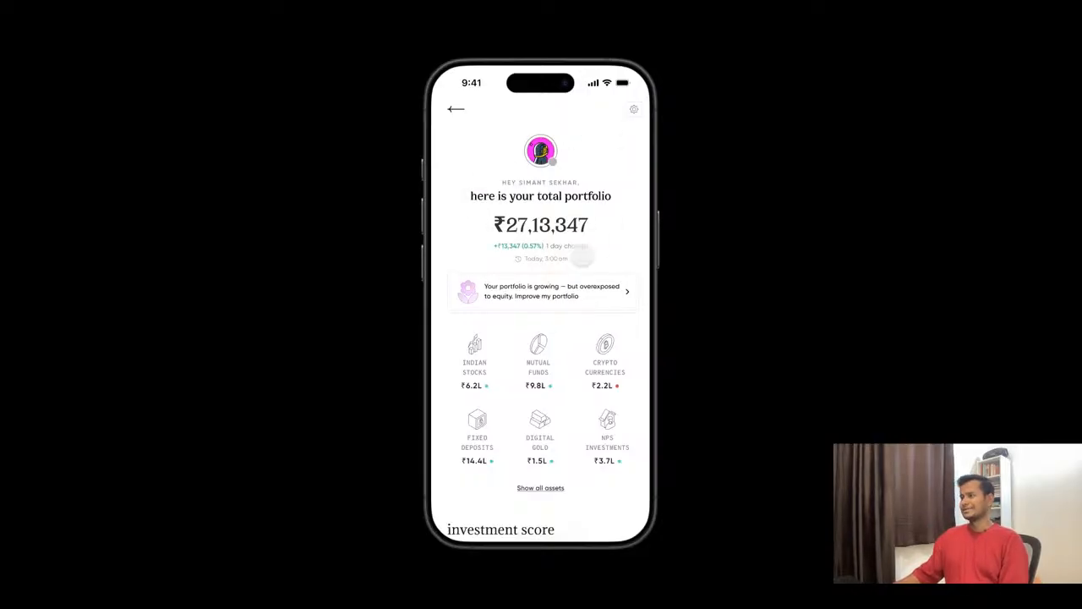
- Switch to the CRED Wealth design file and look over the frames on the Components page
{"action": "left_click", "coordinate": [278, 25]}
{"action": "scroll", "coordinate": [501, 299], "scroll_direction": "down", "scroll_amount": 5}
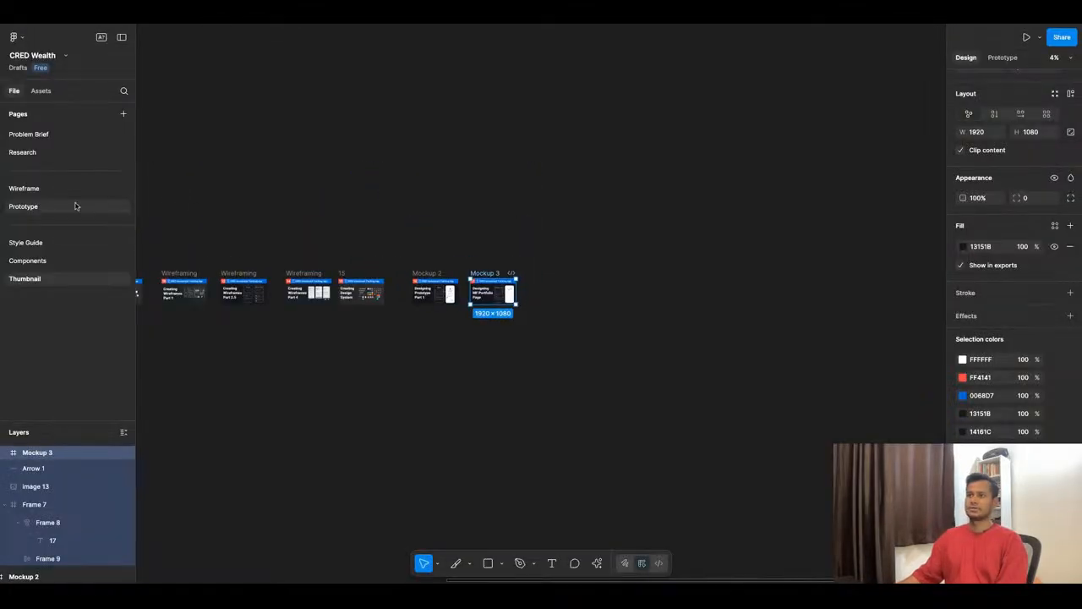
{"action": "left_click", "coordinate": [51, 262]}
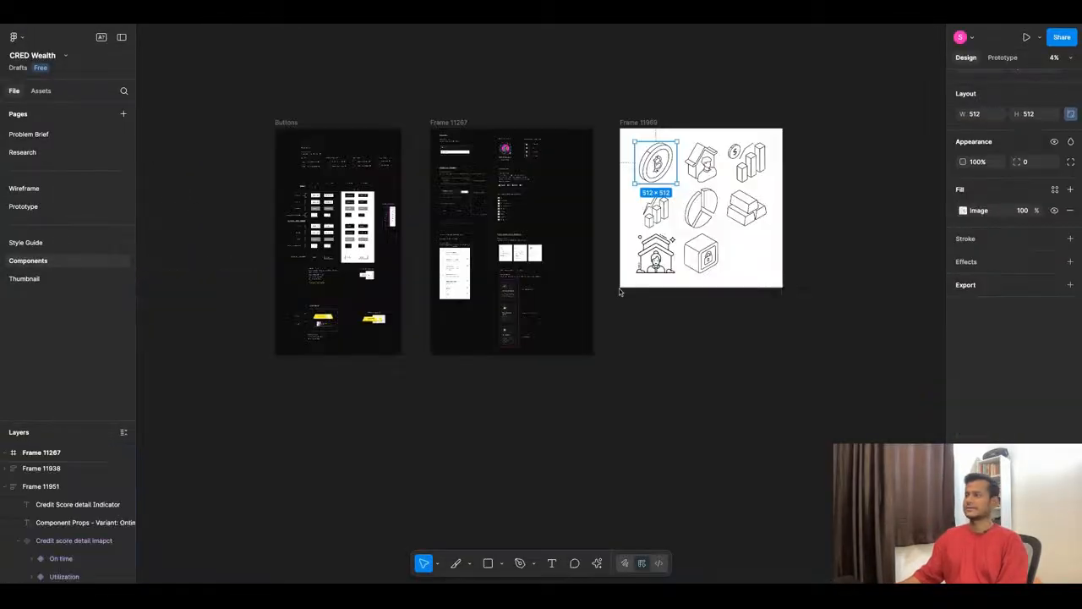
{"action": "scroll", "coordinate": [483, 336], "scroll_direction": "down", "scroll_amount": 3}
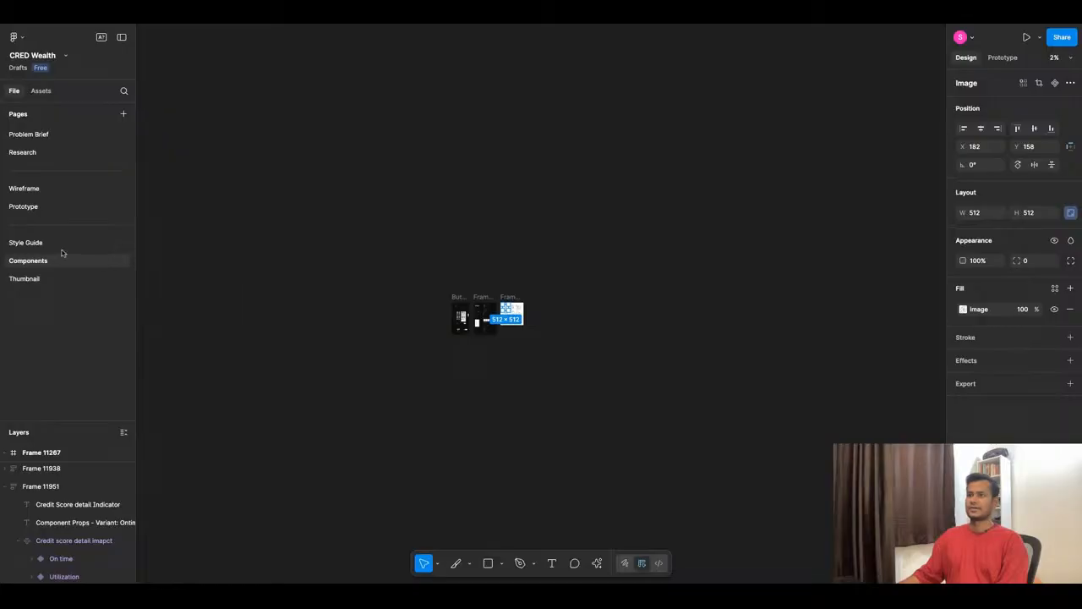
- Open the Wireframe page, minimise the interface and examine the bank balance reference screen beside the dashboard wireframe
{"action": "left_click", "coordinate": [56, 188]}
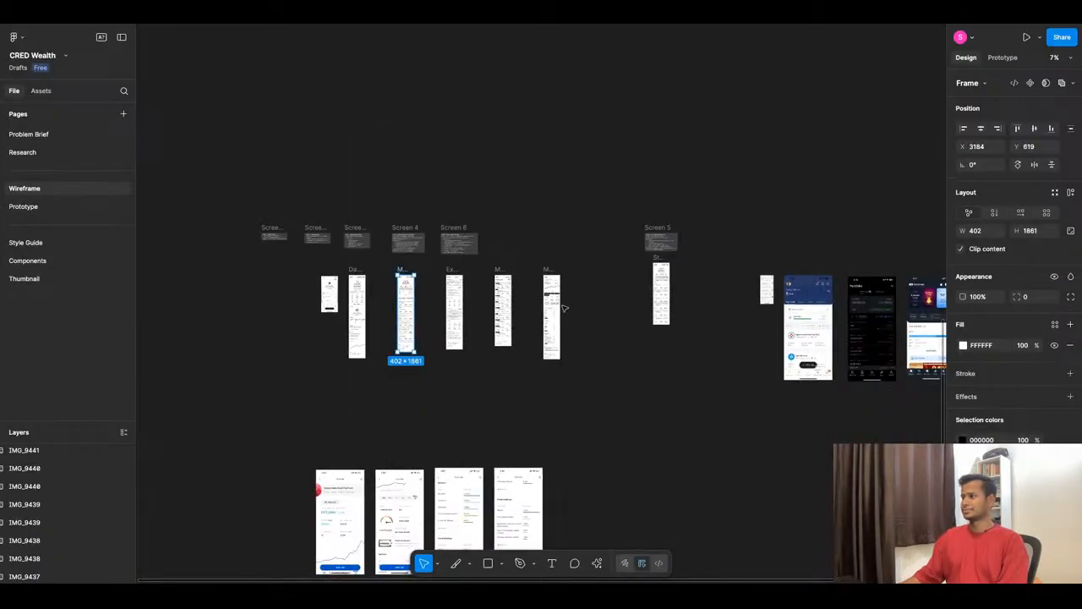
{"action": "scroll", "coordinate": [487, 443], "scroll_direction": "down", "scroll_amount": 3}
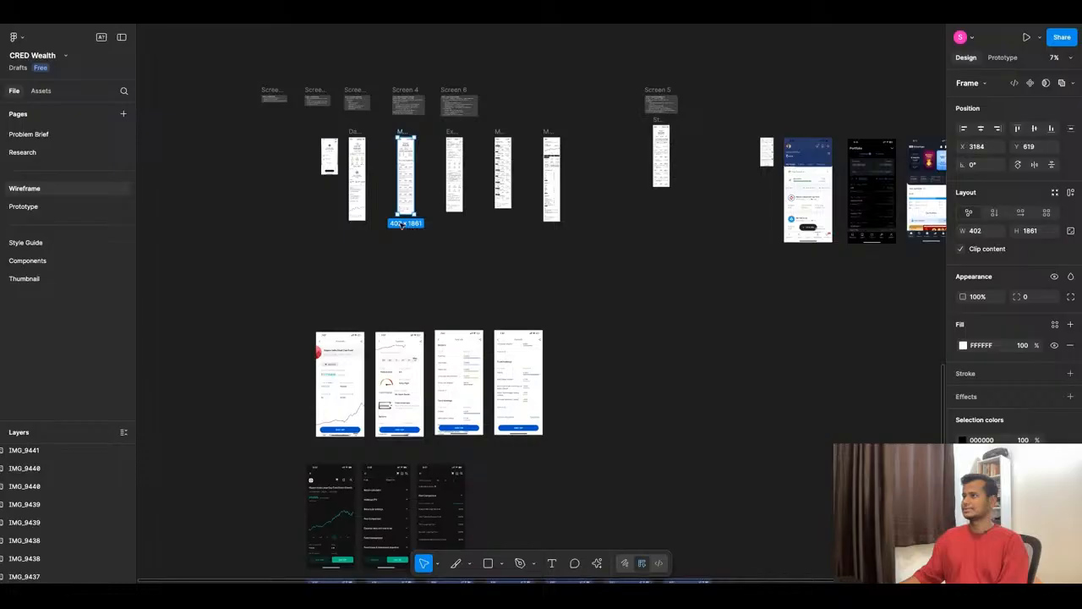
{"action": "scroll", "coordinate": [321, 150], "scroll_direction": "up", "scroll_amount": 10}
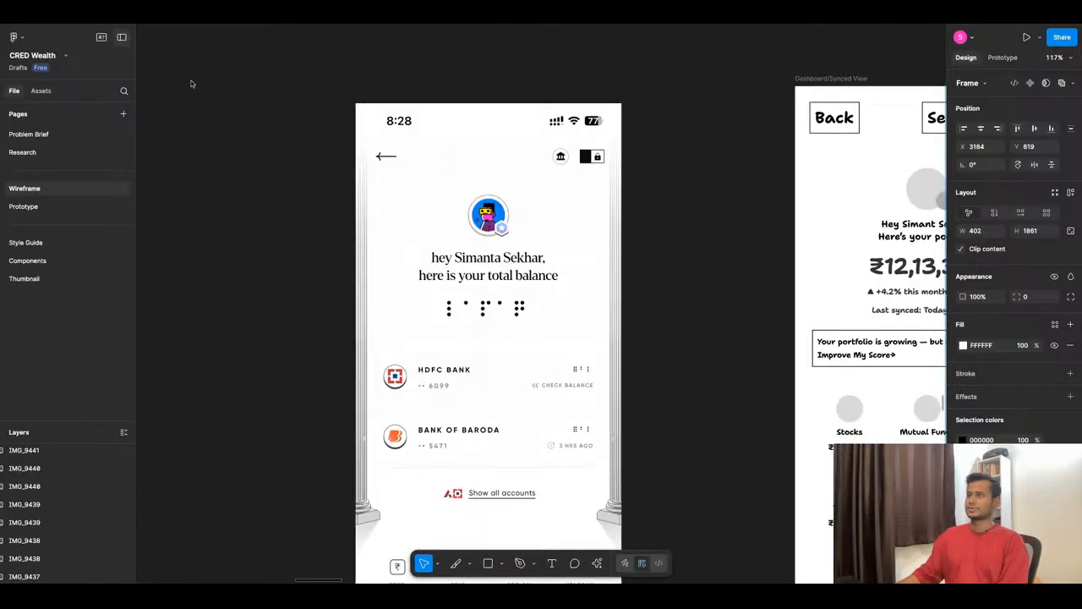
{"action": "key", "text": "shift+backslash"}
{"action": "scroll", "coordinate": [378, 297], "scroll_direction": "up", "scroll_amount": 2}
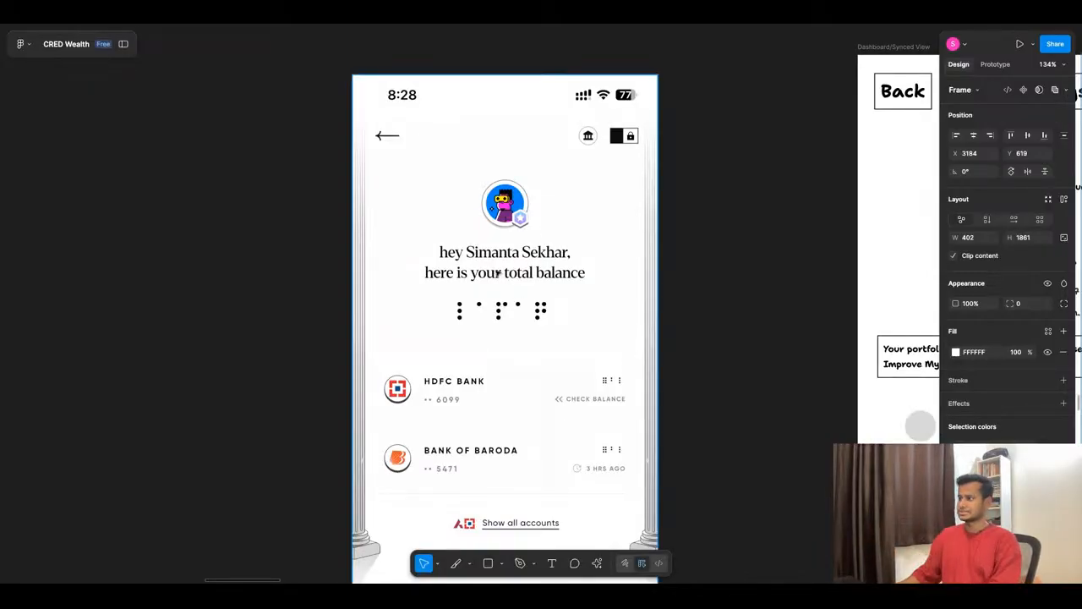
{"action": "scroll", "coordinate": [482, 334], "scroll_direction": "down", "scroll_amount": 4}
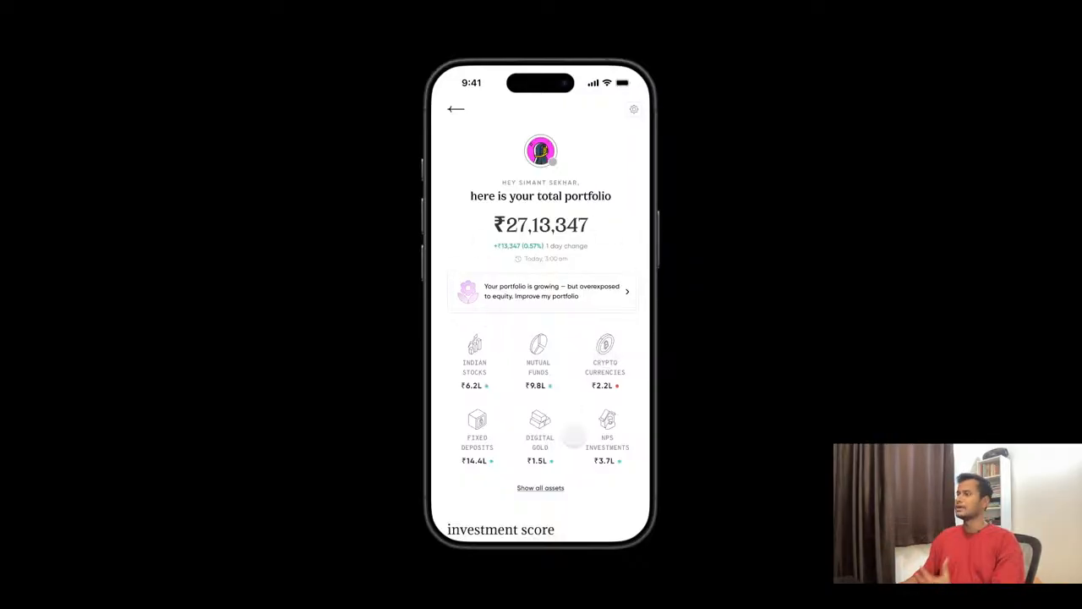
- Examine the prototype's portfolio summary, asset categories and investment score section
{"action": "scroll", "coordinate": [584, 373], "scroll_direction": "down", "scroll_amount": 1}
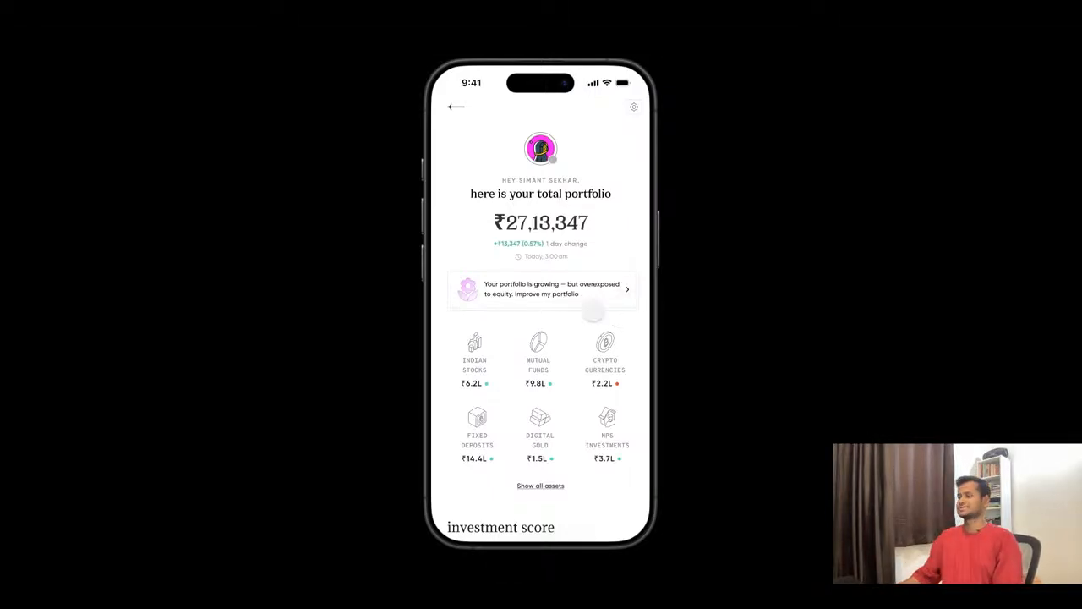
{"action": "scroll", "coordinate": [594, 311], "scroll_direction": "down", "scroll_amount": 1}
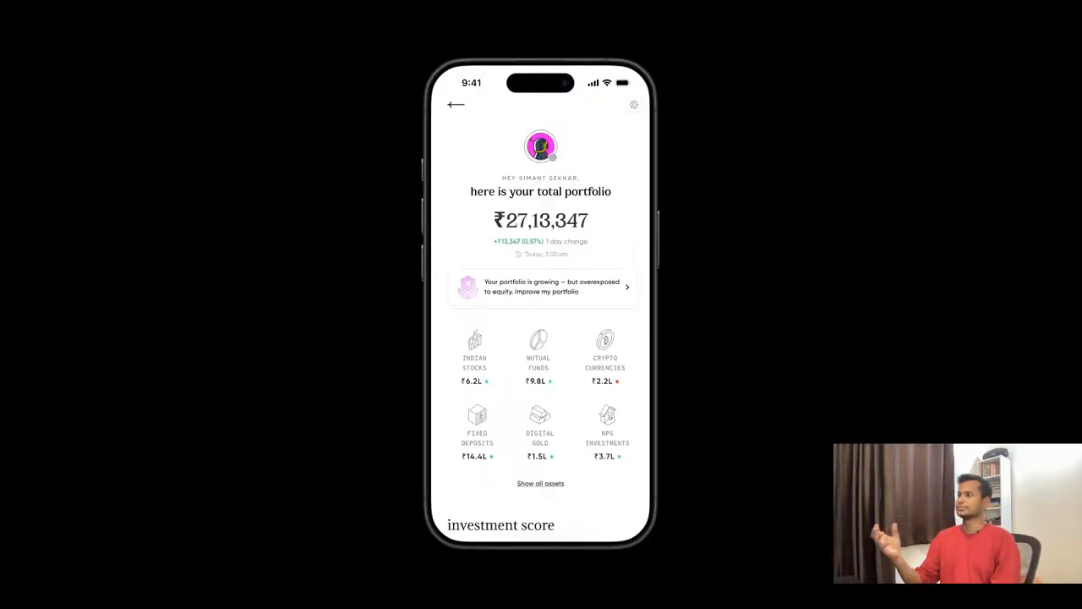
{"action": "scroll", "coordinate": [554, 465], "scroll_direction": "down", "scroll_amount": 1}
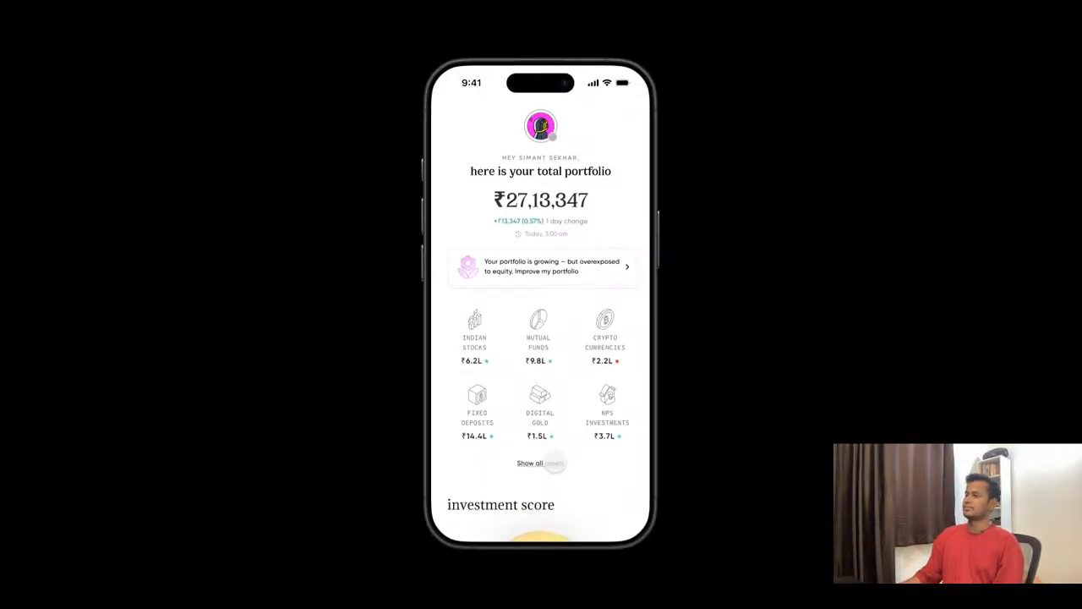
{"action": "scroll", "coordinate": [554, 462], "scroll_direction": "down", "scroll_amount": 5}
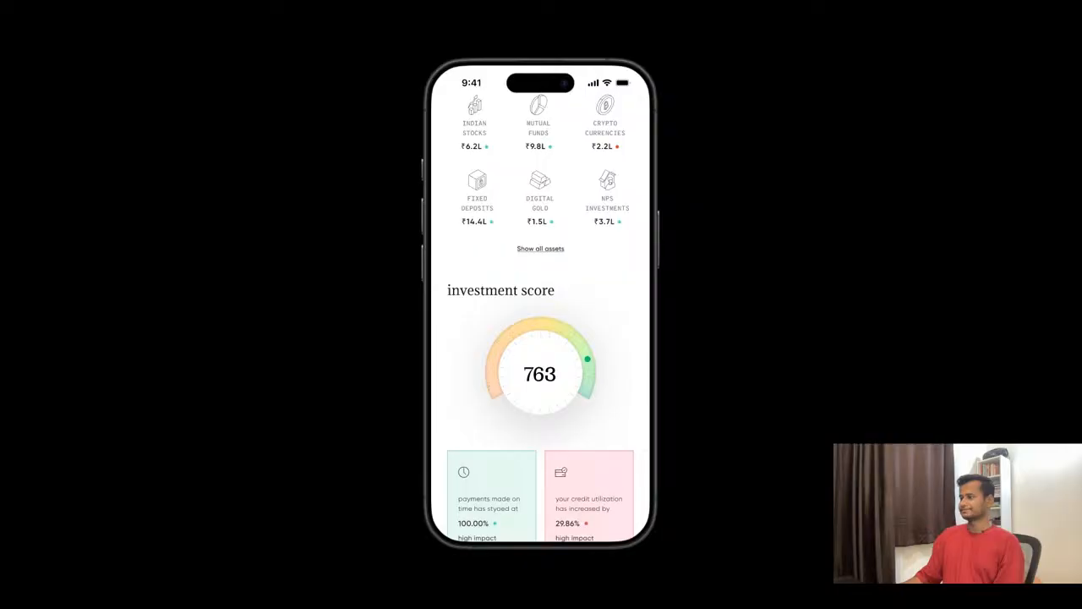
{"action": "scroll", "coordinate": [541, 339], "scroll_direction": "down", "scroll_amount": 1}
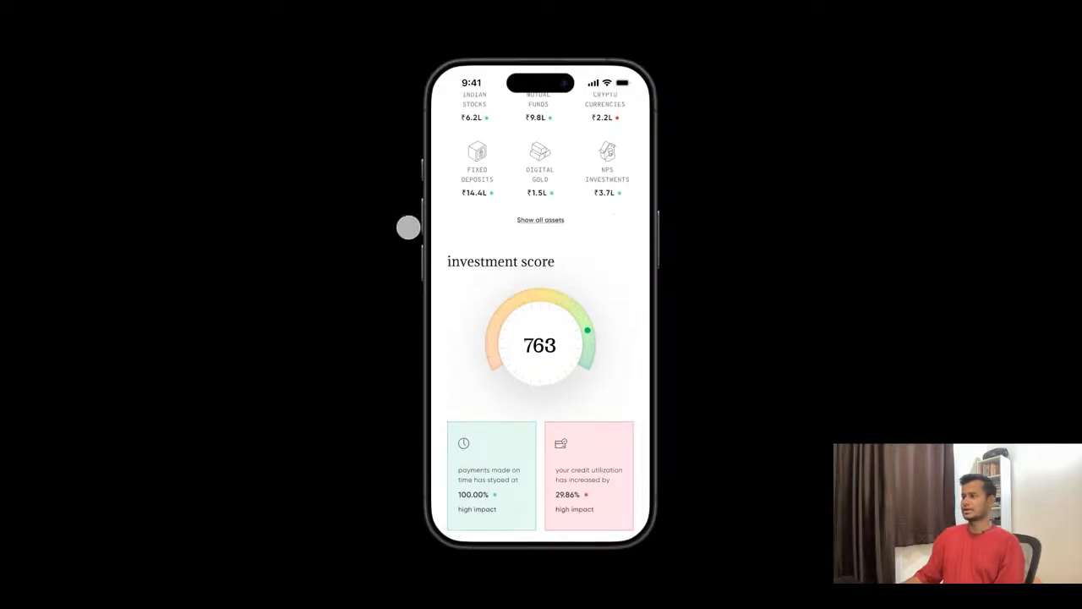
{"action": "scroll", "coordinate": [551, 380], "scroll_direction": "down", "scroll_amount": 1}
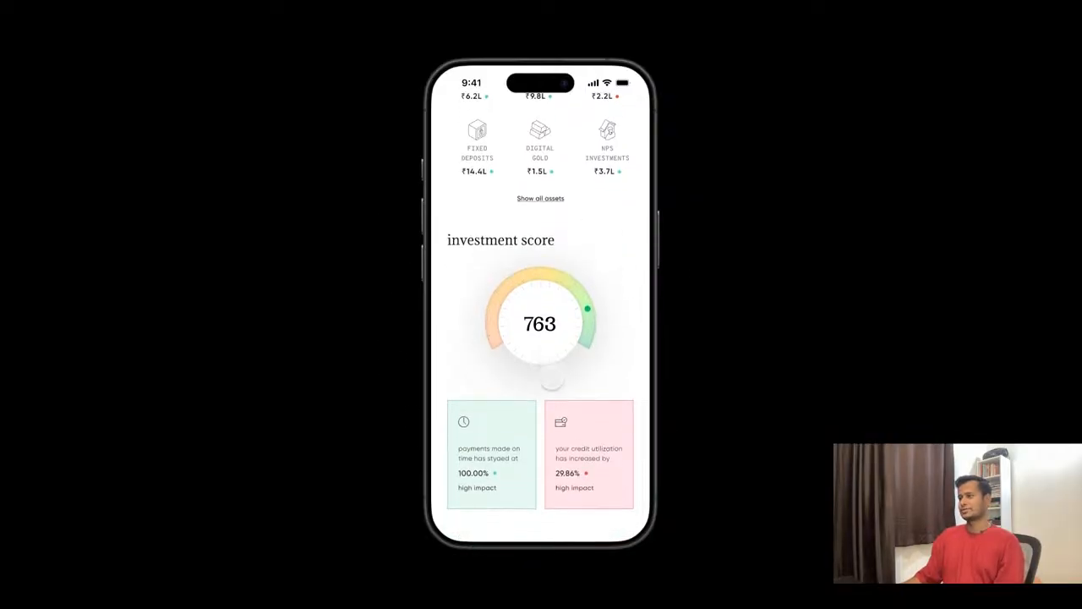
{"action": "scroll", "coordinate": [551, 381], "scroll_direction": "down", "scroll_amount": 1}
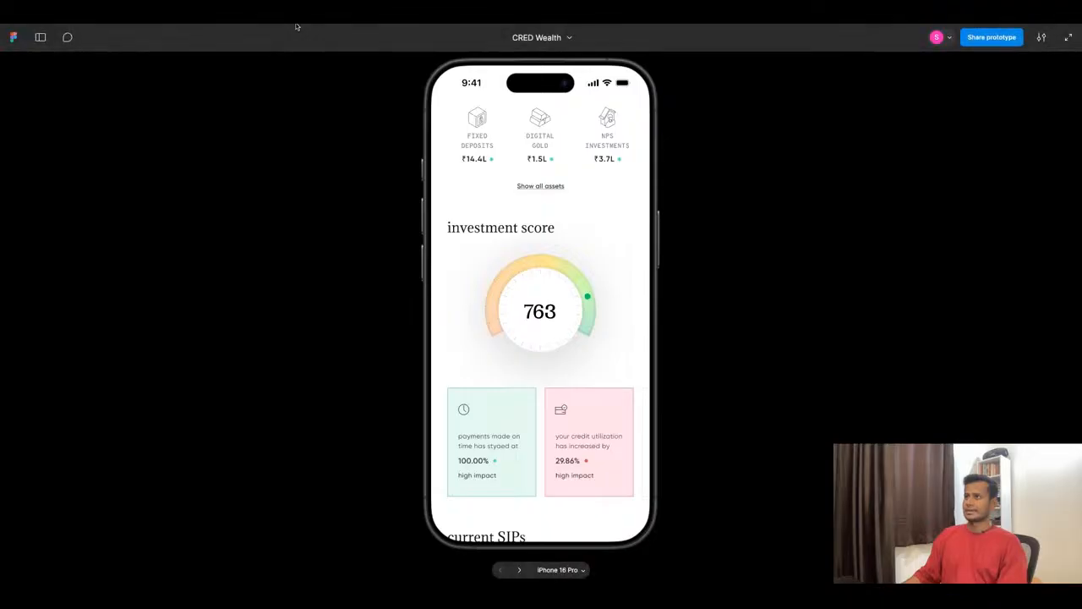
- Return to the design file, expand the minimised sidebar and open the Prototype page
{"action": "left_click", "coordinate": [296, 26]}
{"action": "scroll", "coordinate": [427, 258], "scroll_direction": "down", "scroll_amount": 10}
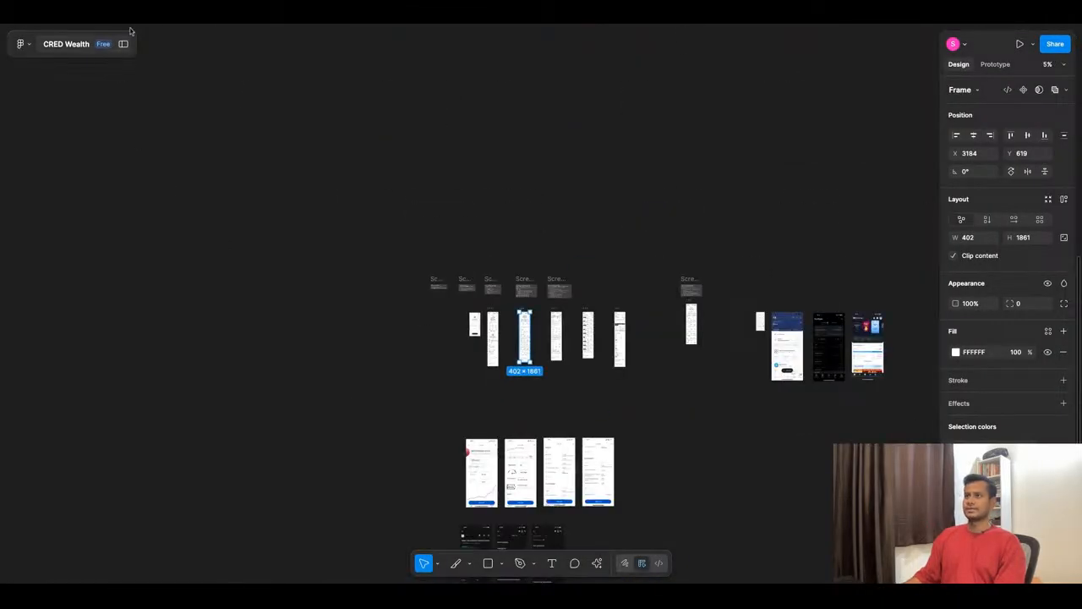
{"action": "left_click", "coordinate": [127, 58]}
{"action": "left_click", "coordinate": [123, 43]}
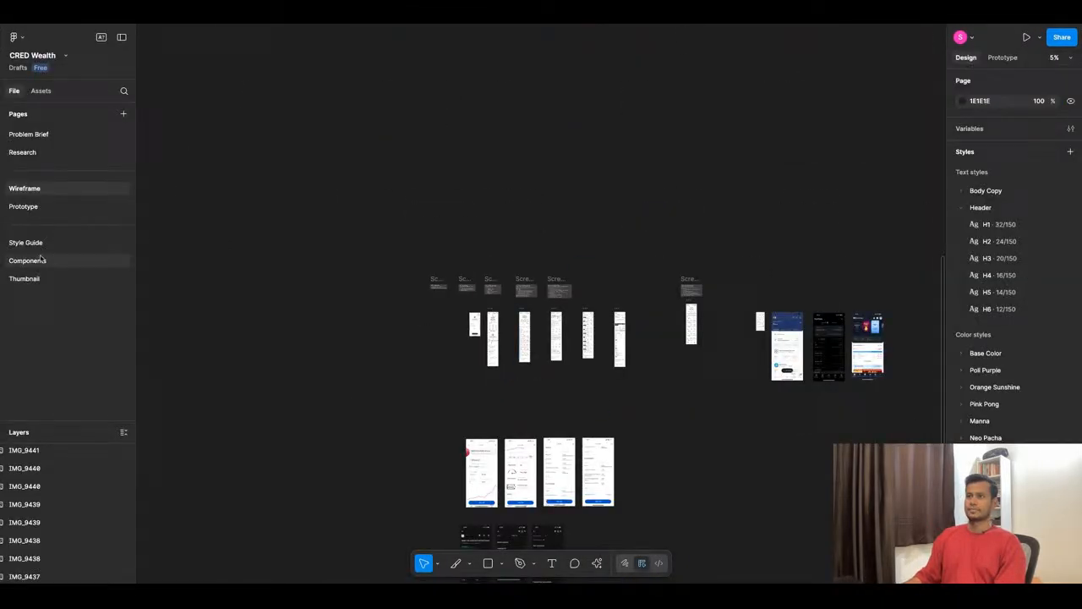
{"action": "left_click", "coordinate": [32, 208]}
- Find the WWDC 25 artwork on the canvas and examine the frosted glass portfolio card placed over it
{"action": "scroll", "coordinate": [440, 375], "scroll_direction": "down", "scroll_amount": 10}
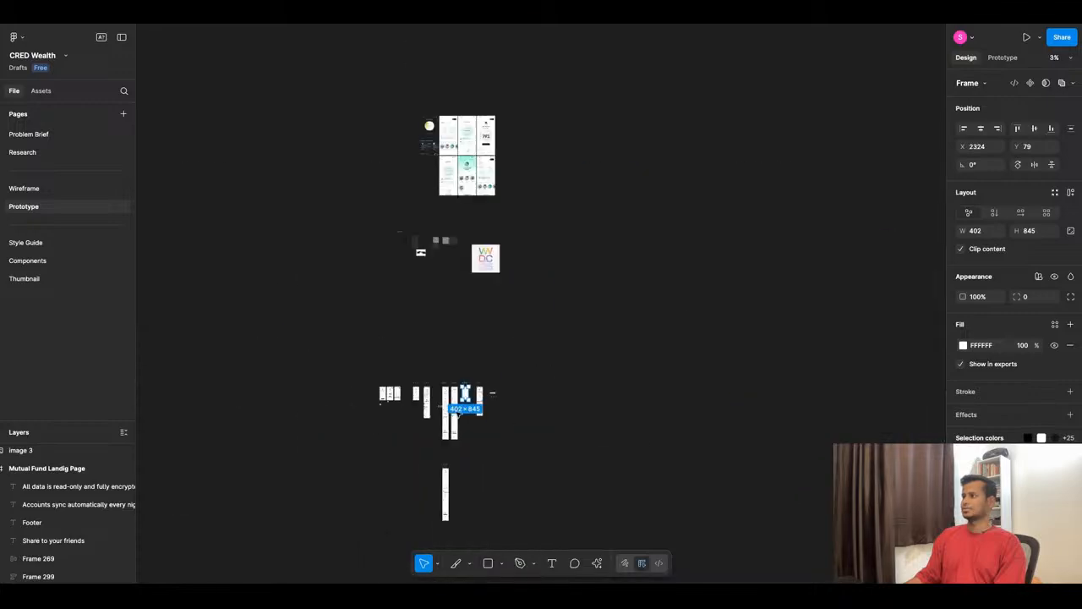
{"action": "scroll", "coordinate": [476, 269], "scroll_direction": "up", "scroll_amount": 15}
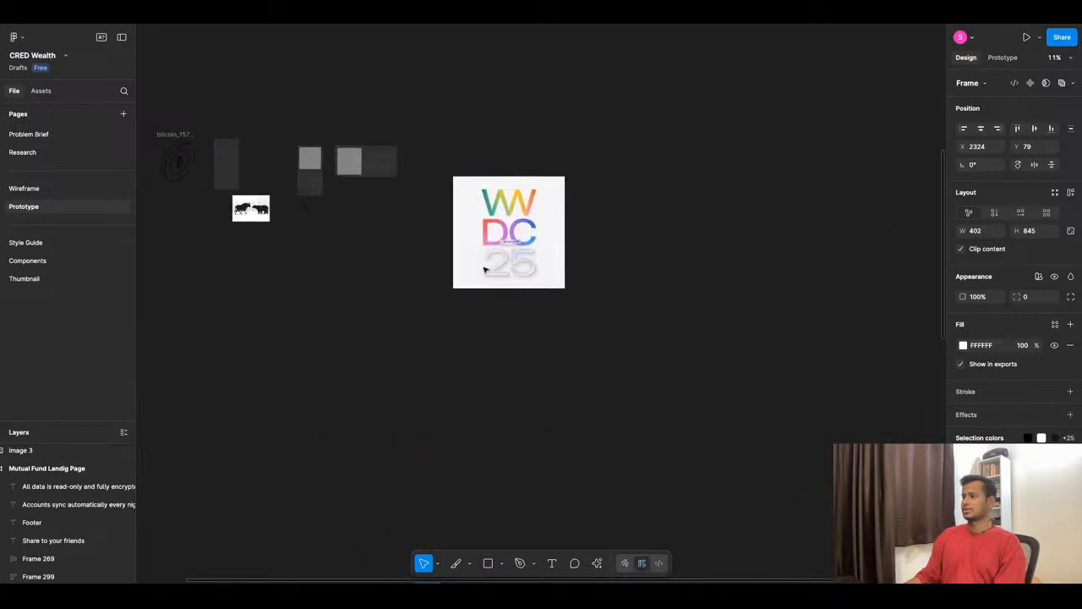
{"action": "scroll", "coordinate": [466, 343], "scroll_direction": "down", "scroll_amount": 1}
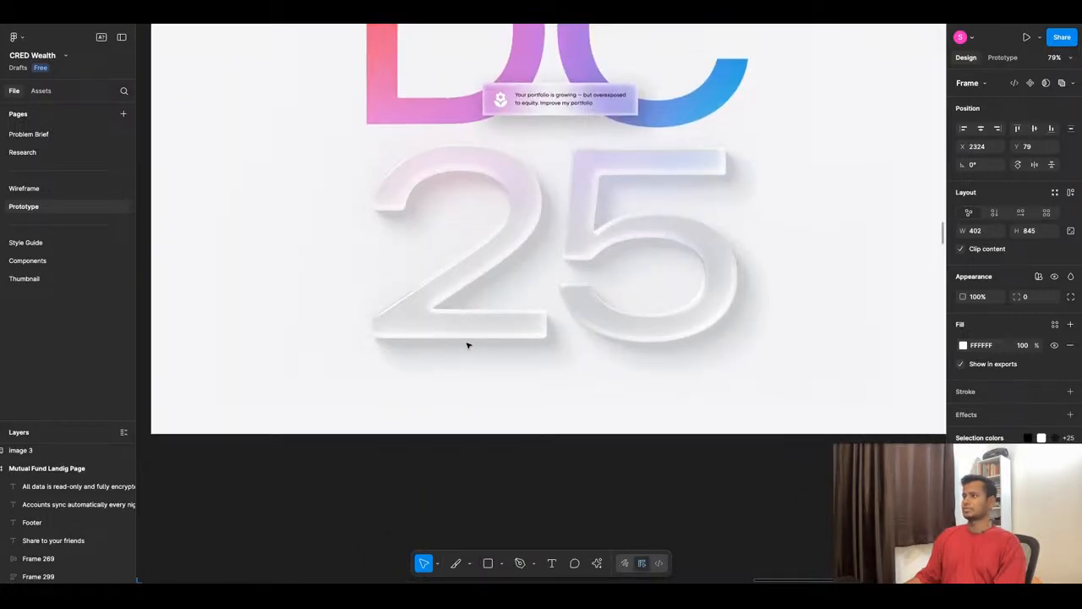
{"action": "scroll", "coordinate": [466, 343], "scroll_direction": "up", "scroll_amount": 3}
{"action": "scroll", "coordinate": [475, 320], "scroll_direction": "down", "scroll_amount": 3}
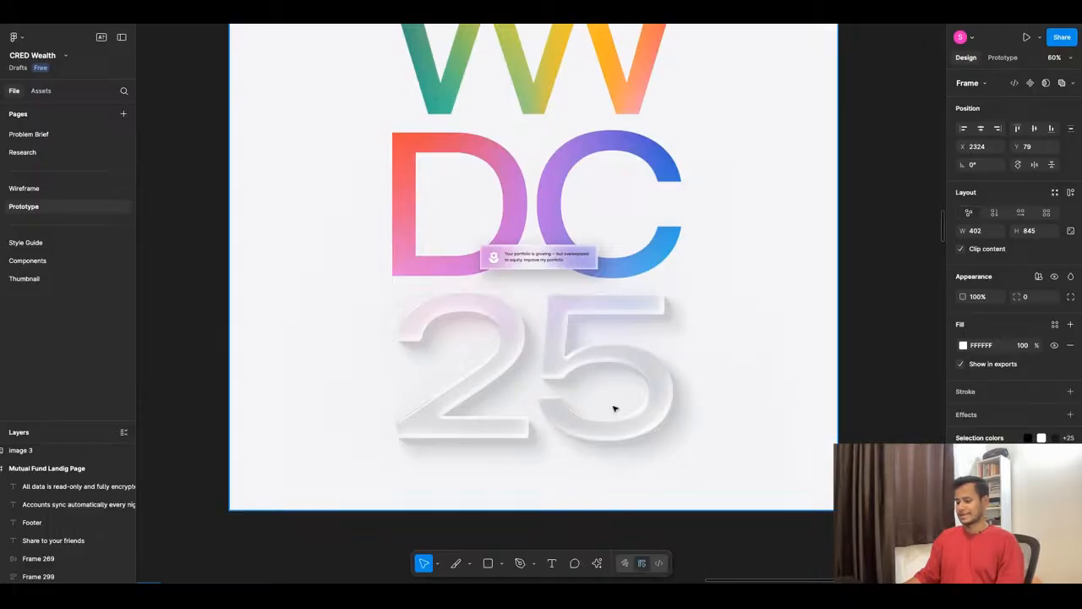
{"action": "scroll", "coordinate": [550, 282], "scroll_direction": "up", "scroll_amount": 10}
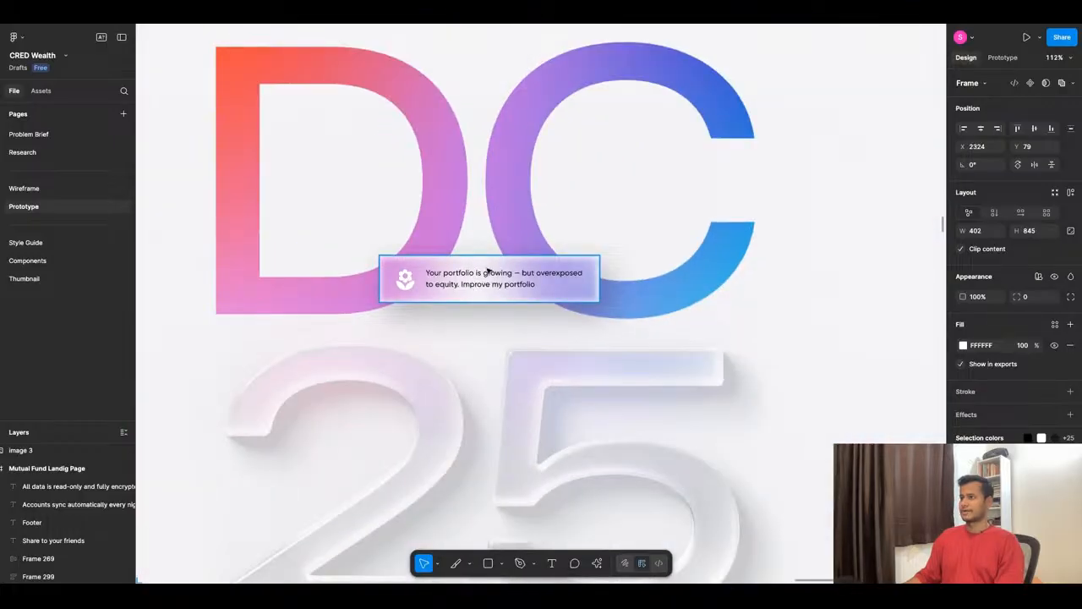
- Move the glass portfolio card around over the WWDC 25 artwork to test its glass effect on different backgrounds
{"action": "left_click_drag", "start_coordinate": [488, 270], "coordinate": [521, 213]}
{"action": "scroll", "coordinate": [486, 237], "scroll_direction": "down", "scroll_amount": 5}
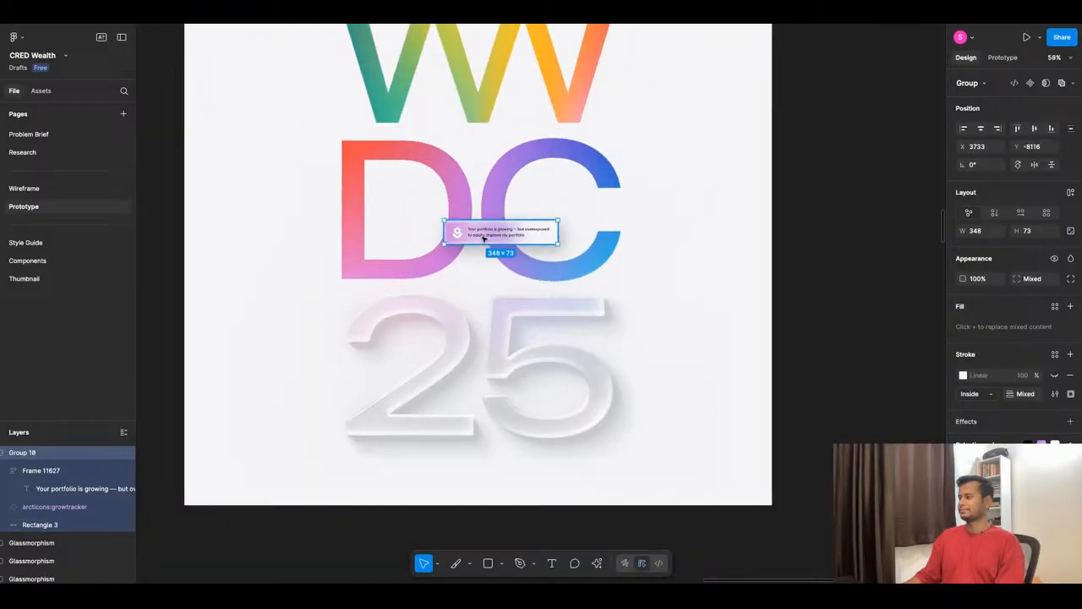
{"action": "key", "text": "ctrl+z"}
{"action": "scroll", "coordinate": [733, 332], "scroll_direction": "up", "scroll_amount": 5}
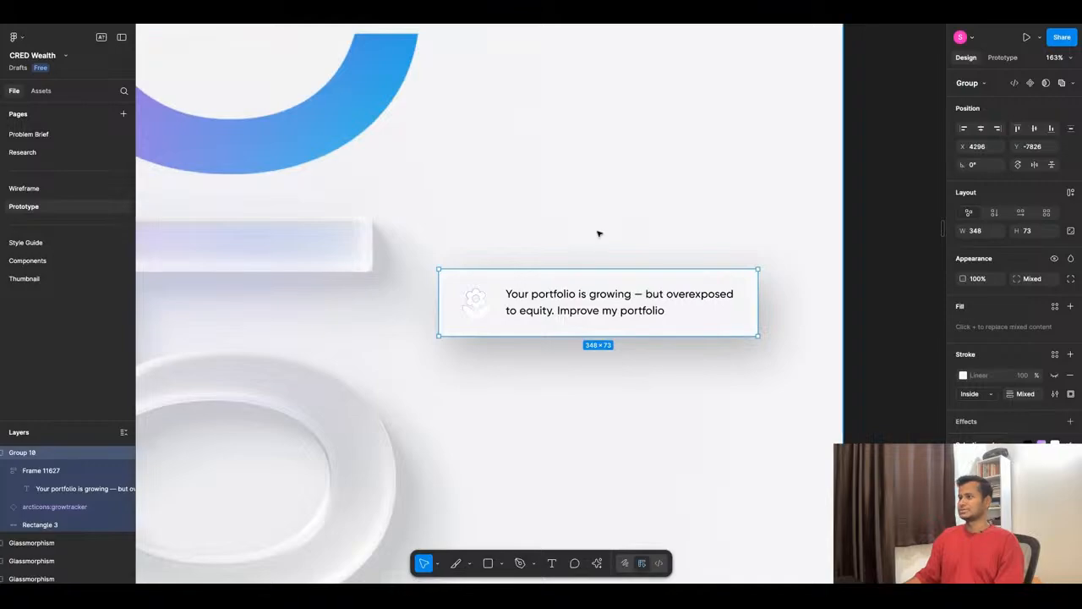
{"action": "scroll", "coordinate": [607, 436], "scroll_direction": "down", "scroll_amount": 3}
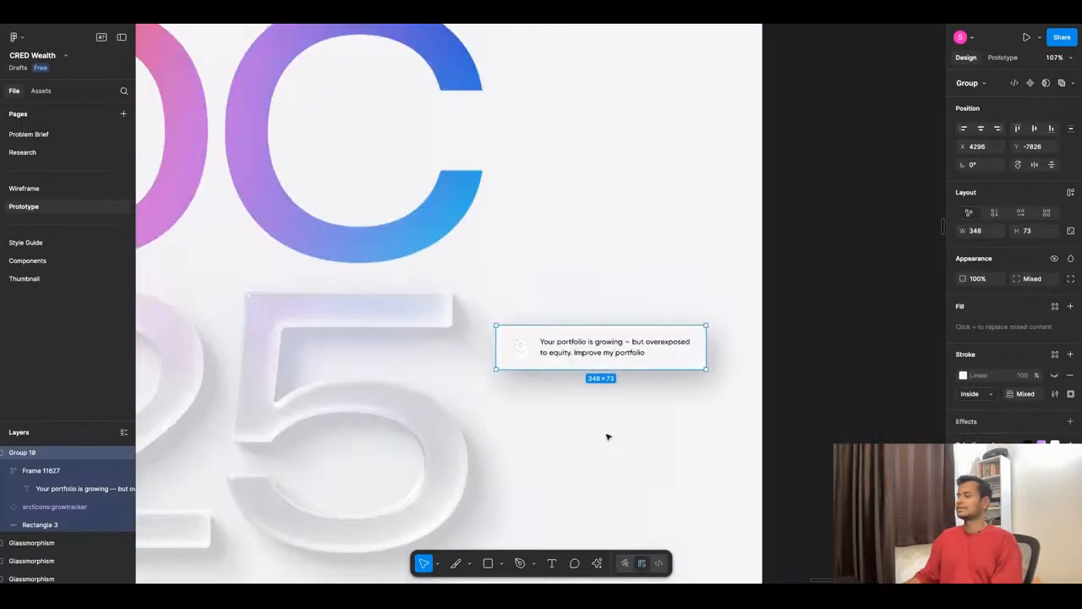
{"action": "scroll", "coordinate": [607, 436], "scroll_direction": "down", "scroll_amount": 3}
{"action": "left_click_drag", "start_coordinate": [603, 392], "coordinate": [394, 307]}
- Switch back to the prototype preview and review the investment score cards and the current SIPs section
{"action": "left_click", "coordinate": [358, 12]}
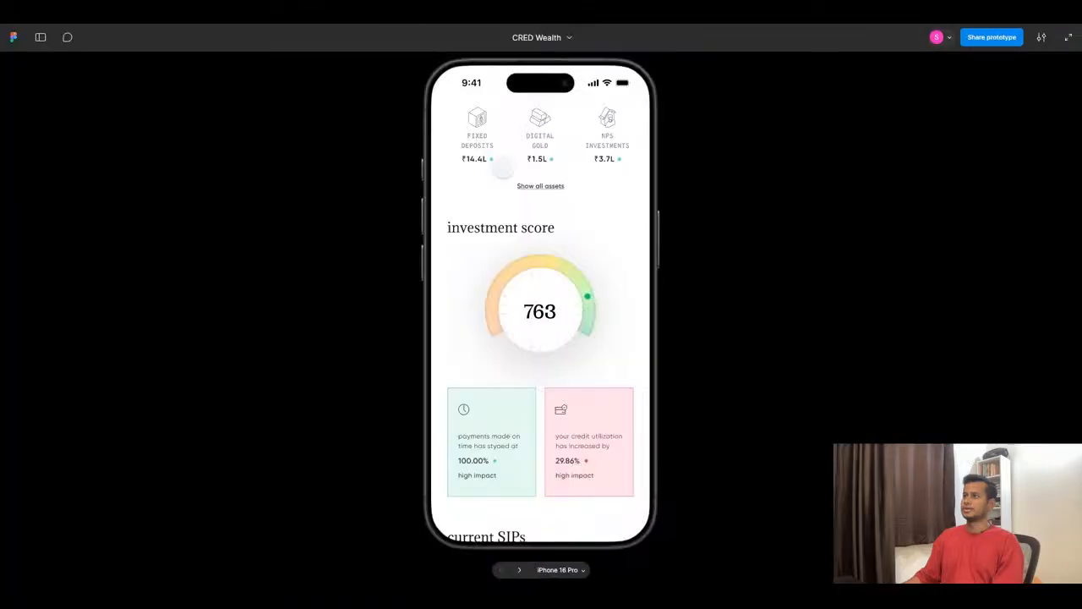
{"action": "scroll", "coordinate": [570, 317], "scroll_direction": "down", "scroll_amount": 4}
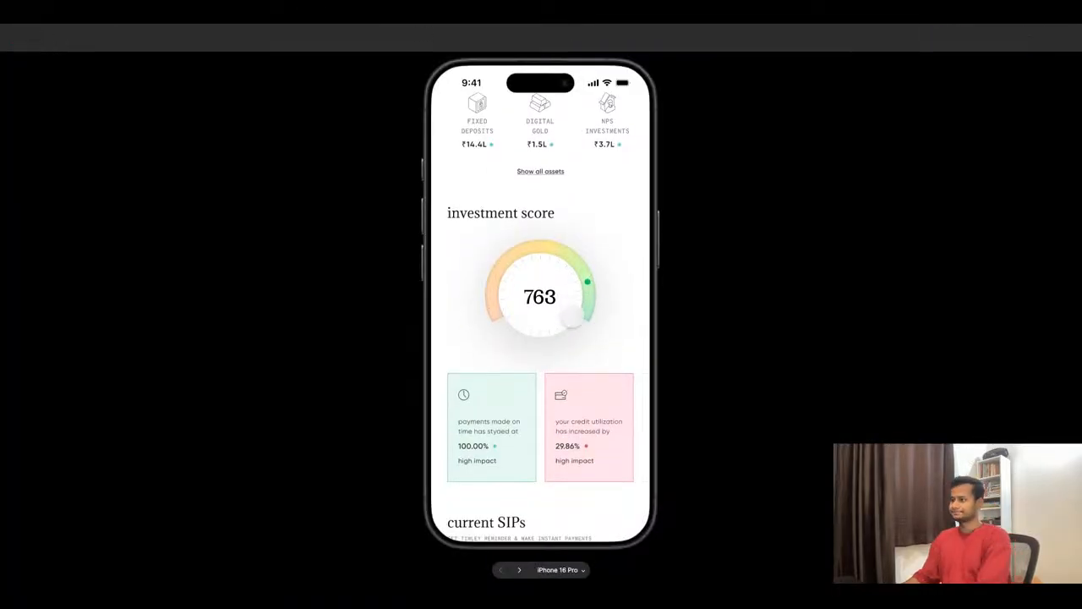
{"action": "scroll", "coordinate": [527, 400], "scroll_direction": "down", "scroll_amount": 5}
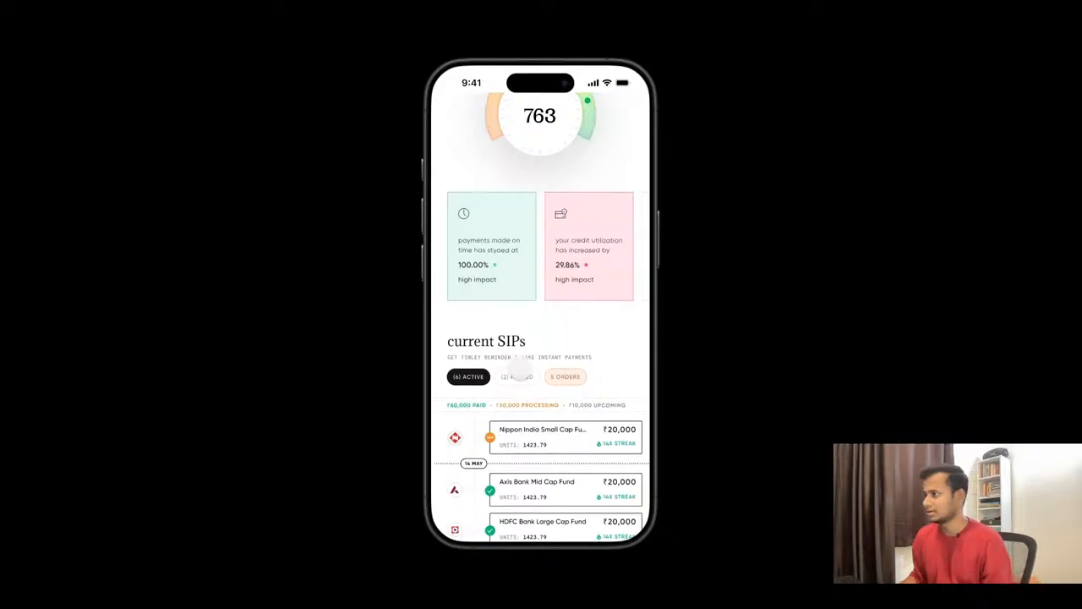
{"action": "scroll", "coordinate": [518, 358], "scroll_direction": "down", "scroll_amount": 1}
{"action": "scroll", "coordinate": [518, 363], "scroll_direction": "up", "scroll_amount": 20}
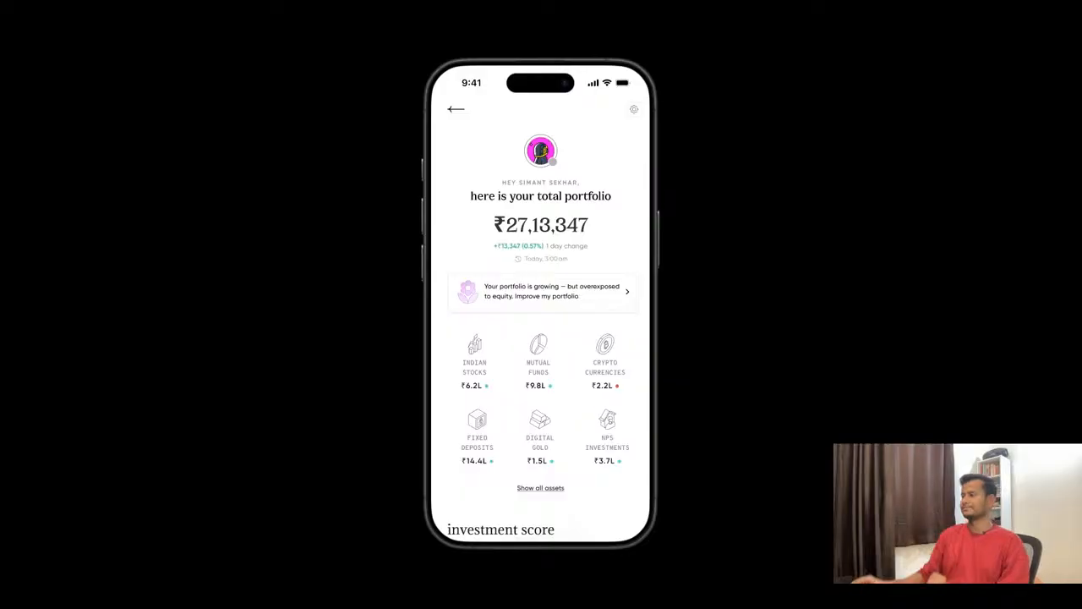
- Review the prototype again from the total portfolio header through the asset grid to the investment score gauge
{"action": "scroll", "coordinate": [614, 406], "scroll_direction": "down", "scroll_amount": 1}
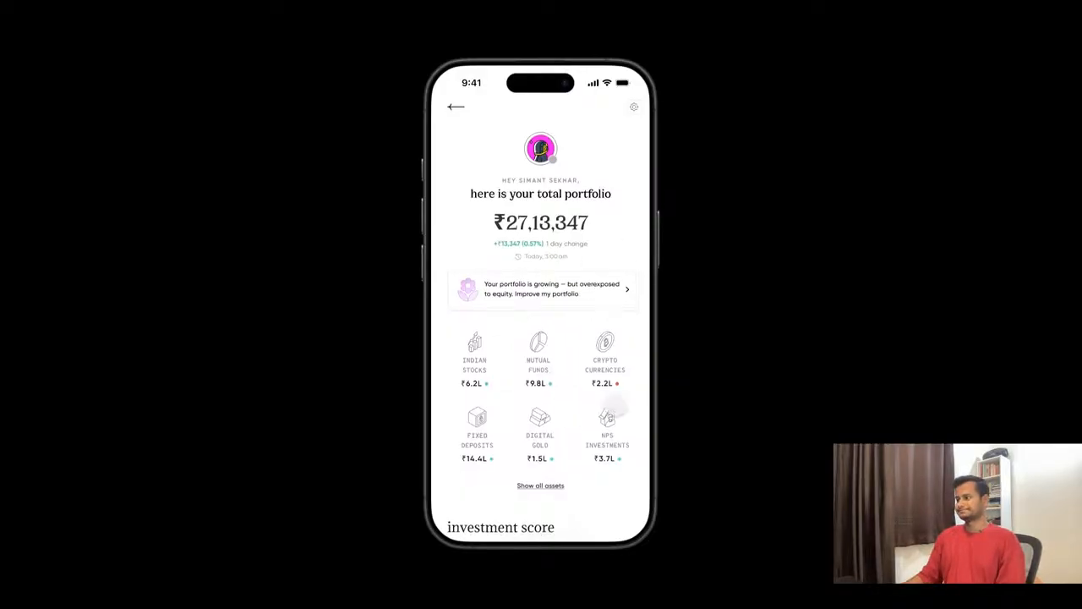
{"action": "scroll", "coordinate": [610, 410], "scroll_direction": "down", "scroll_amount": 3}
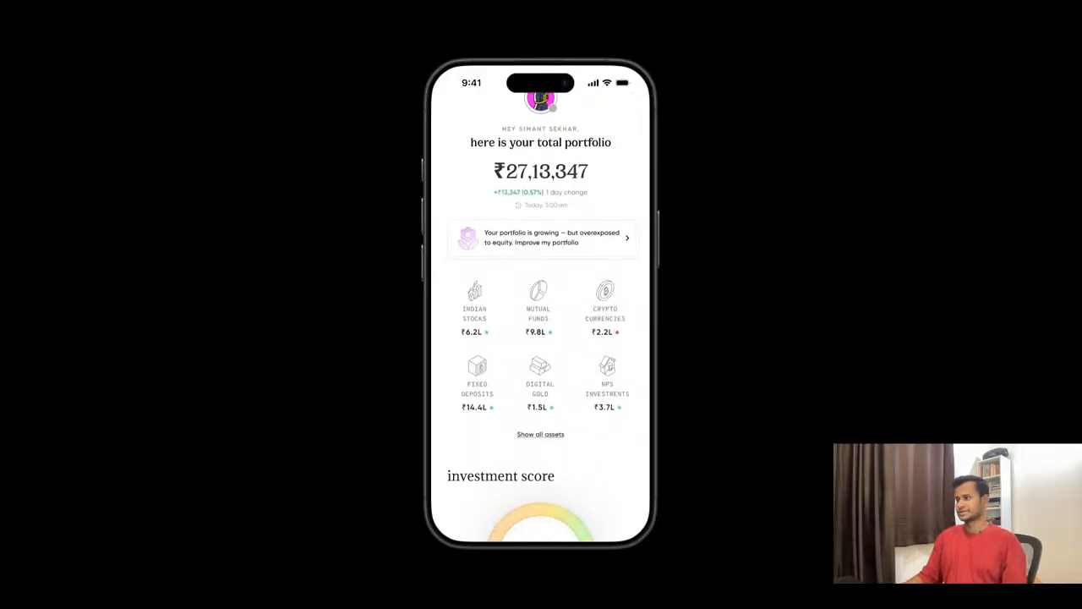
{"action": "scroll", "coordinate": [601, 408], "scroll_direction": "down", "scroll_amount": 2}
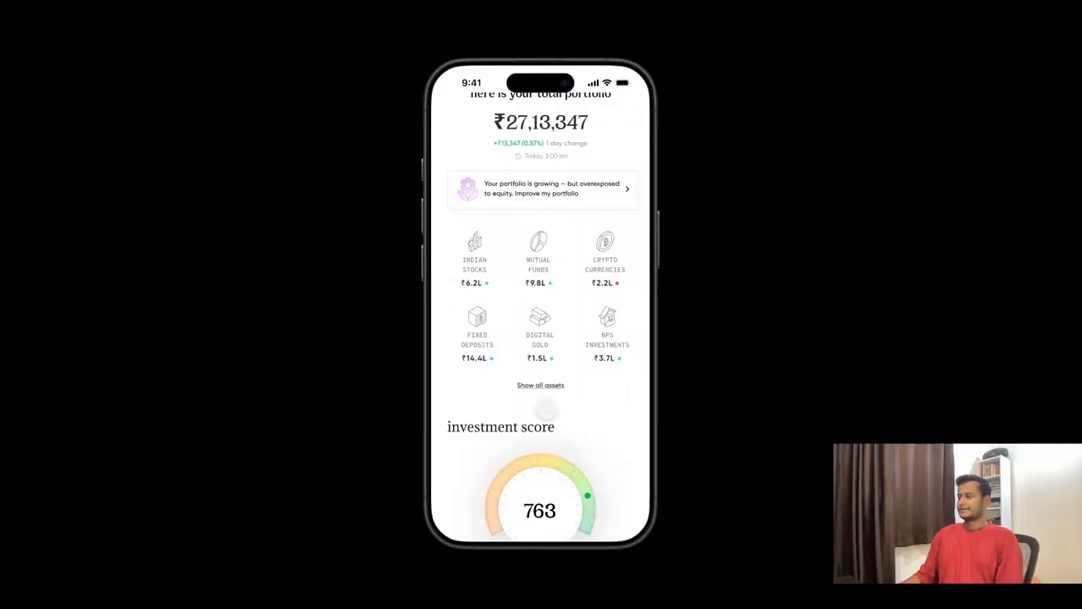
{"action": "scroll", "coordinate": [547, 408], "scroll_direction": "down", "scroll_amount": 2}
{"action": "scroll", "coordinate": [545, 410], "scroll_direction": "down", "scroll_amount": 2}
{"action": "scroll", "coordinate": [545, 410], "scroll_direction": "down", "scroll_amount": 1}
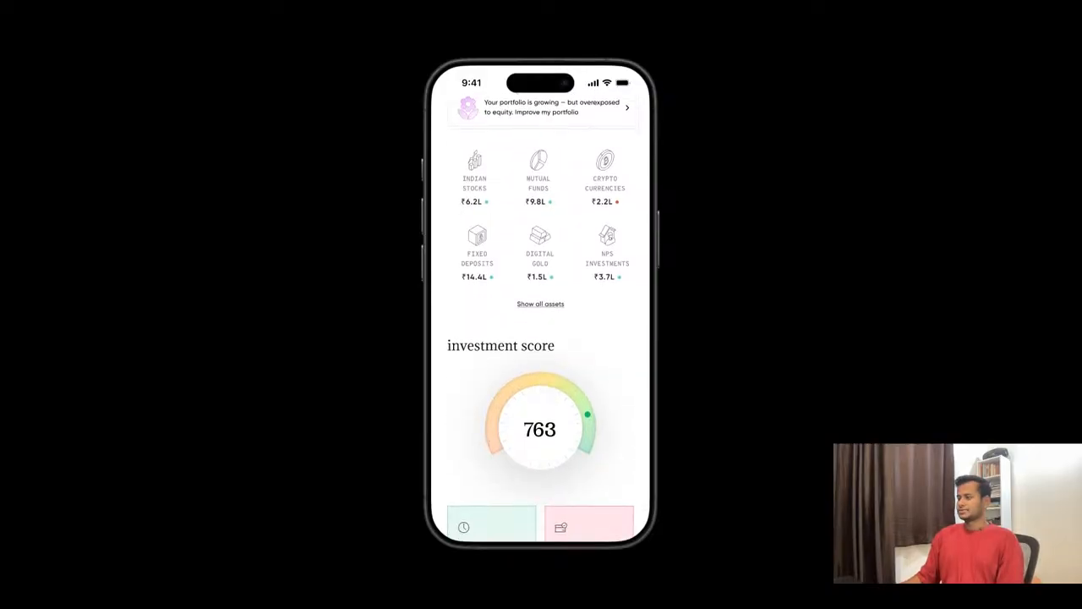
{"action": "scroll", "coordinate": [540, 410], "scroll_direction": "down", "scroll_amount": 2}
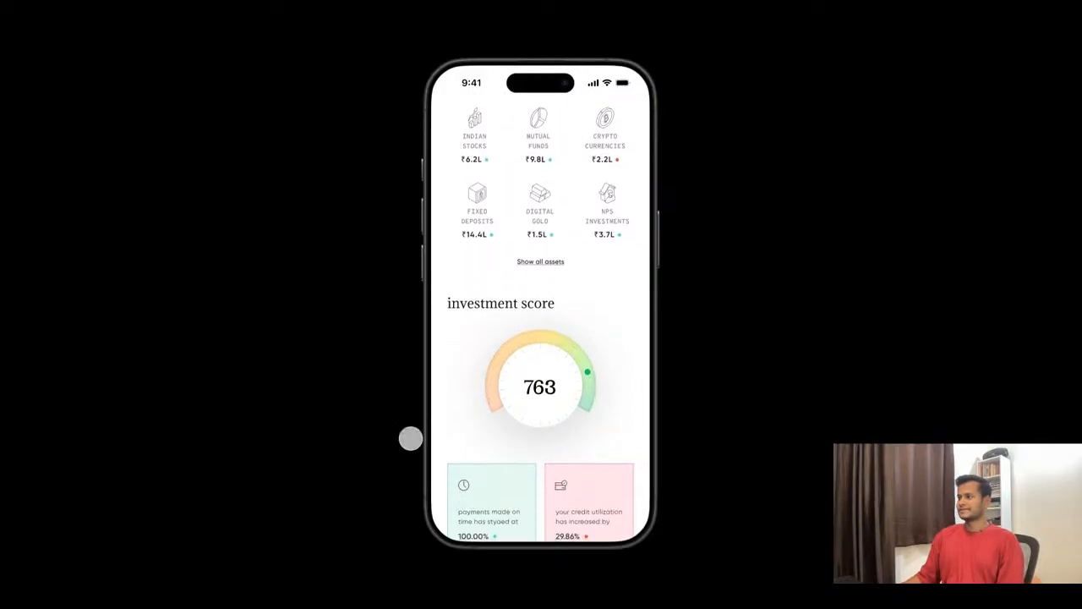
{"action": "scroll", "coordinate": [593, 338], "scroll_direction": "down", "scroll_amount": 1}
{"action": "scroll", "coordinate": [594, 338], "scroll_direction": "up", "scroll_amount": 5}
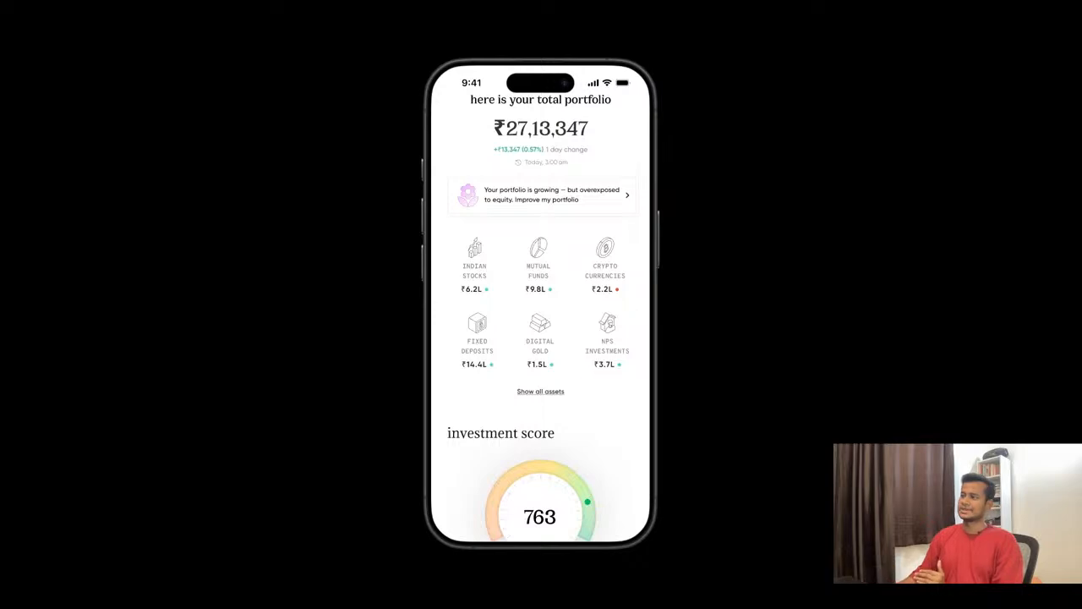
- Review the prototype from the investment score gauge and its impact cards through the current SIPs list
{"action": "scroll", "coordinate": [585, 325], "scroll_direction": "down", "scroll_amount": 7}
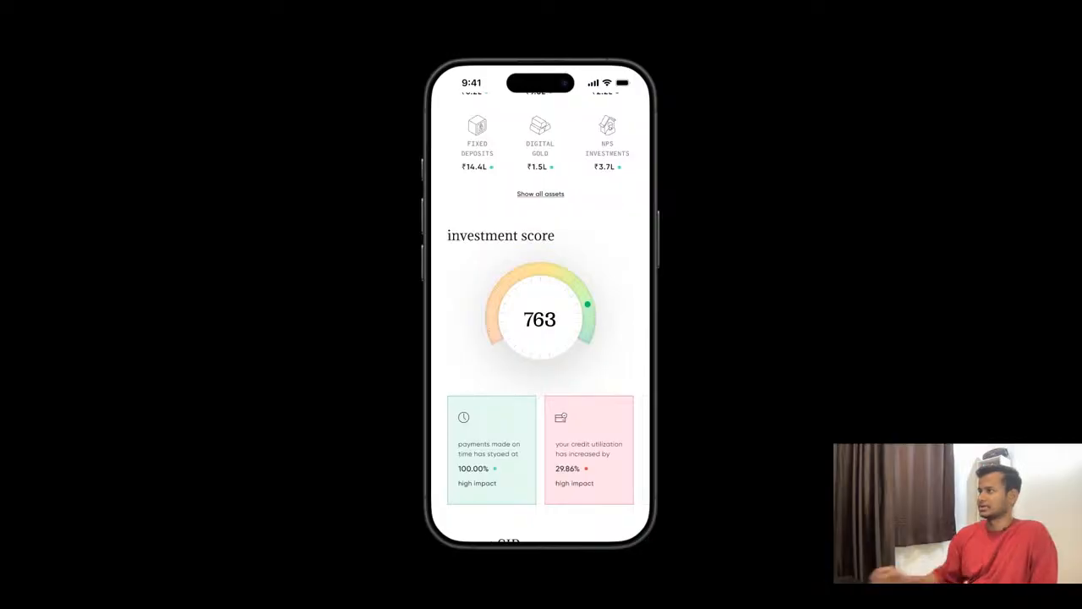
{"action": "scroll", "coordinate": [541, 317], "scroll_direction": "down", "scroll_amount": 1}
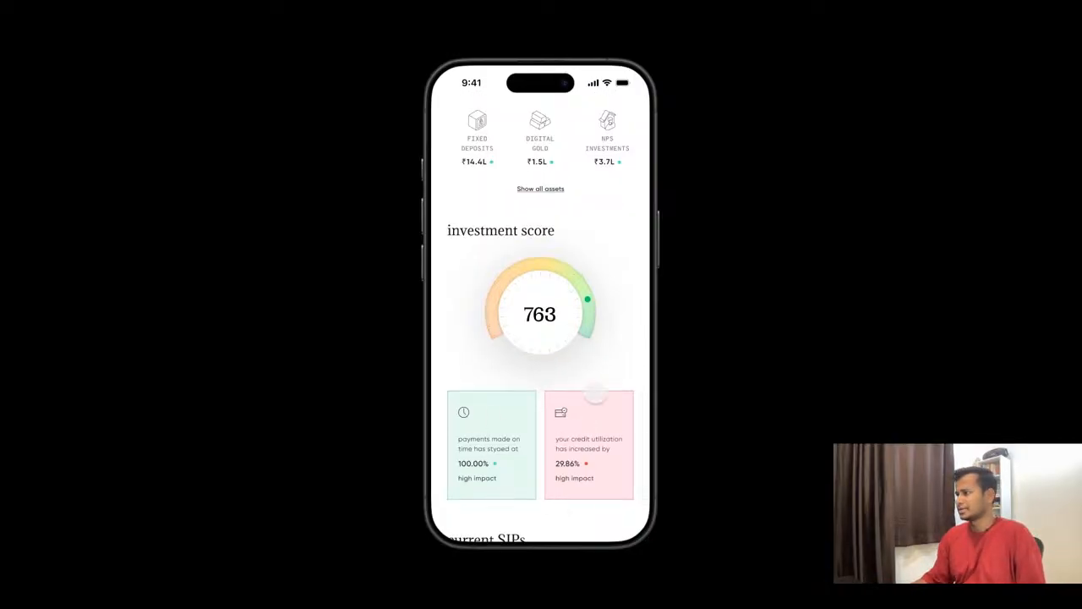
{"action": "scroll", "coordinate": [578, 376], "scroll_direction": "down", "scroll_amount": 1}
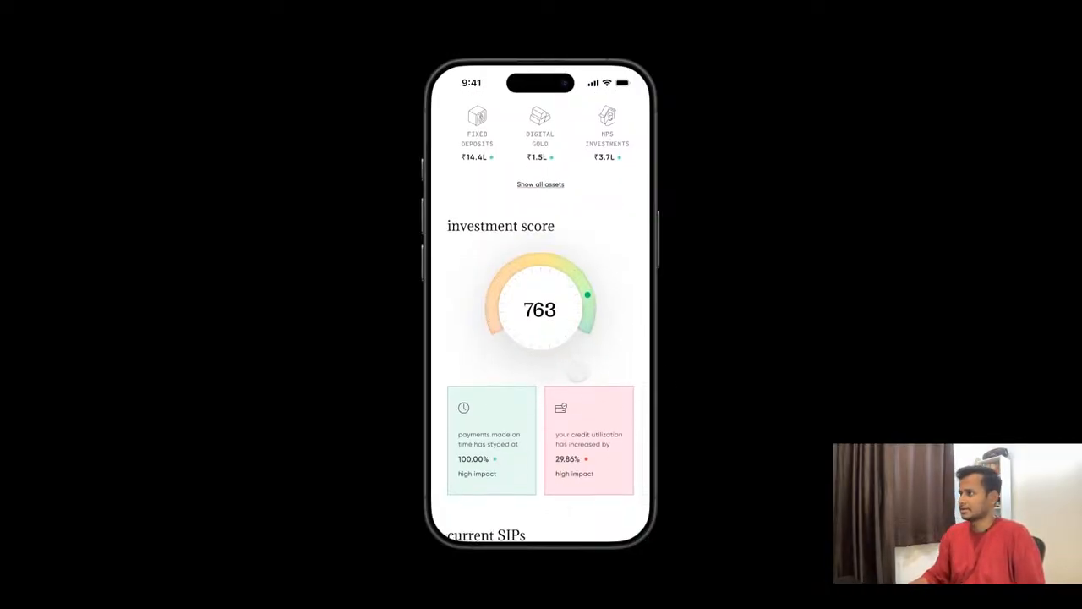
{"action": "scroll", "coordinate": [578, 371], "scroll_direction": "down", "scroll_amount": 5}
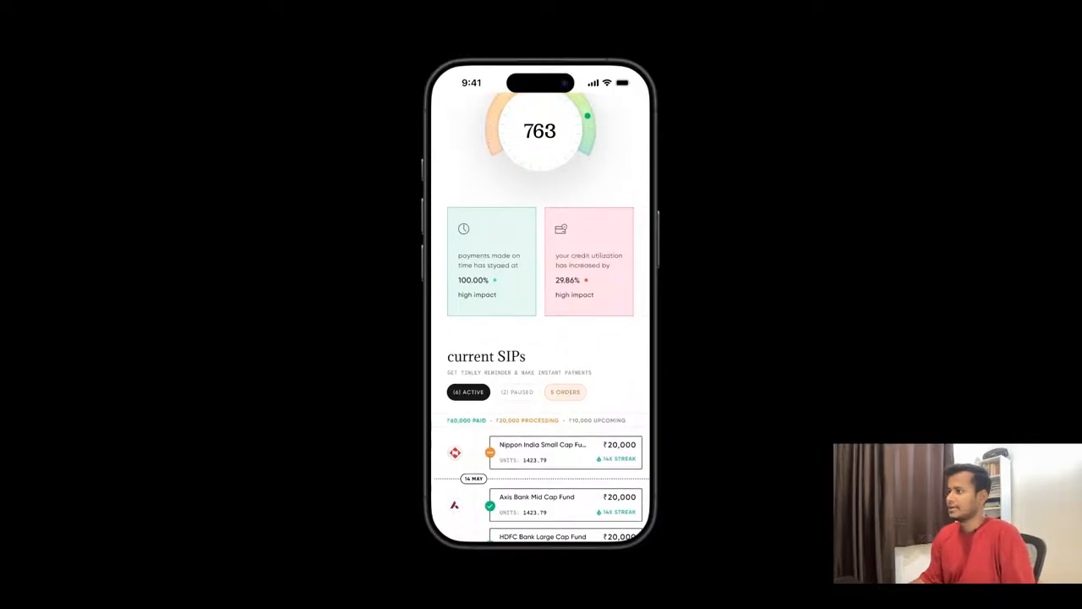
{"action": "scroll", "coordinate": [541, 338], "scroll_direction": "down", "scroll_amount": 3}
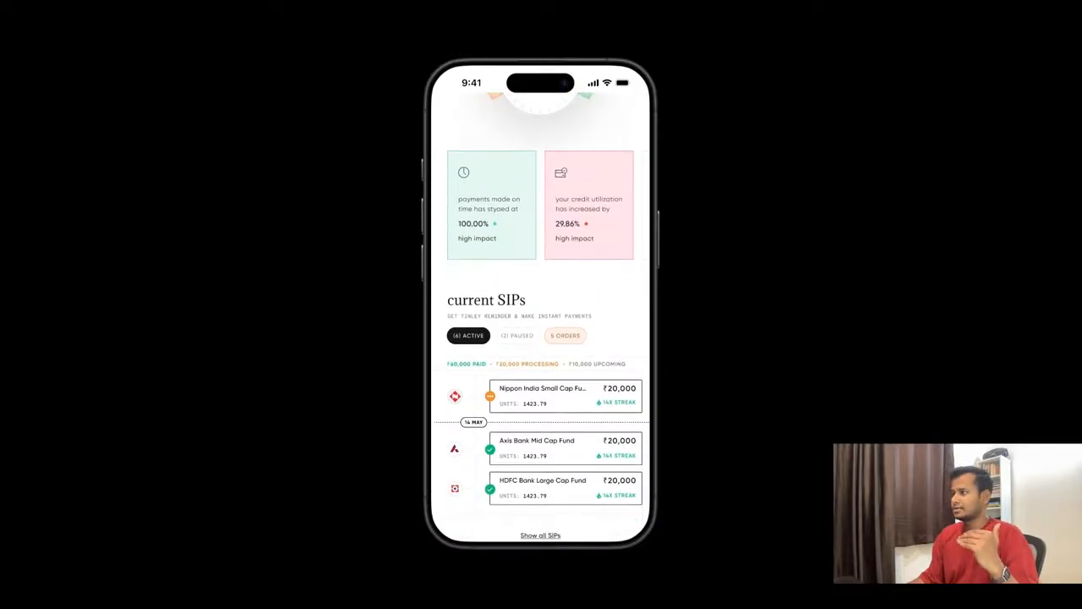
{"action": "scroll", "coordinate": [541, 338], "scroll_direction": "down", "scroll_amount": 2}
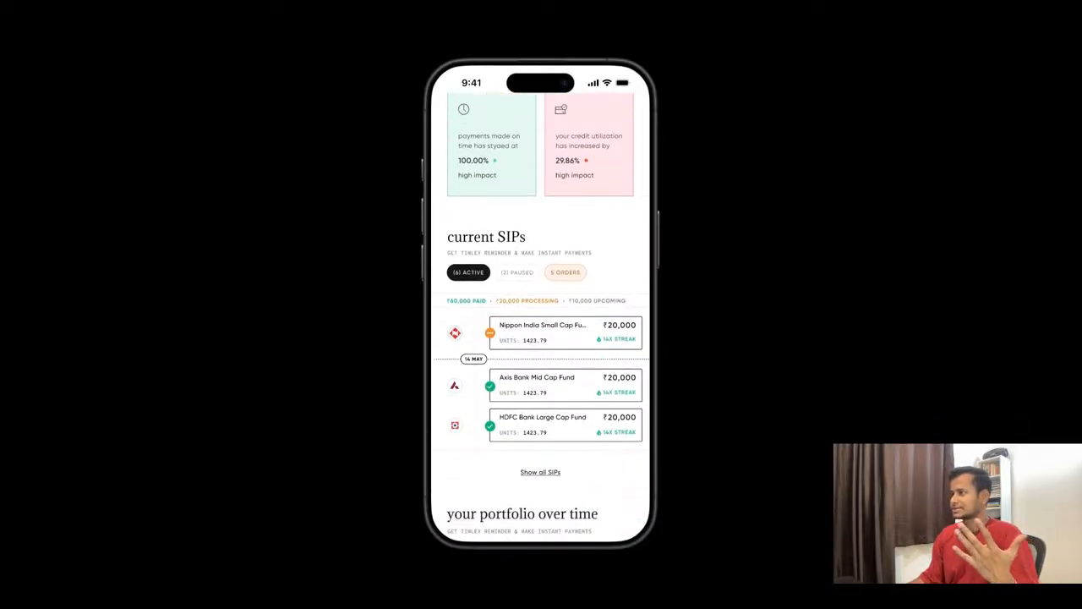
{"action": "scroll", "coordinate": [541, 338], "scroll_direction": "down", "scroll_amount": 1}
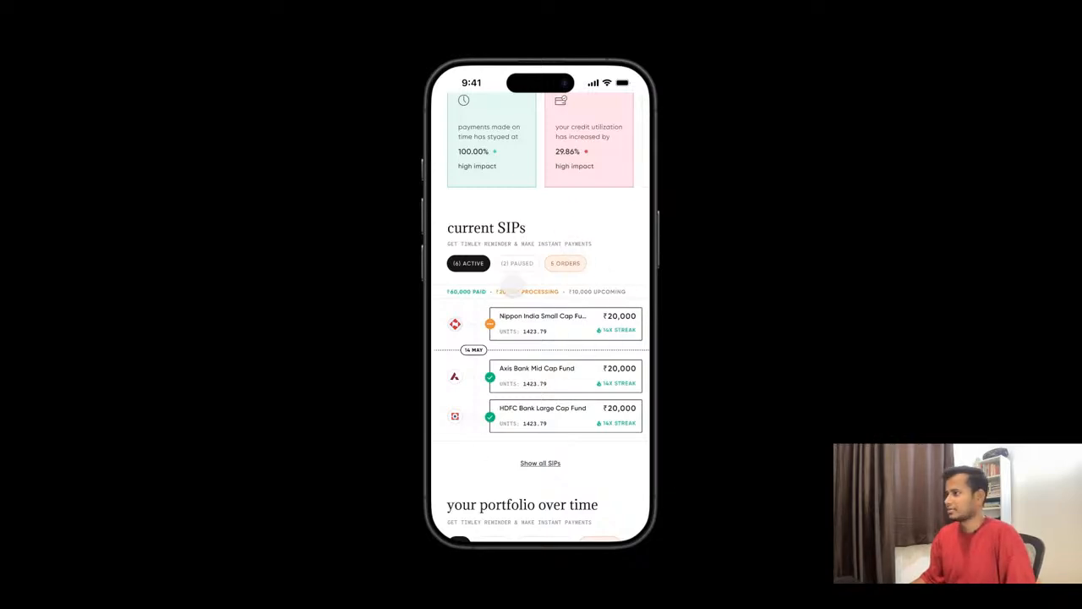
{"action": "scroll", "coordinate": [563, 454], "scroll_direction": "down", "scroll_amount": 1}
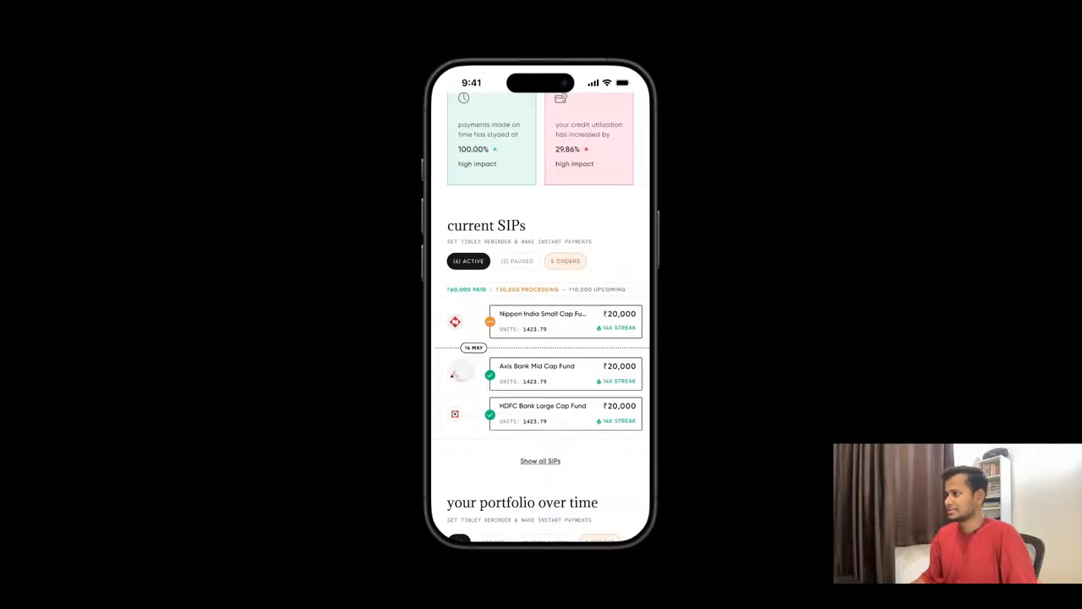
- Post the comment "the info is of this month communication is missing" beside the current SIPs heading, then leave commenting mode
{"action": "key", "text": "c"}
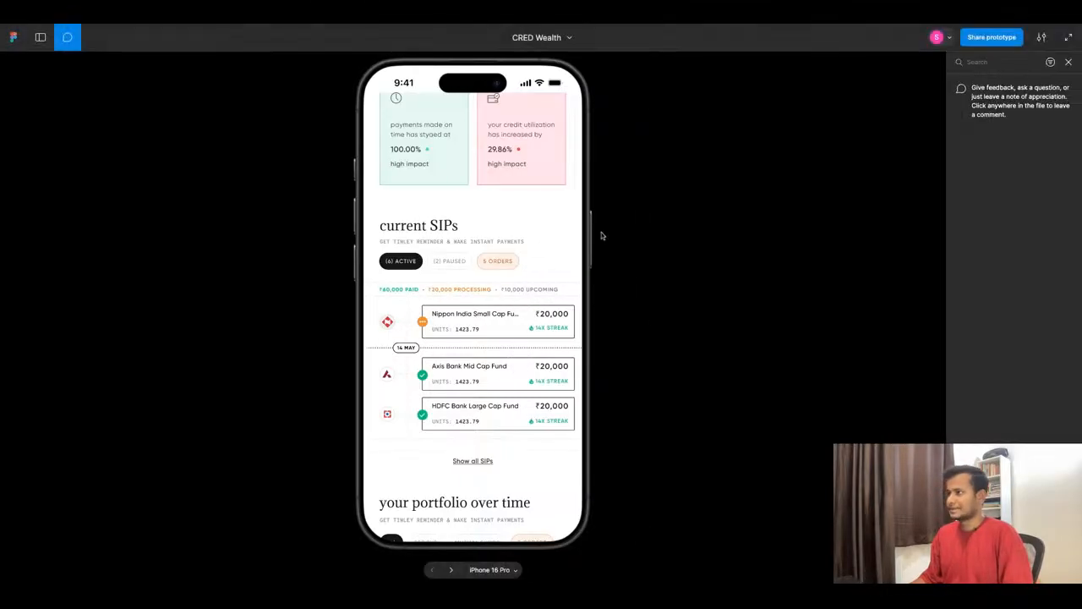
{"action": "left_click", "coordinate": [481, 230]}
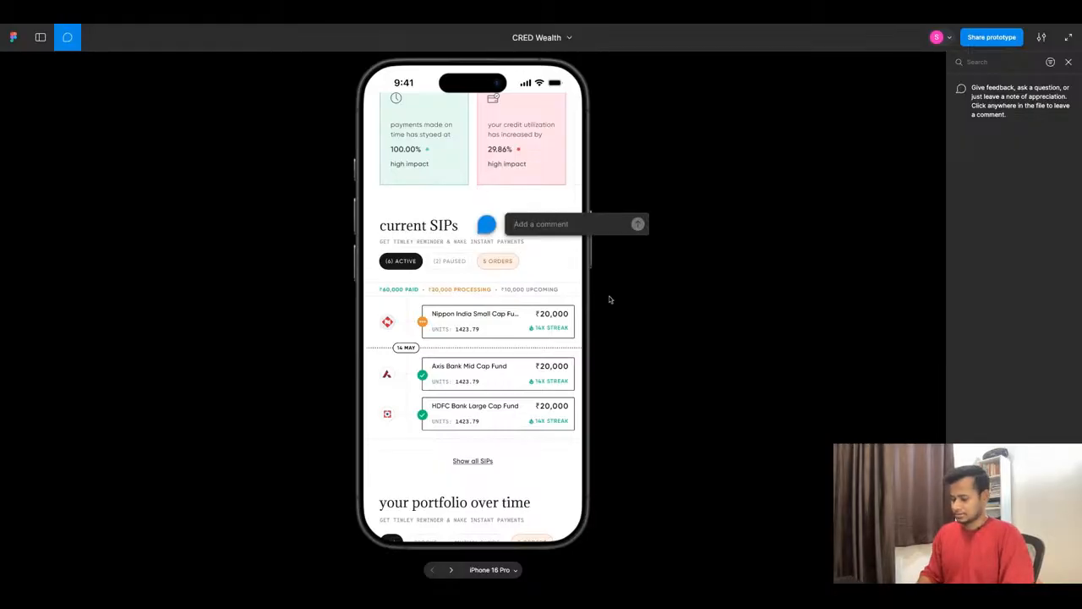
{"action": "type", "text": "the info is of this month com"}
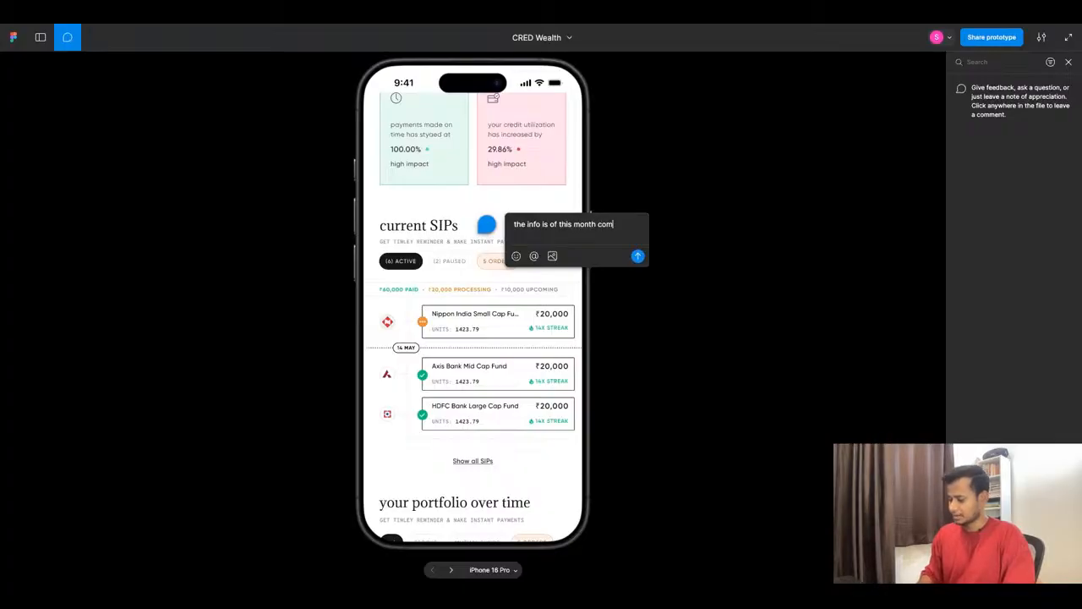
{"action": "type", "text": "municati"}
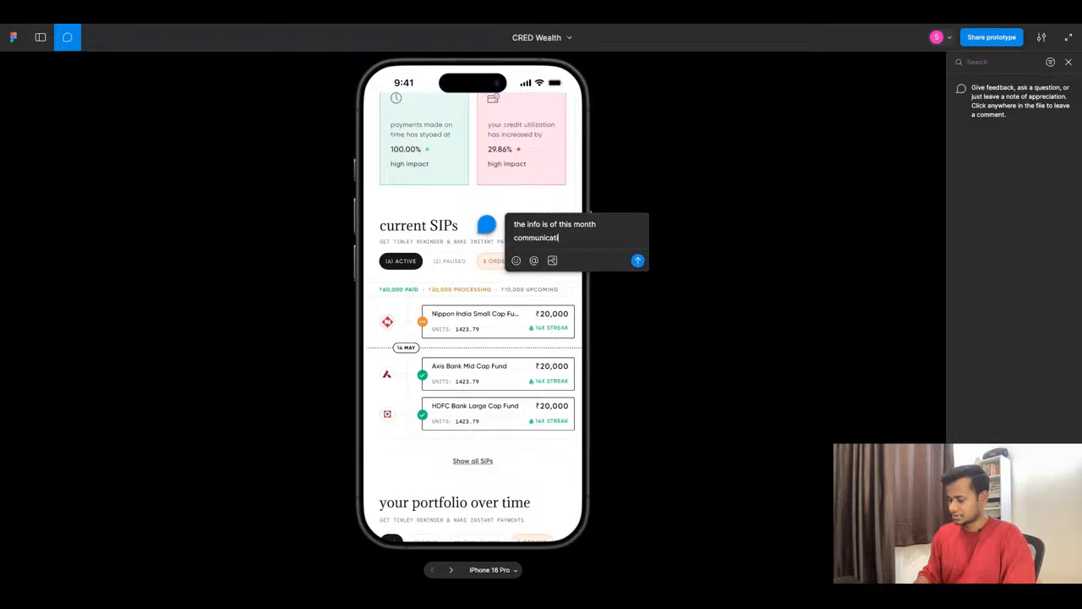
{"action": "type", "text": "on is missi"}
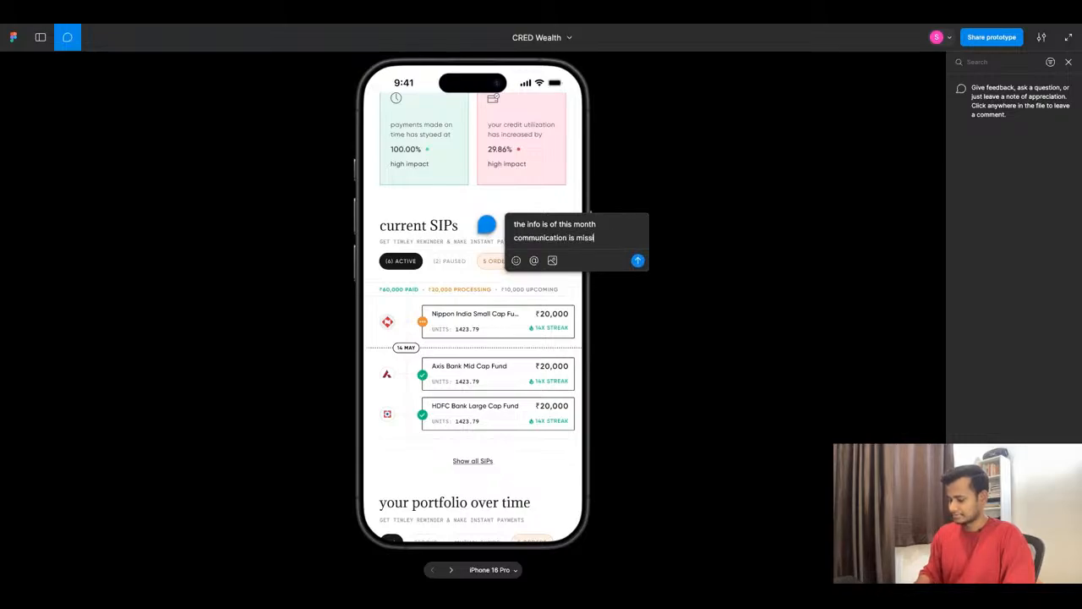
{"action": "type", "text": "ng"}
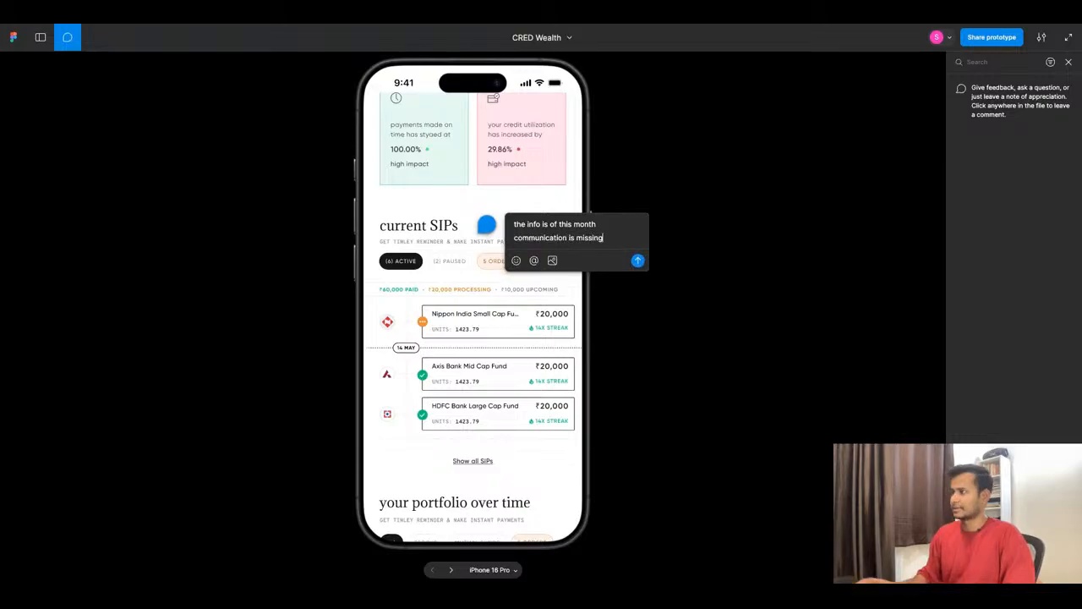
{"action": "left_click", "coordinate": [638, 261]}
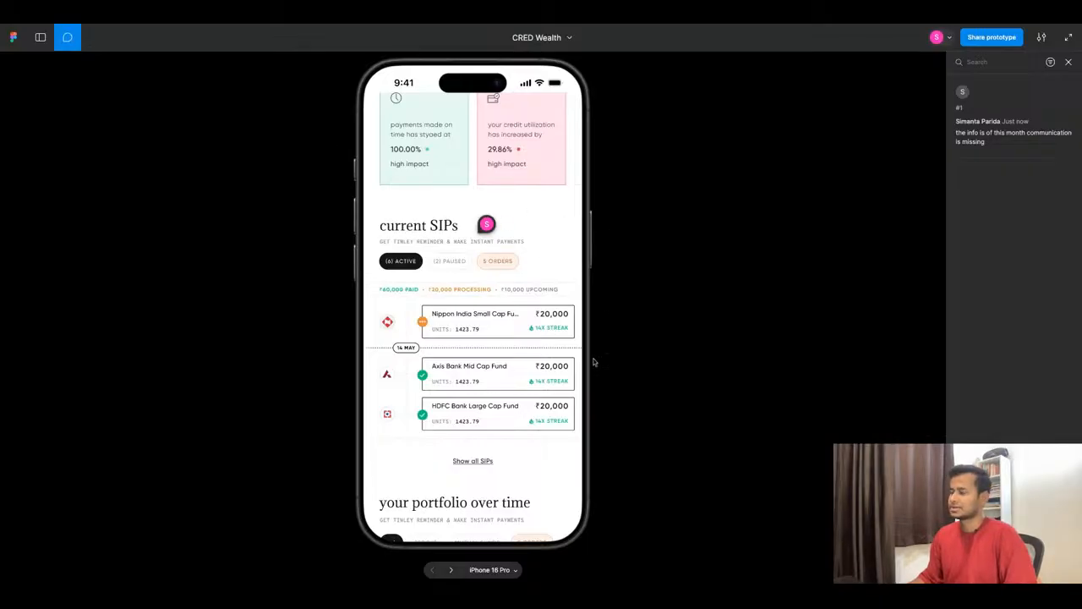
{"action": "left_click", "coordinate": [68, 38]}
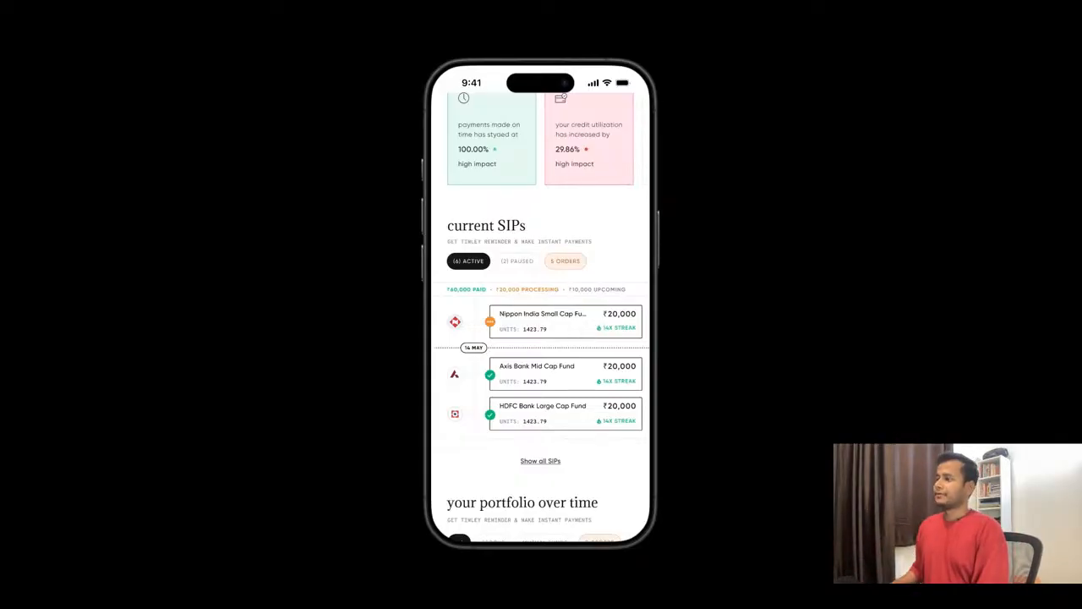
- Post the comment "NAV/ Unit price is missing" on the Nippon India Small Cap Fund card and leave commenting mode
{"action": "scroll", "coordinate": [541, 321], "scroll_direction": "down", "scroll_amount": 1}
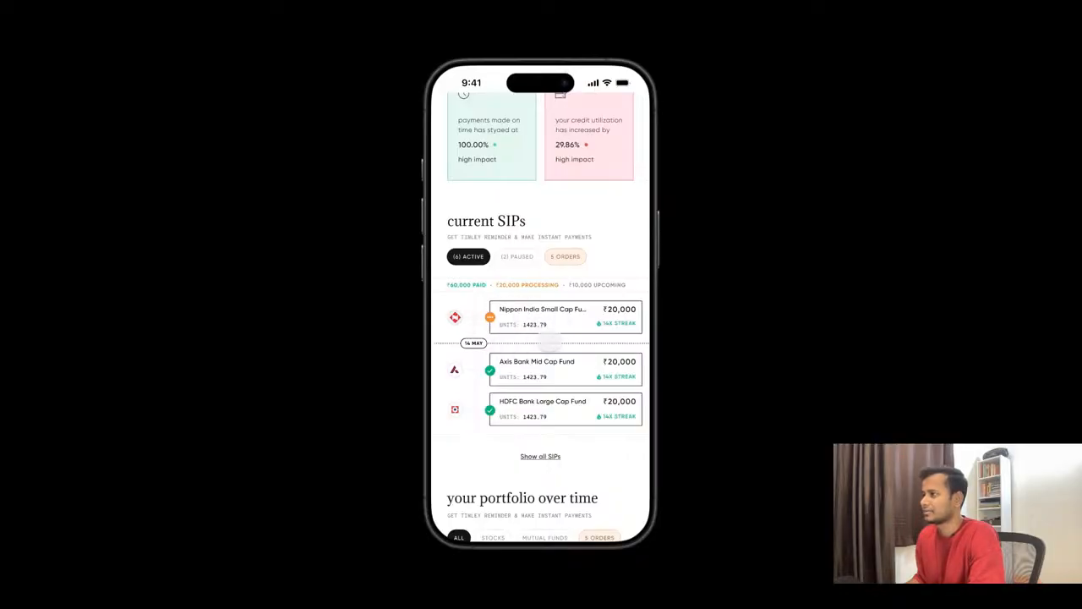
{"action": "key", "text": "c"}
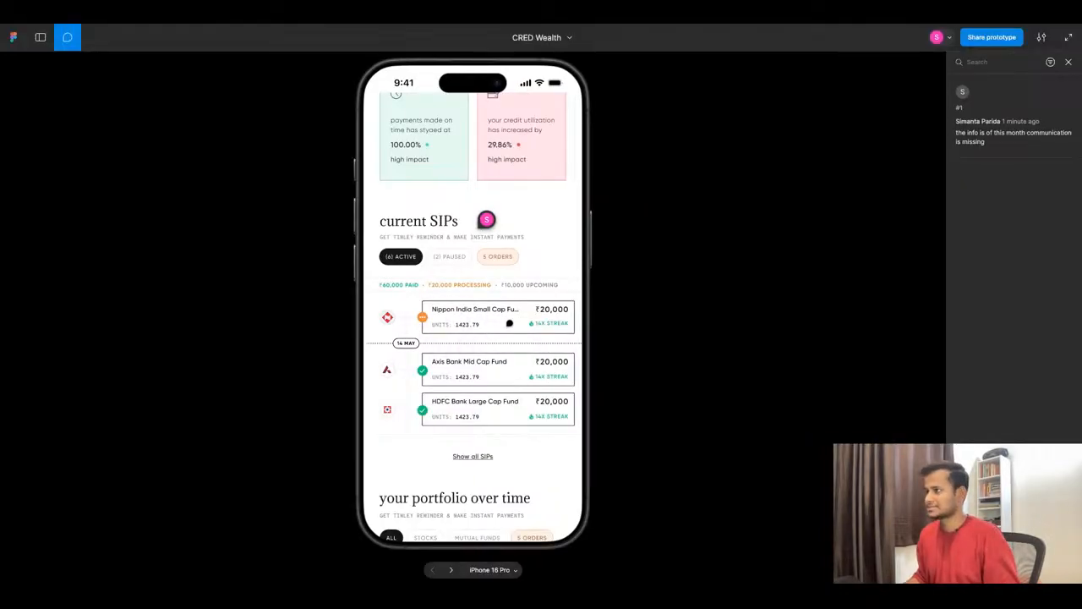
{"action": "left_click", "coordinate": [499, 319]}
{"action": "type", "text": "NAV/ Unit price is missing"}
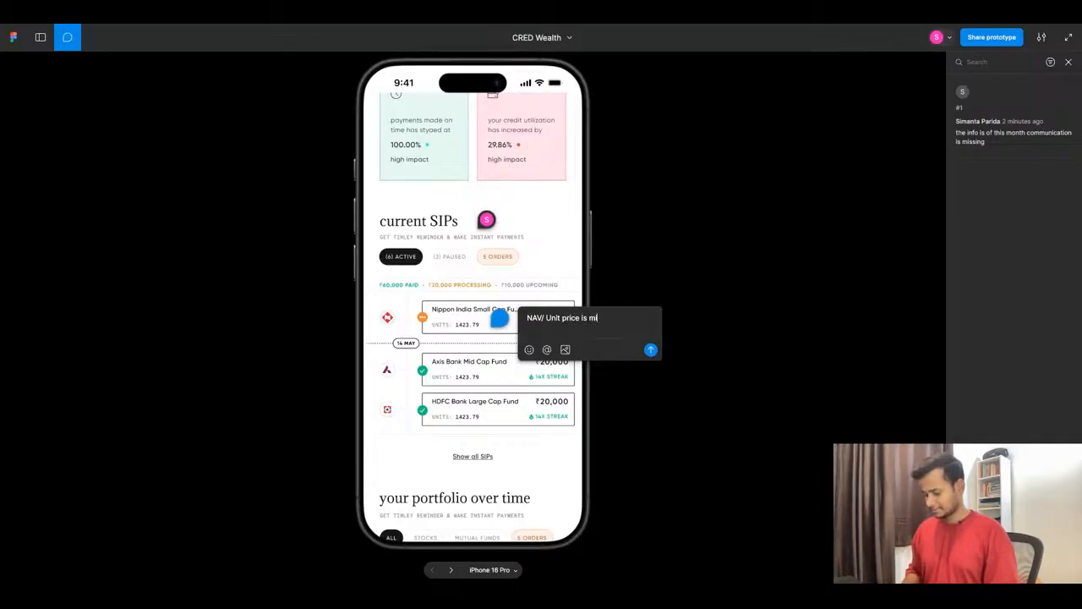
{"action": "left_click", "coordinate": [650, 349]}
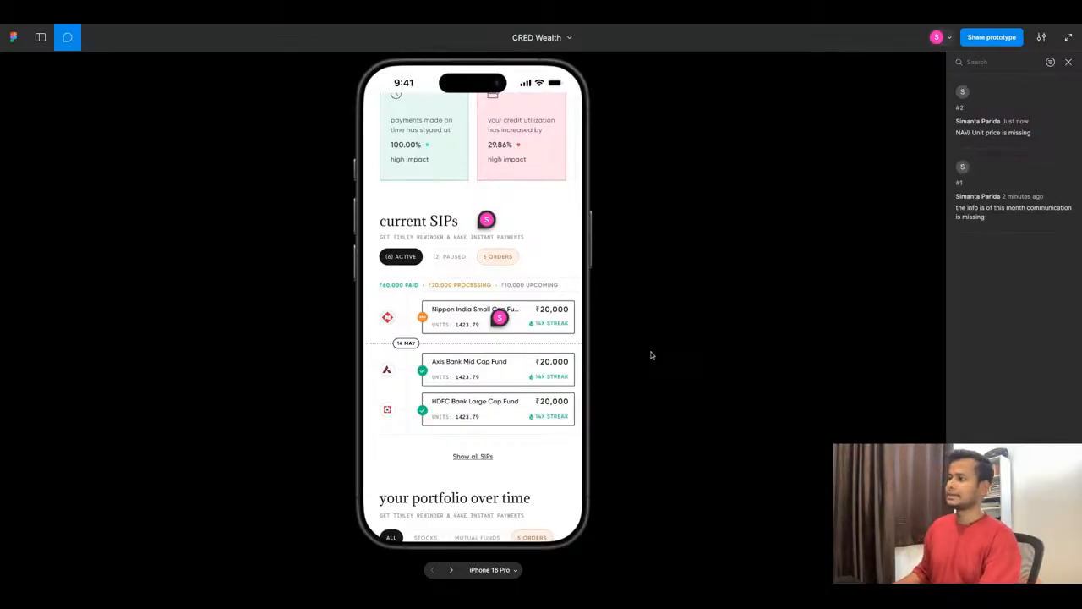
{"action": "left_click", "coordinate": [67, 37]}
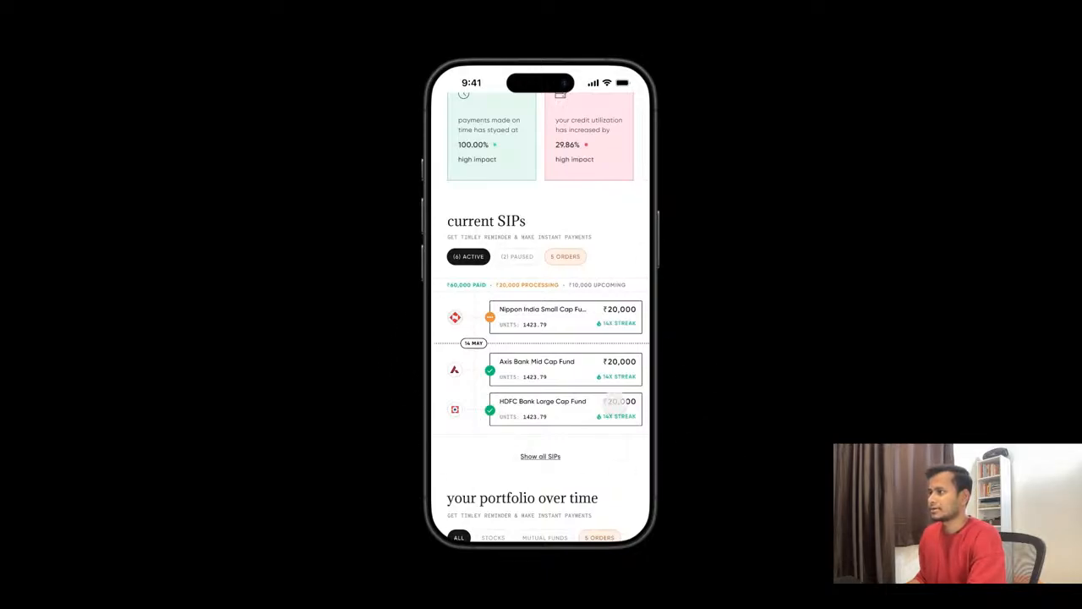
- Examine the portfolio over time section, including its growth chart and the breakdown by asset class
{"action": "scroll", "coordinate": [545, 475], "scroll_direction": "down", "scroll_amount": 1}
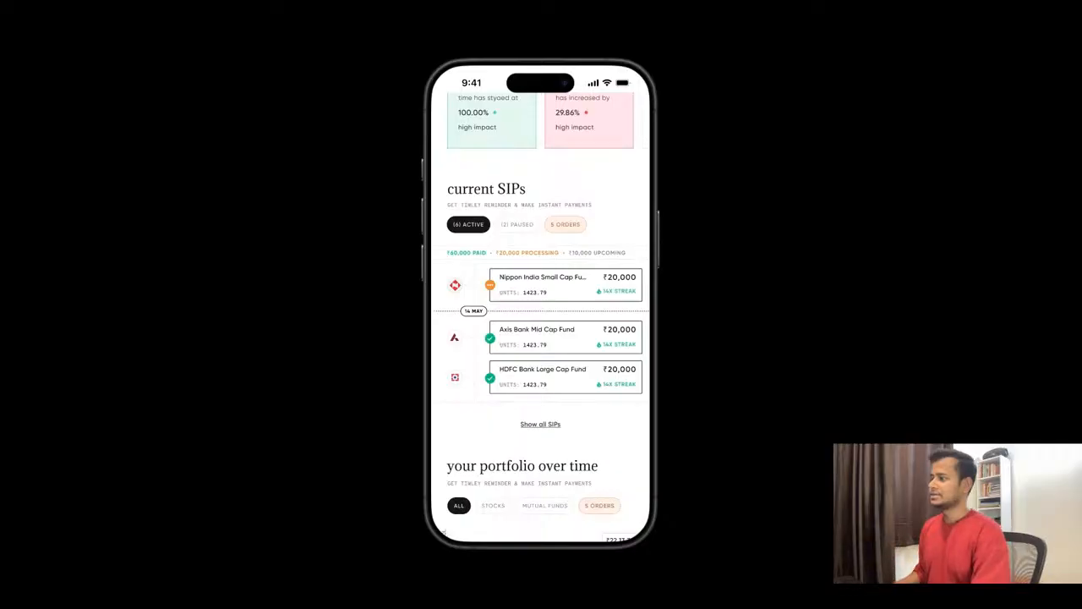
{"action": "scroll", "coordinate": [545, 333], "scroll_direction": "down", "scroll_amount": 3}
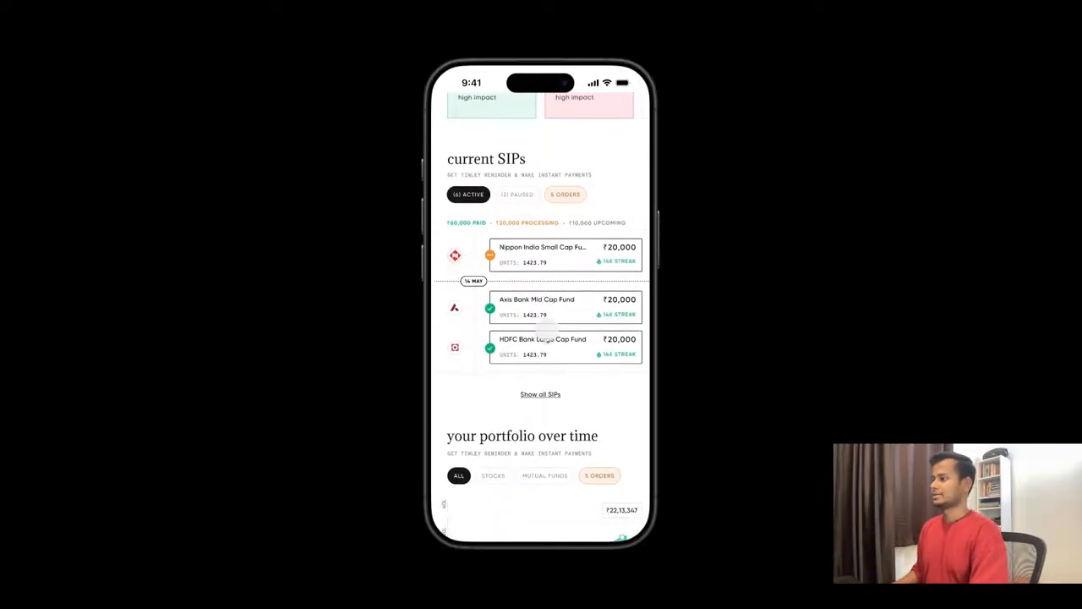
{"action": "scroll", "coordinate": [541, 317], "scroll_direction": "down", "scroll_amount": 3}
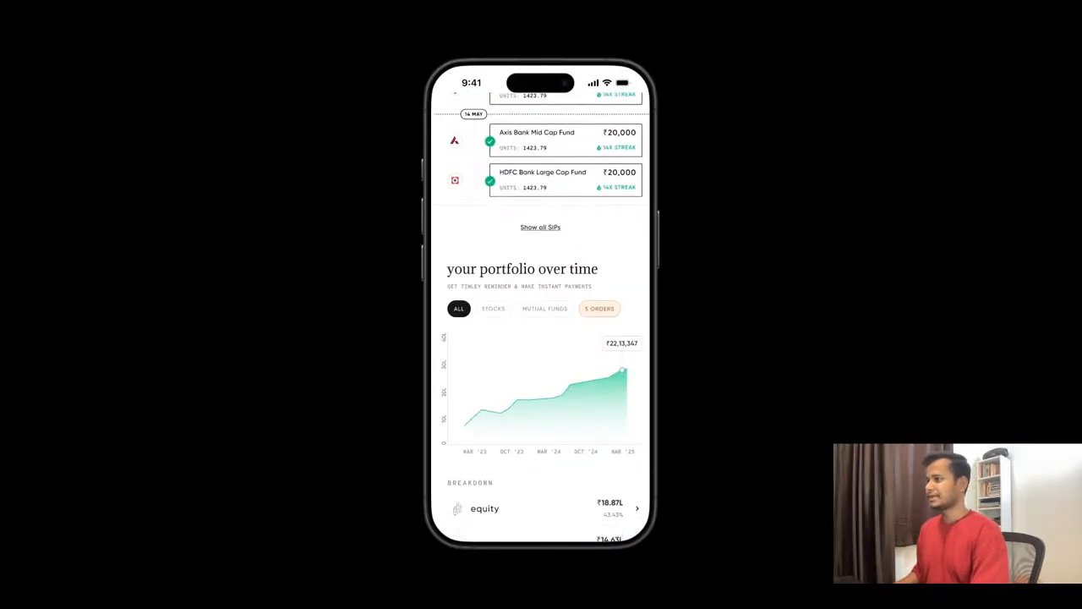
{"action": "scroll", "coordinate": [541, 317], "scroll_direction": "down", "scroll_amount": 2}
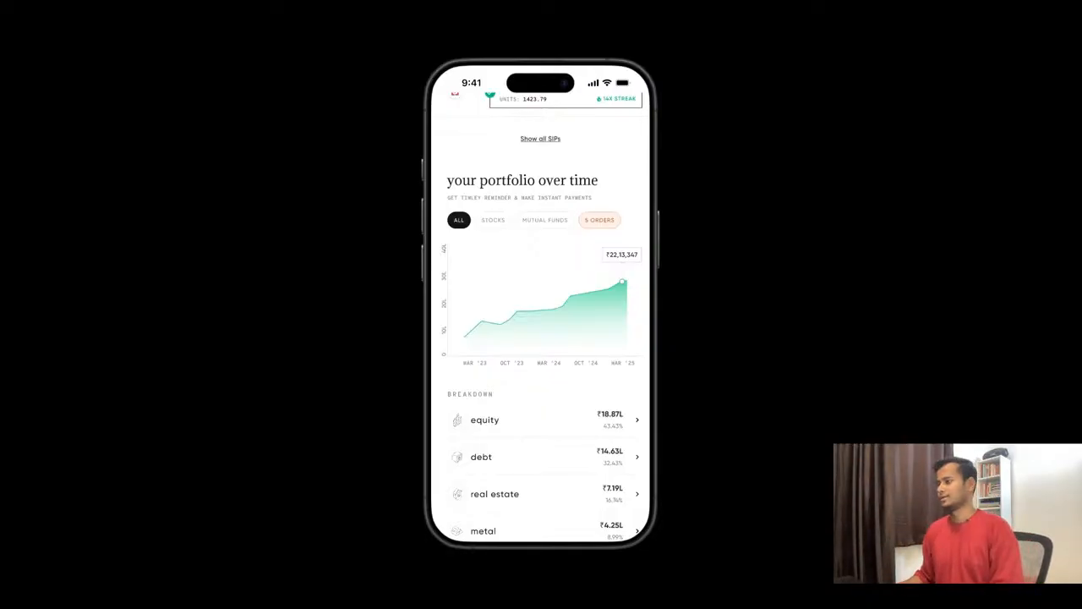
{"action": "scroll", "coordinate": [541, 316], "scroll_direction": "down", "scroll_amount": 1}
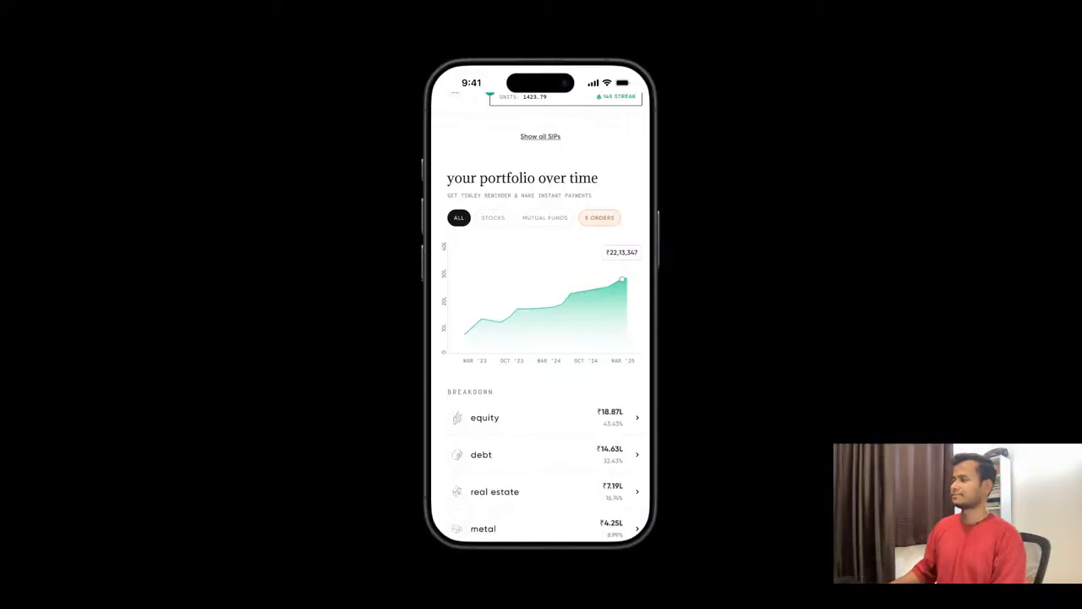
{"action": "scroll", "coordinate": [541, 317], "scroll_direction": "down", "scroll_amount": 2}
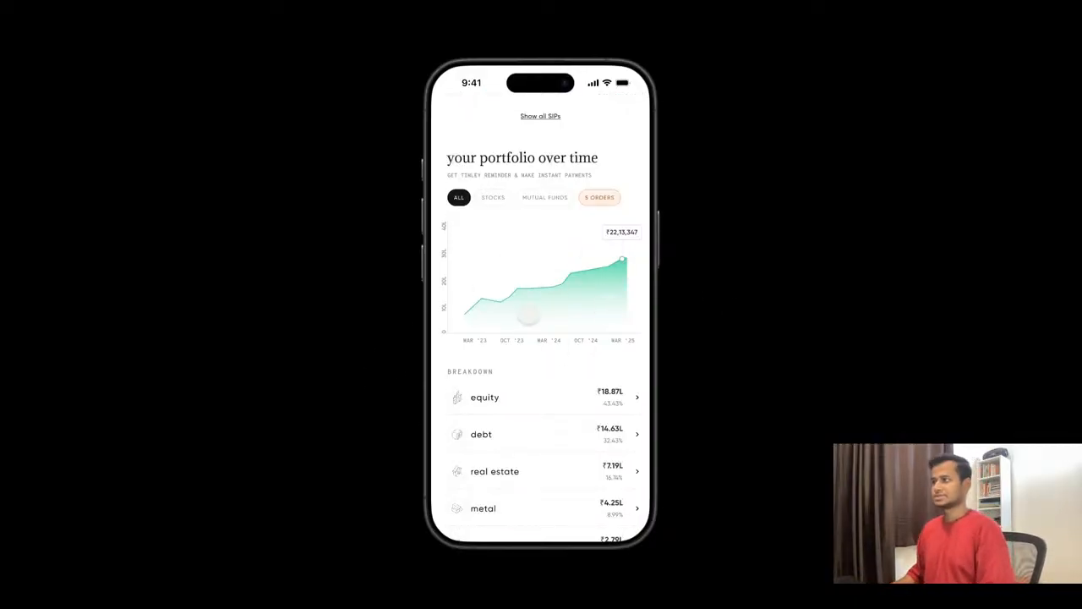
{"action": "scroll", "coordinate": [527, 316], "scroll_direction": "down", "scroll_amount": 5}
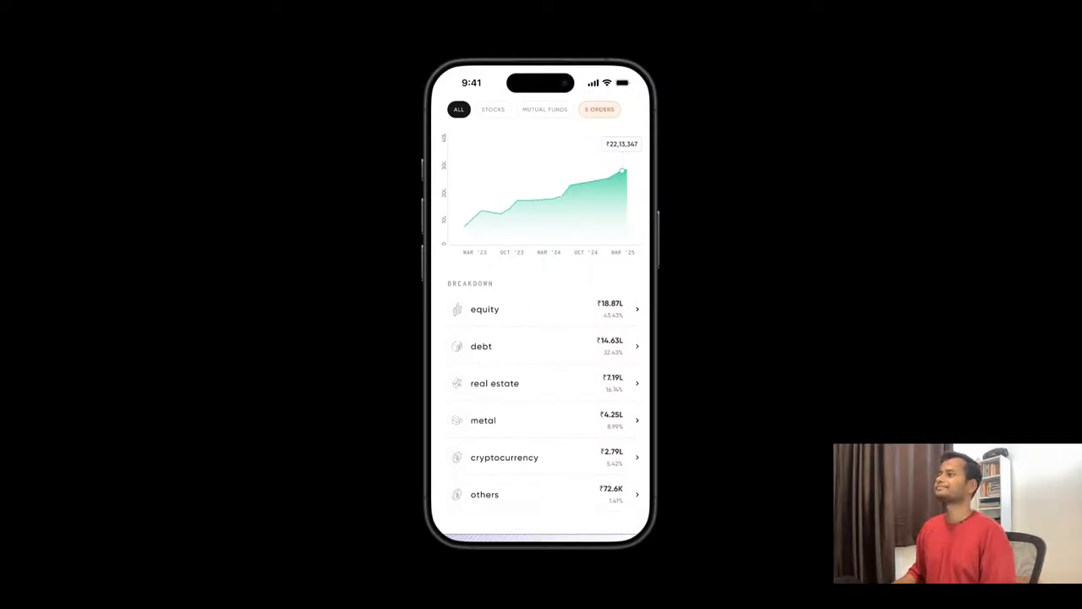
{"action": "scroll", "coordinate": [541, 316], "scroll_direction": "up", "scroll_amount": 6}
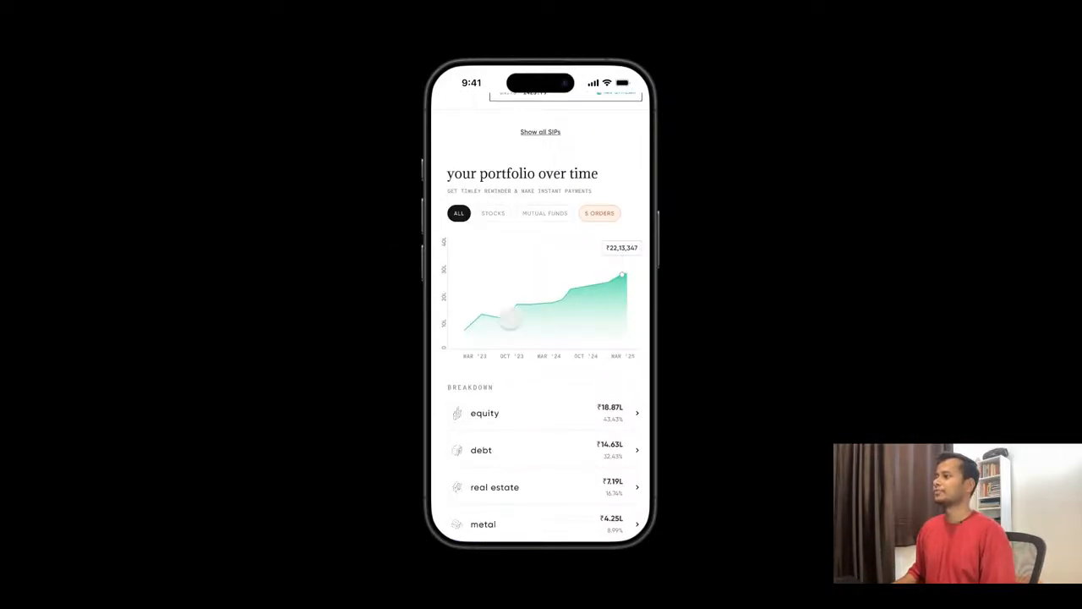
- Review the rest of the prototype, from the full breakdown list to the invite friends banner, more actions and ranking analysis
{"action": "scroll", "coordinate": [511, 316], "scroll_direction": "down", "scroll_amount": 9}
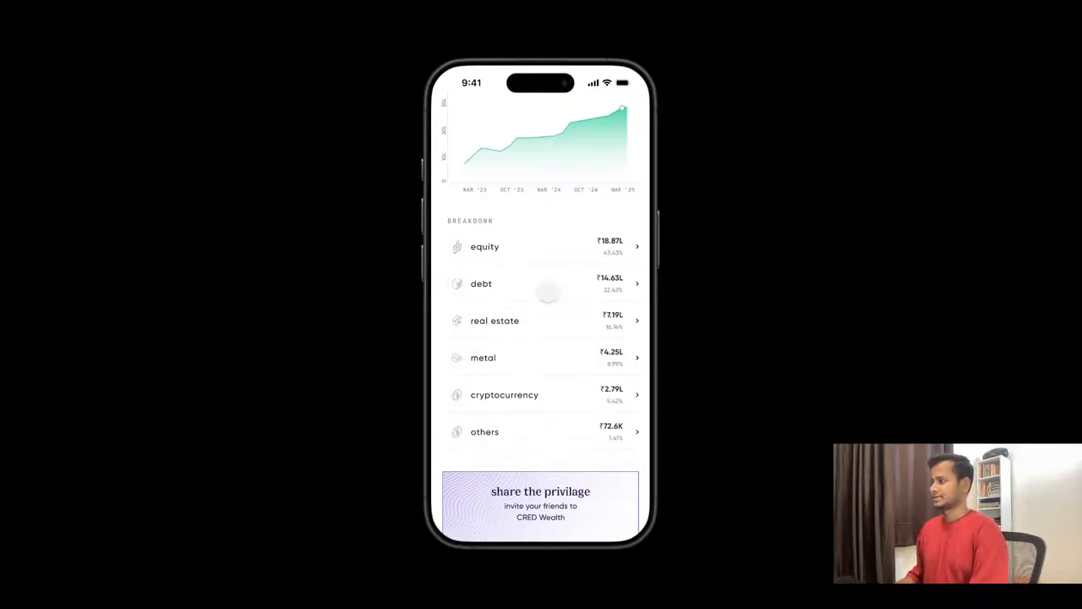
{"action": "scroll", "coordinate": [548, 291], "scroll_direction": "down", "scroll_amount": 5}
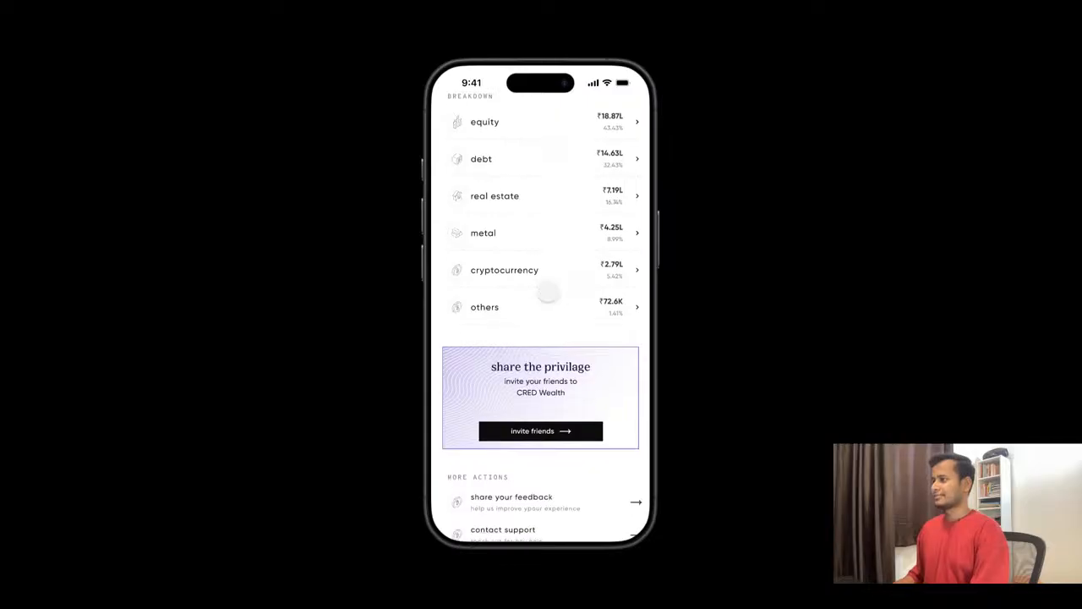
{"action": "scroll", "coordinate": [550, 291], "scroll_direction": "down", "scroll_amount": 3}
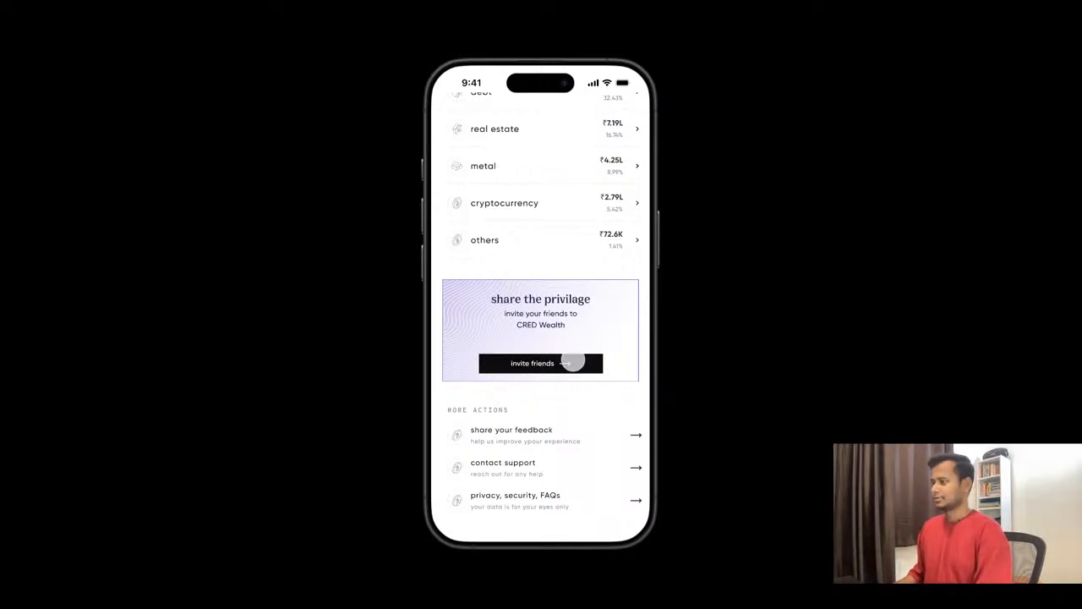
{"action": "scroll", "coordinate": [572, 360], "scroll_direction": "down", "scroll_amount": 1}
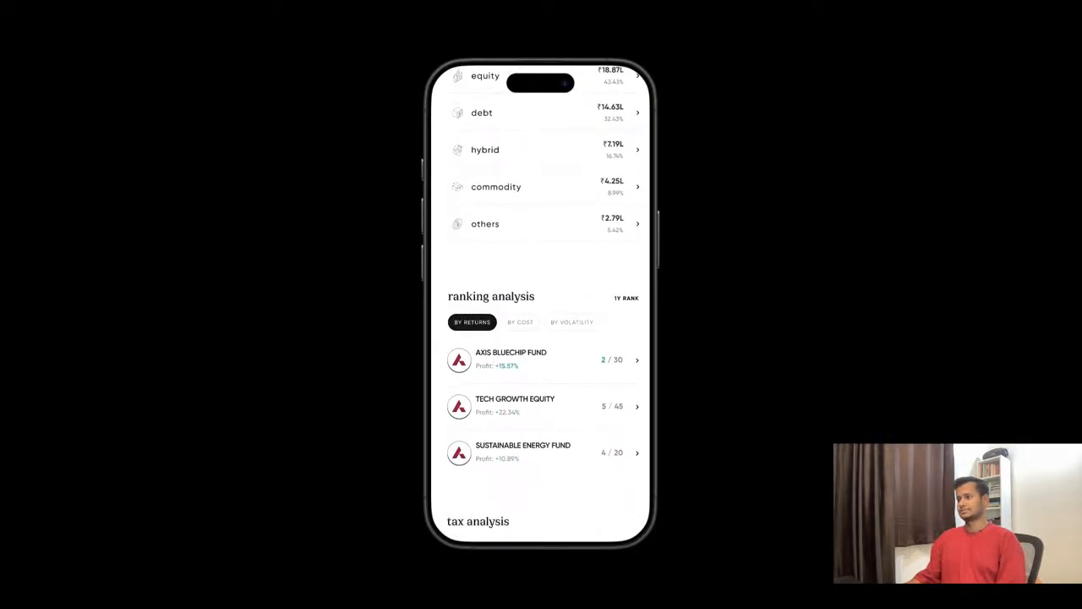
- Return from the prototype preview to the design file and locate the Home frame with the total mutual fund portfolio
{"action": "left_click", "coordinate": [358, 13]}
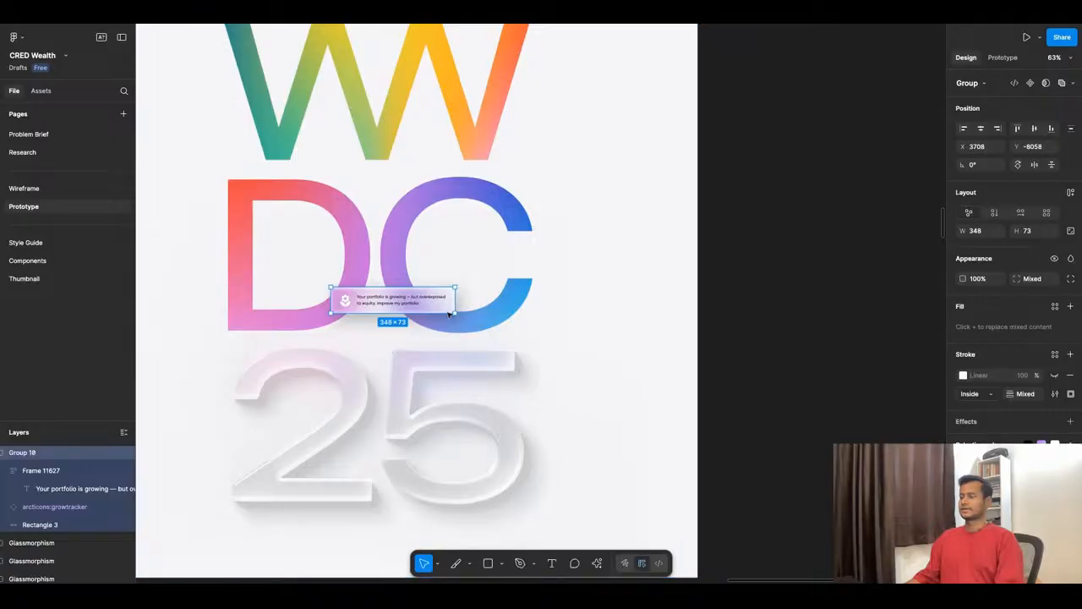
{"action": "scroll", "coordinate": [477, 277], "scroll_direction": "down", "scroll_amount": 10}
{"action": "scroll", "coordinate": [497, 272], "scroll_direction": "up", "scroll_amount": 5}
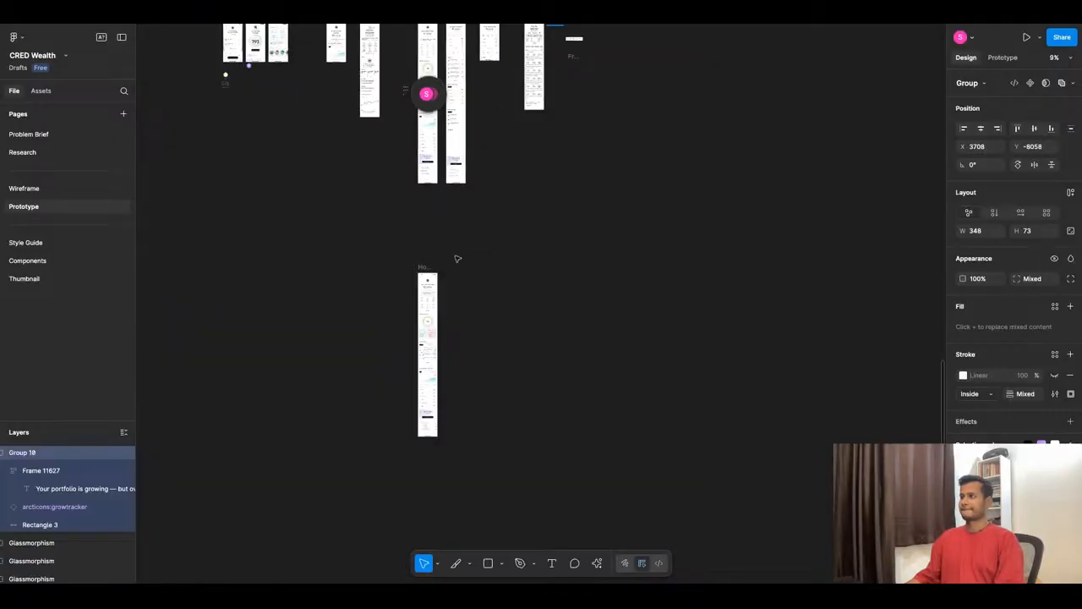
{"action": "scroll", "coordinate": [459, 257], "scroll_direction": "up", "scroll_amount": 3}
{"action": "scroll", "coordinate": [448, 245], "scroll_direction": "up", "scroll_amount": 10}
{"action": "scroll", "coordinate": [353, 383], "scroll_direction": "down", "scroll_amount": 5}
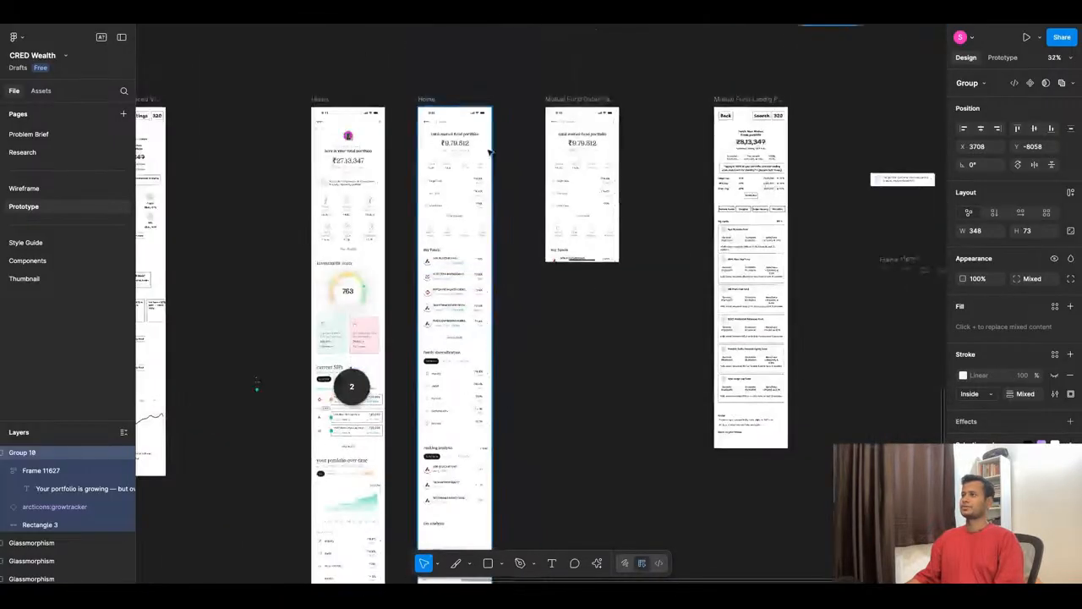
{"action": "scroll", "coordinate": [426, 220], "scroll_direction": "up", "scroll_amount": 5}
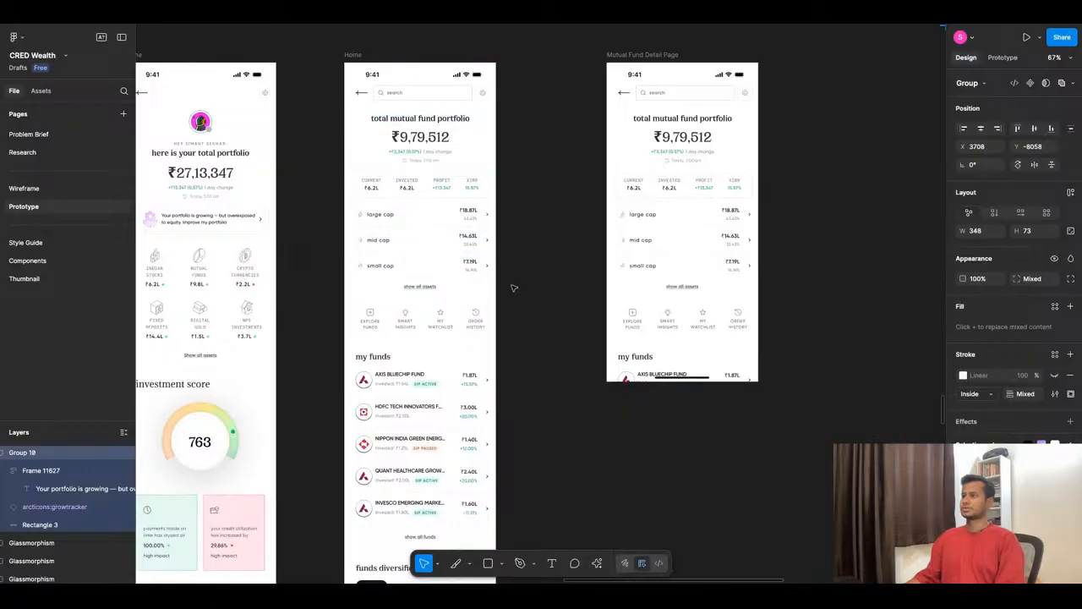
- Examine the mutual fund portfolio screen's my funds, funds diversification, ranking analysis and tax analysis sections
{"action": "scroll", "coordinate": [513, 288], "scroll_direction": "down", "scroll_amount": 3}
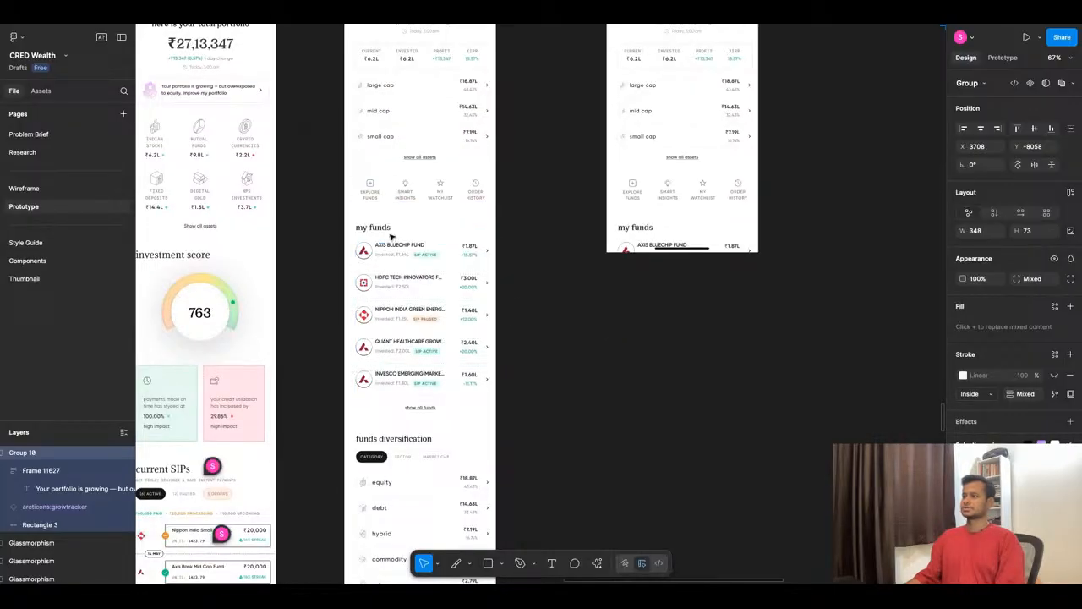
{"action": "scroll", "coordinate": [427, 356], "scroll_direction": "down", "scroll_amount": 1}
{"action": "scroll", "coordinate": [427, 356], "scroll_direction": "down", "scroll_amount": 5}
{"action": "scroll", "coordinate": [413, 329], "scroll_direction": "down", "scroll_amount": 4}
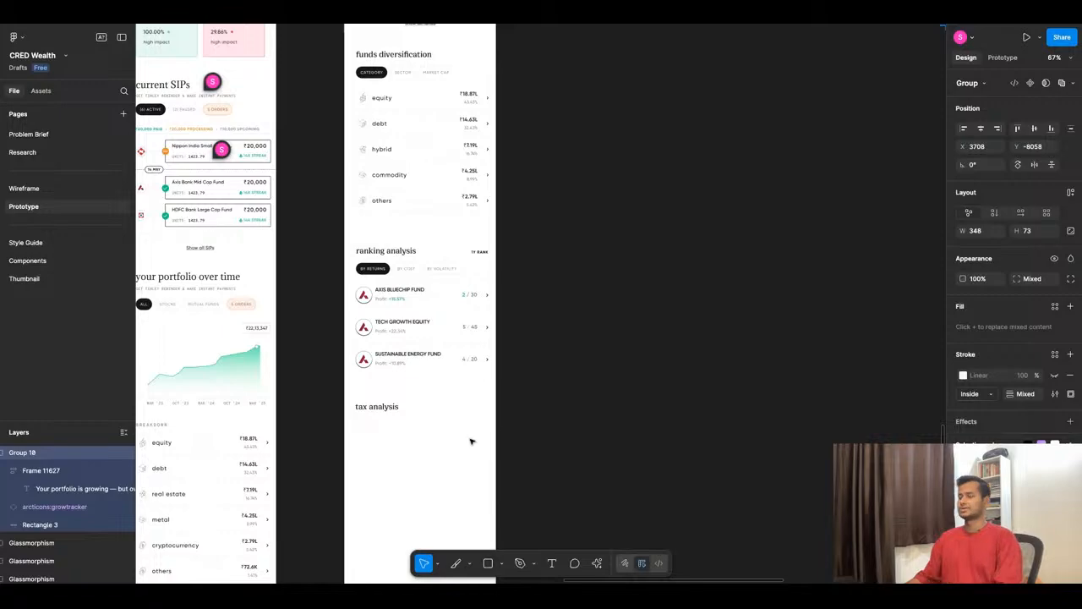
{"action": "scroll", "coordinate": [471, 441], "scroll_direction": "up", "scroll_amount": 3}
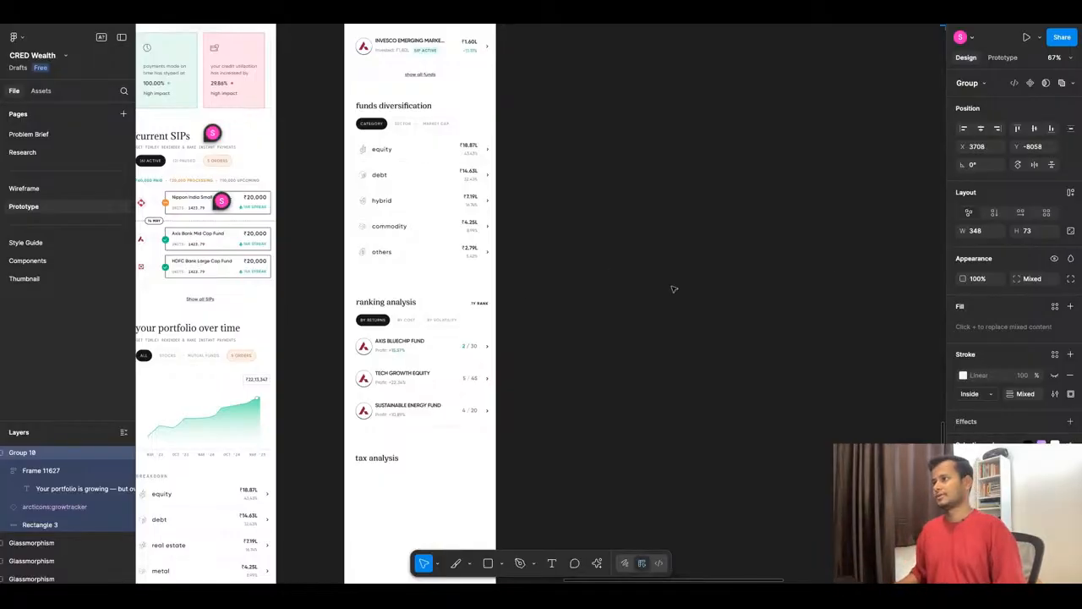
{"action": "scroll", "coordinate": [562, 322], "scroll_direction": "down", "scroll_amount": 5}
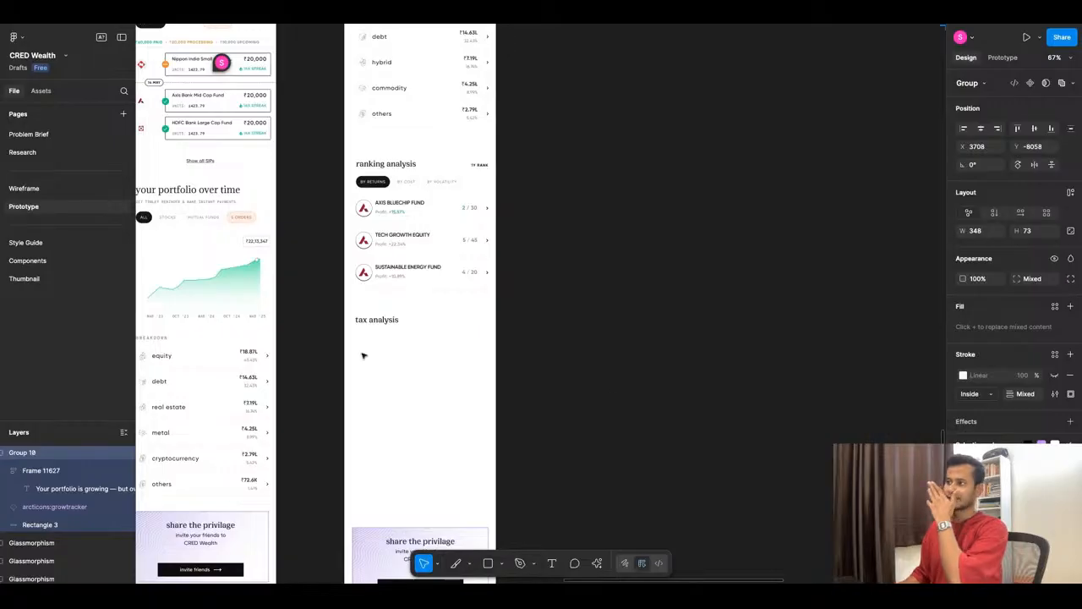
- Delete the Mutual Fund Detail Page frame beside the mutual fund Home screen
{"action": "scroll", "coordinate": [470, 358], "scroll_direction": "down", "scroll_amount": 3}
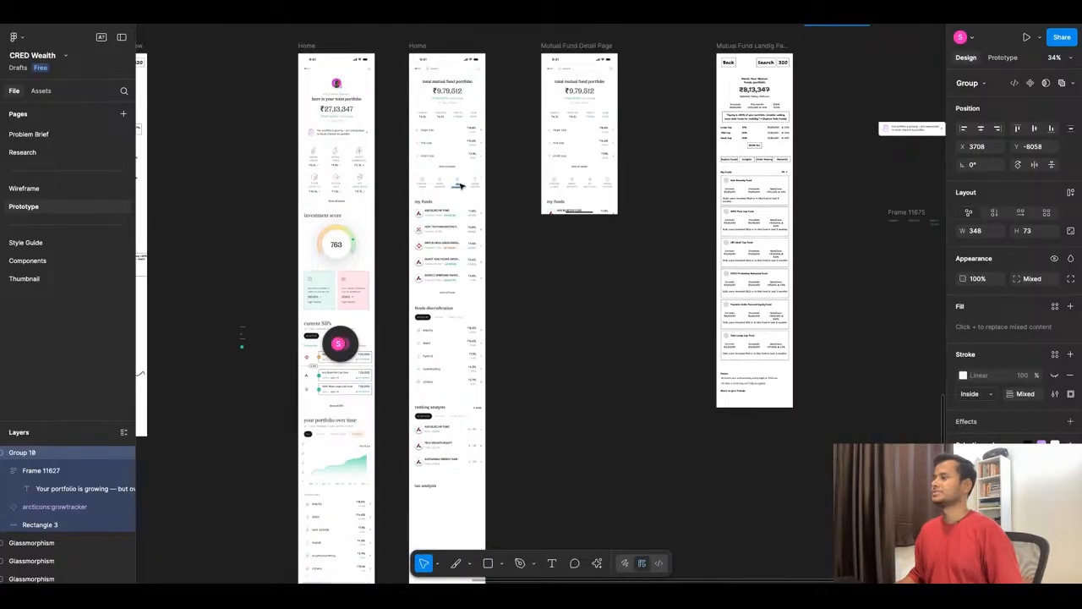
{"action": "scroll", "coordinate": [459, 188], "scroll_direction": "down", "scroll_amount": 2}
{"action": "left_click", "coordinate": [555, 87]}
{"action": "key", "text": "Delete"}
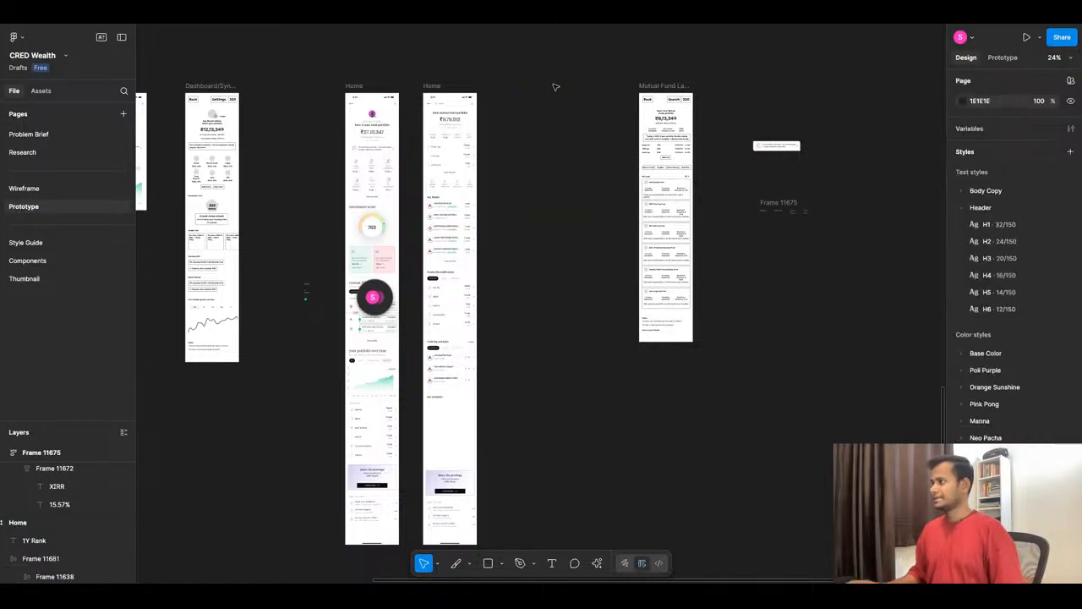
- Add an empty iPhone 16 Pro frame between the mutual fund Home screen and the Mutual Fund Landing Page wireframe
{"action": "scroll", "coordinate": [566, 96], "scroll_direction": "up", "scroll_amount": 3}
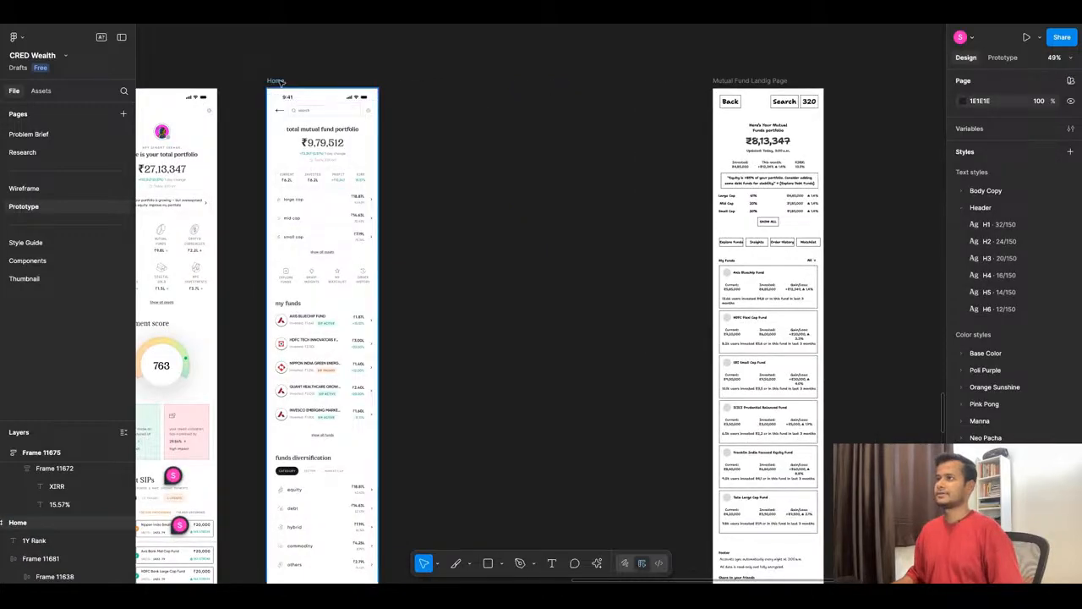
{"action": "left_click", "coordinate": [310, 132]}
{"action": "left_click", "coordinate": [471, 172]}
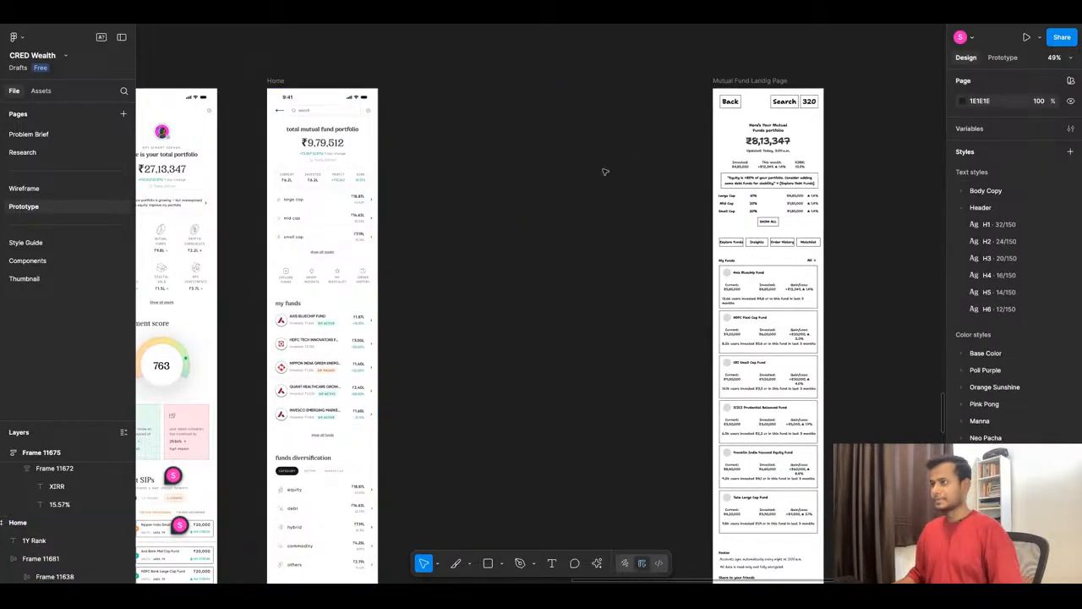
{"action": "scroll", "coordinate": [559, 180], "scroll_direction": "up", "scroll_amount": 1}
{"action": "scroll", "coordinate": [559, 180], "scroll_direction": "up", "scroll_amount": 5}
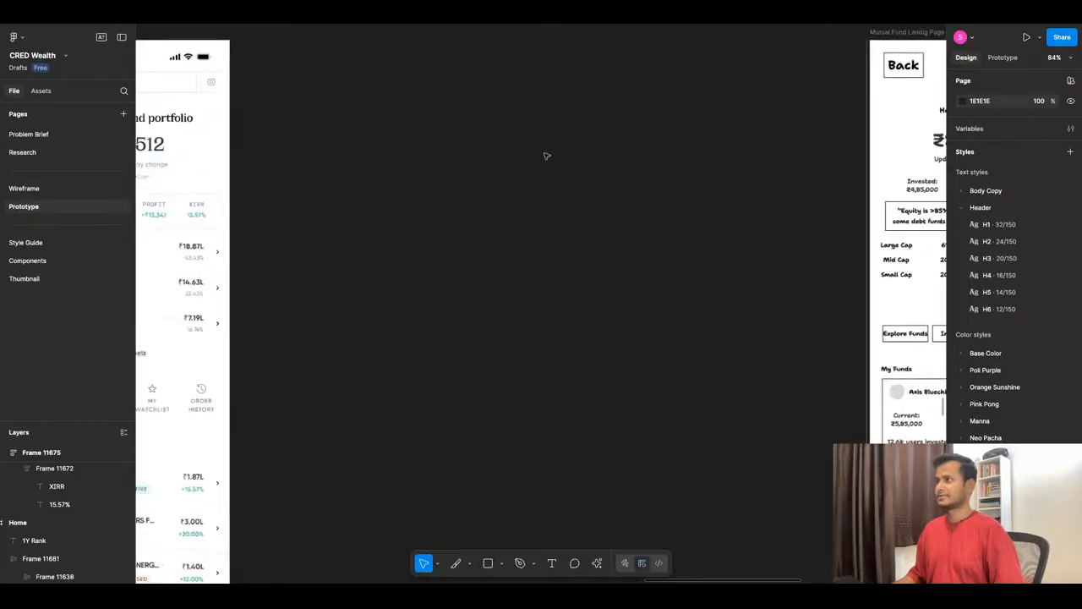
{"action": "key", "text": "f"}
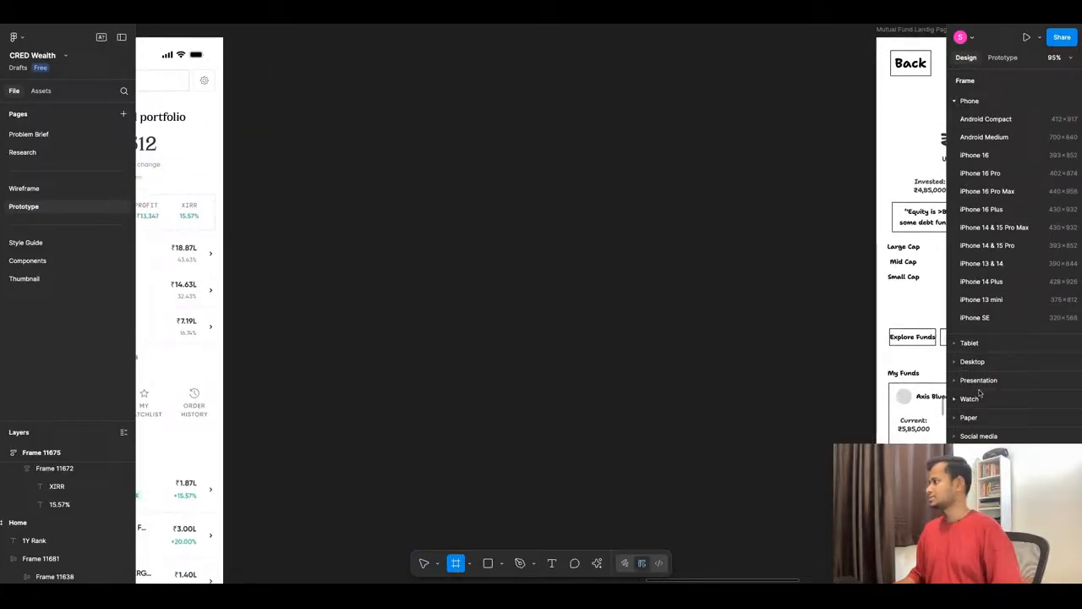
{"action": "left_click", "coordinate": [1005, 180]}
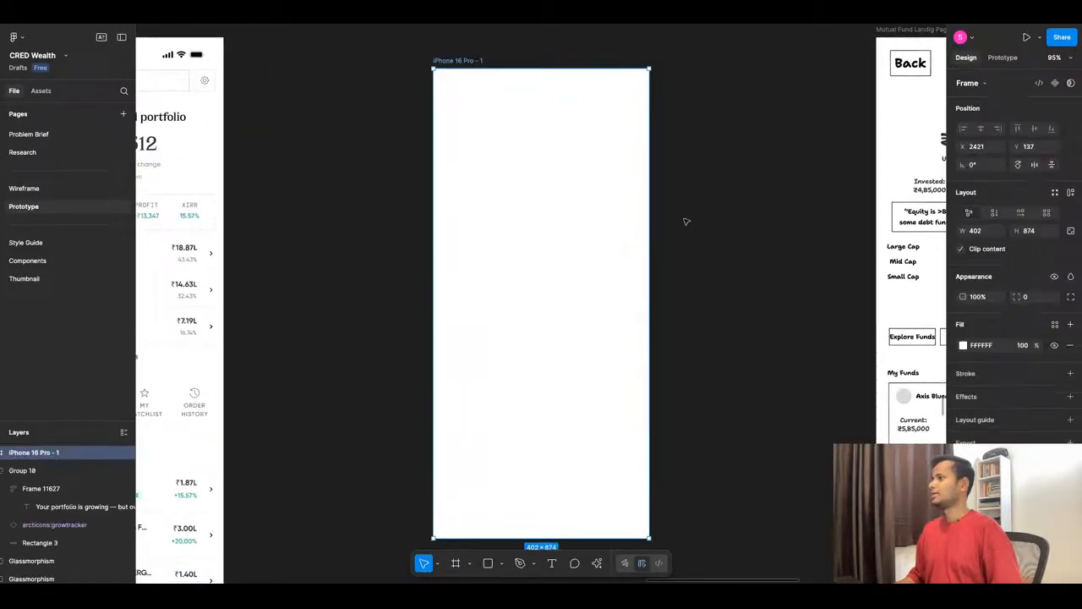
- Copy the Home screen's status bar into the iPhone 16 Pro frame and align it to the frame's top edge
{"action": "scroll", "coordinate": [387, 98], "scroll_direction": "down", "scroll_amount": 5}
{"action": "scroll", "coordinate": [351, 64], "scroll_direction": "up", "scroll_amount": 2}
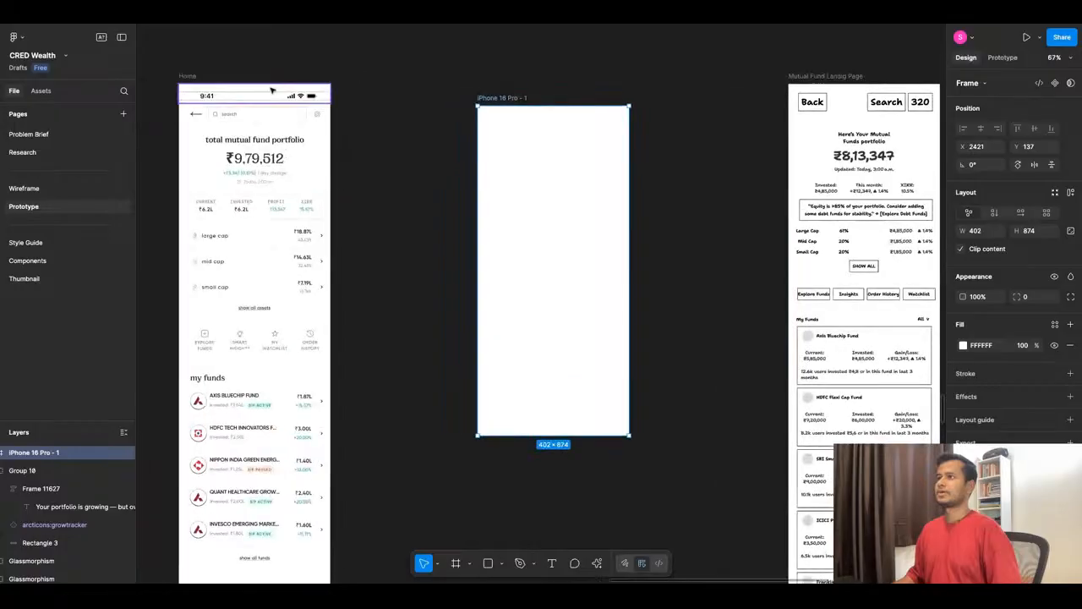
{"action": "left_click", "coordinate": [258, 96]}
{"action": "left_click_drag", "start_coordinate": [260, 96], "coordinate": [543, 126]}
{"action": "left_click", "coordinate": [965, 189]}
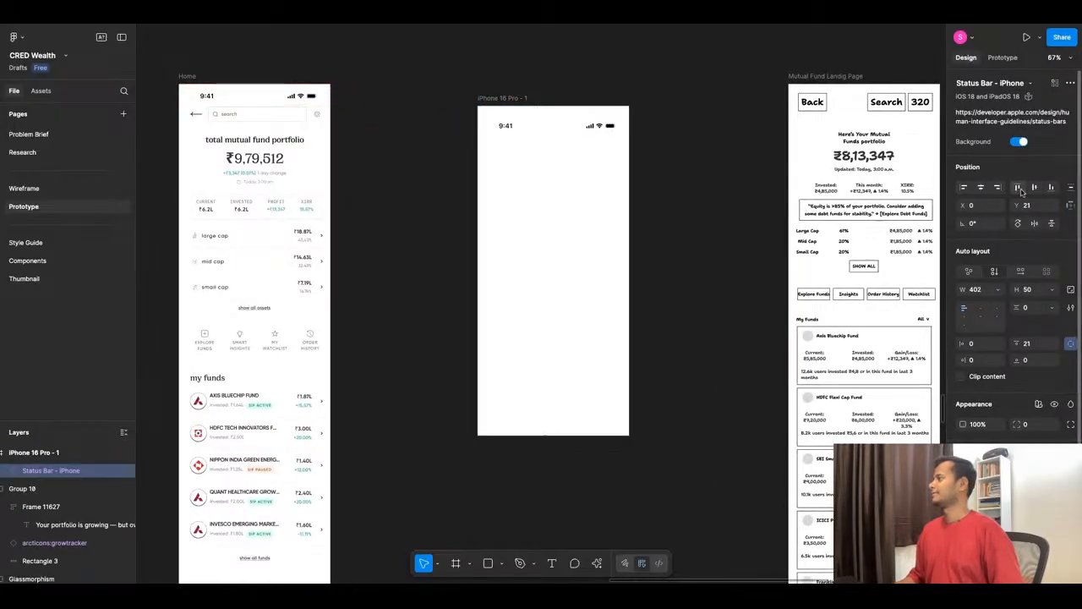
{"action": "left_click", "coordinate": [1017, 187]}
- Set the copied status bar's prototype scroll position to Fixed
{"action": "key", "text": "shift+0"}
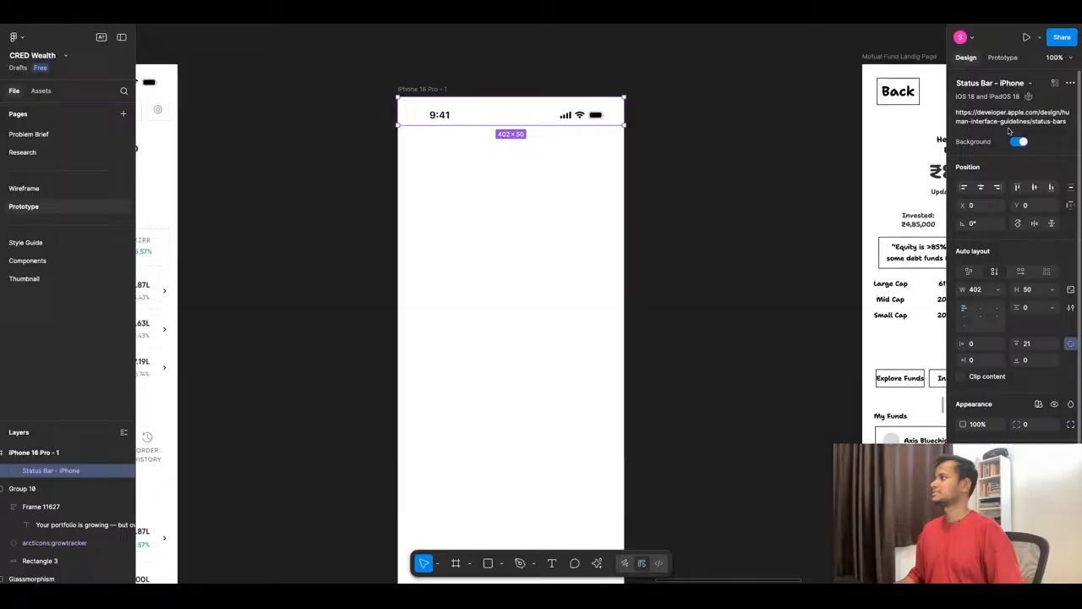
{"action": "left_click", "coordinate": [1003, 58]}
{"action": "left_click", "coordinate": [1025, 125]}
{"action": "left_click", "coordinate": [1030, 137]}
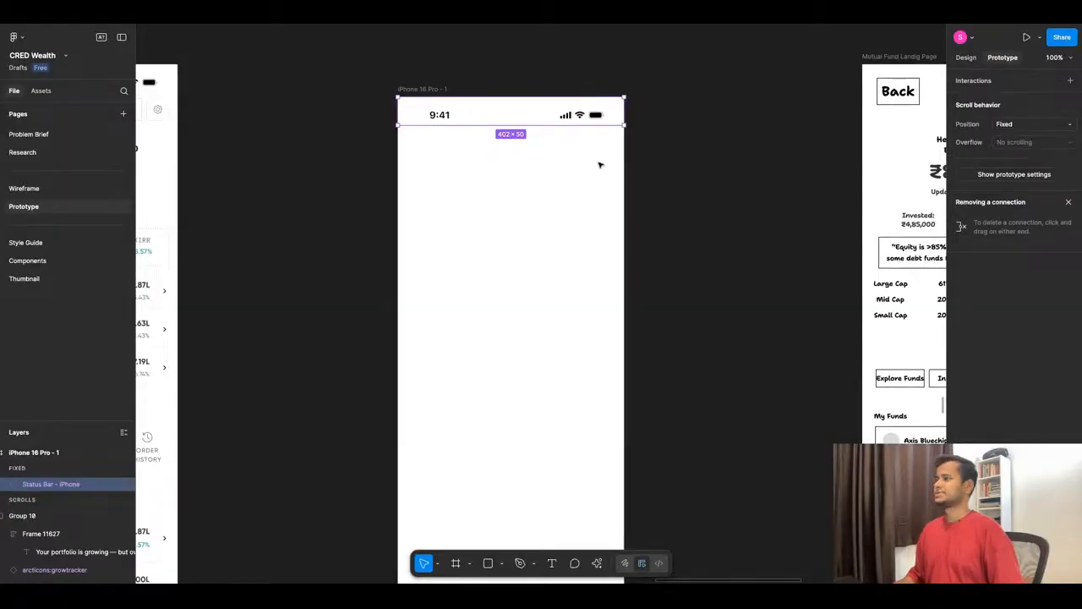
- Copy the back arrow from the mutual fund Home screen into the iPhone 16 Pro frame below the status bar
{"action": "scroll", "coordinate": [507, 253], "scroll_direction": "left", "scroll_amount": 2}
{"action": "scroll", "coordinate": [334, 146], "scroll_direction": "down", "scroll_amount": 3}
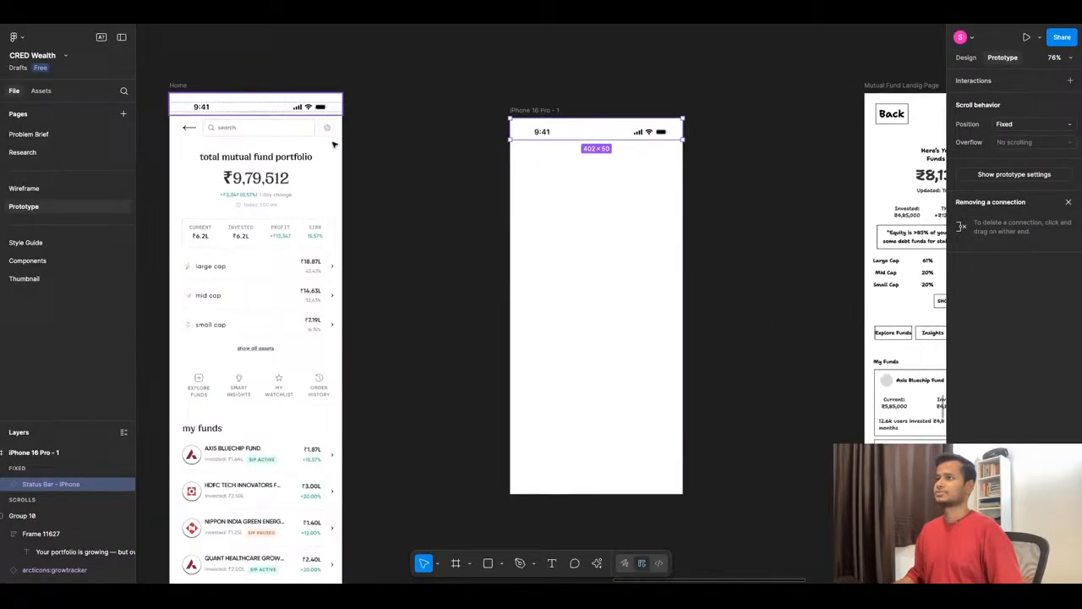
{"action": "left_click", "coordinate": [188, 128]}
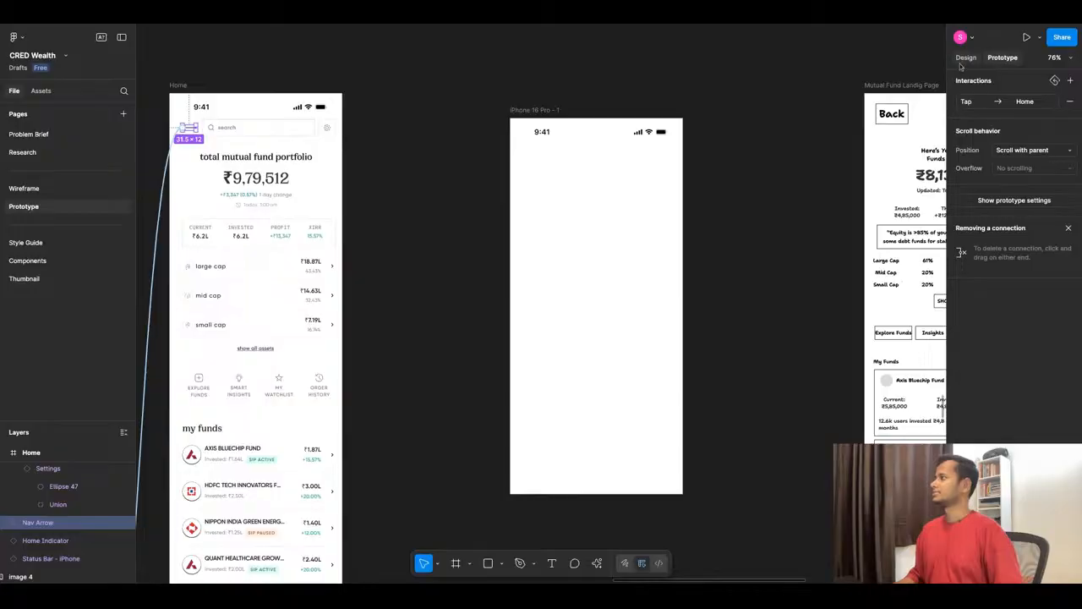
{"action": "left_click", "coordinate": [966, 58]}
{"action": "left_click", "coordinate": [151, 134]}
{"action": "left_click", "coordinate": [189, 128]}
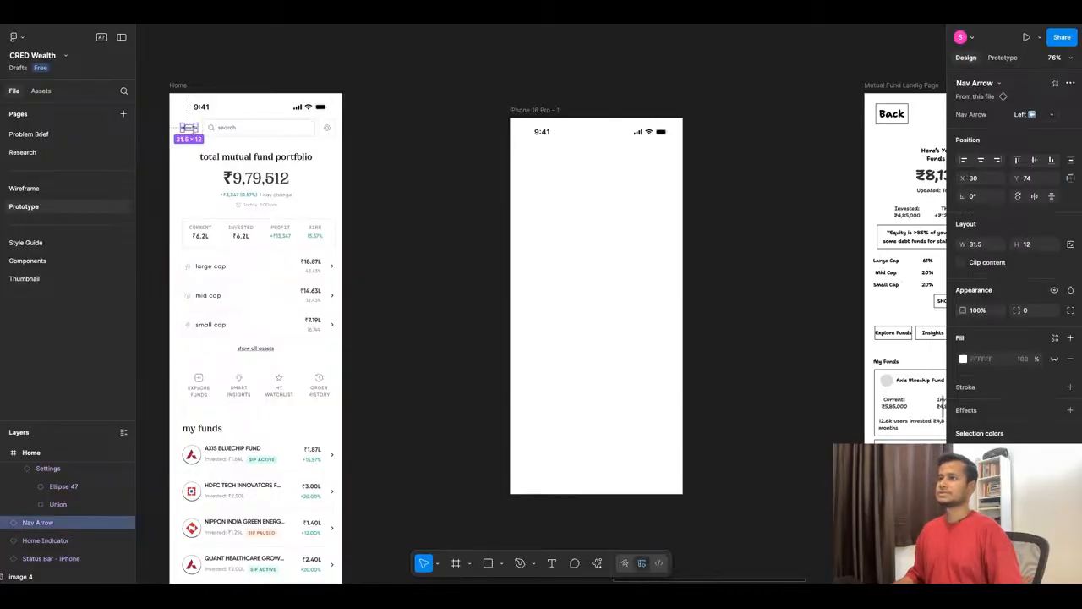
{"action": "left_click_drag", "start_coordinate": [190, 128], "coordinate": [528, 151]}
- Move the copied back arrow to X 30, Y 74 to match its placement on the Home screen
{"action": "left_click", "coordinate": [188, 127]}
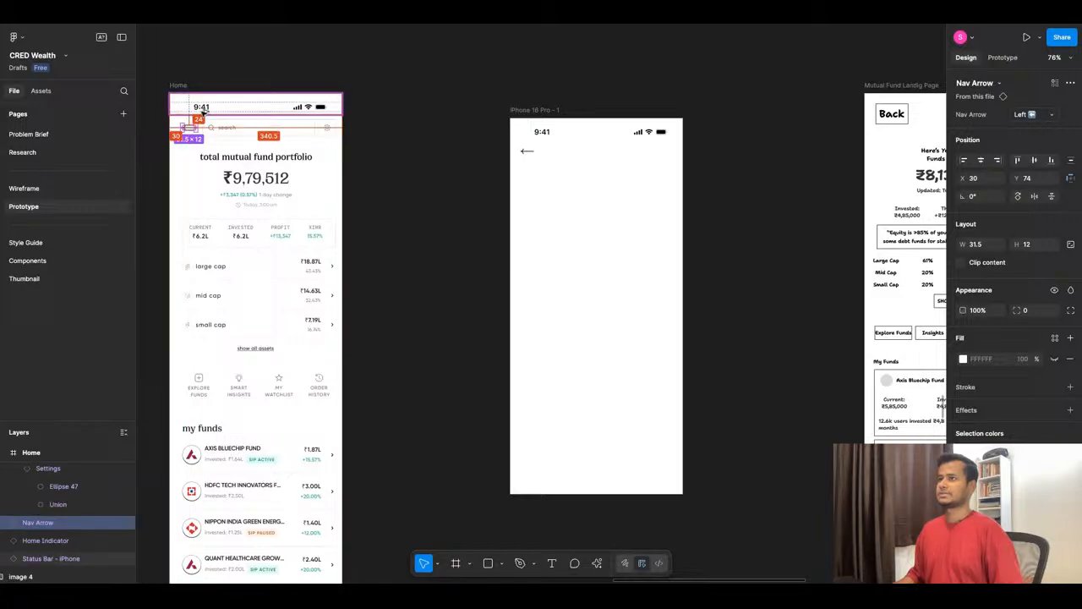
{"action": "left_click", "coordinate": [531, 152]}
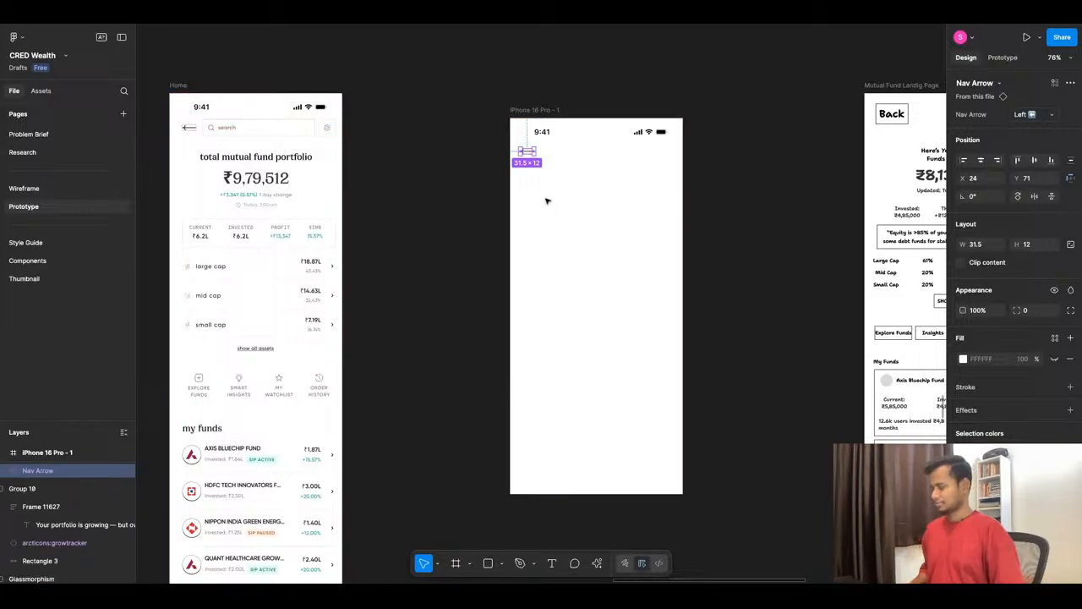
{"action": "key", "text": "Right"}
{"action": "key", "text": "Right"}
{"action": "key", "text": "Right"}
{"action": "key", "text": "Right"}
{"action": "key", "text": "Right"}
{"action": "key", "text": "Right"}
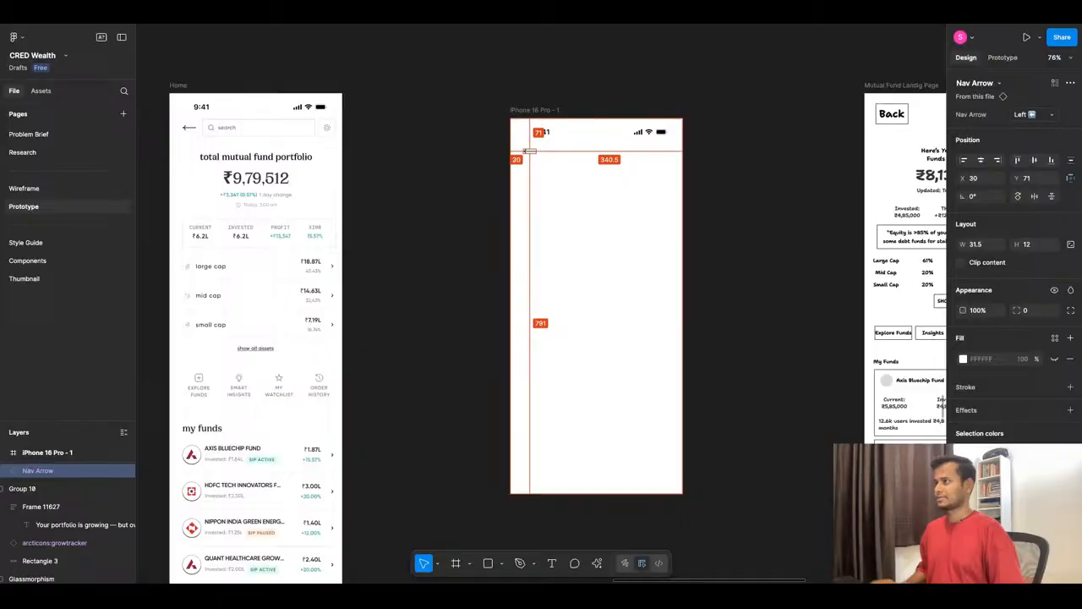
{"action": "key", "text": "Down"}
{"action": "key", "text": "Down"}
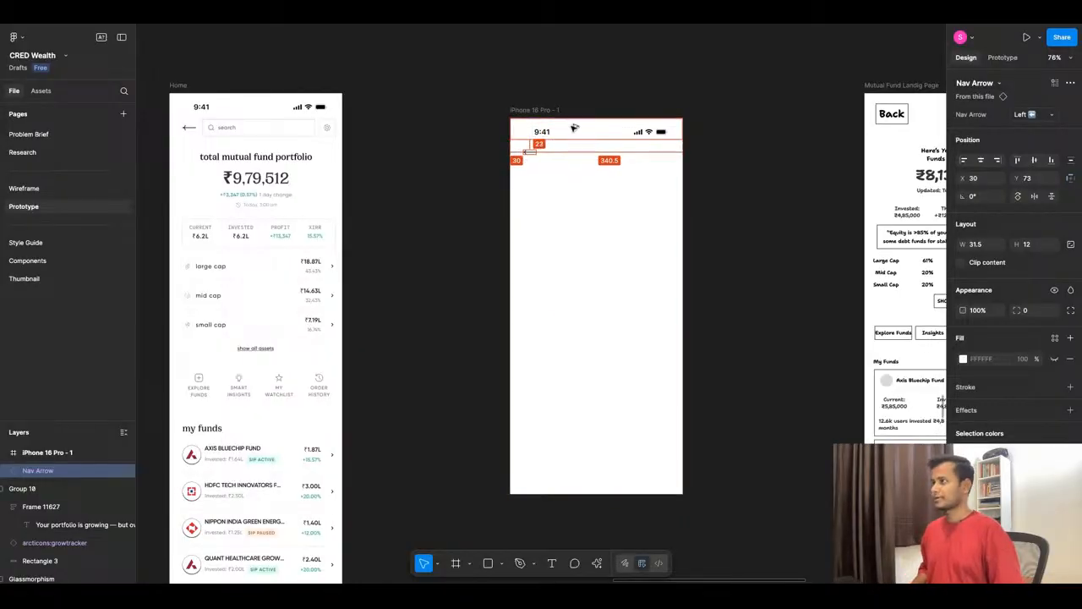
{"action": "key", "text": "Down"}
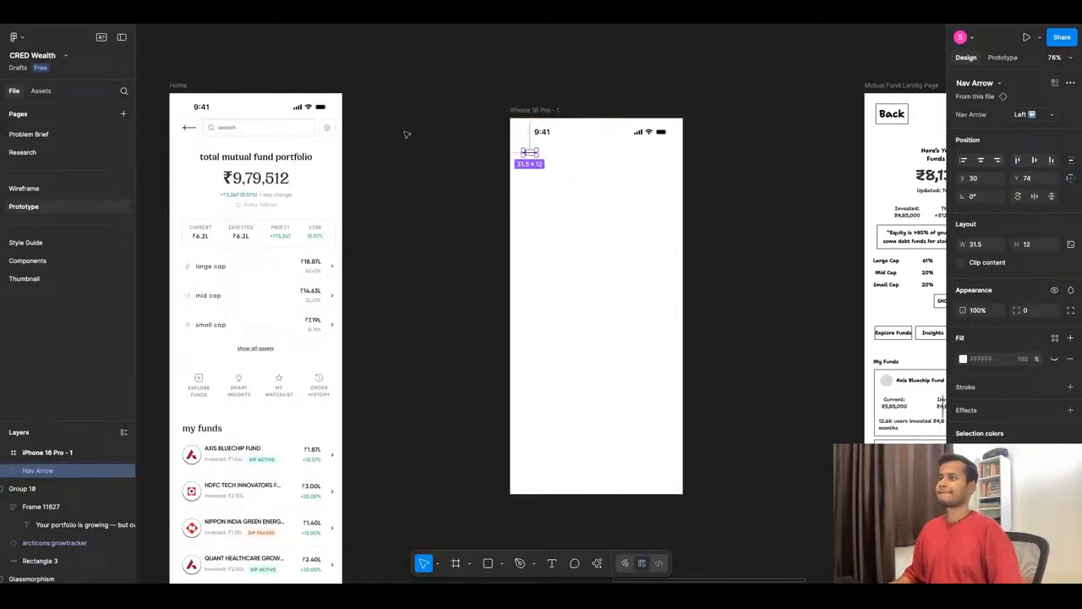
- Copy the Home screen's settings icon into the iPhone 16 Pro frame's header and place it at X 347, Y 62
{"action": "left_click", "coordinate": [328, 129]}
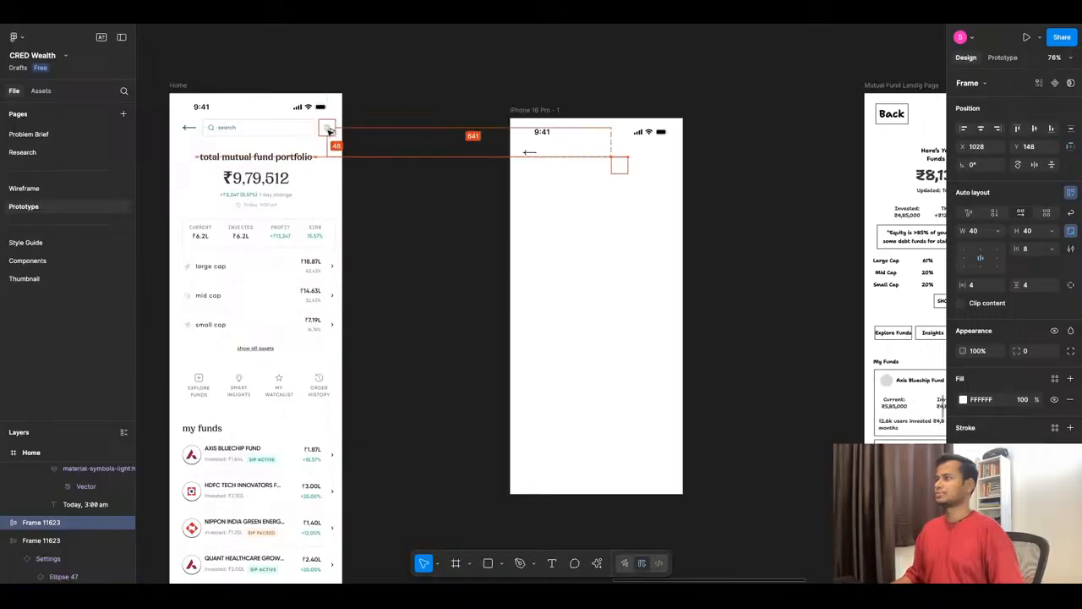
{"action": "left_click_drag", "start_coordinate": [328, 128], "coordinate": [670, 154]}
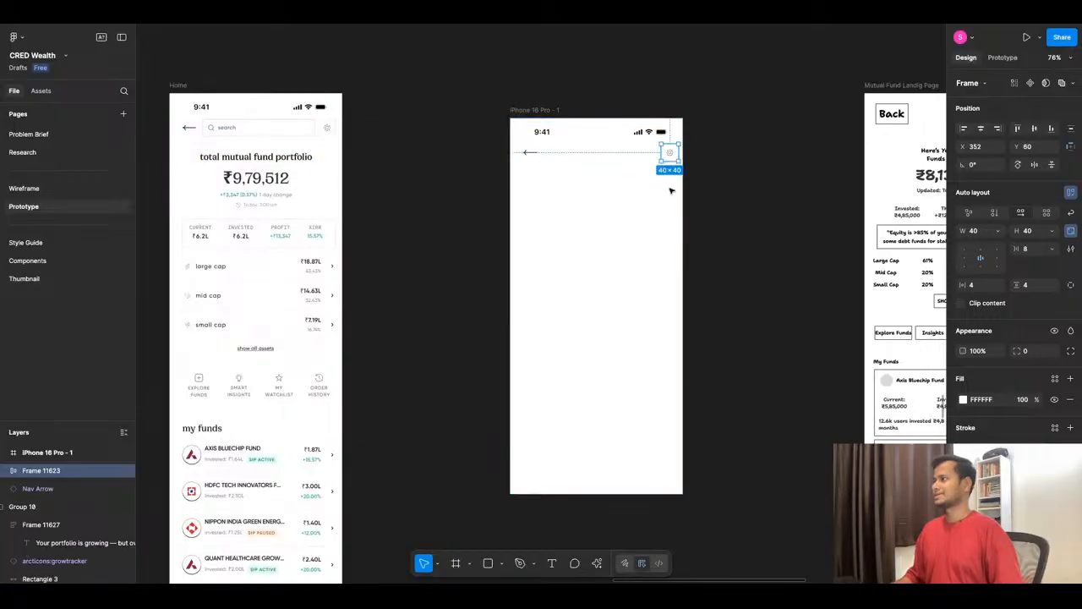
{"action": "key", "text": "Left"}
{"action": "key", "text": "Left"}
{"action": "key", "text": "Left"}
{"action": "key", "text": "Left"}
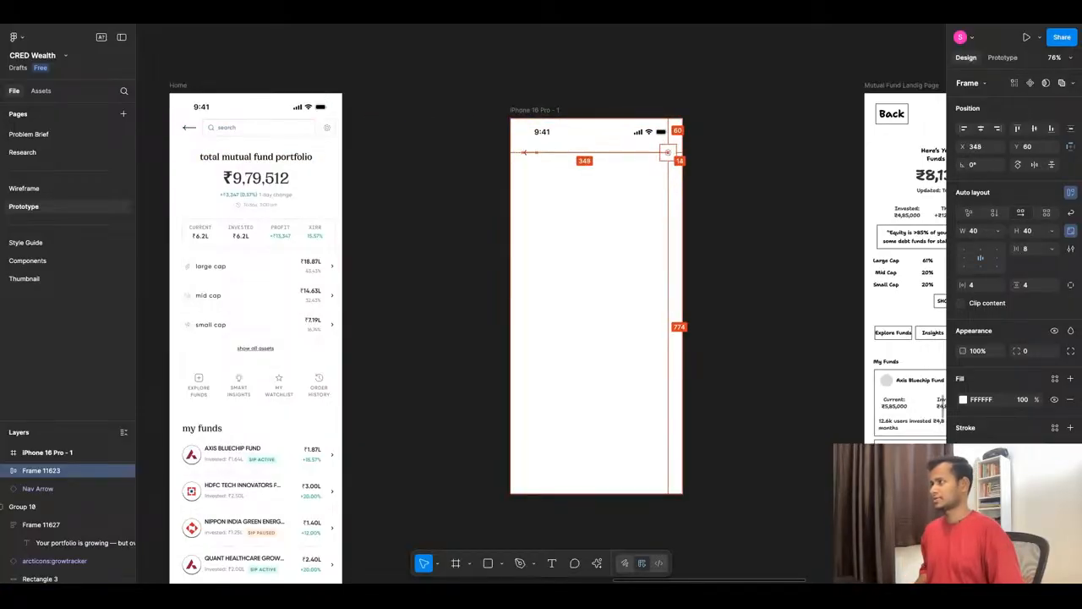
{"action": "key", "text": "Left"}
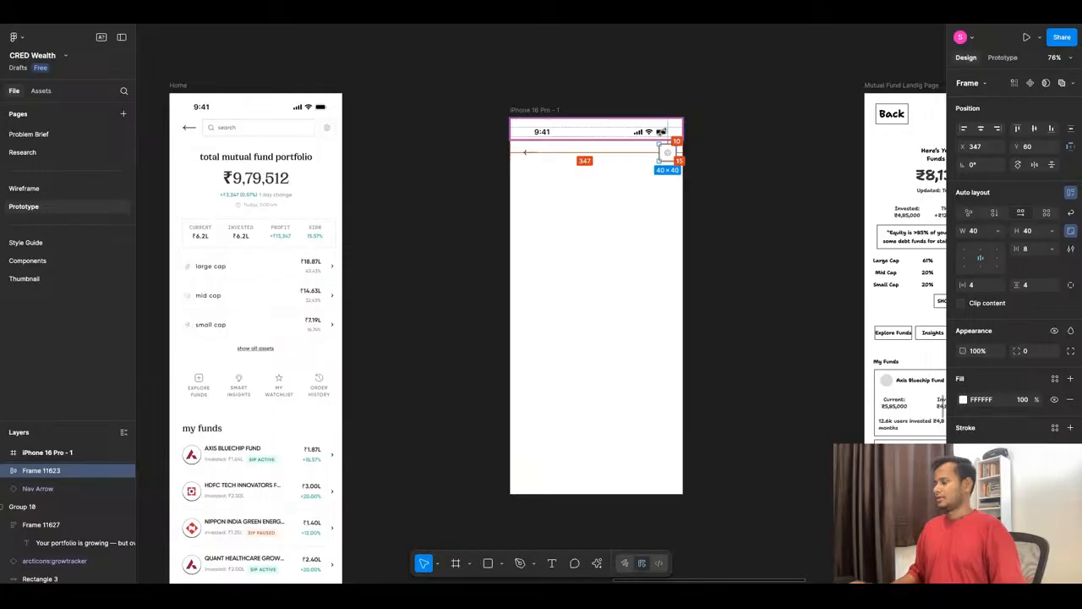
{"action": "key", "text": "Down"}
{"action": "key", "text": "Down"}
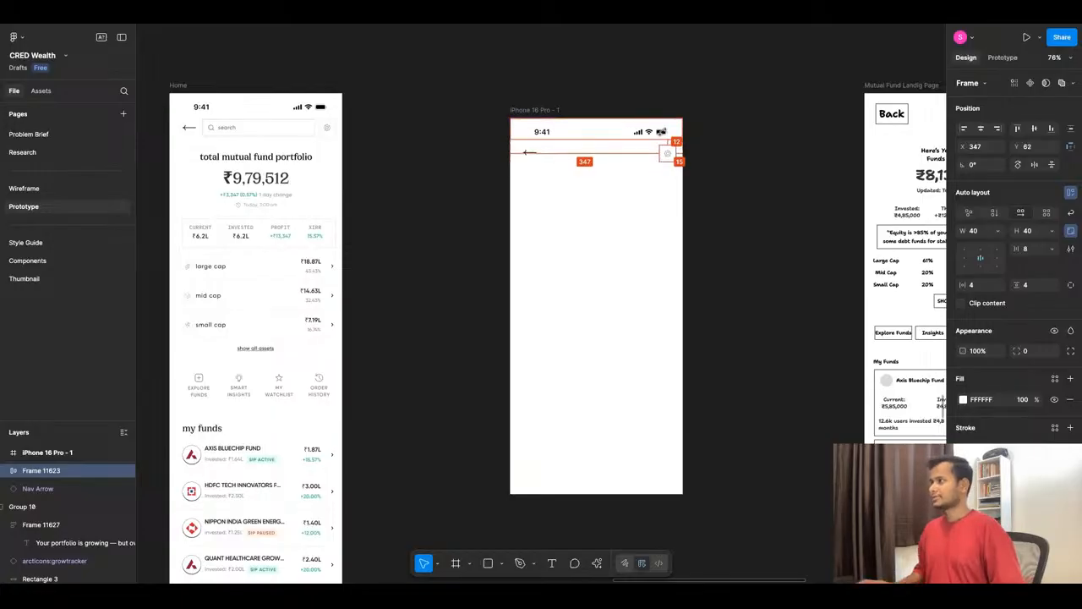
- Check the settings icon against the back arrow and move the icon up to Y 59
{"action": "left_click", "coordinate": [536, 153], "text": "shift"}
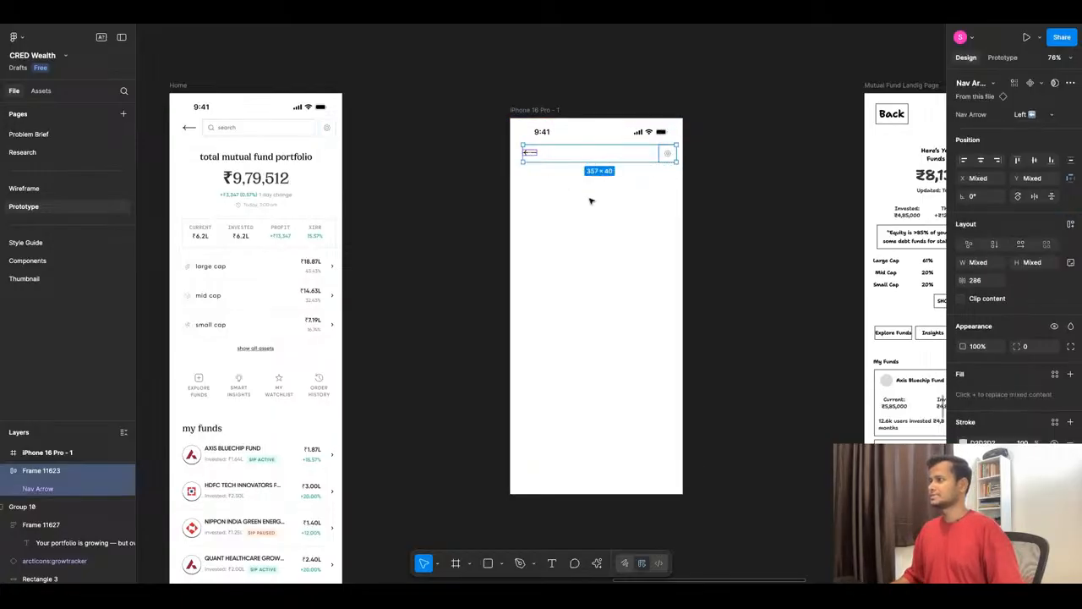
{"action": "left_click", "coordinate": [667, 203]}
{"action": "scroll", "coordinate": [666, 202], "scroll_direction": "up", "scroll_amount": 3}
{"action": "scroll", "coordinate": [661, 301], "scroll_direction": "up", "scroll_amount": 5}
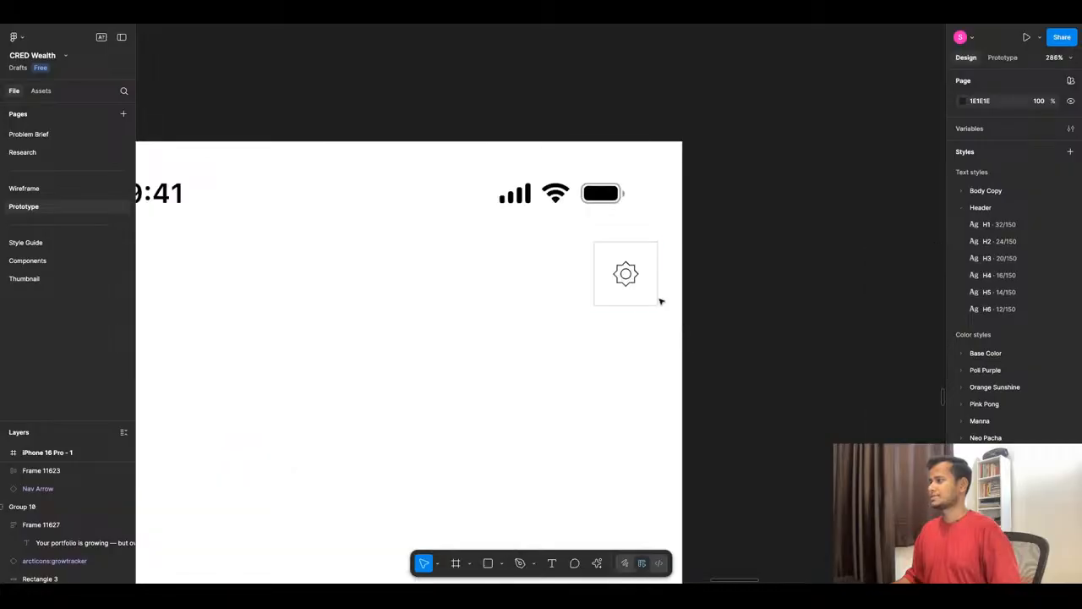
{"action": "left_click", "coordinate": [645, 284]}
{"action": "key", "text": "Up"}
{"action": "key", "text": "Up"}
{"action": "key", "text": "Up"}
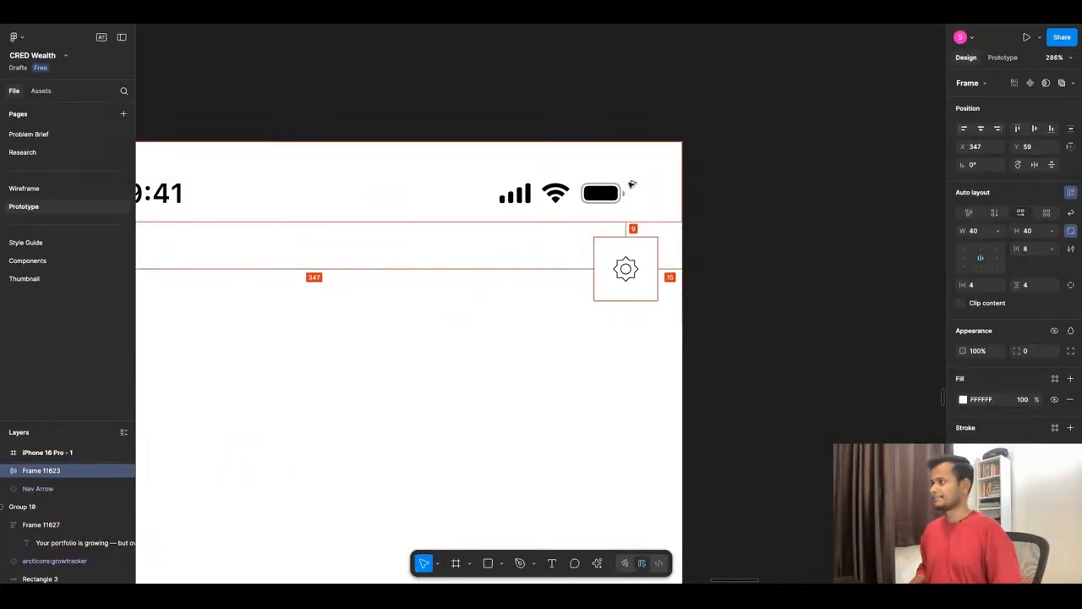
- Move the settings icon in the iPhone 16 Pro header up to Y 58
{"action": "key", "text": "Up"}
{"action": "scroll", "coordinate": [634, 218], "scroll_direction": "down", "scroll_amount": 6}
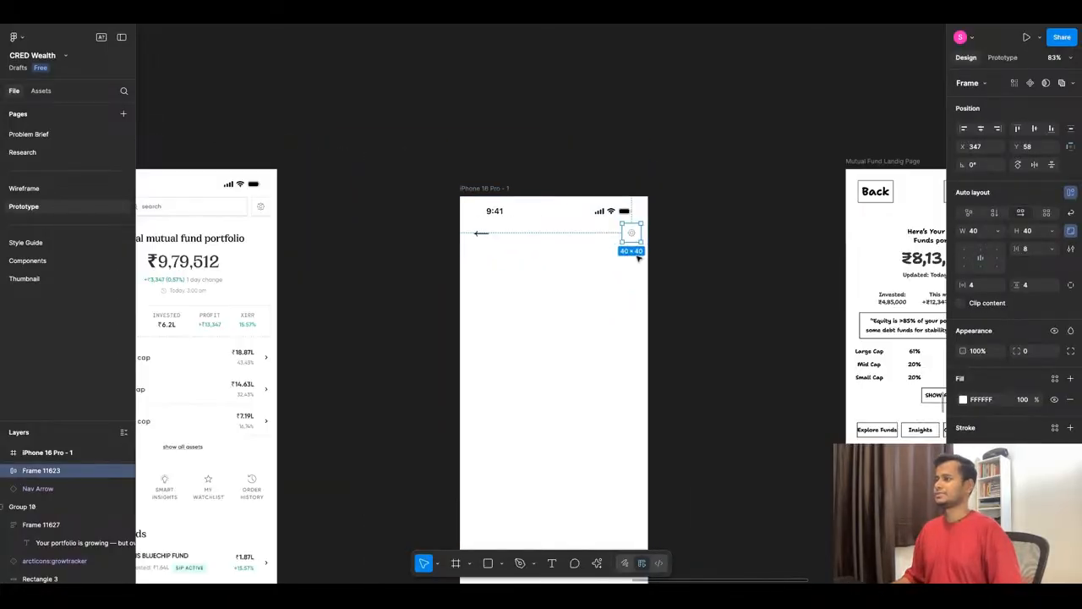
- Examine the Home screen's search bar and its source component in CRED's neoPOP UI kit
{"action": "left_click", "coordinate": [188, 206]}
{"action": "scroll", "coordinate": [358, 217], "scroll_direction": "down", "scroll_amount": 4}
{"action": "scroll", "coordinate": [227, 213], "scroll_direction": "up", "scroll_amount": 5}
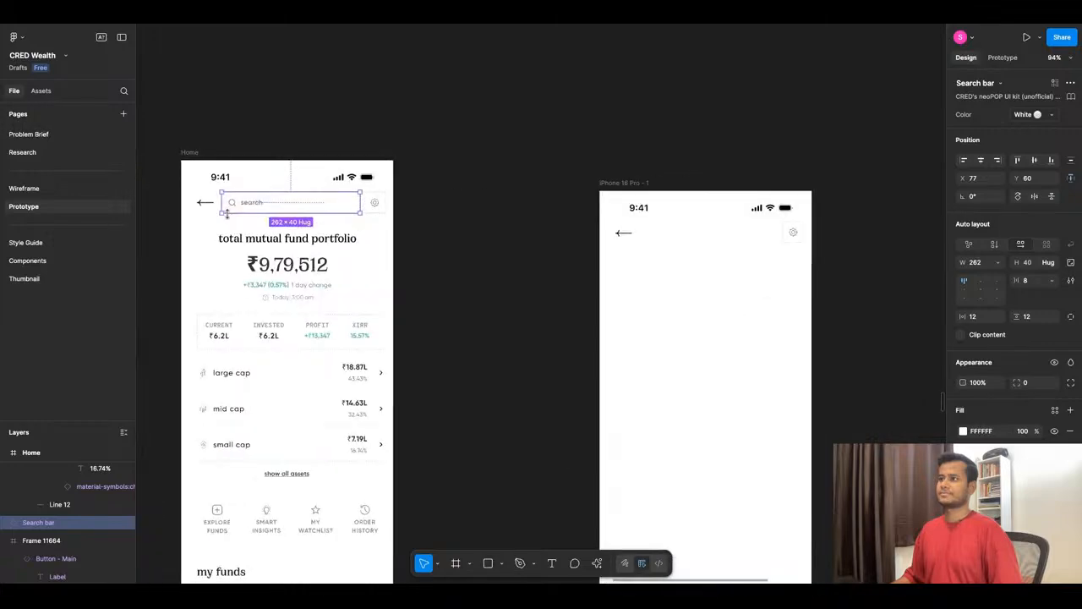
{"action": "left_click", "coordinate": [162, 18]}
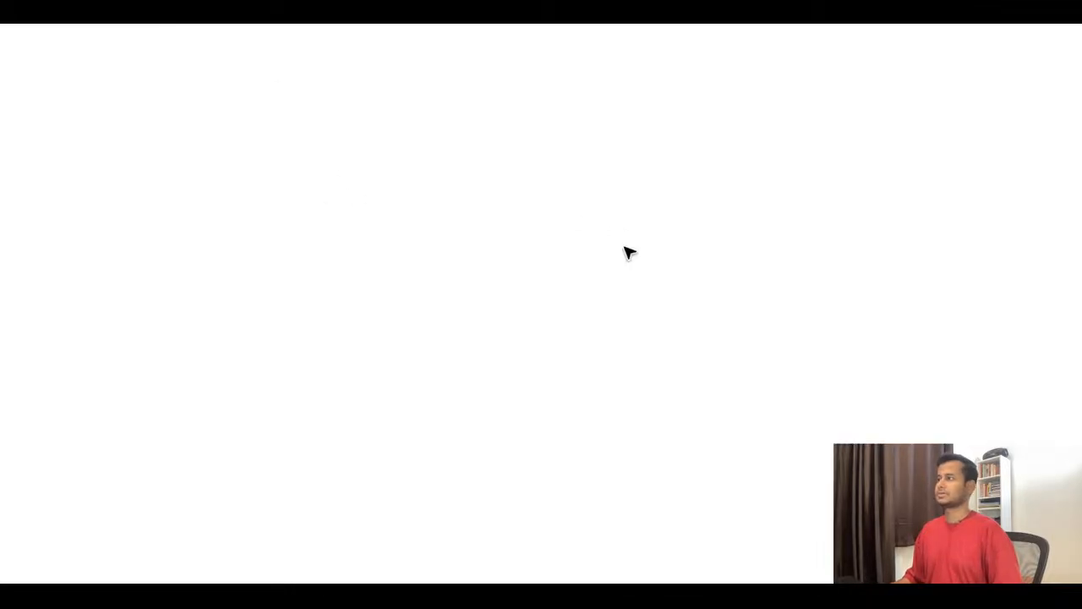
{"action": "scroll", "coordinate": [507, 220], "scroll_direction": "down", "scroll_amount": 5}
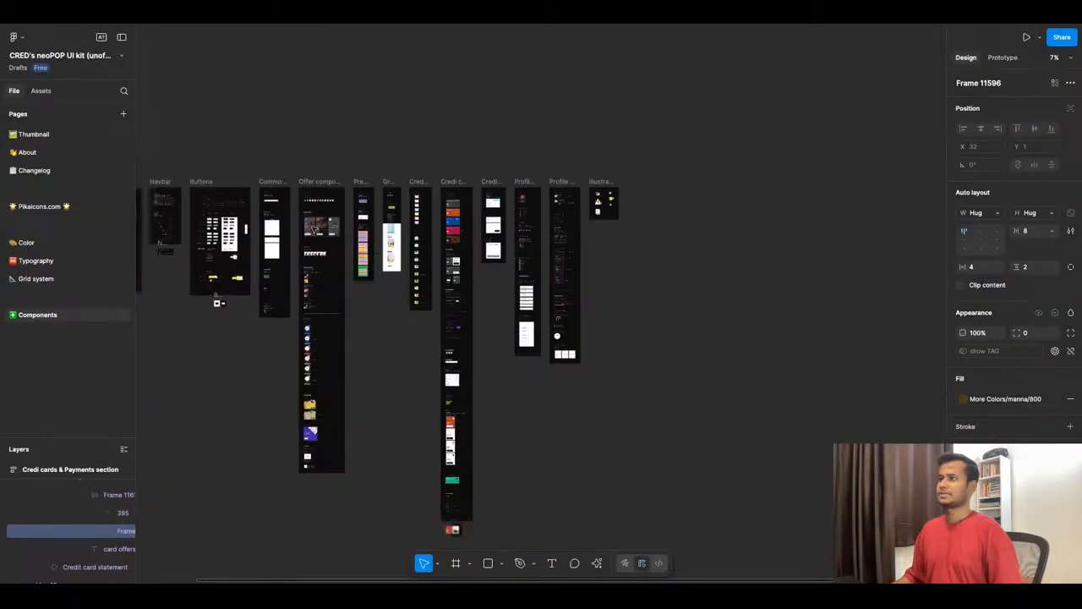
{"action": "scroll", "coordinate": [243, 225], "scroll_direction": "up", "scroll_amount": 5}
{"action": "scroll", "coordinate": [254, 258], "scroll_direction": "up", "scroll_amount": 10}
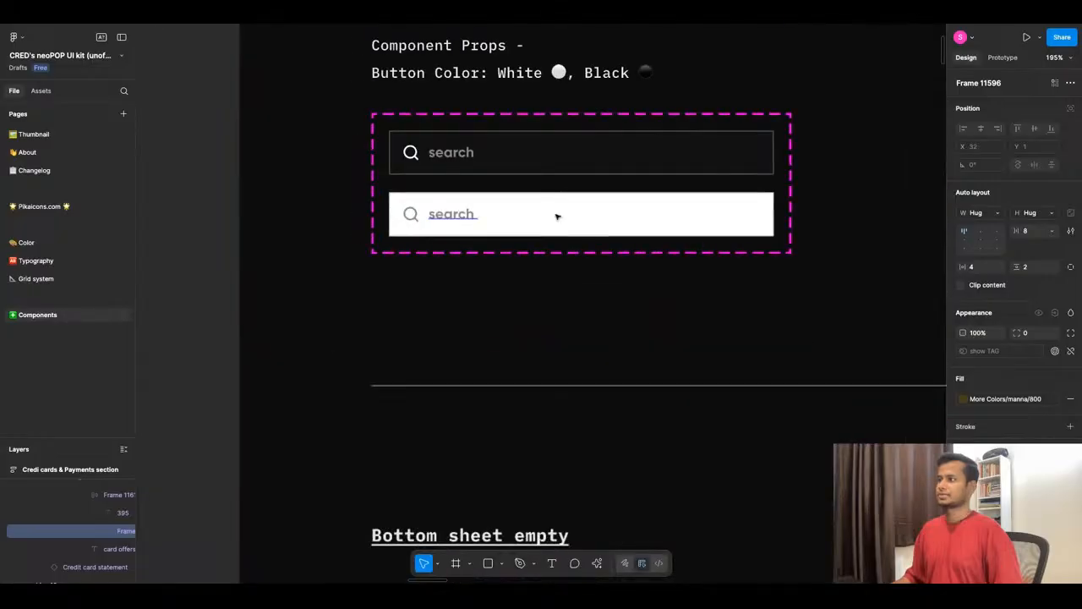
{"action": "left_click", "coordinate": [259, 25]}
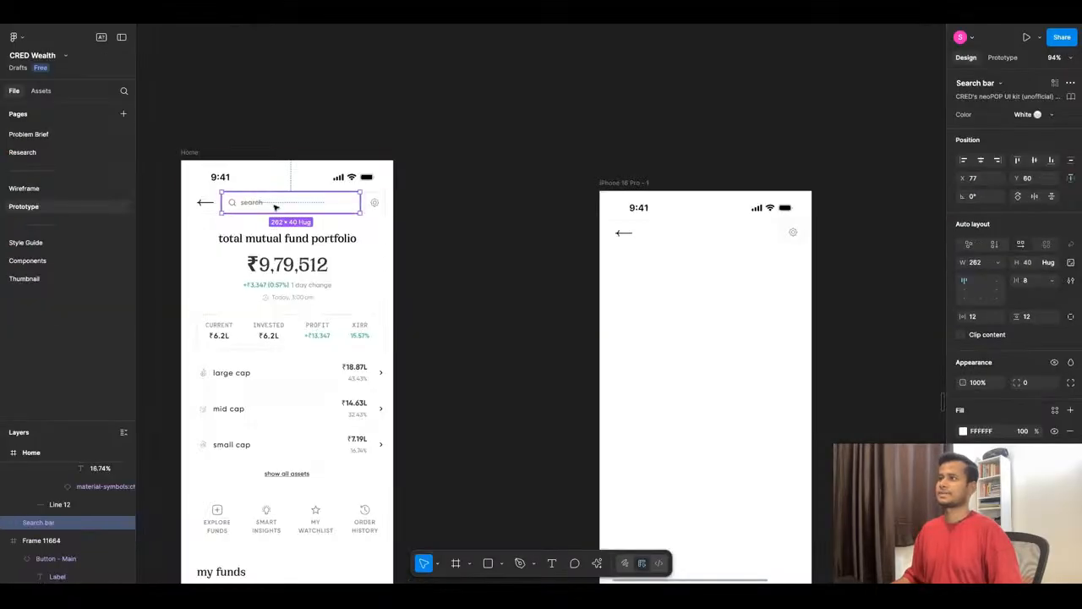
- Copy the Home screen's search bar between the back arrow and settings icon in the iPhone 16 Pro header, at X 77, Y 58
{"action": "left_click_drag", "start_coordinate": [273, 203], "coordinate": [692, 232]}
{"action": "scroll", "coordinate": [771, 239], "scroll_direction": "up", "scroll_amount": 5}
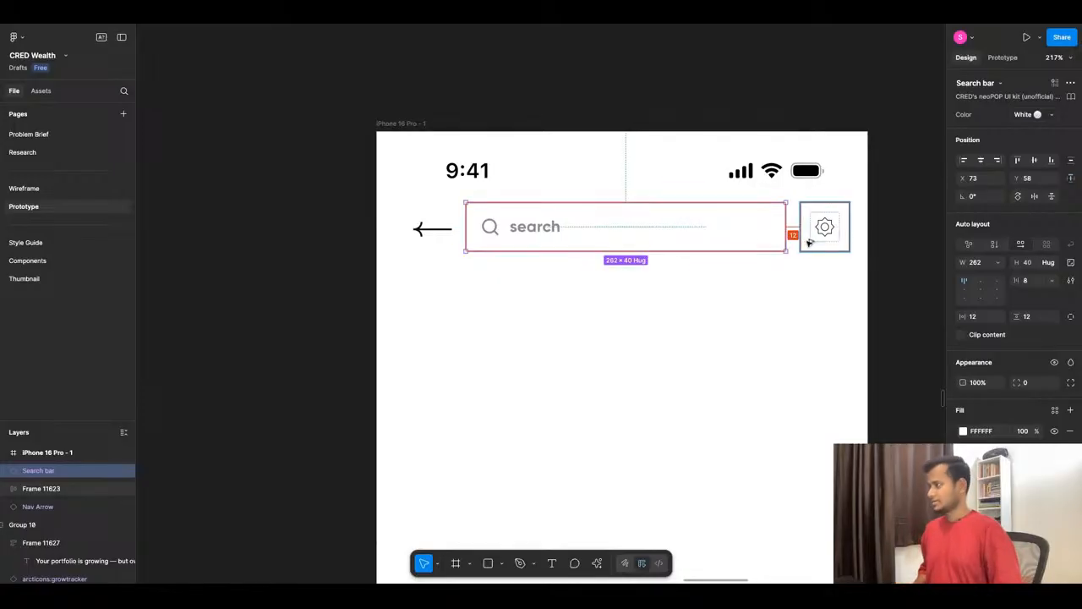
{"action": "key", "text": "Right"}
{"action": "key", "text": "Right"}
{"action": "key", "text": "Right"}
{"action": "key", "text": "Right"}
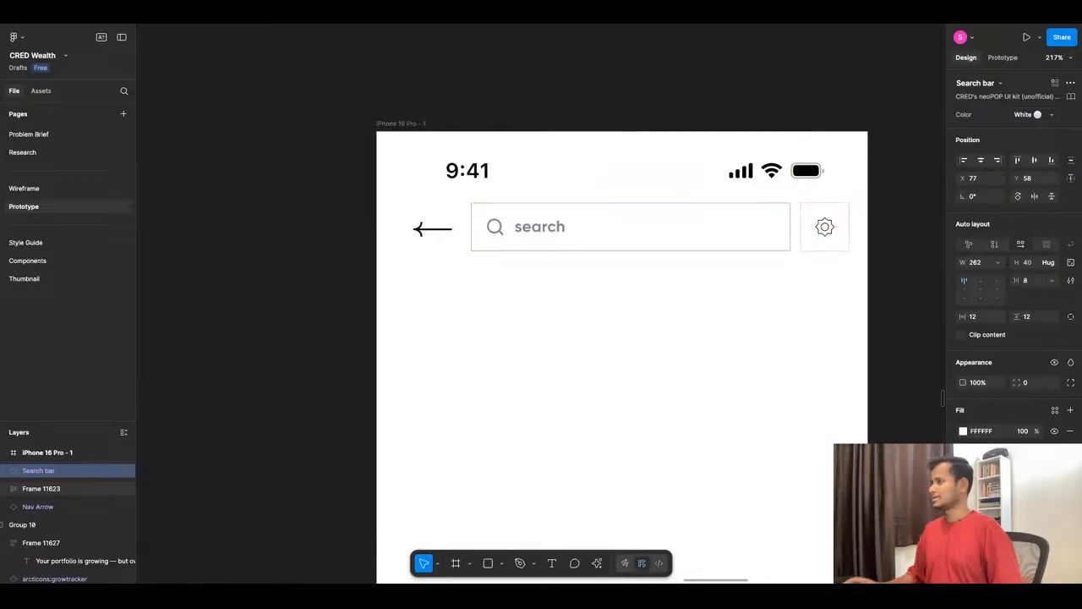
{"action": "key", "text": "alt"}
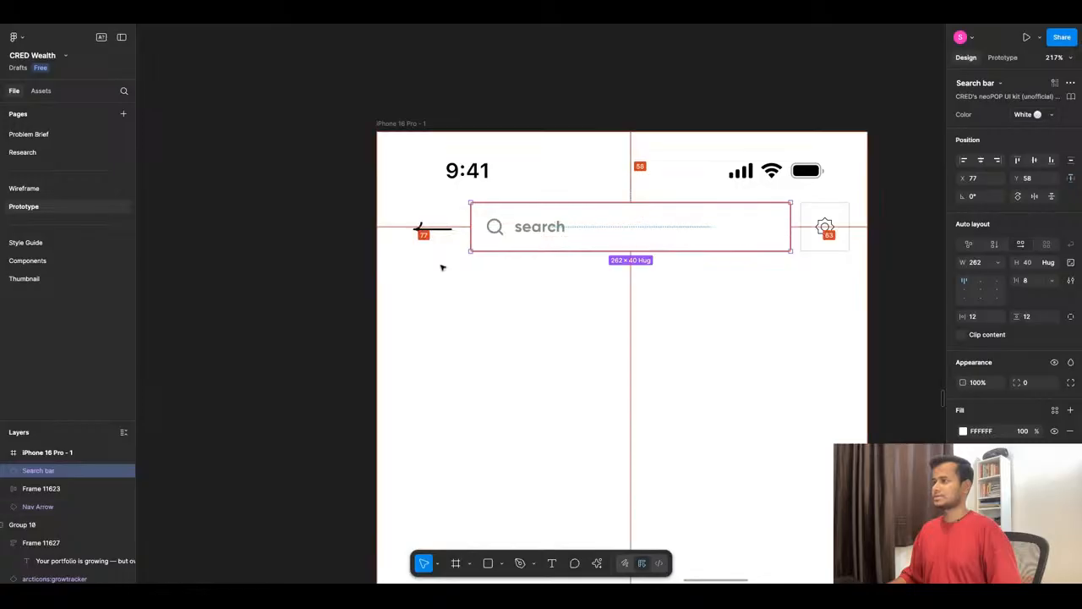
- Try the Right variant on the header's back arrow and undo the change
{"action": "left_click", "coordinate": [437, 245]}
{"action": "left_click", "coordinate": [434, 230]}
{"action": "scroll", "coordinate": [437, 236], "scroll_direction": "up", "scroll_amount": 3}
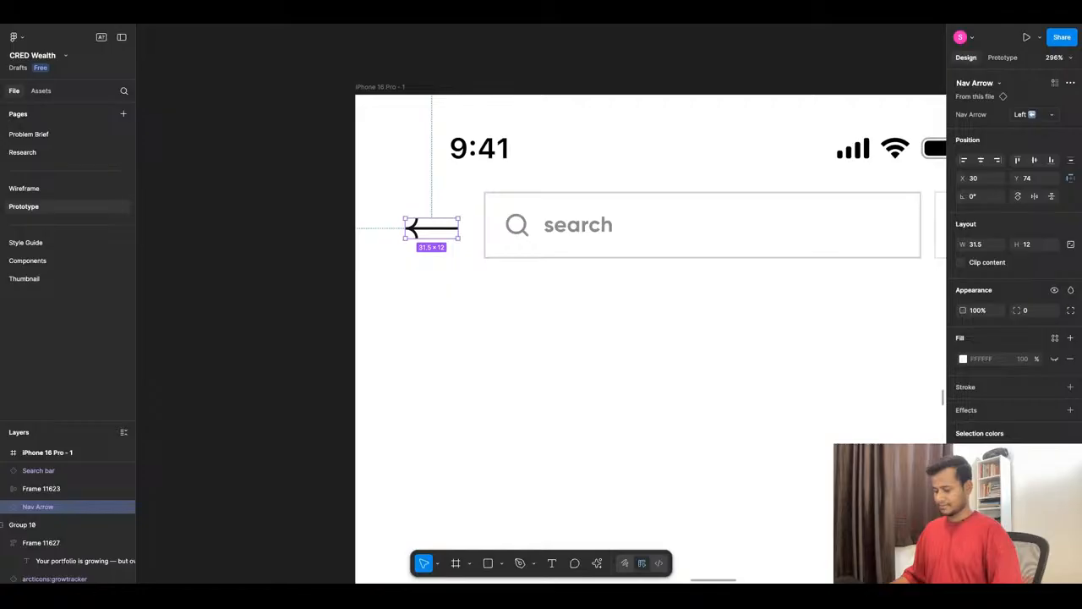
{"action": "left_click", "coordinate": [437, 272]}
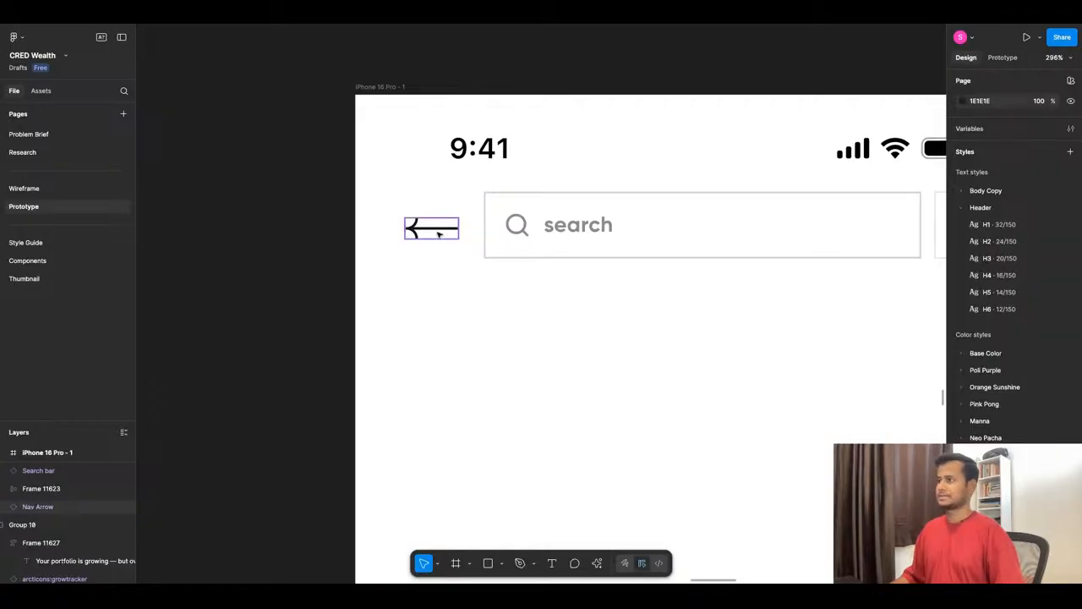
{"action": "left_click", "coordinate": [433, 228]}
{"action": "left_click", "coordinate": [1045, 119]}
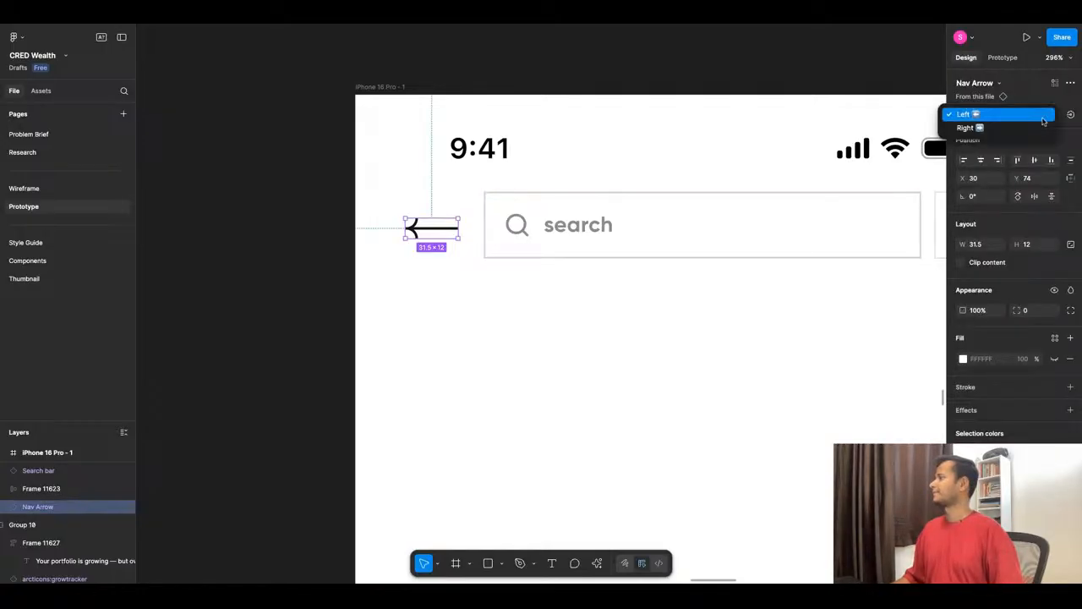
{"action": "left_click", "coordinate": [1043, 128]}
{"action": "key", "text": "super+z"}
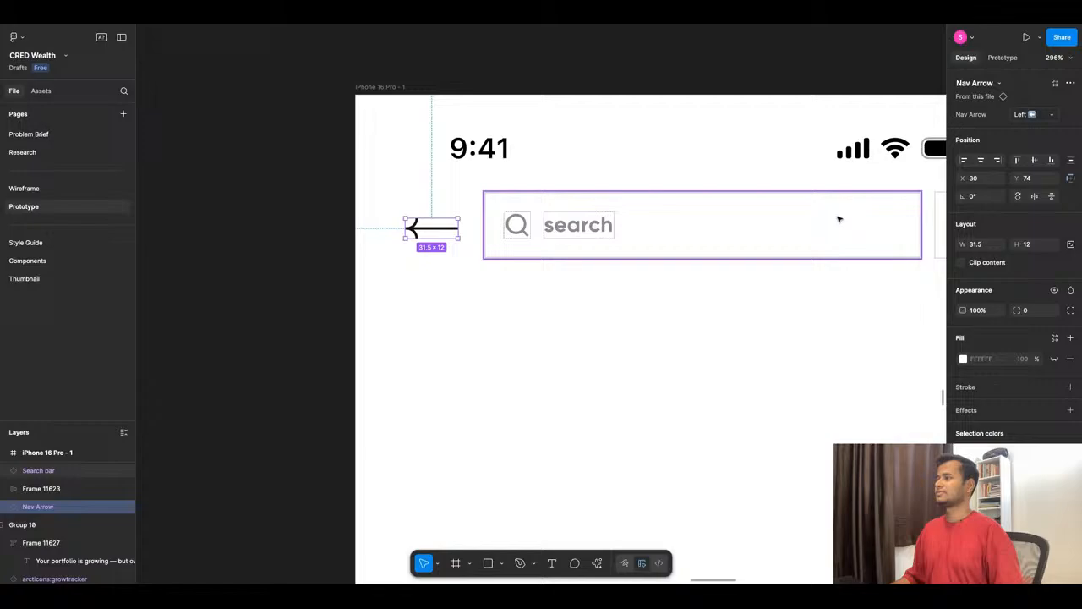
- Detach the header's back arrow instance from its Nav Arrow component
{"action": "left_click", "coordinate": [1072, 86]}
{"action": "left_click", "coordinate": [986, 130]}
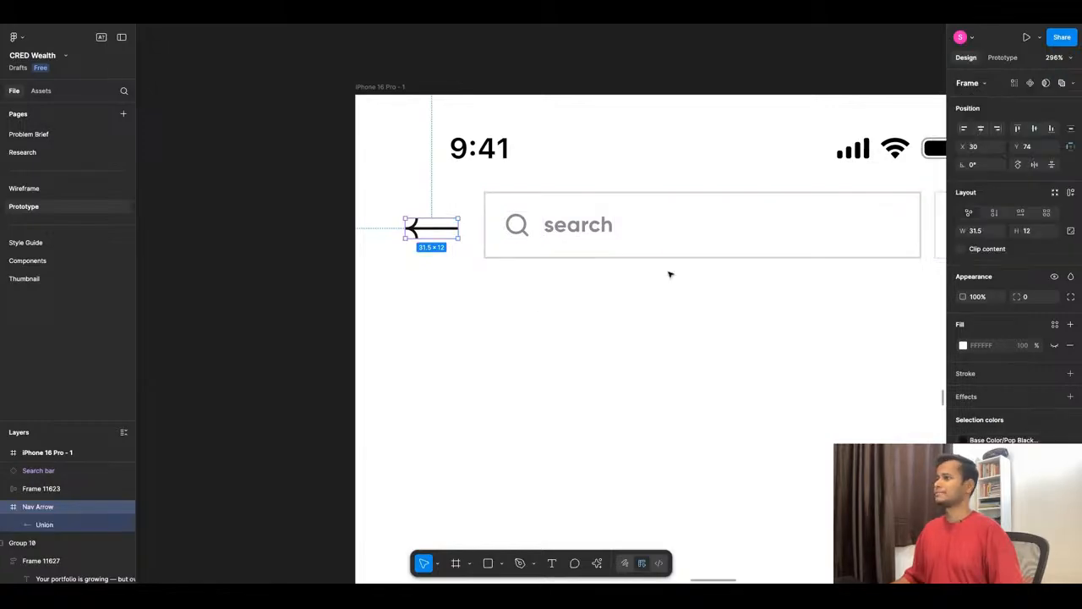
{"action": "left_click", "coordinate": [453, 254]}
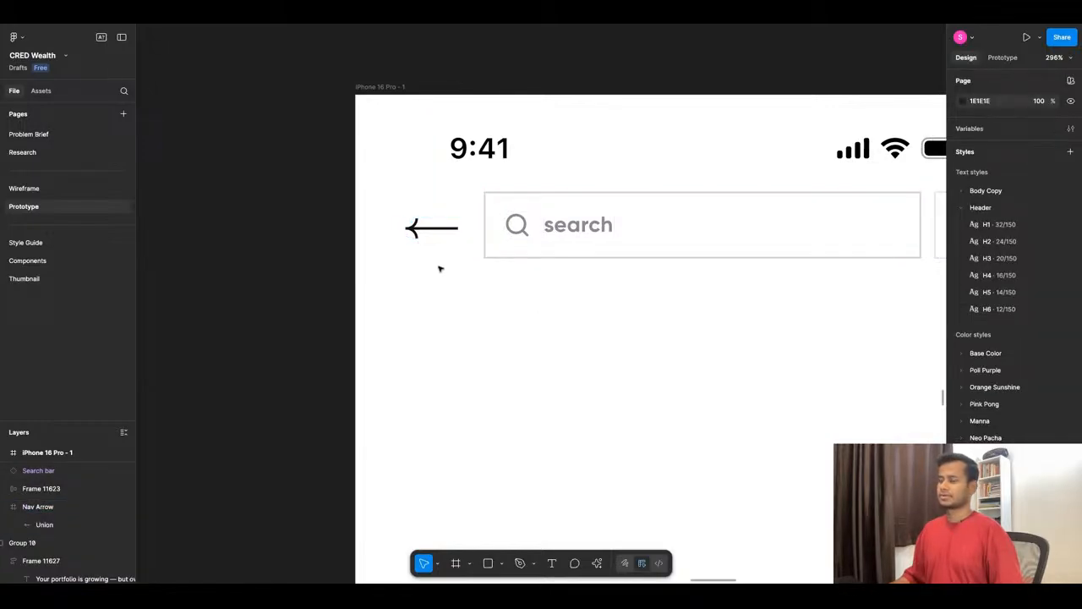
- Try auto layout on the back arrow with a taller 32 × 28 box and centred content, and undo these changes
{"action": "left_click", "coordinate": [432, 230]}
{"action": "key", "text": "shift+a"}
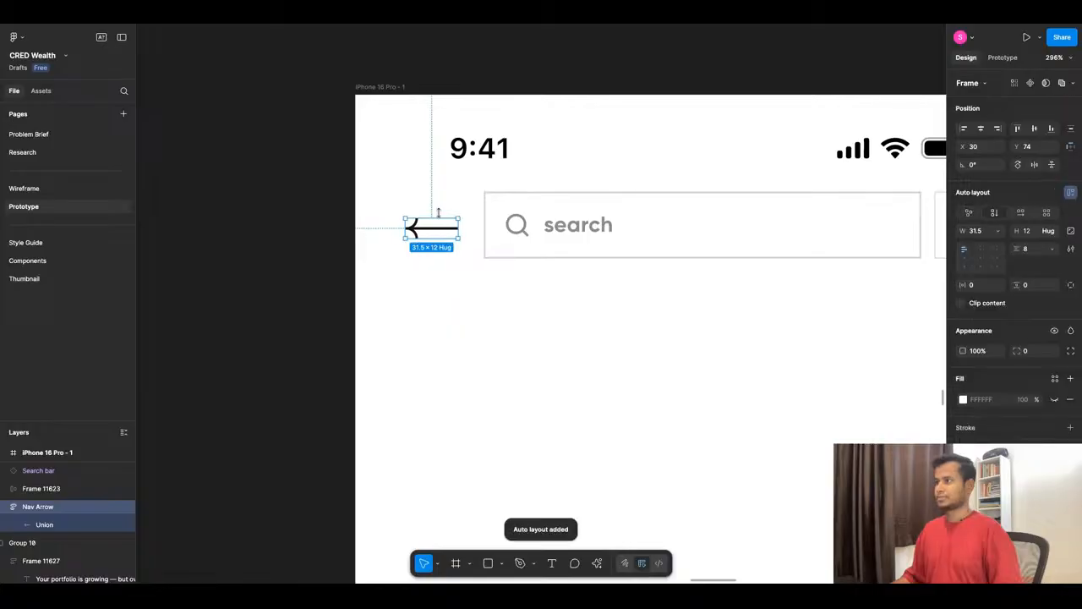
{"action": "left_click_drag", "start_coordinate": [439, 218], "coordinate": [440, 193]}
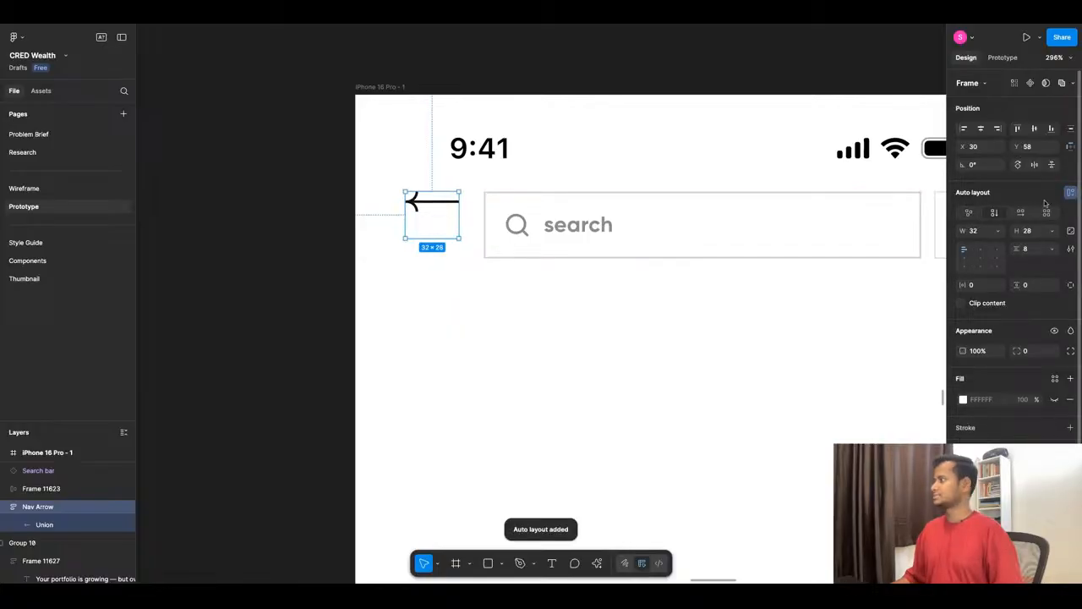
{"action": "left_click", "coordinate": [983, 258]}
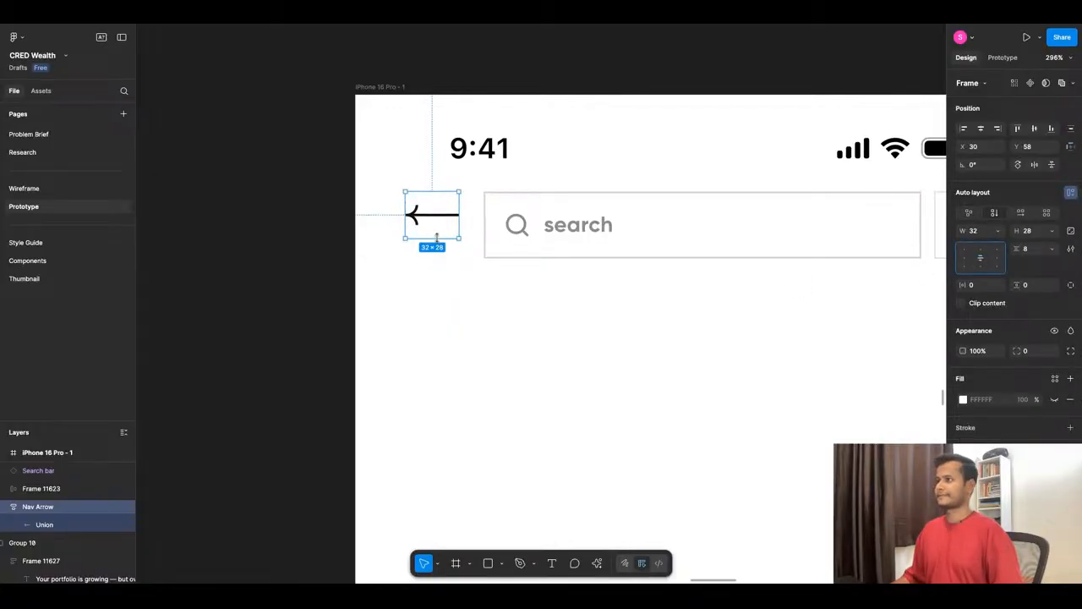
{"action": "left_click_drag", "start_coordinate": [436, 237], "coordinate": [484, 231]}
{"action": "key", "text": "ctrl+z"}
{"action": "key", "text": "ctrl+z"}
{"action": "key", "text": "ctrl+z"}
{"action": "key", "text": "ctrl+z"}
{"action": "key", "text": "ctrl+z"}
{"action": "key", "text": "ctrl+z"}
{"action": "key", "text": "ctrl+z"}
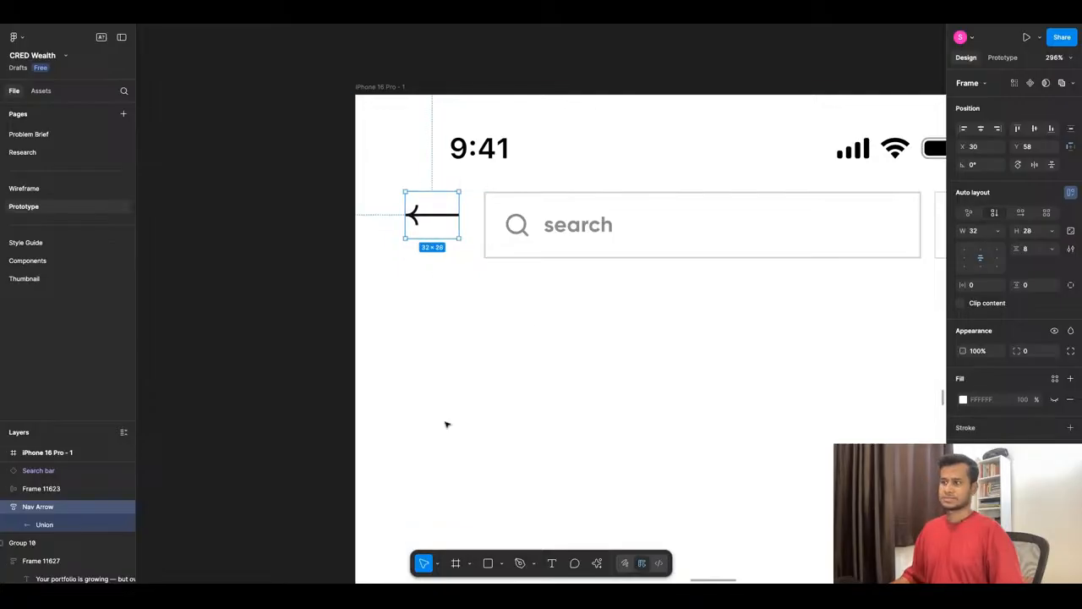
{"action": "left_click", "coordinate": [342, 257]}
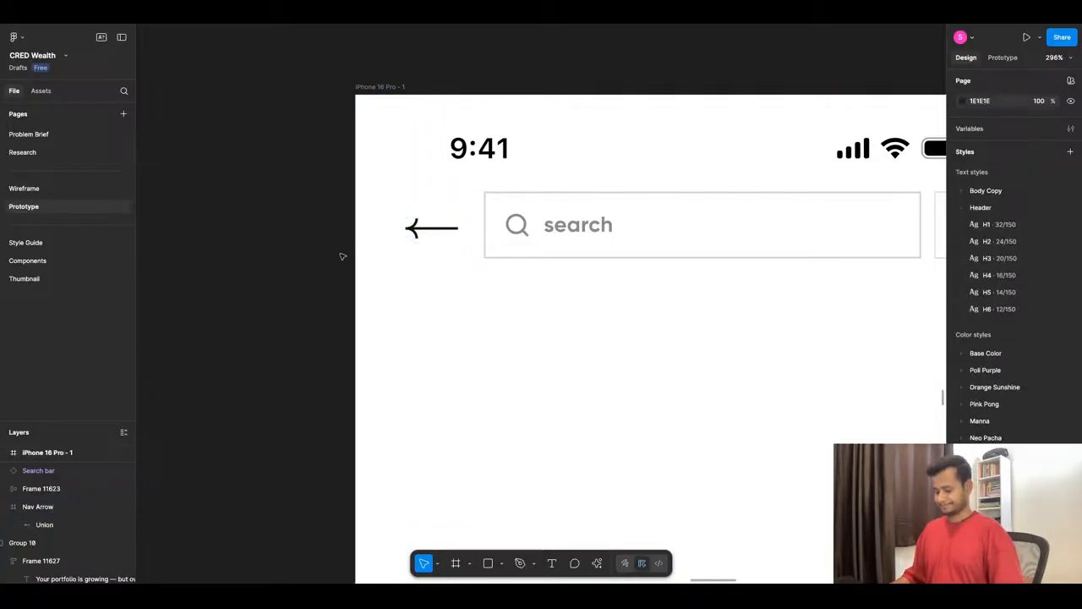
- Draw a frame about 49 × 41 around the back arrow and move the arrow out below it
{"action": "key", "text": "f"}
{"action": "left_click_drag", "start_coordinate": [391, 190], "coordinate": [471, 258]}
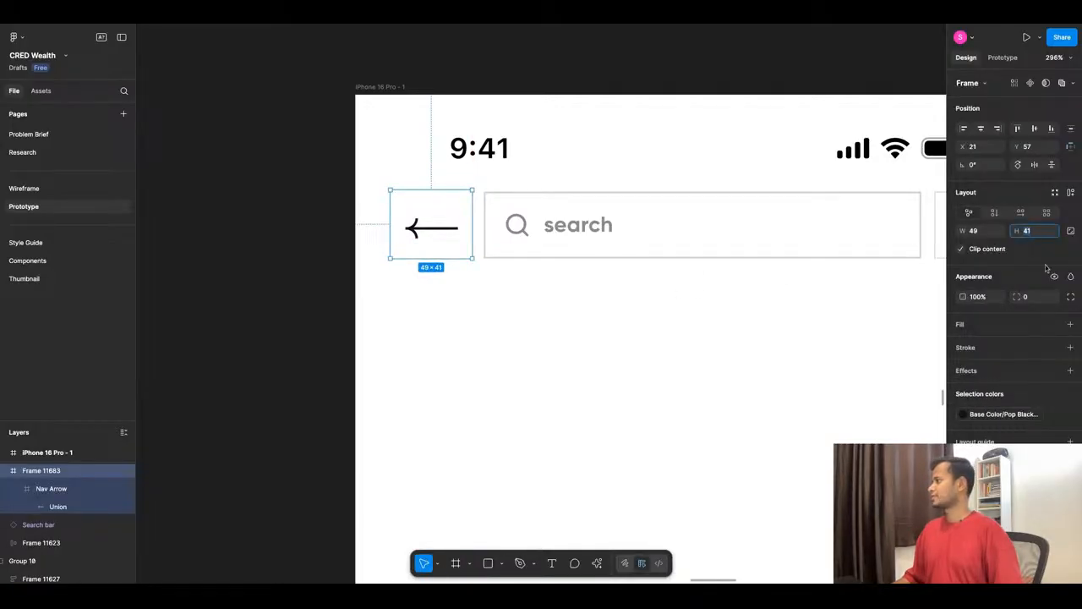
{"action": "left_click", "coordinate": [1071, 230]}
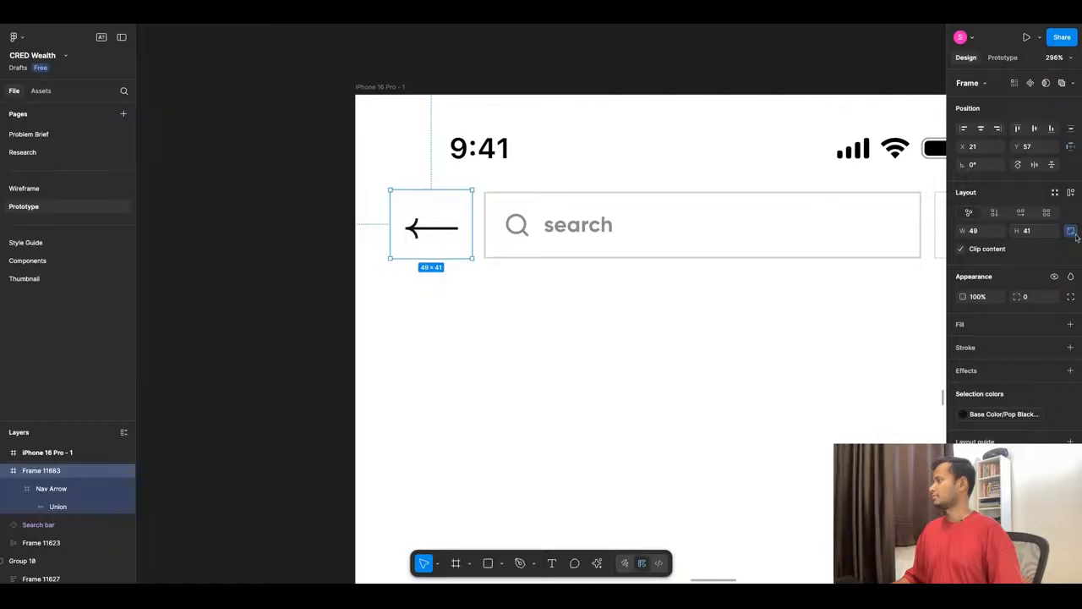
{"action": "double_click", "coordinate": [412, 228]}
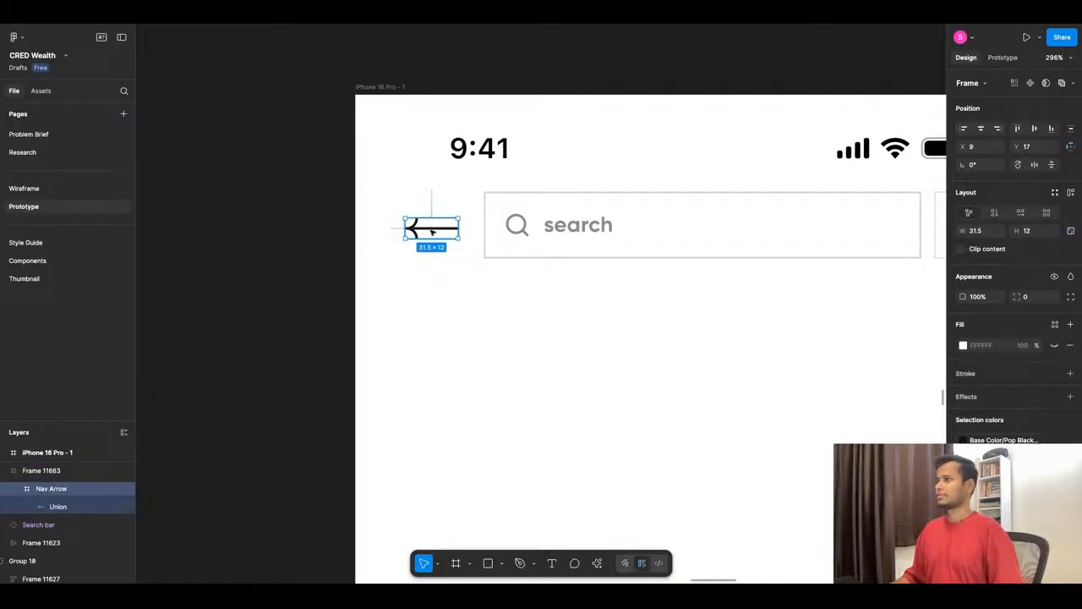
{"action": "left_click_drag", "start_coordinate": [432, 232], "coordinate": [482, 350]}
{"action": "left_click", "coordinate": [440, 237]}
- Set the new header frame's size to 40 × 40 and place it at X 27, Y 58
{"action": "left_click", "coordinate": [974, 231]}
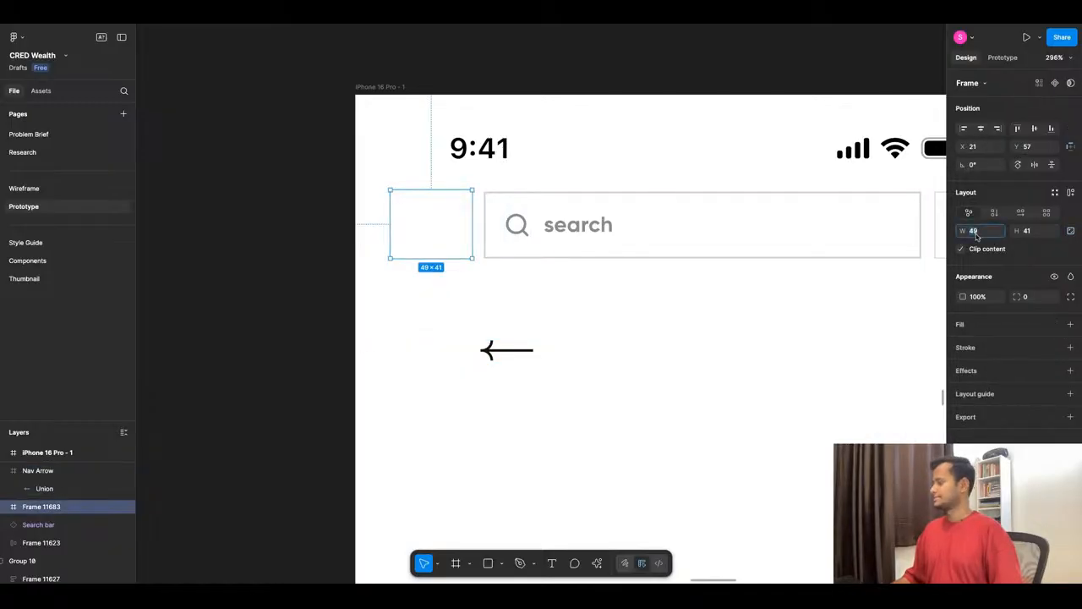
{"action": "type", "text": "40"}
{"action": "key", "text": "Return"}
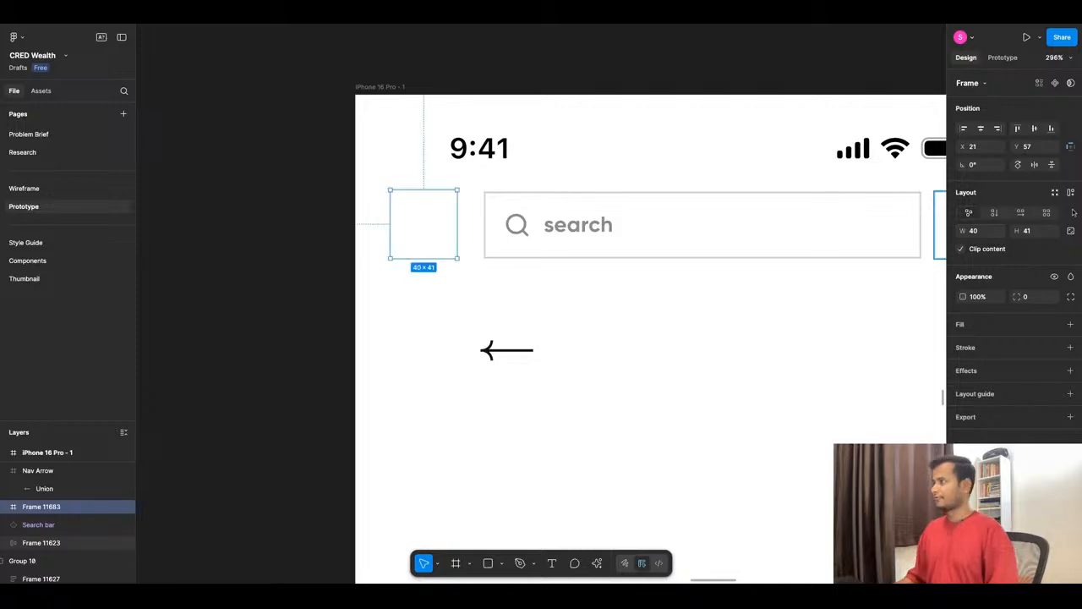
{"action": "left_click", "coordinate": [1041, 234]}
{"action": "type", "text": "40"}
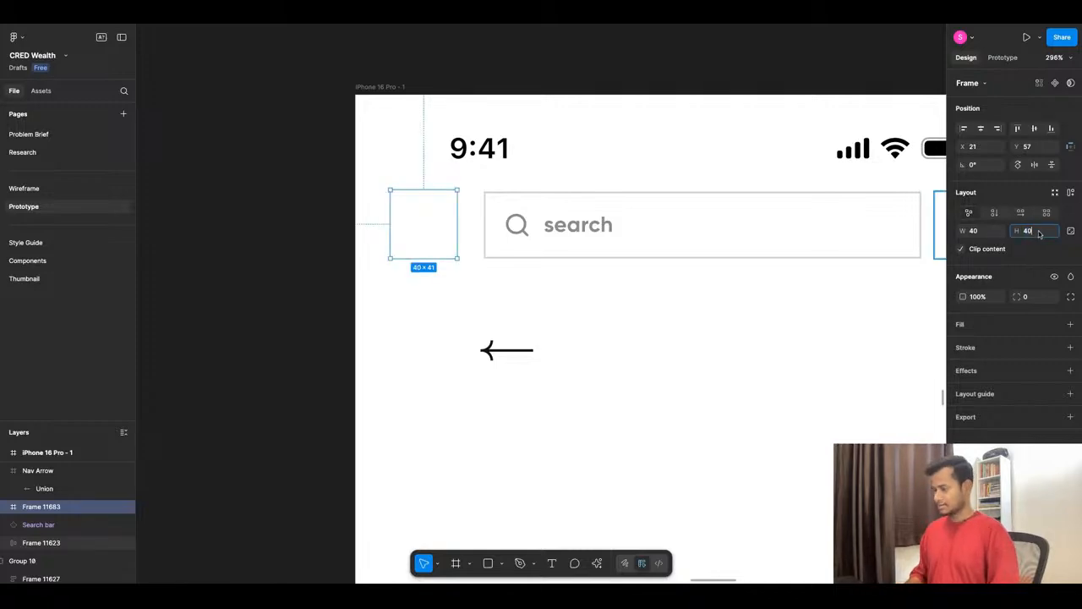
{"action": "key", "text": "Return"}
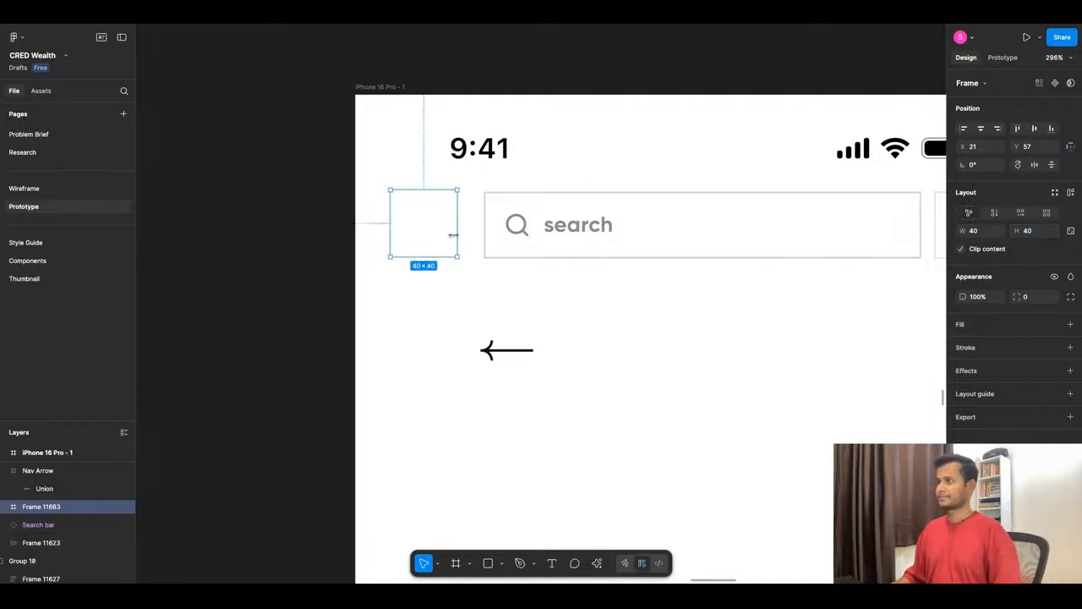
{"action": "left_click_drag", "start_coordinate": [436, 230], "coordinate": [443, 233]}
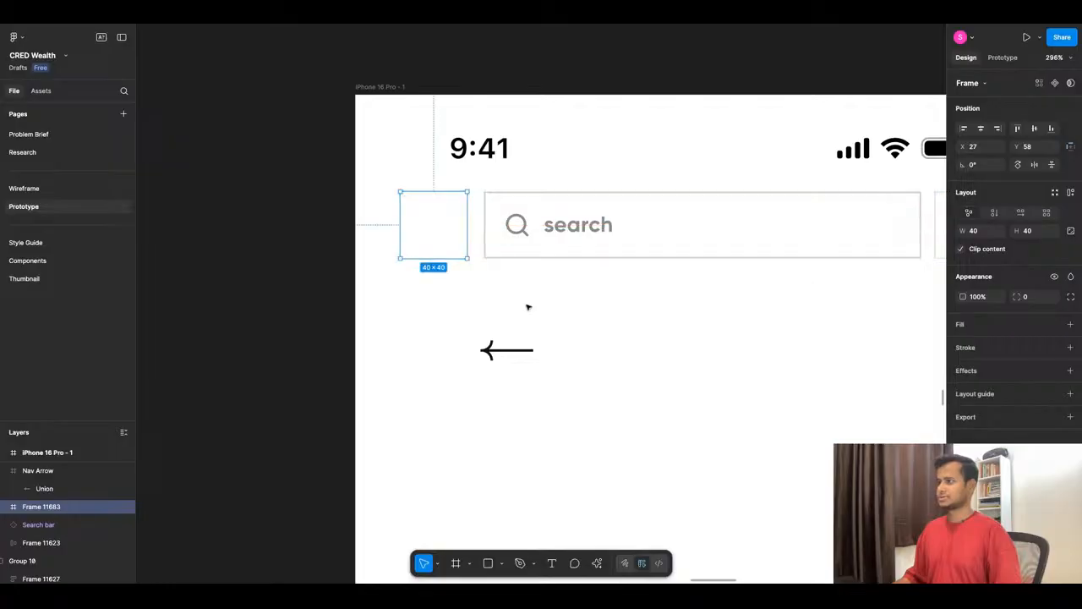
- Put the back arrow inside the 40 × 40 frame at X 4, Y 14
{"action": "left_click", "coordinate": [530, 356]}
{"action": "left_click_drag", "start_coordinate": [520, 356], "coordinate": [450, 231]}
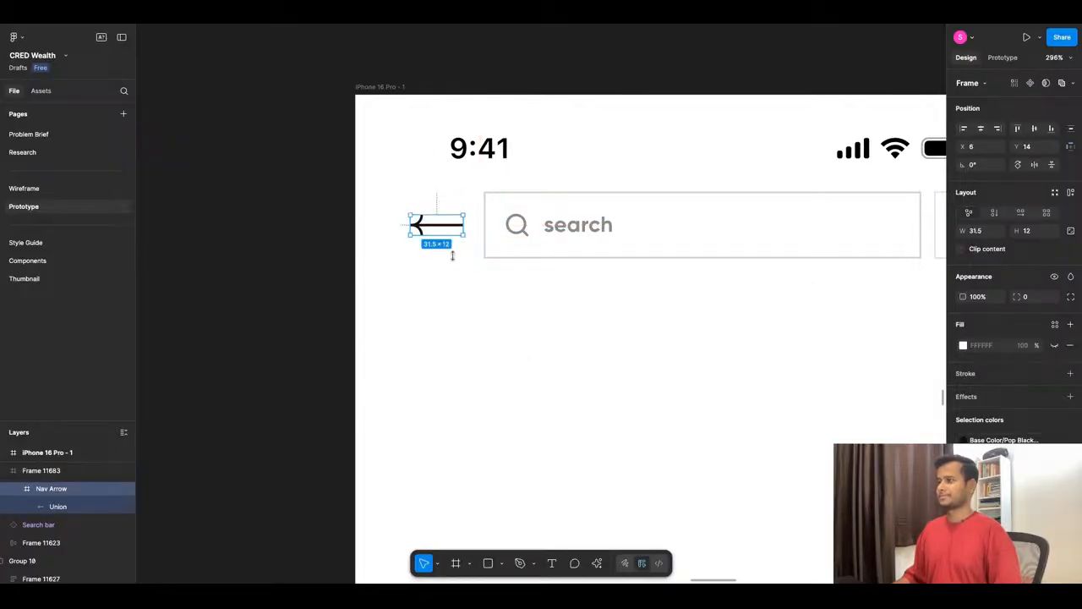
{"action": "left_click", "coordinate": [446, 307]}
{"action": "double_click", "coordinate": [430, 228]}
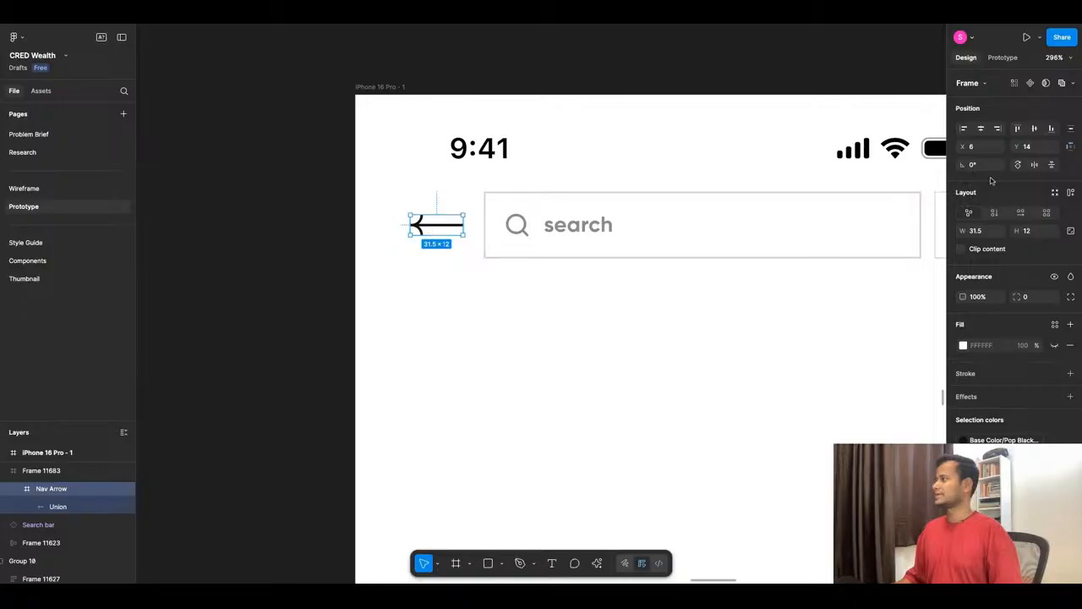
{"action": "key", "text": "Left"}
{"action": "key", "text": "Left"}
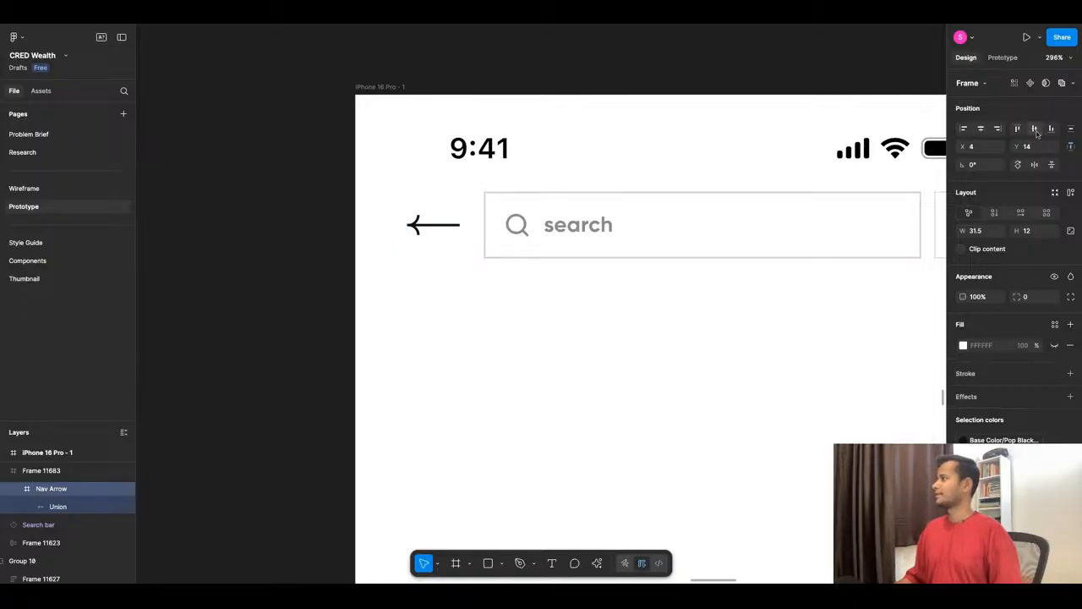
{"action": "left_click", "coordinate": [672, 342]}
- Move the back arrow's frame to X 29 and check its spacing to the search bar
{"action": "left_click", "coordinate": [431, 241]}
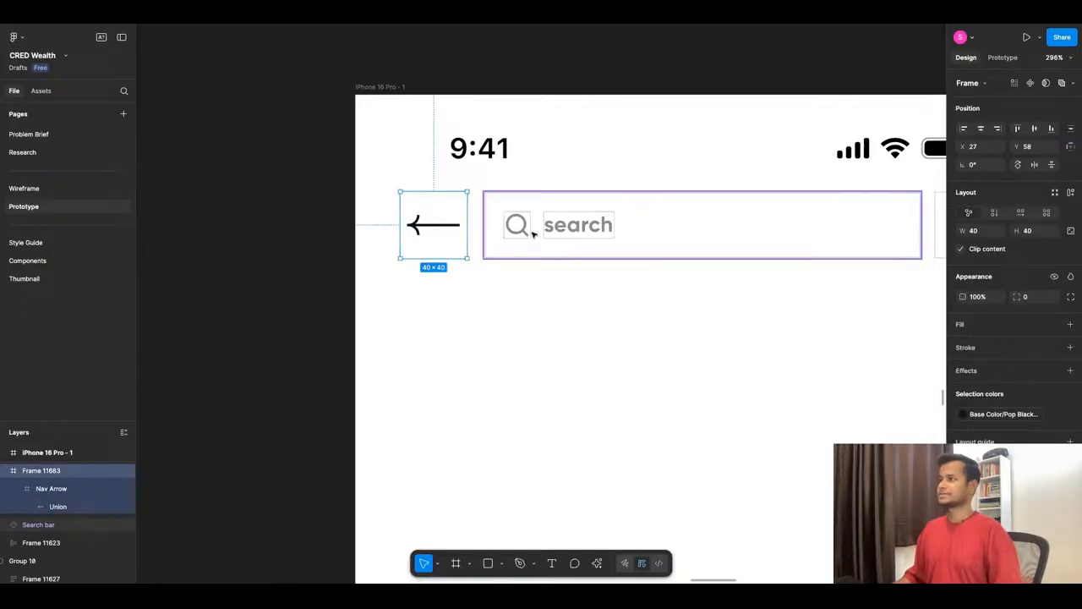
{"action": "key", "text": "Right"}
{"action": "key", "text": "Right"}
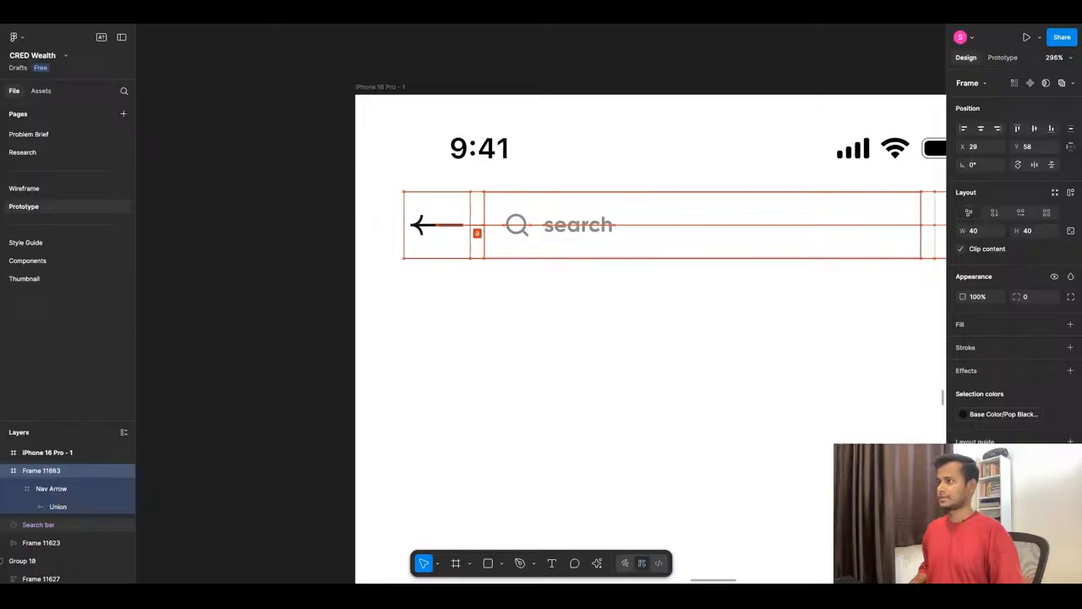
{"action": "scroll", "coordinate": [473, 302], "scroll_direction": "down", "scroll_amount": 5}
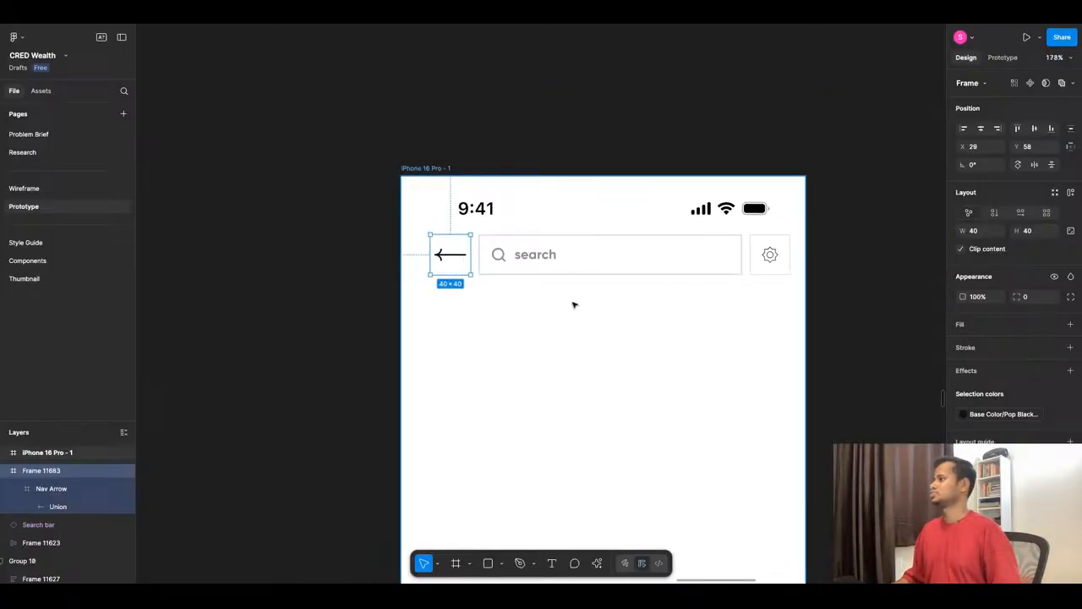
{"action": "scroll", "coordinate": [644, 304], "scroll_direction": "up", "scroll_amount": 2}
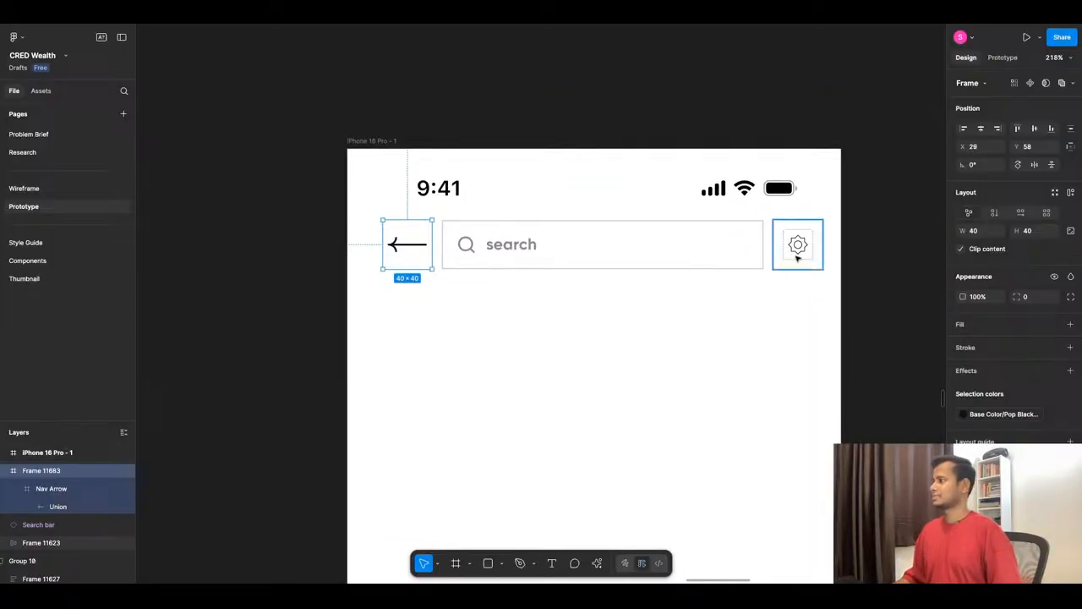
- Open a floating preview of the iPhone 16 Pro - 1 frame and minimize the interface to make room for it
{"action": "left_click", "coordinate": [732, 260]}
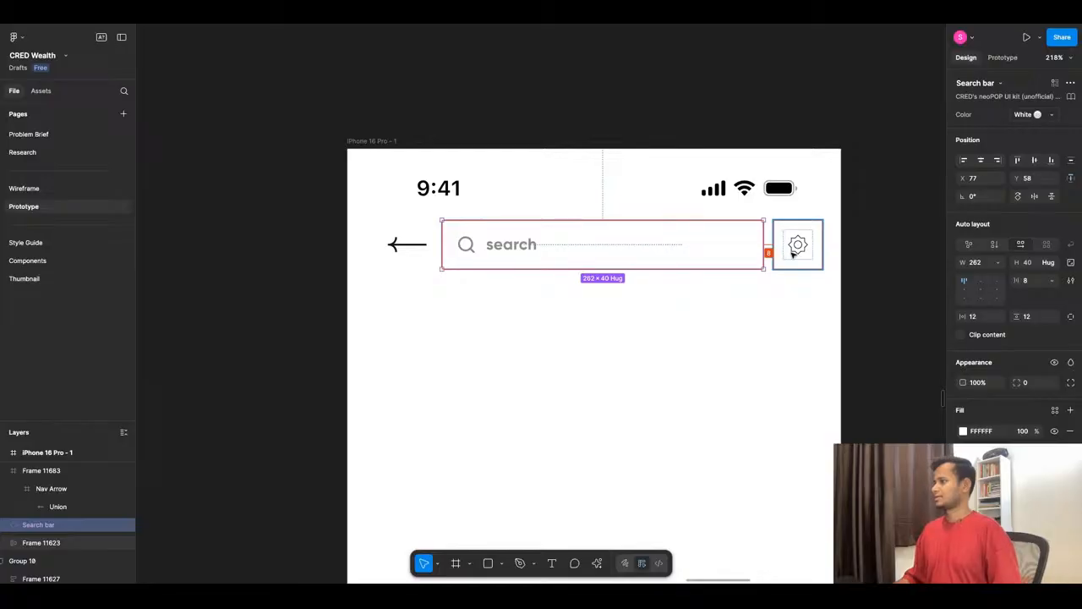
{"action": "left_click", "coordinate": [452, 333]}
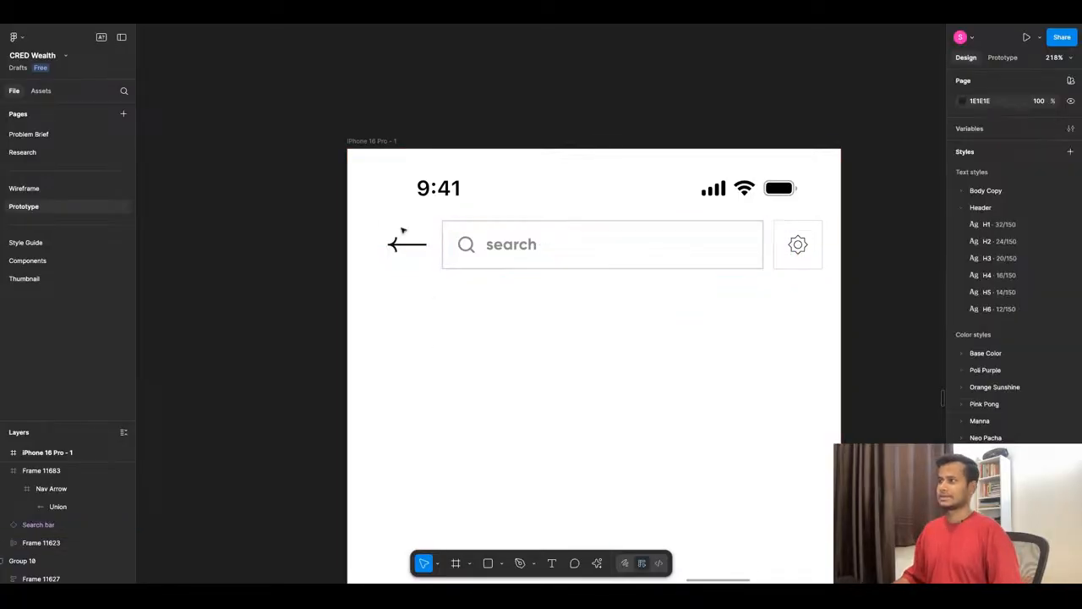
{"action": "left_click", "coordinate": [378, 138]}
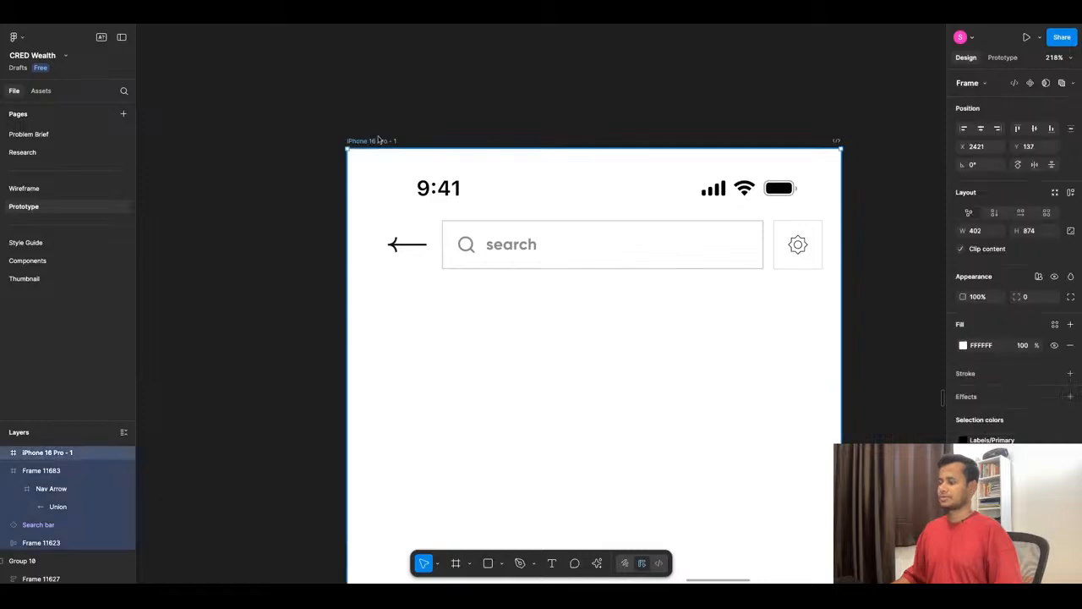
{"action": "left_click", "coordinate": [1039, 43]}
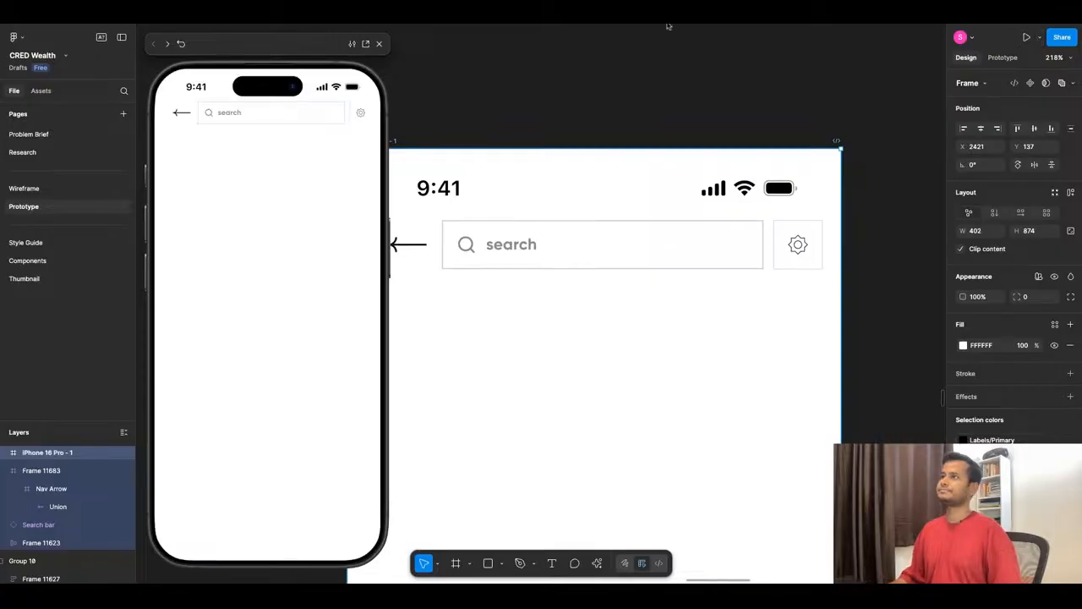
{"action": "scroll", "coordinate": [677, 251], "scroll_direction": "down", "scroll_amount": 5}
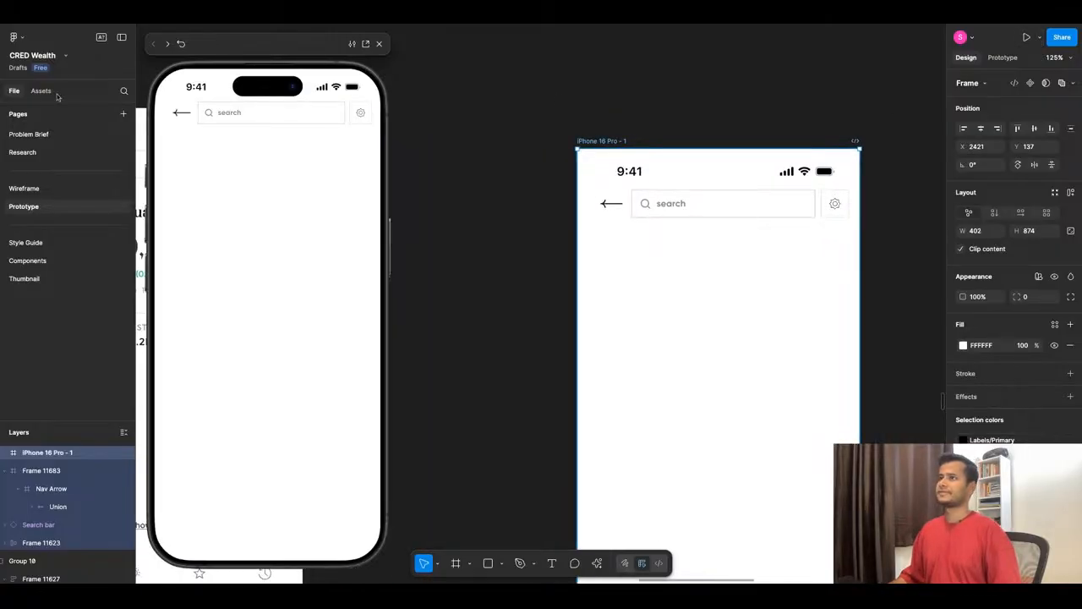
{"action": "left_click", "coordinate": [123, 38]}
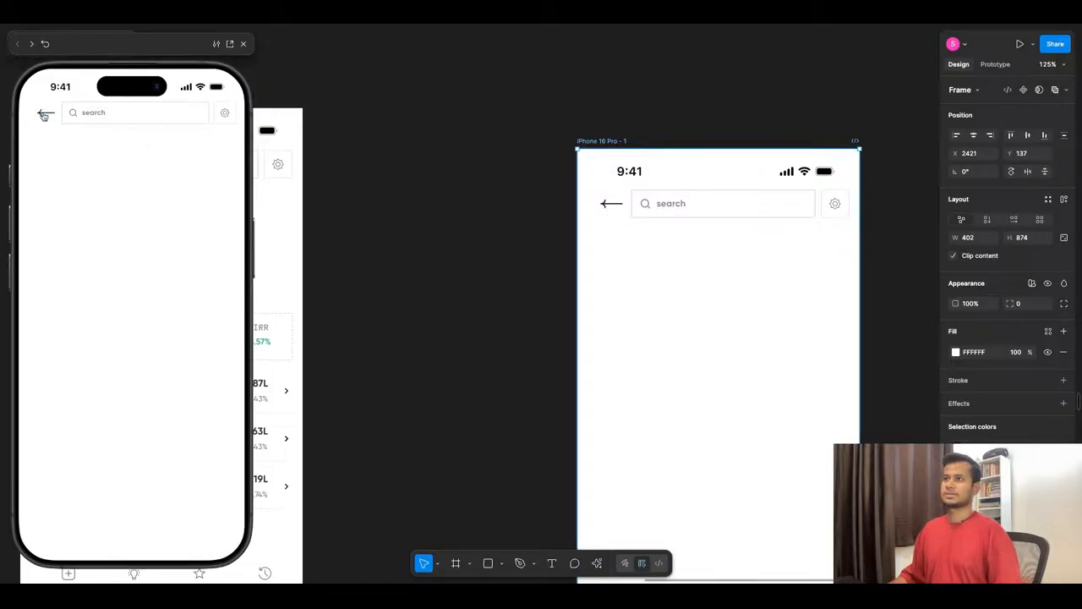
{"action": "scroll", "coordinate": [529, 191], "scroll_direction": "down", "scroll_amount": 5}
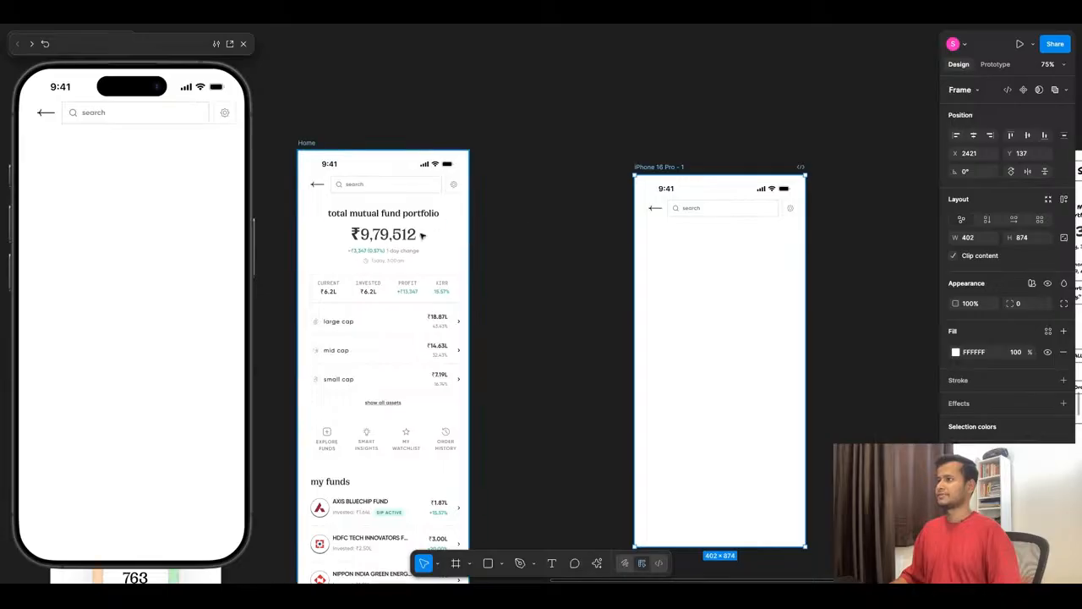
- Add the text "here's your total mutual fund portfolio" below the search bar on the new screen
{"action": "scroll", "coordinate": [817, 224], "scroll_direction": "up", "scroll_amount": 5}
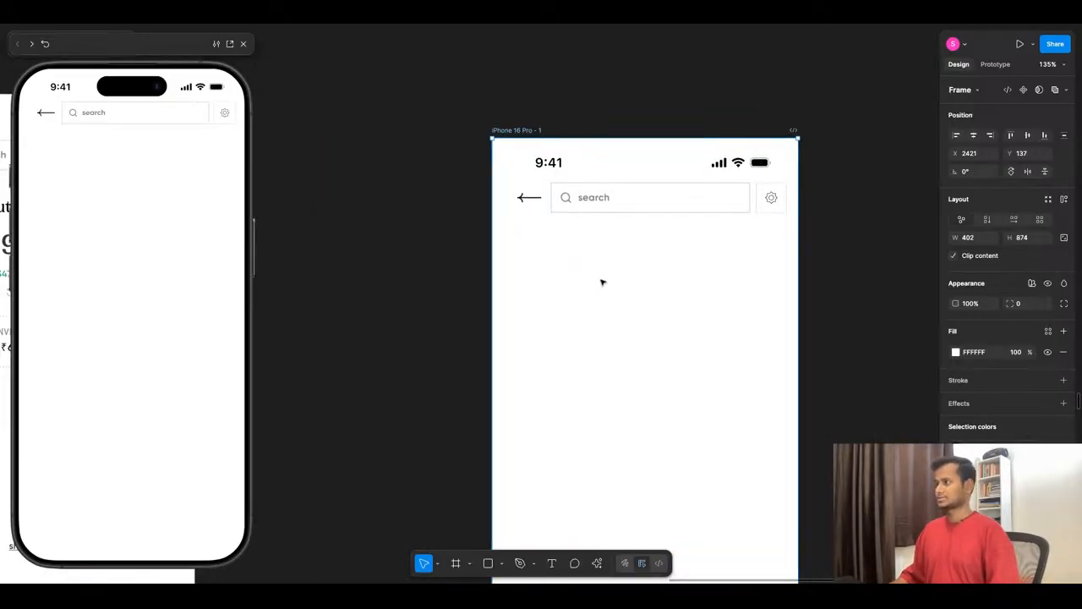
{"action": "left_click", "coordinate": [566, 247]}
{"action": "key", "text": "t"}
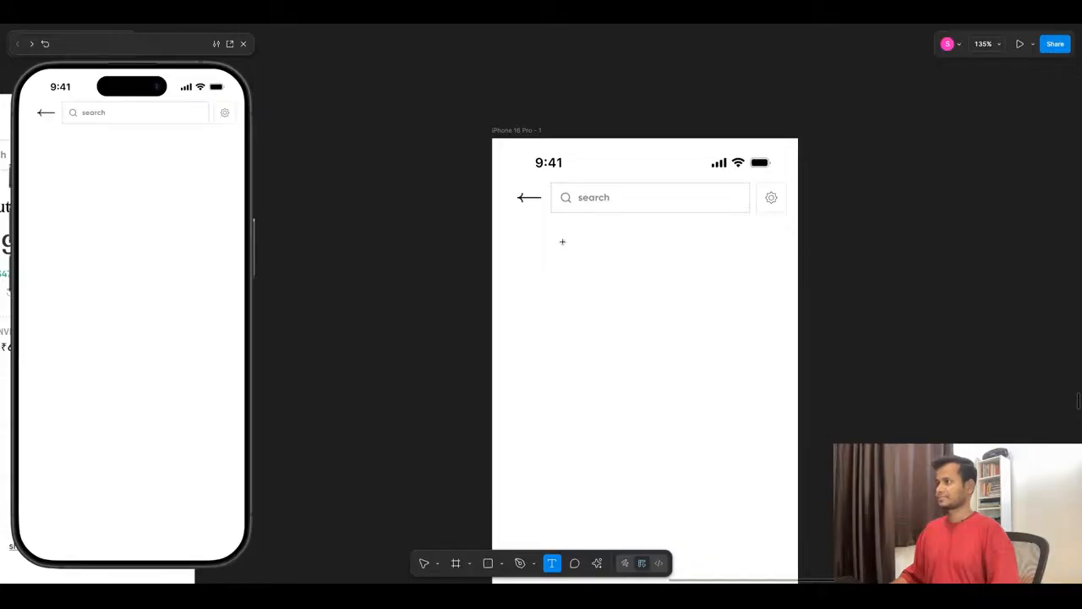
{"action": "left_click", "coordinate": [562, 241]}
{"action": "type", "text": "Her"}
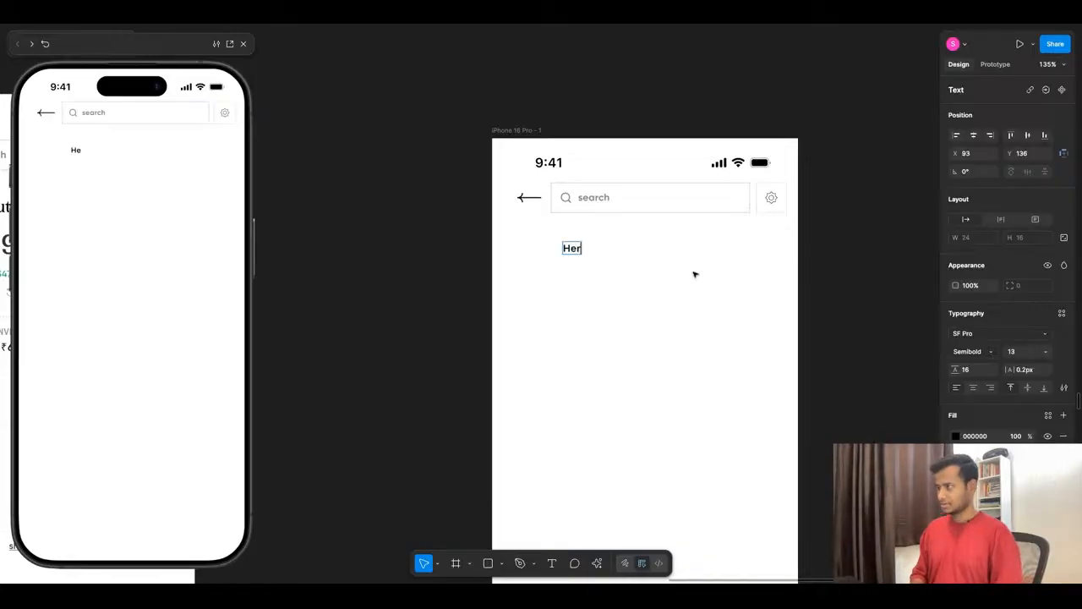
{"action": "key", "text": "BackSpace"}
{"action": "key", "text": "BackSpace"}
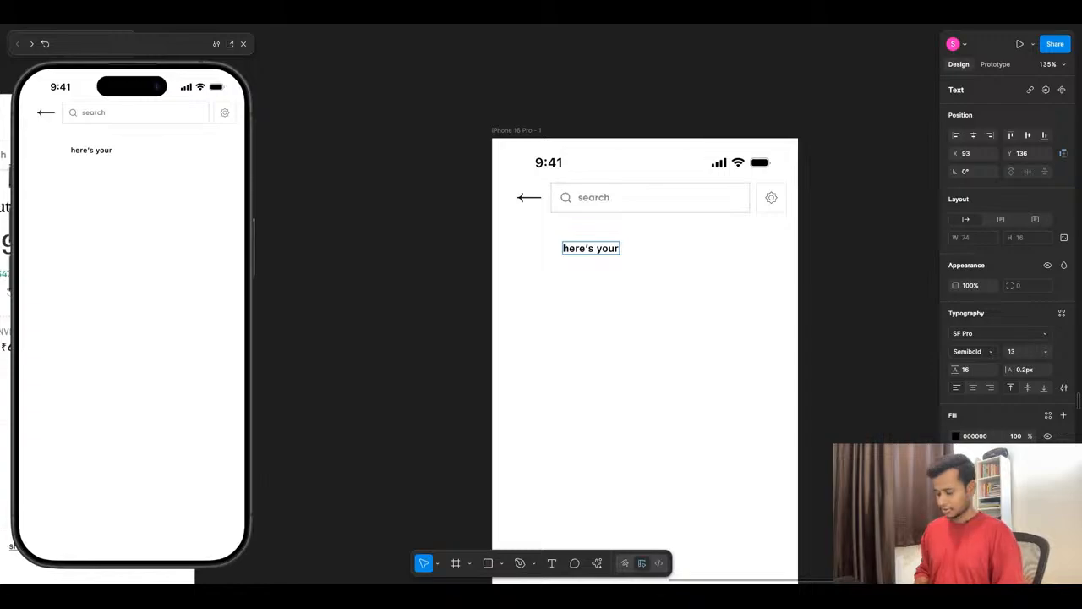
{"action": "type", "text": "ere's your total"}
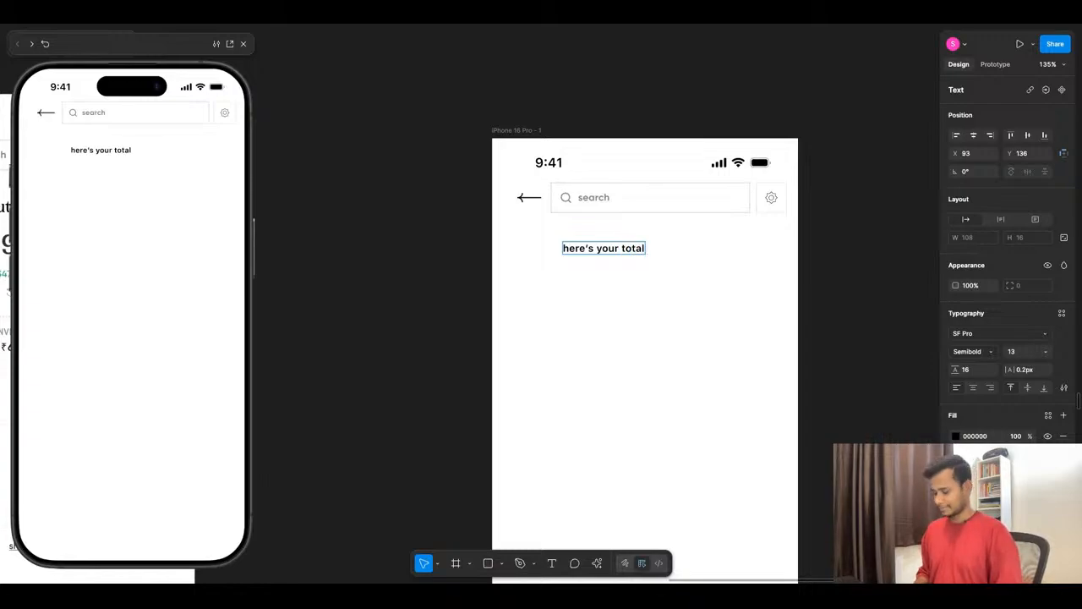
{"action": "type", "text": " mutual"}
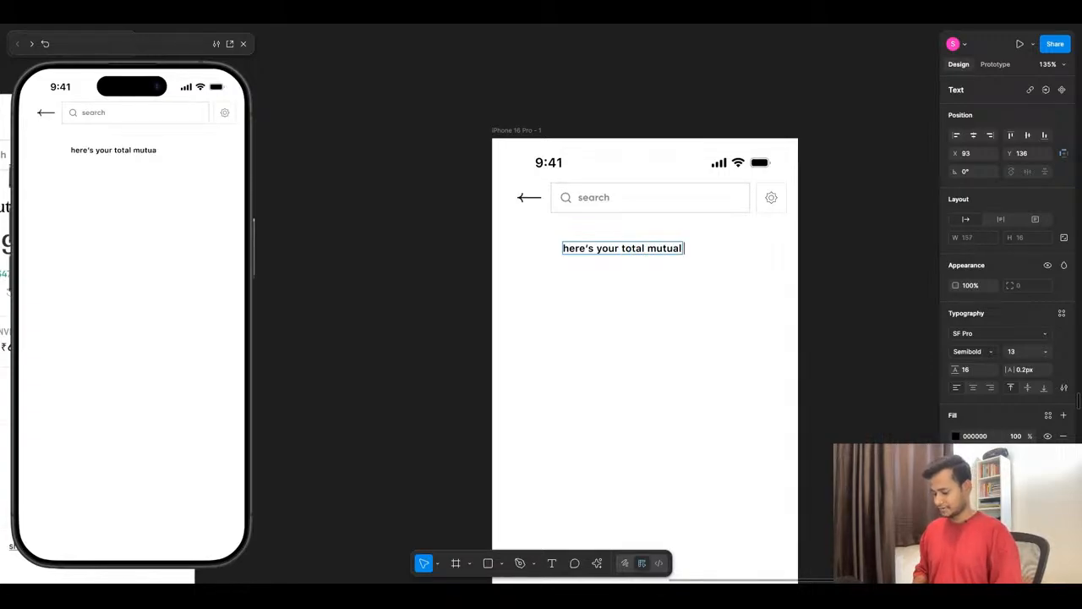
{"action": "type", "text": " fund portfolio"}
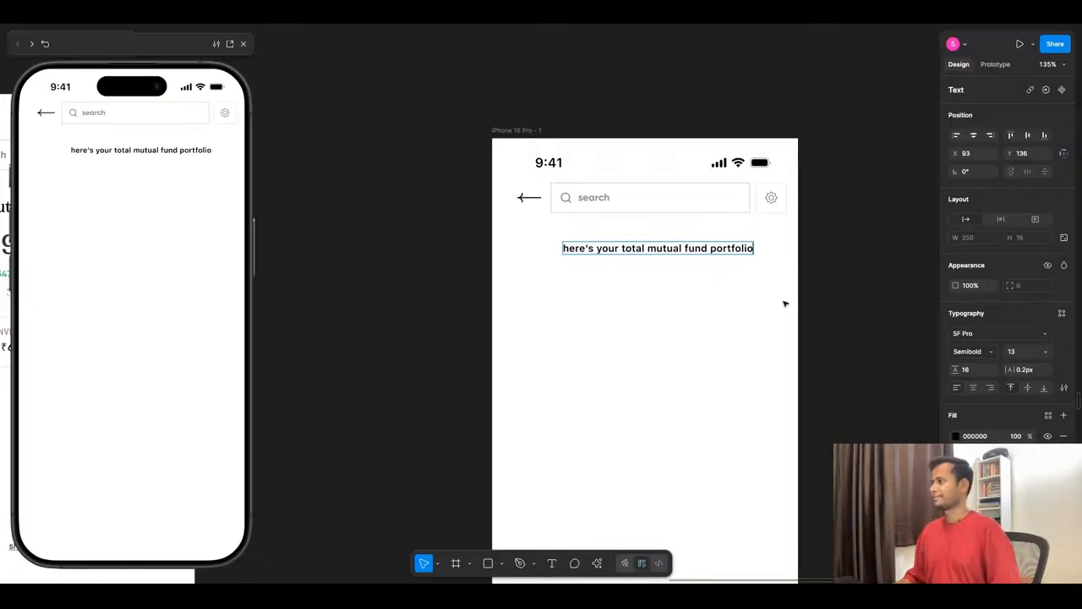
{"action": "key", "text": "Escape"}
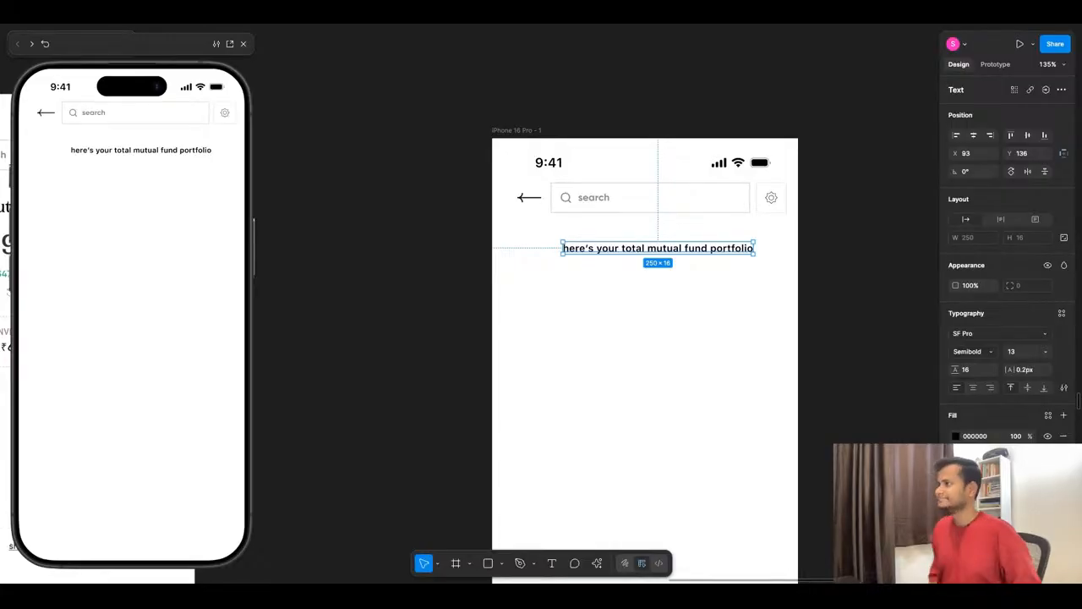
- Apply the Header/H2 text style to the portfolio heading
{"action": "left_click", "coordinate": [989, 335]}
{"action": "left_click", "coordinate": [1062, 313]}
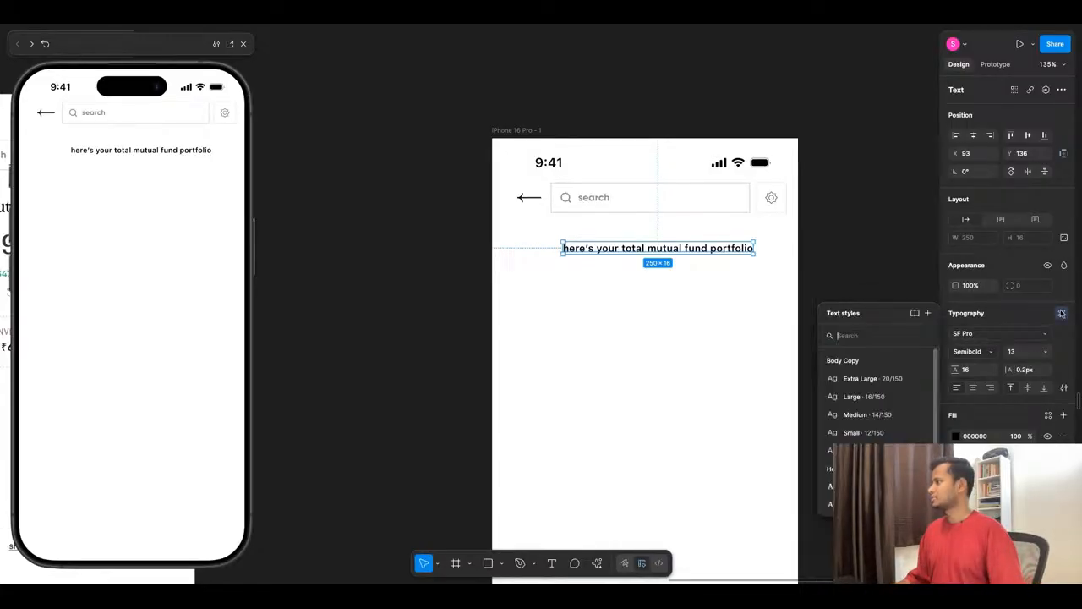
{"action": "scroll", "coordinate": [865, 435], "scroll_direction": "down", "scroll_amount": 1}
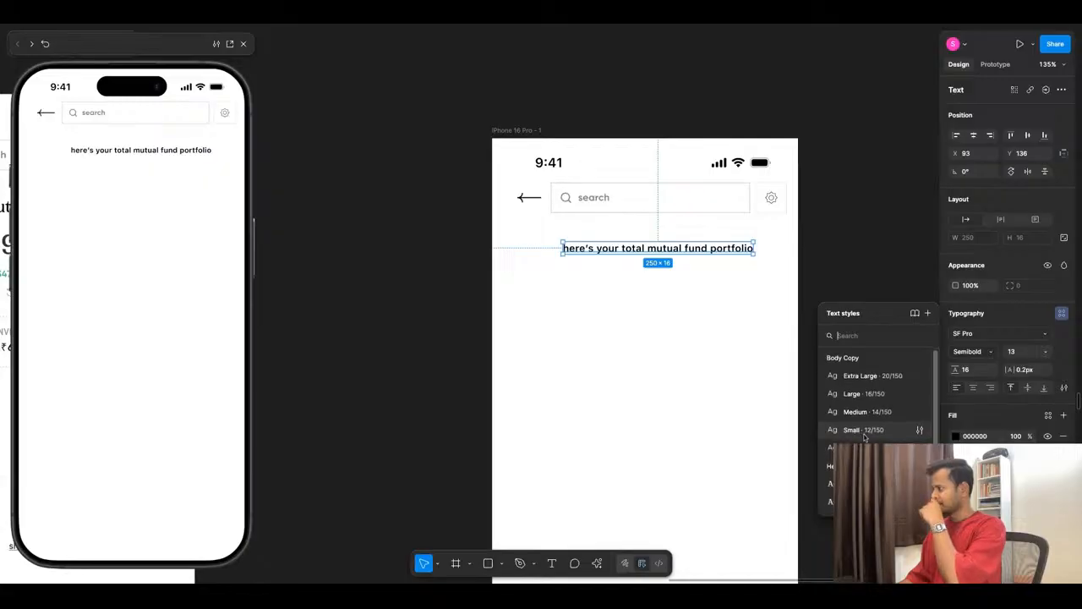
{"action": "left_click", "coordinate": [862, 499]}
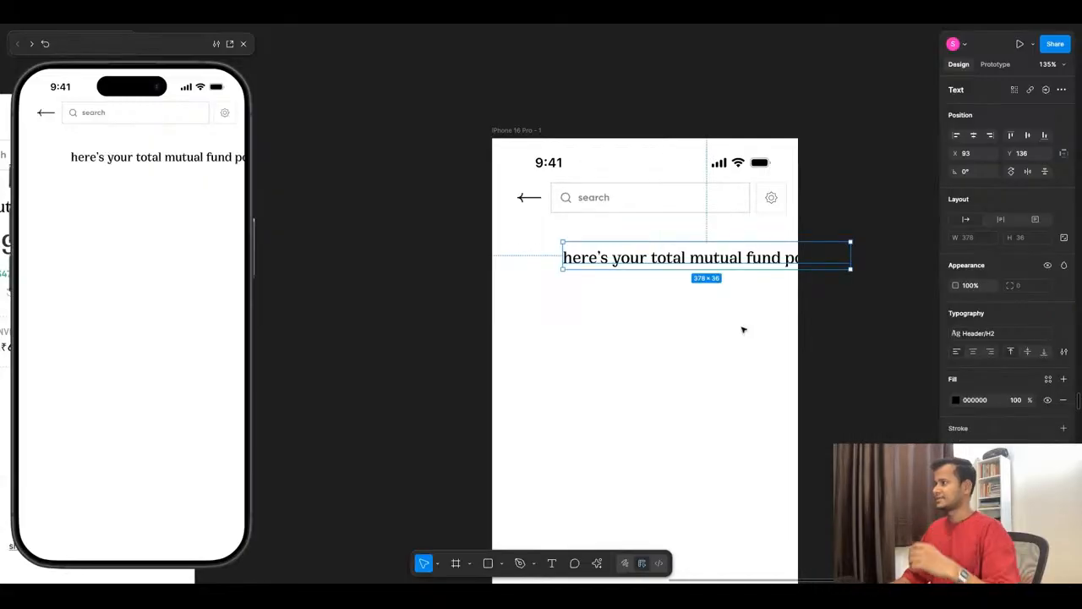
- Narrow the heading's text box to 262 wide, center-align its text and center the box horizontally in the frame
{"action": "left_click_drag", "start_coordinate": [850, 256], "coordinate": [762, 256]}
{"action": "left_click", "coordinate": [973, 351]}
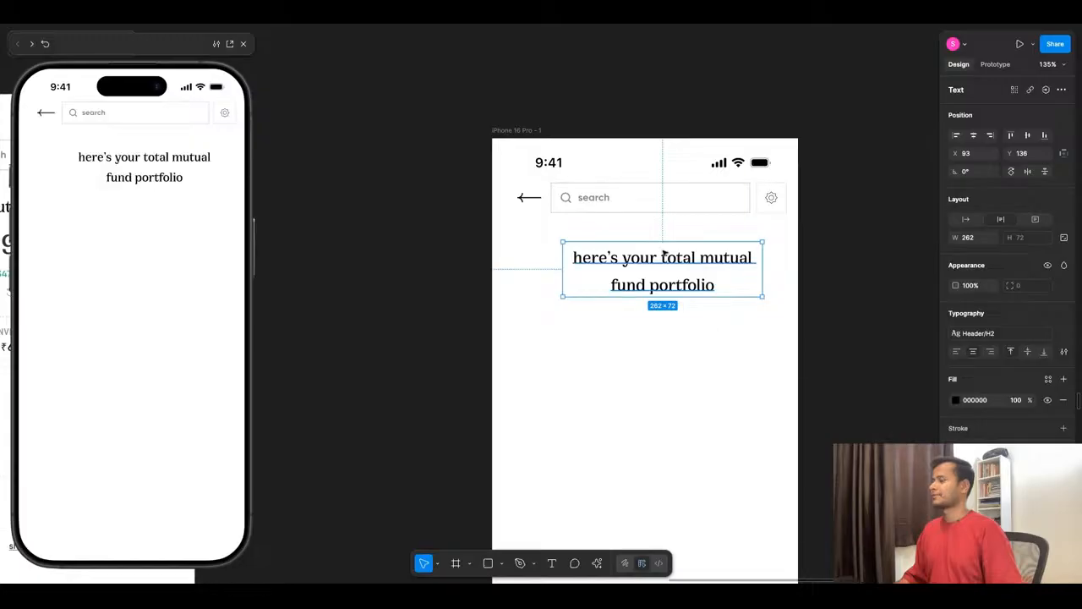
{"action": "left_click_drag", "start_coordinate": [665, 252], "coordinate": [640, 253]}
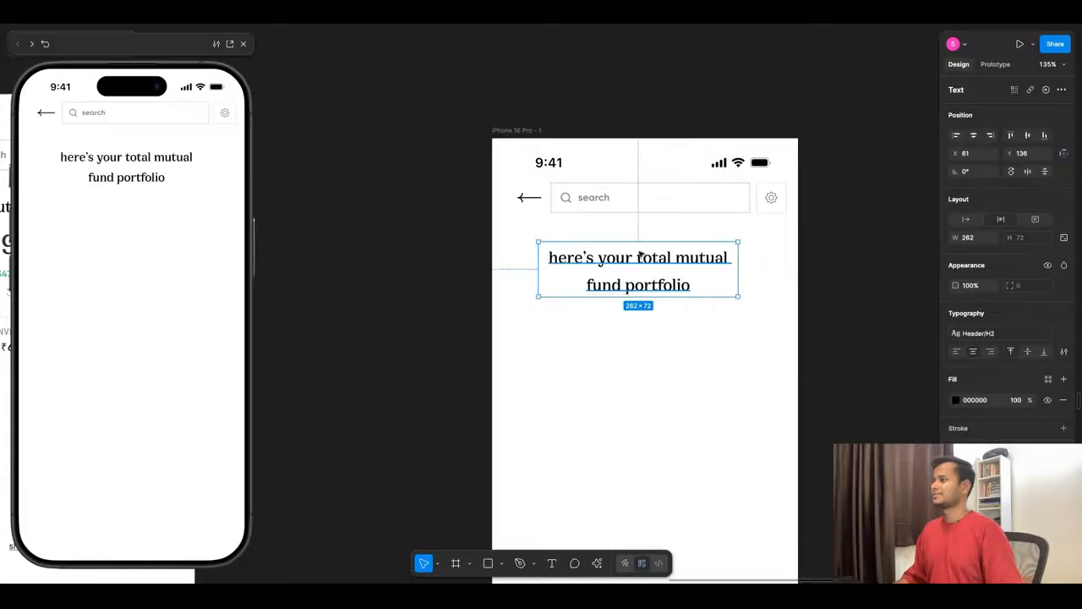
{"action": "left_click", "coordinate": [973, 135]}
- Check the heading's spacing to the search bar and move the heading up to Y 130
{"action": "key", "text": "alt"}
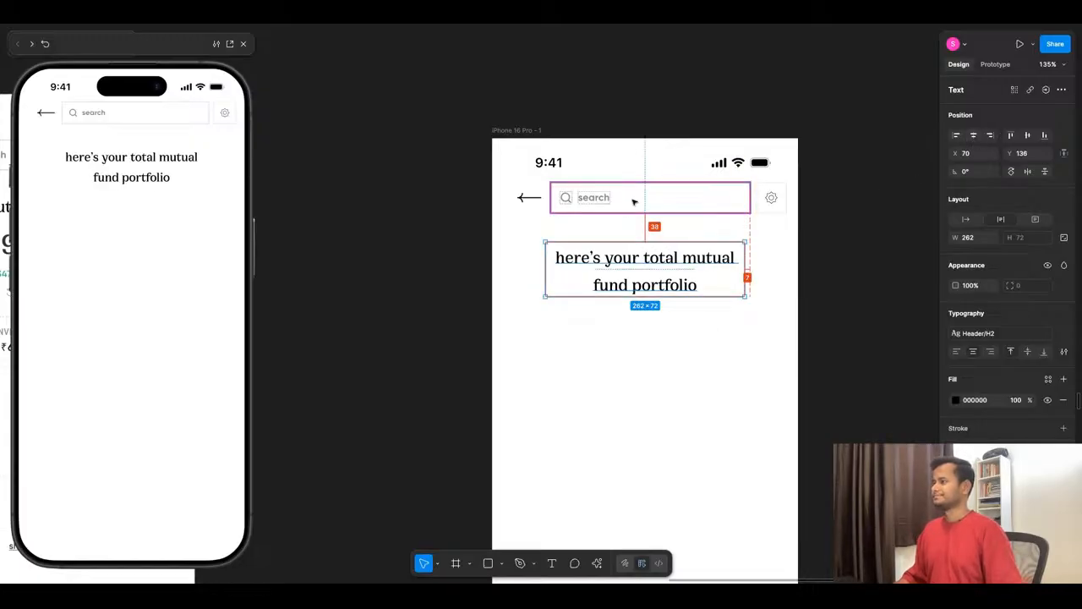
{"action": "key", "text": "Up"}
{"action": "key", "text": "Up"}
{"action": "key", "text": "Up"}
{"action": "key", "text": "Up"}
{"action": "key", "text": "Up"}
{"action": "key", "text": "Up"}
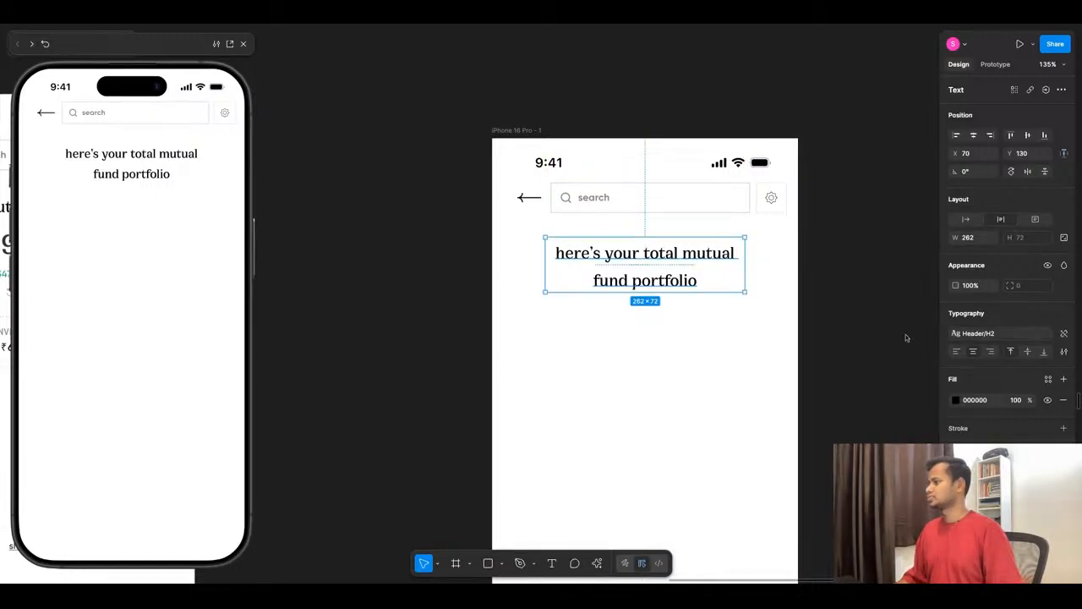
- Duplicate the heading text and place the copy below it at X 71, Y 222
{"action": "scroll", "coordinate": [449, 292], "scroll_direction": "down", "scroll_amount": 3}
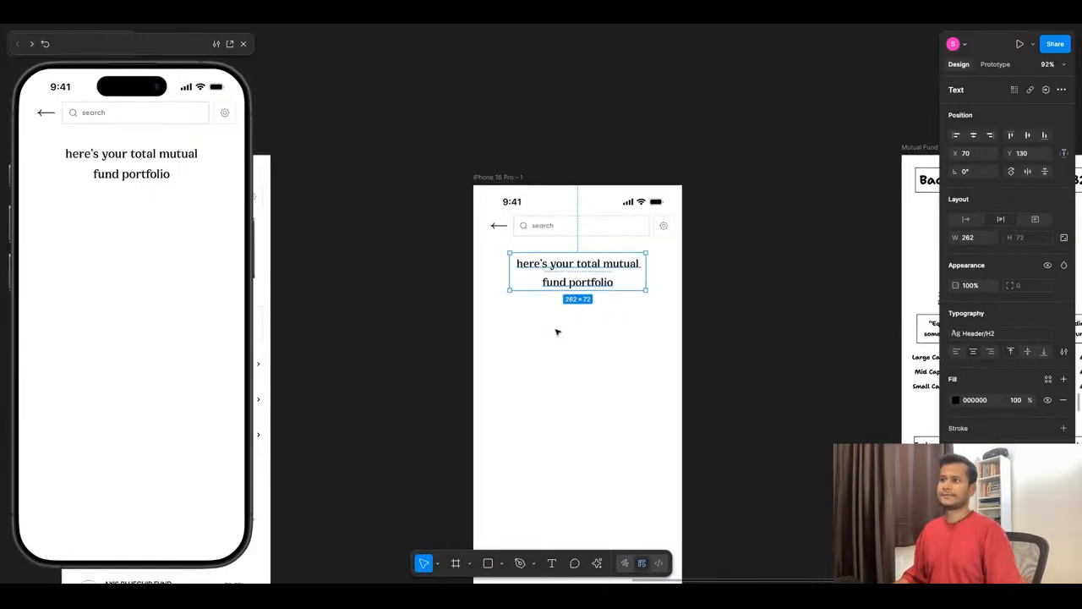
{"action": "scroll", "coordinate": [674, 288], "scroll_direction": "down", "scroll_amount": 3}
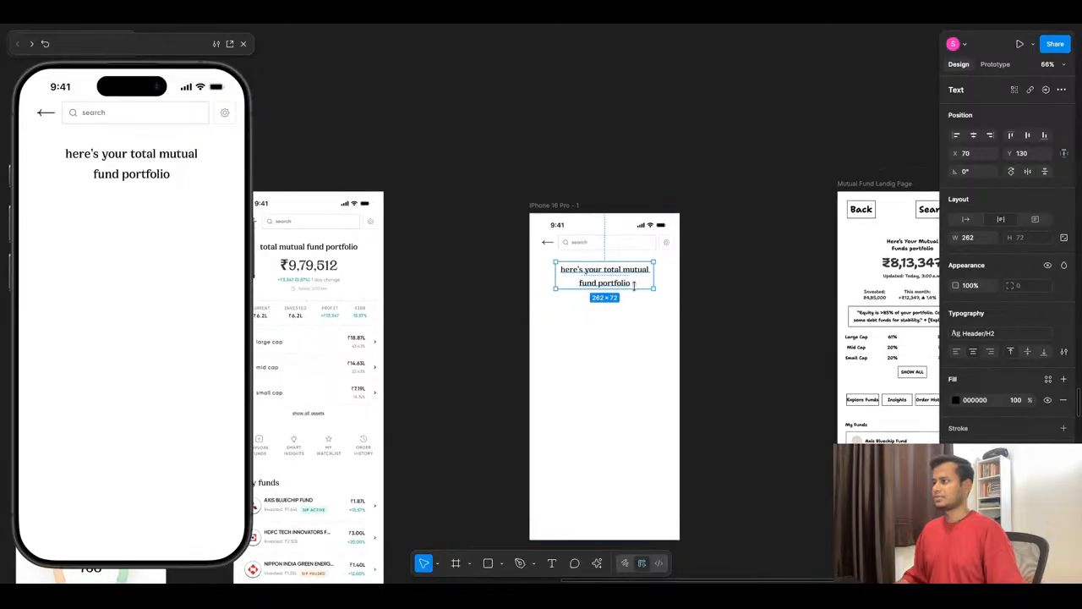
{"action": "scroll", "coordinate": [633, 287], "scroll_direction": "up", "scroll_amount": 5}
{"action": "key", "text": "ctrl+d"}
{"action": "key", "text": "Up"}
{"action": "key", "text": "Up"}
{"action": "key", "text": "Up"}
{"action": "key", "text": "Up"}
{"action": "key", "text": "Up"}
{"action": "key", "text": "Up"}
{"action": "key", "text": "Up"}
{"action": "key", "text": "Up"}
{"action": "key", "text": "Up"}
{"action": "key", "text": "Up"}
{"action": "key", "text": "Up"}
{"action": "key", "text": "Up"}
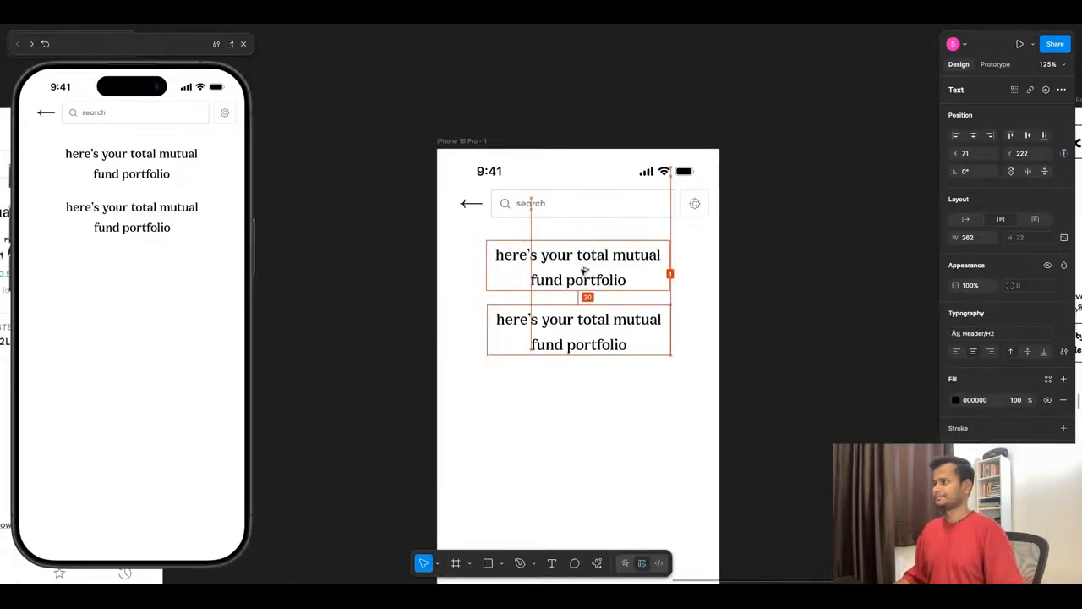
- Replace the duplicated heading's text with the ₹9,79,512 amount copied from the Home screen
{"action": "scroll", "coordinate": [764, 307], "scroll_direction": "down", "scroll_amount": 5}
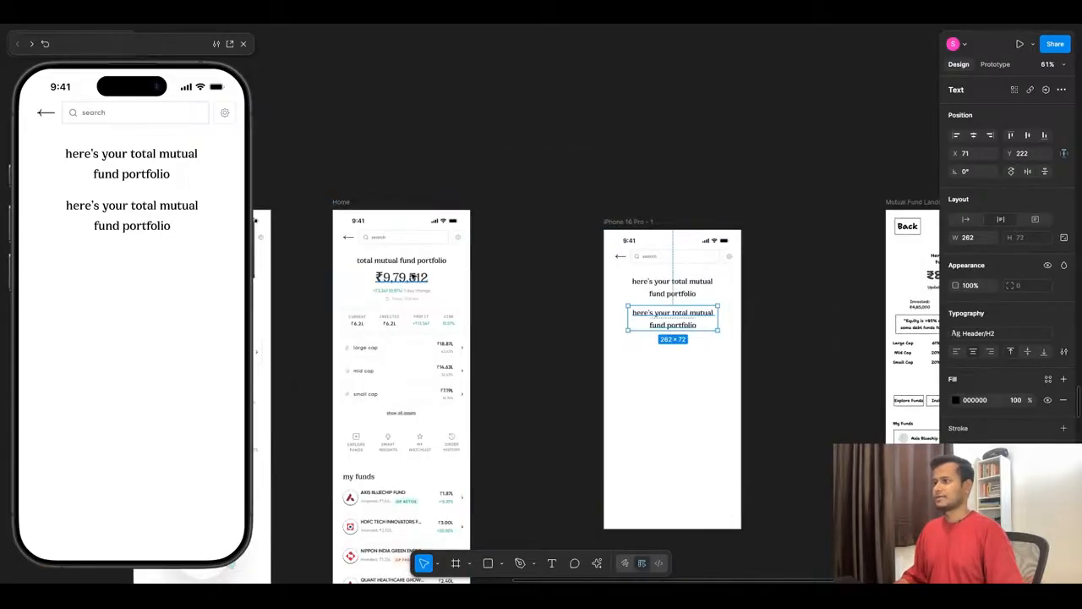
{"action": "left_click", "coordinate": [413, 277]}
{"action": "left_click", "coordinate": [673, 318]}
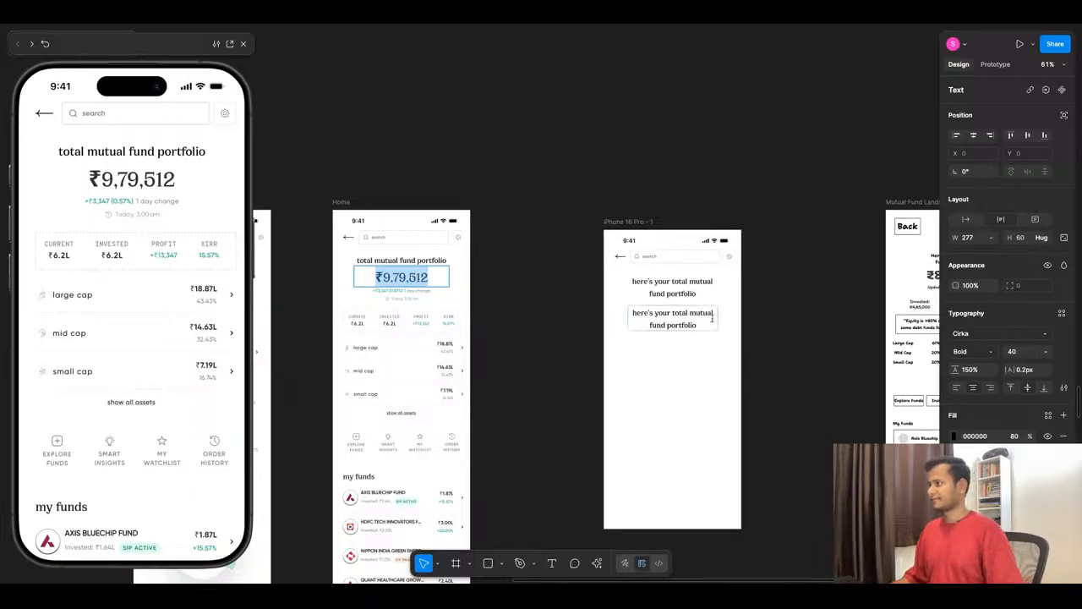
{"action": "scroll", "coordinate": [672, 319], "scroll_direction": "up", "scroll_amount": 5}
{"action": "double_click", "coordinate": [681, 322]}
{"action": "key", "text": "ctrl+v"}
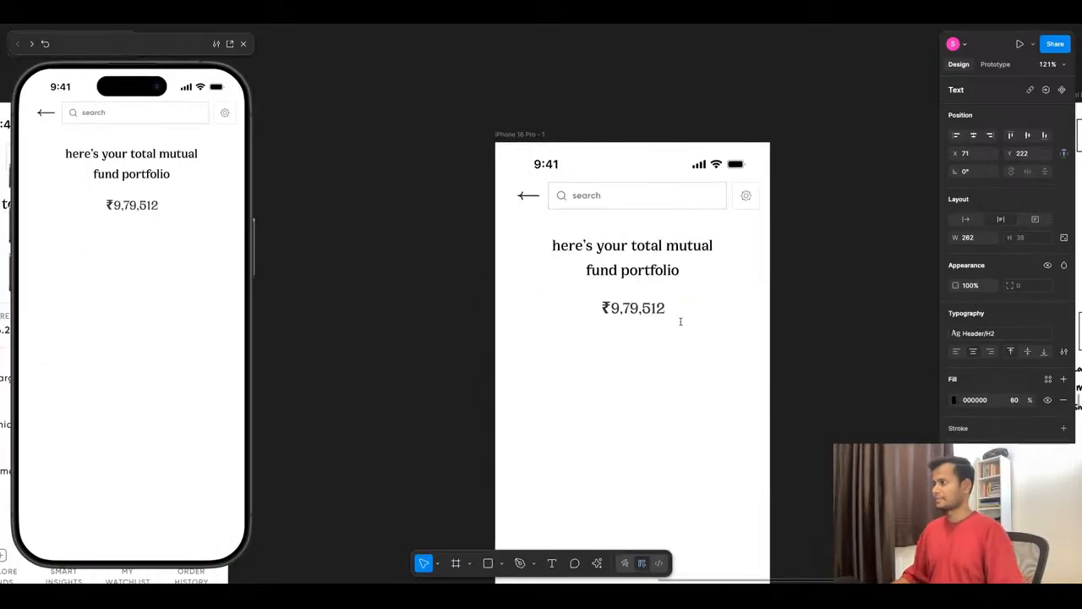
{"action": "key", "text": "Escape"}
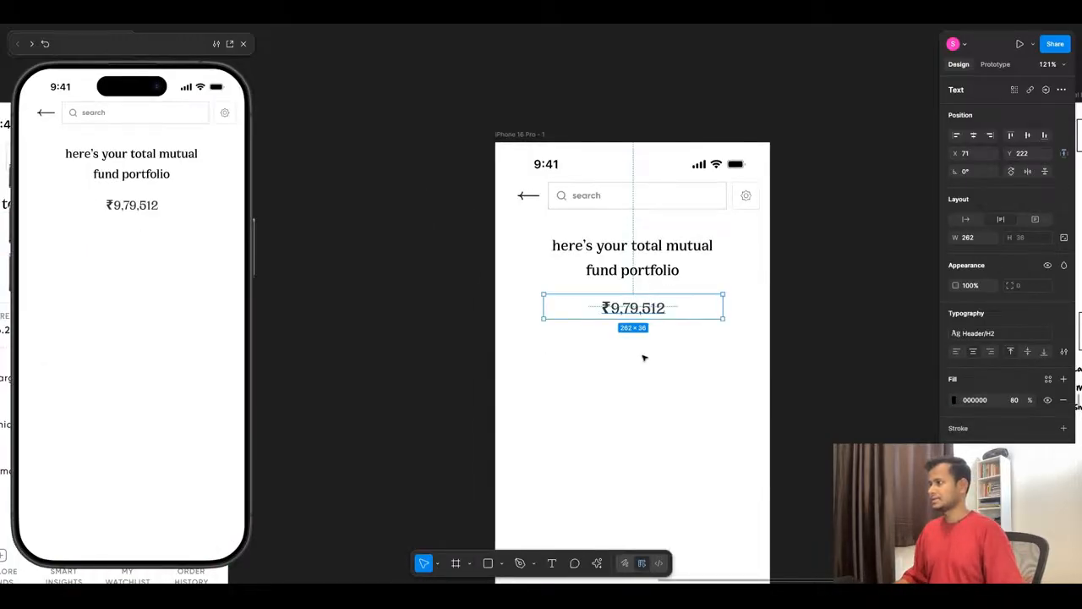
- Detach the amount from the H2 text style, set its font size to 36 and move it up against the heading
{"action": "left_click", "coordinate": [1065, 334]}
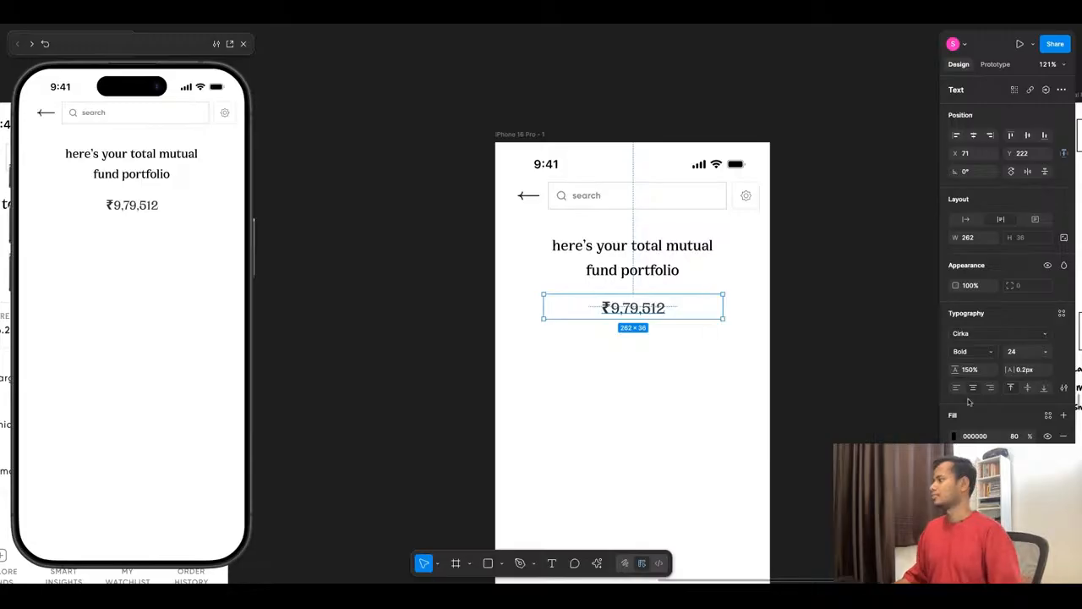
{"action": "left_click", "coordinate": [1045, 354]}
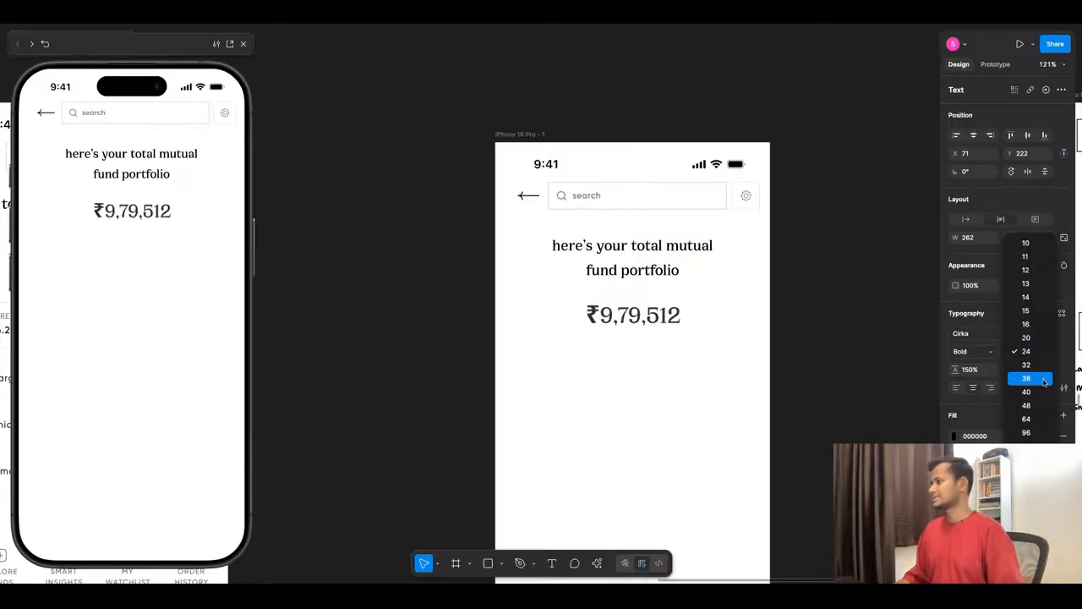
{"action": "left_click", "coordinate": [1045, 382]}
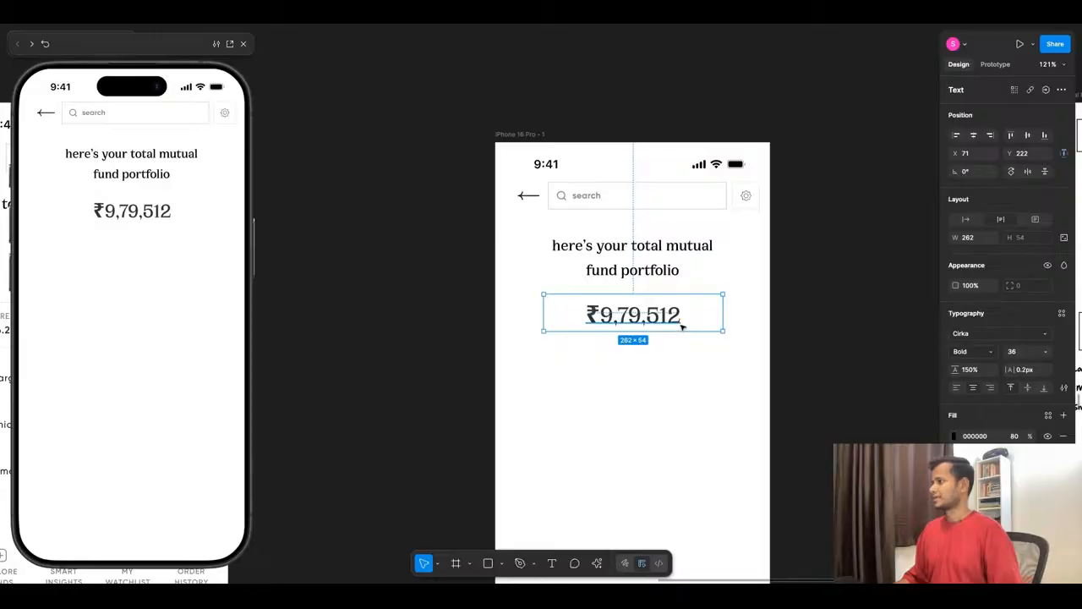
{"action": "key", "text": "shift+Up"}
{"action": "key", "text": "shift+Up"}
- Detach the heading from the H2 text style, set its font size to 20 and narrow its text box to width 219
{"action": "left_click", "coordinate": [712, 278]}
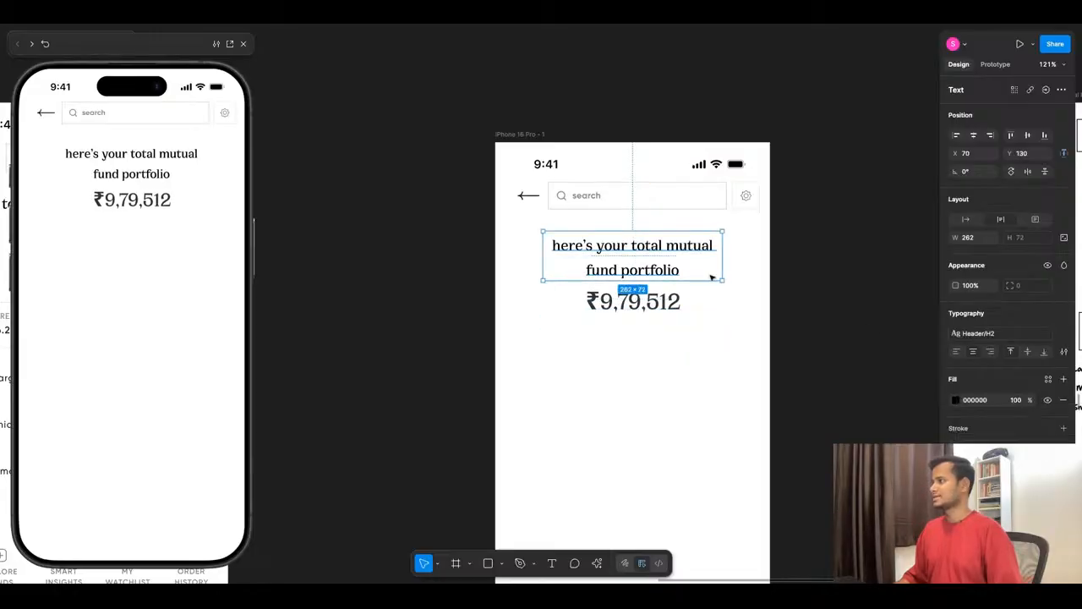
{"action": "left_click", "coordinate": [1047, 333]}
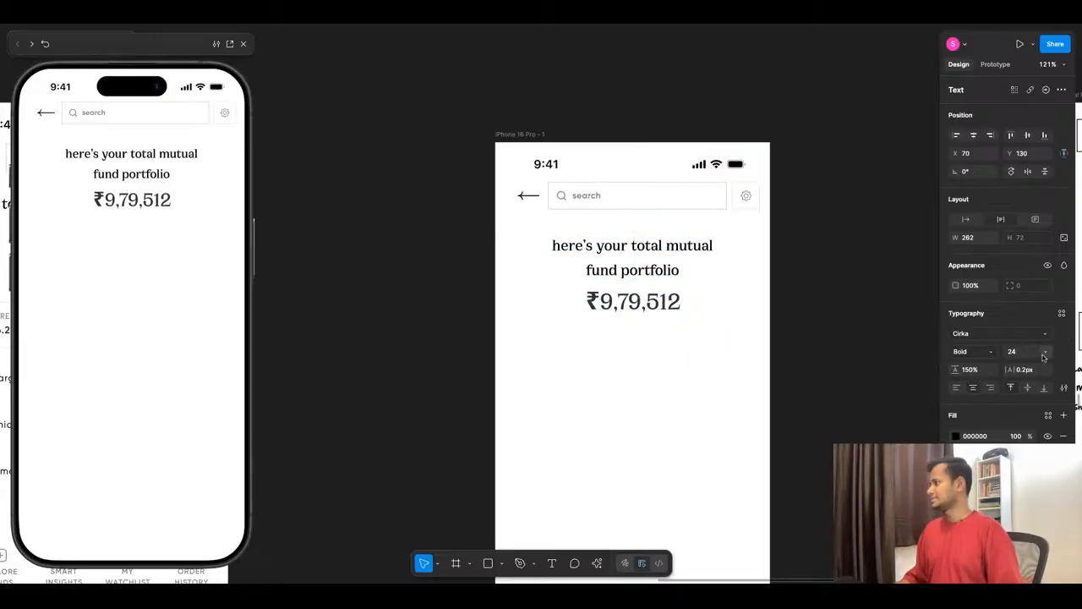
{"action": "left_click", "coordinate": [1043, 356]}
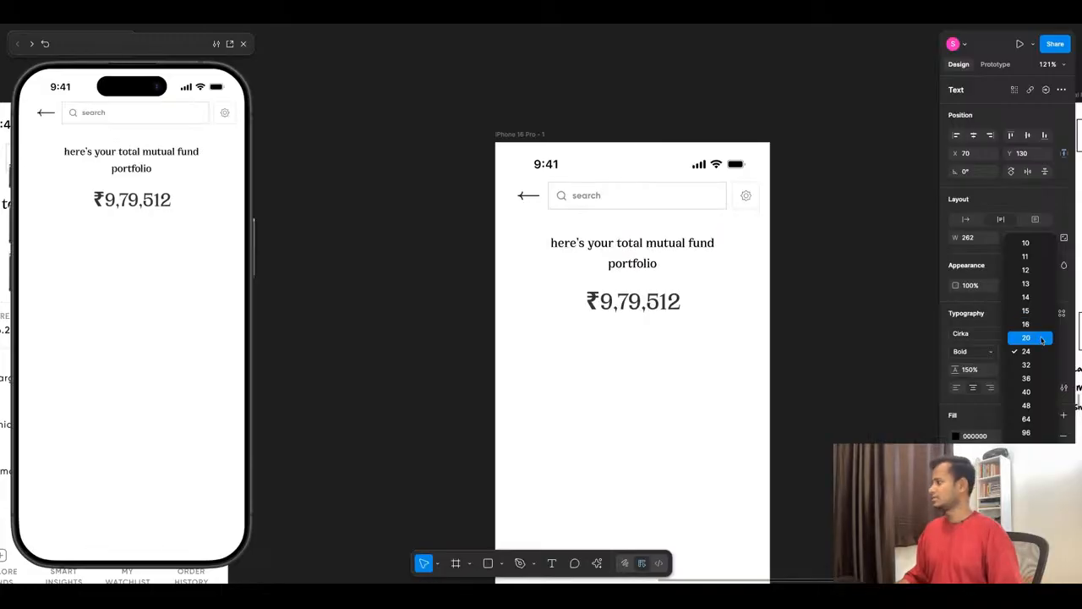
{"action": "left_click", "coordinate": [1041, 339]}
{"action": "left_click_drag", "start_coordinate": [721, 264], "coordinate": [694, 264]}
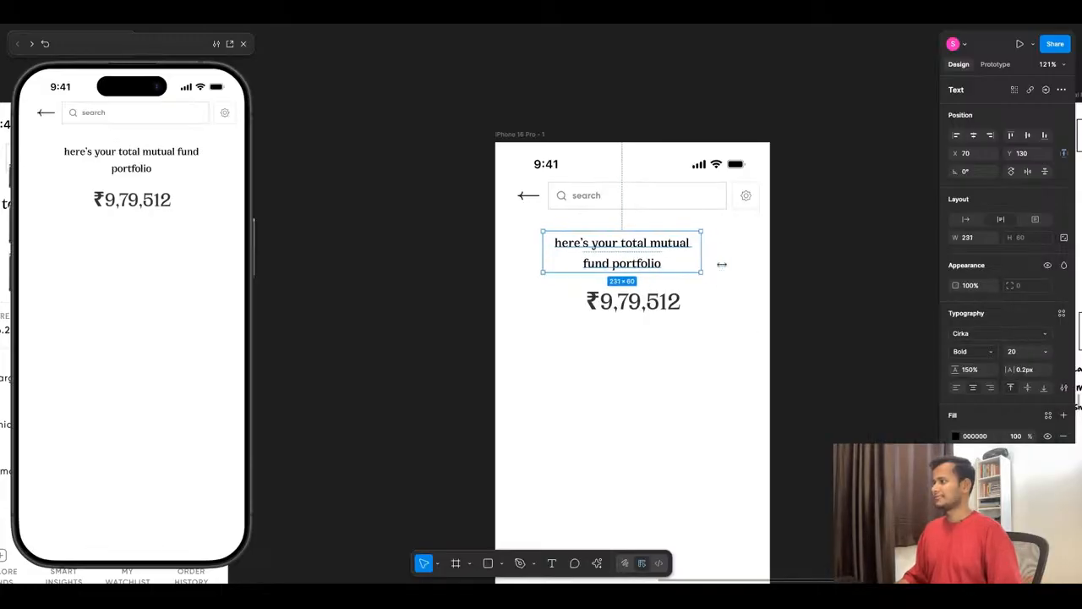
- Set the heading's line height to 120% and center it horizontally on the screen at X 92
{"action": "left_click", "coordinate": [978, 371]}
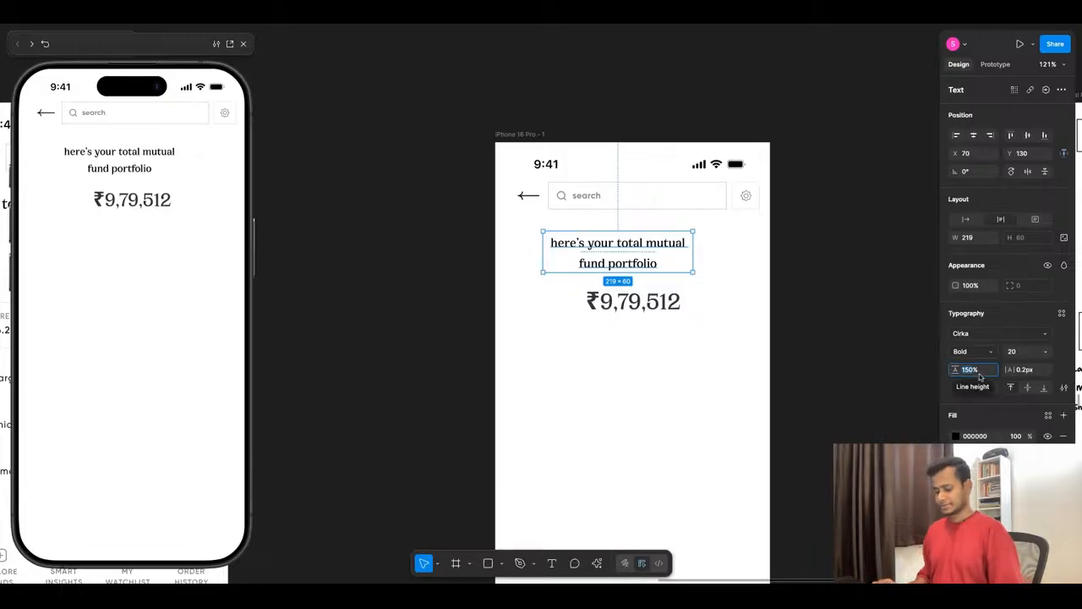
{"action": "type", "text": "120%"}
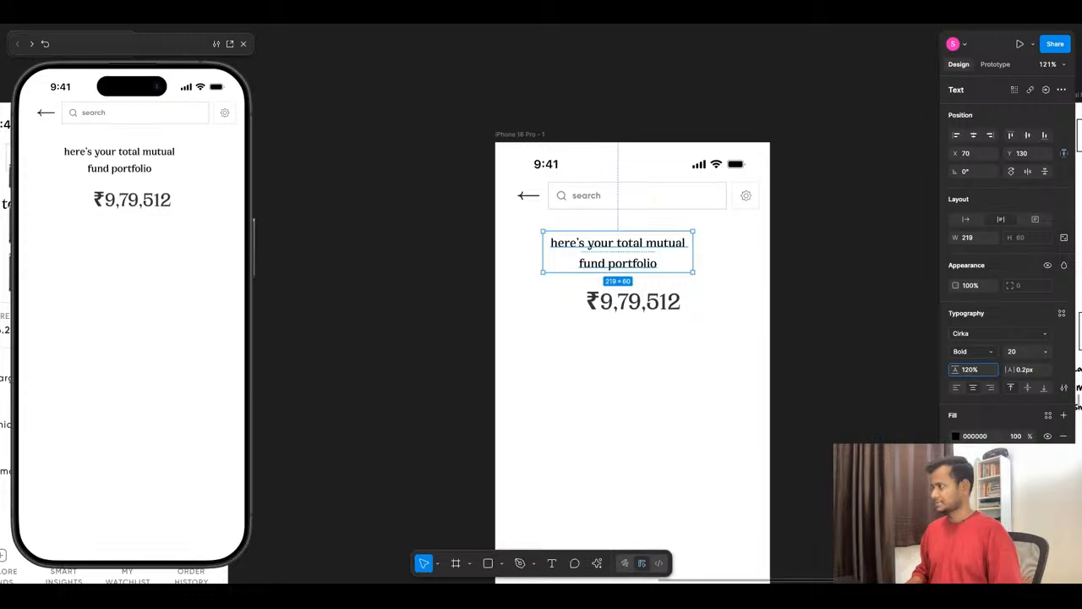
{"action": "key", "text": "Return"}
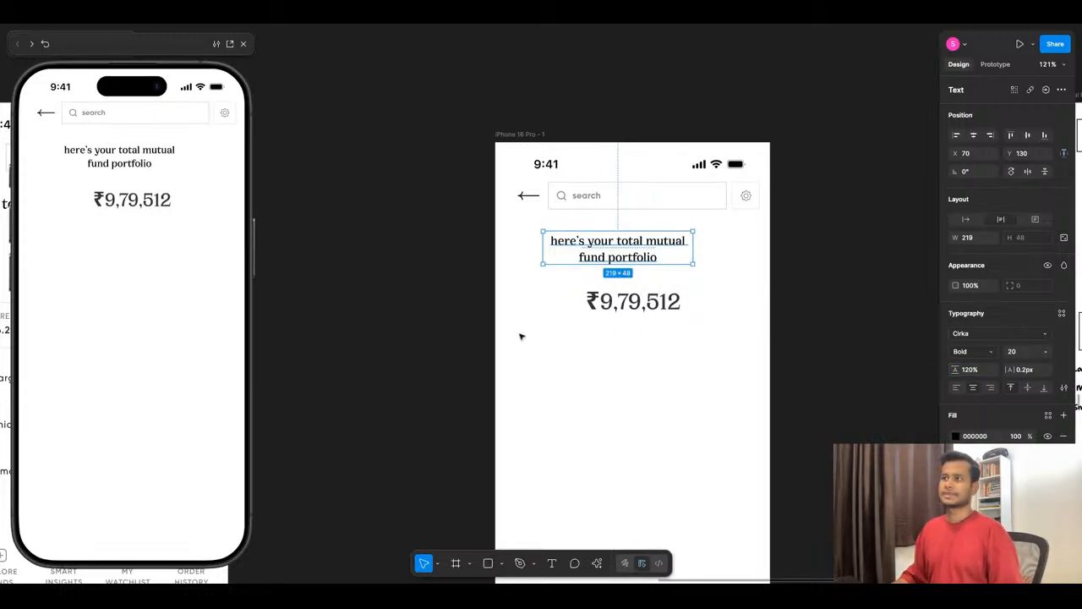
{"action": "left_click_drag", "start_coordinate": [651, 257], "coordinate": [667, 258]}
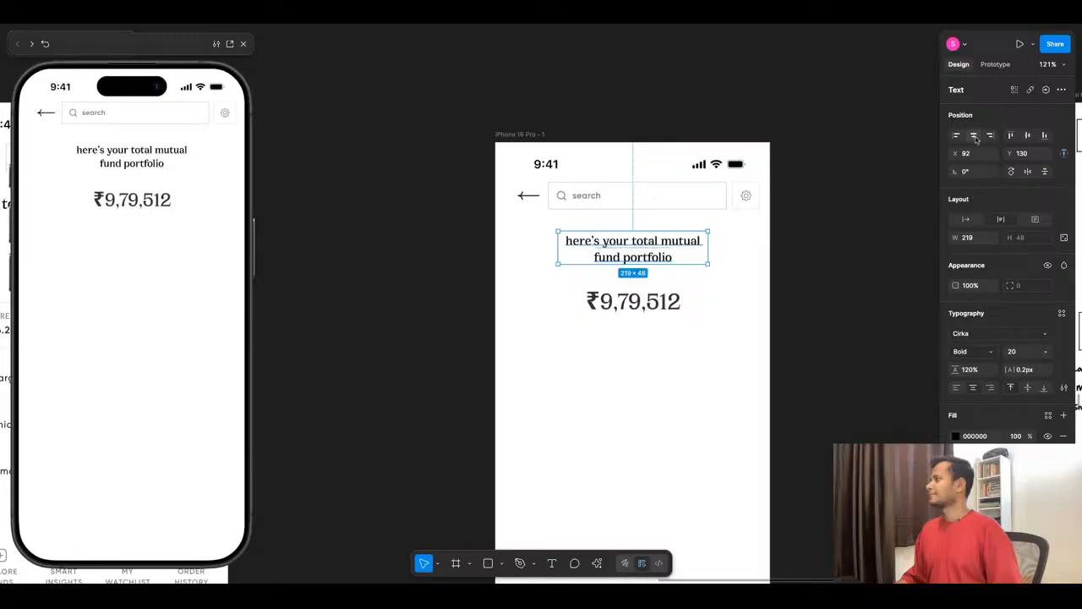
- Set the heading's fill opacity to 80%
{"action": "left_click", "coordinate": [1017, 436]}
{"action": "type", "text": "80"}
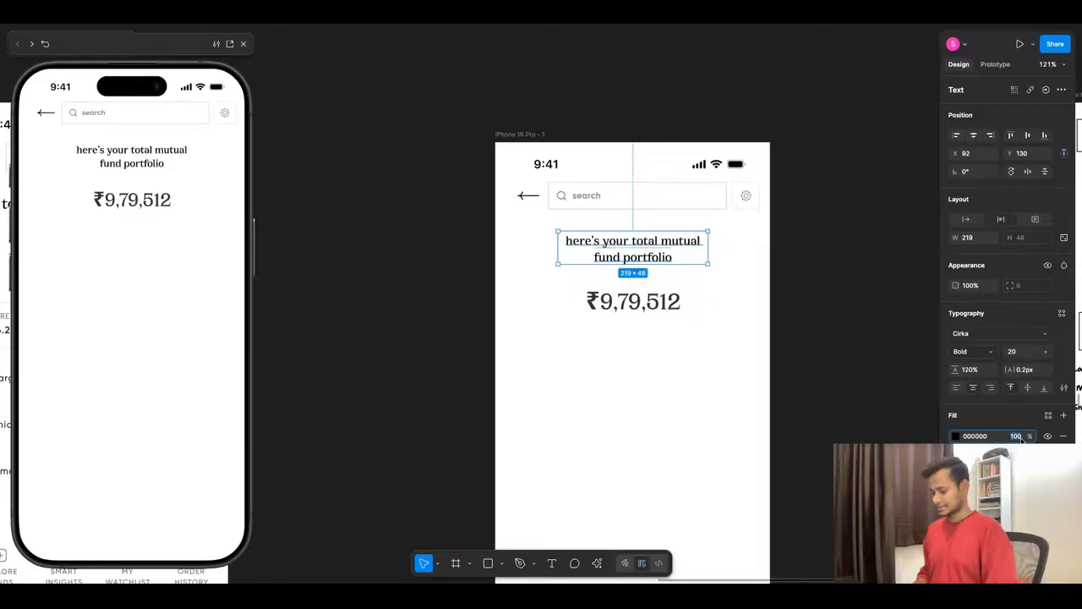
{"action": "key", "text": "Return"}
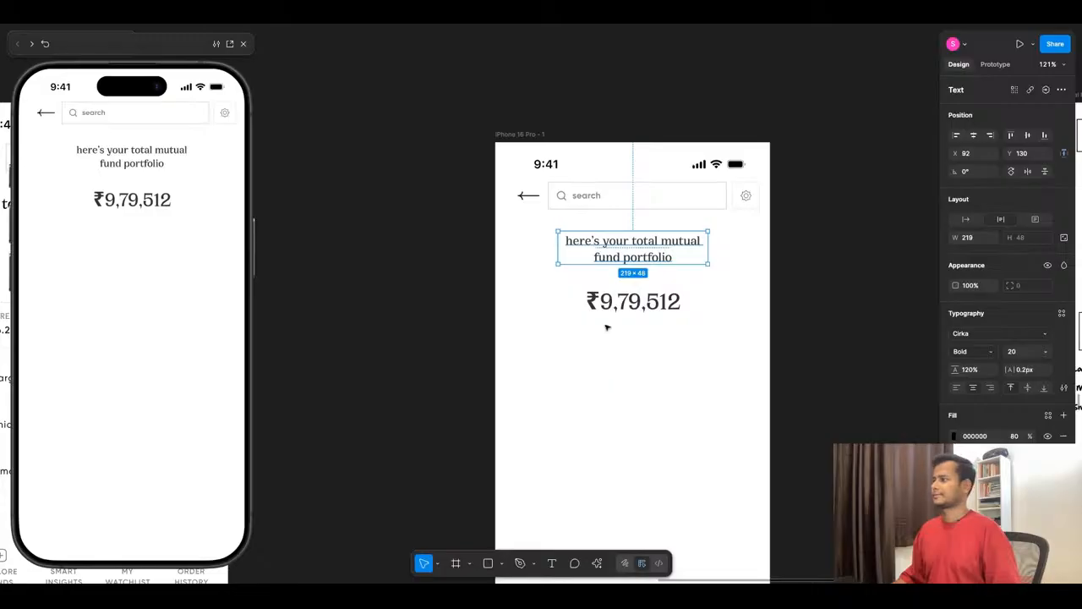
{"action": "key", "text": "Escape"}
- Compare the amount with the one on the Home screen and set the new screen's amount to font size 40
{"action": "scroll", "coordinate": [696, 268], "scroll_direction": "down", "scroll_amount": 5}
{"action": "scroll", "coordinate": [696, 268], "scroll_direction": "up", "scroll_amount": 2}
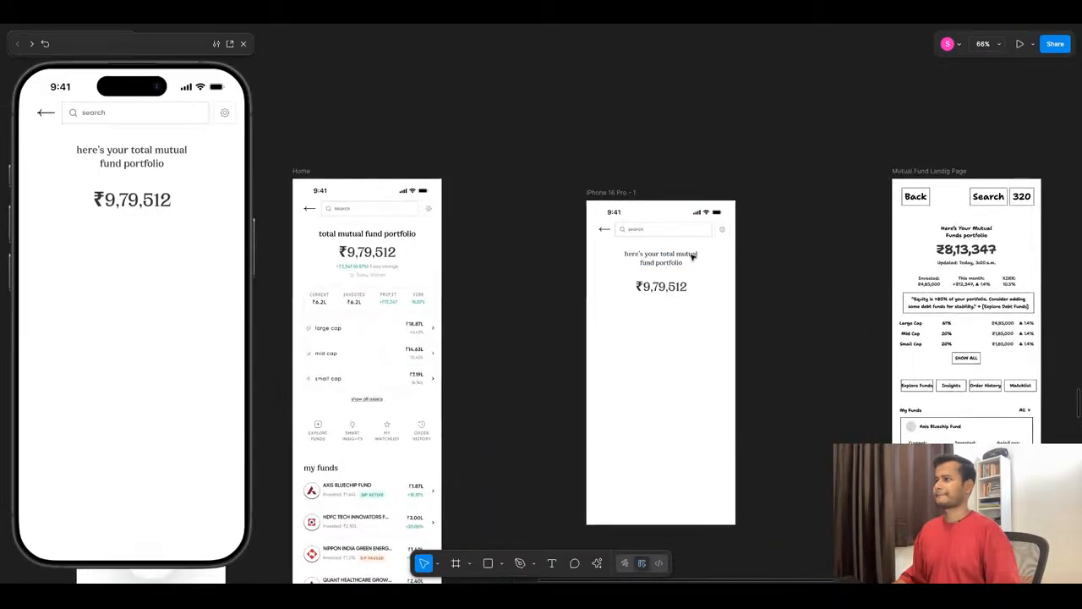
{"action": "scroll", "coordinate": [692, 257], "scroll_direction": "up", "scroll_amount": 1}
{"action": "left_click", "coordinate": [338, 253], "text": "super"}
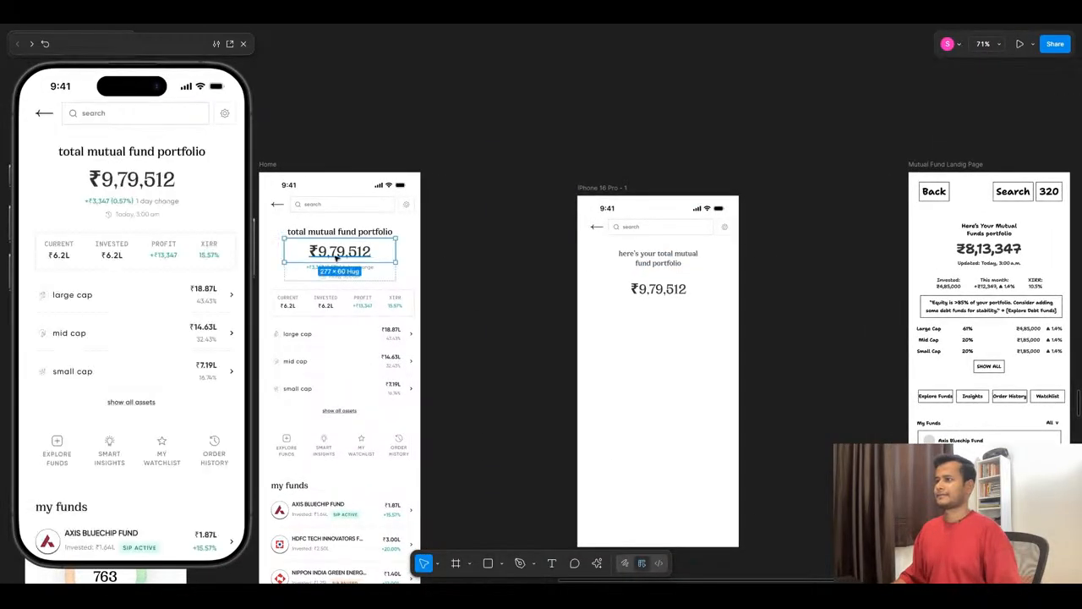
{"action": "left_click", "coordinate": [661, 290], "text": "super"}
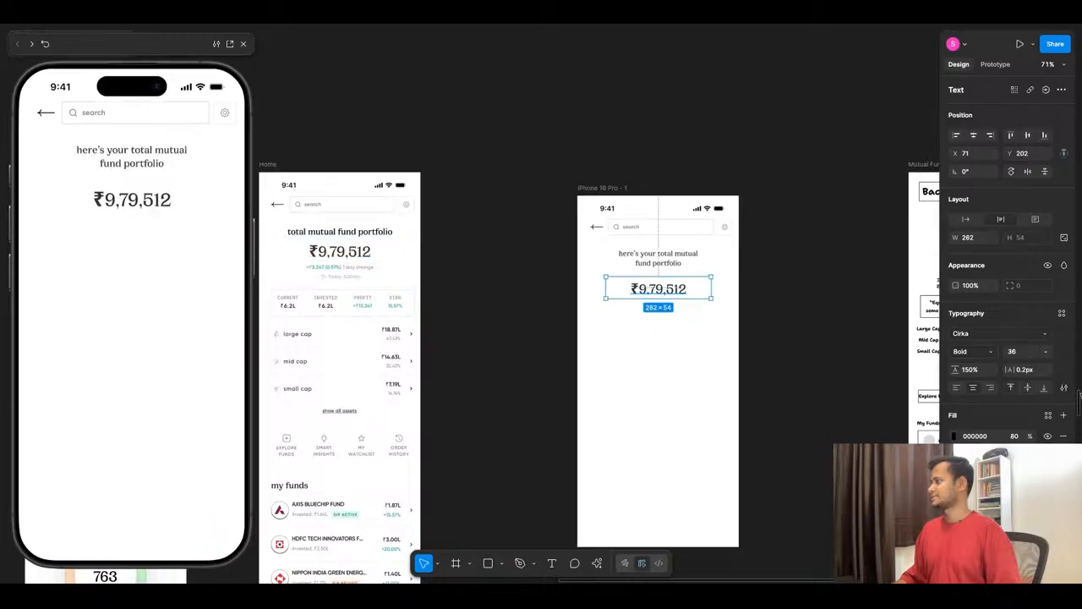
{"action": "left_click", "coordinate": [1045, 351]}
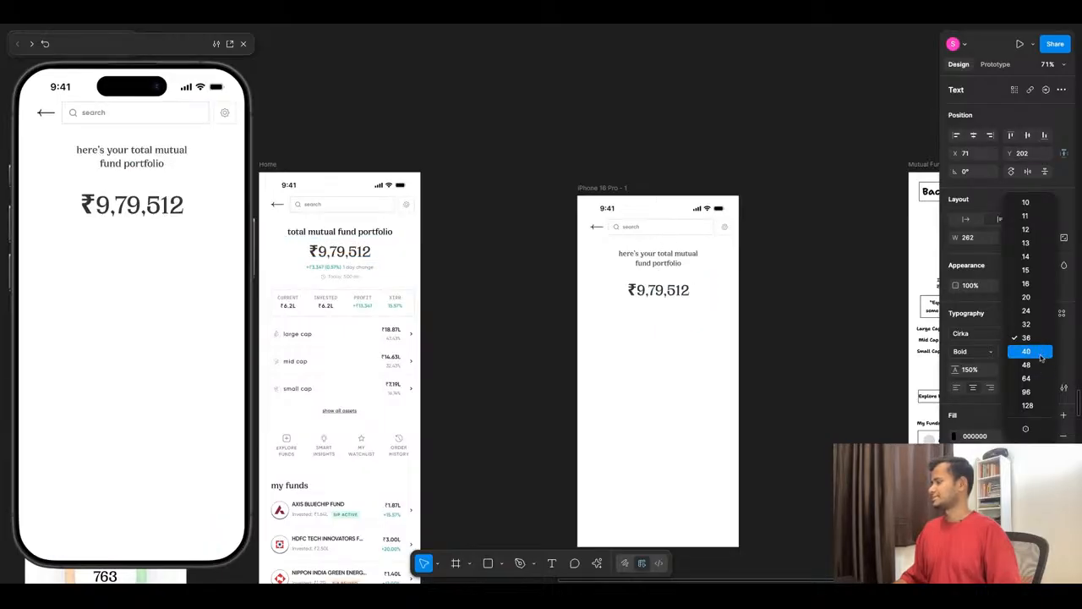
{"action": "left_click", "coordinate": [1027, 365]}
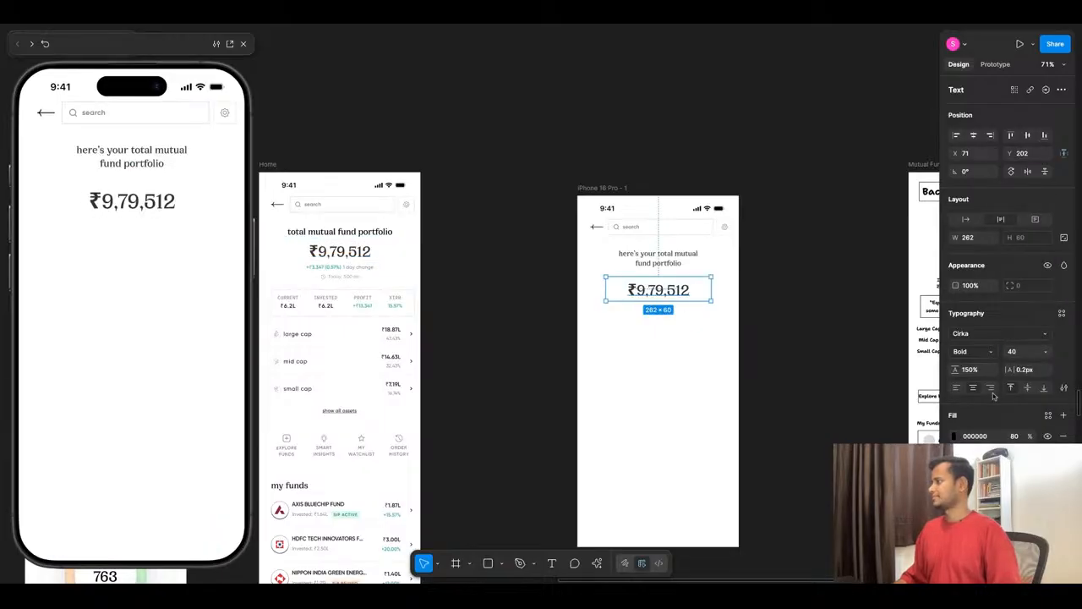
- Apply vertical trim to the amount so its box fits the digits' height, and set its resizing to auto width
{"action": "left_click", "coordinate": [1064, 388]}
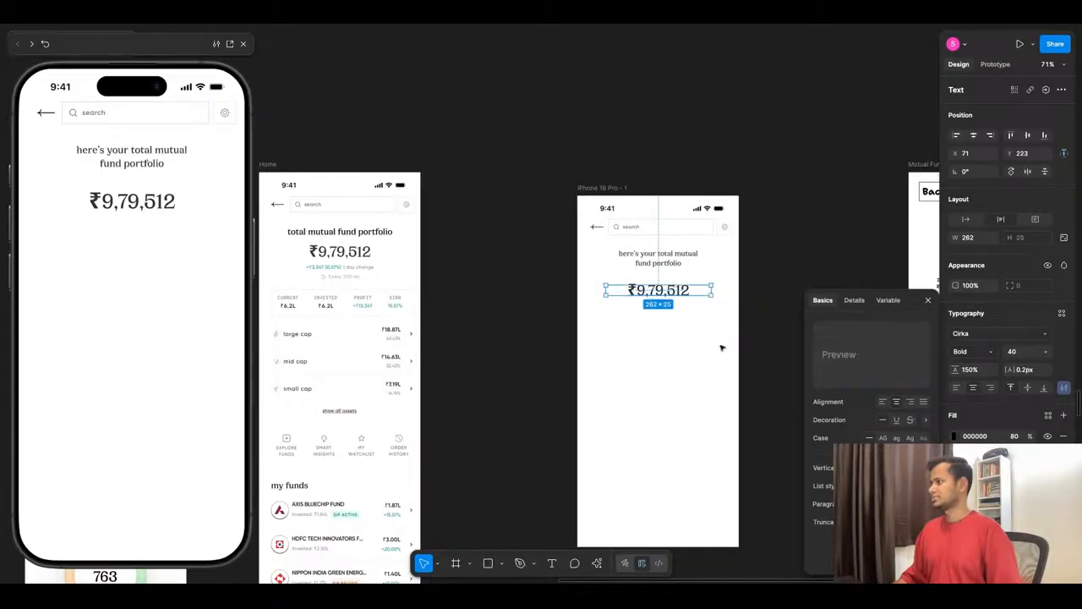
{"action": "scroll", "coordinate": [695, 281], "scroll_direction": "up", "scroll_amount": 5}
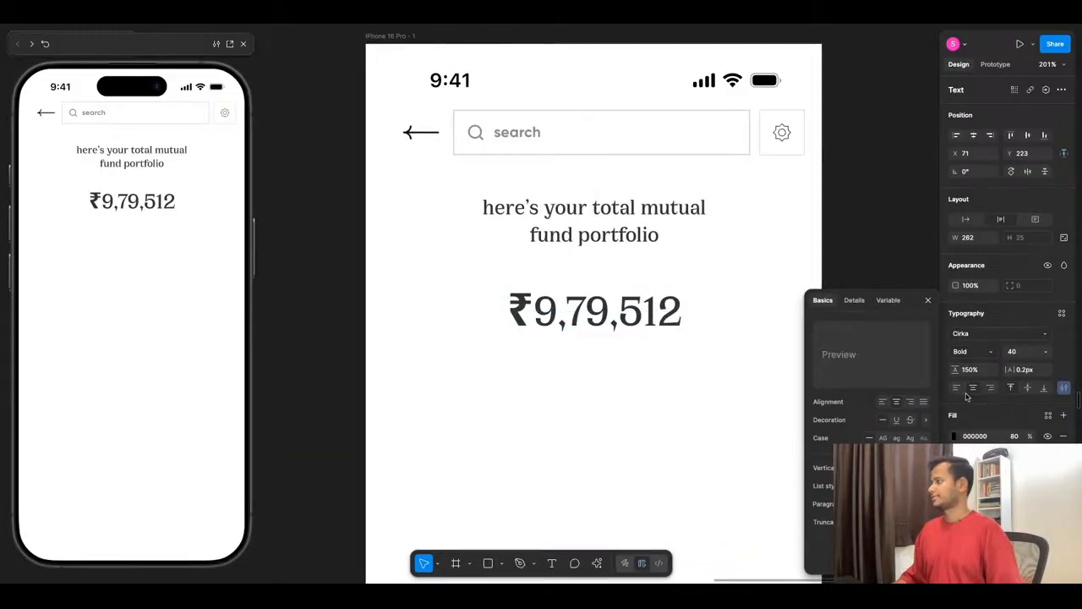
{"action": "left_click", "coordinate": [966, 219]}
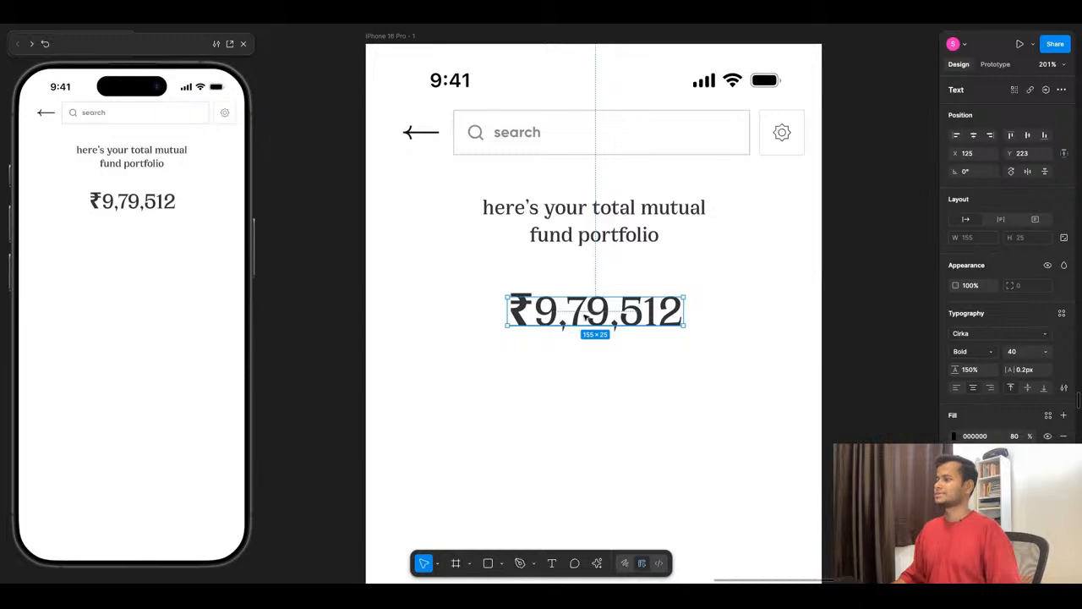
- Move the amount up so that it sits 16 px below the heading
{"action": "left_click_drag", "start_coordinate": [586, 316], "coordinate": [583, 286]}
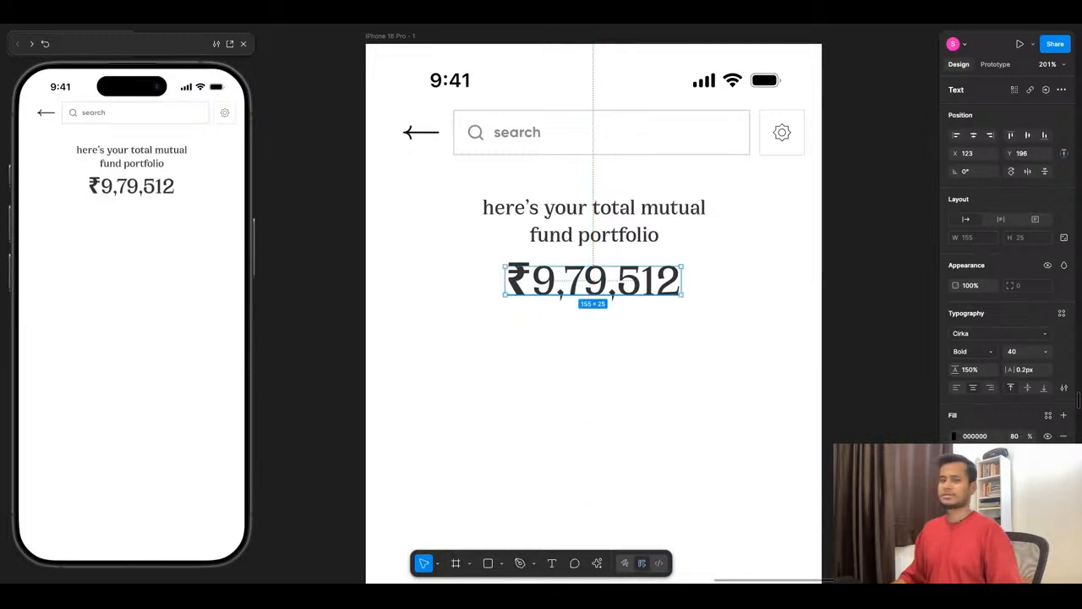
{"action": "key", "text": "alt"}
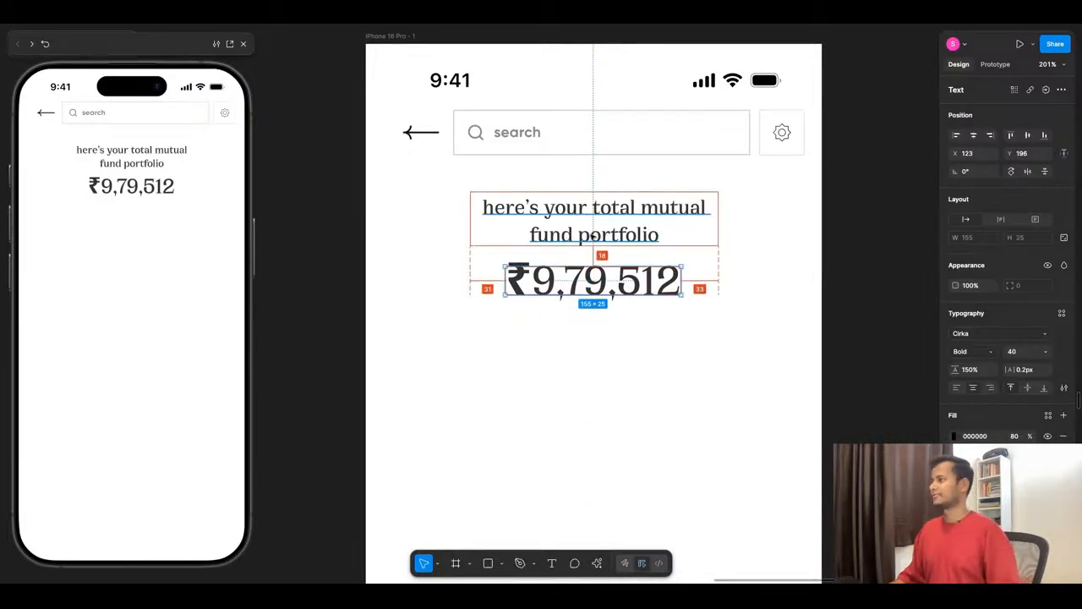
{"action": "key", "text": "Up"}
{"action": "key", "text": "Up"}
{"action": "key", "text": "Up"}
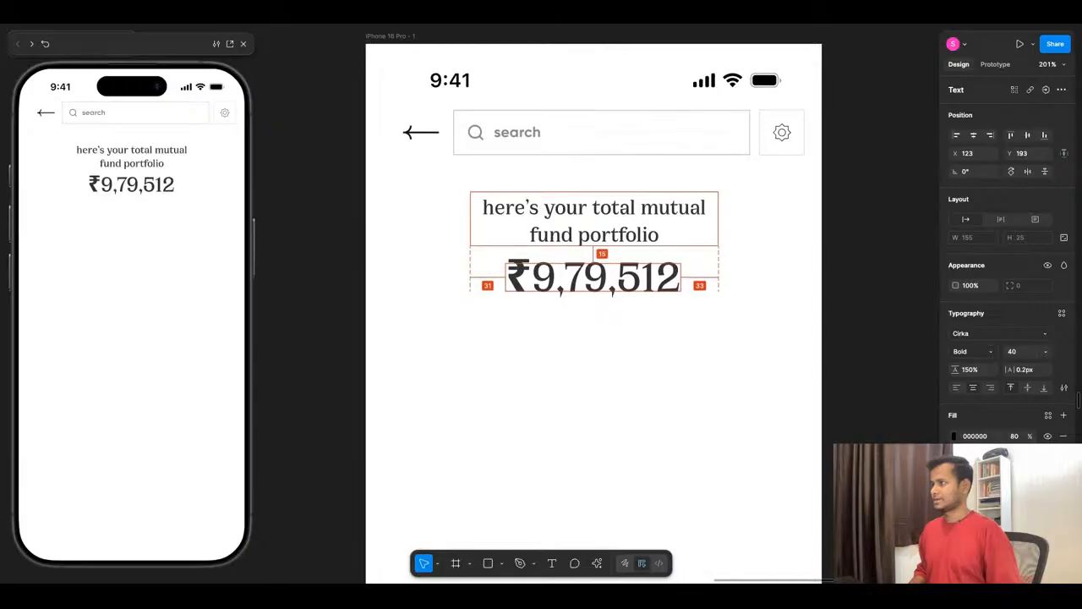
{"action": "key", "text": "Down"}
- Wrap the heading and amount together in a vertical auto layout frame with a gap of 16
{"action": "left_click", "coordinate": [595, 219], "text": "shift"}
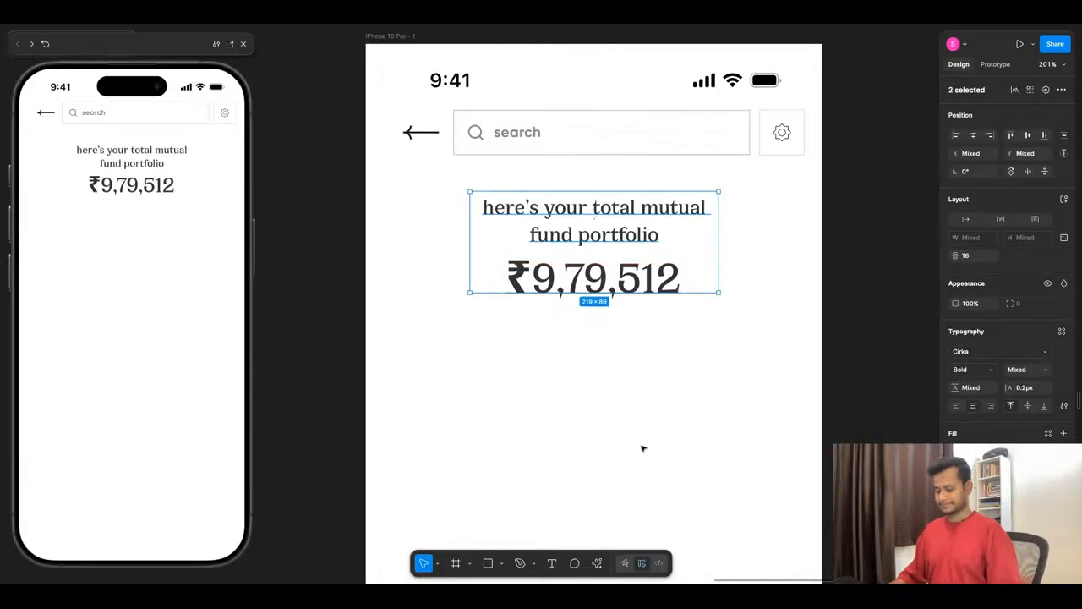
{"action": "key", "text": "shift+a"}
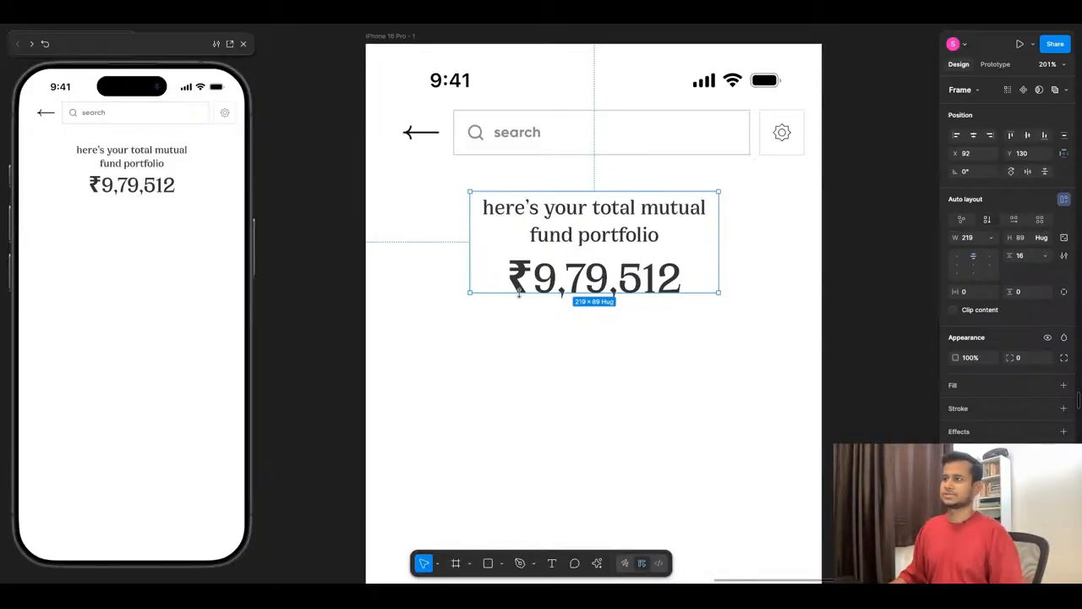
{"action": "left_click", "coordinate": [605, 277]}
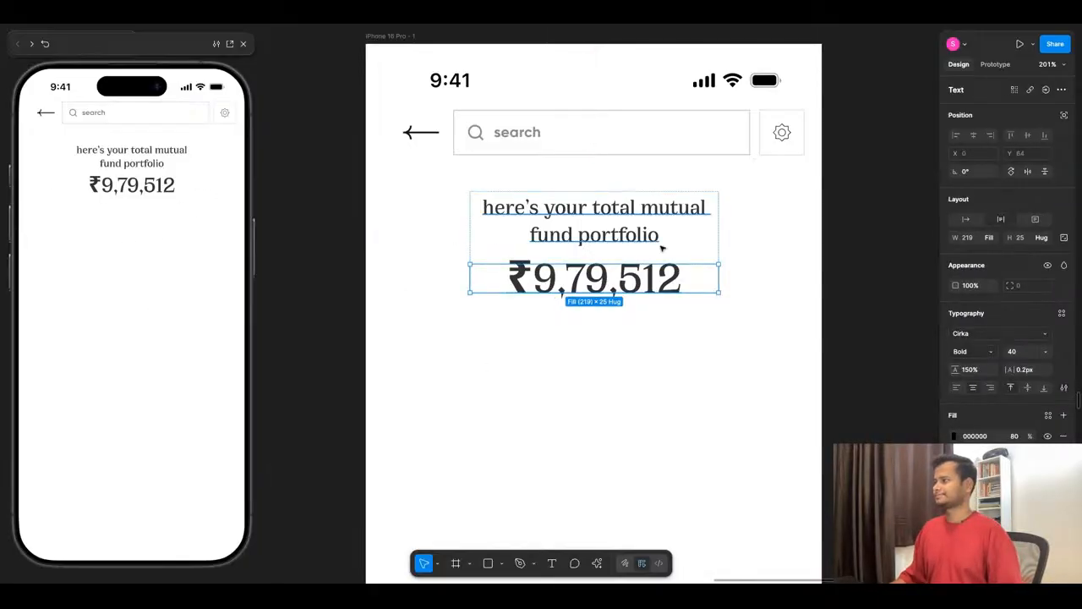
{"action": "scroll", "coordinate": [594, 330], "scroll_direction": "down", "scroll_amount": 5}
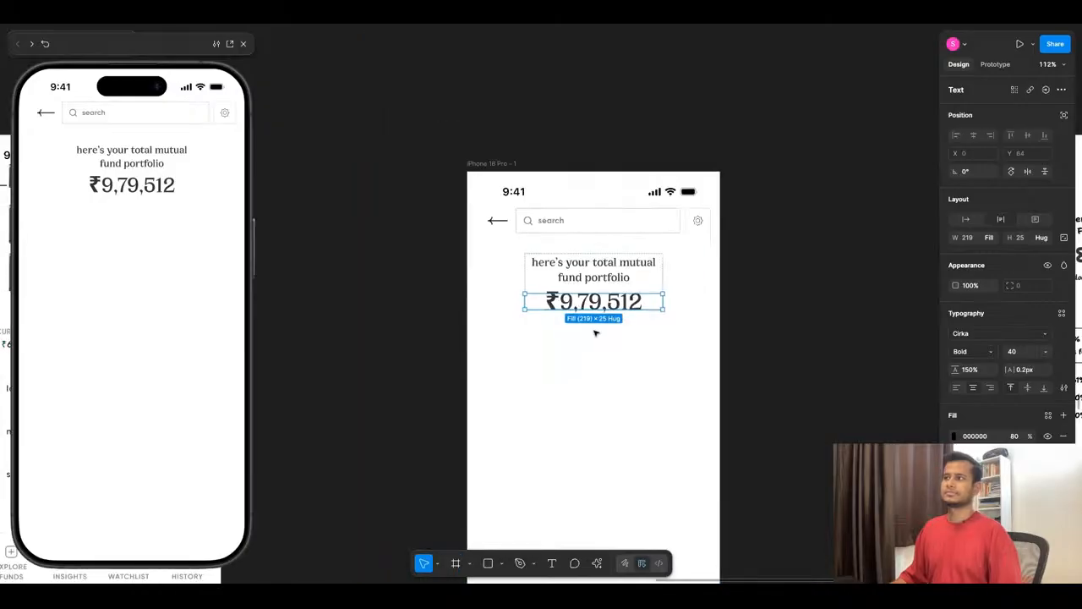
{"action": "scroll", "coordinate": [594, 331], "scroll_direction": "down", "scroll_amount": 5}
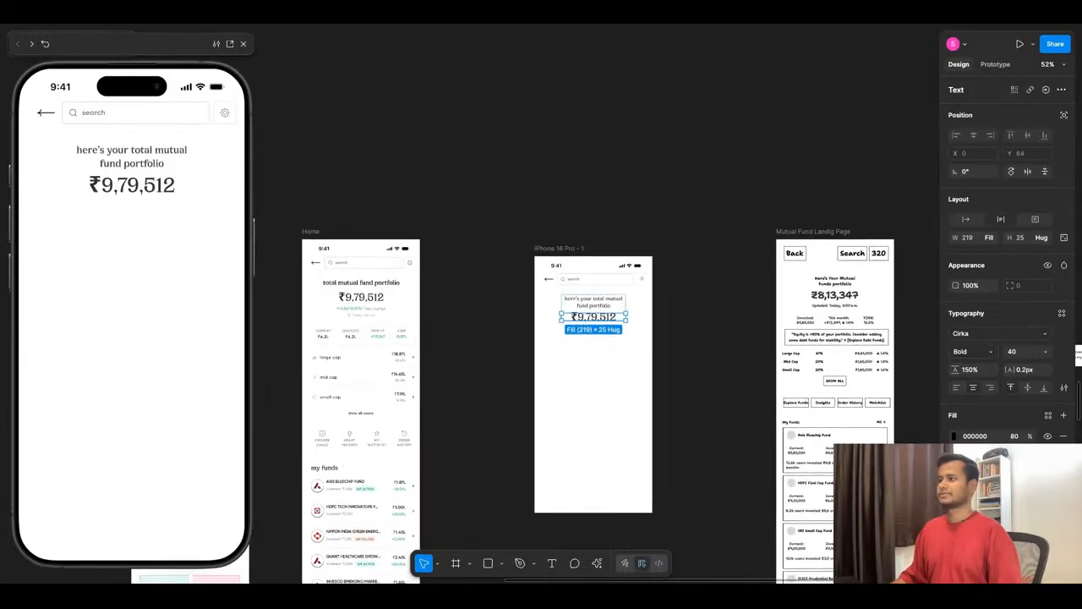
{"action": "key", "text": "Escape"}
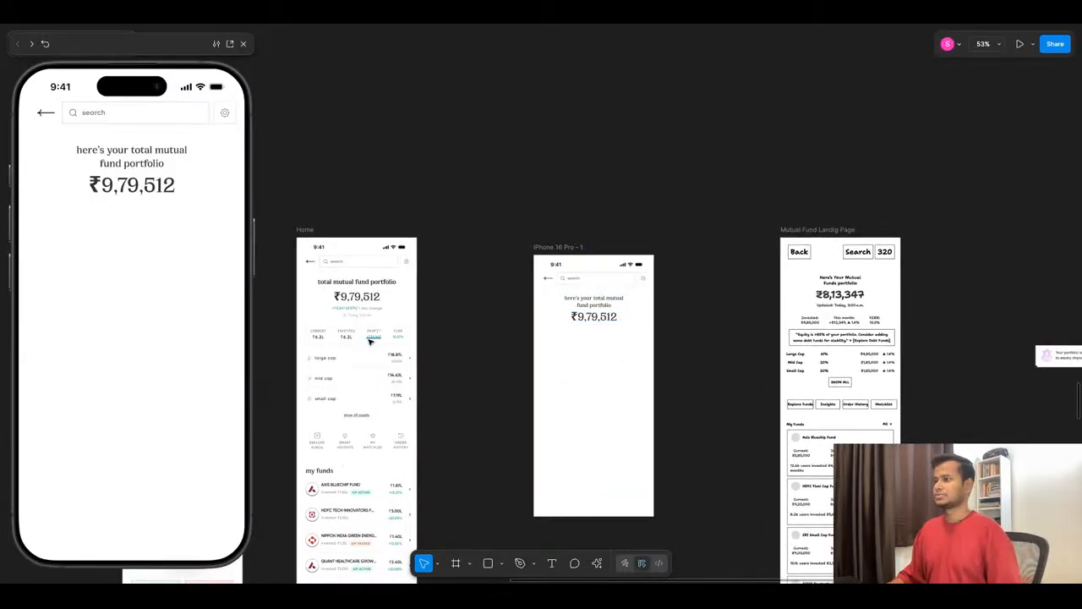
- Copy the green +₹3,347 (0.57%) change text from below the amount on the Home screen
{"action": "scroll", "coordinate": [364, 334], "scroll_direction": "up", "scroll_amount": 10}
{"action": "scroll", "coordinate": [357, 291], "scroll_direction": "down", "scroll_amount": 5}
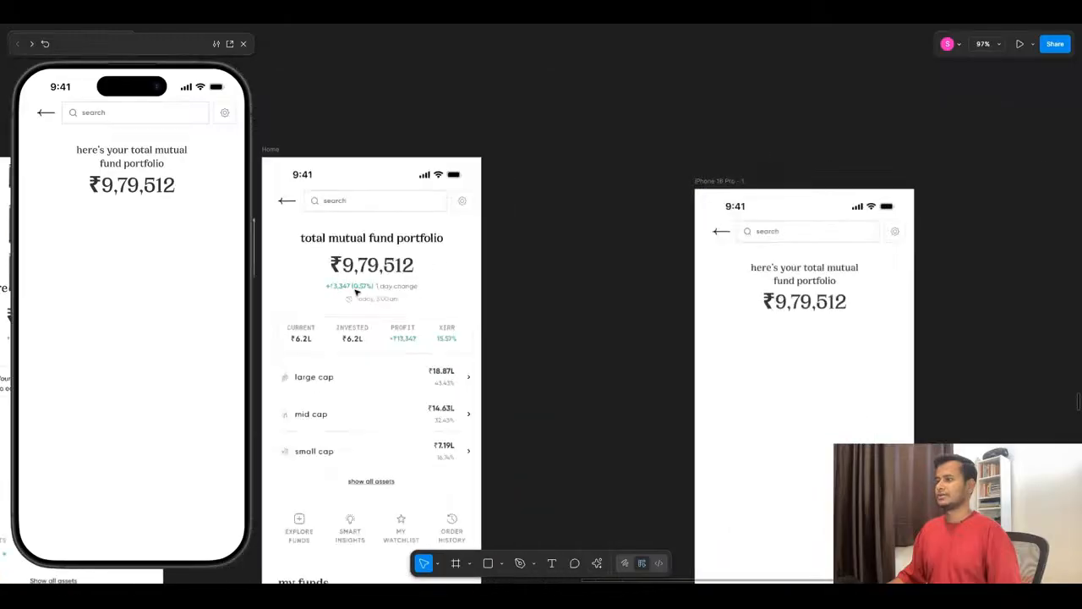
{"action": "scroll", "coordinate": [863, 322], "scroll_direction": "up", "scroll_amount": 5}
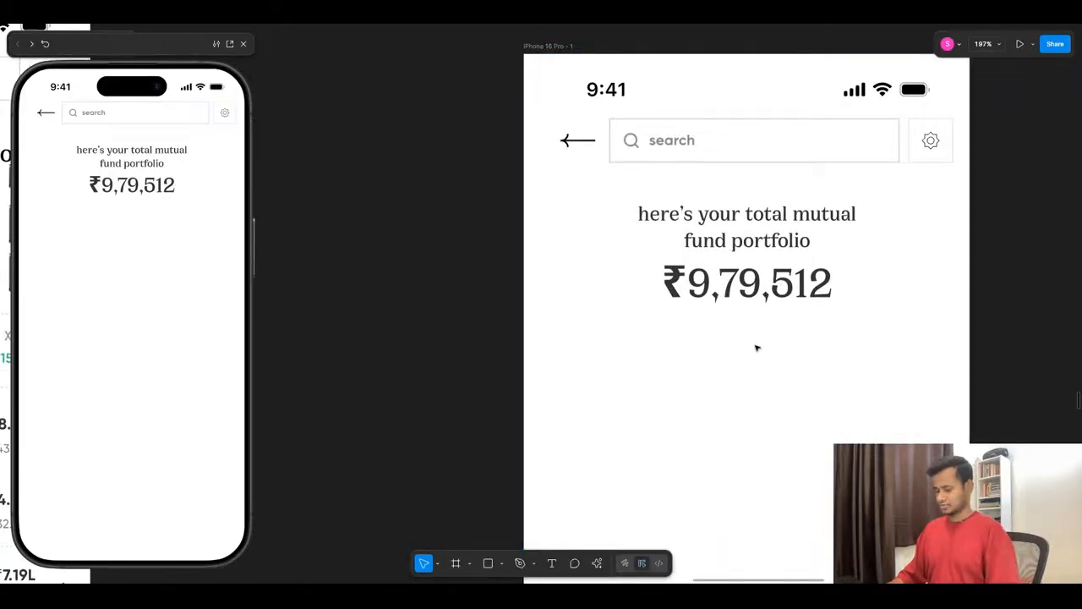
{"action": "key", "text": "t"}
{"action": "left_click", "coordinate": [652, 330]}
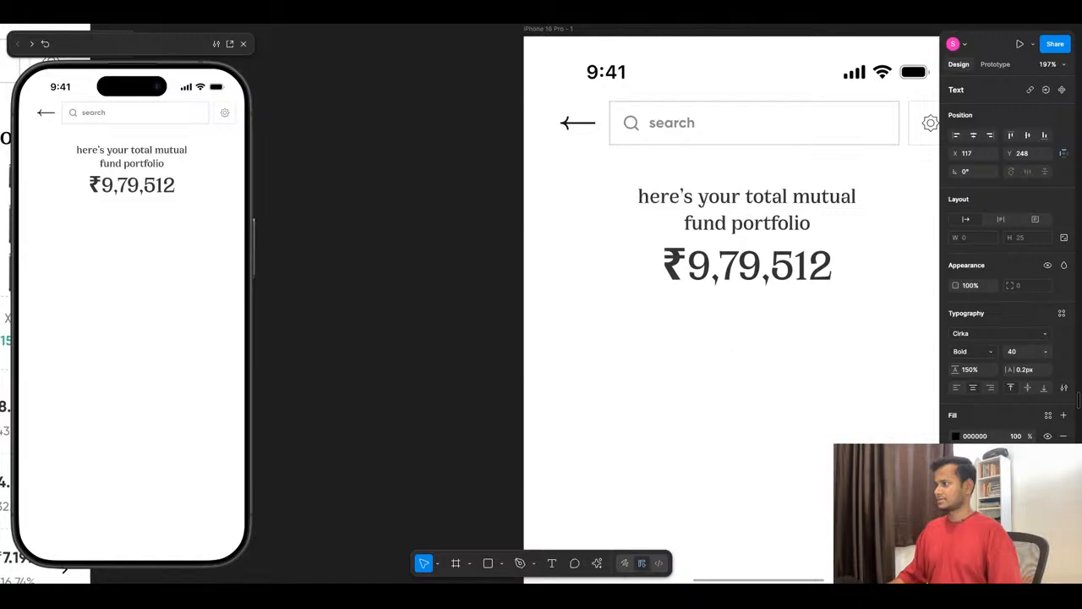
{"action": "scroll", "coordinate": [728, 350], "scroll_direction": "down", "scroll_amount": 5}
{"action": "scroll", "coordinate": [464, 308], "scroll_direction": "up", "scroll_amount": 3}
{"action": "double_click", "coordinate": [417, 314]}
{"action": "key", "text": "ctrl+c"}
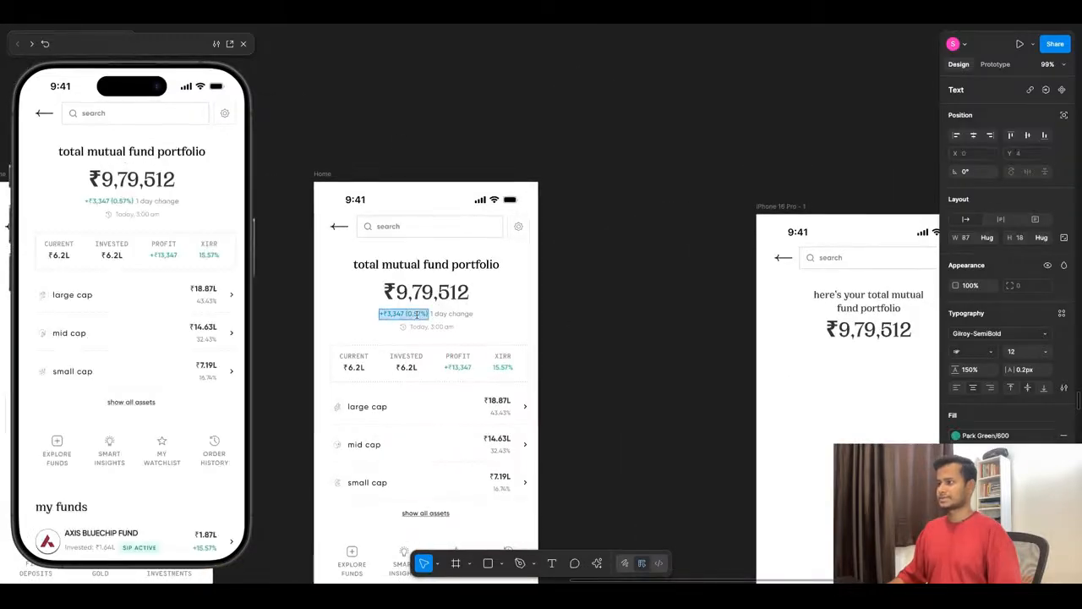
- Paste the +₹3,347 (0.57%) text as a new text layer below the amount and position it at X 109, Y 237
{"action": "scroll", "coordinate": [813, 348], "scroll_direction": "up", "scroll_amount": 5}
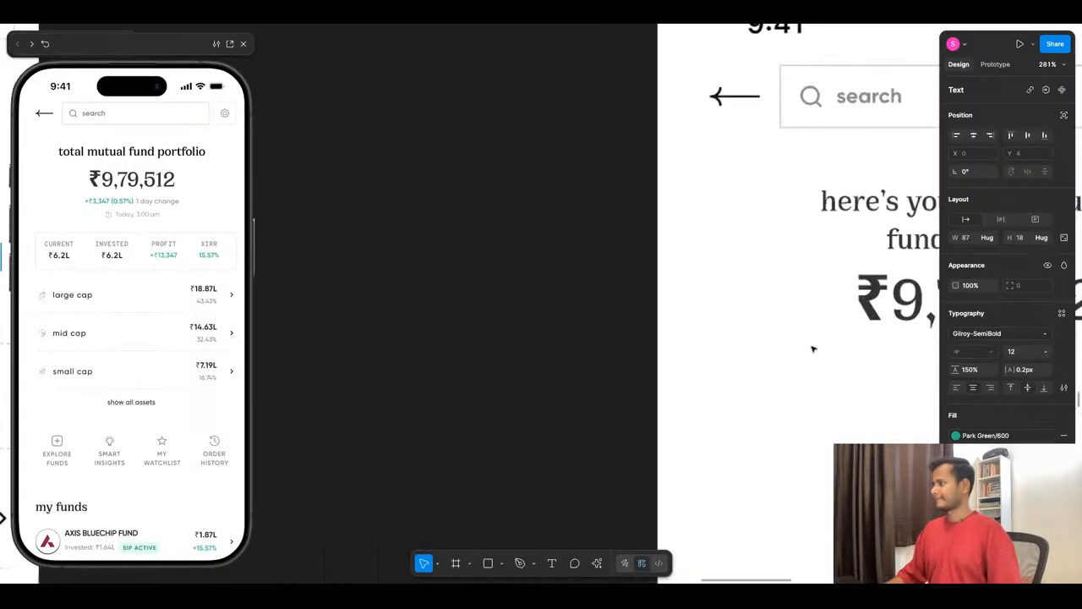
{"action": "scroll", "coordinate": [800, 410], "scroll_direction": "down", "scroll_amount": 3}
{"action": "scroll", "coordinate": [729, 341], "scroll_direction": "up", "scroll_amount": 4}
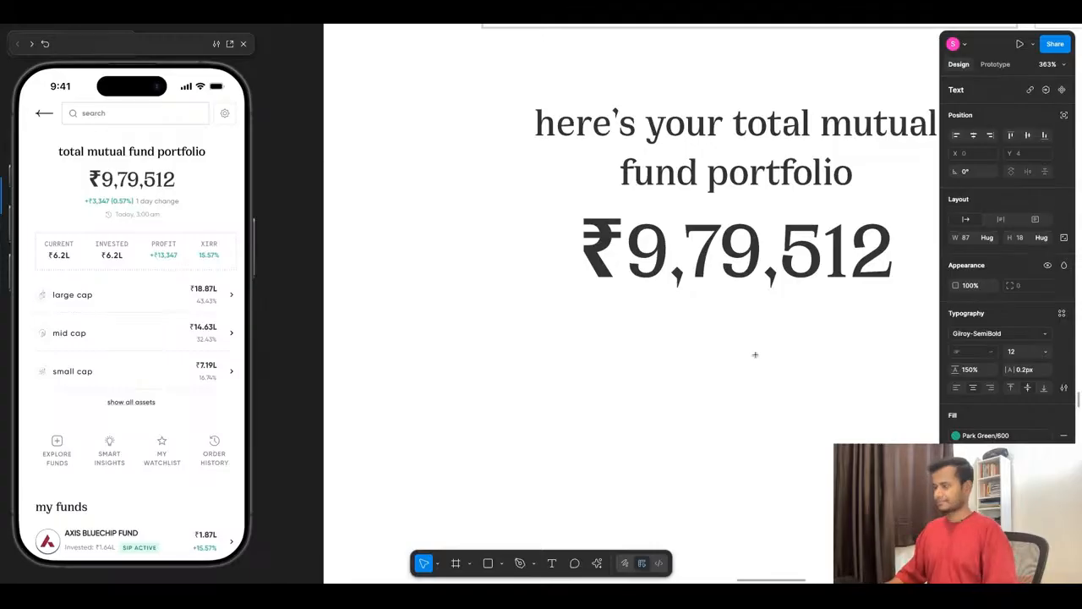
{"action": "key", "text": "t"}
{"action": "left_click", "coordinate": [543, 315]}
{"action": "key", "text": "ctrl+v"}
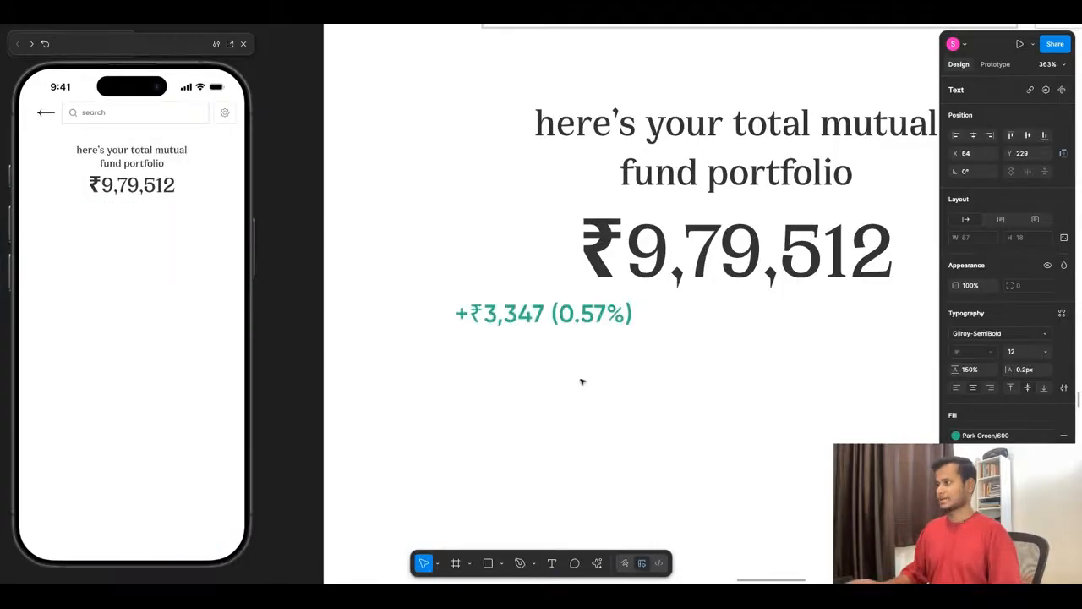
{"action": "key", "text": "Escape"}
{"action": "mouse_move", "coordinate": [571, 322]}
{"action": "left_mouse_down"}
{"action": "mouse_move", "coordinate": [608, 356]}
{"action": "mouse_move", "coordinate": [654, 345]}
{"action": "mouse_move", "coordinate": [579, 316]}
{"action": "left_mouse_up"}
{"action": "scroll", "coordinate": [570, 341], "scroll_direction": "down", "scroll_amount": 3}
{"action": "scroll", "coordinate": [651, 346], "scroll_direction": "up", "scroll_amount": 1}
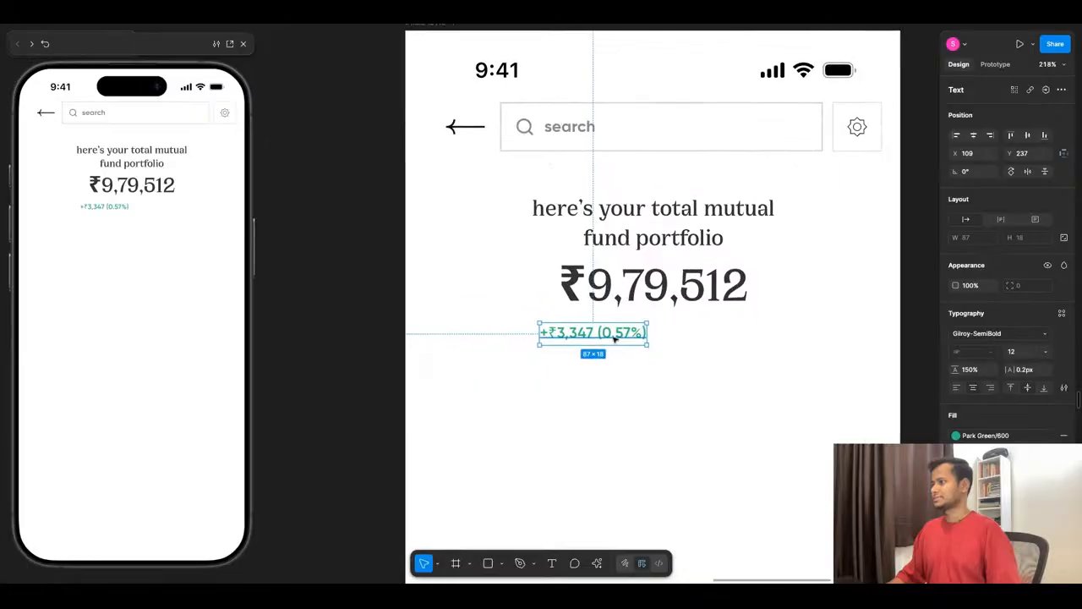
- Duplicate the green change text 5 px to its right and wrap both copies in a horizontal auto layout frame with a gap of 5
{"action": "key", "text": "ctrl+d"}
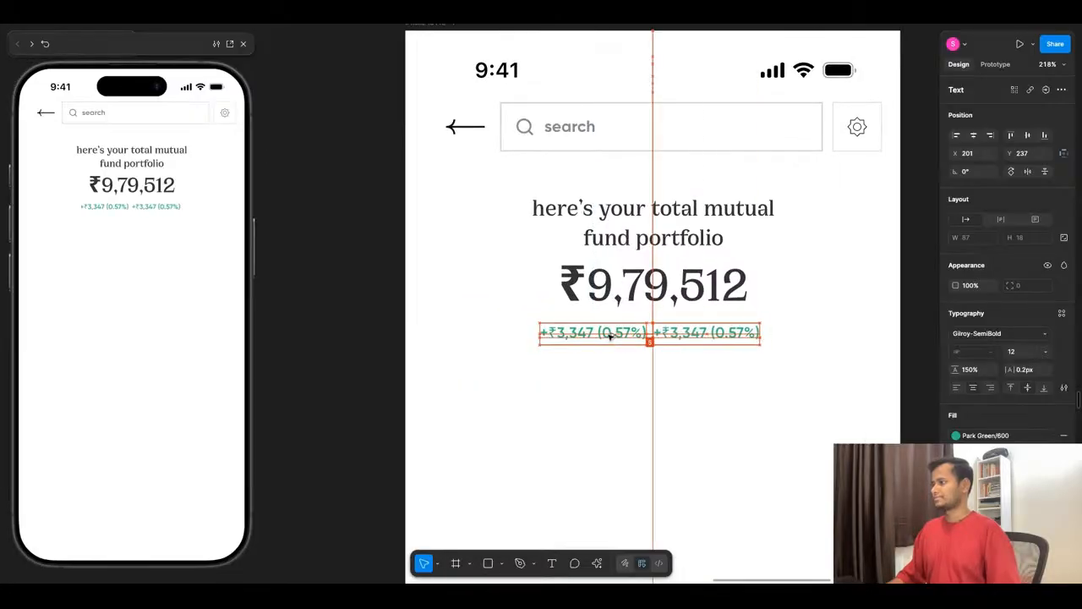
{"action": "left_click", "coordinate": [626, 333], "text": "shift"}
{"action": "key", "text": "shift+a"}
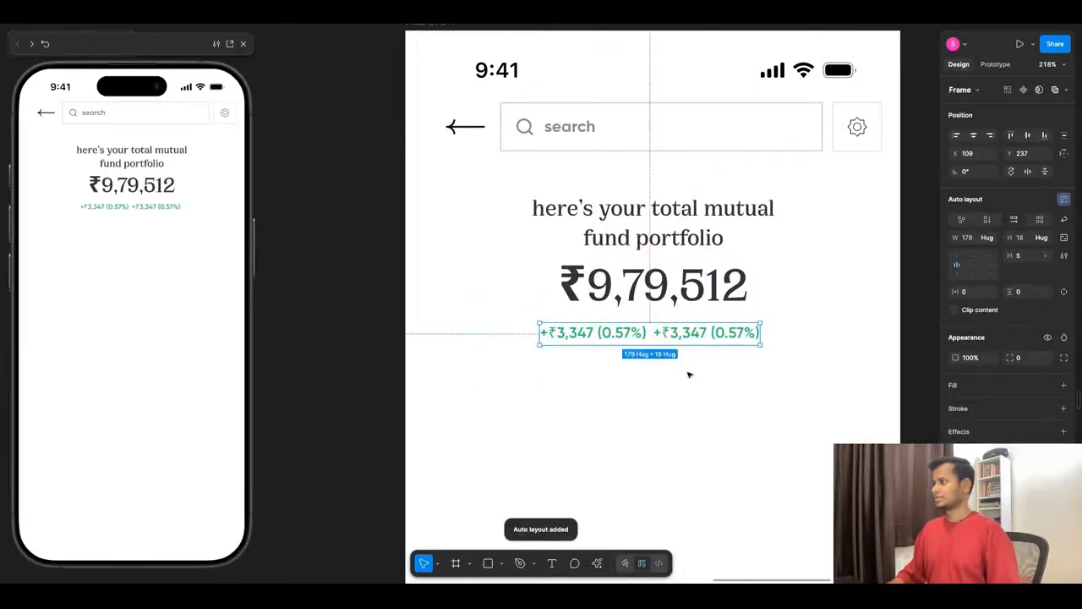
- Copy the grey "1 day change" text from the Home screen and paste it over the duplicated +₹3,347 (0.57%) text
{"action": "scroll", "coordinate": [718, 342], "scroll_direction": "down", "scroll_amount": 4}
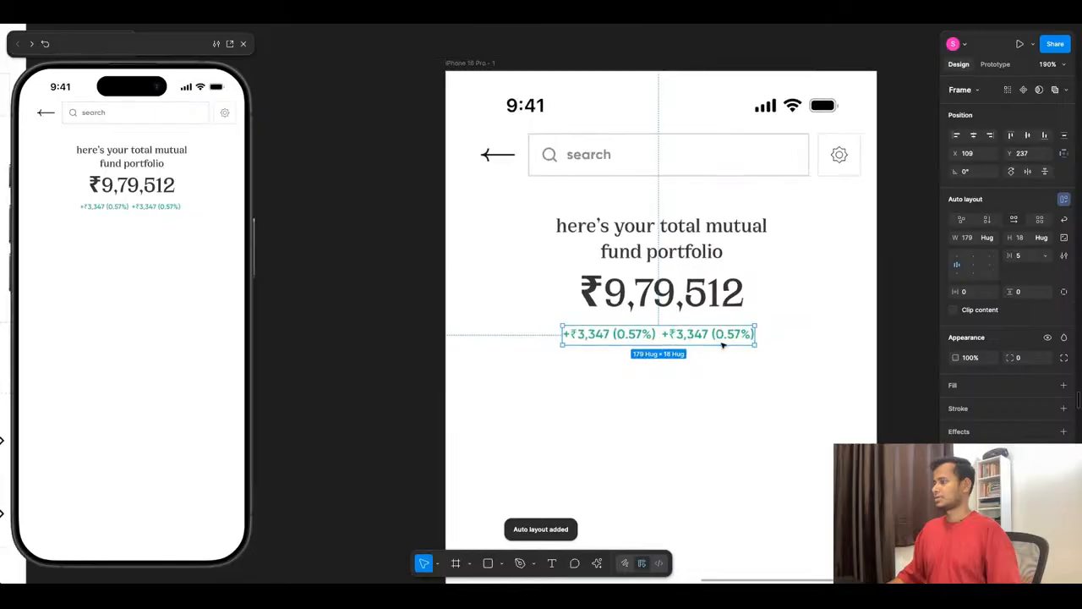
{"action": "scroll", "coordinate": [718, 341], "scroll_direction": "down", "scroll_amount": 3}
{"action": "scroll", "coordinate": [351, 303], "scroll_direction": "up", "scroll_amount": 5}
{"action": "double_click", "coordinate": [339, 311]}
{"action": "key", "text": "ctrl+c"}
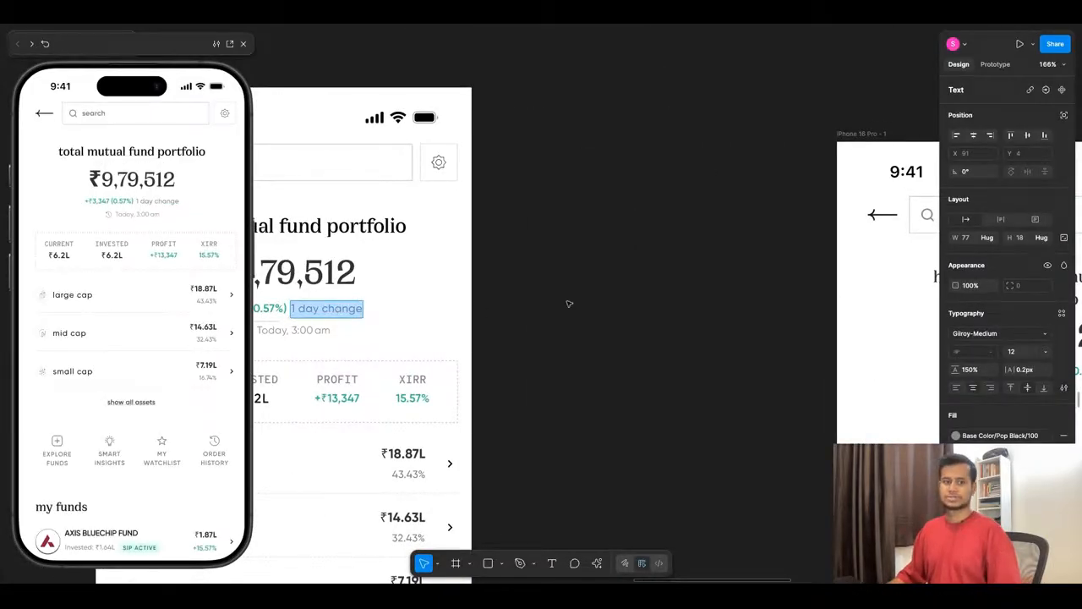
{"action": "scroll", "coordinate": [569, 304], "scroll_direction": "down", "scroll_amount": 4}
{"action": "scroll", "coordinate": [803, 300], "scroll_direction": "up", "scroll_amount": 6}
{"action": "double_click", "coordinate": [641, 346]}
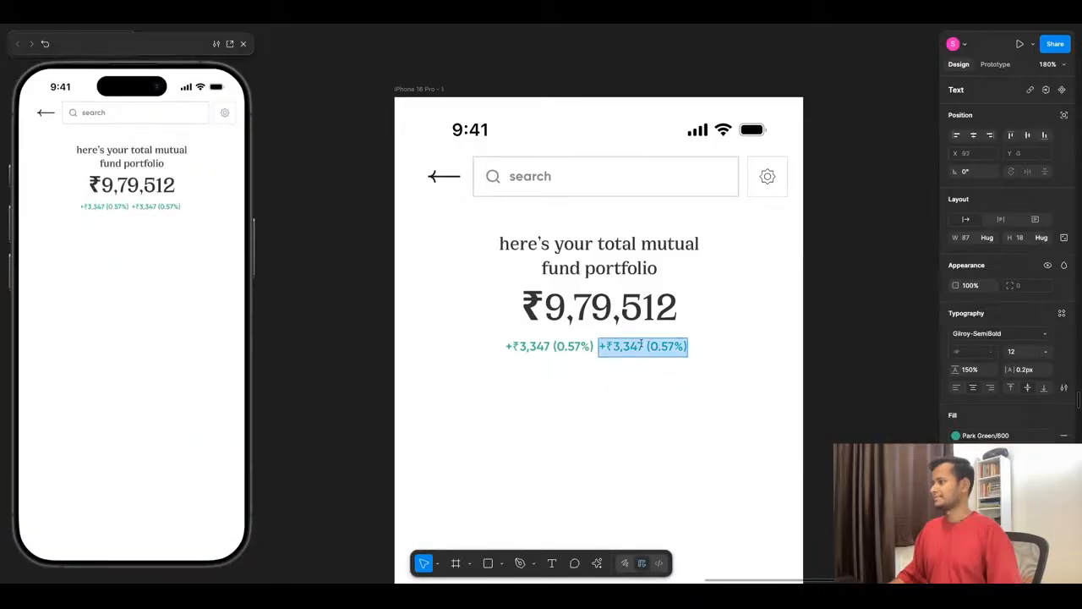
{"action": "key", "text": "ctrl+v"}
{"action": "key", "text": "Escape"}
{"action": "key", "text": "Escape"}
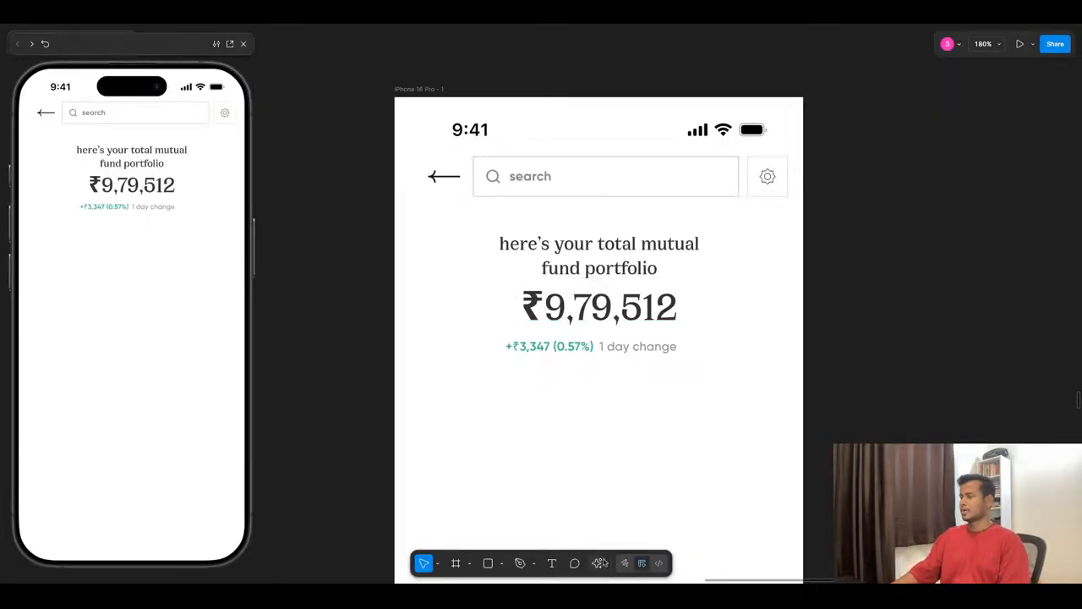
- Run the Iconify plugin, search it for "filter" and browse the icons for a suitable sort symbol
{"action": "key", "text": "ctrl+k"}
{"action": "left_click", "coordinate": [512, 378]}
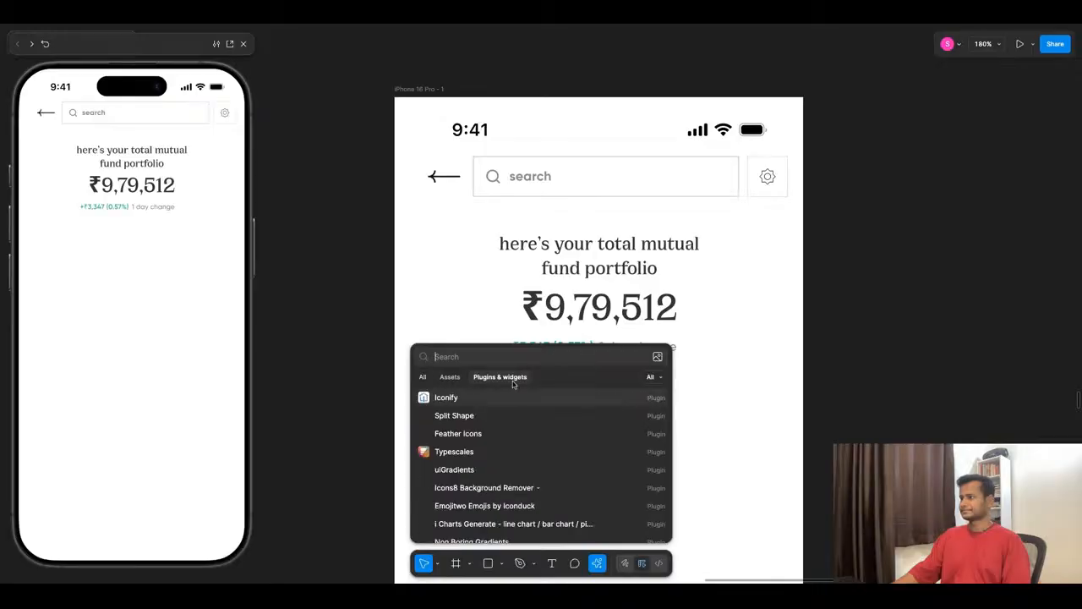
{"action": "left_click", "coordinate": [505, 399]}
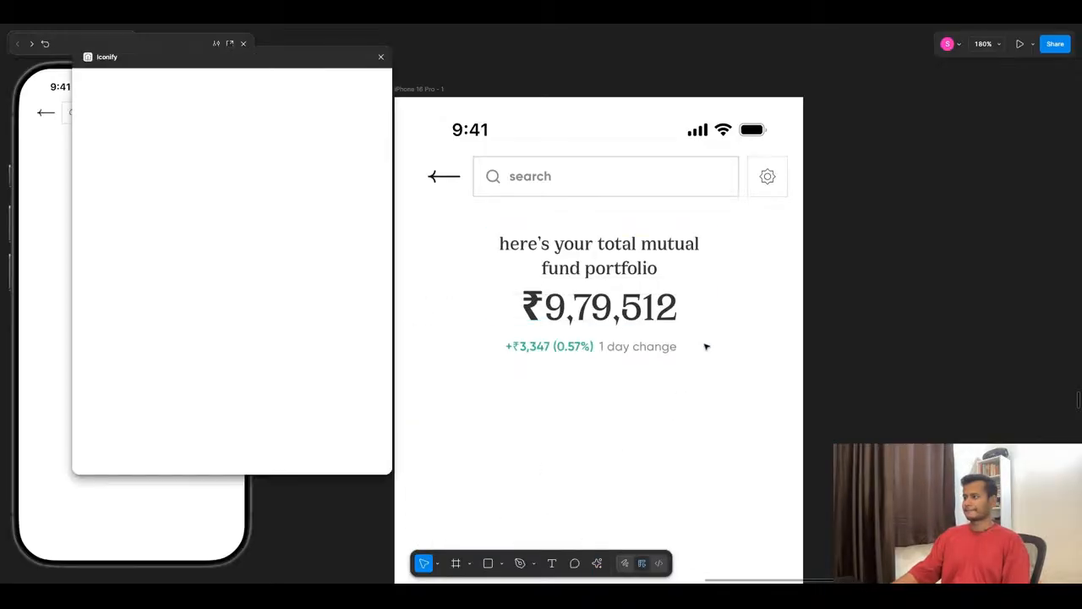
{"action": "left_click", "coordinate": [180, 101]}
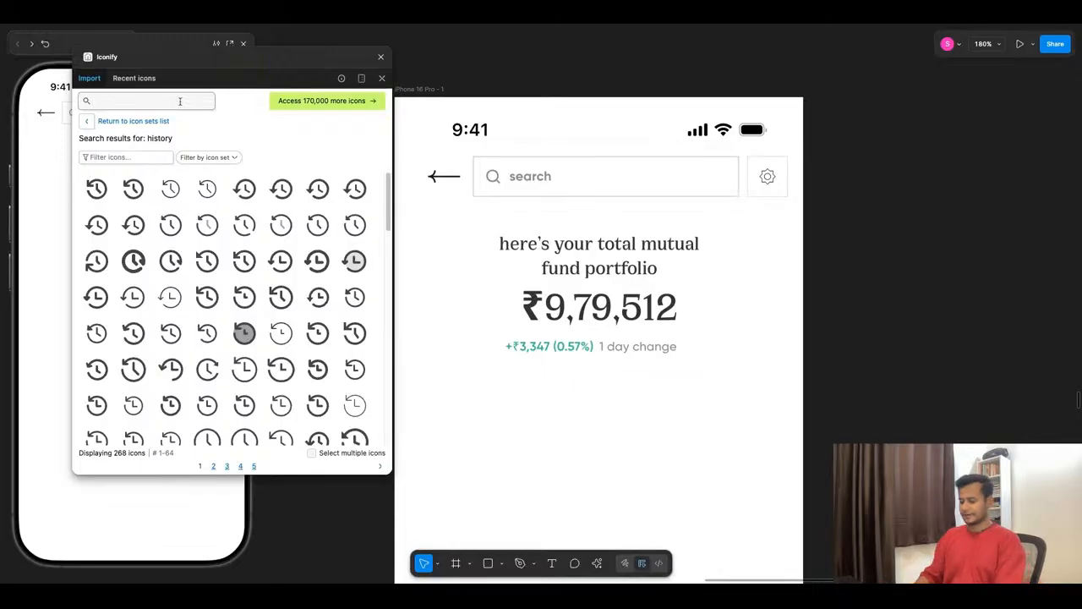
{"action": "type", "text": "fi"}
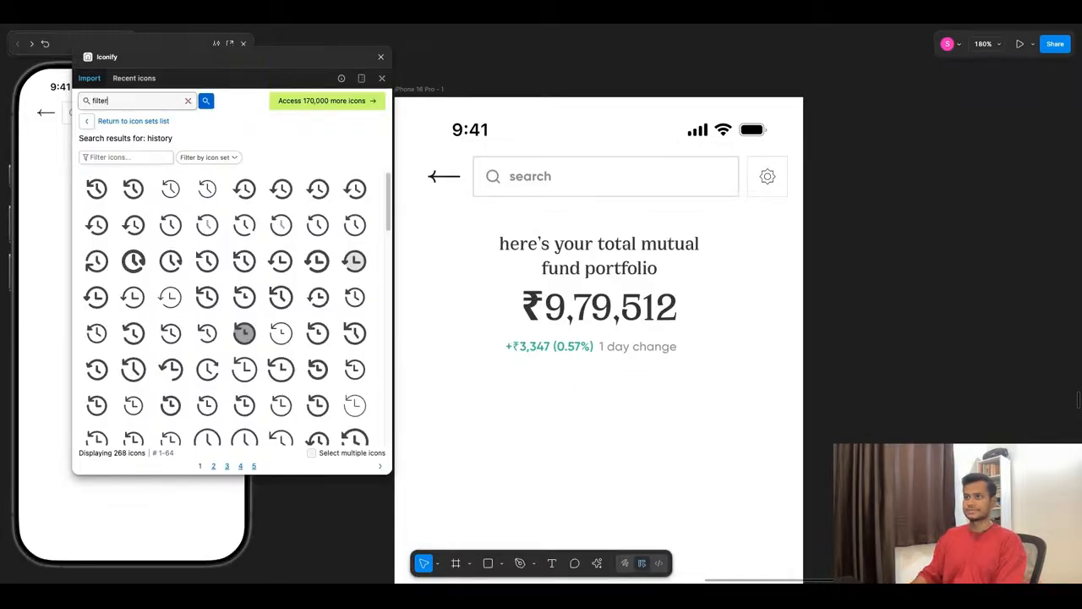
{"action": "type", "text": "lter"}
{"action": "key", "text": "Return"}
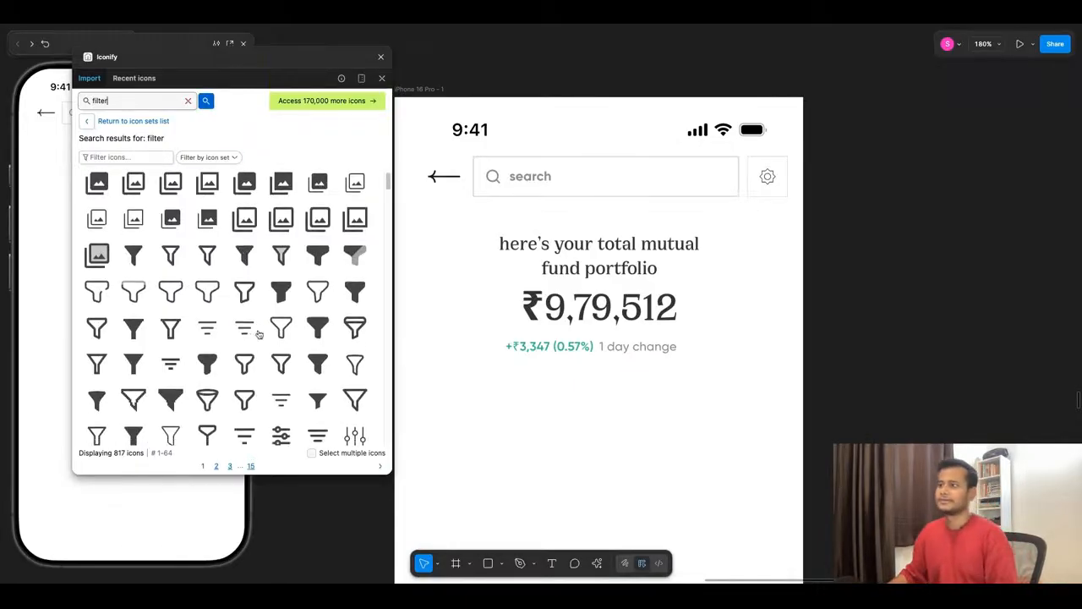
{"action": "scroll", "coordinate": [259, 334], "scroll_direction": "down", "scroll_amount": 10}
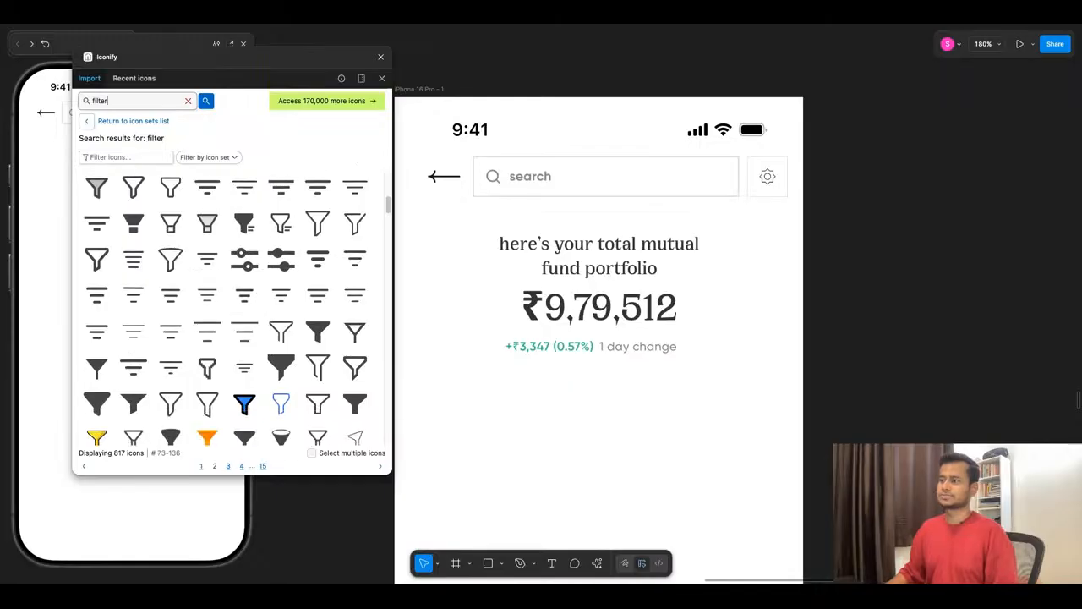
{"action": "scroll", "coordinate": [259, 334], "scroll_direction": "down", "scroll_amount": 5}
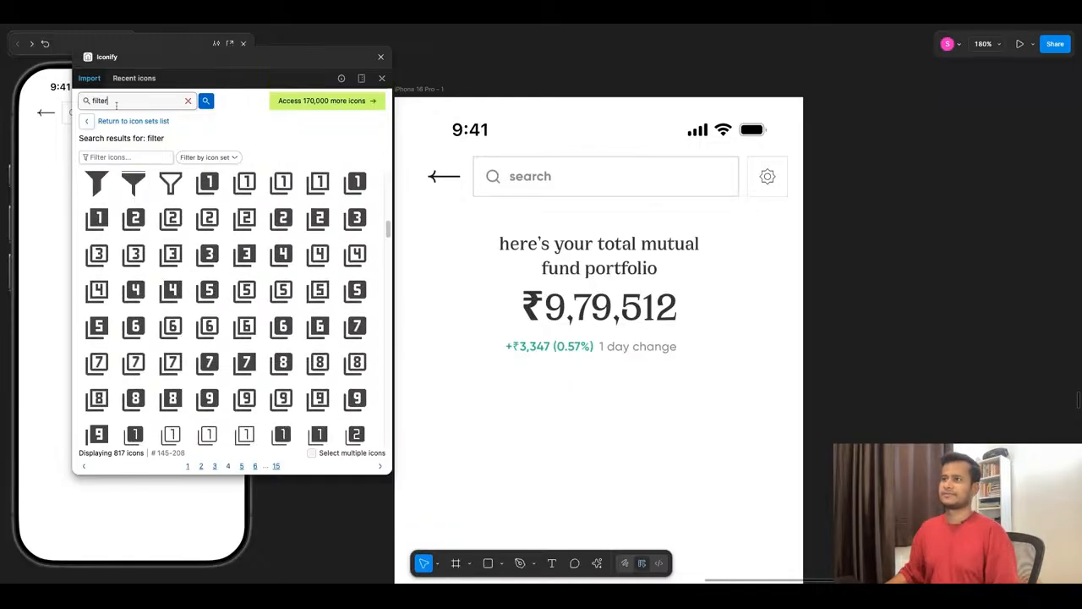
- Search Iconify for "chevron filter"
{"action": "type", "text": "chevron"}
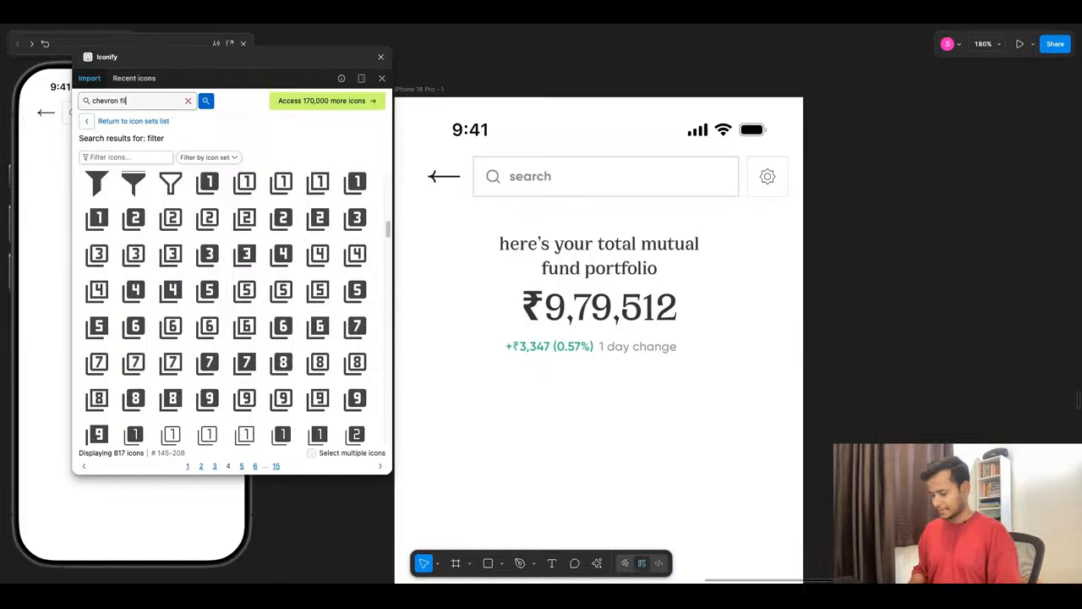
{"action": "type", "text": " filter"}
{"action": "key", "text": "Return"}
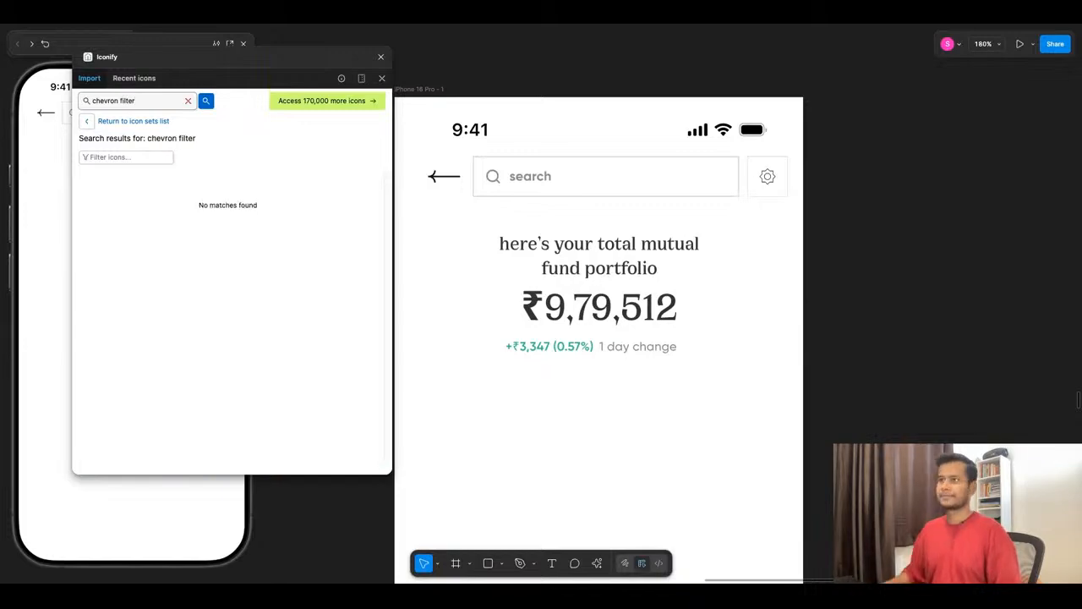
- Replace the Iconify search term with "two arrow" and run the search
{"action": "double_click", "coordinate": [121, 101]}
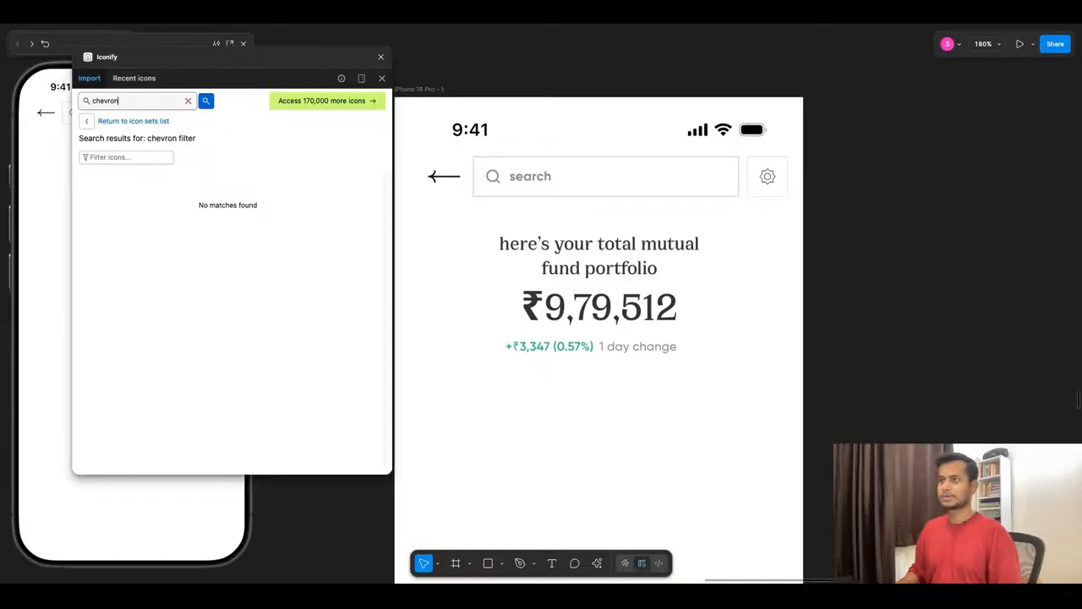
{"action": "key", "text": "BackSpace"}
{"action": "key", "text": "BackSpace"}
{"action": "key", "text": "BackSpace"}
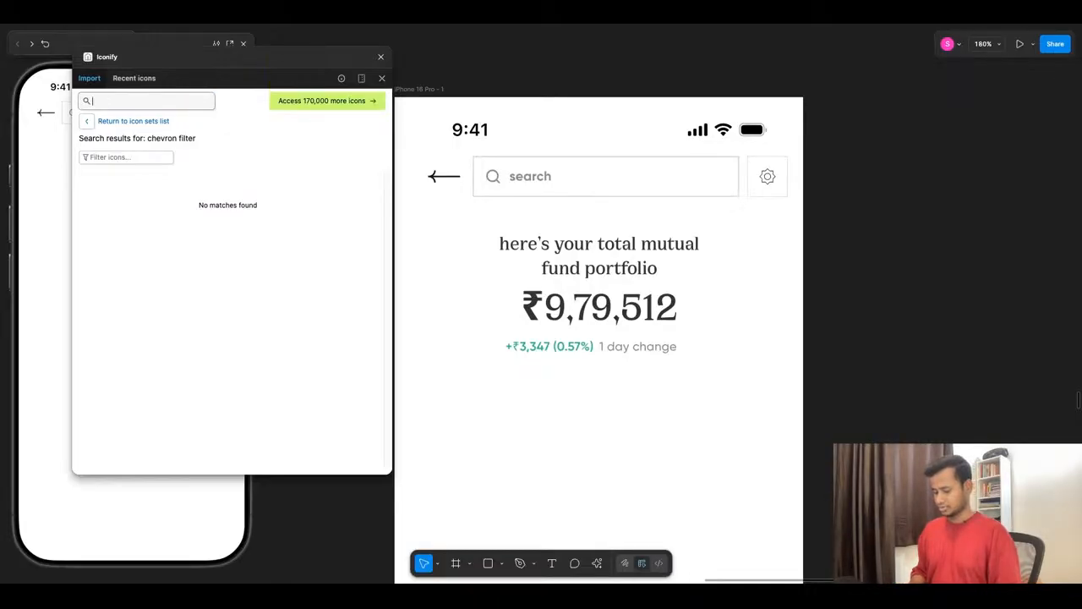
{"action": "type", "text": "two arrow"}
{"action": "key", "text": "Return"}
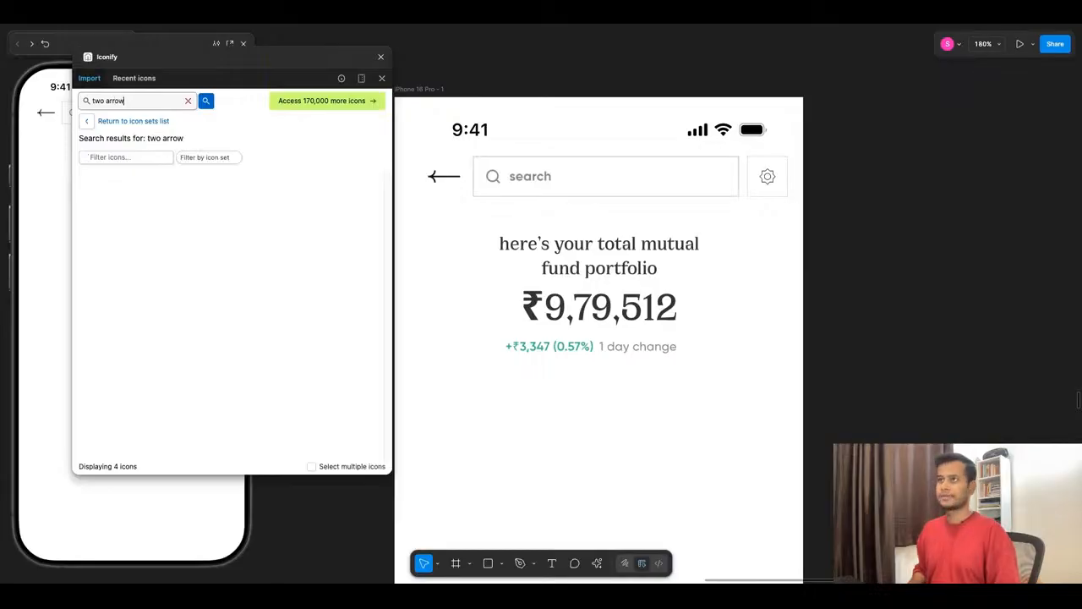
- Search Iconify for "sort by button", then shorten the term to "sort by" and search again
{"action": "key", "text": "ctrl+a"}
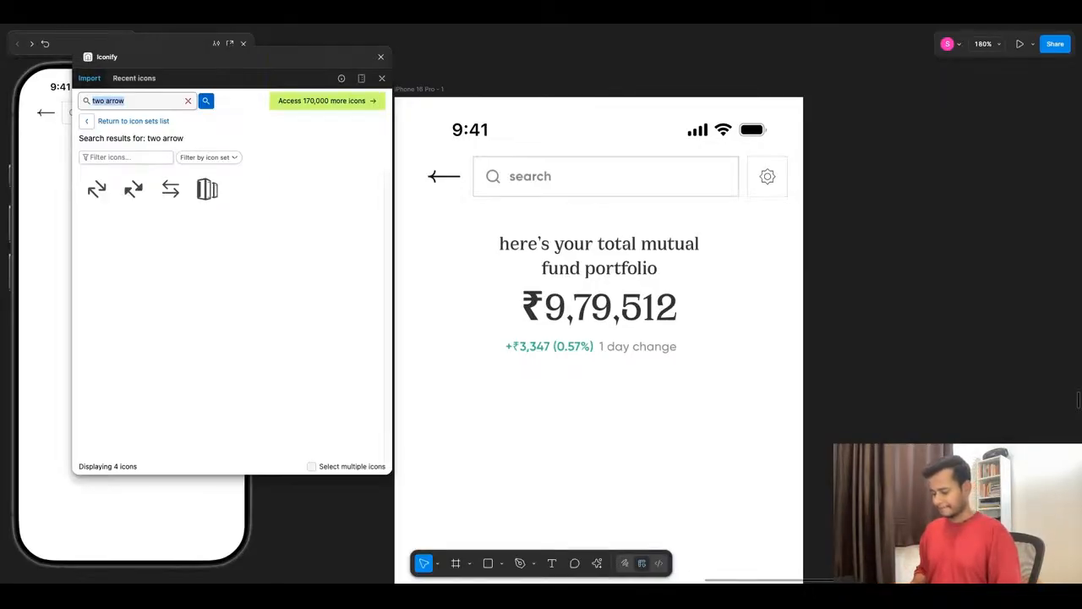
{"action": "type", "text": "sort"}
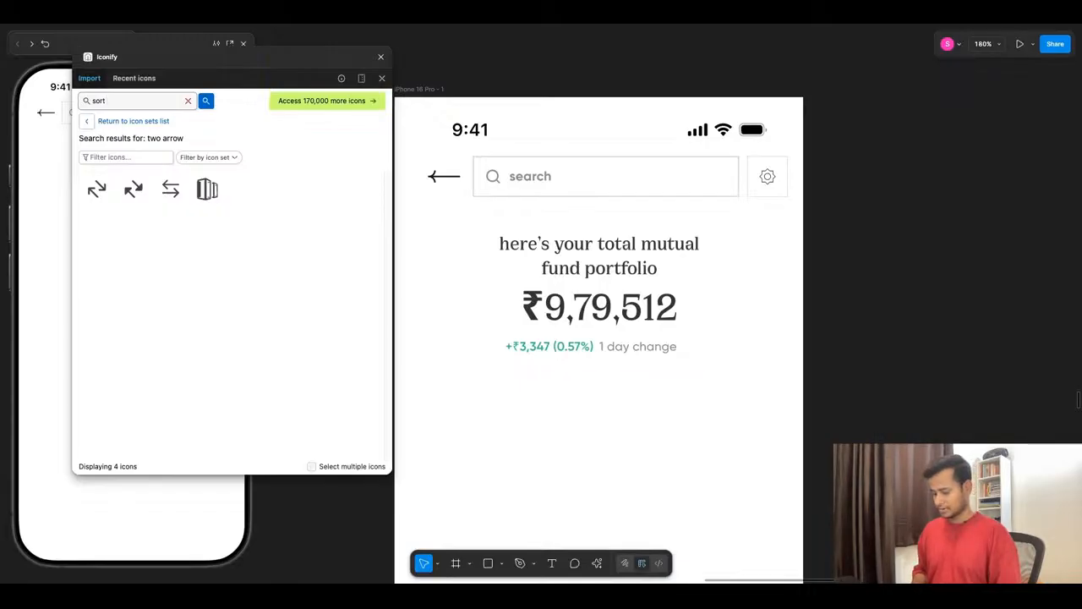
{"action": "type", "text": " by button"}
{"action": "key", "text": "Return"}
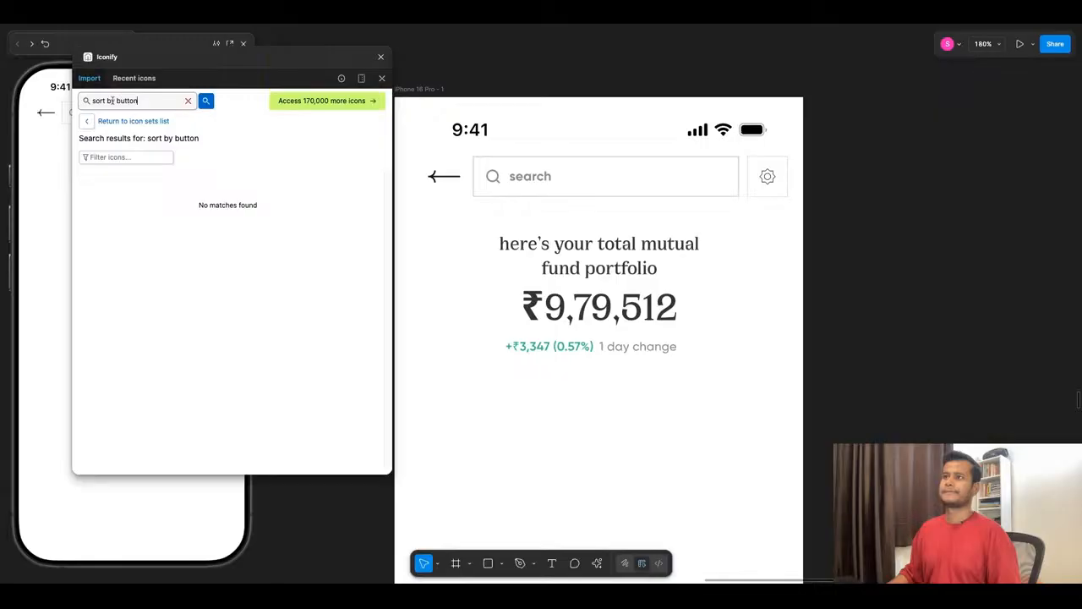
{"action": "left_click_drag", "start_coordinate": [113, 101], "coordinate": [154, 103]}
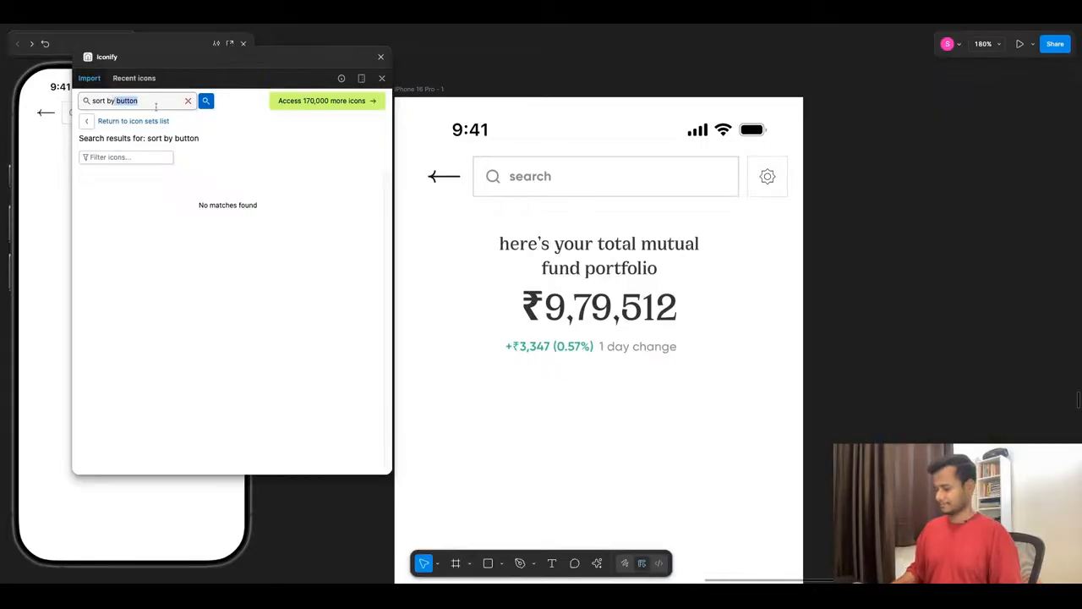
{"action": "key", "text": "BackSpace"}
{"action": "key", "text": "Return"}
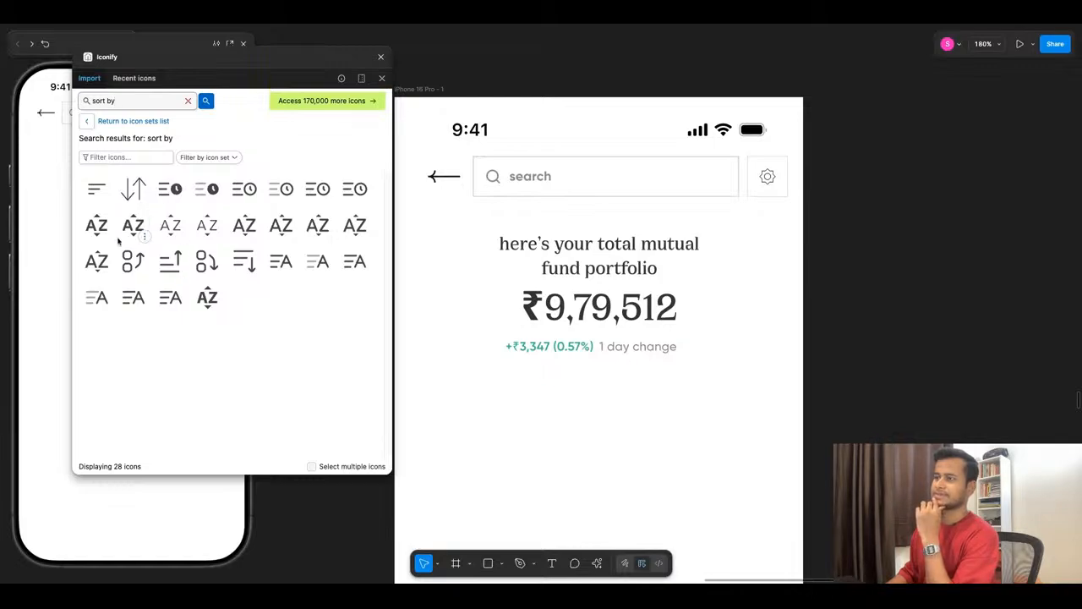
- Search Iconify for "chevron" and browse the icons for a paired up and down arrow
{"action": "left_click", "coordinate": [187, 100]}
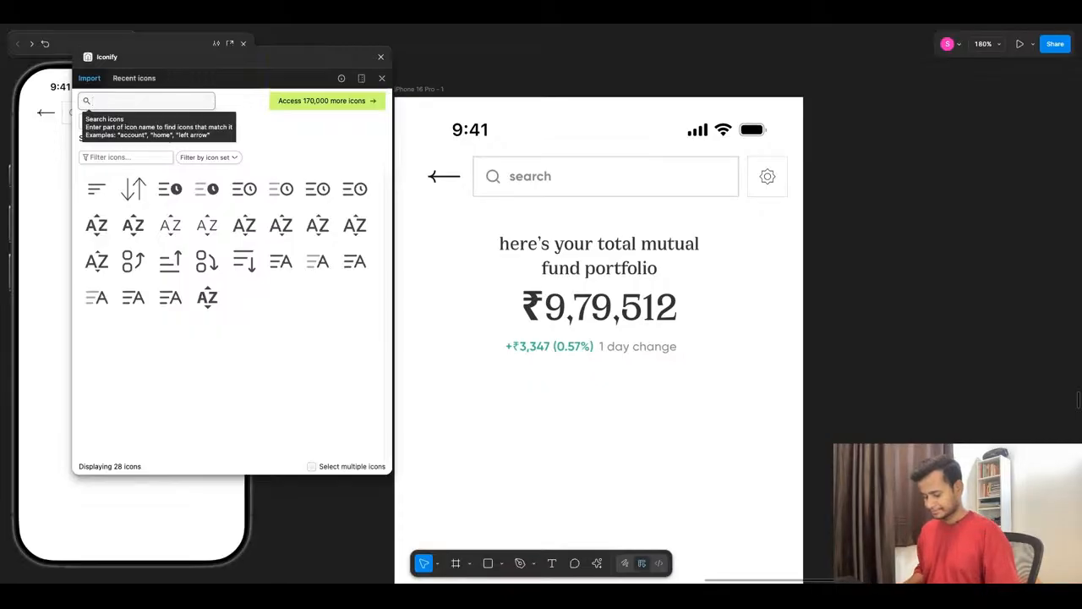
{"action": "type", "text": "chevron"}
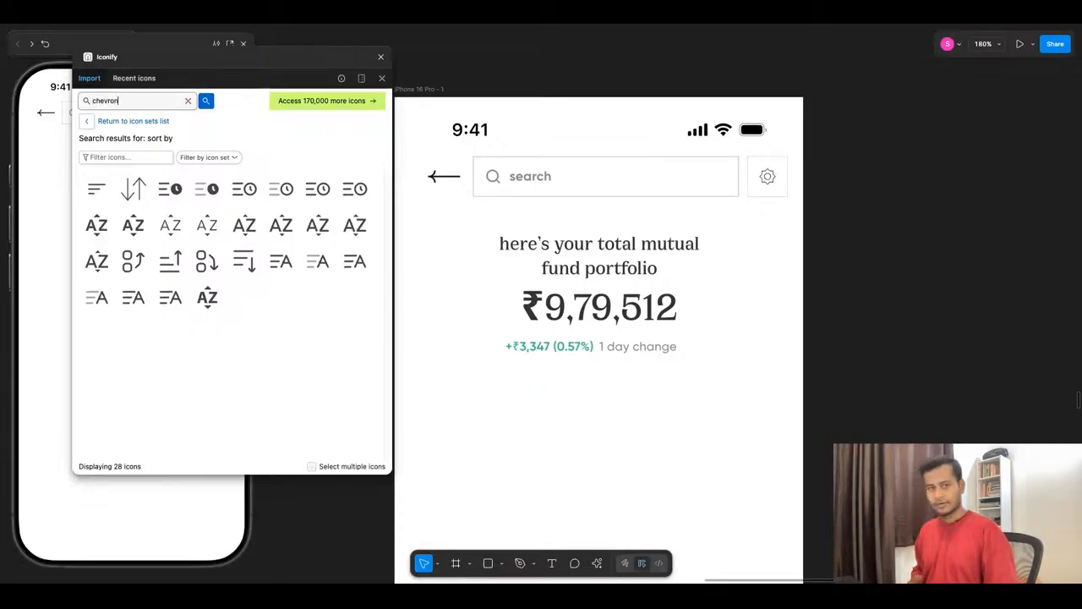
{"action": "key", "text": "Return"}
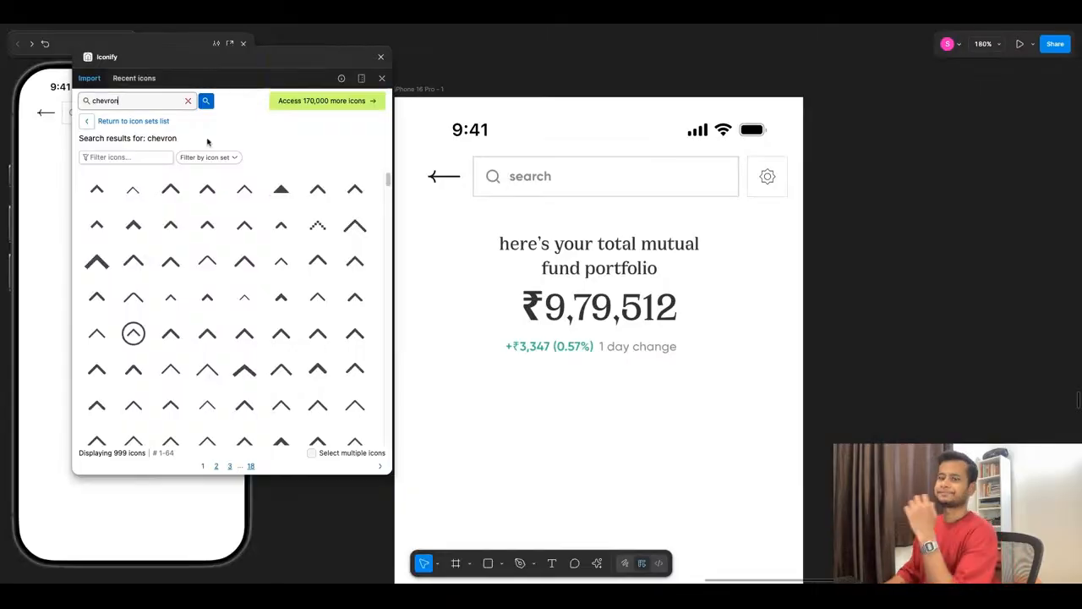
{"action": "scroll", "coordinate": [281, 333], "scroll_direction": "down", "scroll_amount": 5}
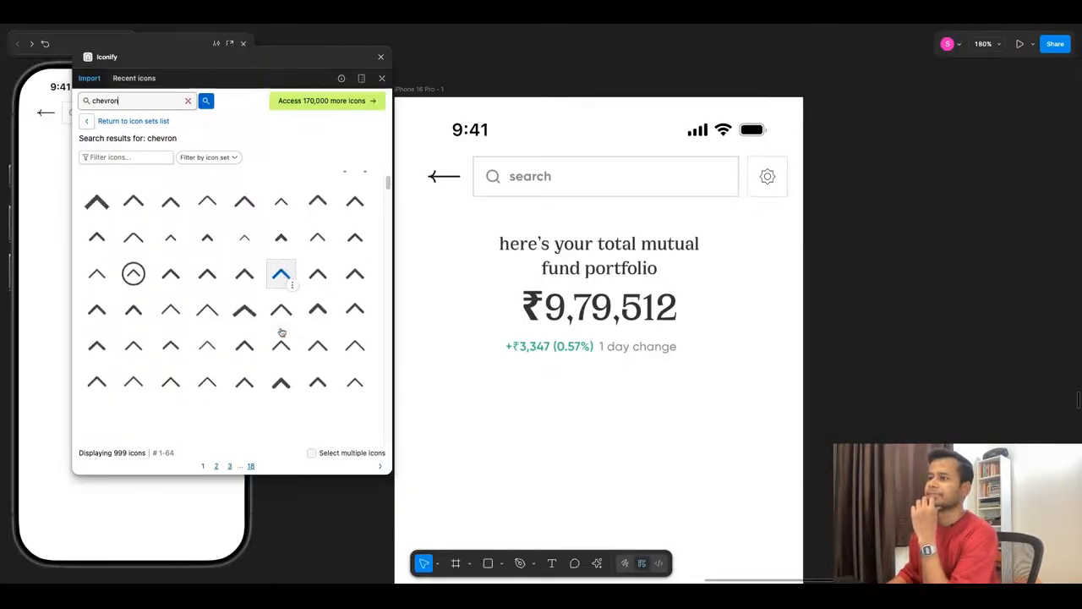
{"action": "scroll", "coordinate": [282, 333], "scroll_direction": "down", "scroll_amount": 8}
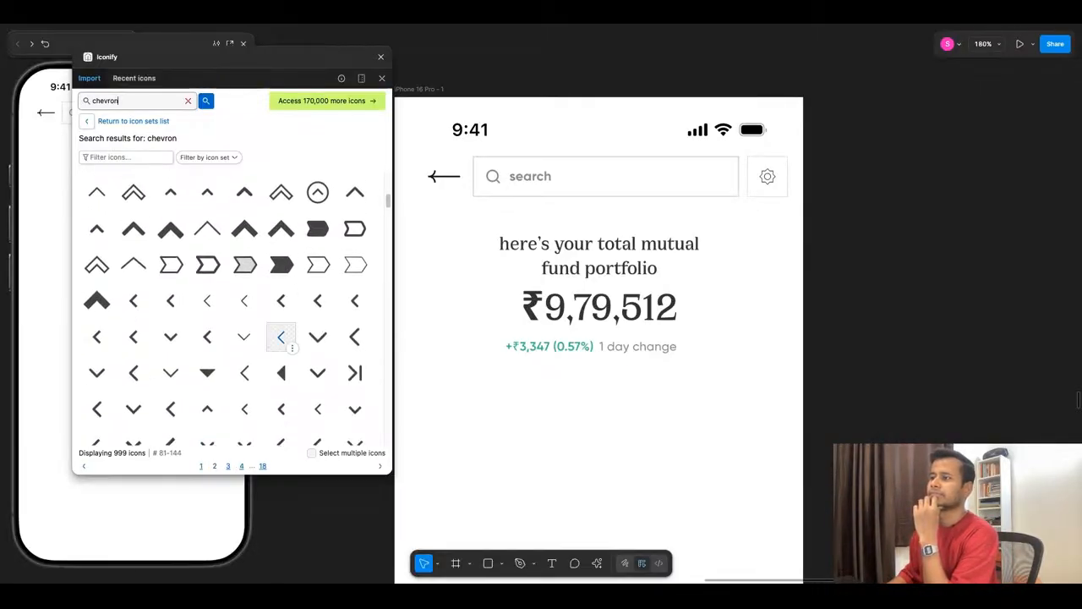
{"action": "scroll", "coordinate": [291, 322], "scroll_direction": "down", "scroll_amount": 7}
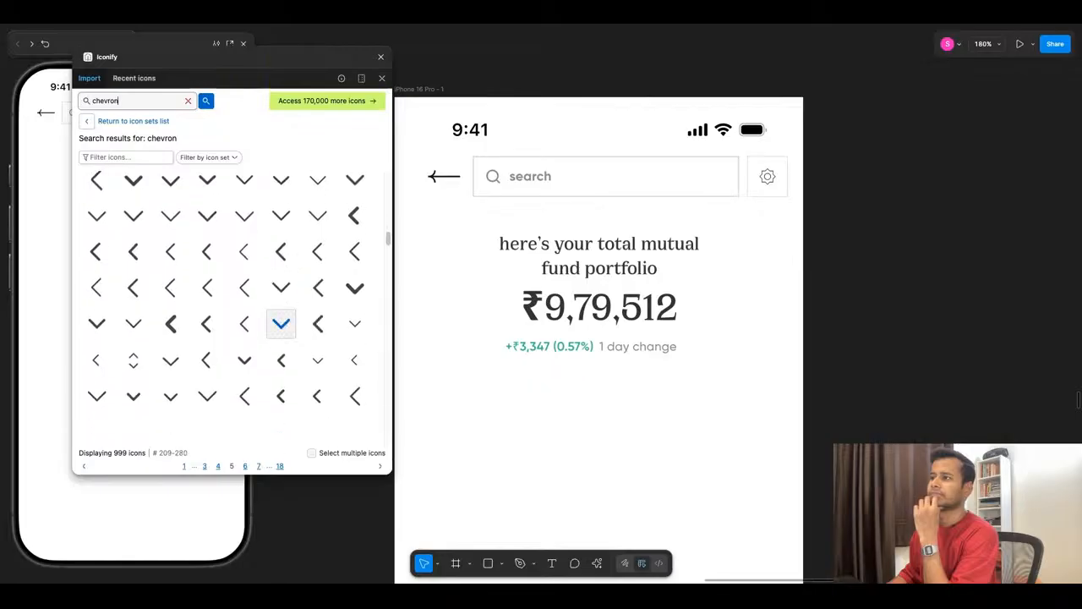
- Search Iconify for "double chevron" and look through the icons for a suitable one
{"action": "left_click", "coordinate": [187, 101]}
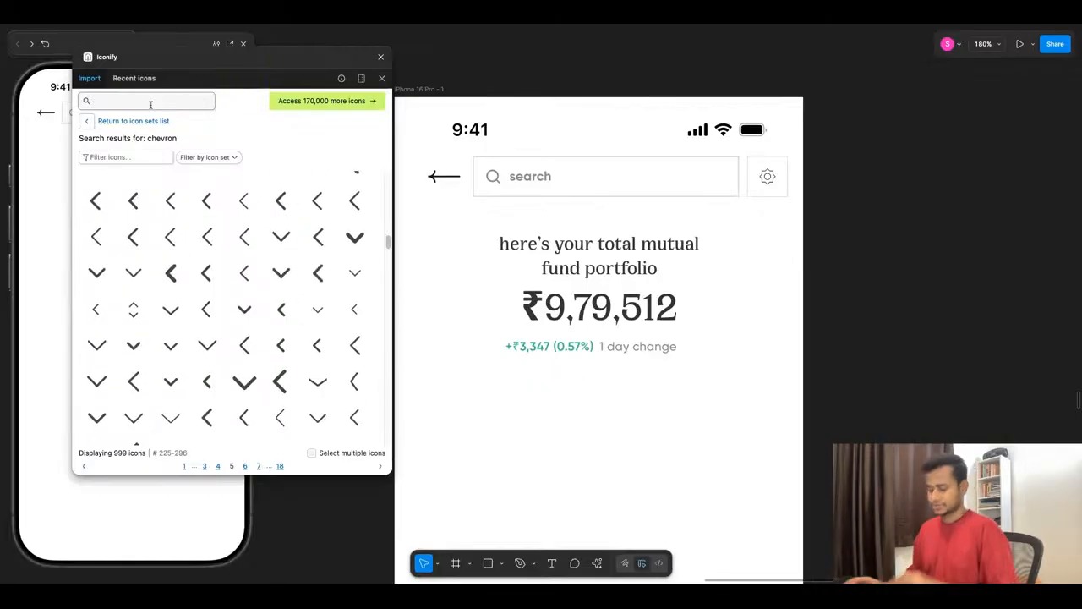
{"action": "type", "text": "double c"}
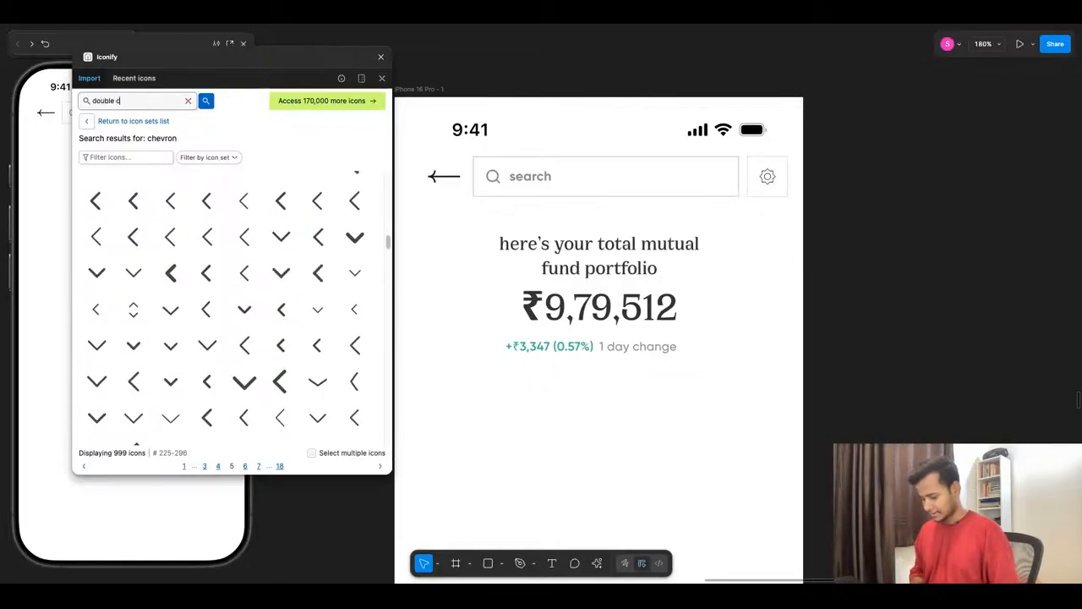
{"action": "type", "text": "hevron"}
{"action": "key", "text": "Return"}
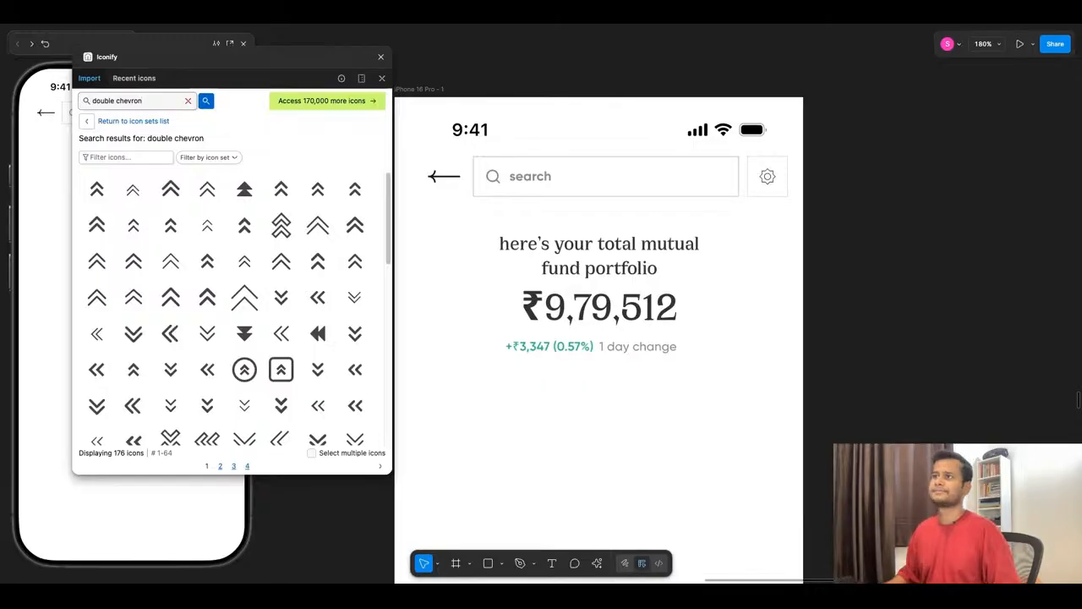
{"action": "scroll", "coordinate": [224, 246], "scroll_direction": "down", "scroll_amount": 2}
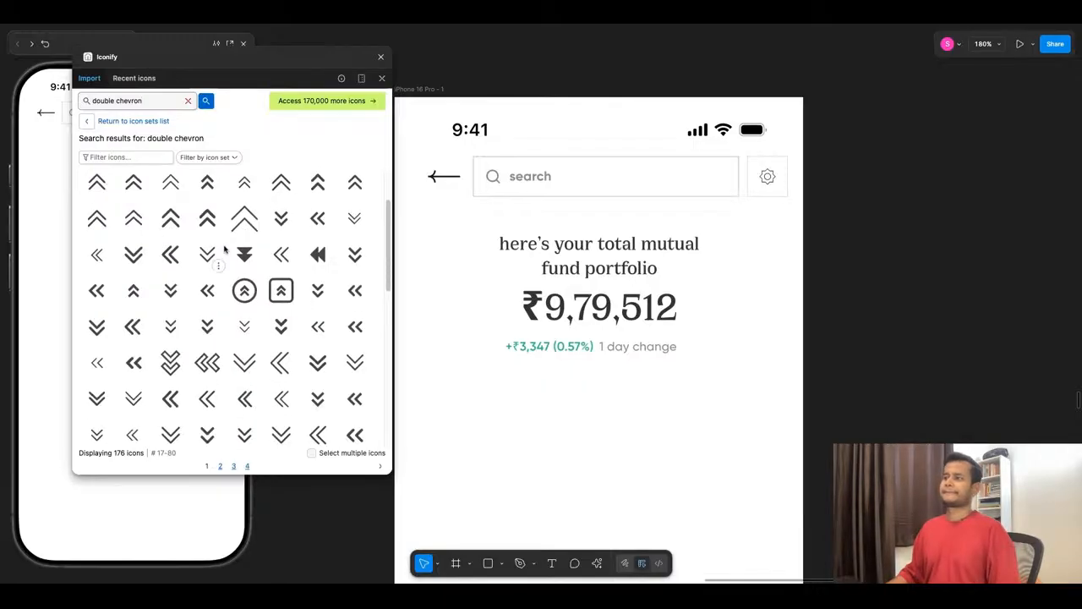
{"action": "scroll", "coordinate": [224, 246], "scroll_direction": "up", "scroll_amount": 2}
{"action": "scroll", "coordinate": [224, 246], "scroll_direction": "down", "scroll_amount": 2}
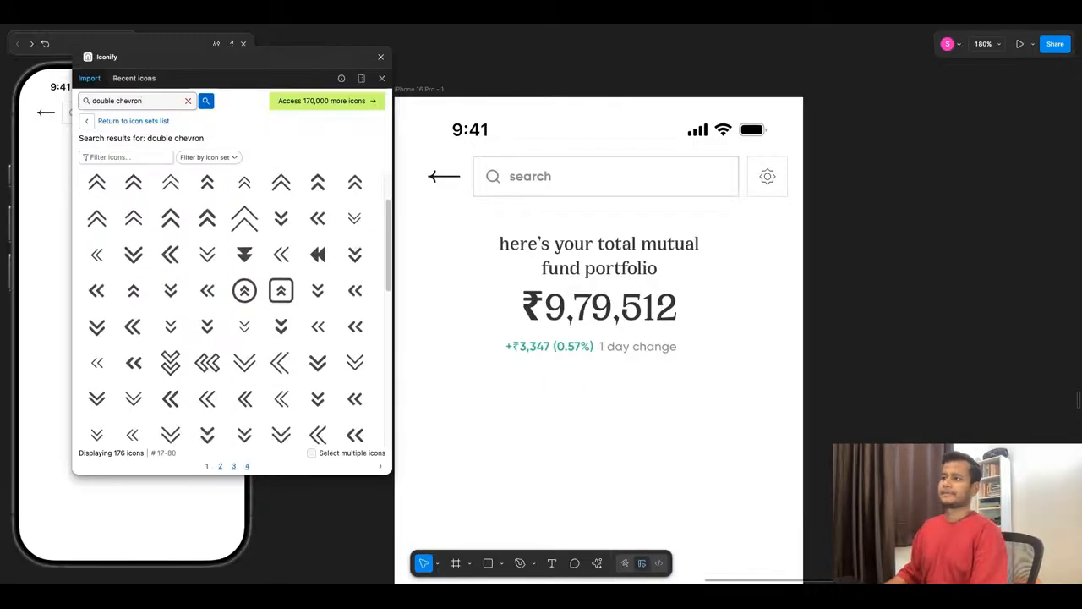
{"action": "scroll", "coordinate": [218, 245], "scroll_direction": "down", "scroll_amount": 10}
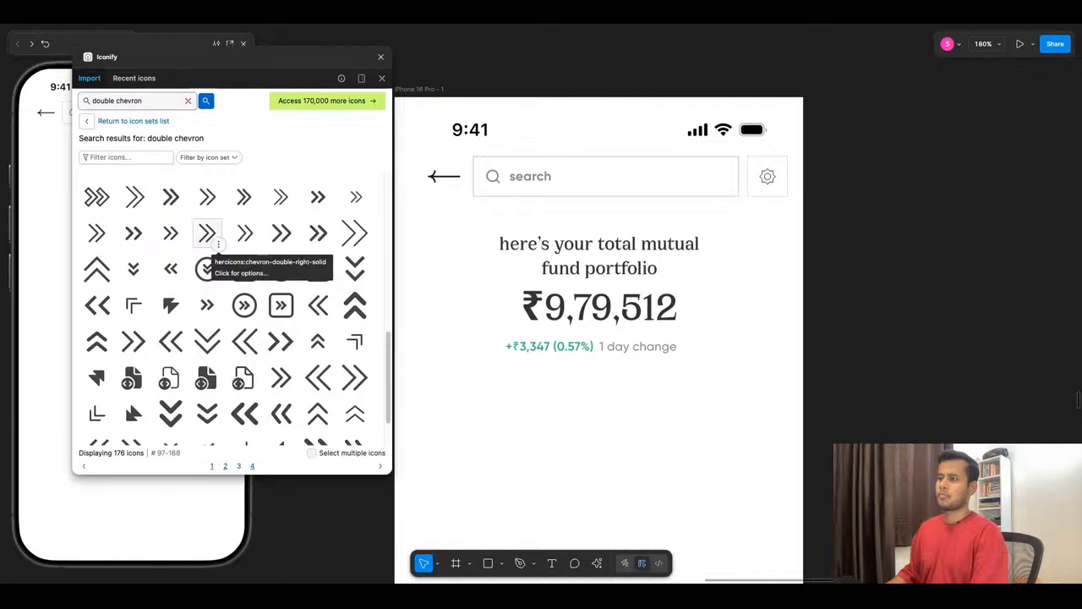
- Look through the remaining result pages of double chevron icons for a paired up and down arrow
{"action": "scroll", "coordinate": [218, 245], "scroll_direction": "down", "scroll_amount": 2}
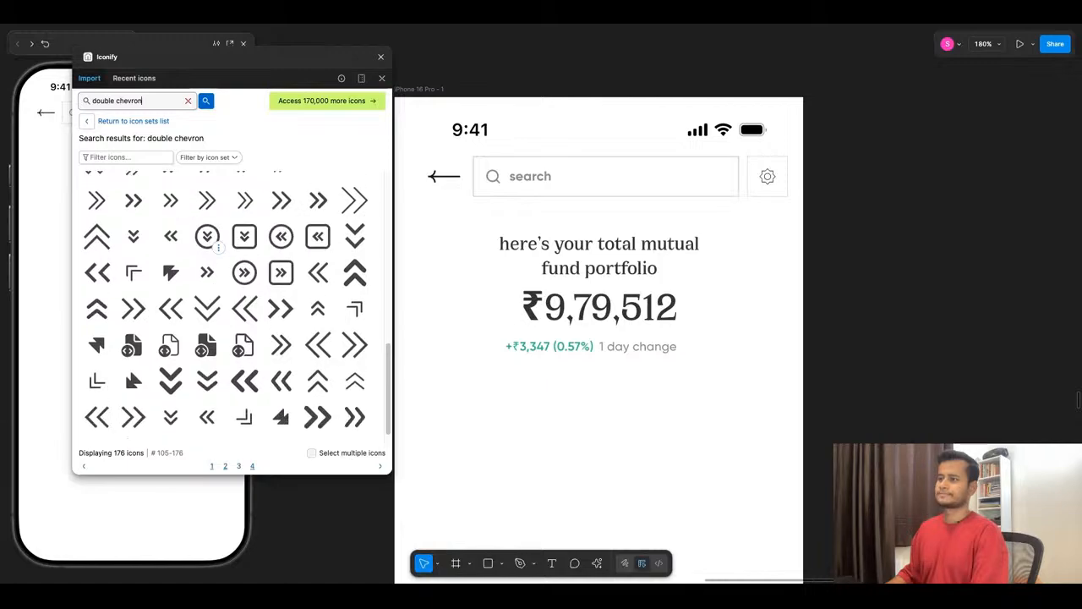
{"action": "left_click", "coordinate": [230, 466]}
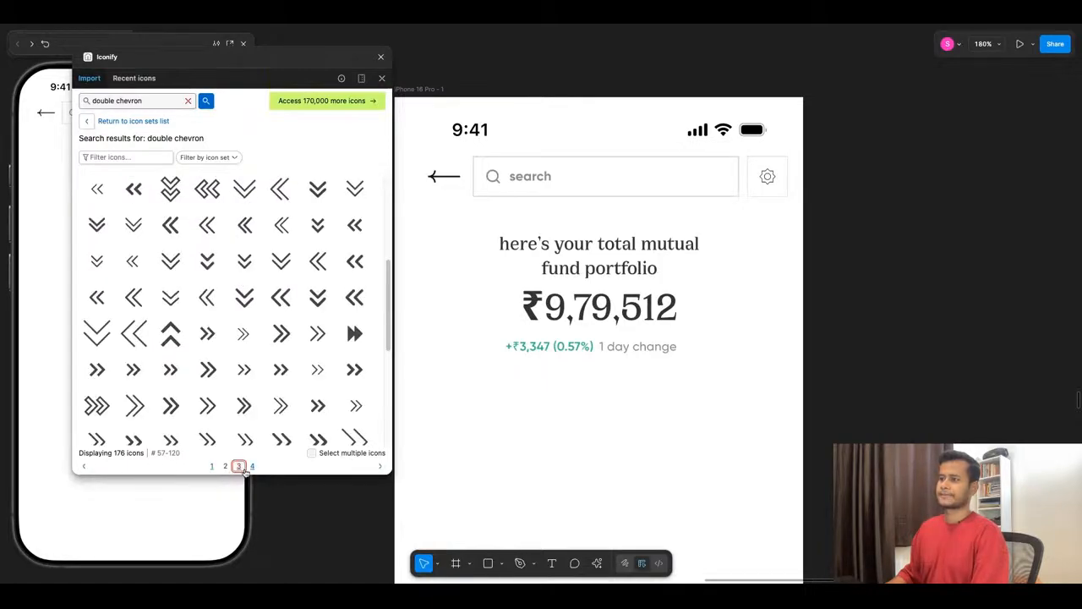
{"action": "left_click", "coordinate": [240, 467]}
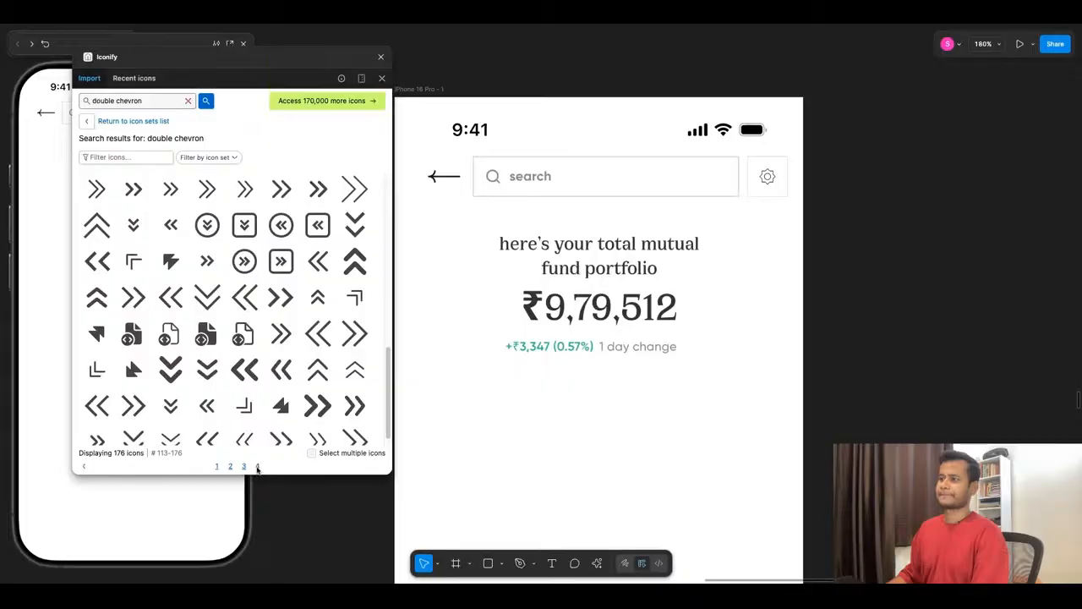
{"action": "left_click", "coordinate": [230, 466]}
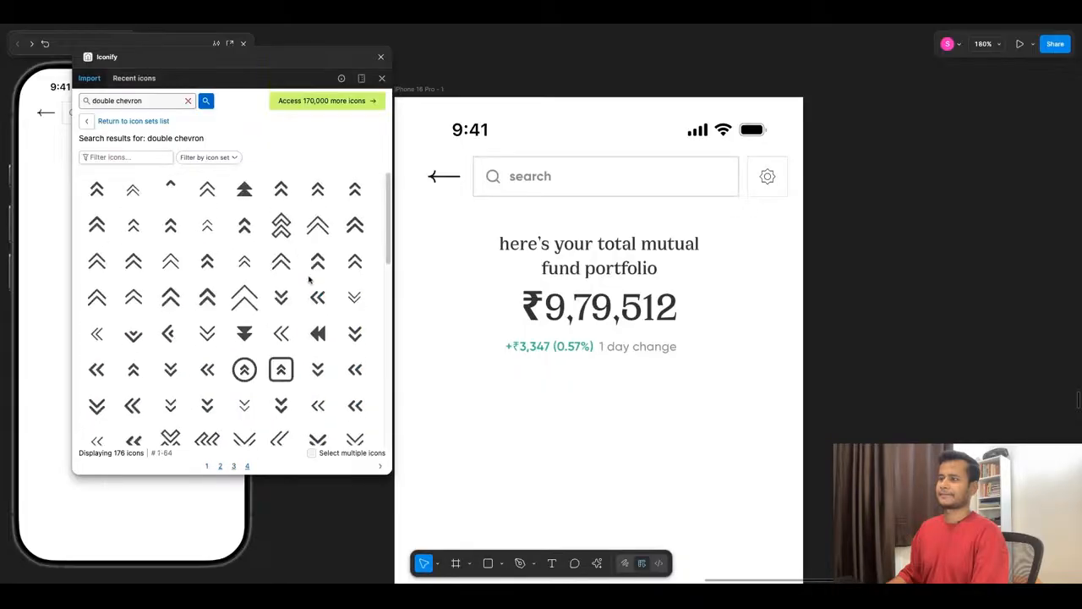
- Shorten the Iconify search term to "chevron" and run the search again
{"action": "left_click", "coordinate": [141, 102]}
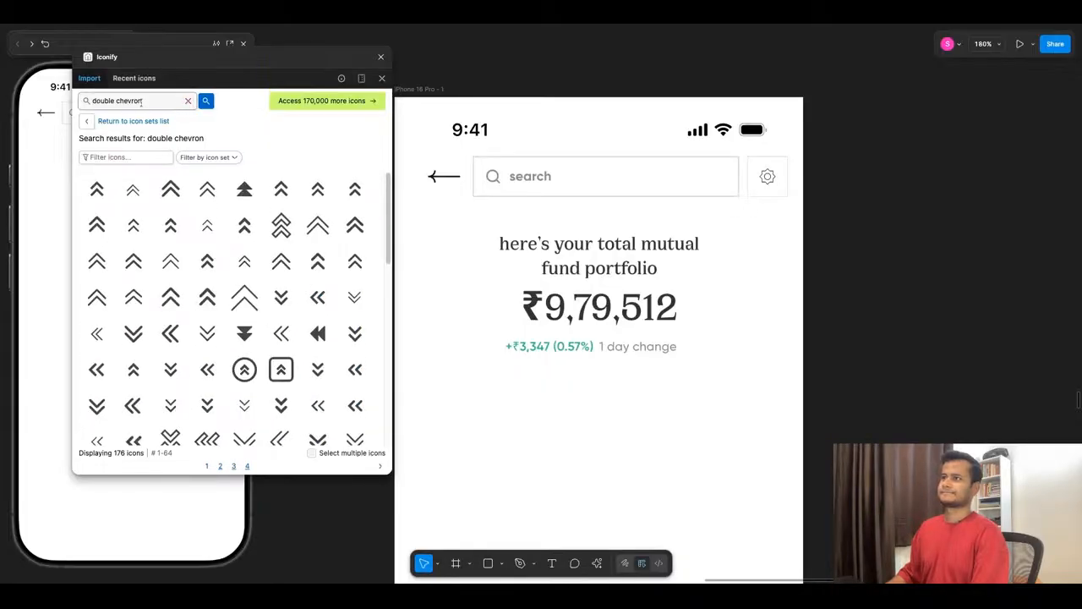
{"action": "left_click_drag", "start_coordinate": [119, 101], "coordinate": [85, 102]}
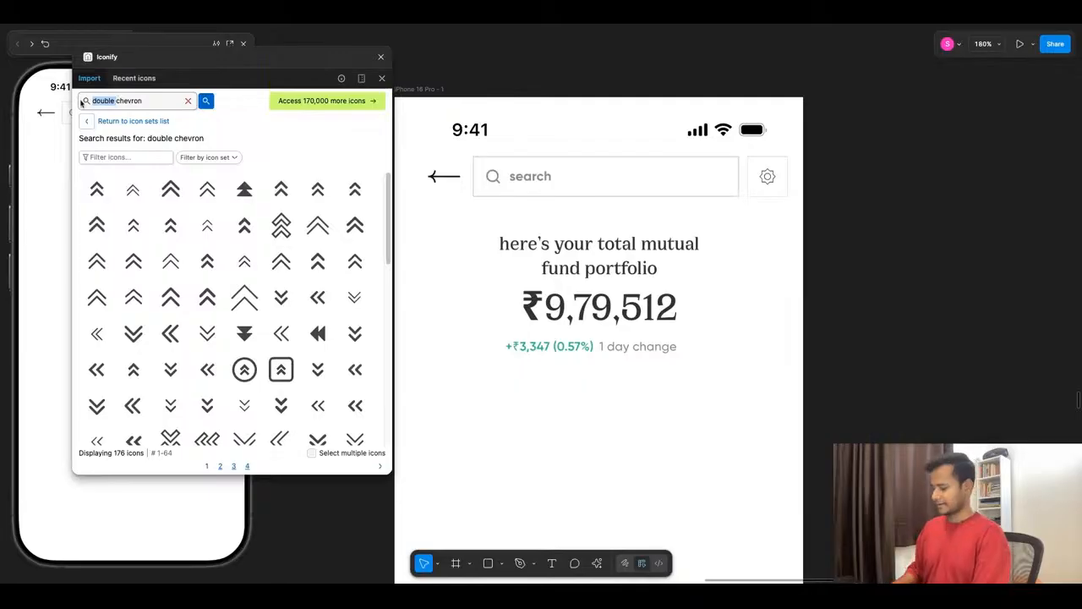
{"action": "key", "text": "BackSpace"}
{"action": "left_click", "coordinate": [164, 100]}
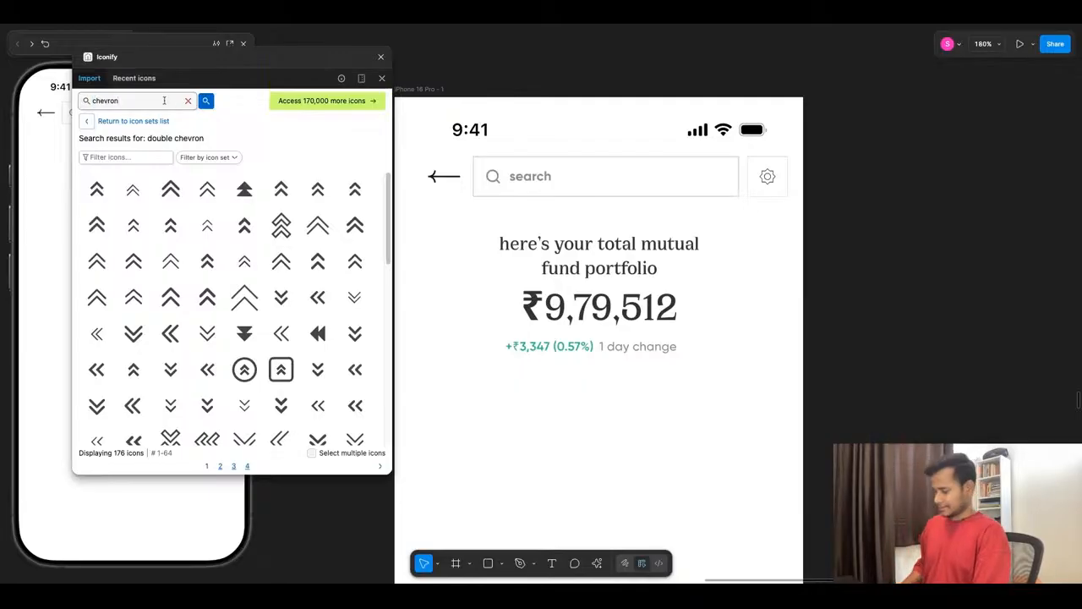
{"action": "key", "text": "Return"}
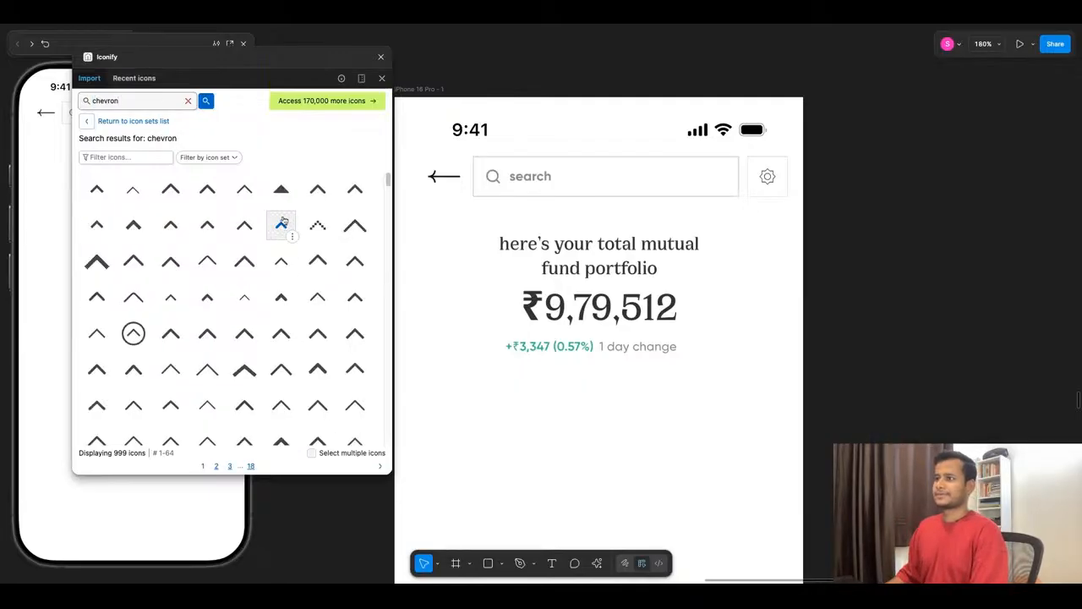
- Import the solid mynaui chevron-up icon as a component and place it beside the "1 day change" text
{"action": "left_click", "coordinate": [284, 194]}
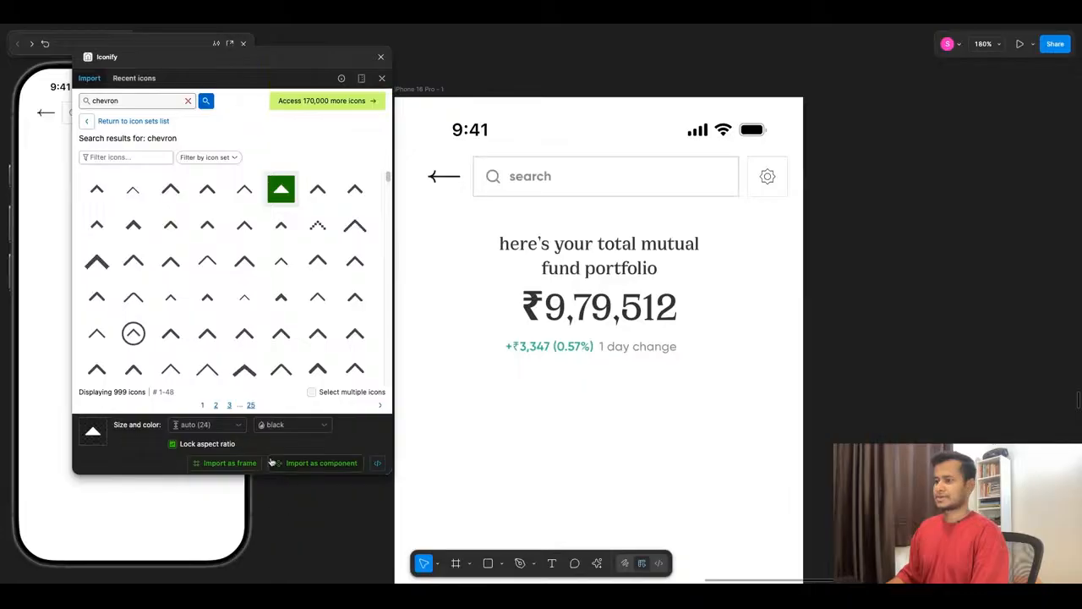
{"action": "left_click", "coordinate": [322, 463]}
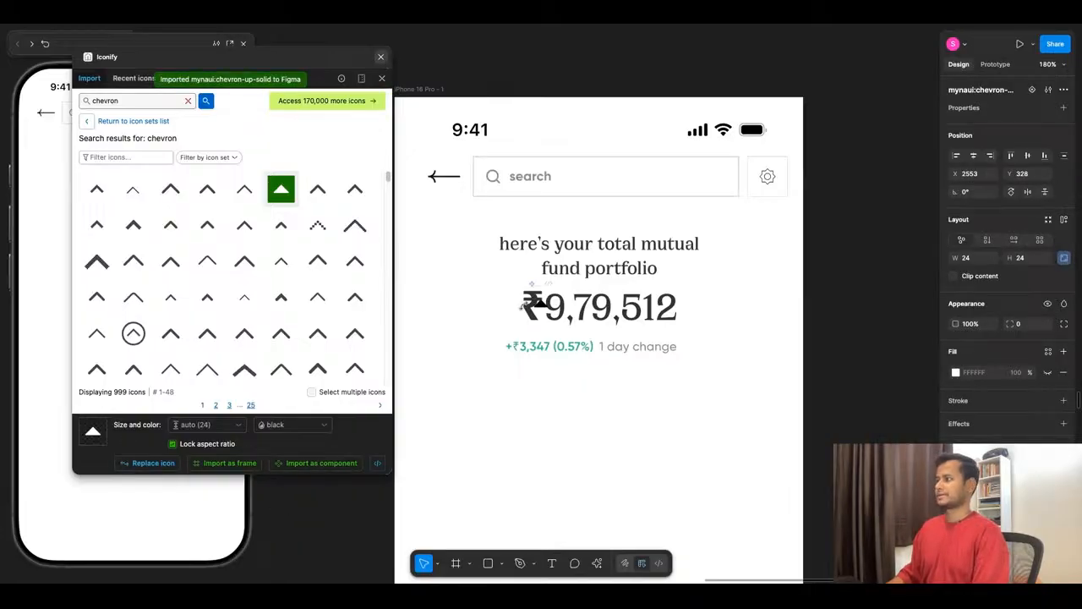
{"action": "left_click_drag", "start_coordinate": [542, 309], "coordinate": [701, 351]}
{"action": "scroll", "coordinate": [711, 358], "scroll_direction": "up", "scroll_amount": 5}
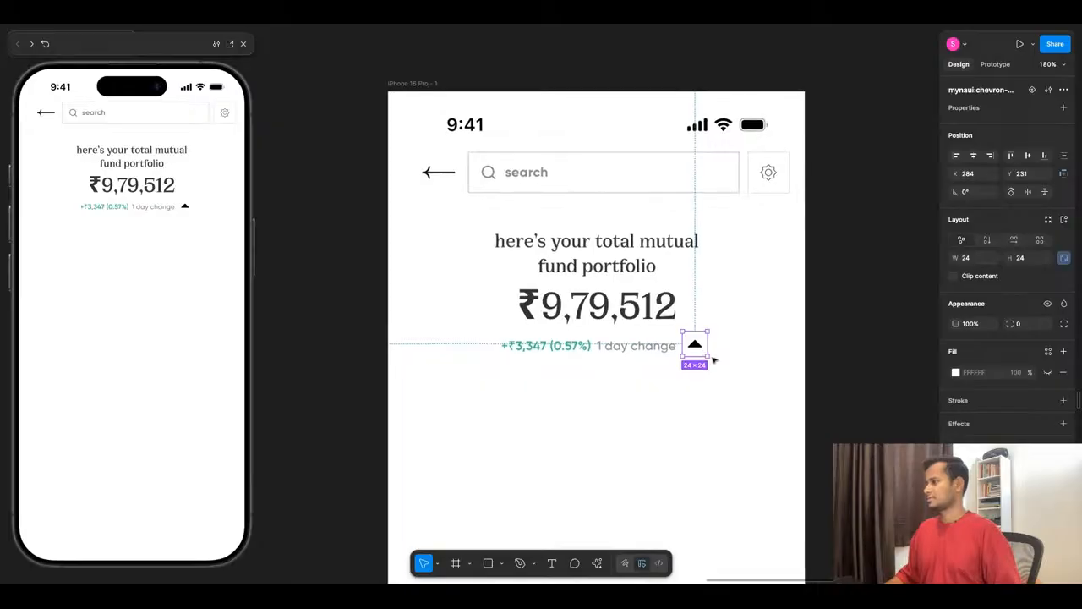
- Resize the imported chevron icon to 12 × 12 with its aspect ratio locked
{"action": "scroll", "coordinate": [713, 328], "scroll_direction": "up", "scroll_amount": 3}
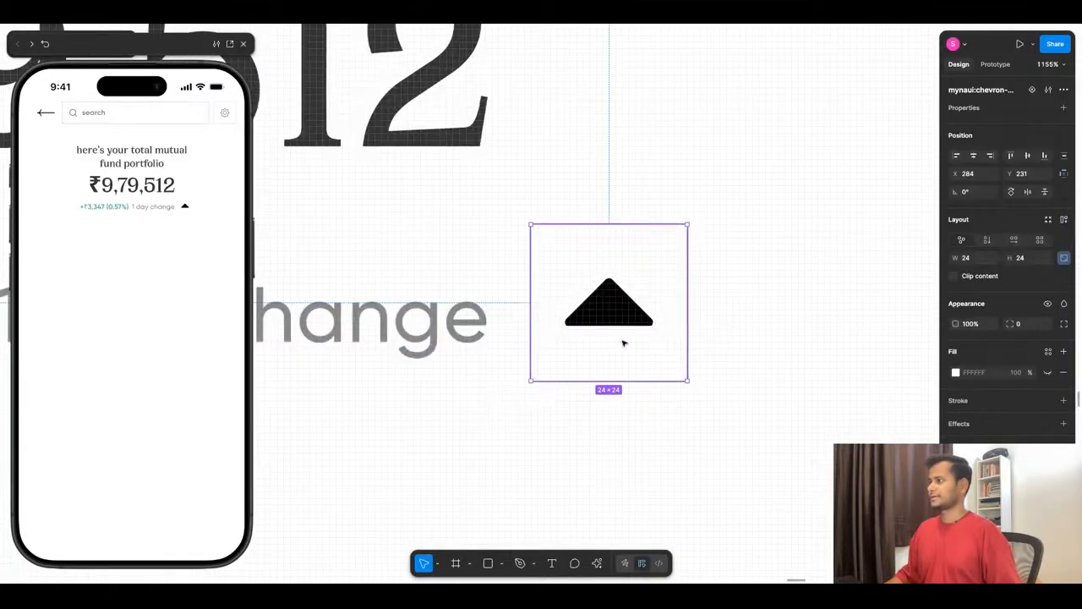
{"action": "left_click", "coordinate": [1014, 260]}
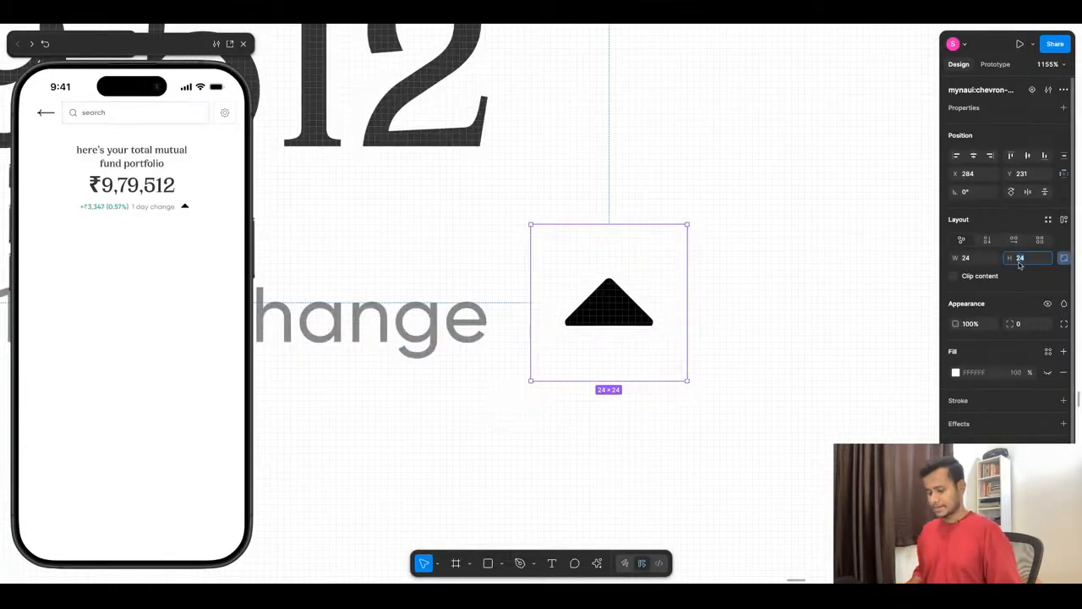
{"action": "type", "text": "12"}
{"action": "key", "text": "Return"}
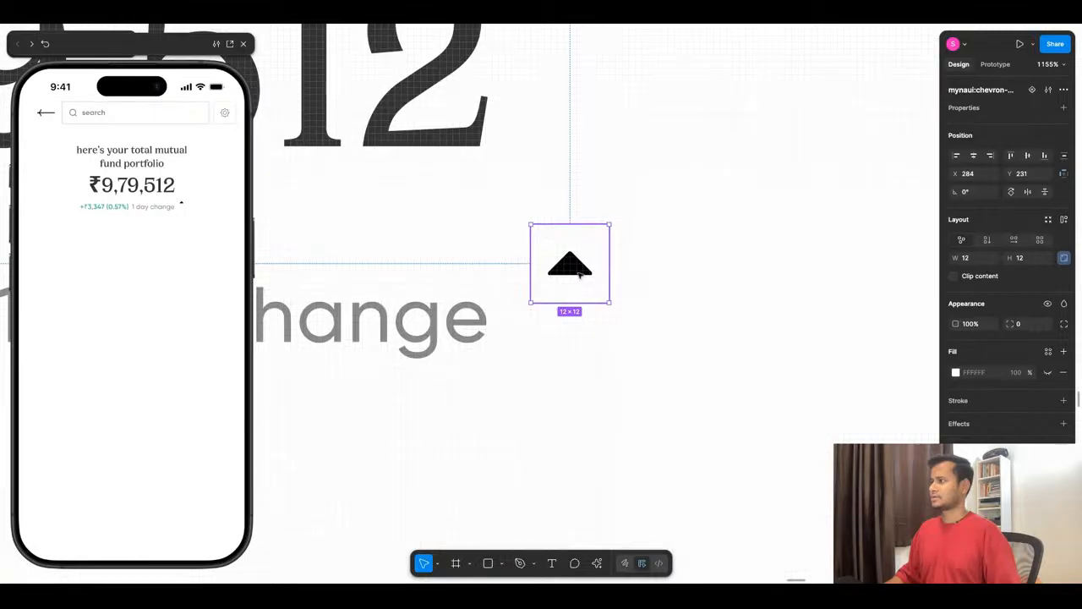
- Duplicate the chevron and stack the copy directly below the original with no gap
{"action": "left_click_drag", "start_coordinate": [580, 274], "coordinate": [579, 339]}
{"action": "key", "text": "Up"}
{"action": "key", "text": "Up"}
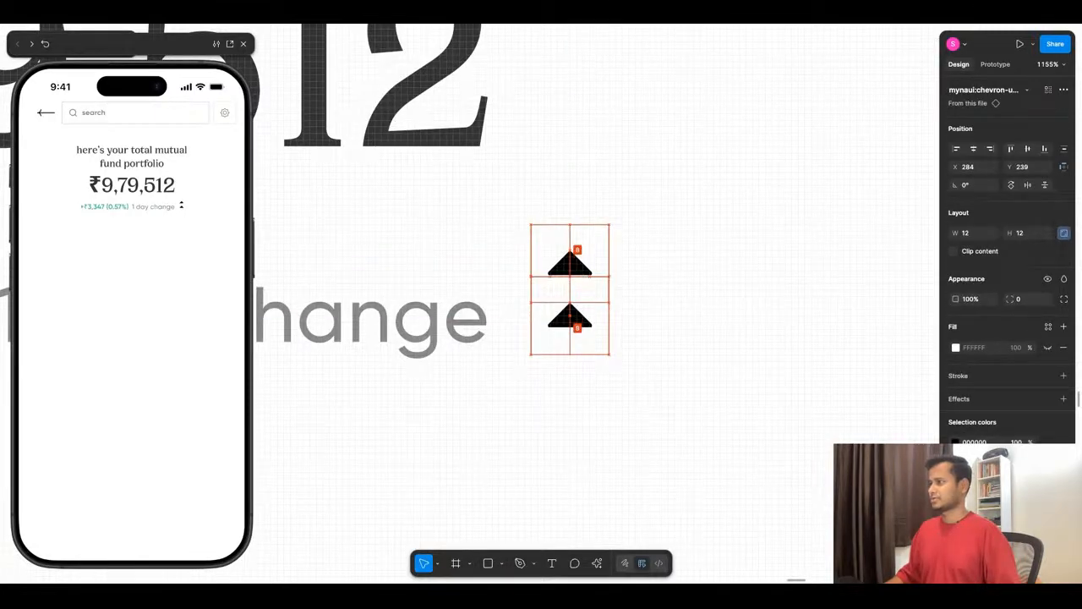
{"action": "key", "text": "Down"}
{"action": "key", "text": "Down"}
{"action": "key", "text": "Down"}
{"action": "key", "text": "Down"}
- Combine both chevrons in an auto layout and flip the lower one vertically
{"action": "left_click", "coordinate": [570, 265], "text": "shift"}
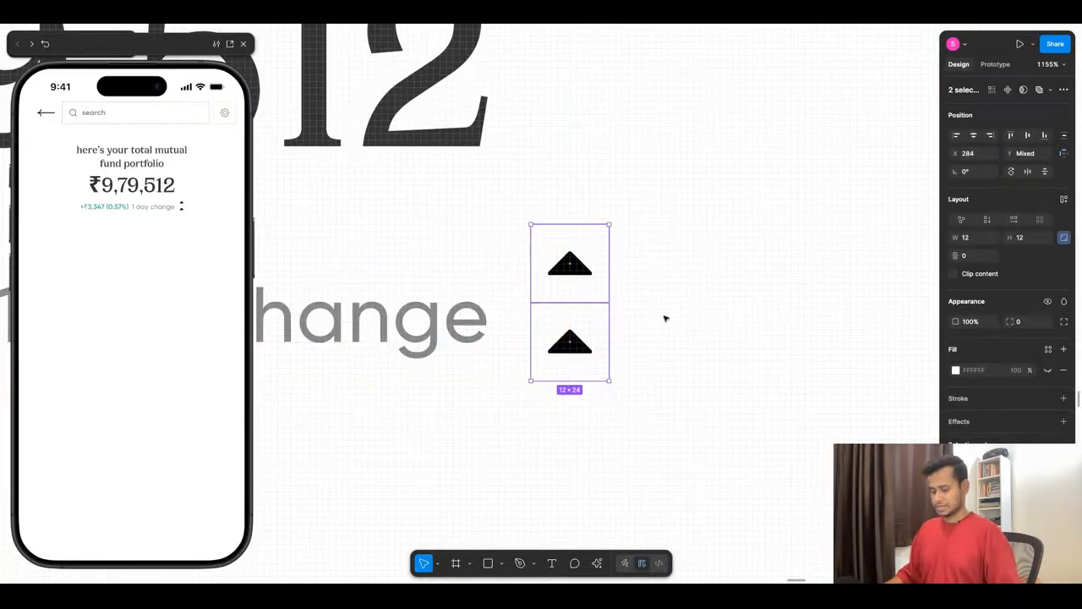
{"action": "key", "text": "shift+a"}
{"action": "left_click", "coordinate": [560, 333]}
{"action": "right_click", "coordinate": [566, 337]}
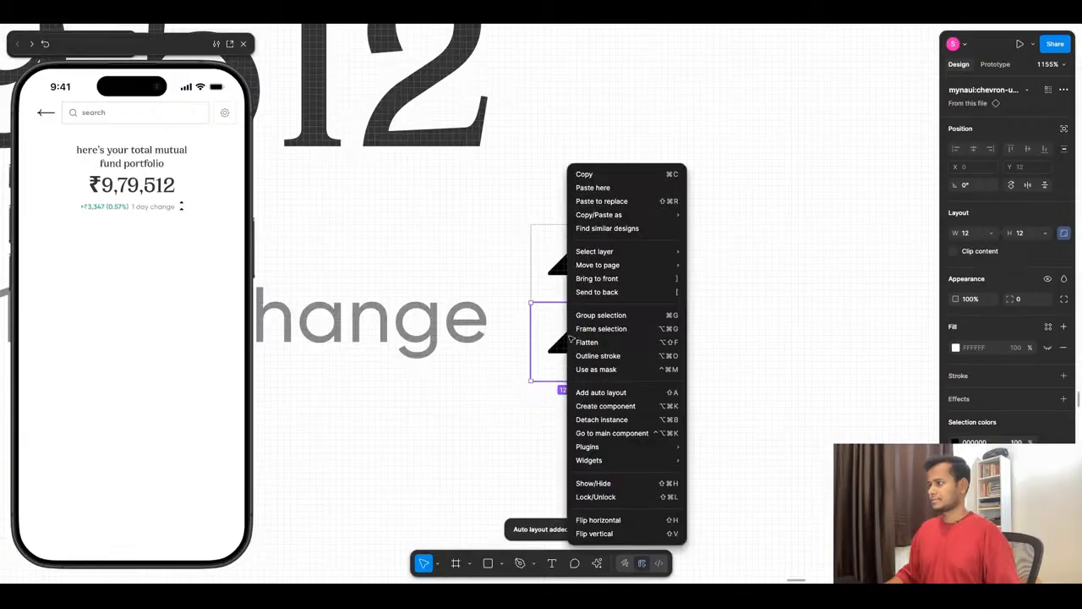
{"action": "left_click", "coordinate": [630, 533]}
{"action": "left_click", "coordinate": [699, 319]}
- Set the vertical gap between the two chevrons in their auto layout to -4
{"action": "scroll", "coordinate": [706, 306], "scroll_direction": "down", "scroll_amount": 5}
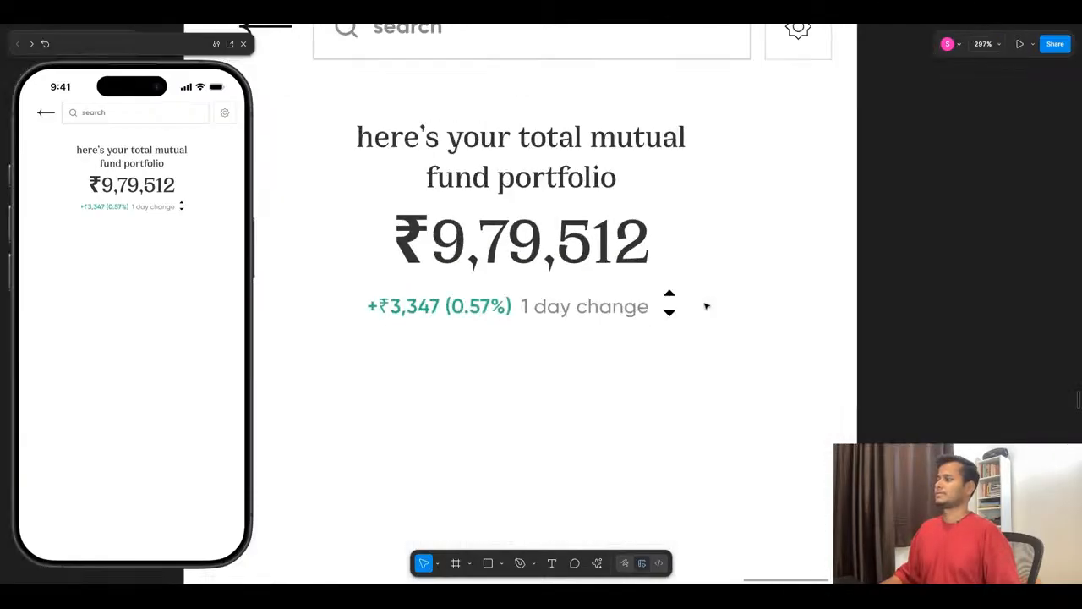
{"action": "scroll", "coordinate": [706, 306], "scroll_direction": "up", "scroll_amount": 3}
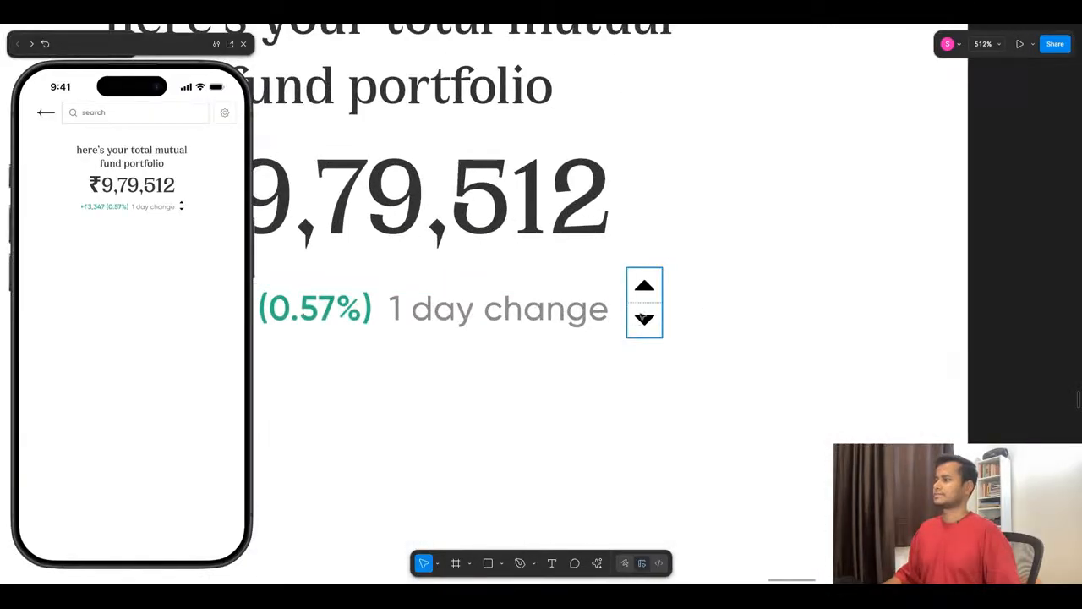
{"action": "left_click", "coordinate": [643, 318]}
{"action": "left_click", "coordinate": [1023, 256]}
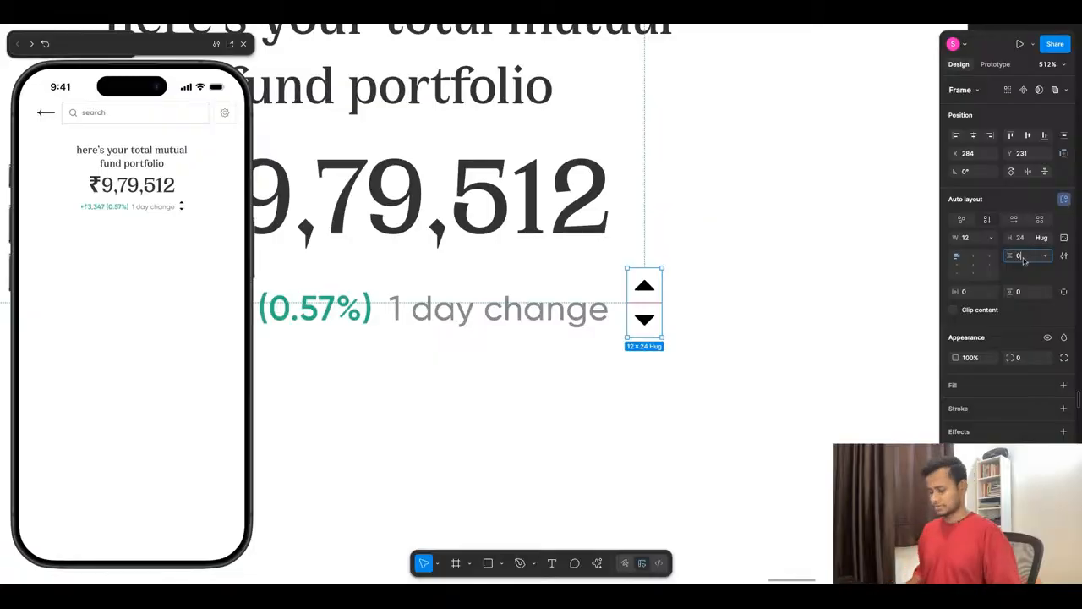
{"action": "type", "text": "-4"}
{"action": "key", "text": "Return"}
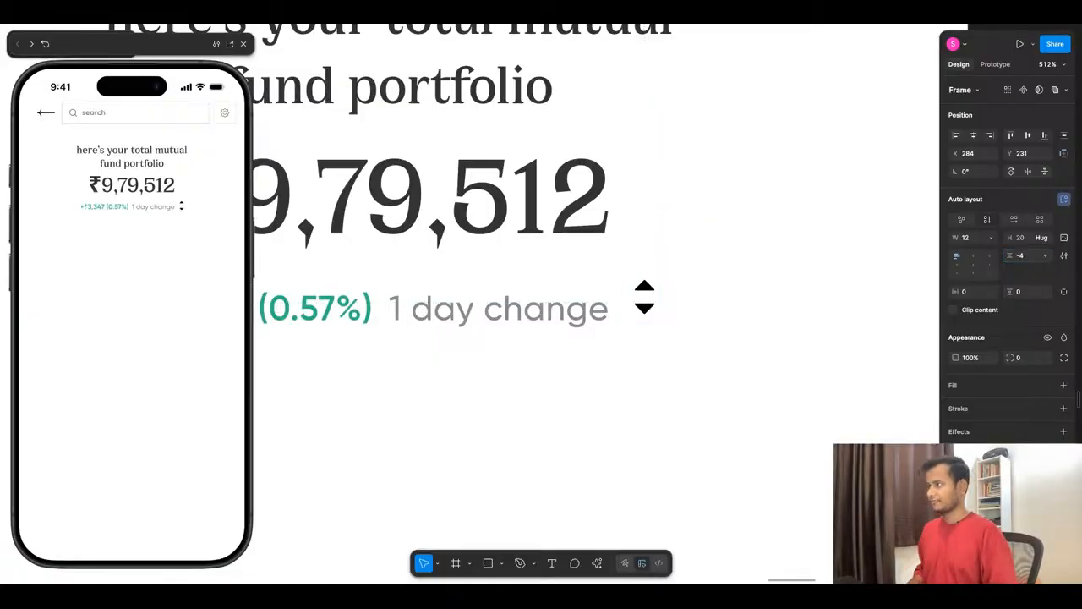
{"action": "left_click", "coordinate": [785, 344]}
{"action": "scroll", "coordinate": [785, 344], "scroll_direction": "down", "scroll_amount": 5}
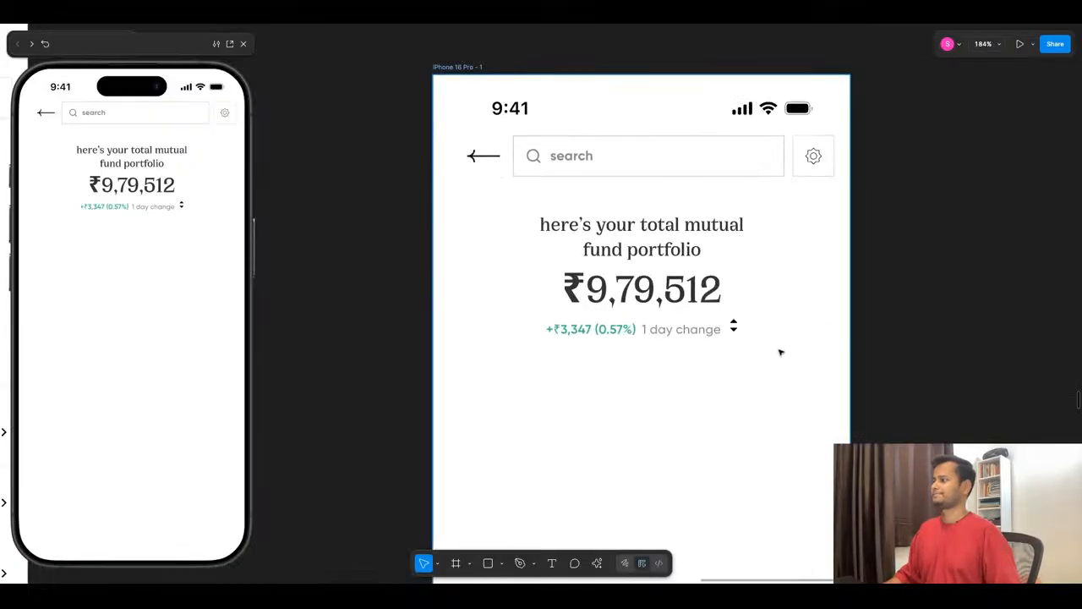
- Move the chevron pair level with the "1 day change" text, at X 283 and Y 235
{"action": "scroll", "coordinate": [780, 353], "scroll_direction": "up", "scroll_amount": 3}
{"action": "left_click", "coordinate": [719, 307]}
{"action": "left_click_drag", "start_coordinate": [720, 310], "coordinate": [720, 313]}
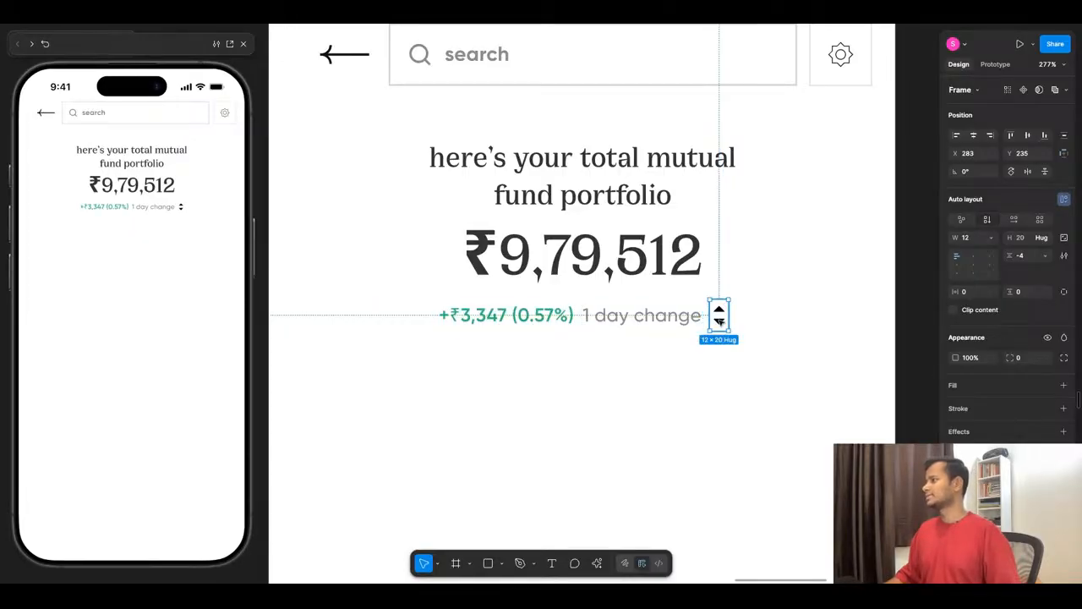
{"action": "key", "text": "Left"}
{"action": "key", "text": "Left"}
{"action": "key", "text": "Left"}
{"action": "key", "text": "Left"}
{"action": "key", "text": "Left"}
{"action": "key", "text": "Left"}
{"action": "key", "text": "Left"}
{"action": "key", "text": "Left"}
{"action": "key", "text": "Left"}
{"action": "key", "text": "Down"}
{"action": "key", "text": "shift+Left"}
{"action": "key", "text": "shift+Left"}
{"action": "key", "text": "shift+Left"}
{"action": "key", "text": "shift+Left"}
{"action": "key", "text": "shift+Left"}
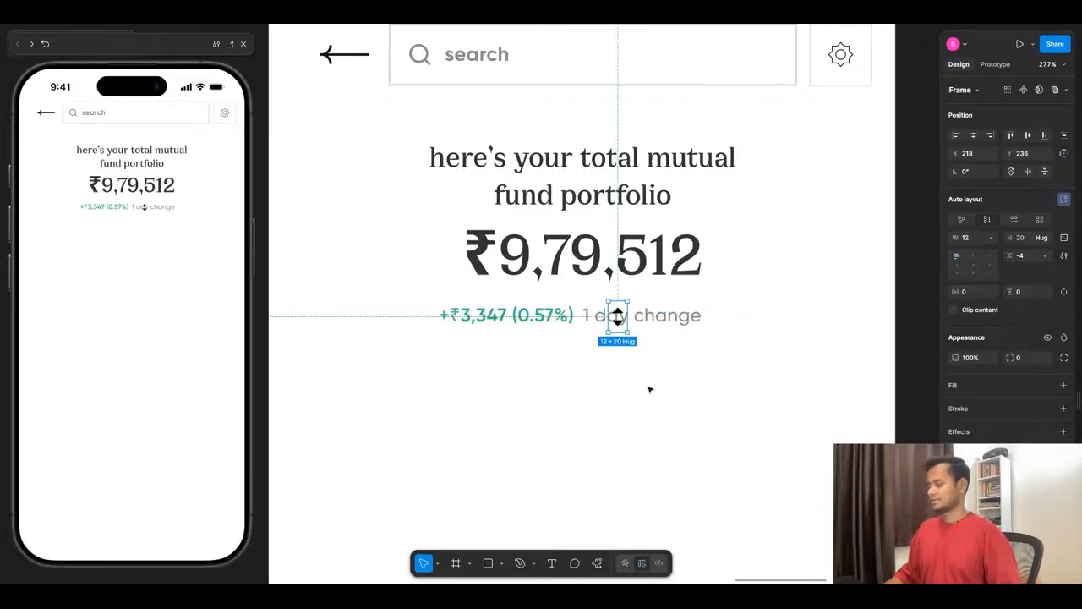
{"action": "key", "text": "super+z"}
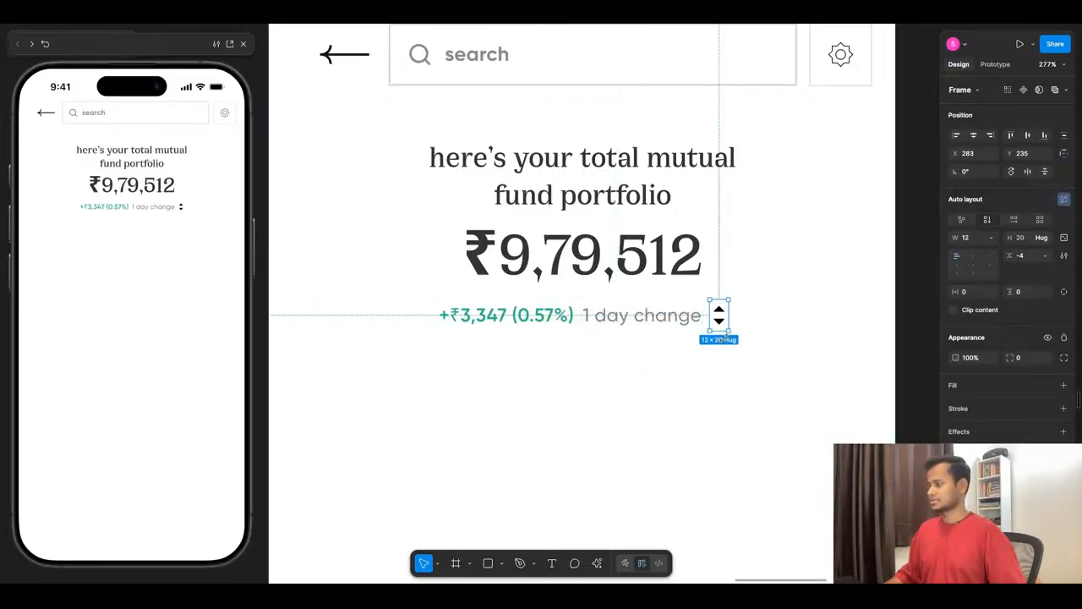
- Cut the chevron pair and paste it into the daily change row's auto layout after the text
{"action": "key", "text": "Delete"}
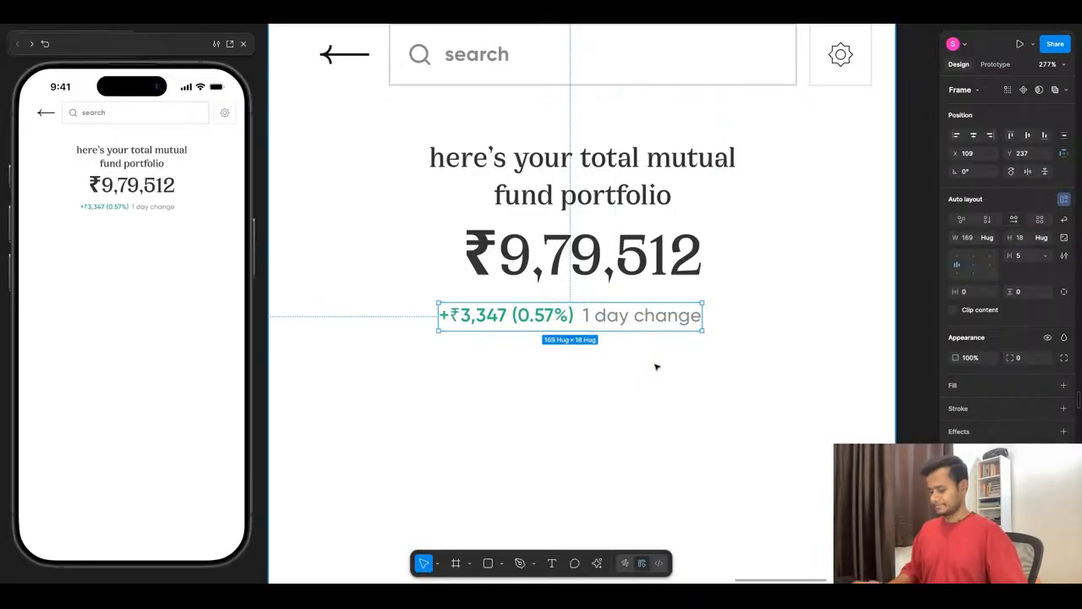
{"action": "key", "text": "super+v"}
{"action": "key", "text": "Escape"}
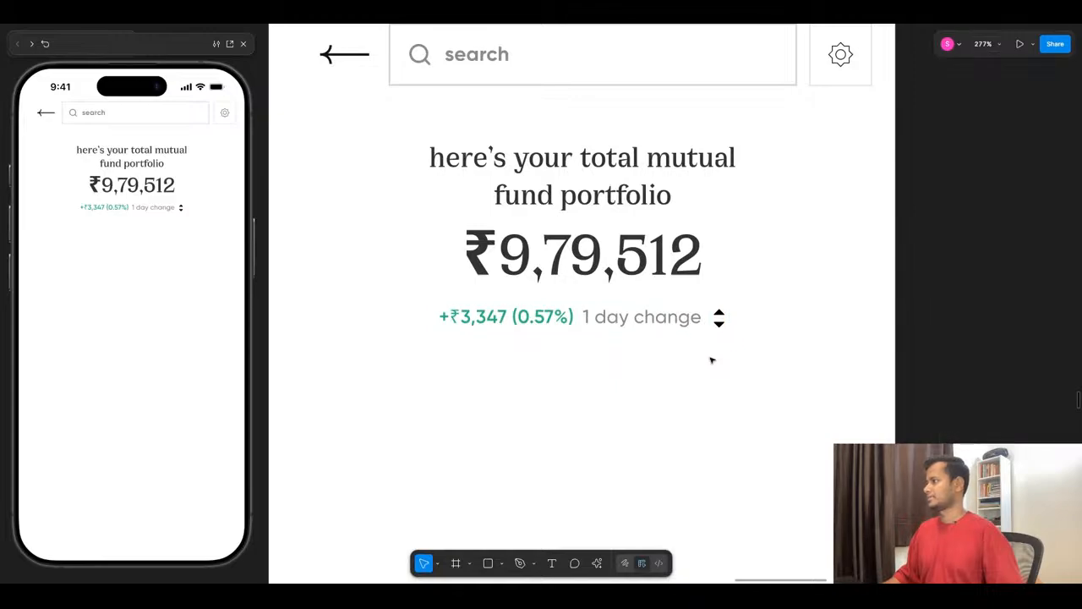
- Centre the daily change row horizontally on the phone screen
{"action": "left_click", "coordinate": [720, 330]}
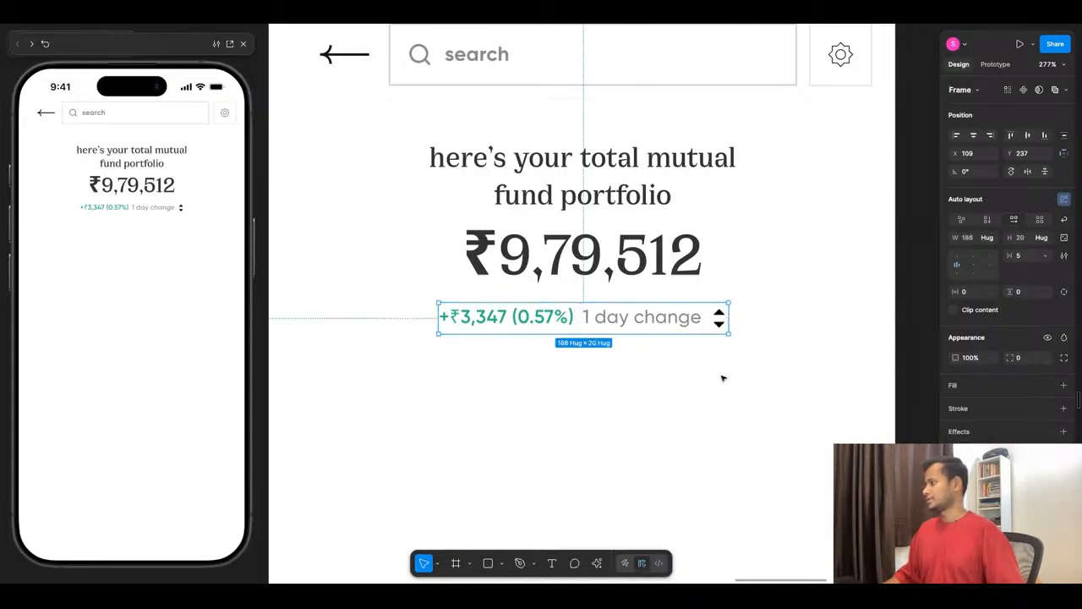
{"action": "left_click", "coordinate": [1046, 507]}
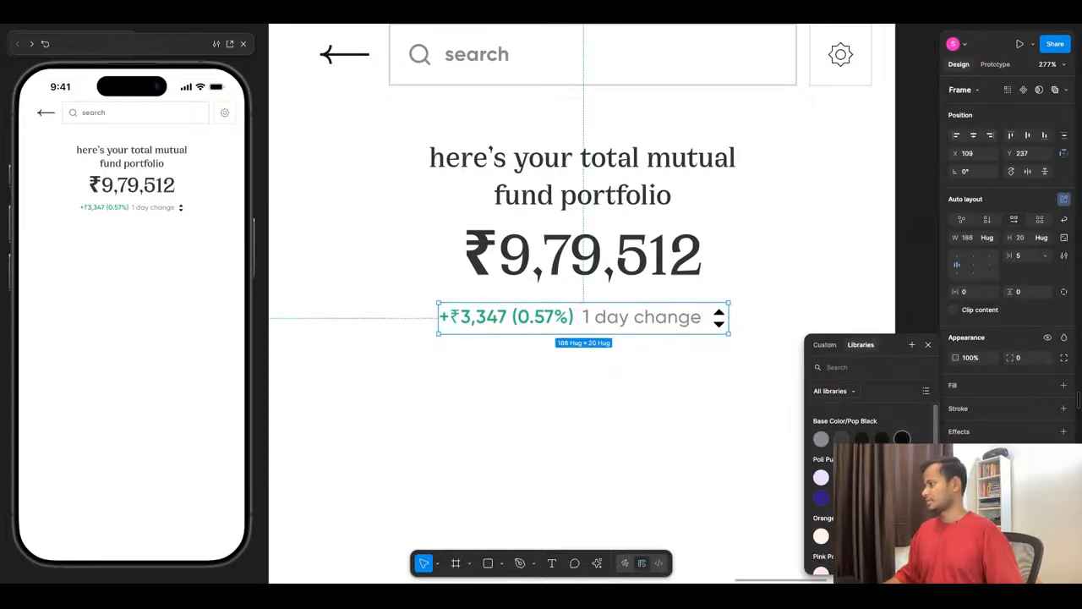
{"action": "left_click", "coordinate": [741, 379]}
{"action": "left_click", "coordinate": [606, 316]}
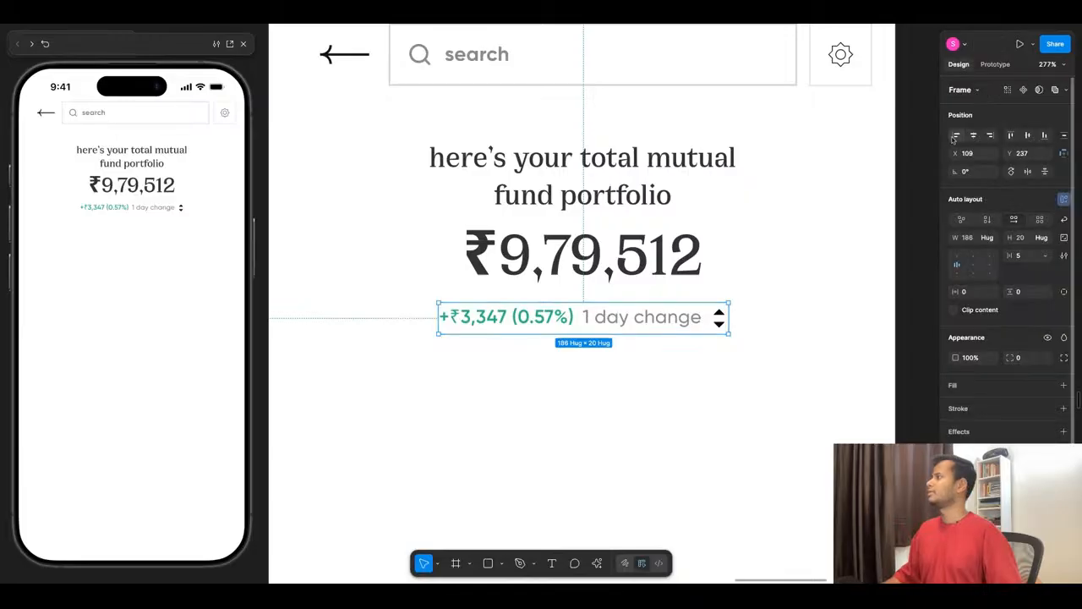
{"action": "left_click", "coordinate": [974, 136]}
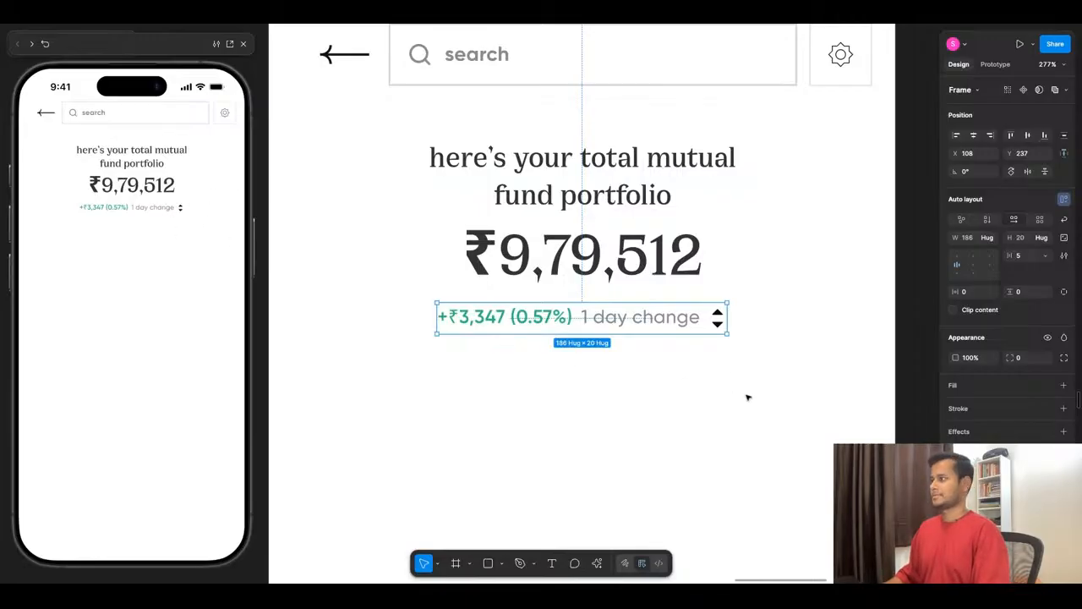
- Take the chevron pair out of the daily change row
{"action": "left_click", "coordinate": [718, 319]}
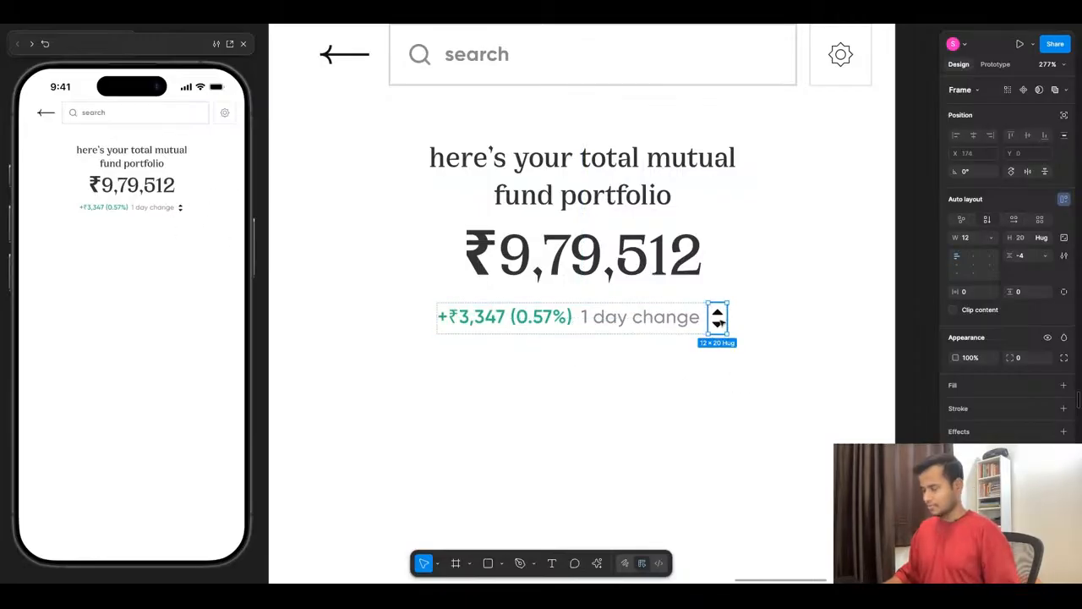
{"action": "key", "text": "Delete"}
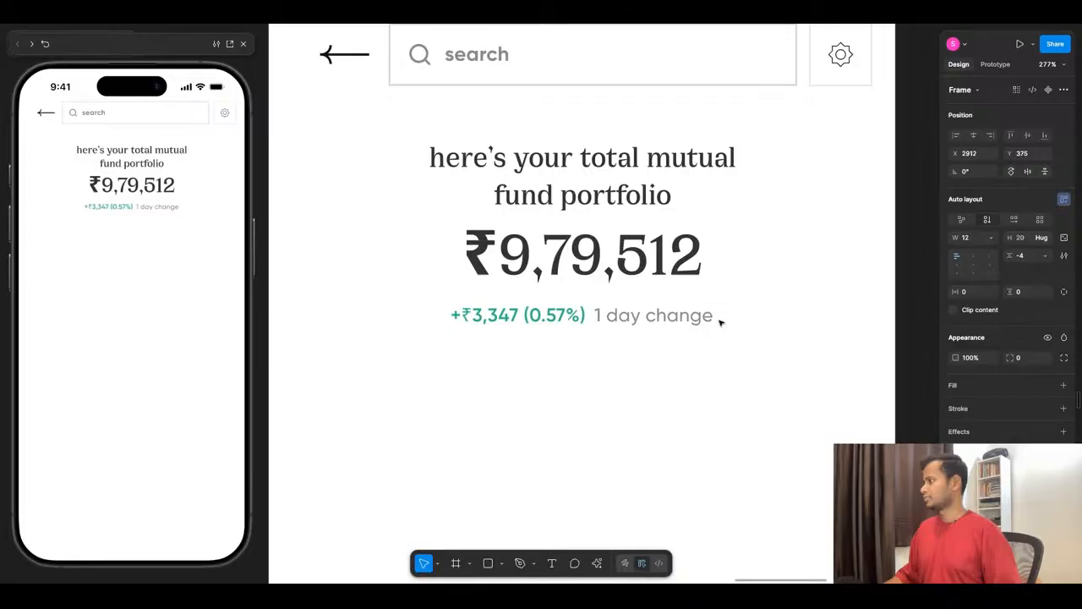
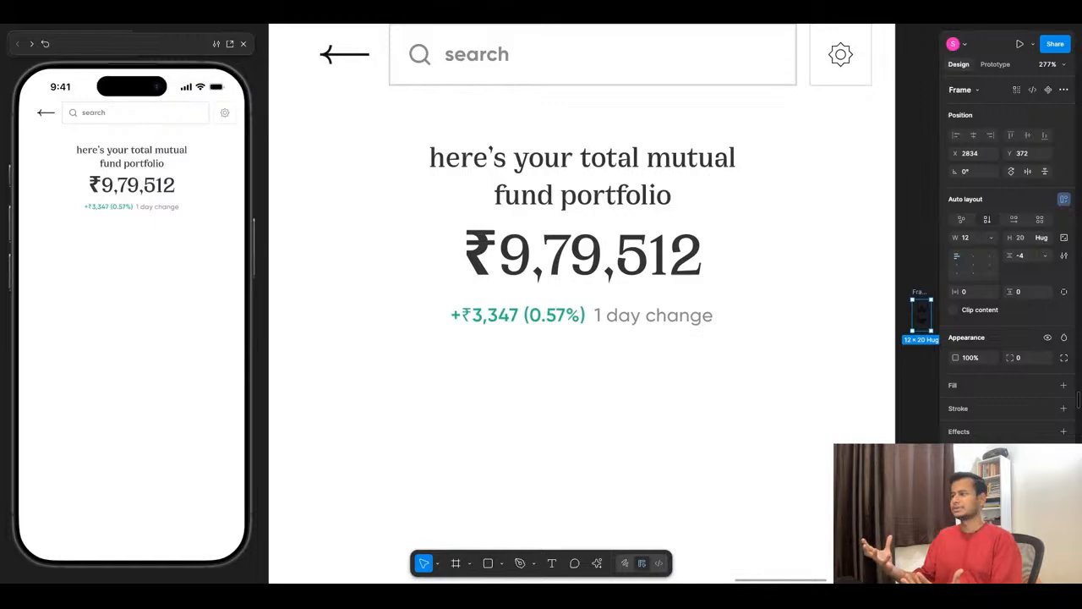
- Move the chevron pair out of the way, above the upper-right corner of the new phone screen
{"action": "scroll", "coordinate": [536, 311], "scroll_direction": "down", "scroll_amount": 5}
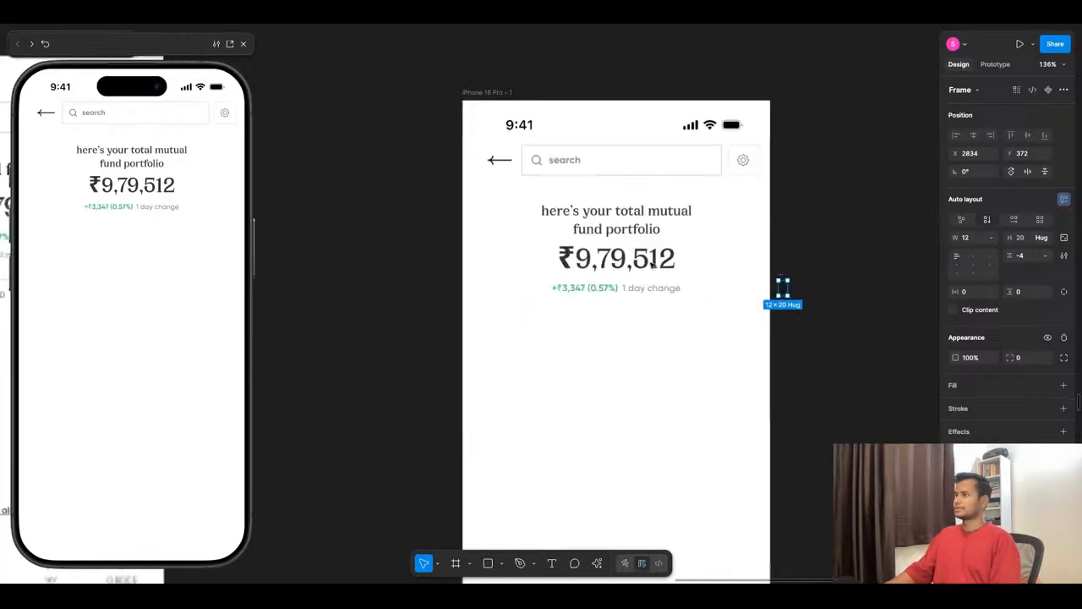
{"action": "scroll", "coordinate": [536, 310], "scroll_direction": "down", "scroll_amount": 5}
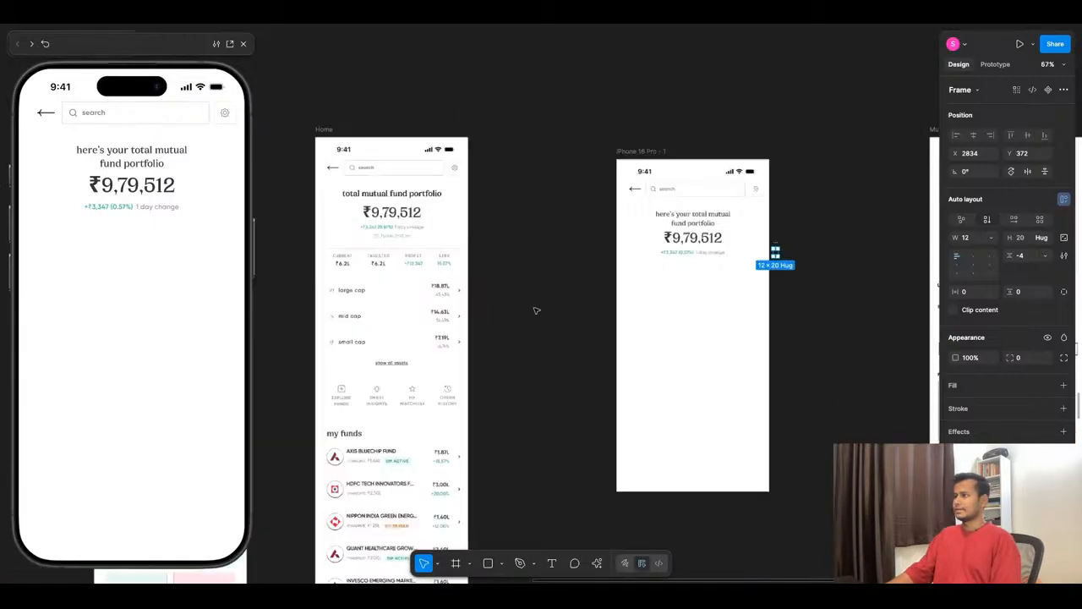
{"action": "scroll", "coordinate": [536, 310], "scroll_direction": "up", "scroll_amount": 2}
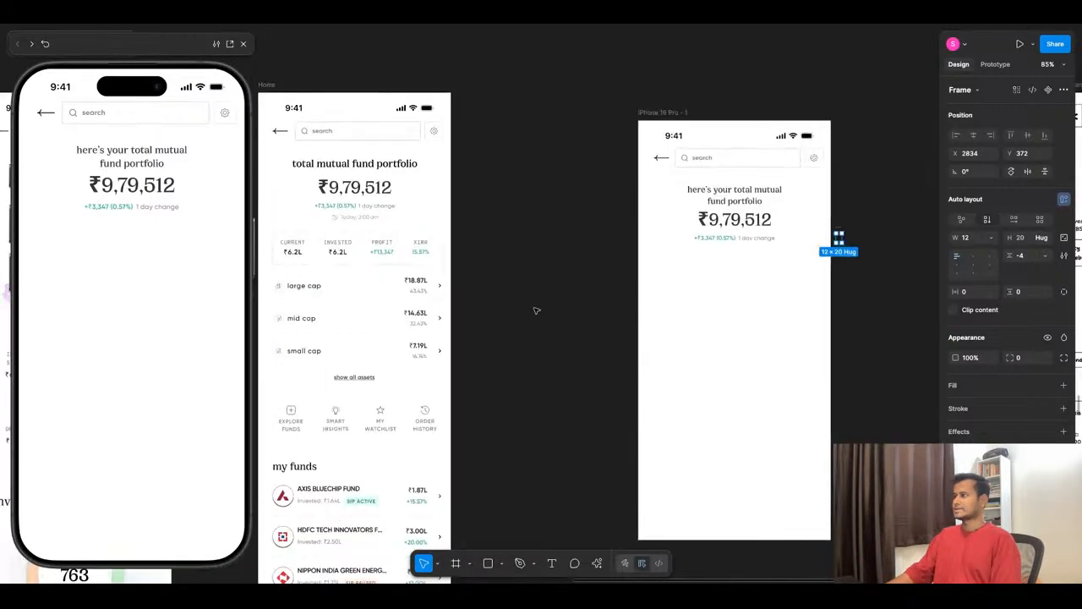
{"action": "left_click_drag", "start_coordinate": [839, 241], "coordinate": [833, 110]}
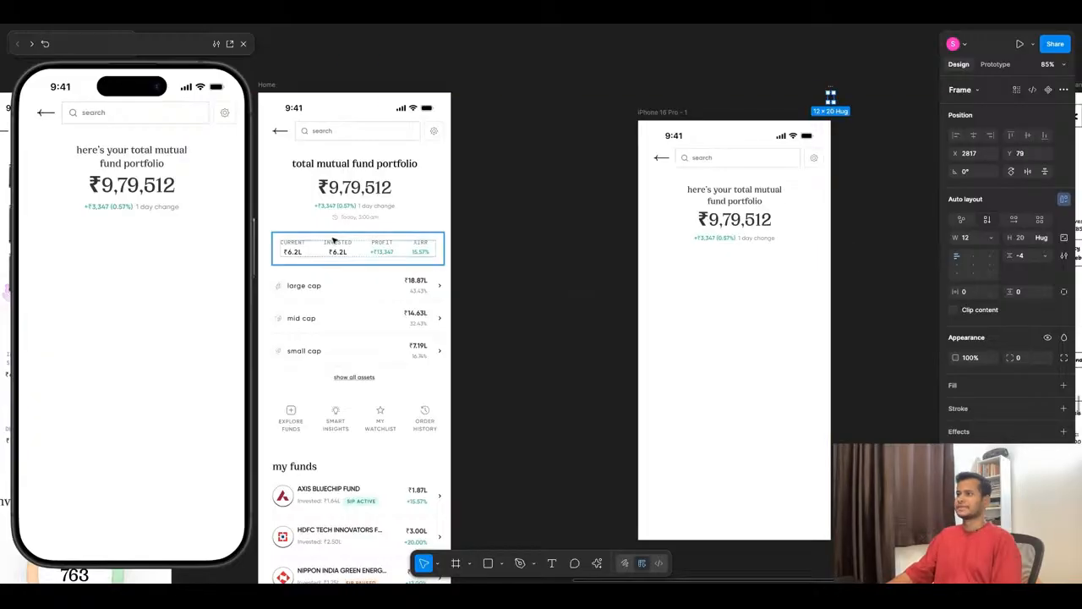
- Copy the "Today, 3:00 am" update-time text from the Home screen's portfolio summary
{"action": "scroll", "coordinate": [355, 241], "scroll_direction": "up", "scroll_amount": 3}
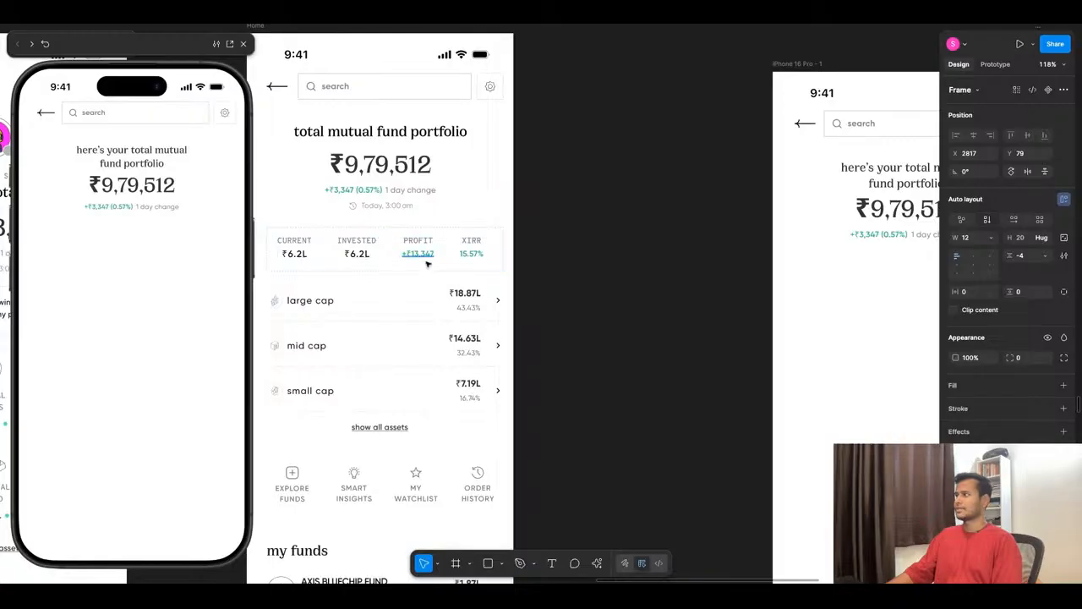
{"action": "double_click", "coordinate": [388, 206]}
{"action": "key", "text": "ctrl+c"}
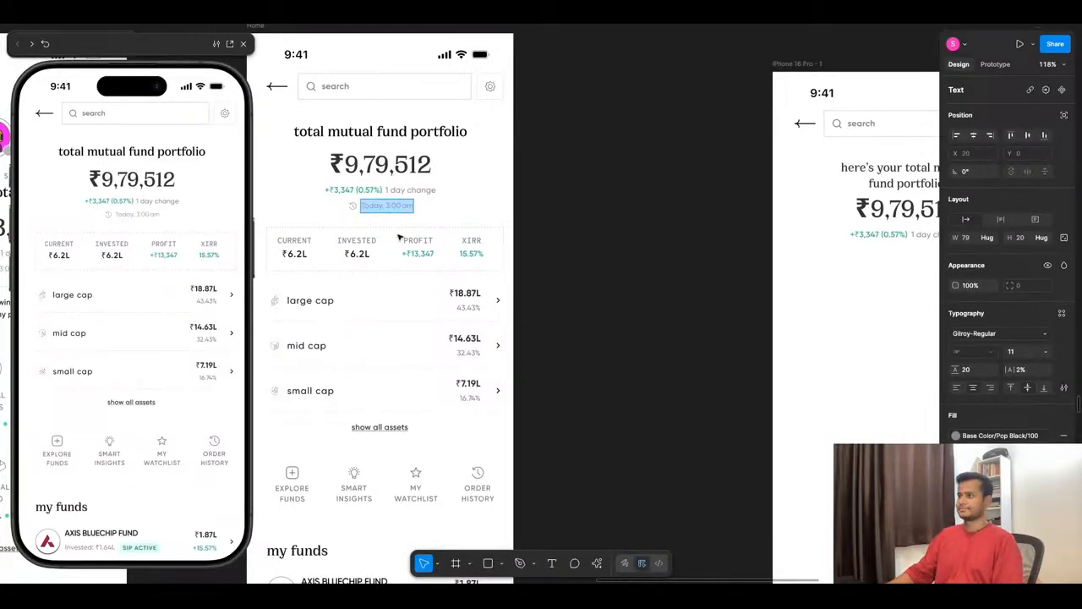
{"action": "key", "text": "Escape"}
{"action": "key", "text": "Escape"}
- Duplicate the "1 day change" text below the daily change row and replace its content with the copied "Today, 3:00 am"
{"action": "scroll", "coordinate": [366, 225], "scroll_direction": "down", "scroll_amount": 5}
{"action": "scroll", "coordinate": [725, 252], "scroll_direction": "up", "scroll_amount": 5}
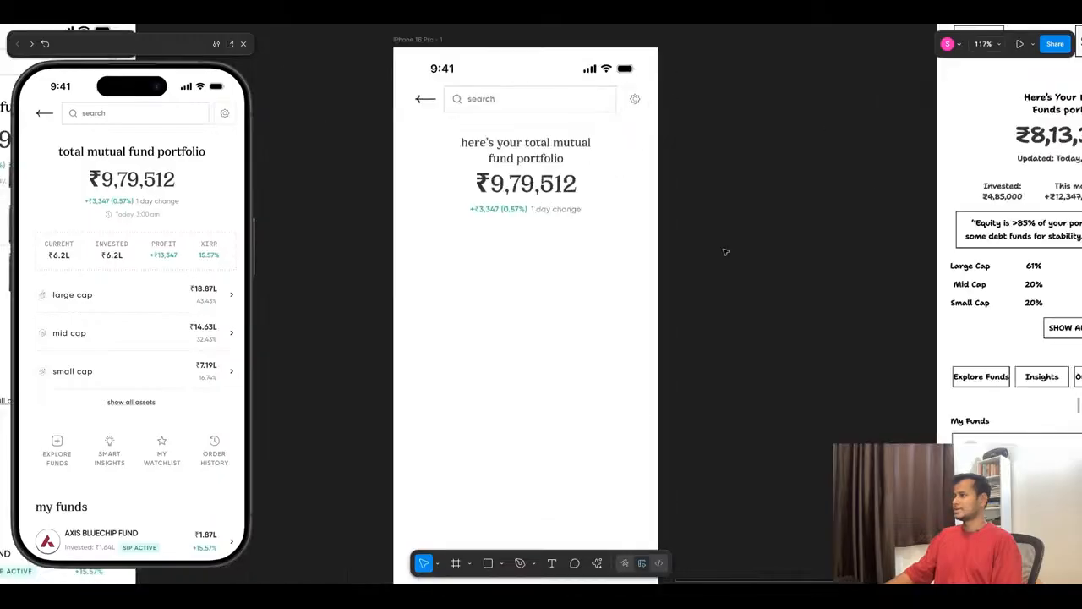
{"action": "scroll", "coordinate": [522, 222], "scroll_direction": "up", "scroll_amount": 7}
{"action": "left_click", "coordinate": [592, 203]}
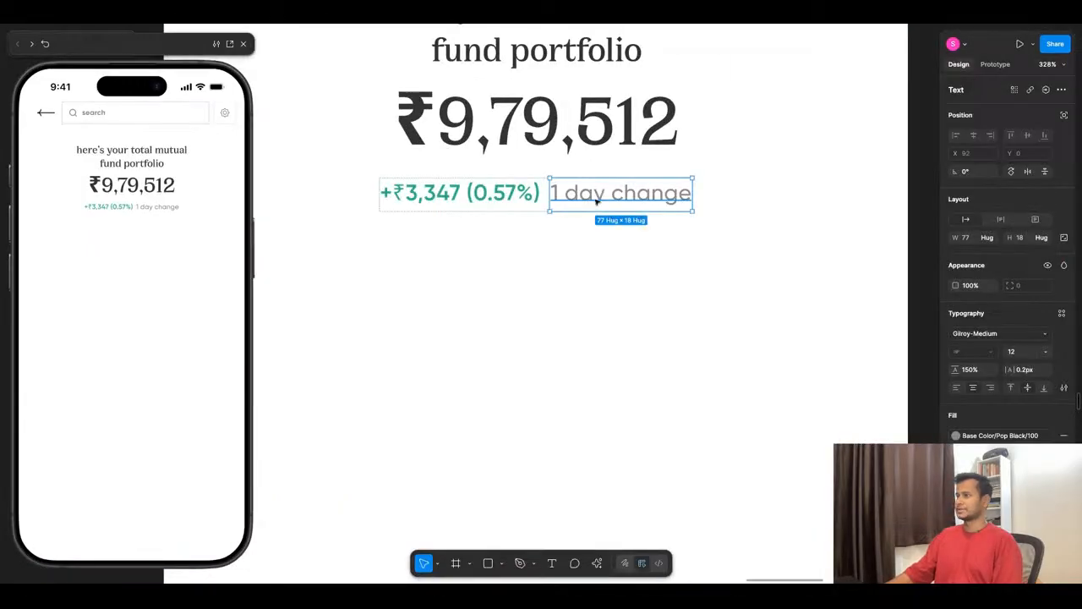
{"action": "left_click_drag", "start_coordinate": [596, 200], "coordinate": [499, 245]}
{"action": "double_click", "coordinate": [499, 245]}
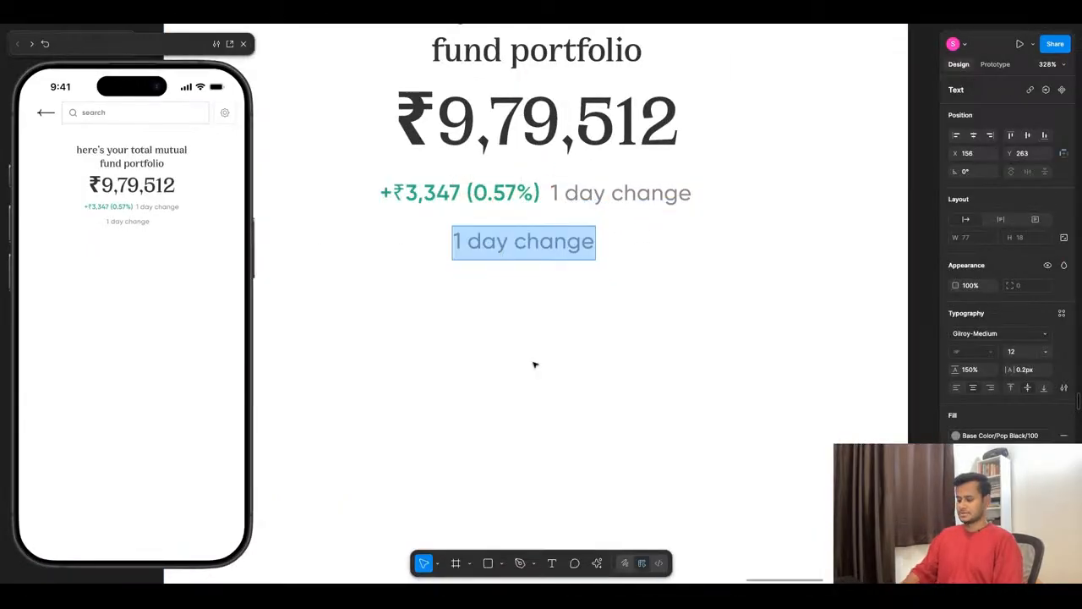
{"action": "key", "text": "ctrl+v"}
{"action": "key", "text": "Escape"}
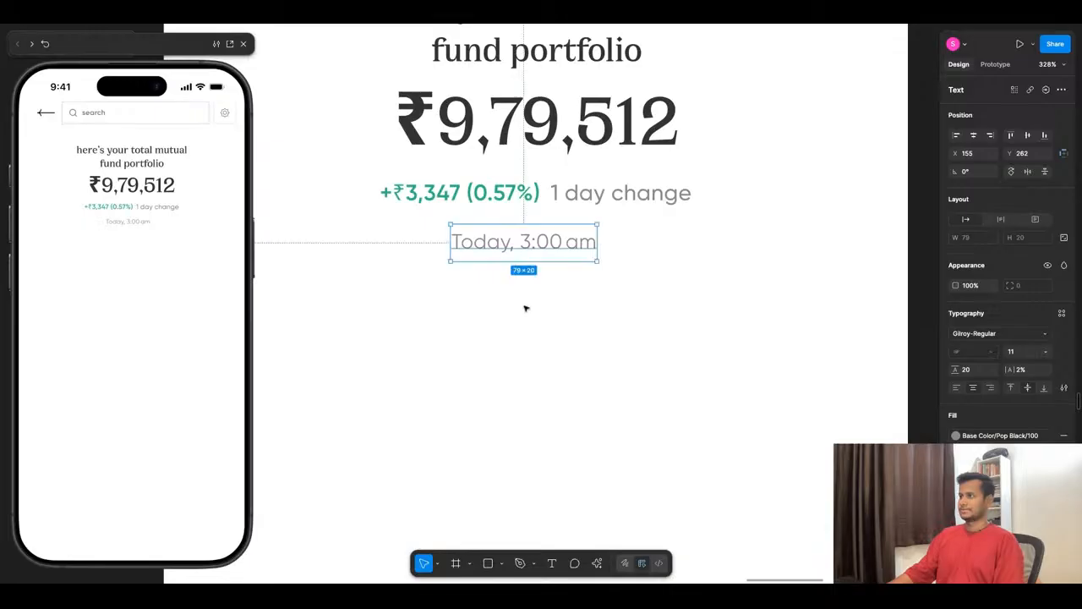
- Copy the 16 × 16 history icon from the Home screen's timestamp and place it before "Today, 3:00 am" on the new screen
{"action": "left_click", "coordinate": [676, 302]}
{"action": "scroll", "coordinate": [678, 301], "scroll_direction": "down", "scroll_amount": 8}
{"action": "scroll", "coordinate": [436, 266], "scroll_direction": "up", "scroll_amount": 5}
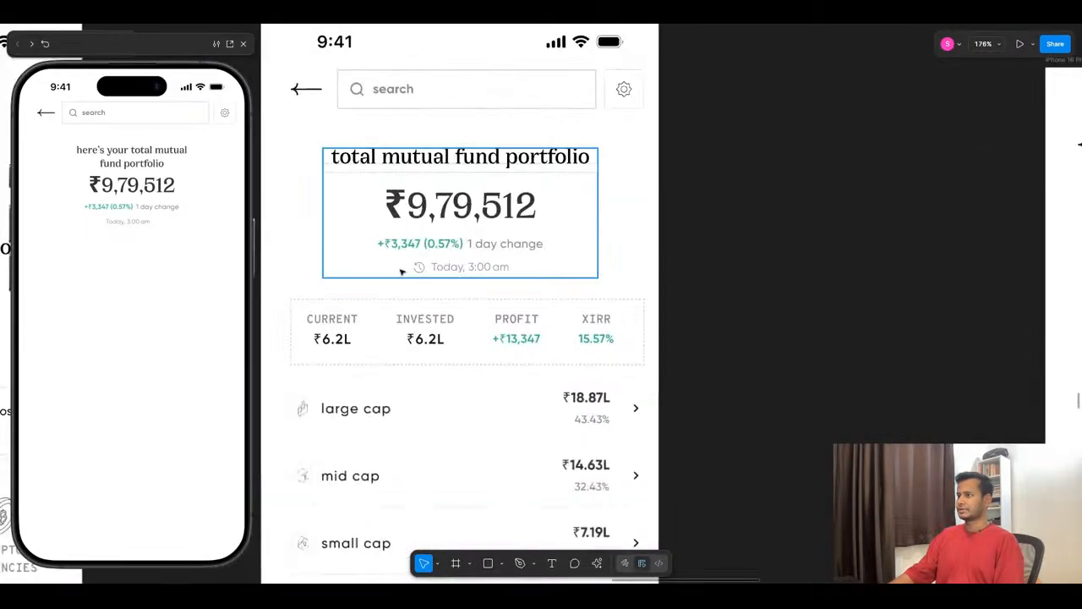
{"action": "left_click", "coordinate": [420, 271]}
{"action": "double_click", "coordinate": [420, 271]}
{"action": "double_click", "coordinate": [420, 271]}
{"action": "left_click", "coordinate": [422, 283]}
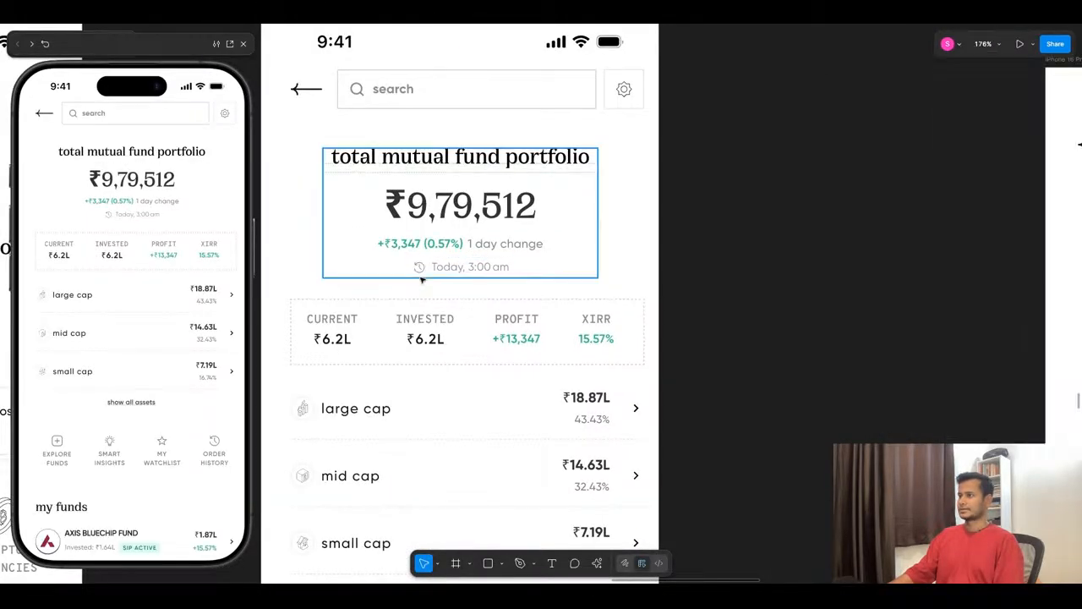
{"action": "left_click", "coordinate": [422, 274]}
{"action": "double_click", "coordinate": [421, 273]}
{"action": "double_click", "coordinate": [421, 267]}
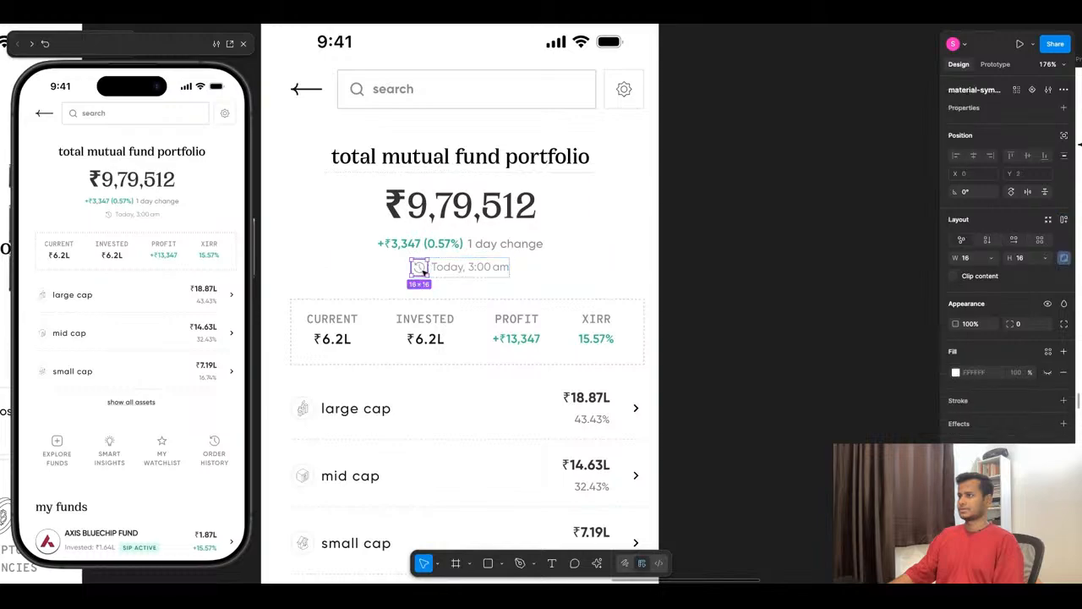
{"action": "scroll", "coordinate": [424, 271], "scroll_direction": "right", "scroll_amount": 2}
{"action": "left_click_drag", "start_coordinate": [423, 273], "coordinate": [766, 342]}
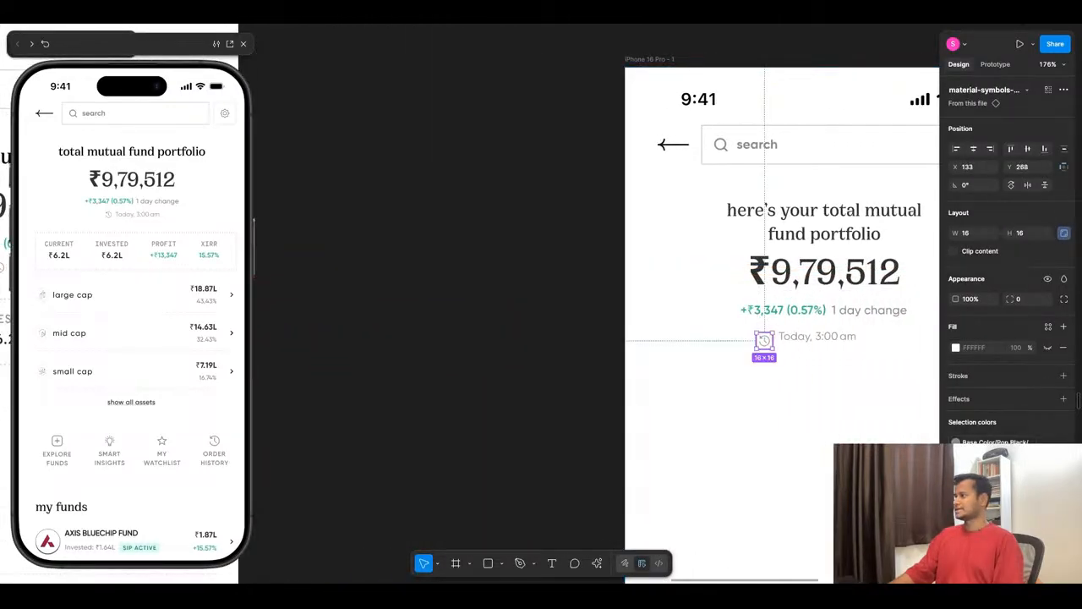
- Move the "Today, 3:00 am" text level with the history icon, at X 154 and Y 266
{"action": "scroll", "coordinate": [878, 339], "scroll_direction": "up", "scroll_amount": 5}
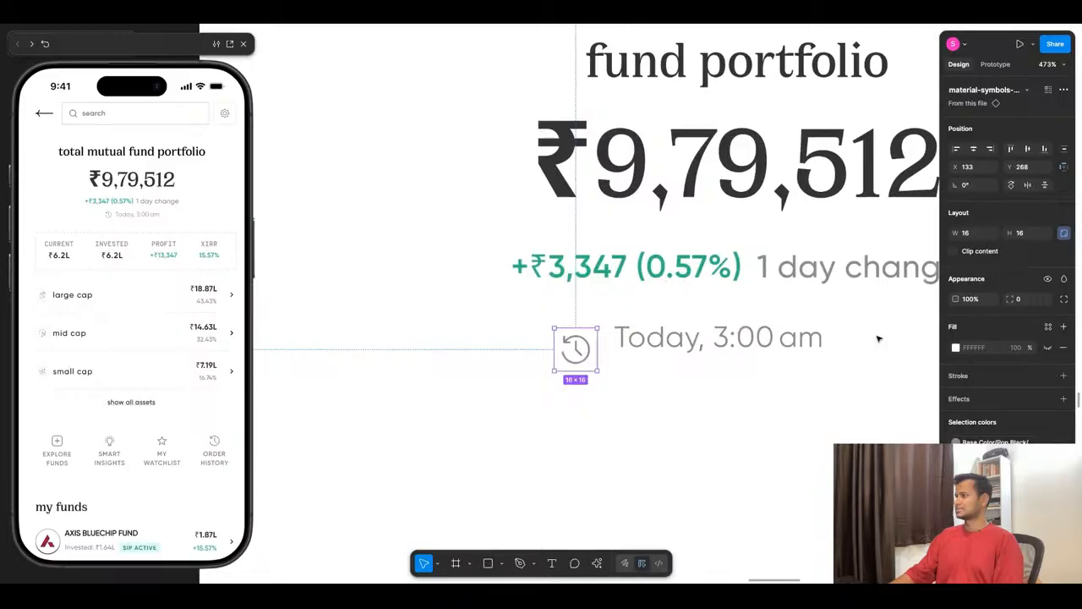
{"action": "left_click", "coordinate": [666, 345]}
{"action": "left_click_drag", "start_coordinate": [658, 339], "coordinate": [657, 343]}
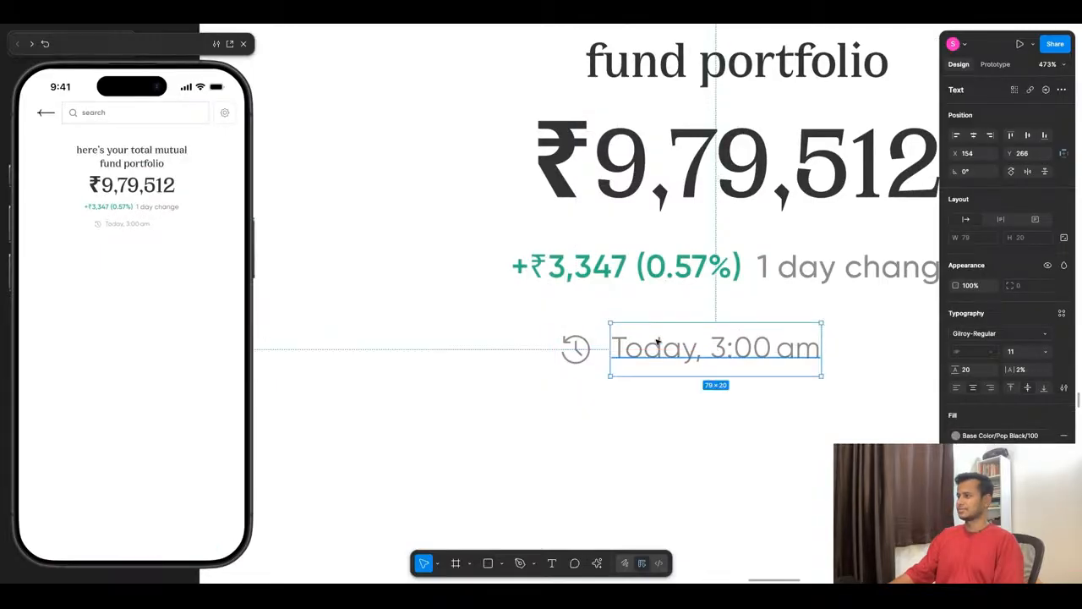
- Combine the history icon and "Today, 3:00 am" text in a horizontal auto layout with a gap of 4
{"action": "left_click", "coordinate": [562, 356], "text": "shift"}
{"action": "key", "text": "shift+a"}
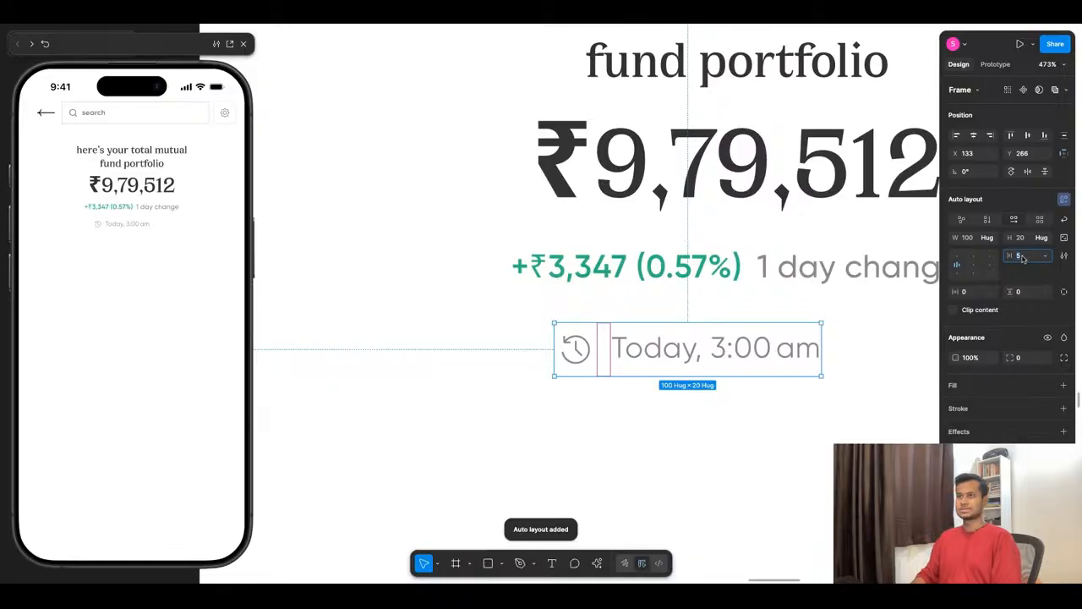
{"action": "type", "text": "4"}
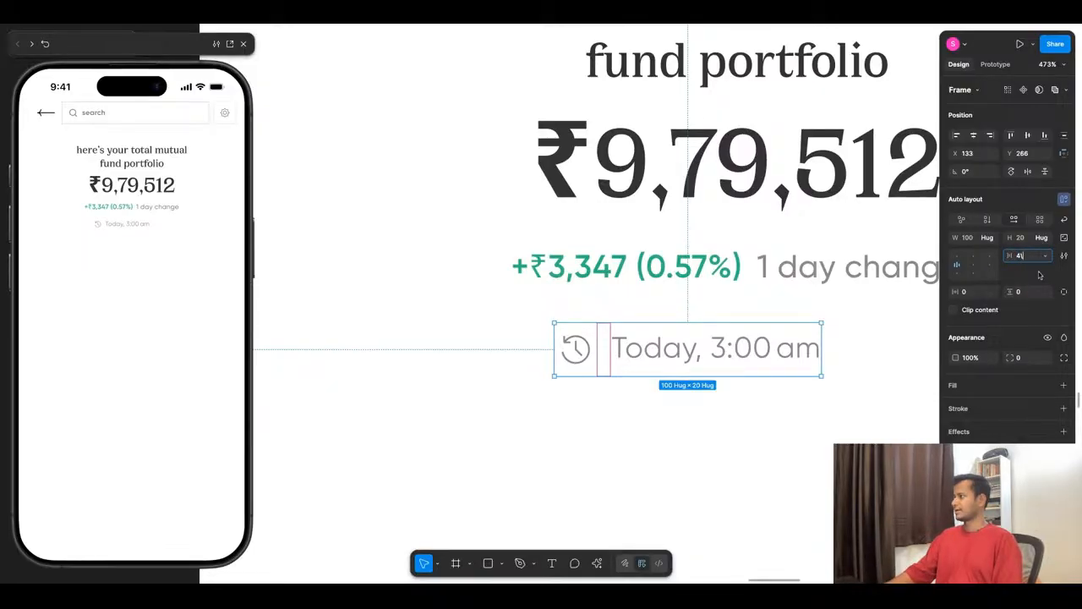
{"action": "key", "text": "Return"}
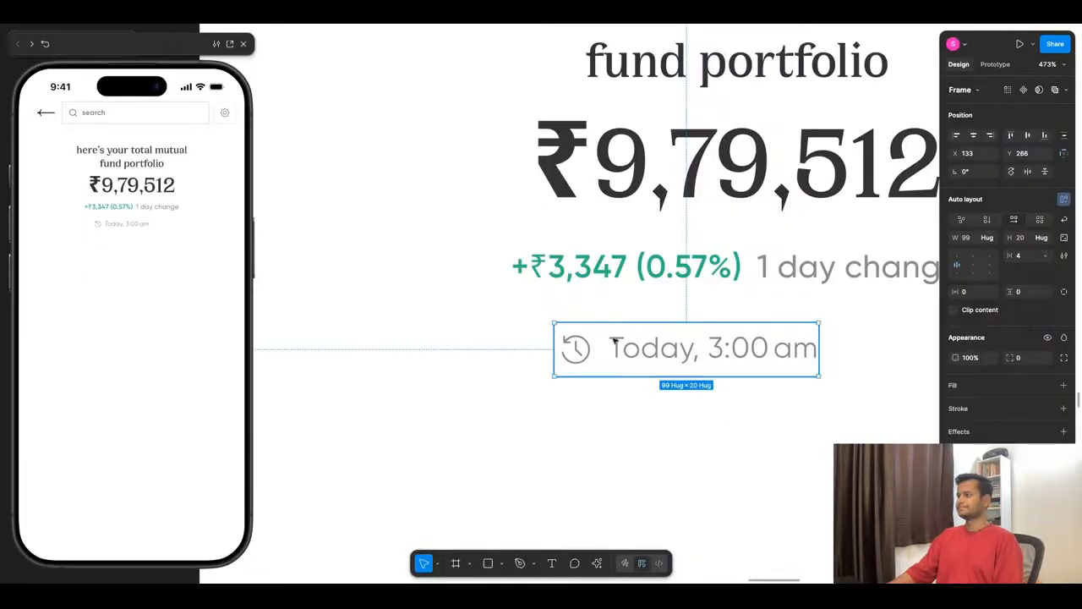
- Centre the timestamp row horizontally on the phone screen
{"action": "left_click", "coordinate": [989, 136]}
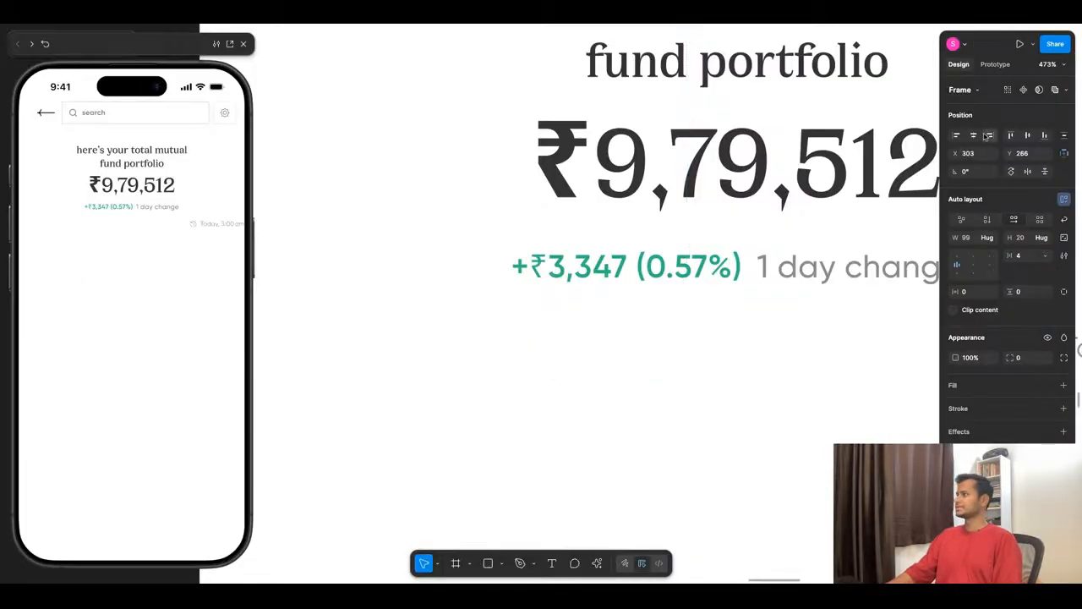
{"action": "left_click", "coordinate": [975, 137]}
{"action": "scroll", "coordinate": [687, 247], "scroll_direction": "down", "scroll_amount": 5}
{"action": "scroll", "coordinate": [757, 263], "scroll_direction": "up", "scroll_amount": 3}
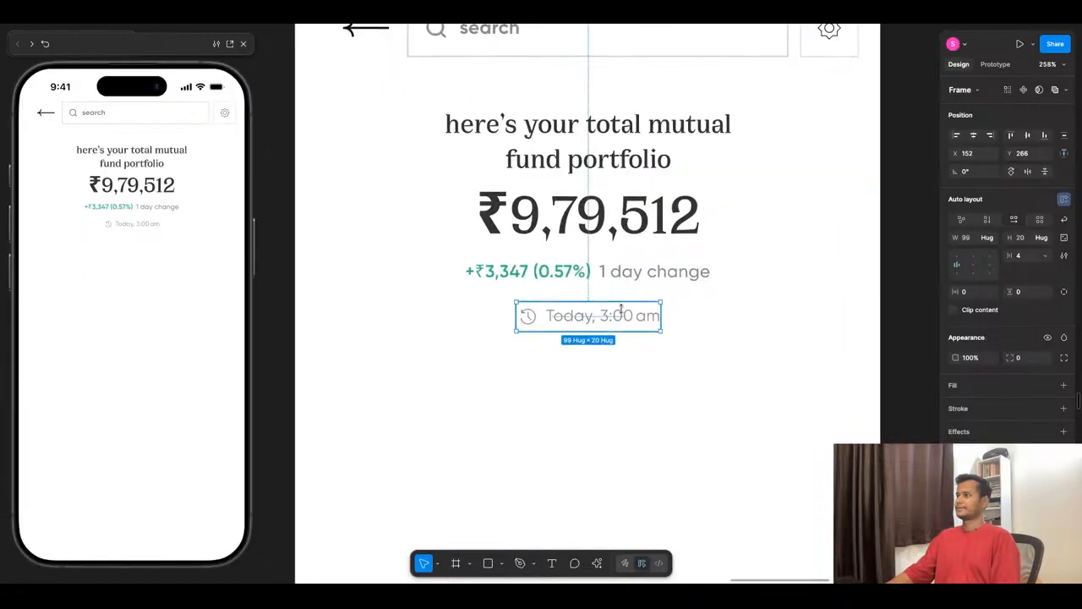
- Put the daily change row into the heading and amount block's auto layout, below ₹9,79,512
{"action": "left_click", "coordinate": [603, 269]}
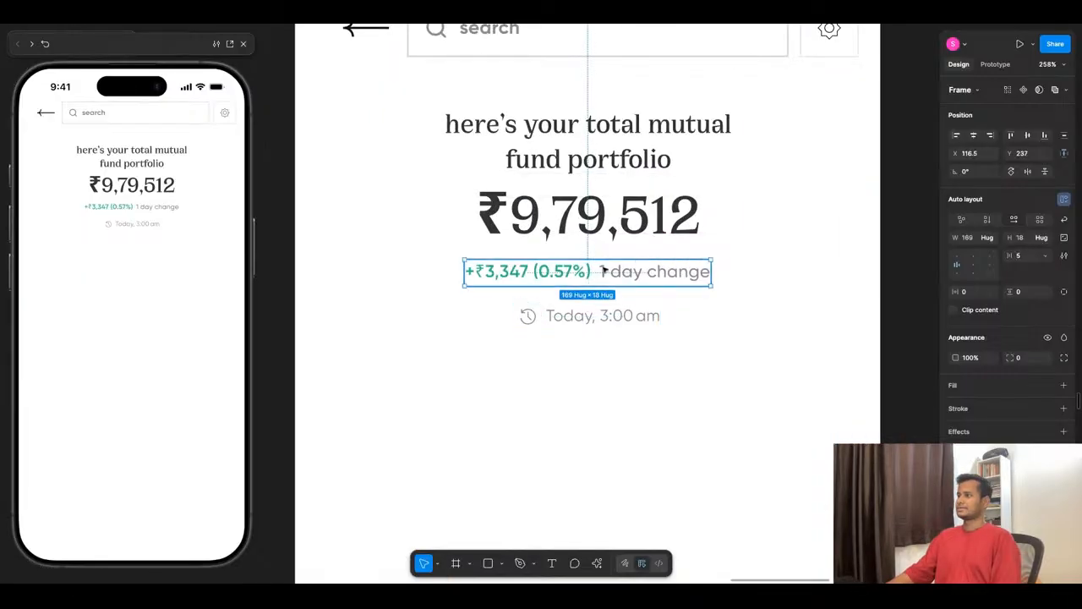
{"action": "left_click_drag", "start_coordinate": [603, 270], "coordinate": [598, 270]}
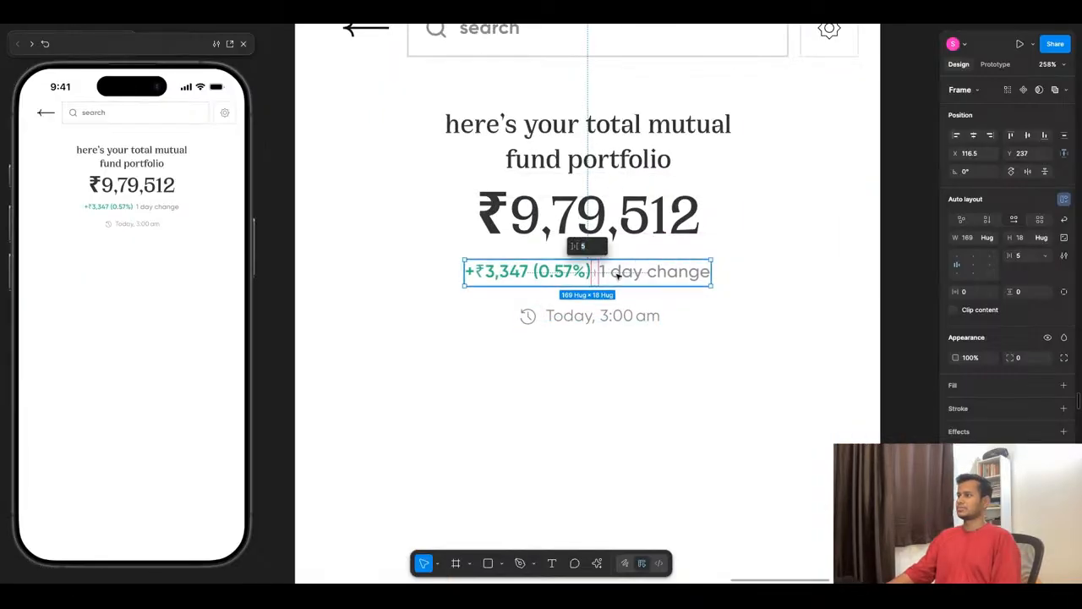
{"action": "key", "text": "Up"}
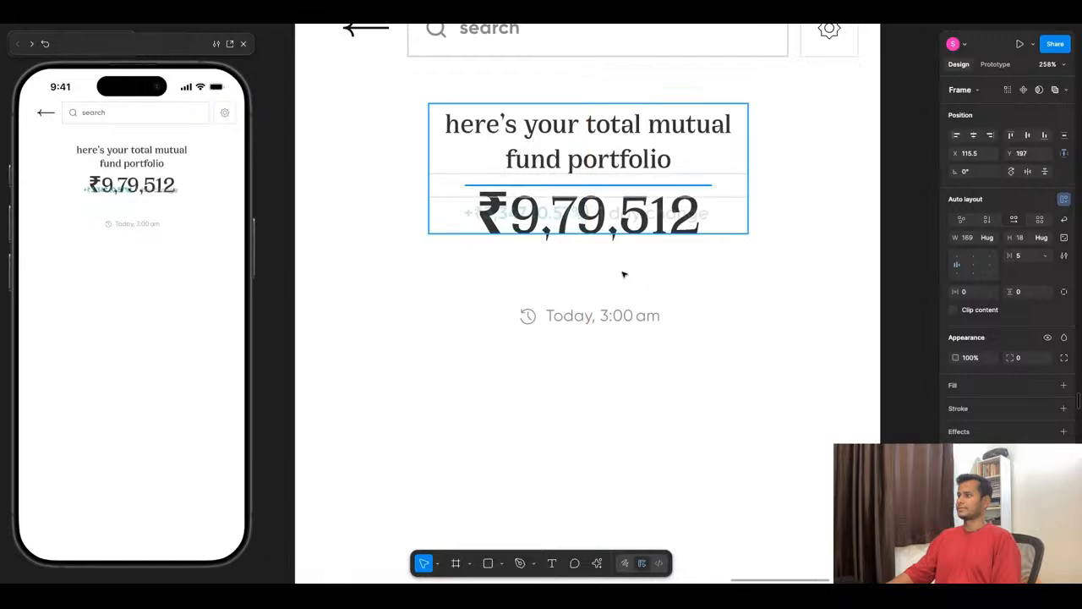
{"action": "key", "text": "Down"}
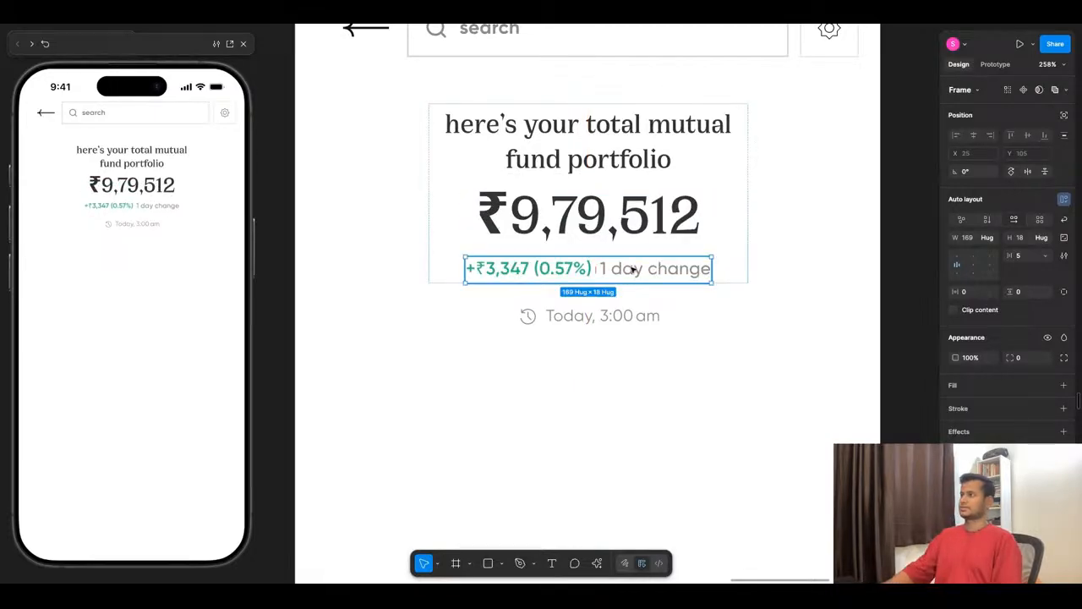
- Put the timestamp row into the same block's auto layout as the last item, below the daily change row
{"action": "left_click", "coordinate": [630, 313]}
{"action": "key", "text": "Up"}
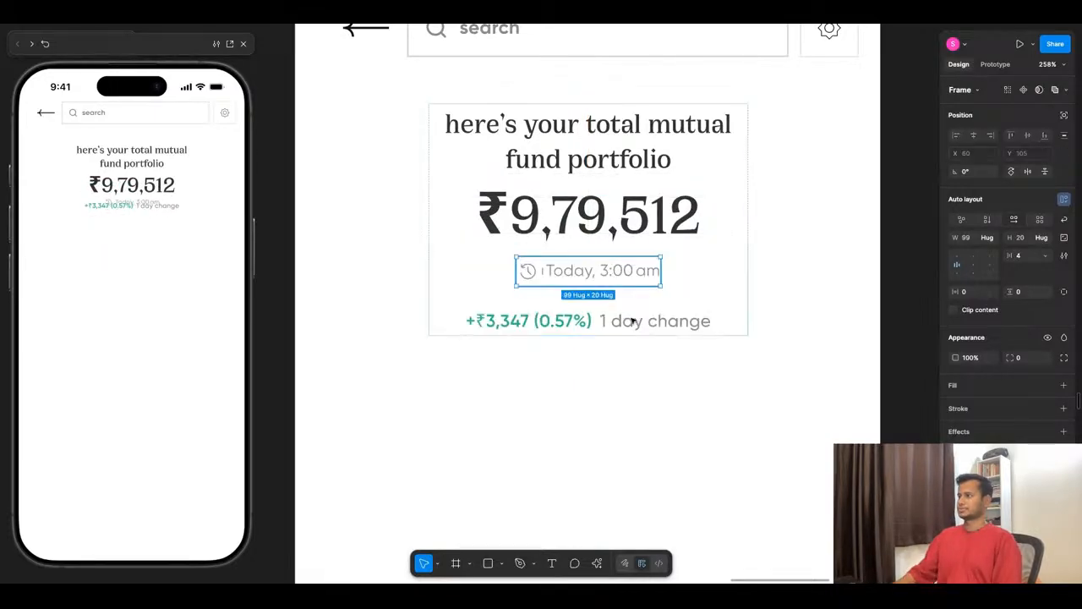
{"action": "key", "text": "Down"}
{"action": "left_click", "coordinate": [631, 402]}
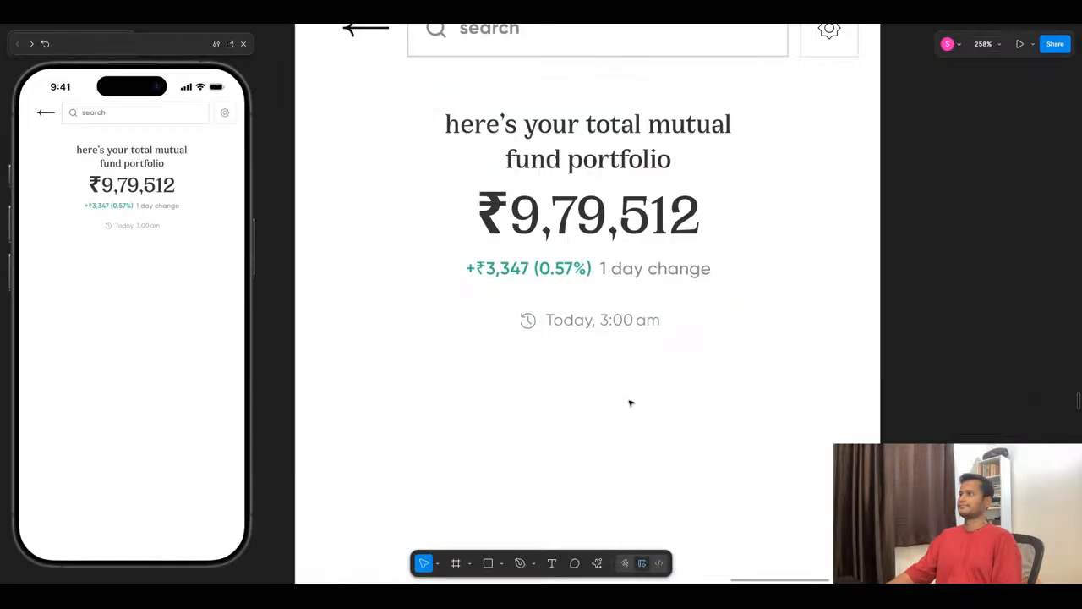
- Remove the vertical trim from the ₹9,79,512 amount so its text box uses the full line height
{"action": "scroll", "coordinate": [631, 403], "scroll_direction": "down", "scroll_amount": 5}
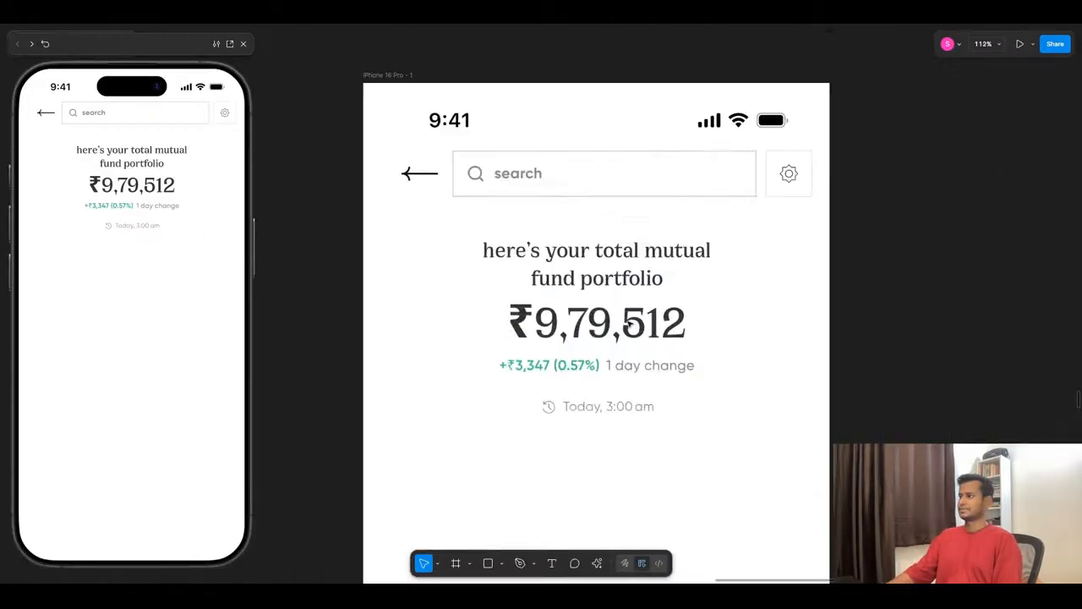
{"action": "scroll", "coordinate": [627, 321], "scroll_direction": "up", "scroll_amount": 5}
{"action": "double_click", "coordinate": [626, 330]}
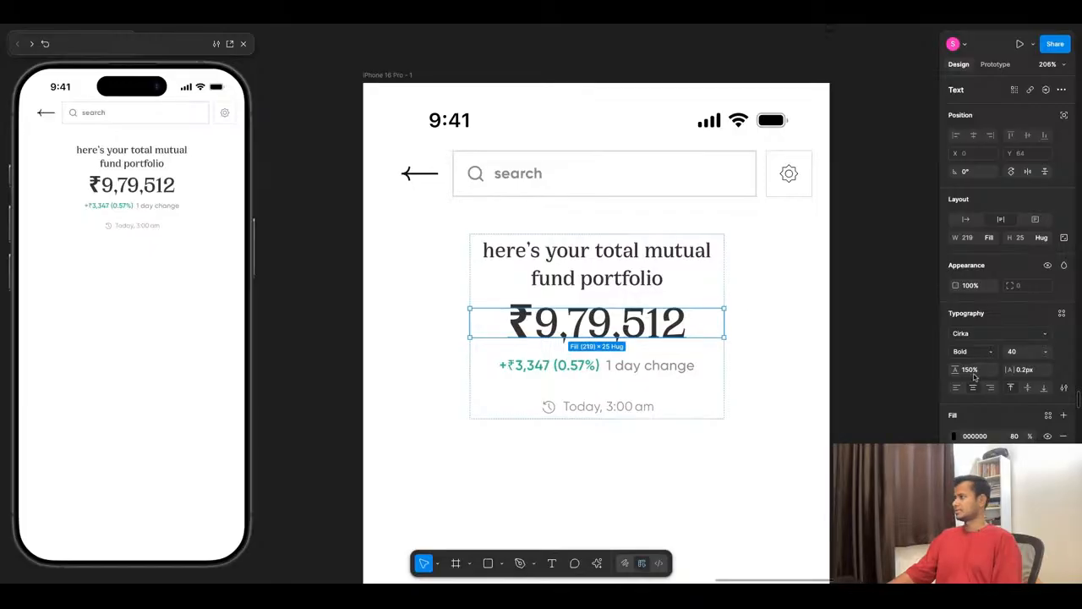
{"action": "left_click", "coordinate": [1063, 387]}
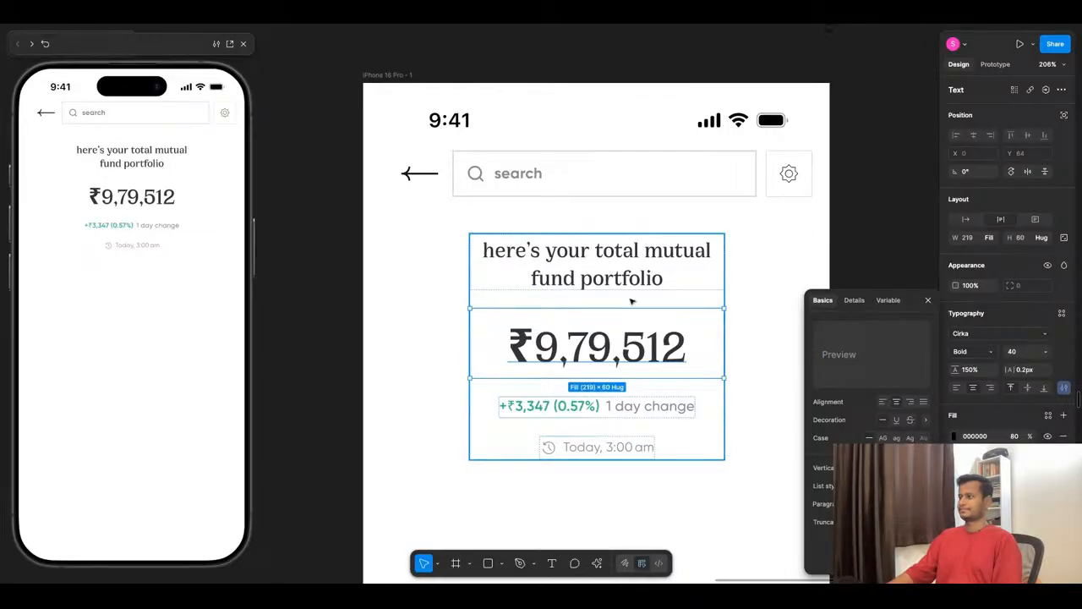
- Wrap the portfolio heading and the ₹9,79,512 amount in their own vertical auto layout with a gap of 4
{"action": "left_click", "coordinate": [596, 263]}
{"action": "left_click", "coordinate": [623, 343], "text": "shift"}
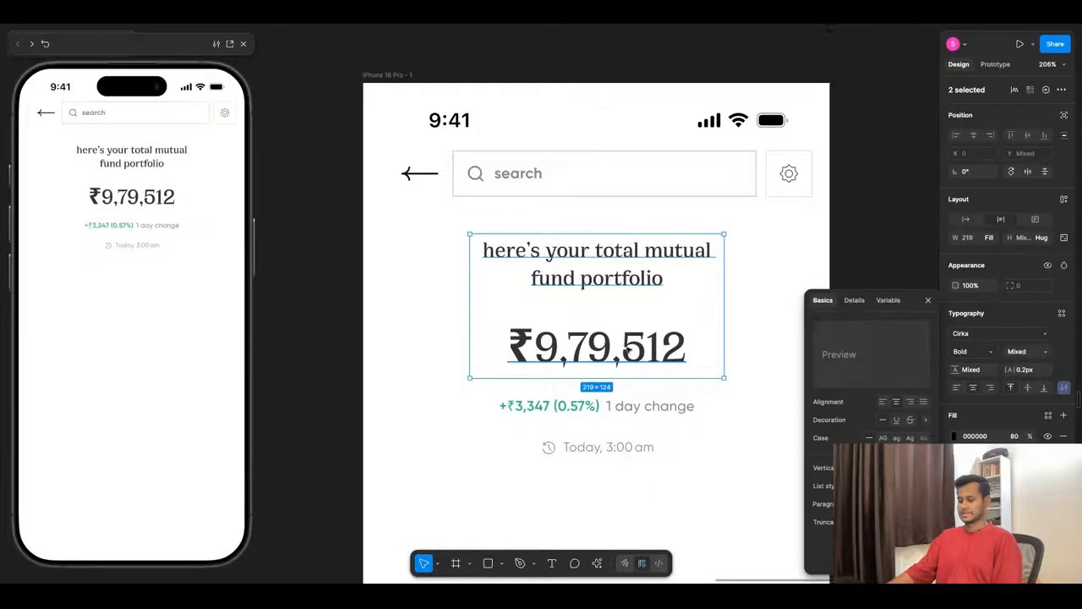
{"action": "key", "text": "shift+a"}
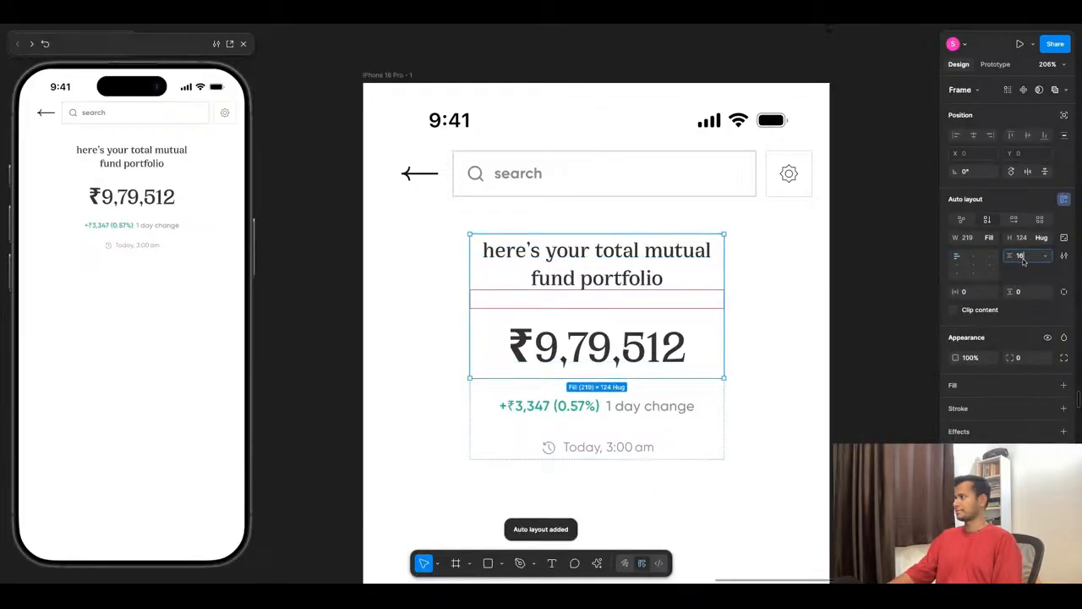
{"action": "type", "text": "0"}
{"action": "key", "text": "Return"}
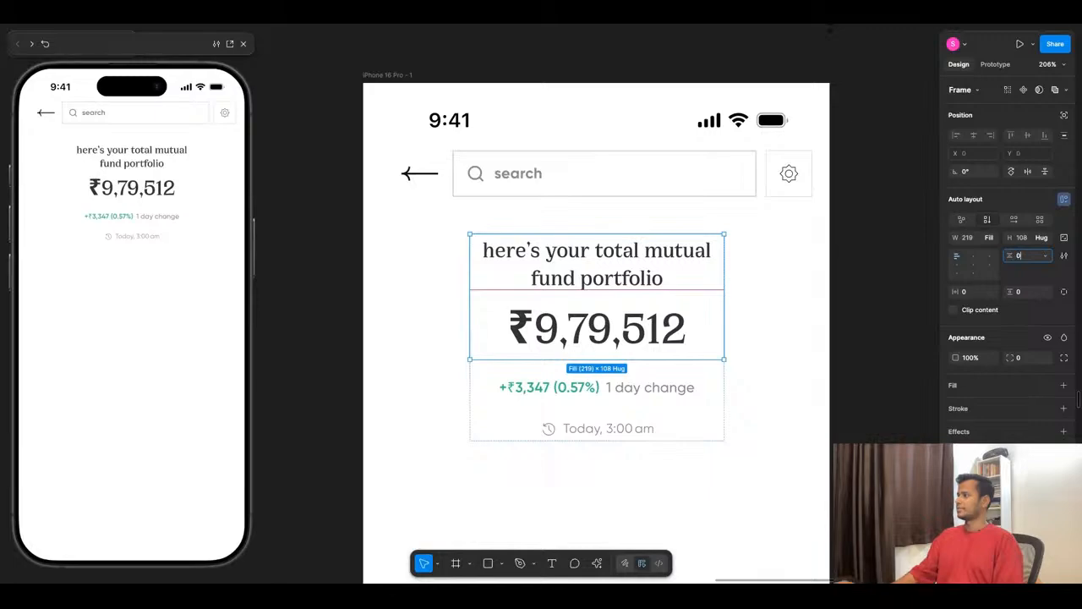
{"action": "type", "text": "4"}
{"action": "key", "text": "Return"}
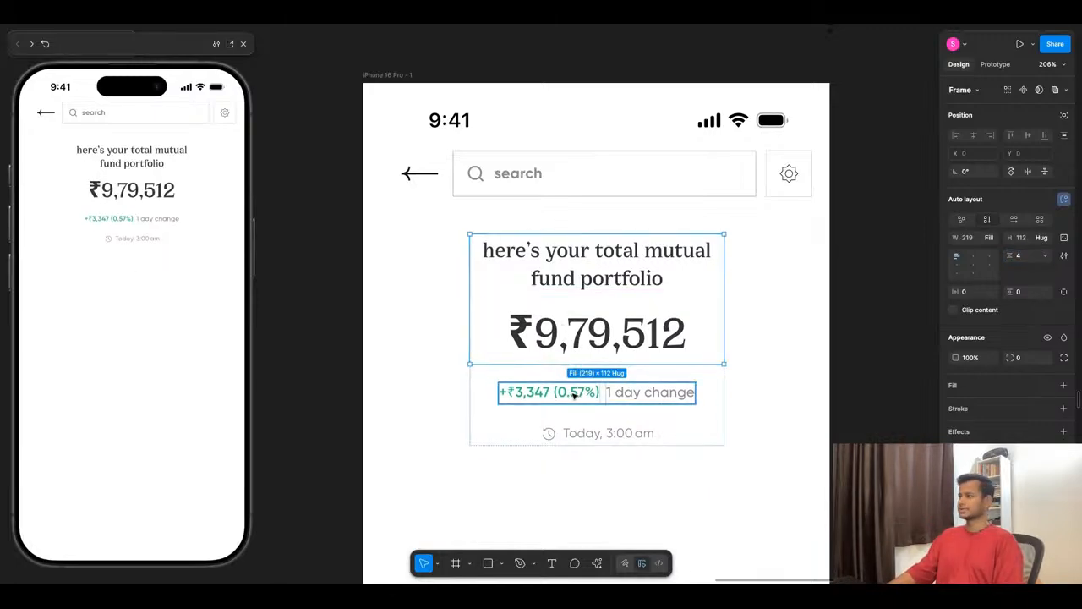
- Tighten the portfolio summary block's outer auto layout gap, trying 8 and settling on 4
{"action": "left_click", "coordinate": [605, 394]}
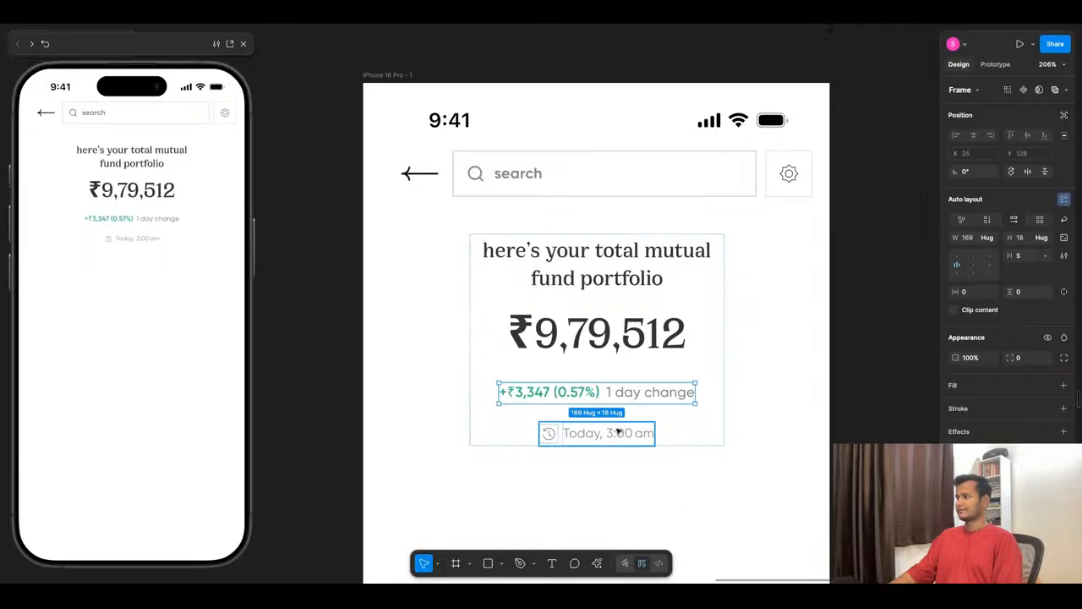
{"action": "left_click", "coordinate": [690, 427]}
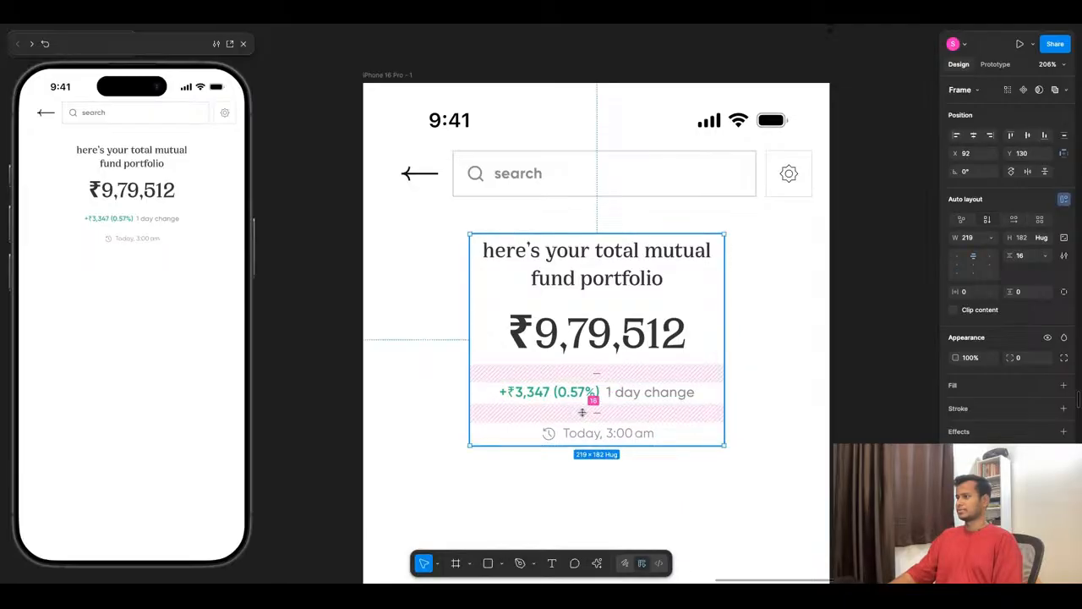
{"action": "left_click", "coordinate": [1030, 257]}
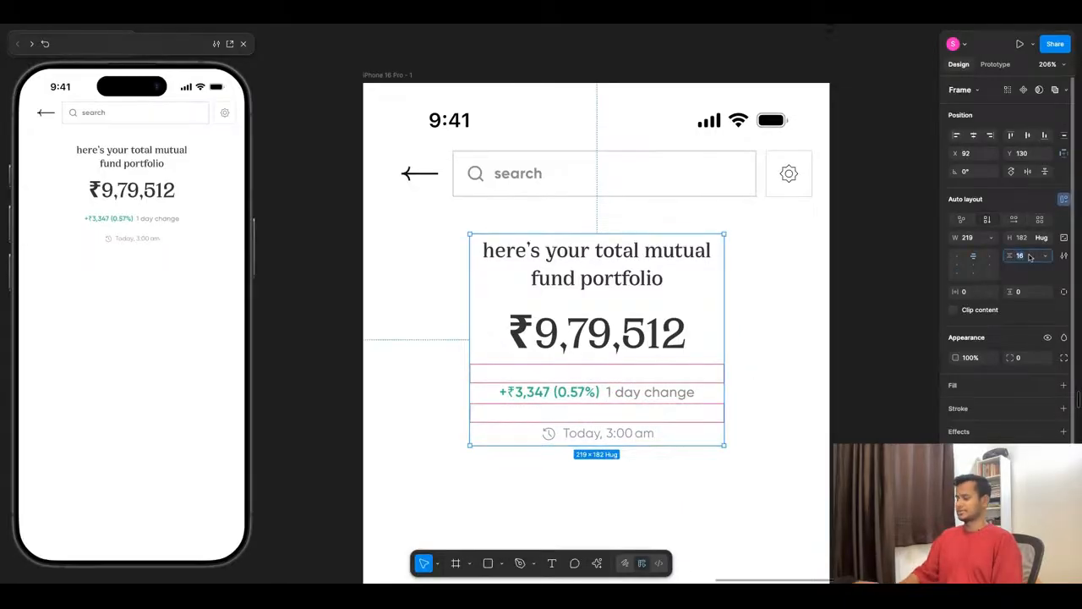
{"action": "type", "text": "8"}
{"action": "key", "text": "Return"}
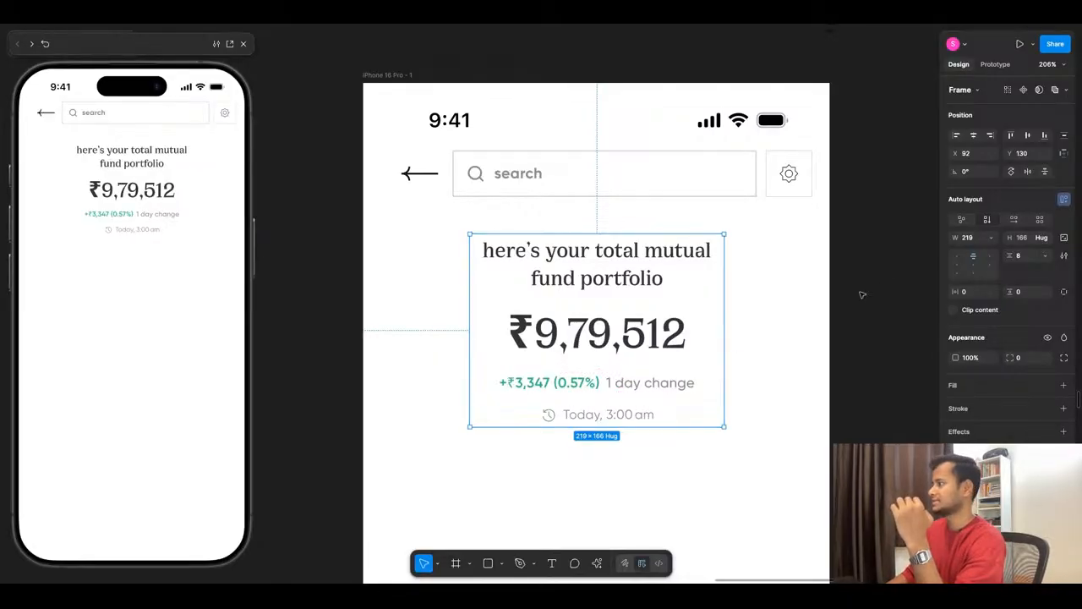
{"action": "left_click", "coordinate": [1023, 257]}
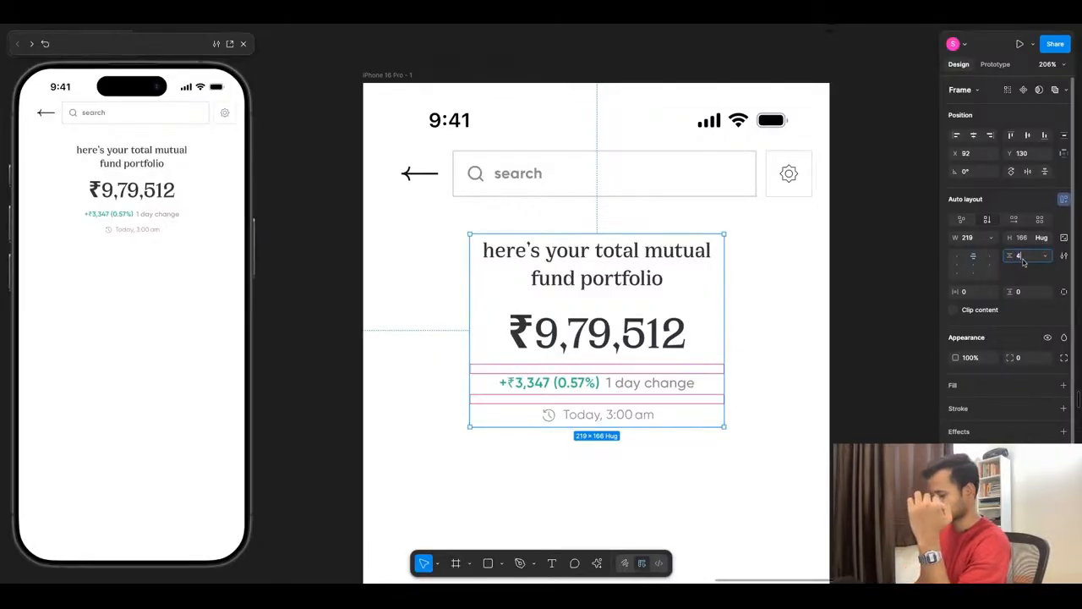
{"action": "type", "text": "4"}
{"action": "key", "text": "Return"}
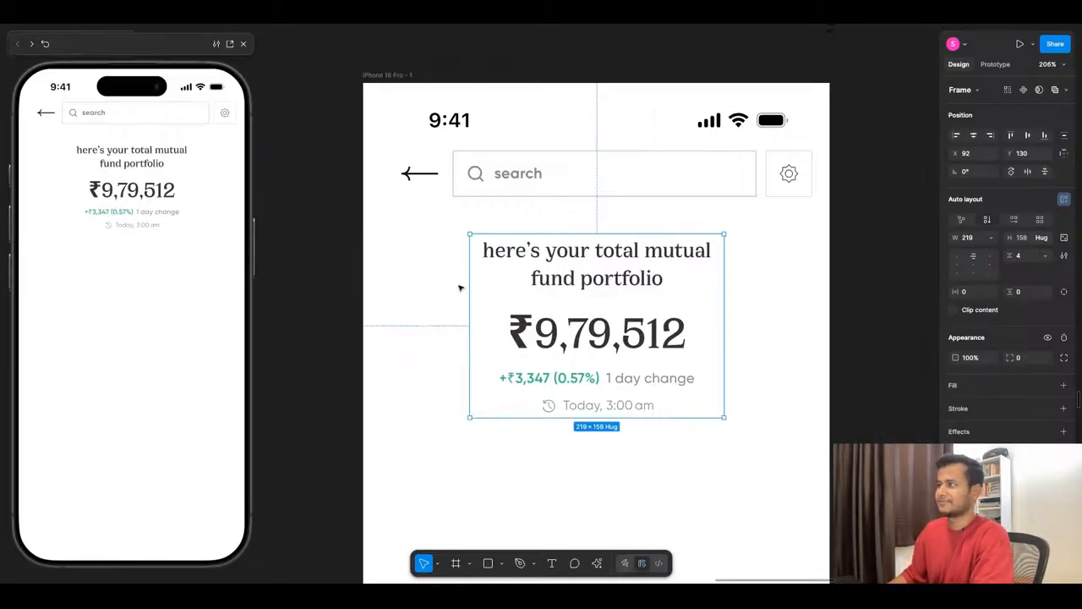
- Check the summary block's distance to the search bar and compare the screen with the finished Home design and the wireframe
{"action": "key", "text": "alt"}
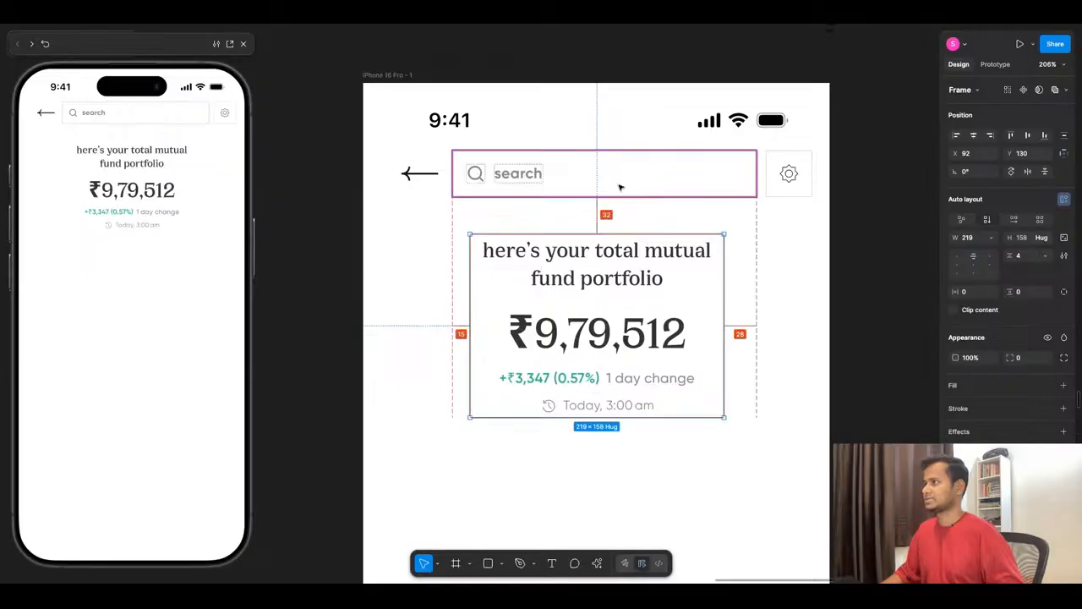
{"action": "scroll", "coordinate": [619, 187], "scroll_direction": "down", "scroll_amount": 5}
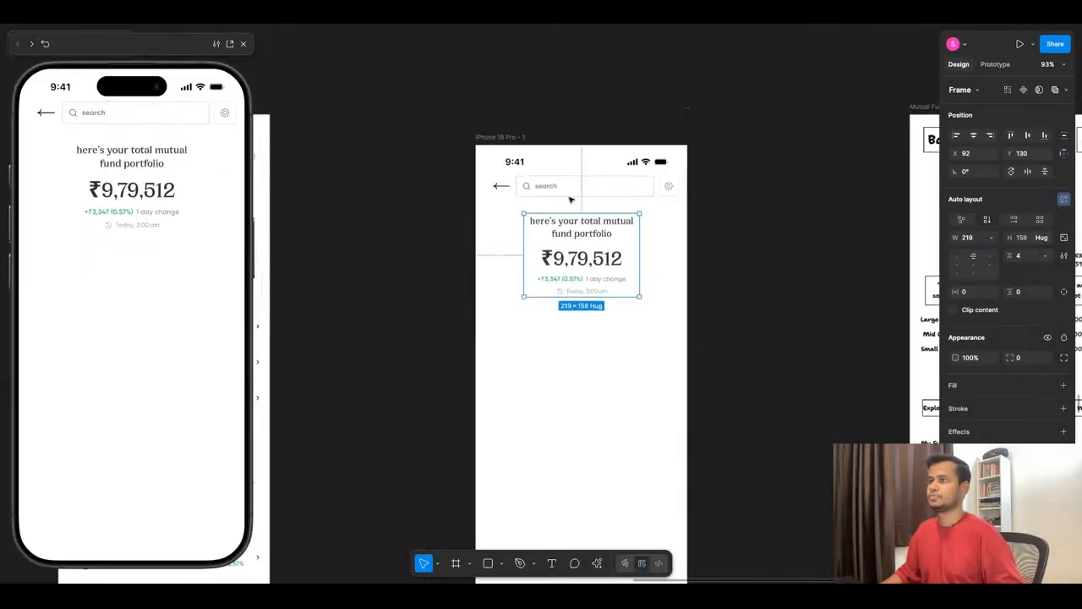
{"action": "scroll", "coordinate": [571, 200], "scroll_direction": "down", "scroll_amount": 1}
{"action": "scroll", "coordinate": [500, 281], "scroll_direction": "up", "scroll_amount": 2}
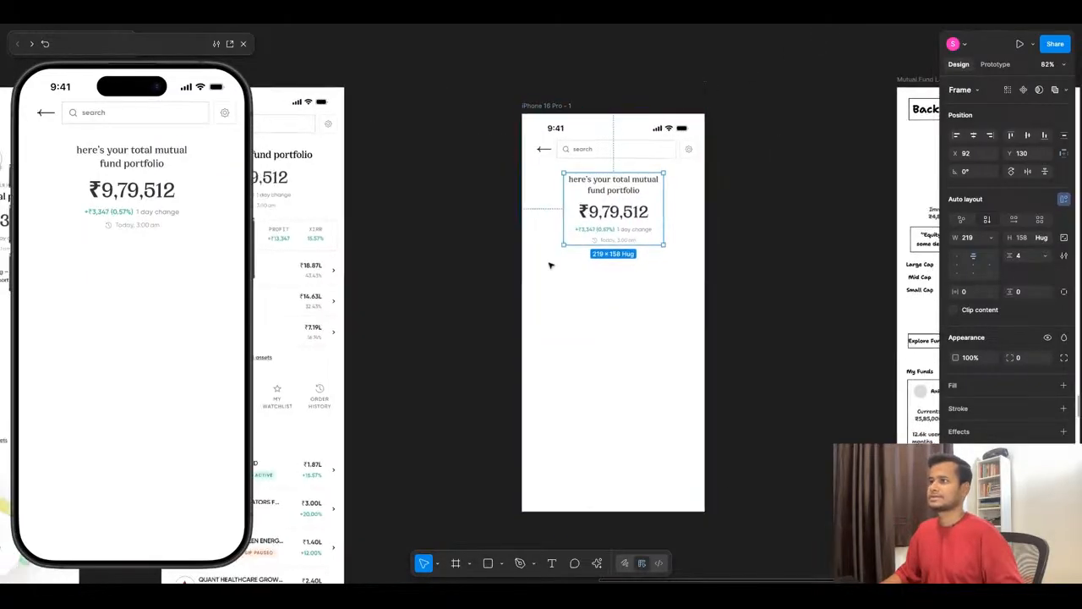
{"action": "scroll", "coordinate": [550, 265], "scroll_direction": "down", "scroll_amount": 4}
{"action": "scroll", "coordinate": [345, 261], "scroll_direction": "up", "scroll_amount": 4}
{"action": "scroll", "coordinate": [346, 261], "scroll_direction": "up", "scroll_amount": 3}
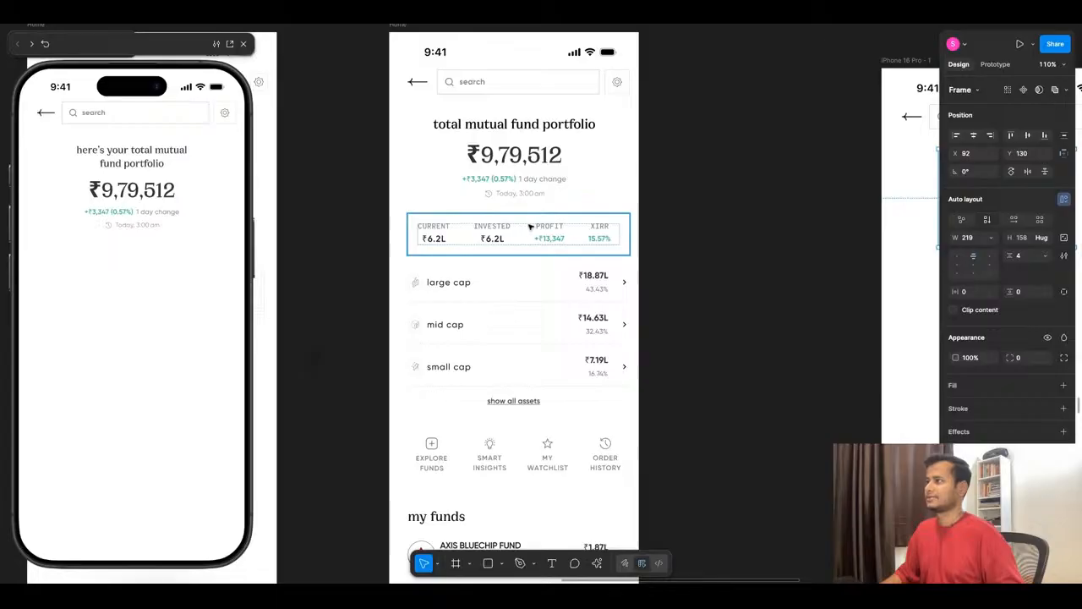
{"action": "scroll", "coordinate": [448, 245], "scroll_direction": "down", "scroll_amount": 5}
{"action": "scroll", "coordinate": [636, 249], "scroll_direction": "up", "scroll_amount": 5}
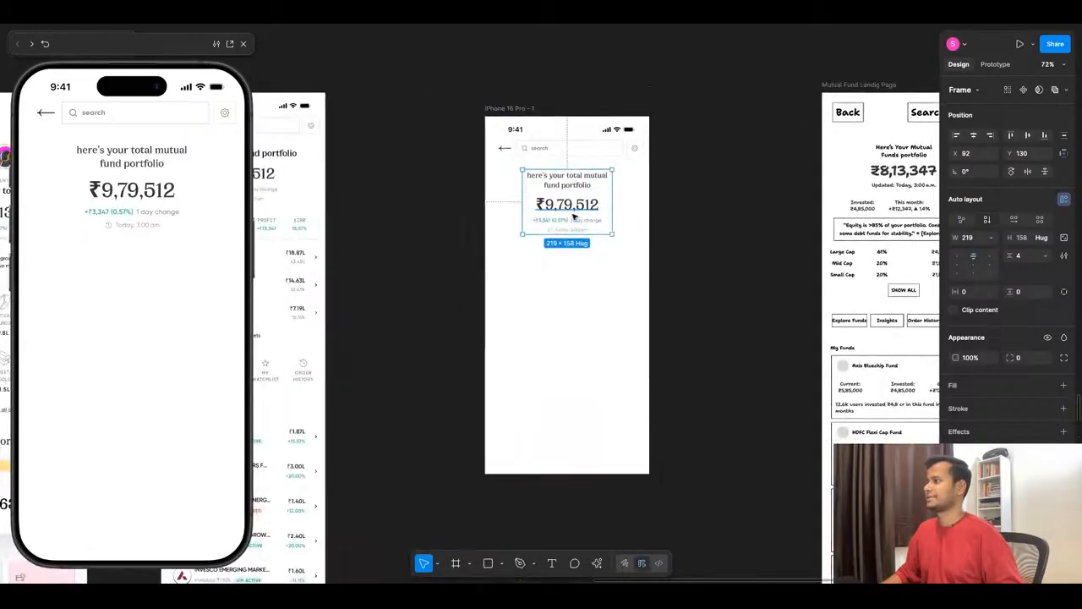
{"action": "scroll", "coordinate": [687, 279], "scroll_direction": "down", "scroll_amount": 5}
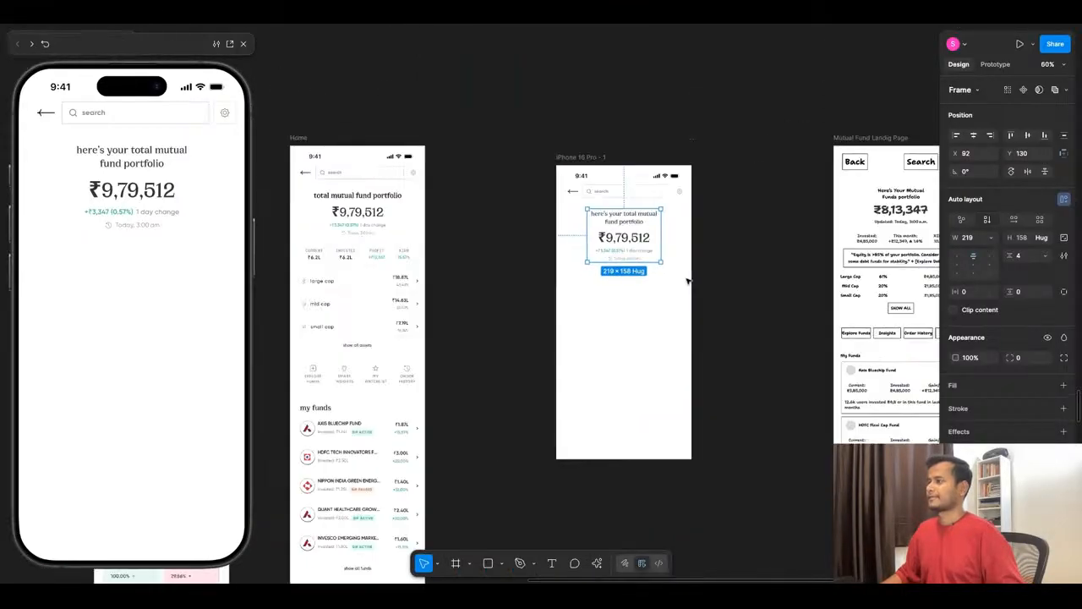
{"action": "scroll", "coordinate": [503, 281], "scroll_direction": "up", "scroll_amount": 3}
- Copy the CURRENT label from the Home screen's stats row into the new screen, below the timestamp
{"action": "left_click", "coordinate": [454, 256]}
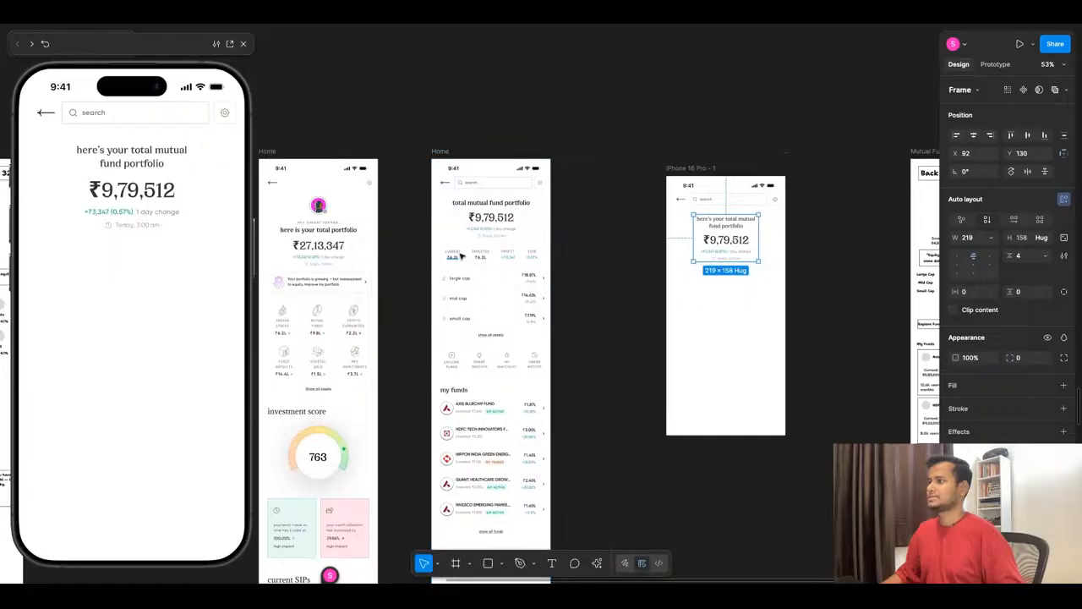
{"action": "scroll", "coordinate": [505, 258], "scroll_direction": "up", "scroll_amount": 3}
{"action": "key", "text": "Escape"}
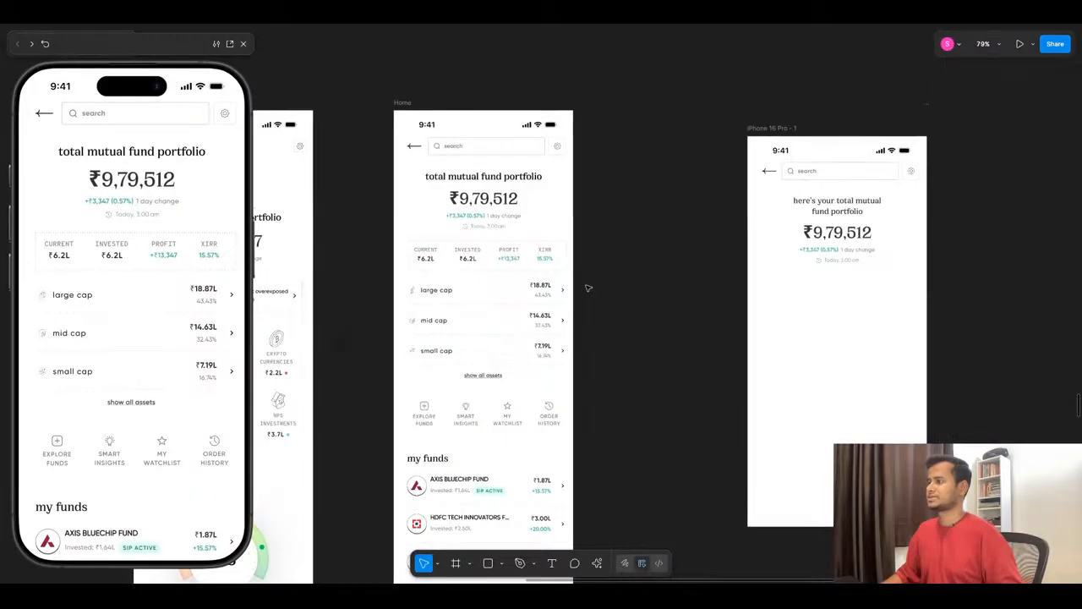
{"action": "left_click", "coordinate": [428, 252]}
{"action": "left_click_drag", "start_coordinate": [428, 252], "coordinate": [786, 283]}
{"action": "key", "text": "Escape"}
{"action": "scroll", "coordinate": [844, 300], "scroll_direction": "up", "scroll_amount": 6}
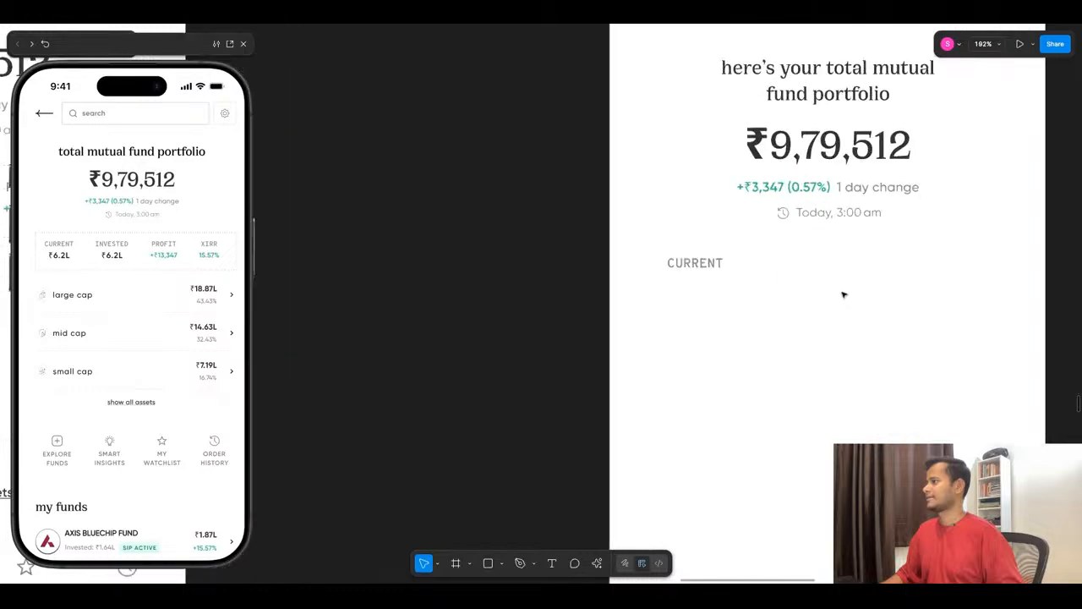
- Copy the ₹6.2L value from the Home screen's stats row into the new screen, beneath the CURRENT label
{"action": "scroll", "coordinate": [842, 295], "scroll_direction": "down", "scroll_amount": 10}
{"action": "scroll", "coordinate": [459, 261], "scroll_direction": "up", "scroll_amount": 8}
{"action": "left_click", "coordinate": [432, 234]}
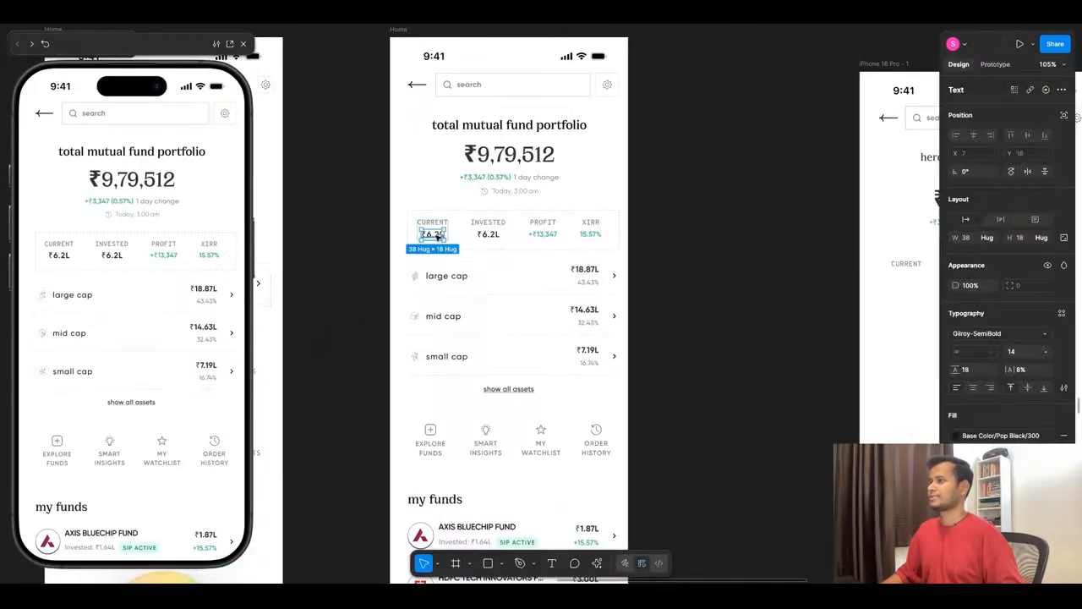
{"action": "scroll", "coordinate": [437, 238], "scroll_direction": "right", "scroll_amount": 3}
{"action": "left_click_drag", "start_coordinate": [437, 237], "coordinate": [753, 285]}
{"action": "left_click", "coordinate": [841, 306]}
{"action": "scroll", "coordinate": [862, 291], "scroll_direction": "up", "scroll_amount": 6}
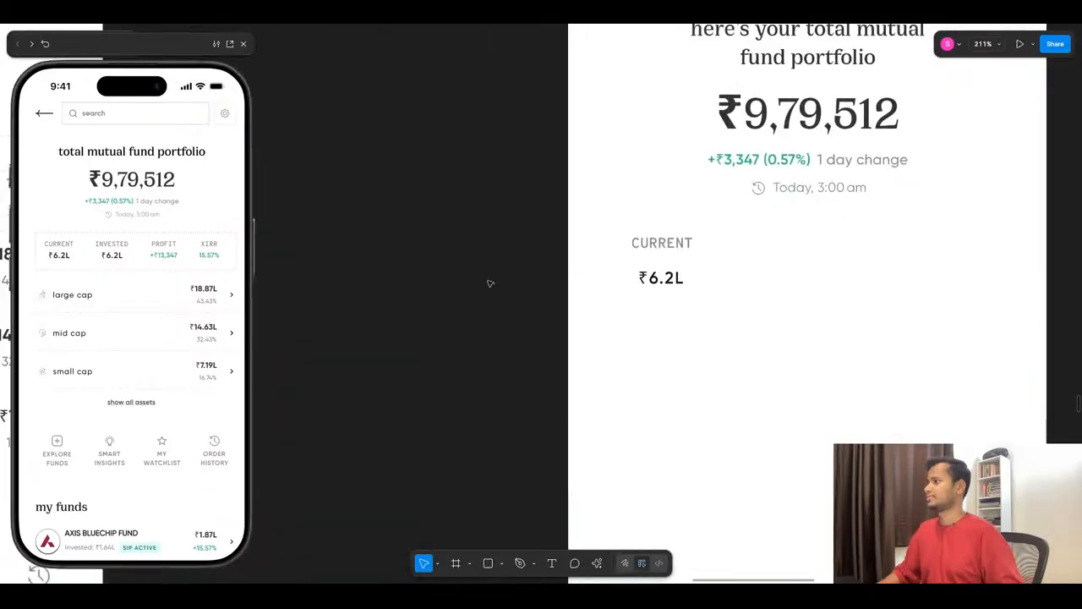
- Examine the typography settings of the copied CURRENT label and ₹6.2L value
{"action": "scroll", "coordinate": [488, 282], "scroll_direction": "down", "scroll_amount": 4}
{"action": "scroll", "coordinate": [599, 268], "scroll_direction": "up", "scroll_amount": 5}
{"action": "left_click", "coordinate": [499, 265]}
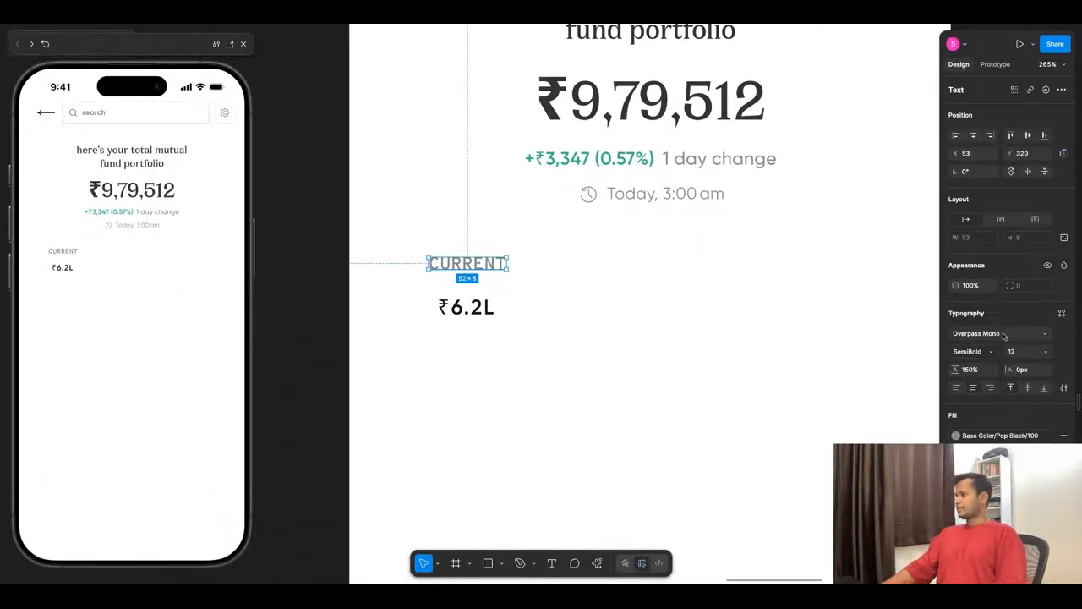
{"action": "left_click", "coordinate": [600, 327]}
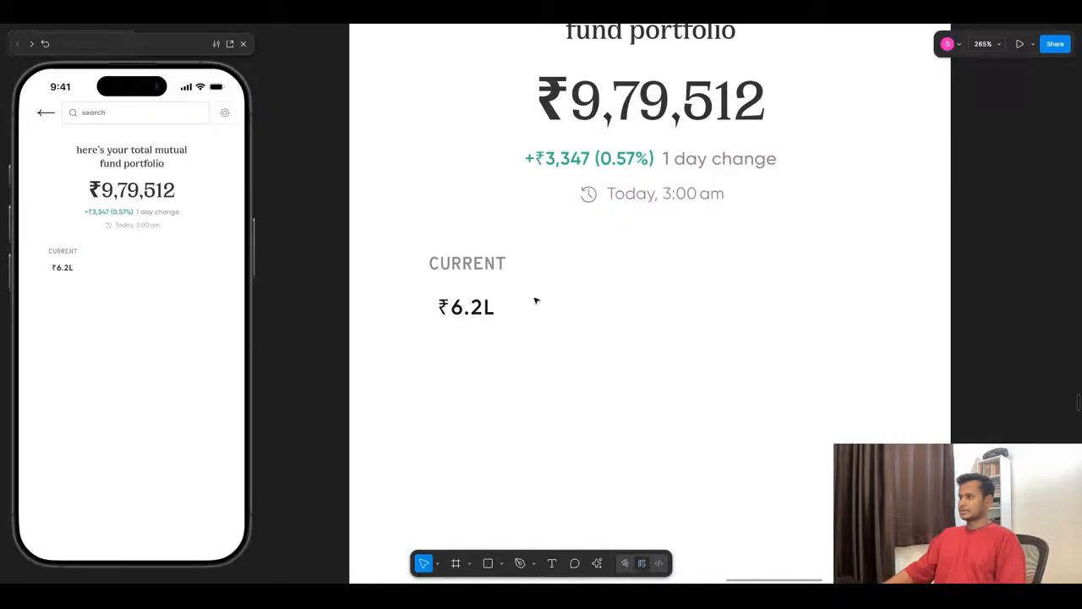
{"action": "left_click", "coordinate": [465, 308]}
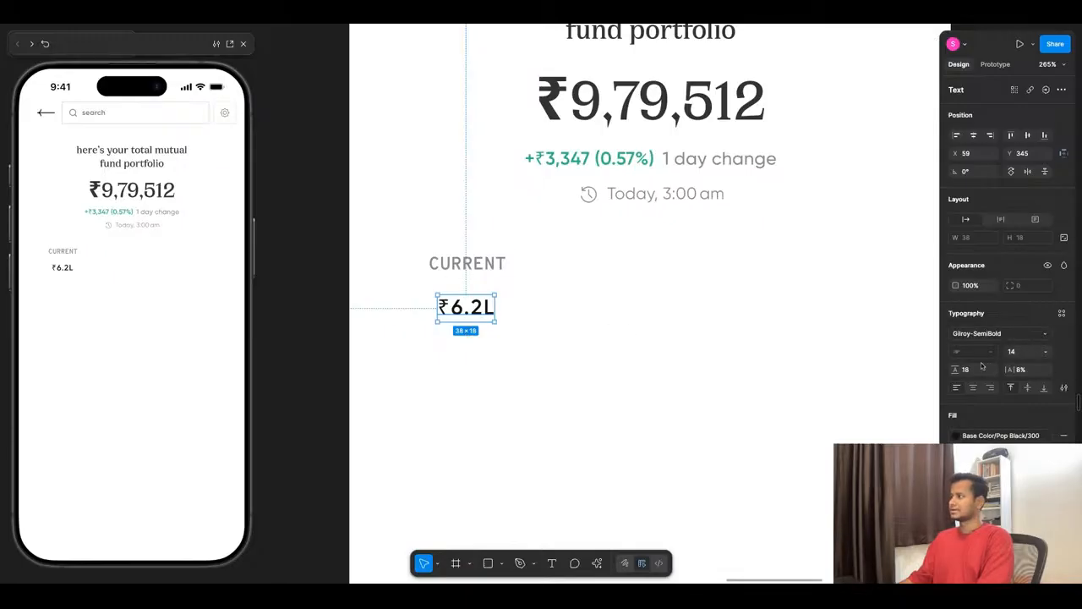
{"action": "left_click", "coordinate": [508, 269]}
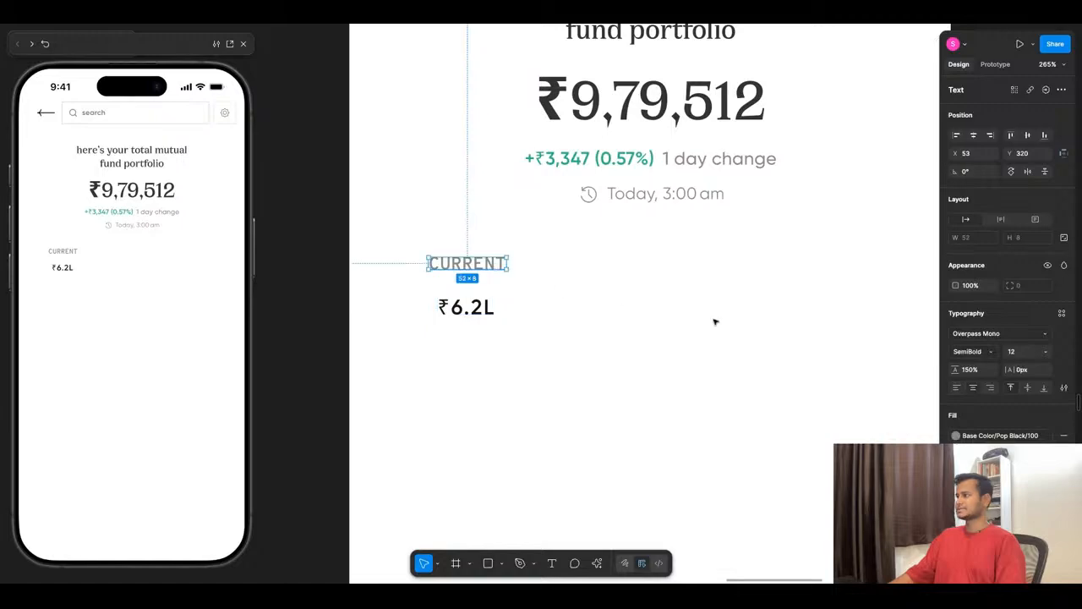
{"action": "left_click", "coordinate": [482, 375]}
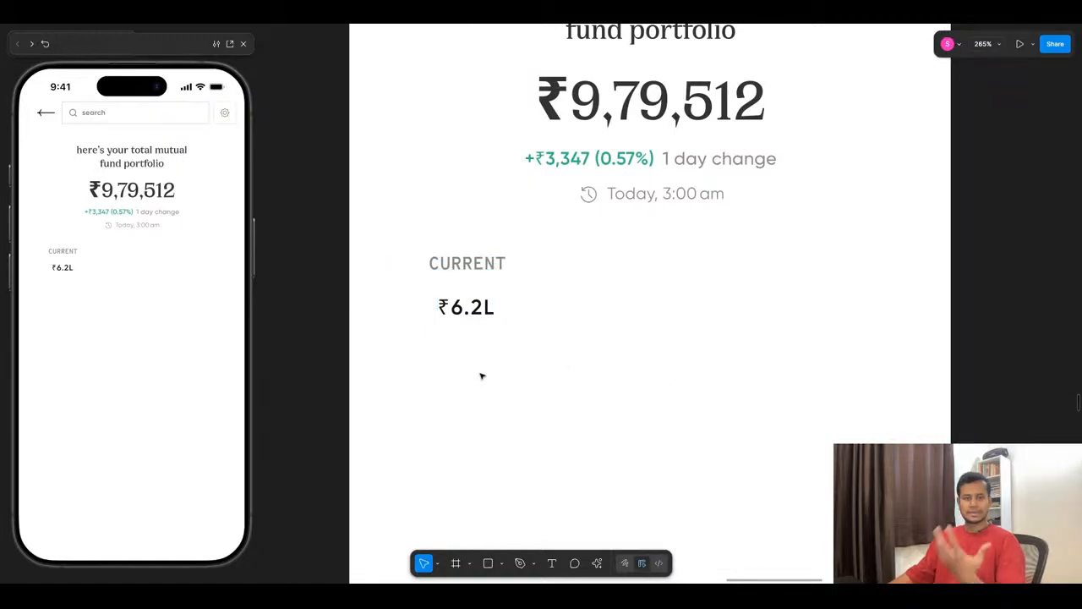
- Move the ₹6.2L value up to 12 below the CURRENT label and wrap both in a vertical auto layout
{"action": "left_click", "coordinate": [469, 308]}
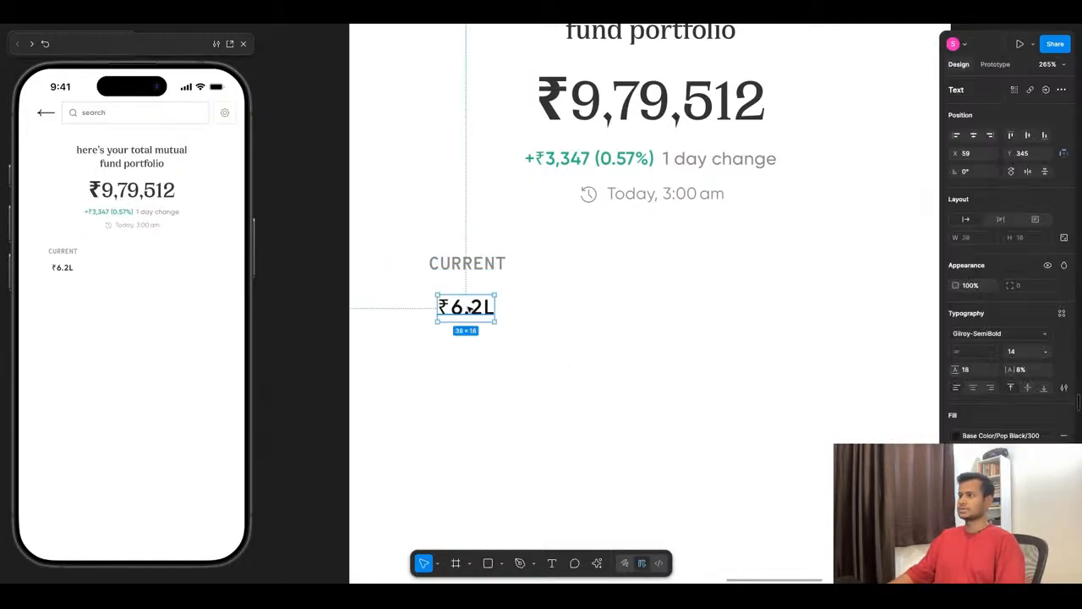
{"action": "key", "text": "shift+Up"}
{"action": "left_click", "coordinate": [476, 269], "text": "shift"}
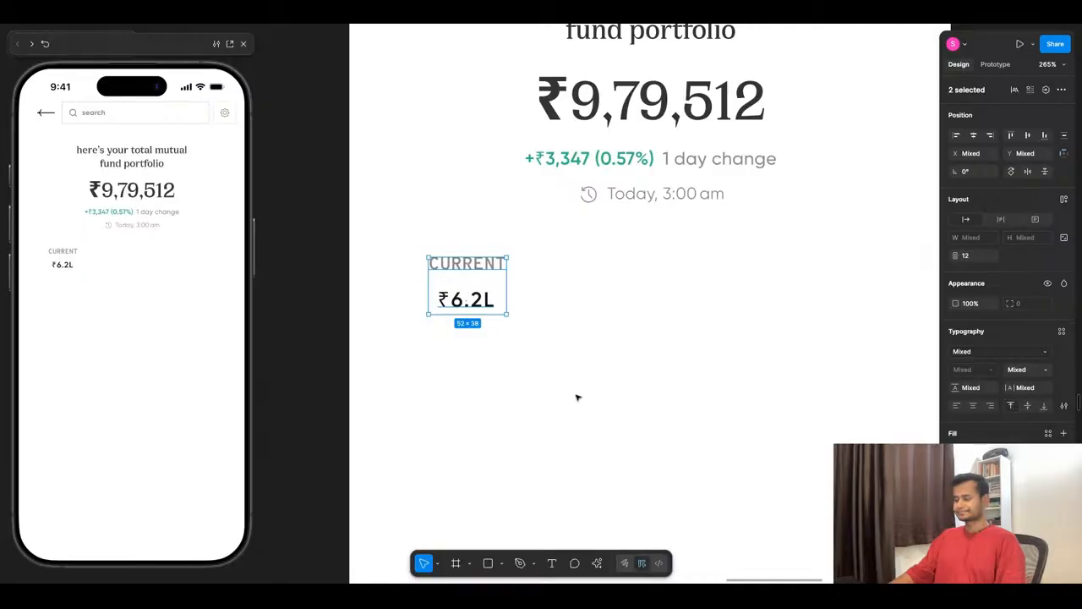
{"action": "key", "text": "shift+a"}
{"action": "scroll", "coordinate": [578, 397], "scroll_direction": "down", "scroll_amount": 5}
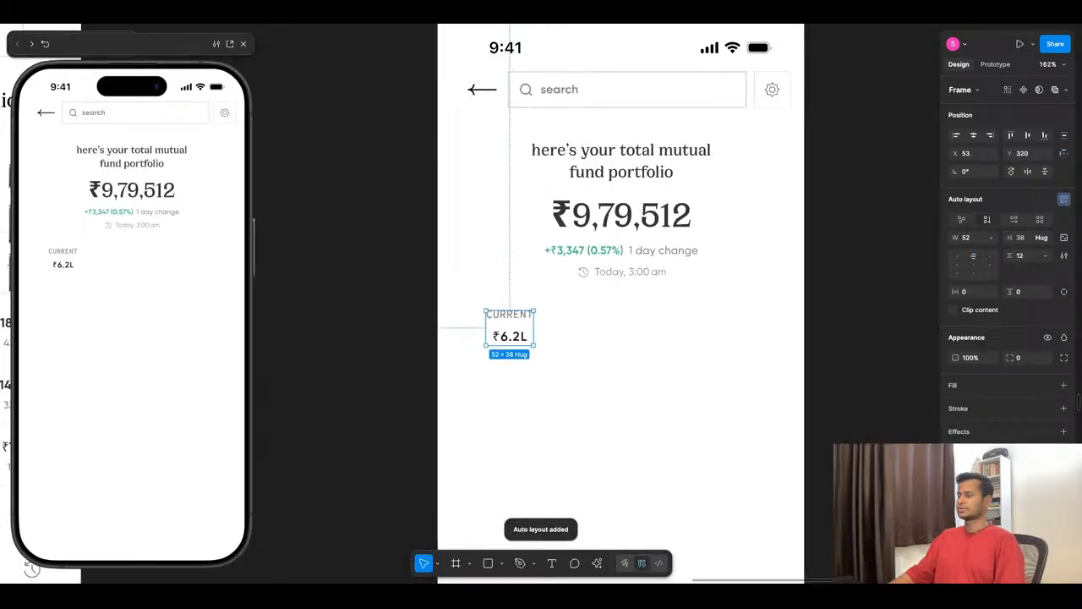
{"action": "left_click", "coordinate": [591, 383]}
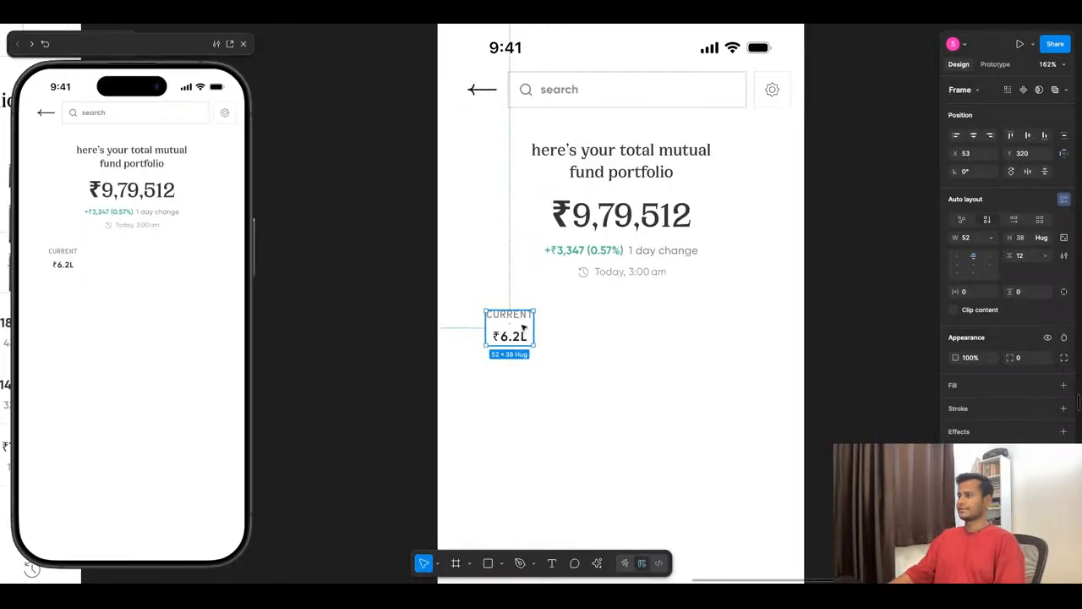
- Shift the CURRENT stat inward and duplicate it three times into a row of four evenly spaced columns
{"action": "mouse_move", "coordinate": [523, 327]}
{"action": "left_mouse_down"}
{"action": "mouse_move", "coordinate": [591, 326]}
{"action": "mouse_move", "coordinate": [535, 326]}
{"action": "left_mouse_up"}
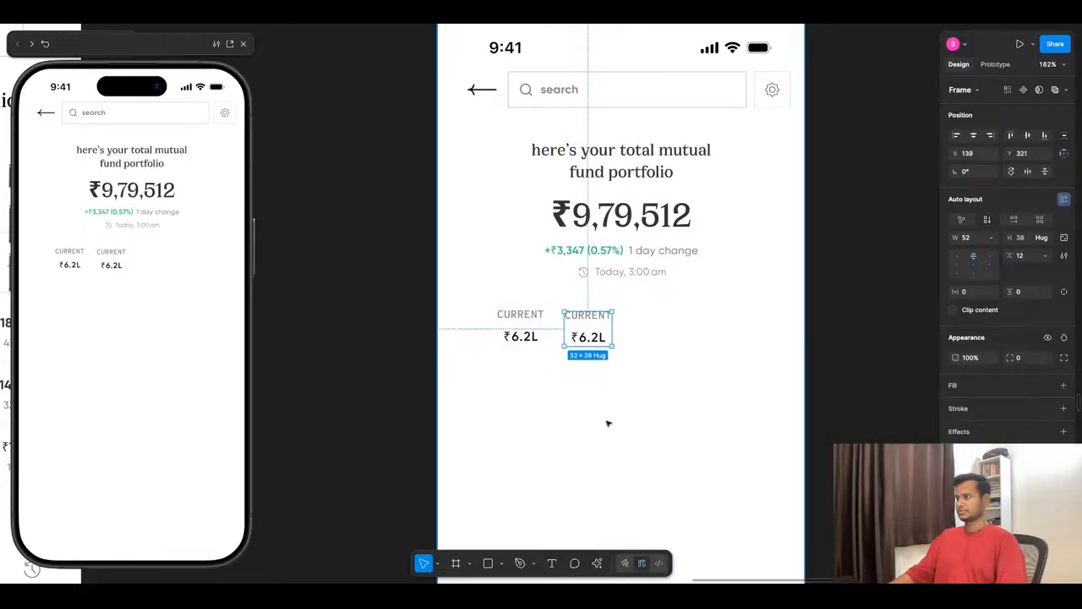
{"action": "key", "text": "super+d"}
{"action": "key", "text": "super+d"}
{"action": "left_click", "coordinate": [525, 378]}
- Wrap the four stat columns in a horizontal auto layout with a gap of 24
{"action": "left_click_drag", "start_coordinate": [460, 290], "coordinate": [760, 414]}
{"action": "key", "text": "shift+a"}
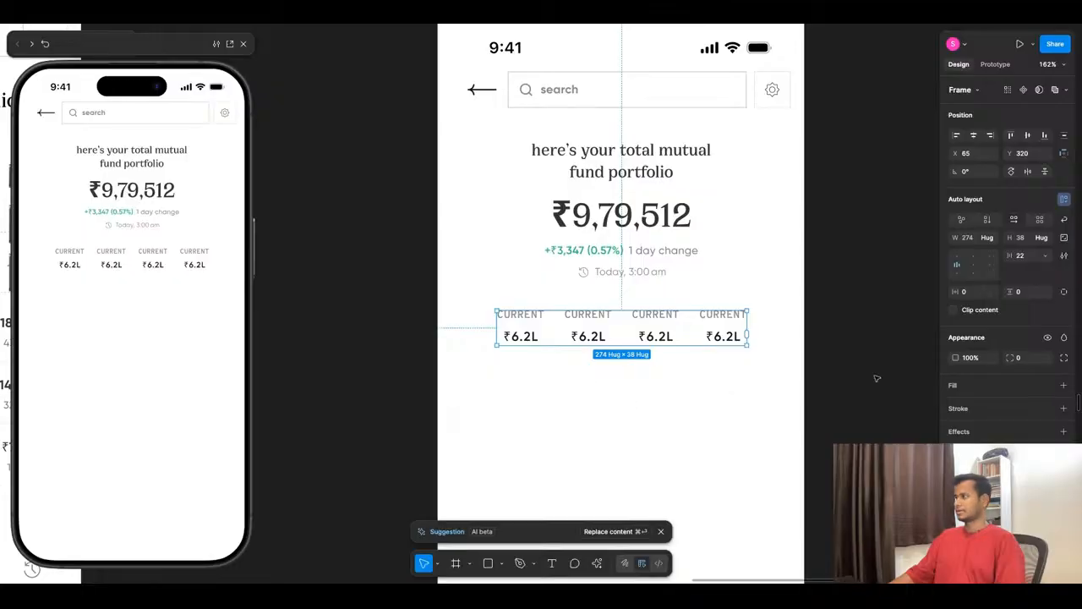
{"action": "left_click", "coordinate": [1023, 260]}
{"action": "type", "text": "24"}
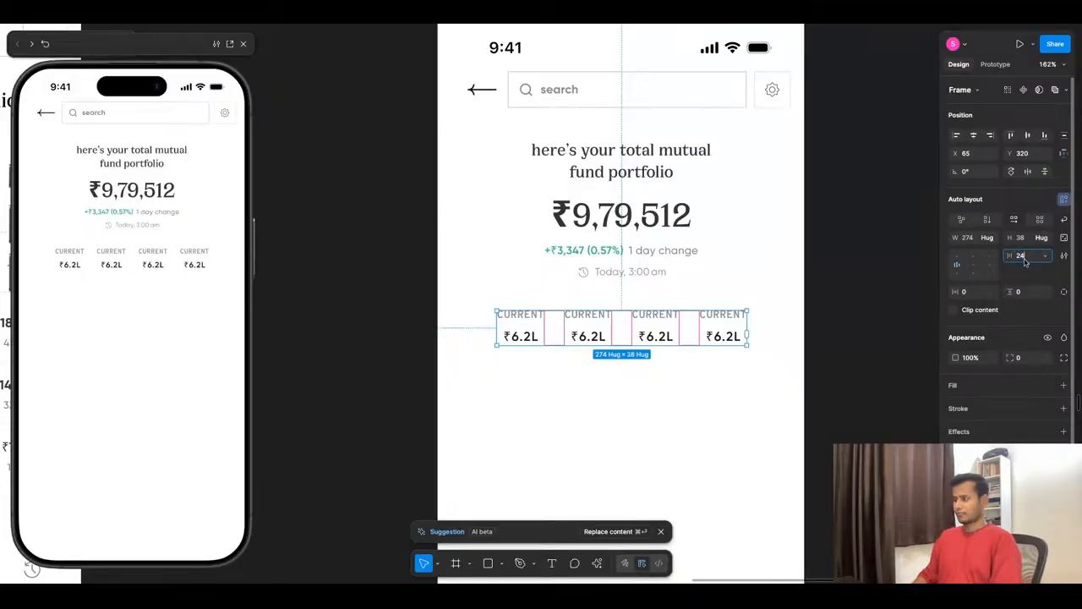
{"action": "key", "text": "Return"}
{"action": "left_click", "coordinate": [662, 434]}
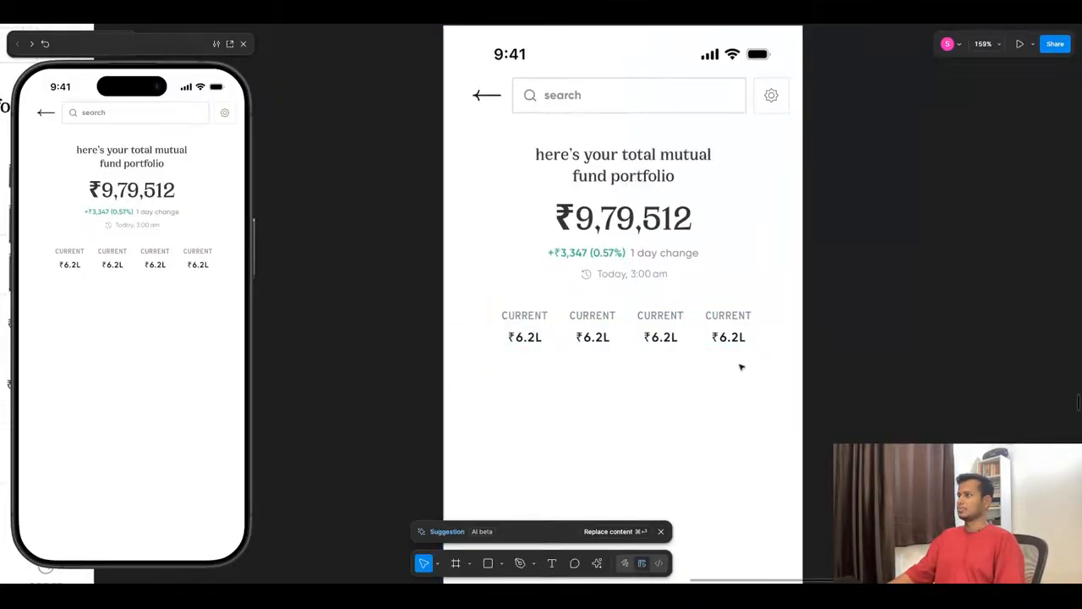
- Compare the new four-column stats row with the Home screen's CURRENT, INVESTED, PROFIT and XIRR row and the wireframe
{"action": "scroll", "coordinate": [742, 367], "scroll_direction": "down", "scroll_amount": 10}
{"action": "scroll", "coordinate": [739, 365], "scroll_direction": "up", "scroll_amount": 5}
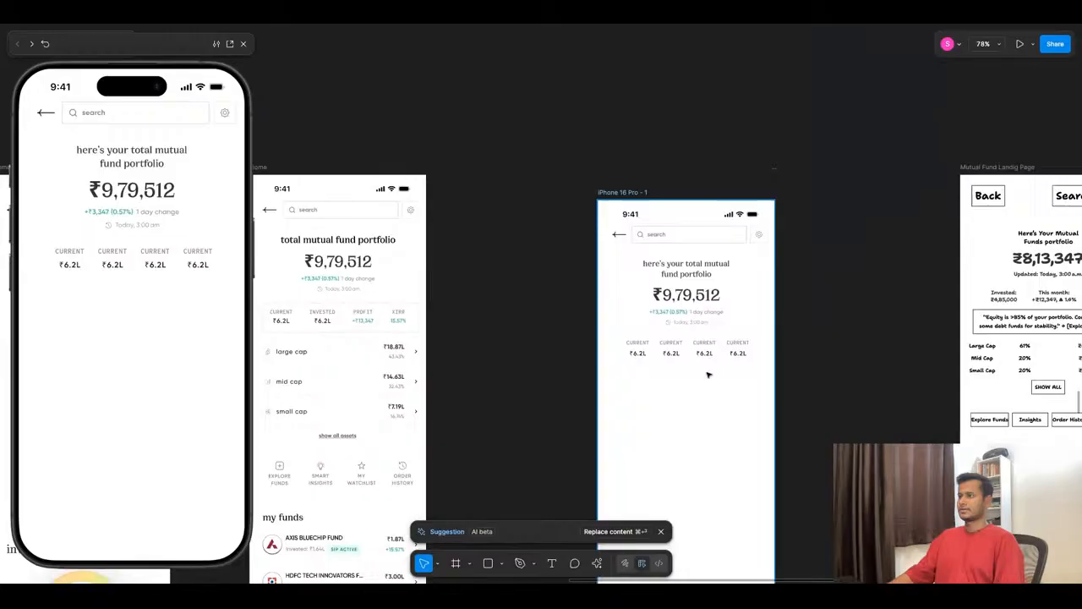
{"action": "left_click", "coordinate": [672, 342]}
{"action": "scroll", "coordinate": [771, 344], "scroll_direction": "up", "scroll_amount": 5}
{"action": "left_click", "coordinate": [677, 432]}
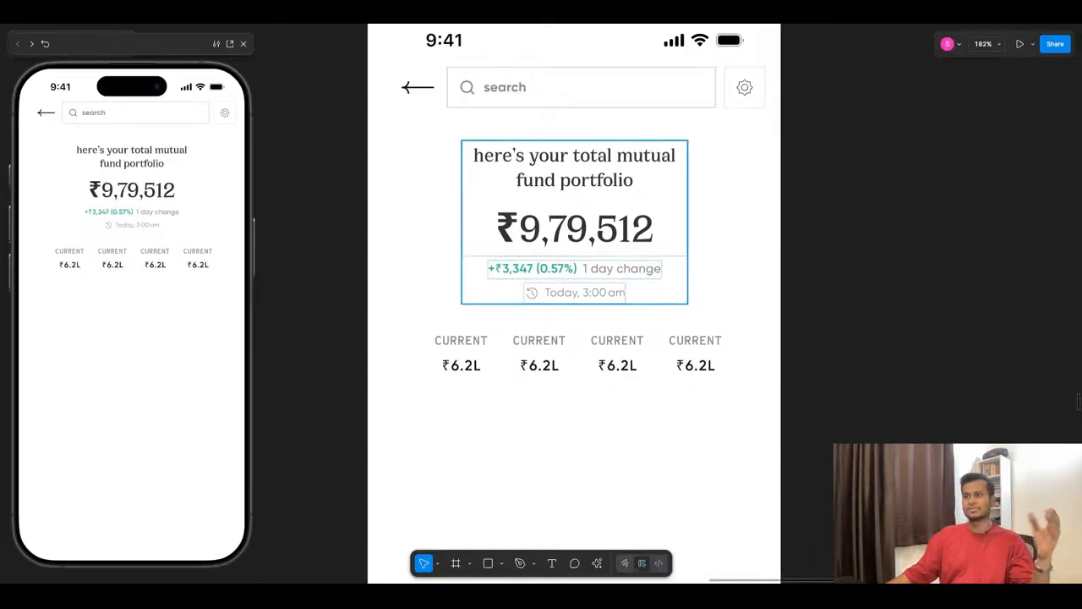
{"action": "scroll", "coordinate": [583, 346], "scroll_direction": "down", "scroll_amount": 5}
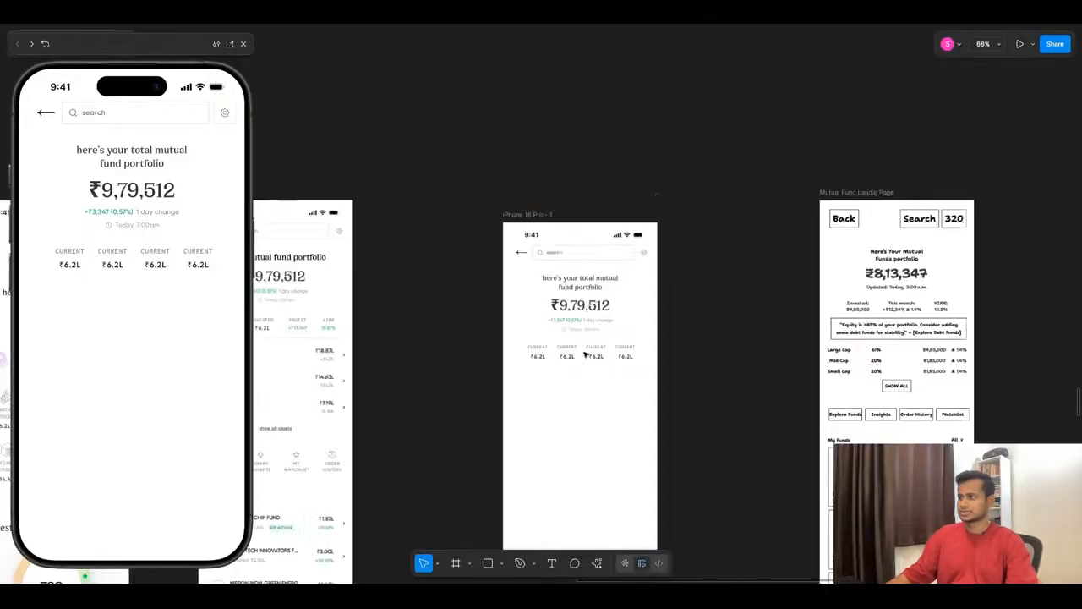
{"action": "scroll", "coordinate": [304, 354], "scroll_direction": "up", "scroll_amount": 4}
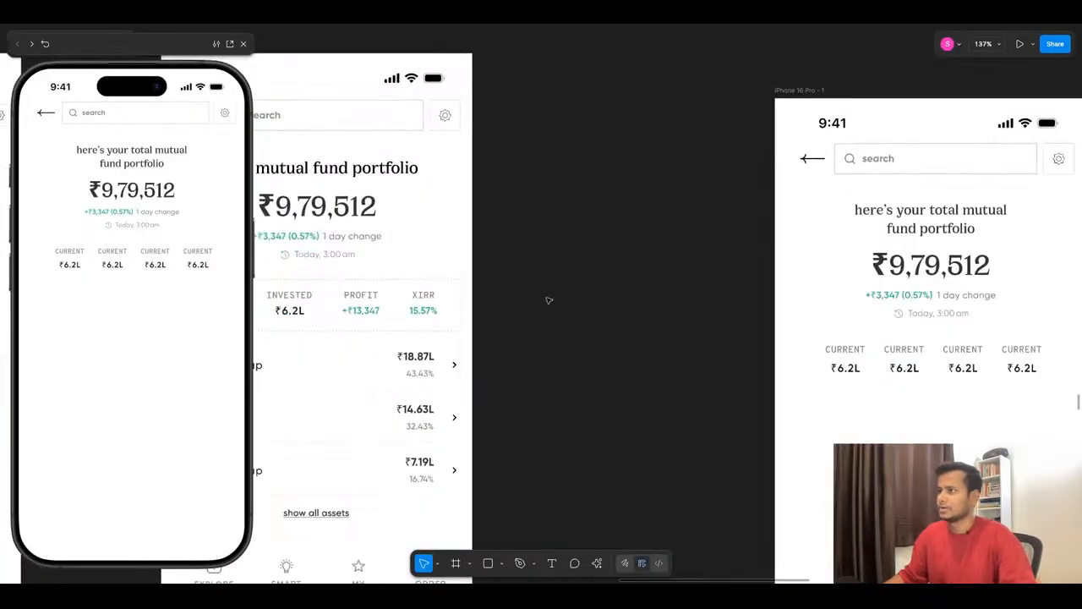
{"action": "scroll", "coordinate": [360, 252], "scroll_direction": "up", "scroll_amount": 2}
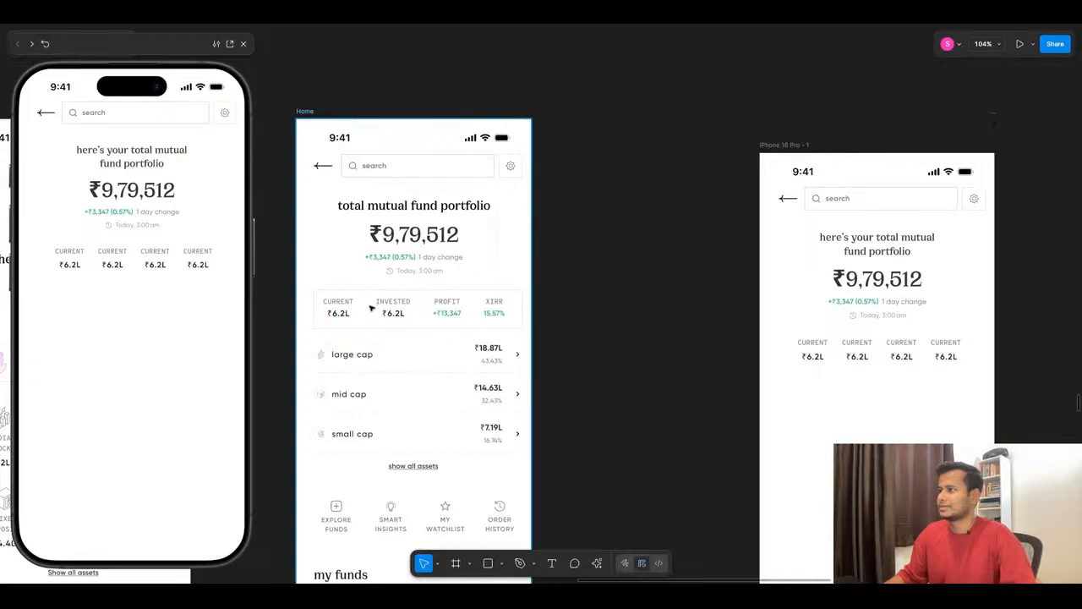
- Change the first stat column's label to INVESTED and set the text to auto width
{"action": "scroll", "coordinate": [563, 321], "scroll_direction": "down", "scroll_amount": 3}
{"action": "scroll", "coordinate": [749, 334], "scroll_direction": "up", "scroll_amount": 6}
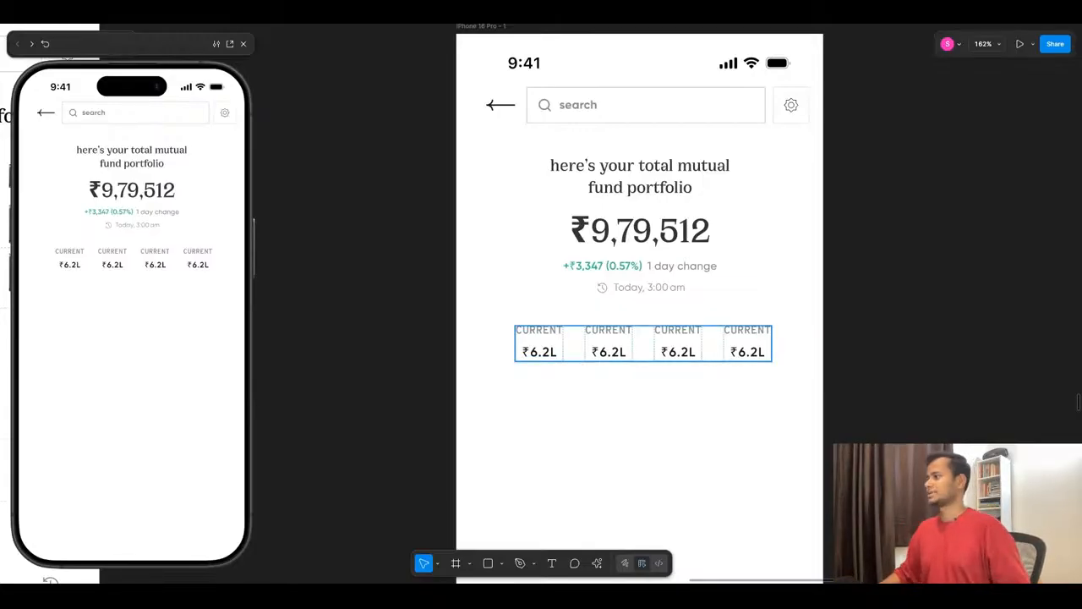
{"action": "double_click", "coordinate": [549, 336]}
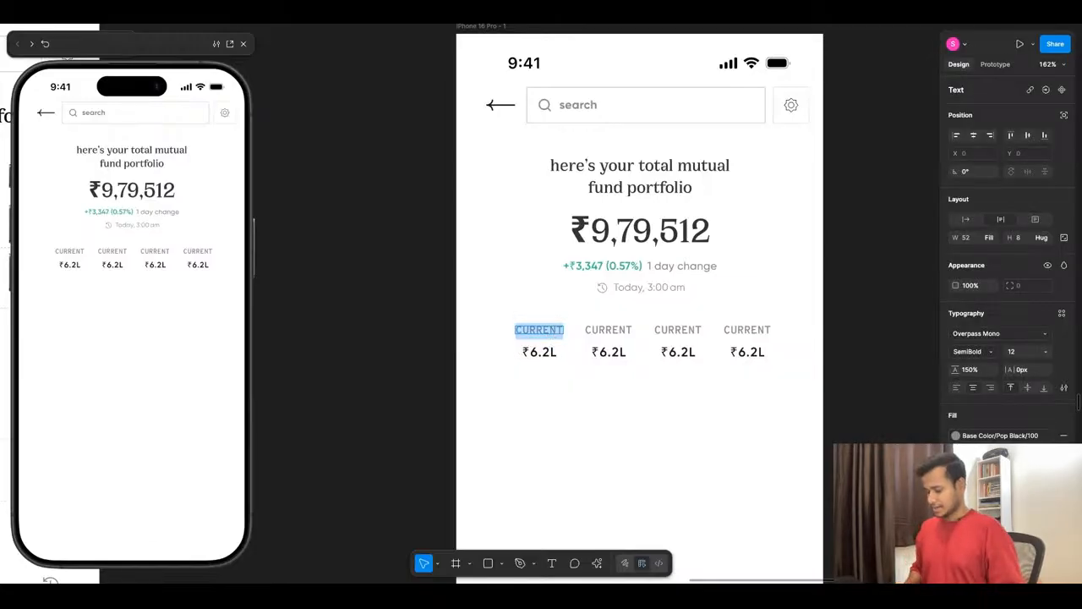
{"action": "type", "text": "INVESTED"}
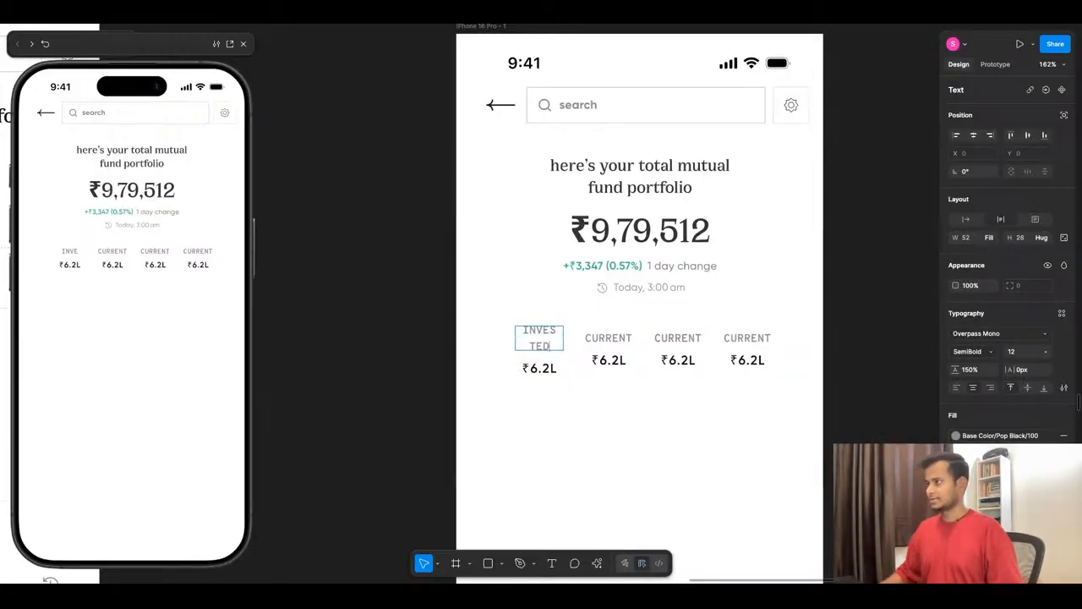
{"action": "key", "text": "Escape"}
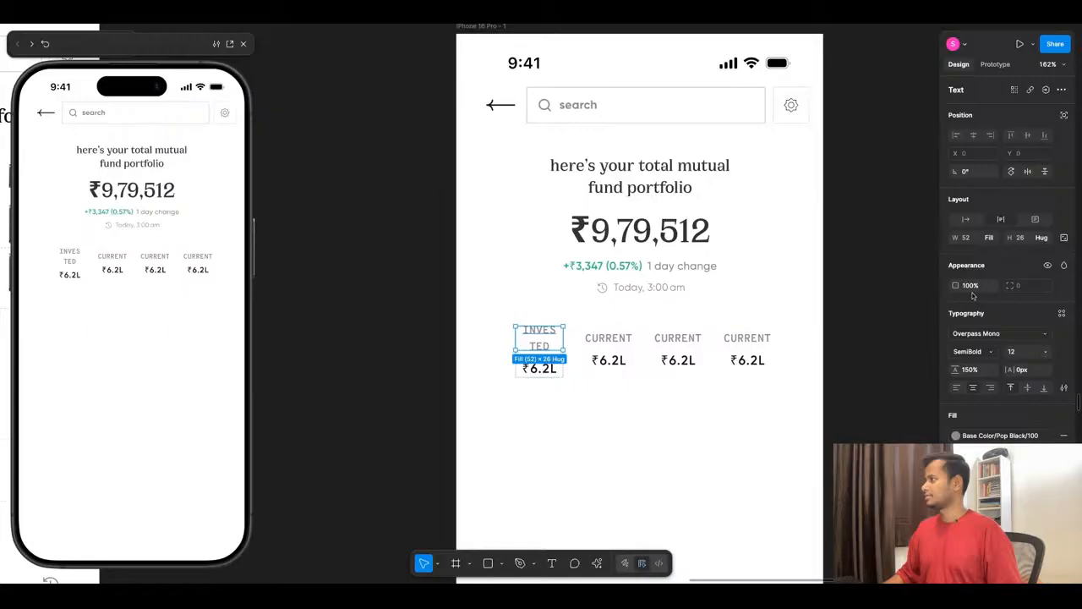
{"action": "left_click", "coordinate": [970, 221]}
{"action": "left_click", "coordinate": [502, 420]}
- Set the width of all four stat columns in the row to hug their contents
{"action": "left_click", "coordinate": [538, 355]}
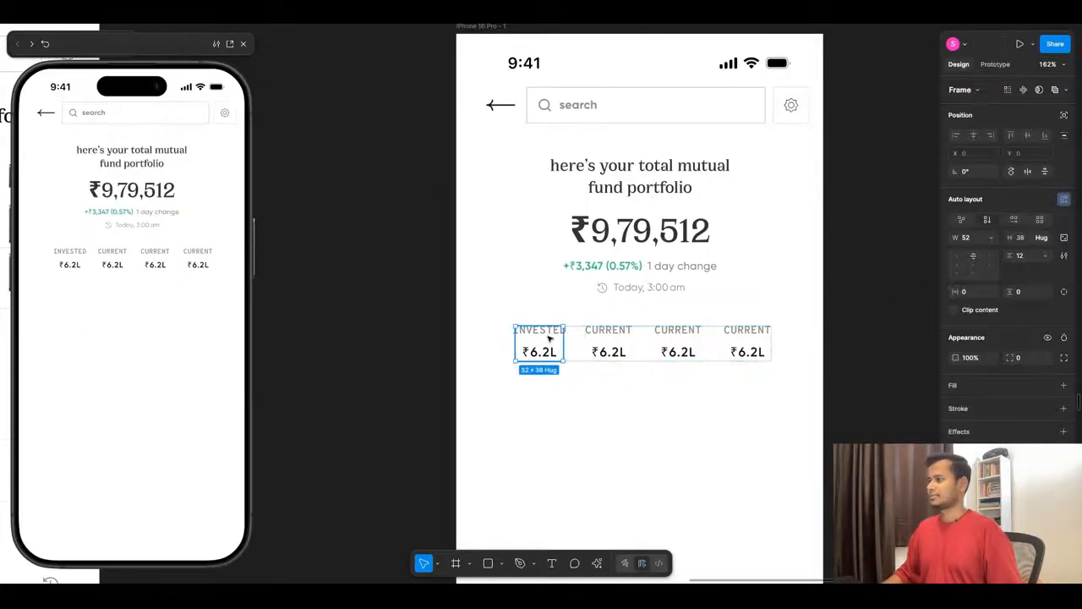
{"action": "left_click", "coordinate": [987, 237]}
{"action": "left_click", "coordinate": [991, 252]}
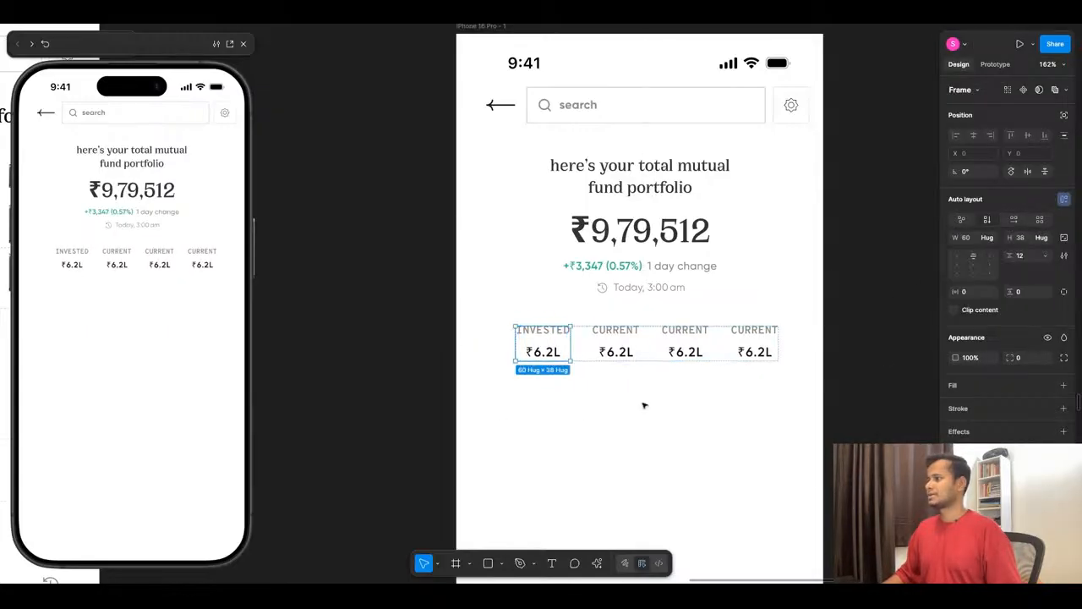
{"action": "left_click", "coordinate": [614, 344]}
{"action": "left_click", "coordinate": [683, 348], "text": "shift"}
{"action": "left_click", "coordinate": [755, 346], "text": "shift"}
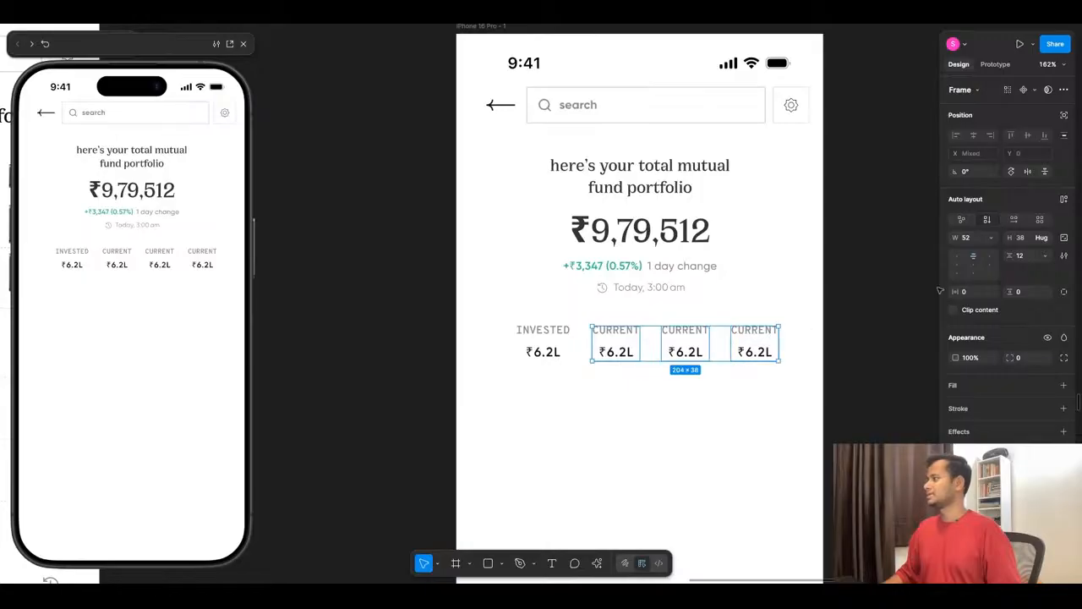
{"action": "left_click", "coordinate": [989, 237]}
{"action": "left_click", "coordinate": [994, 252]}
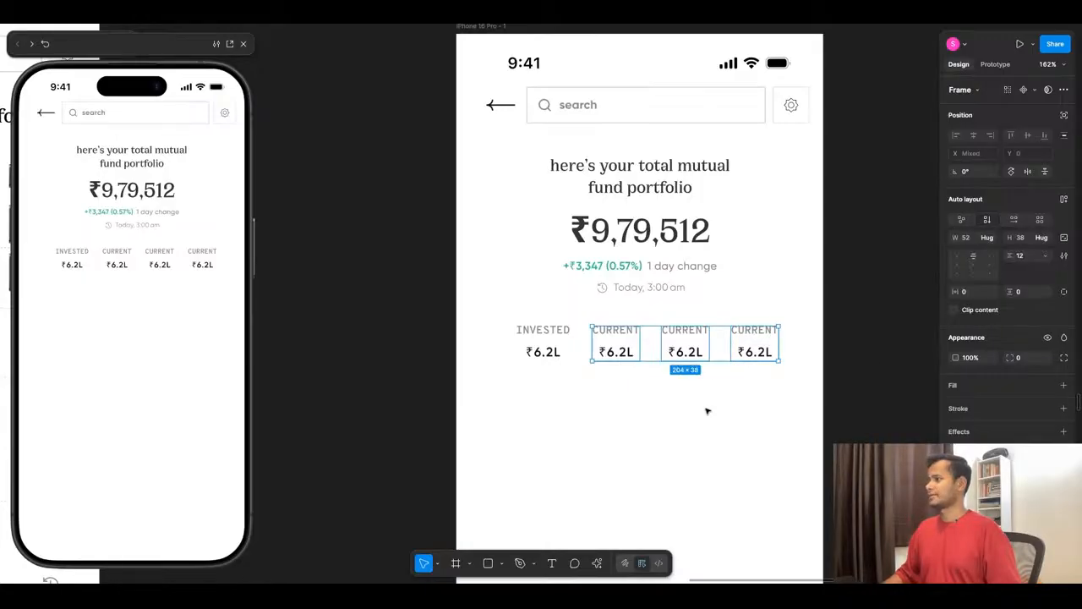
{"action": "left_click", "coordinate": [544, 389]}
- Delete one of the CURRENT columns and centre the remaining three-column row horizontally on the screen
{"action": "scroll", "coordinate": [554, 372], "scroll_direction": "up", "scroll_amount": 3}
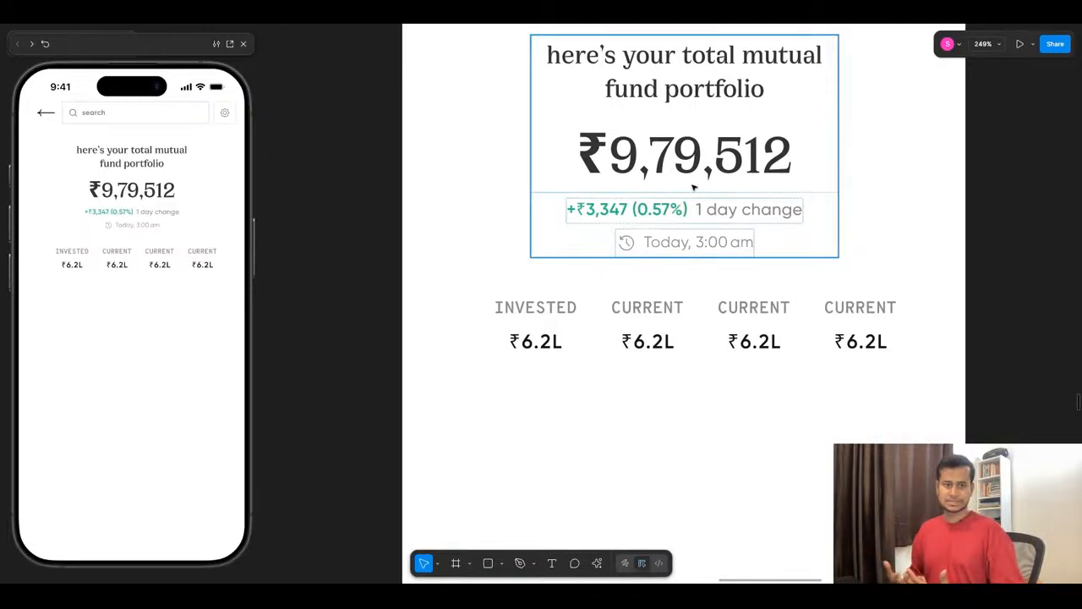
{"action": "scroll", "coordinate": [649, 328], "scroll_direction": "down", "scroll_amount": 3}
{"action": "left_click", "coordinate": [665, 325]}
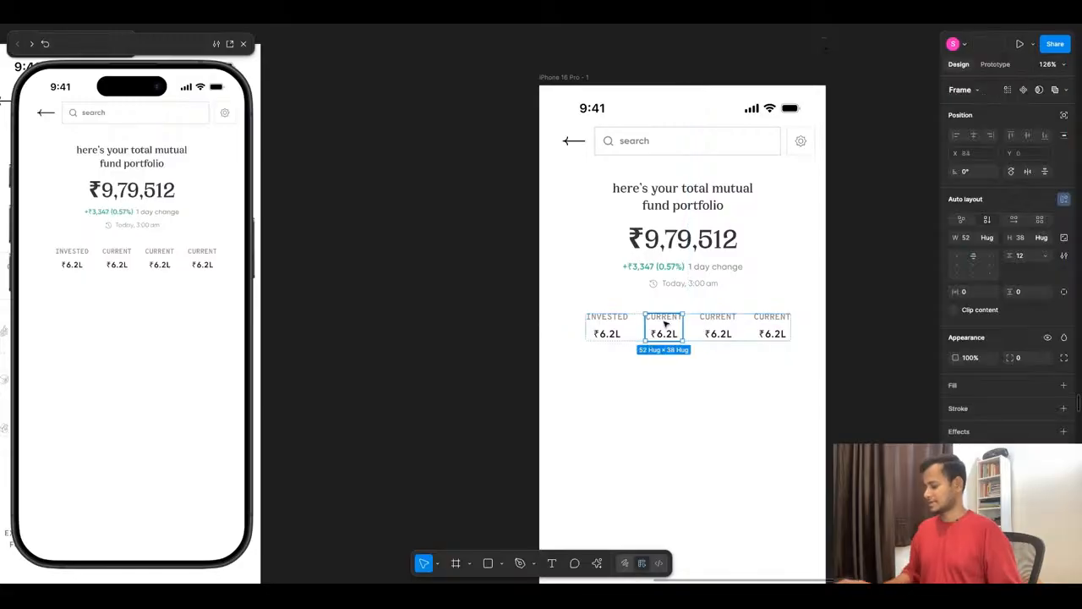
{"action": "key", "text": "Delete"}
{"action": "scroll", "coordinate": [736, 367], "scroll_direction": "down", "scroll_amount": 1}
{"action": "left_click", "coordinate": [719, 338]}
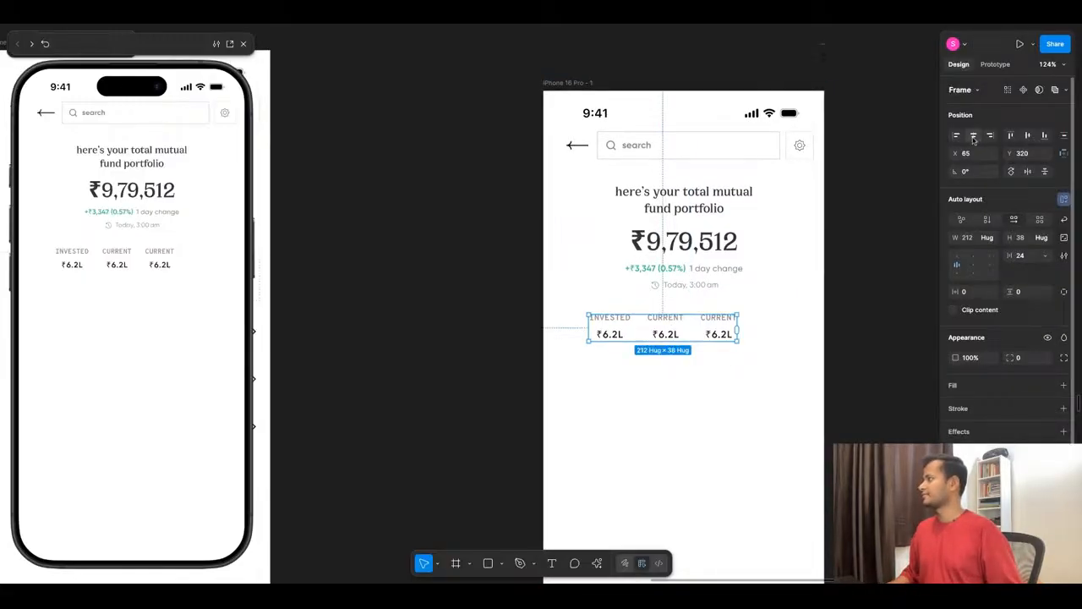
{"action": "left_click", "coordinate": [973, 136]}
- Change the middle stat column's label to PROFIT, following the Home screen's stats row
{"action": "scroll", "coordinate": [812, 315], "scroll_direction": "down", "scroll_amount": 3}
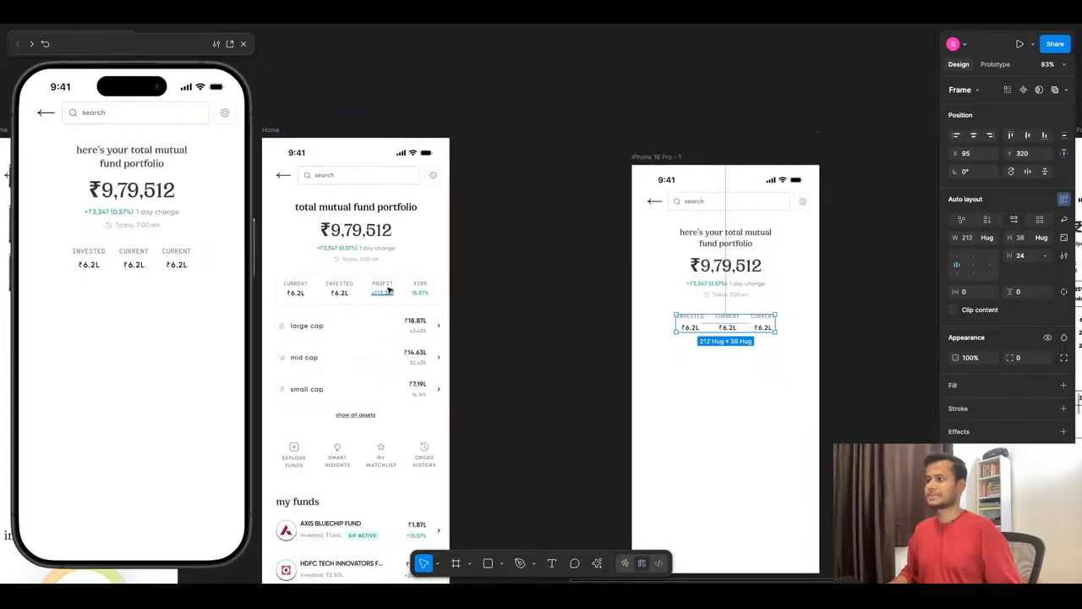
{"action": "scroll", "coordinate": [388, 290], "scroll_direction": "up", "scroll_amount": 2}
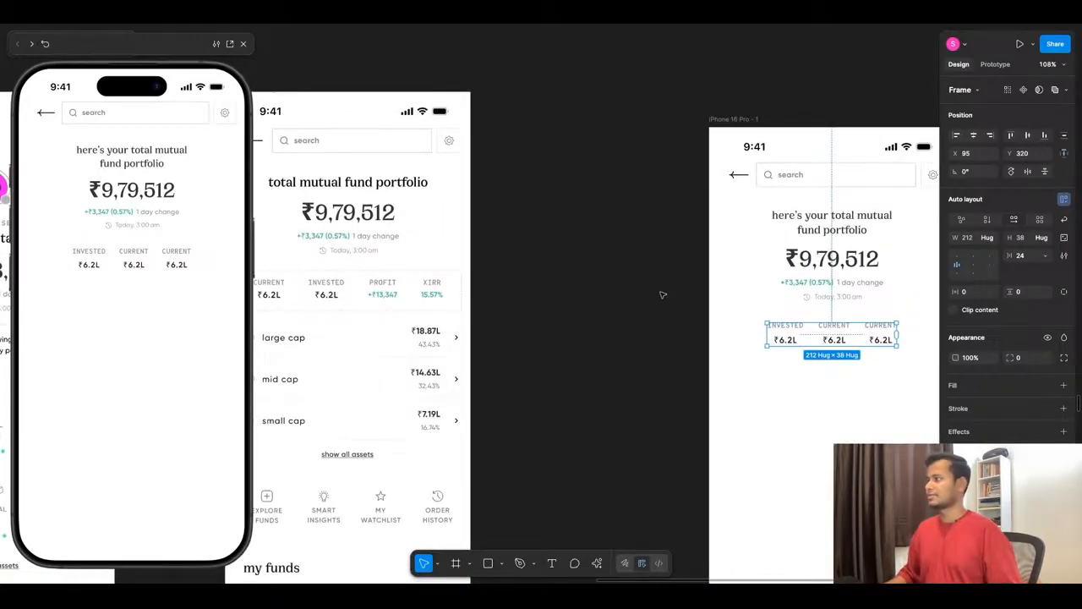
{"action": "scroll", "coordinate": [834, 324], "scroll_direction": "up", "scroll_amount": 4}
{"action": "double_click", "coordinate": [833, 325]}
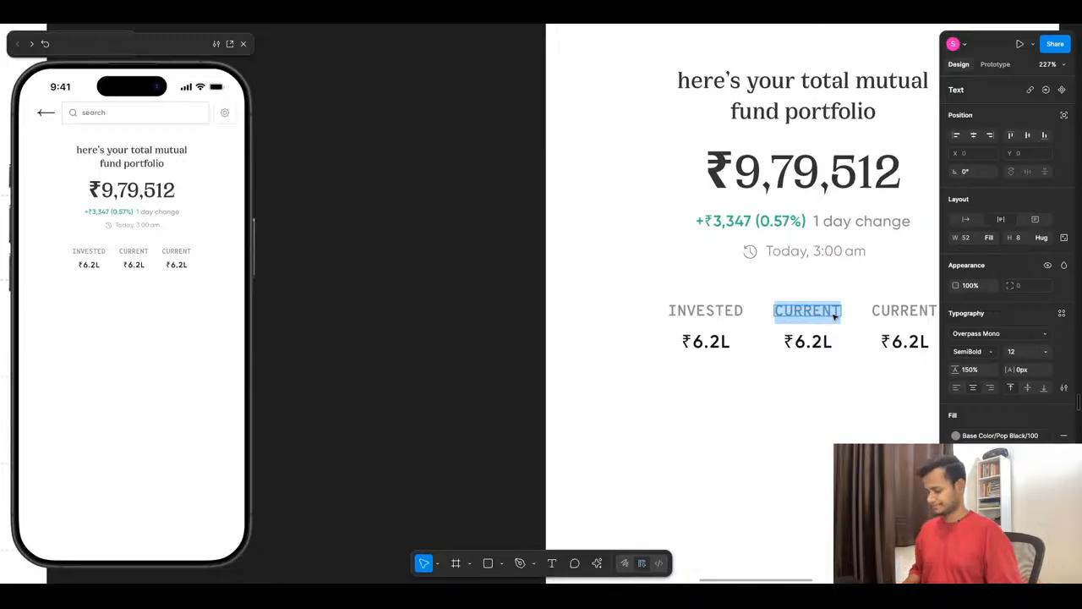
{"action": "type", "text": "PROFIT"}
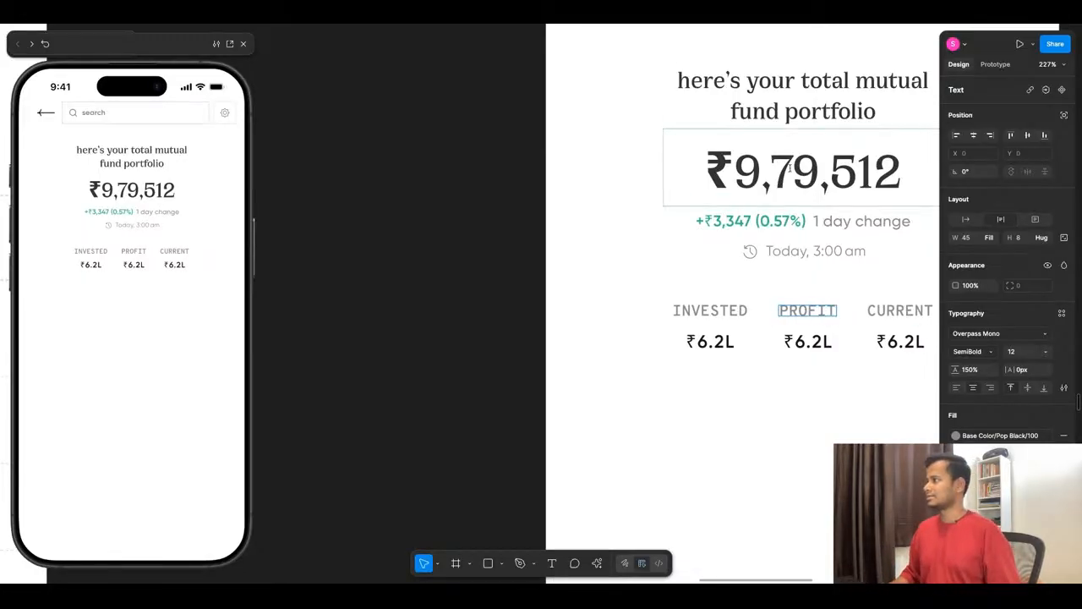
- Replace the PROFIT column's value with the green +₹13,347 copied from the Home screen and set it to auto width
{"action": "scroll", "coordinate": [514, 279], "scroll_direction": "down", "scroll_amount": 2}
{"action": "scroll", "coordinate": [793, 207], "scroll_direction": "up", "scroll_amount": 2}
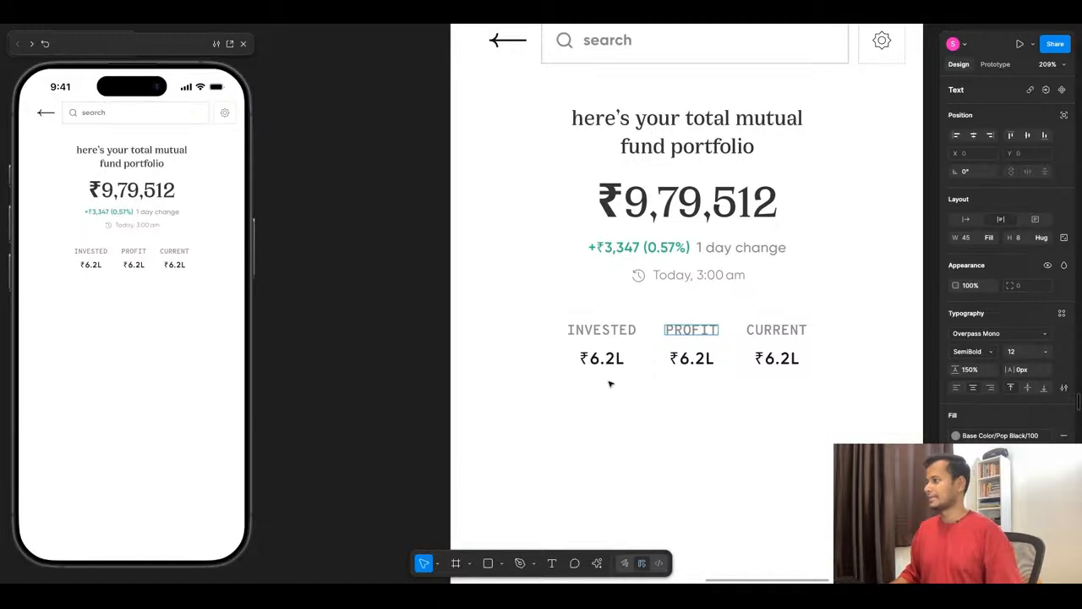
{"action": "scroll", "coordinate": [707, 248], "scroll_direction": "down", "scroll_amount": 5}
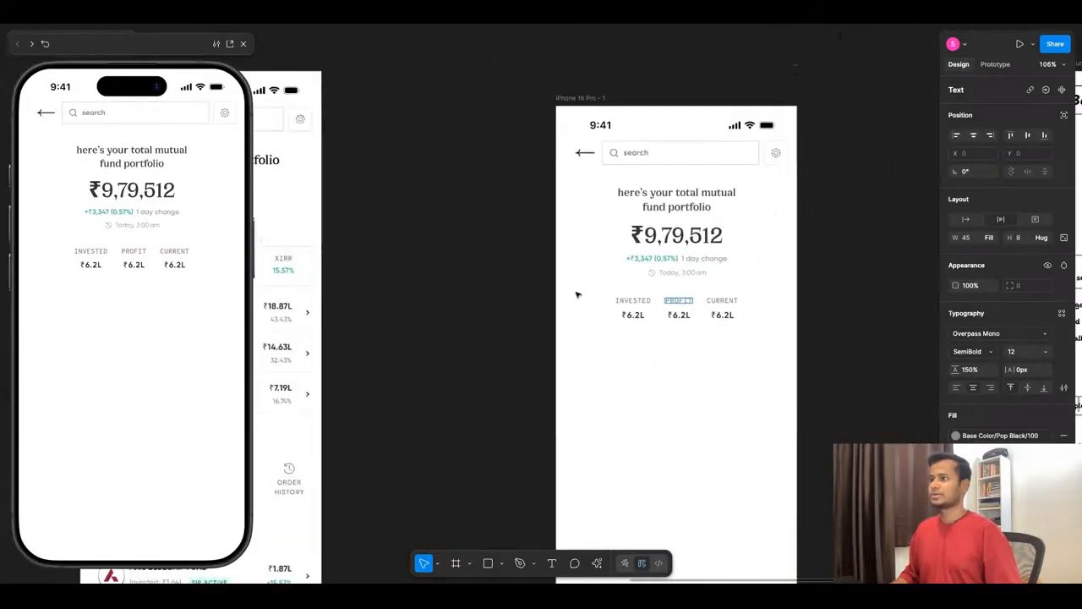
{"action": "left_click", "coordinate": [286, 273]}
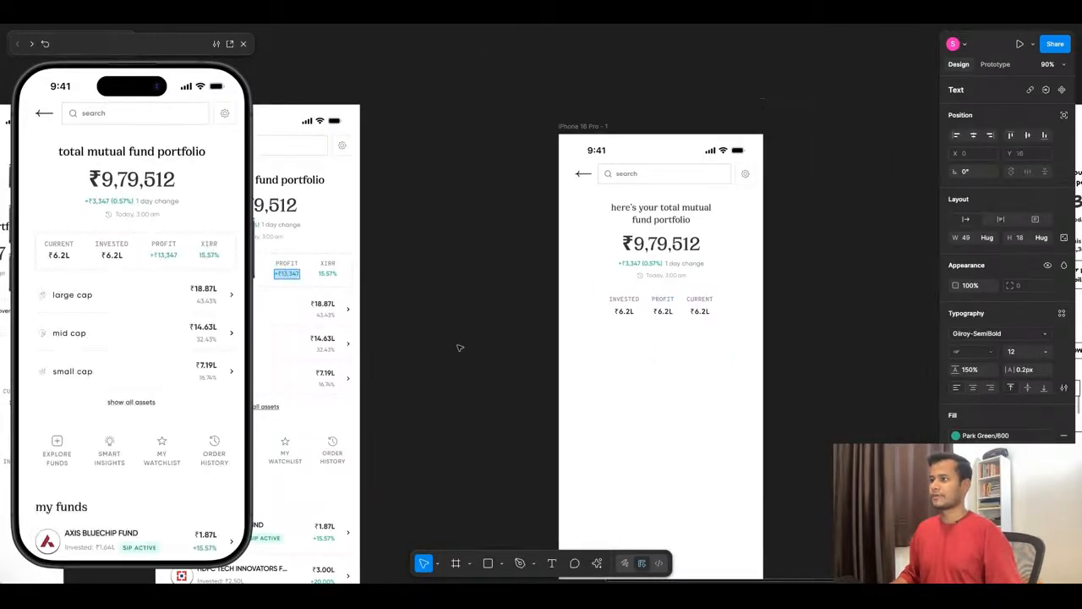
{"action": "left_click", "coordinate": [664, 311]}
{"action": "key", "text": "ctrl+v"}
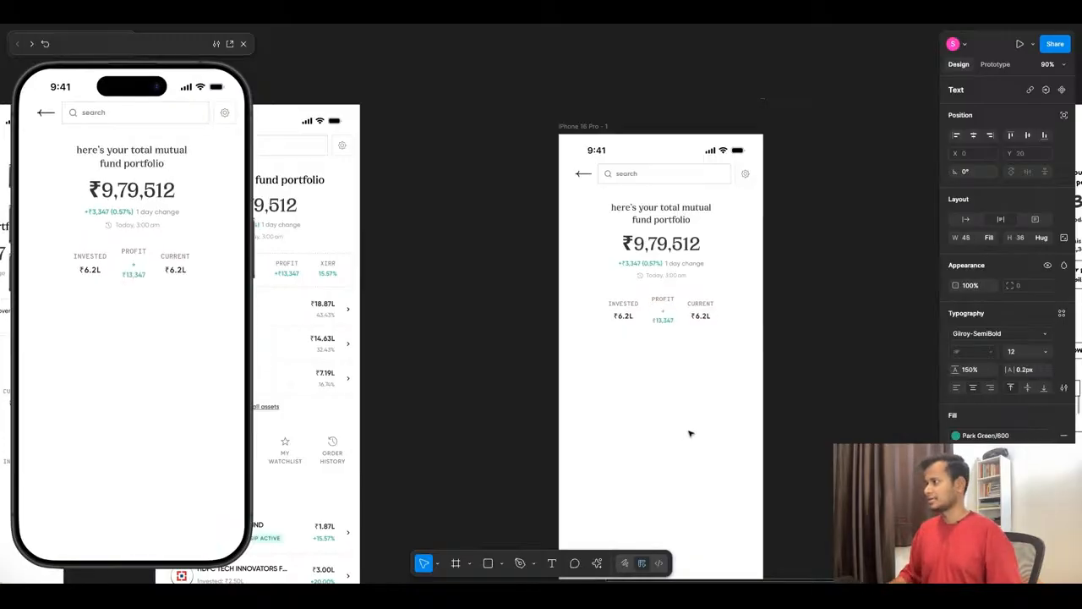
{"action": "left_click", "coordinate": [968, 221]}
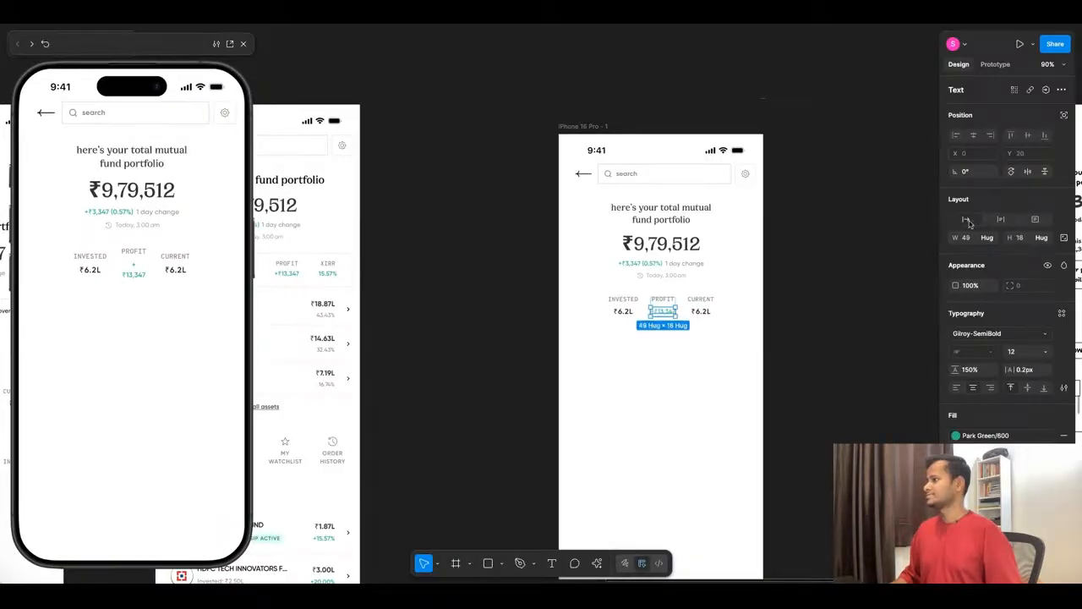
- Change the last stat column's label to XIRR and expand the Google overview comparing CAGR vs XIRR
{"action": "scroll", "coordinate": [701, 323], "scroll_direction": "up", "scroll_amount": 5}
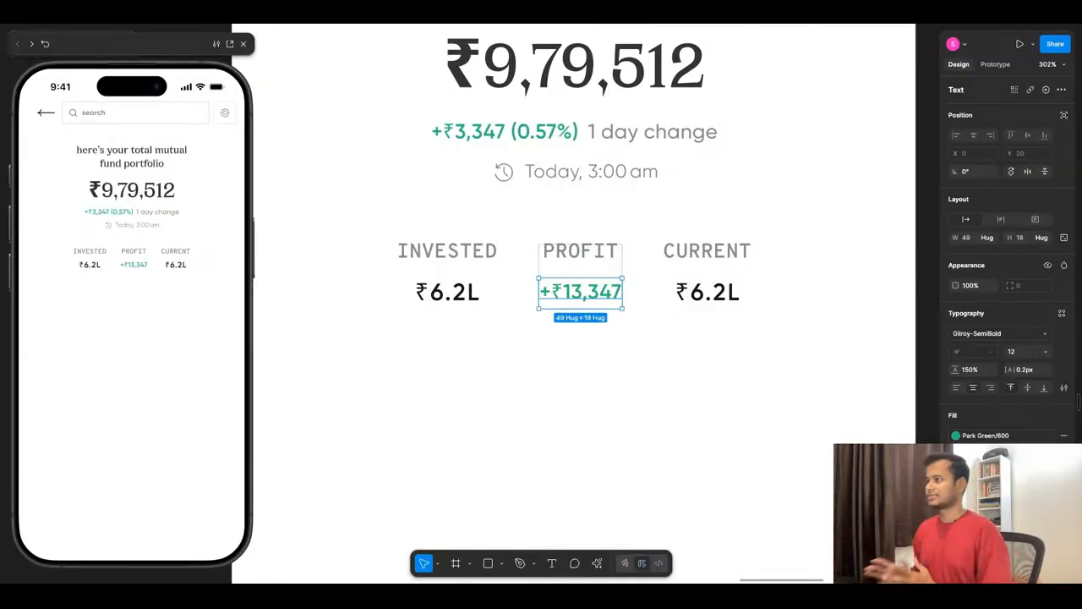
{"action": "left_click", "coordinate": [719, 263]}
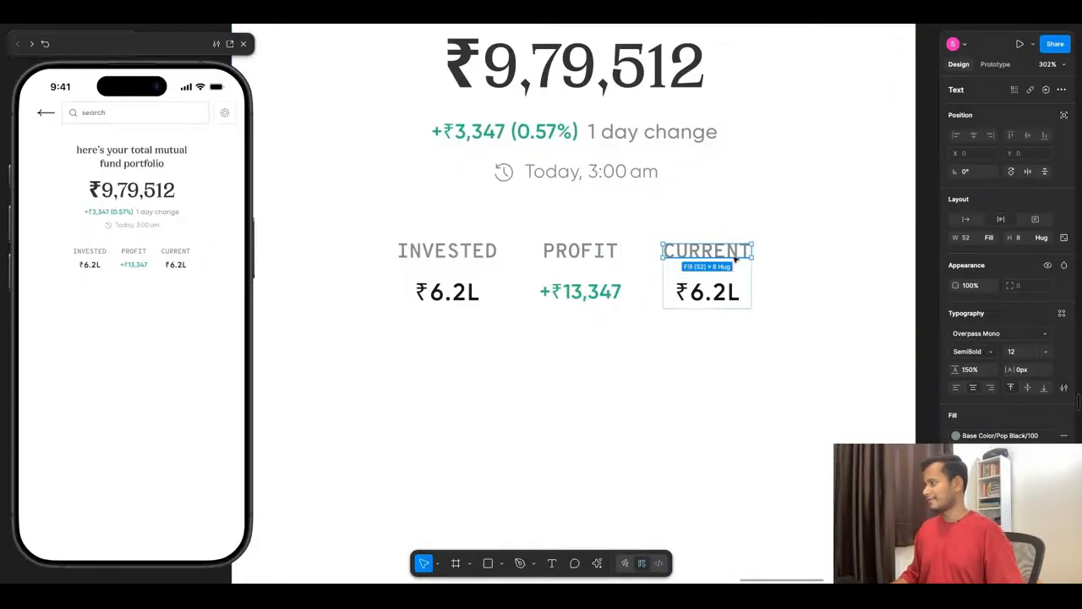
{"action": "key", "text": "Return"}
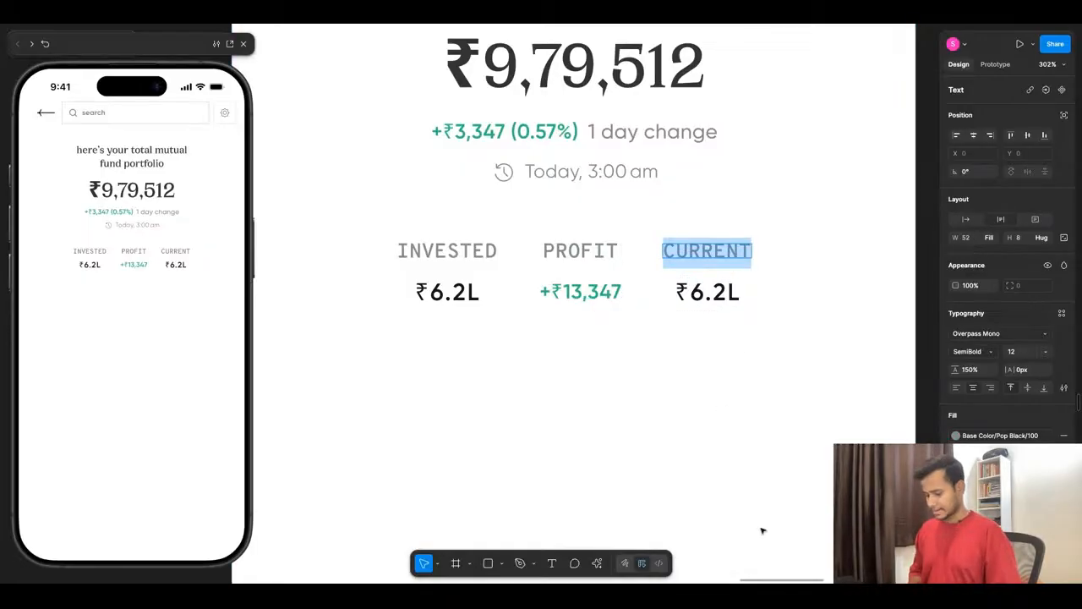
{"action": "type", "text": "XIRR"}
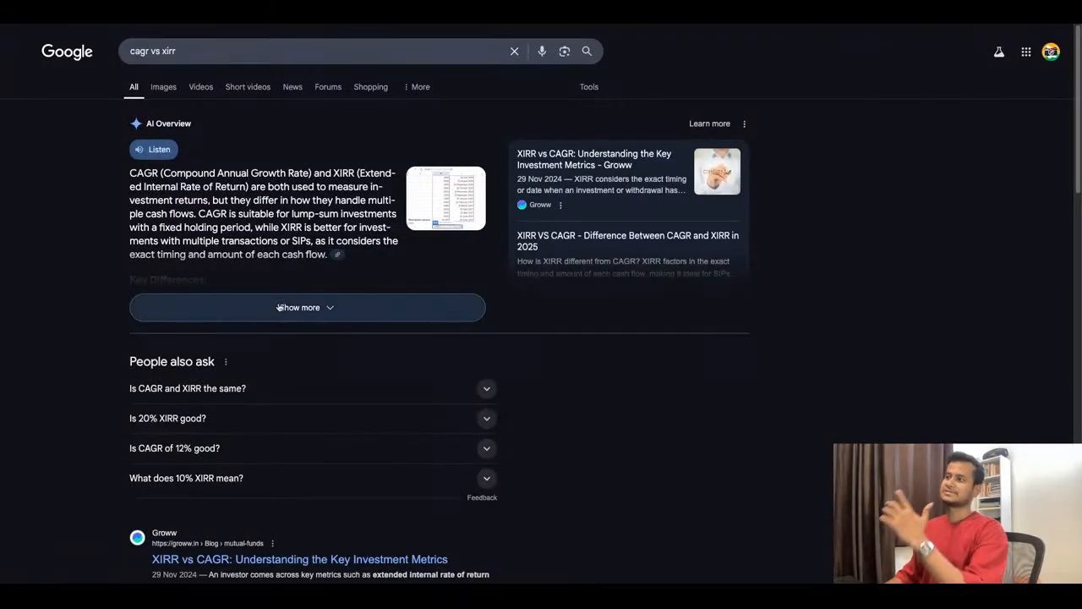
{"action": "left_click", "coordinate": [279, 308]}
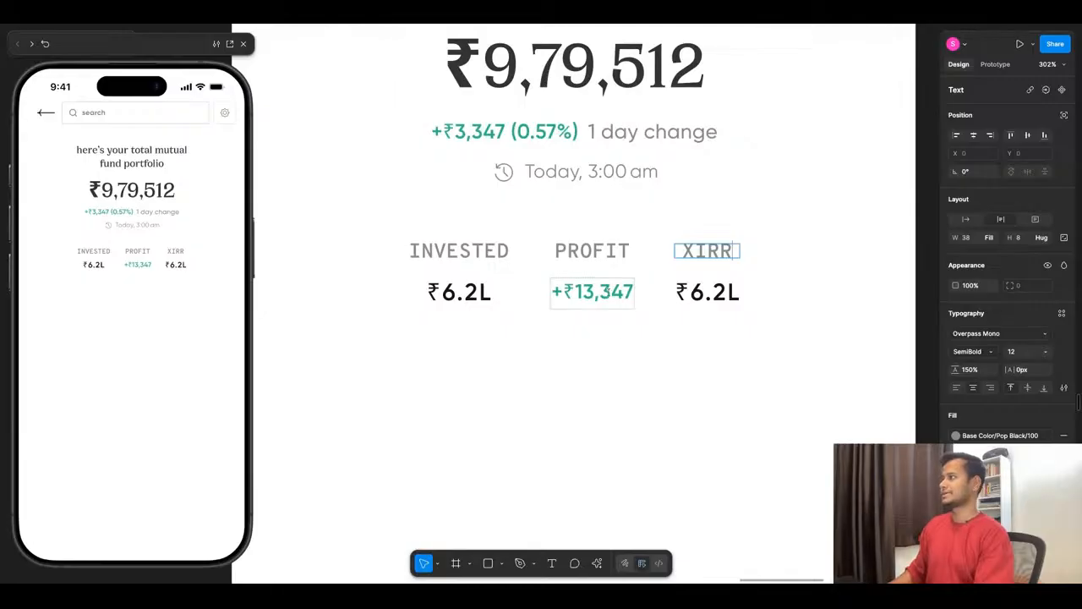
{"action": "left_click", "coordinate": [611, 355]}
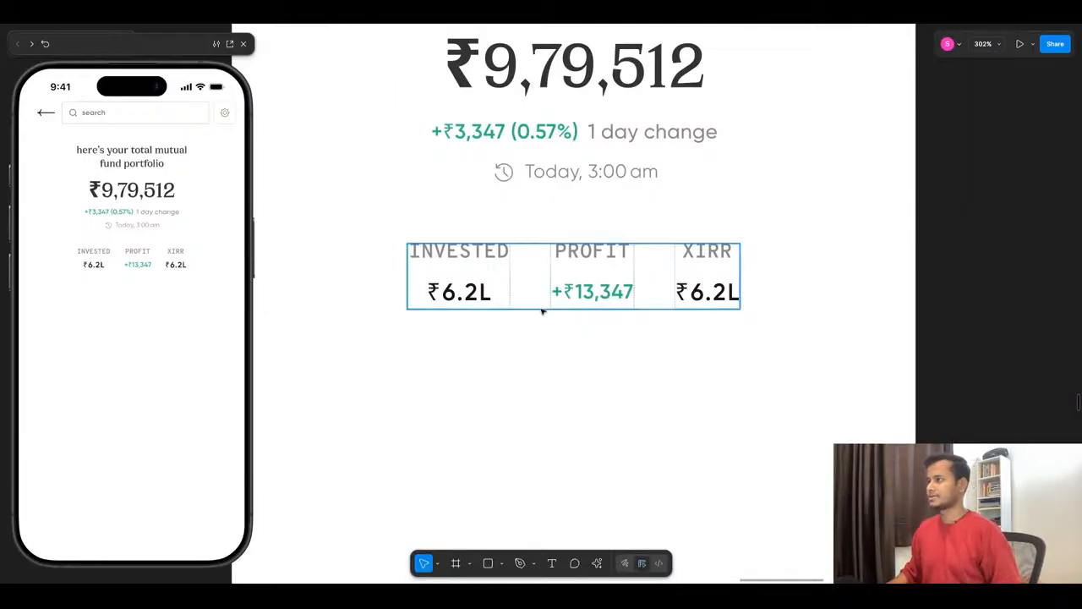
- Set the stats row's auto layout gap to 32 and centre the row horizontally on the screen
{"action": "key", "text": "shift+0"}
{"action": "left_click", "coordinate": [570, 314]}
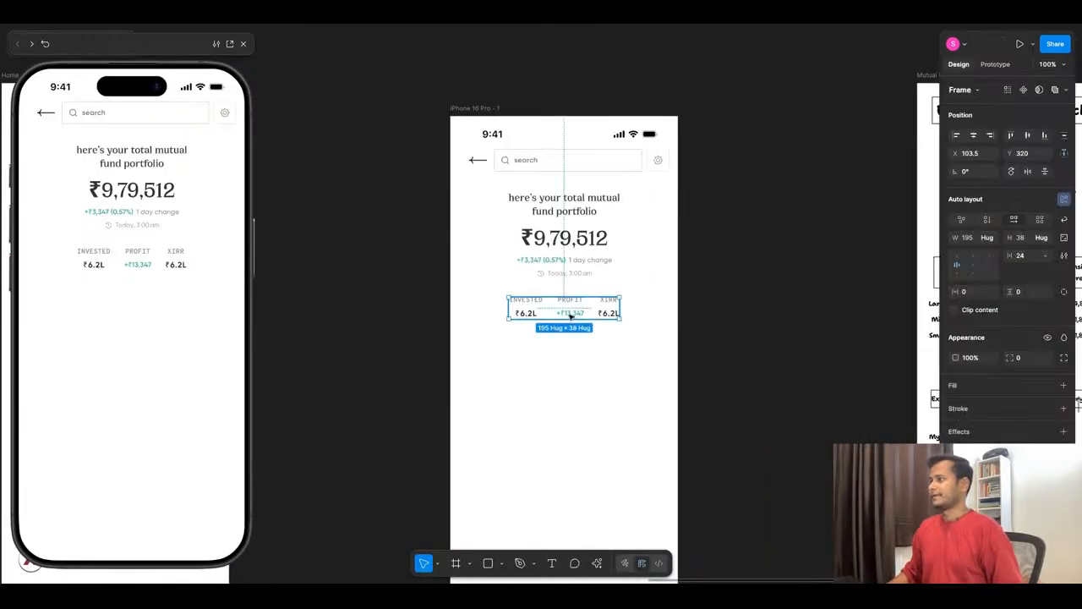
{"action": "left_click", "coordinate": [1030, 260]}
{"action": "type", "text": "3"}
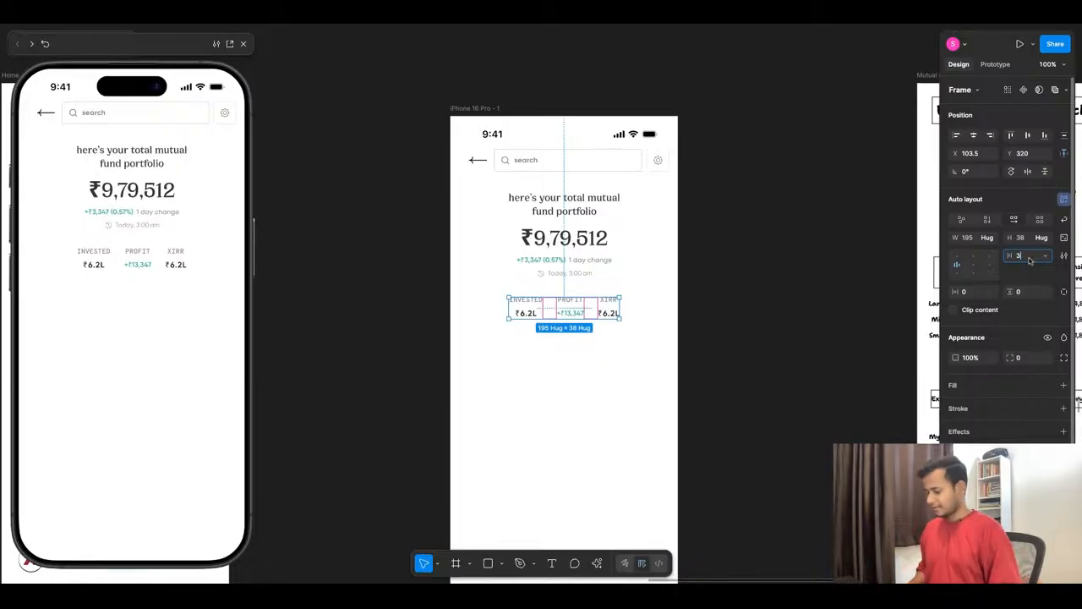
{"action": "type", "text": "2"}
{"action": "left_click", "coordinate": [973, 138]}
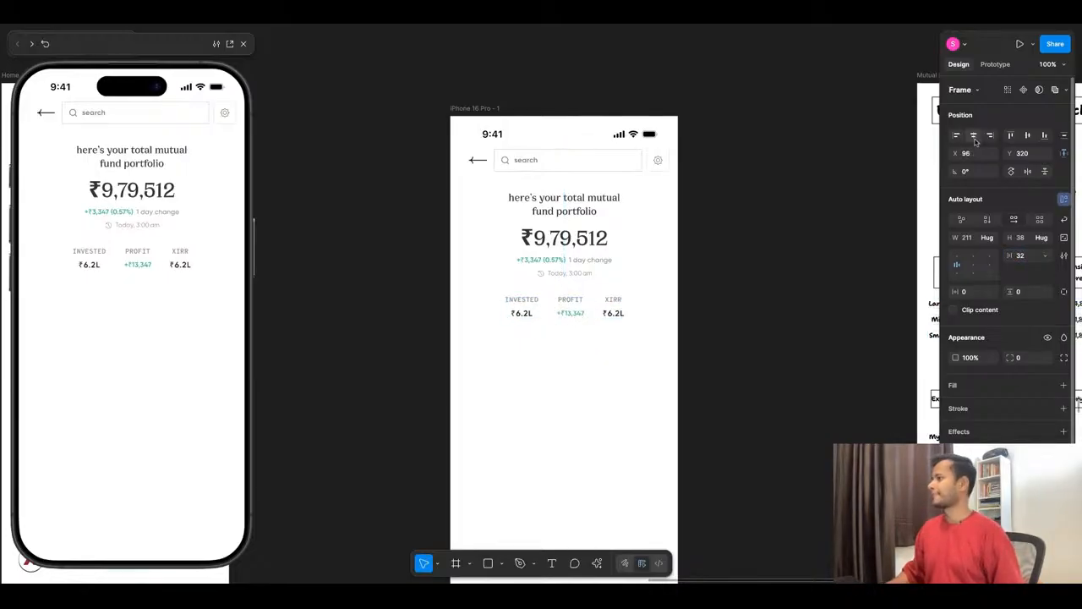
{"action": "left_click", "coordinate": [552, 387]}
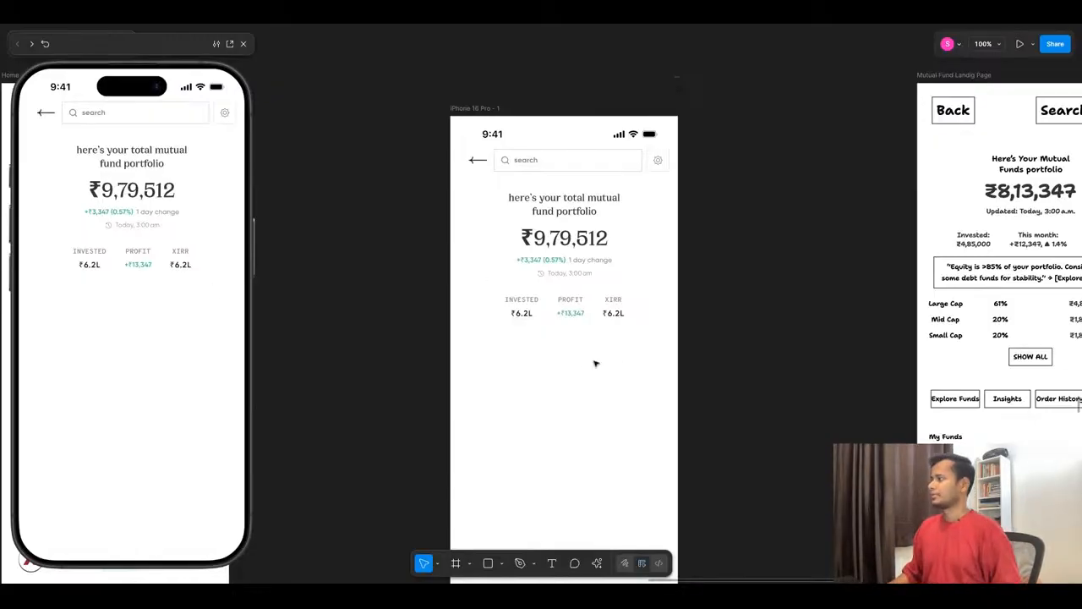
- Compare the stats row with the Mutual Fund wireframe and wrap the row in an outer vertical auto layout
{"action": "scroll", "coordinate": [581, 299], "scroll_direction": "down", "scroll_amount": 3}
{"action": "scroll", "coordinate": [938, 272], "scroll_direction": "up", "scroll_amount": 6}
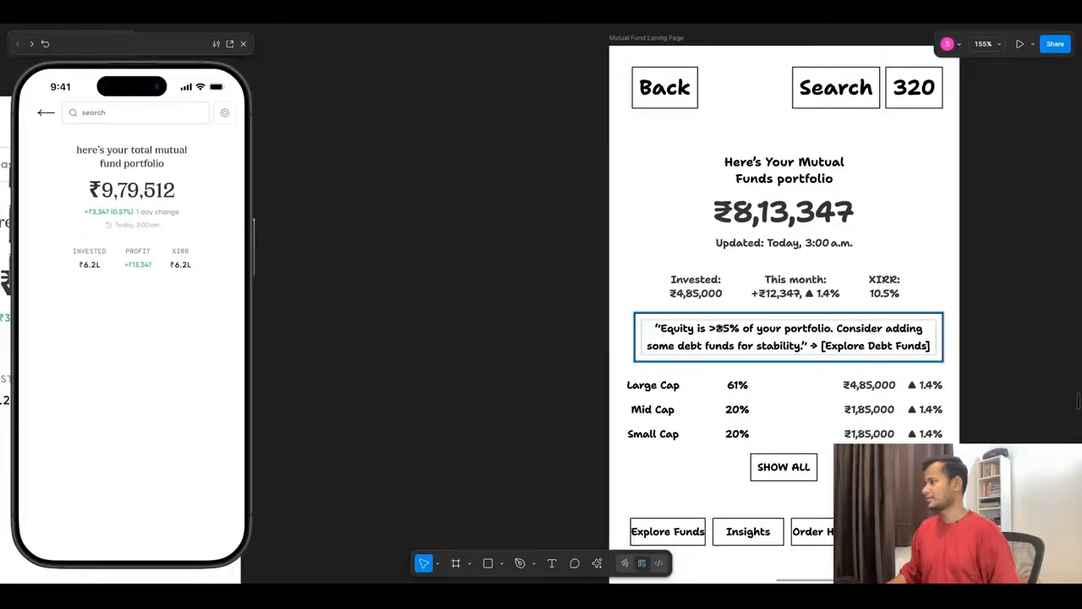
{"action": "scroll", "coordinate": [854, 171], "scroll_direction": "down", "scroll_amount": 5}
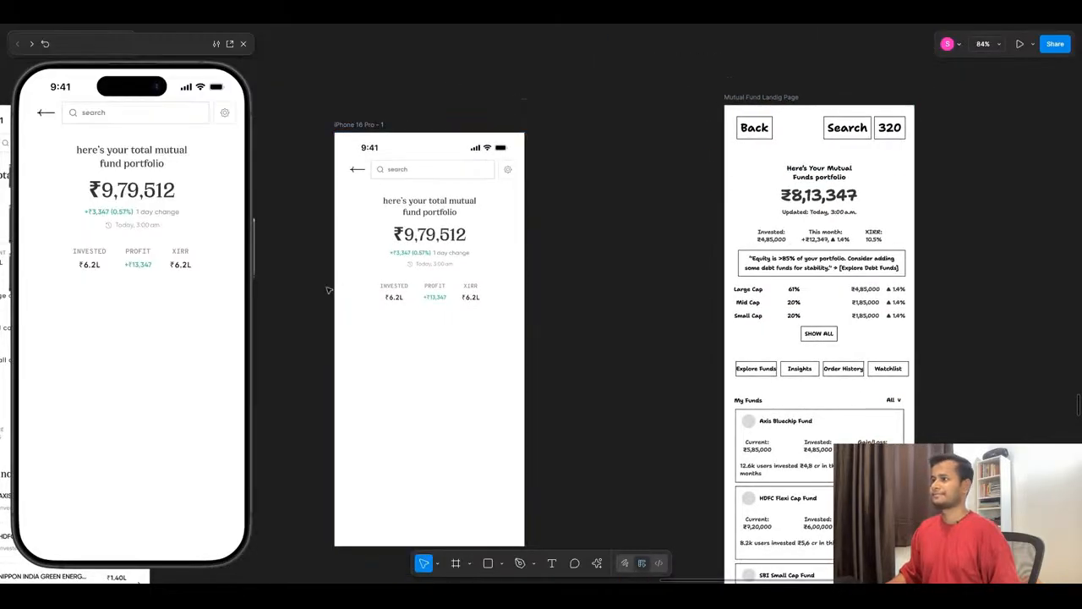
{"action": "scroll", "coordinate": [329, 290], "scroll_direction": "up", "scroll_amount": 5}
{"action": "left_click", "coordinate": [449, 304]}
{"action": "scroll", "coordinate": [448, 308], "scroll_direction": "down", "scroll_amount": 4}
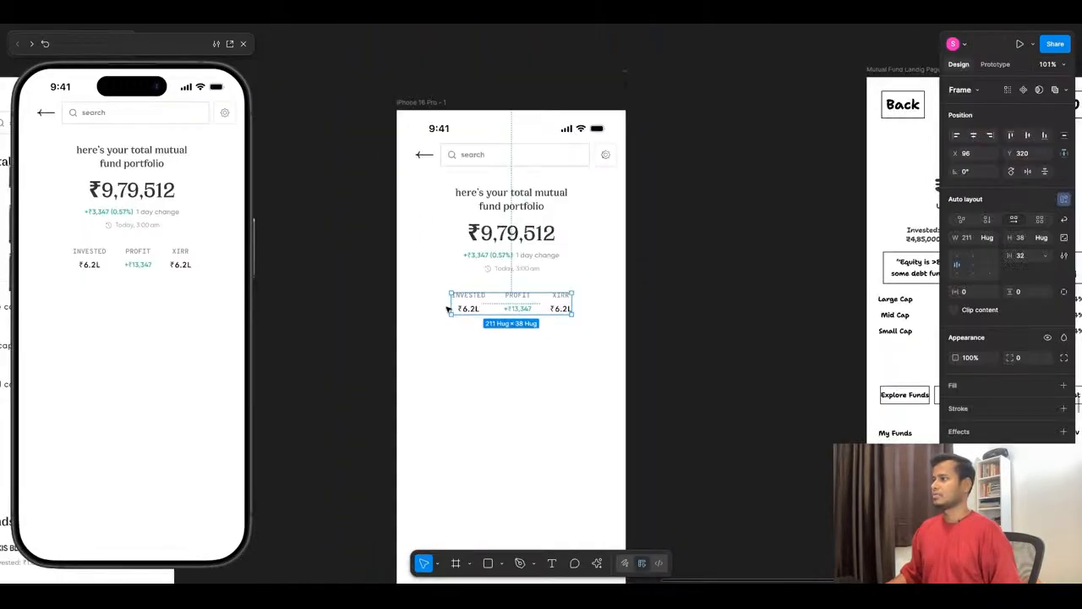
{"action": "scroll", "coordinate": [478, 339], "scroll_direction": "up", "scroll_amount": 5}
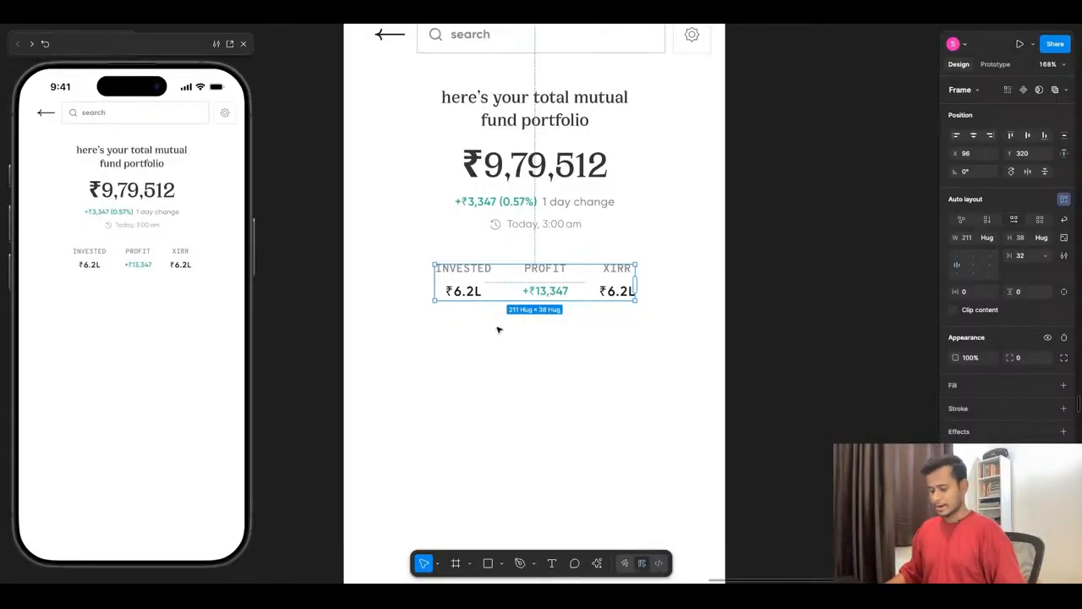
{"action": "key", "text": "shift+a"}
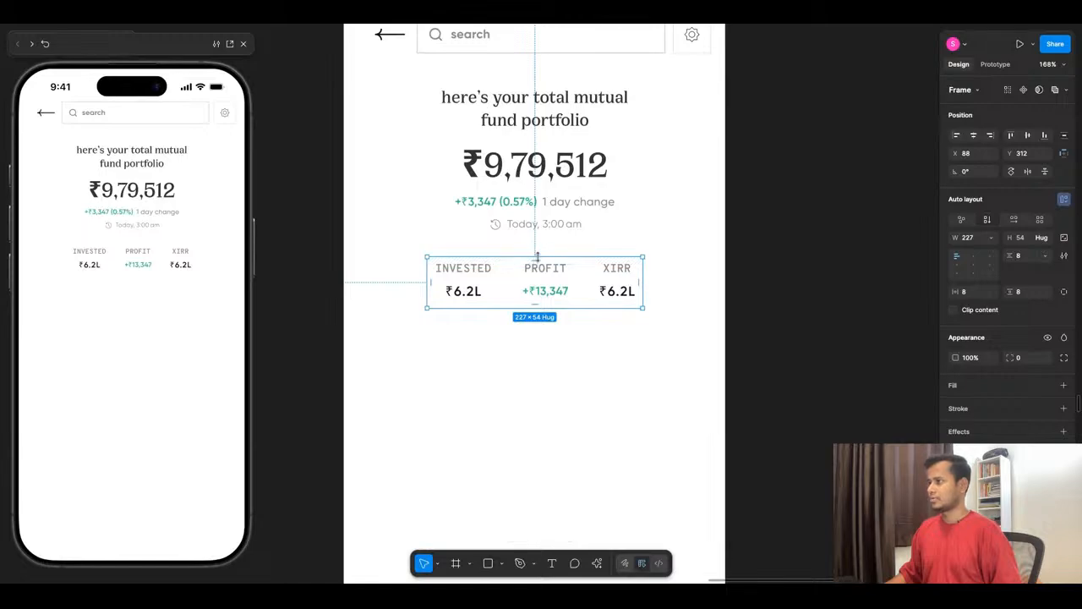
- Enlarge the outer stats frame to 315 × 67 and align its contents to the centre
{"action": "left_click_drag", "start_coordinate": [536, 257], "coordinate": [537, 246]}
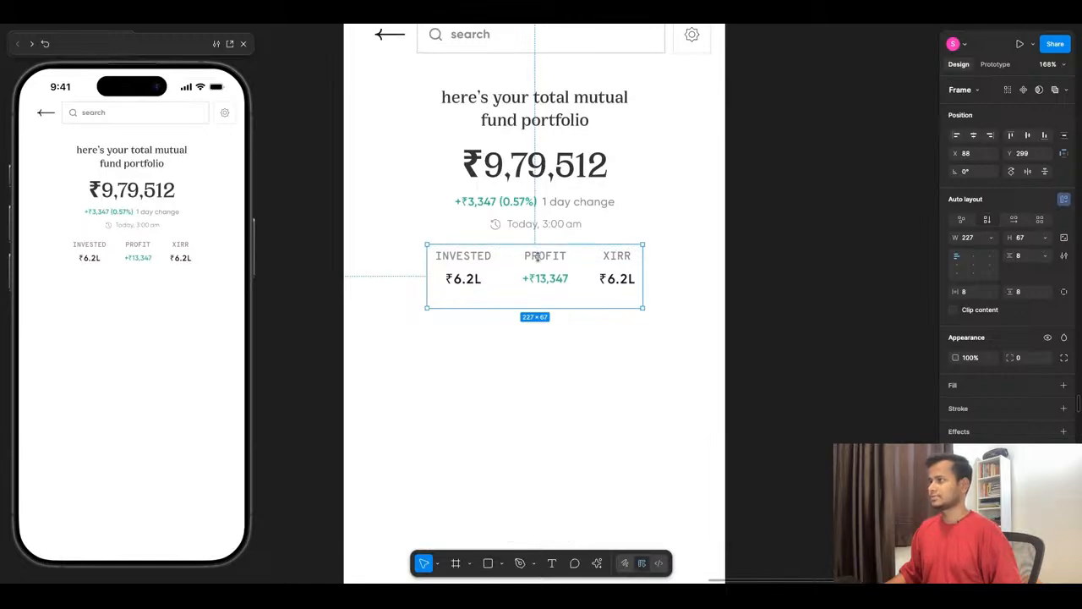
{"action": "left_click", "coordinate": [974, 265]}
{"action": "left_click_drag", "start_coordinate": [427, 284], "coordinate": [381, 284]}
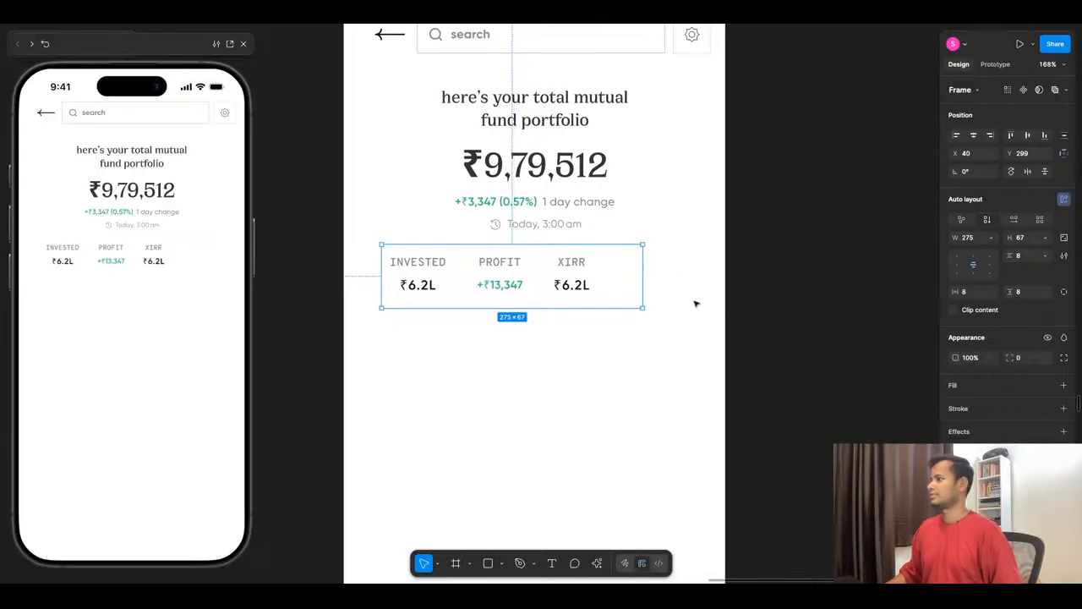
{"action": "mouse_move", "coordinate": [641, 279]}
{"action": "left_mouse_down"}
{"action": "mouse_move", "coordinate": [699, 279]}
{"action": "mouse_move", "coordinate": [681, 279]}
{"action": "left_mouse_up"}
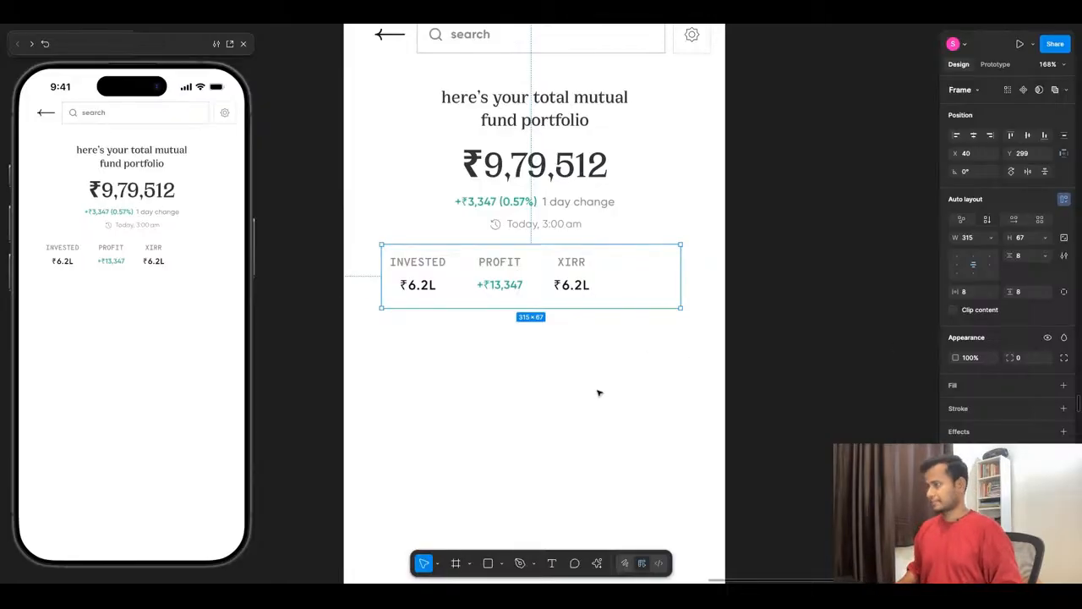
- Set the gap of the inner INVESTED, PROFIT, XIRR row to Auto
{"action": "key", "text": "Return"}
{"action": "left_click", "coordinate": [1045, 256]}
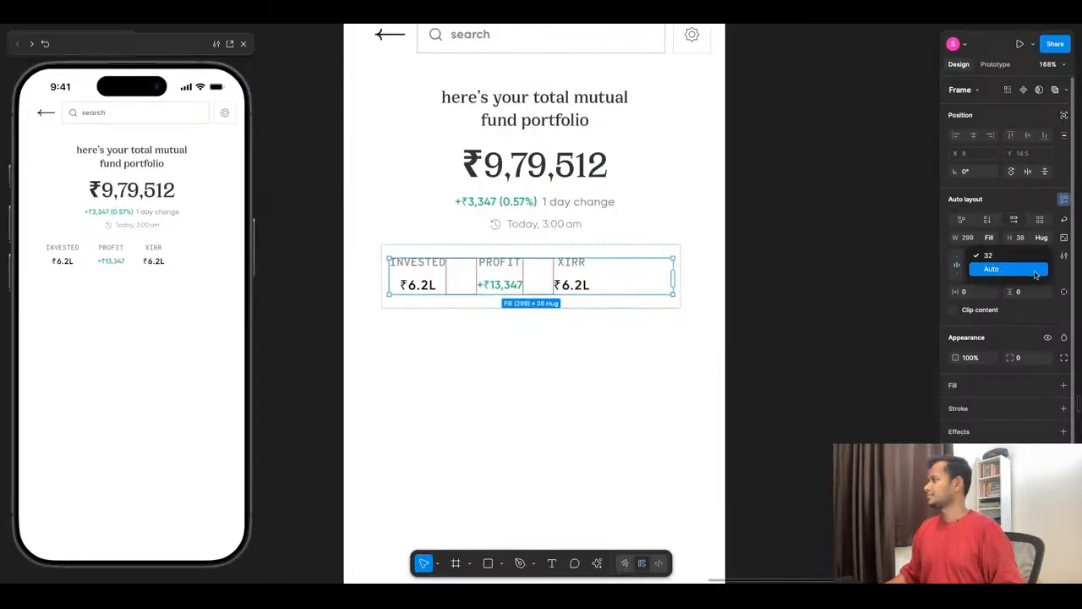
{"action": "left_click", "coordinate": [995, 265]}
{"action": "left_click", "coordinate": [611, 436]}
- Give the outer stats frame a white FFFFFF fill and a light grey stroke
{"action": "left_click", "coordinate": [594, 263]}
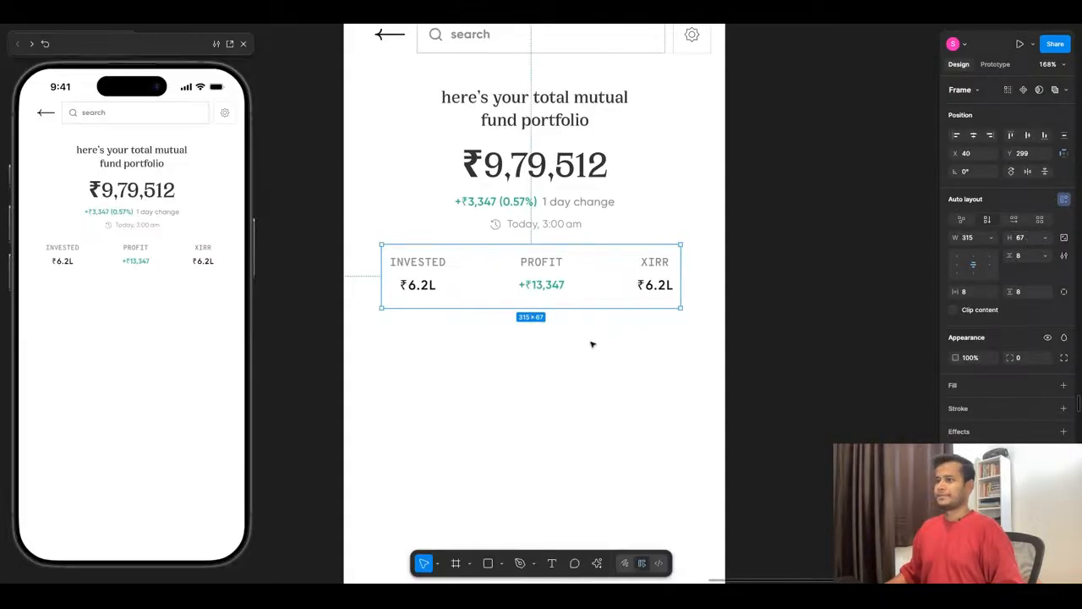
{"action": "left_click", "coordinate": [956, 392]}
{"action": "left_click", "coordinate": [962, 439]}
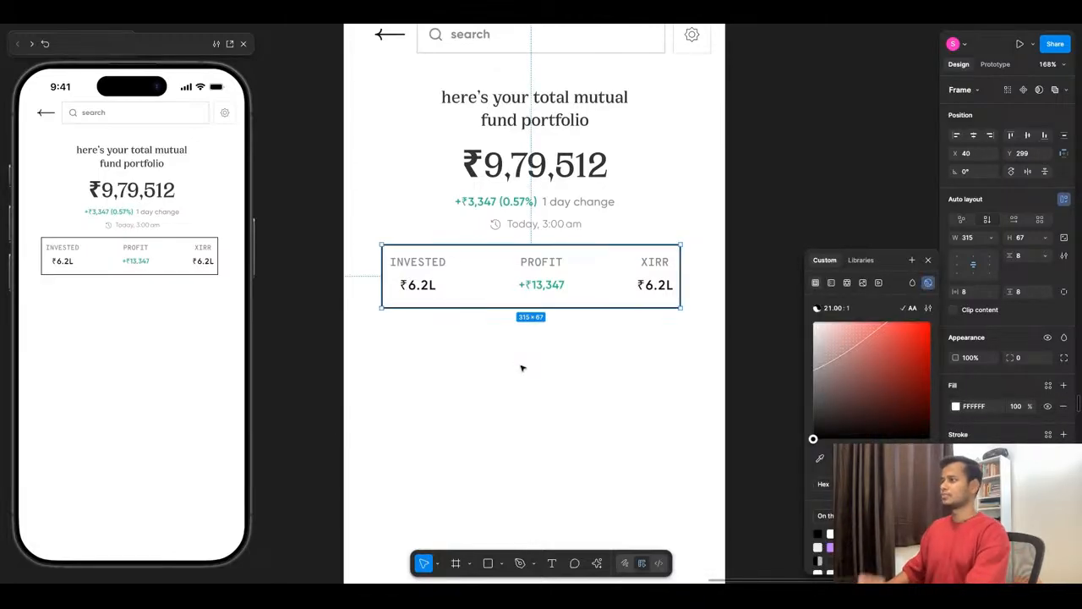
{"action": "left_click", "coordinate": [911, 381]}
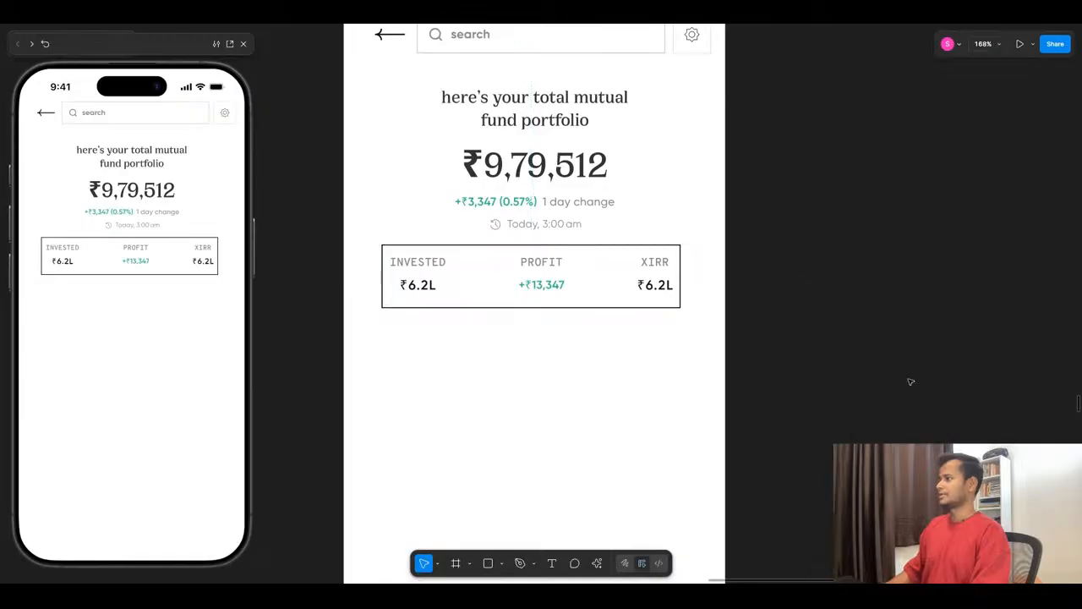
{"action": "left_click", "coordinate": [676, 300]}
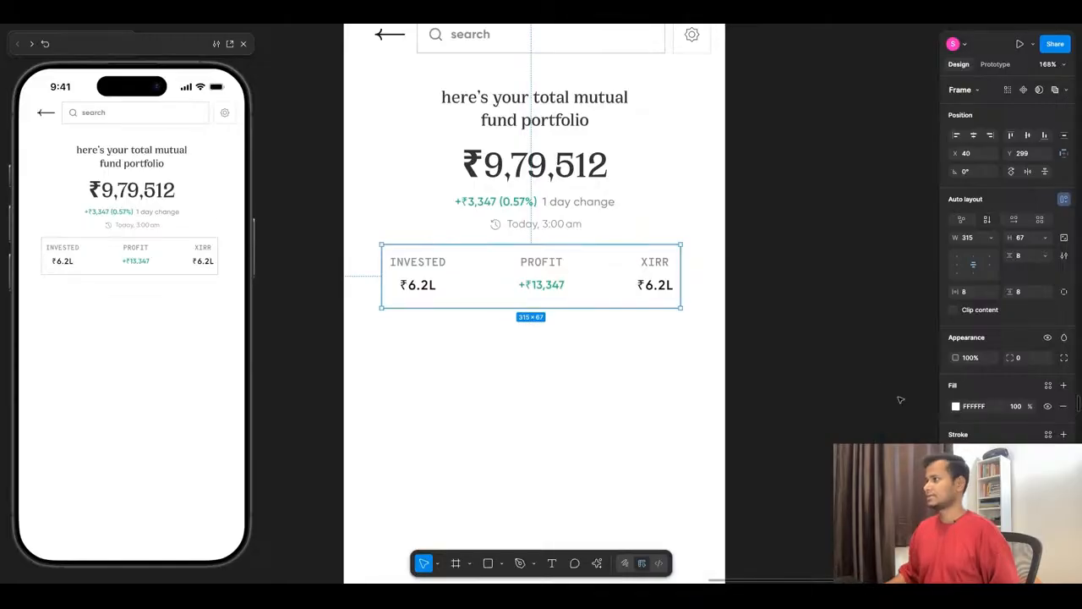
{"action": "left_click", "coordinate": [873, 380]}
- Change the outer stats frame's stroke style to dashed
{"action": "left_click", "coordinate": [682, 295]}
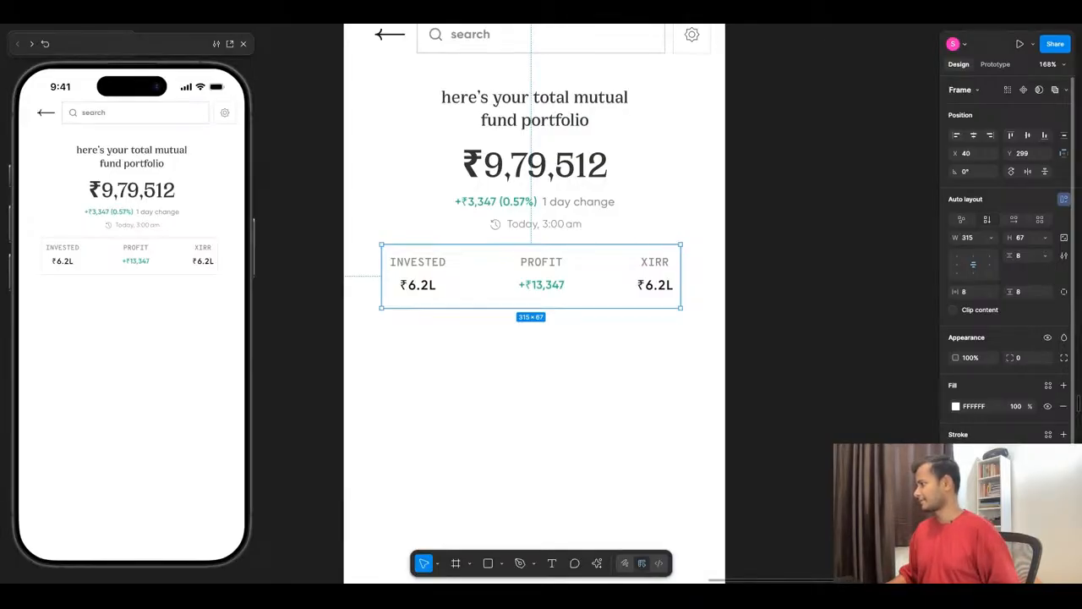
{"action": "left_click", "coordinate": [1048, 474]}
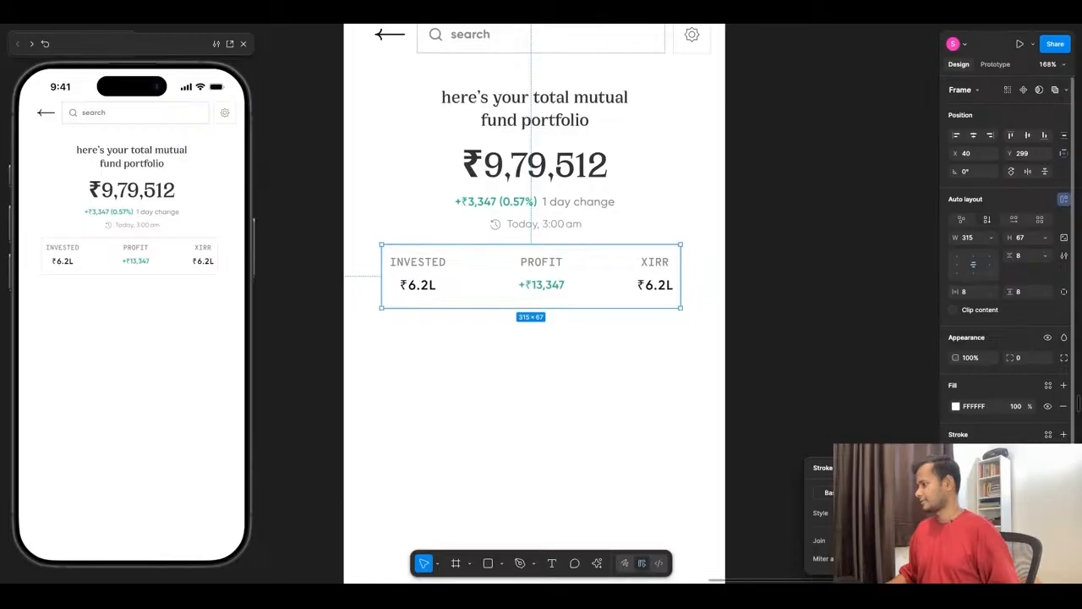
{"action": "left_click", "coordinate": [685, 397]}
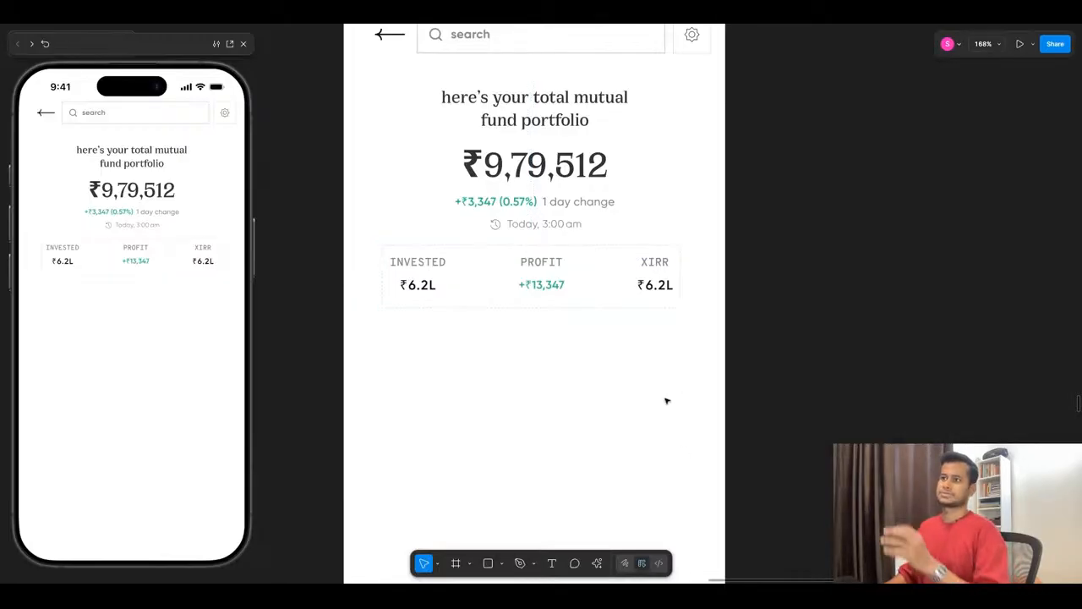
- Set the inner stats row's gap to 32 and its width to hug contents
{"action": "double_click", "coordinate": [498, 273]}
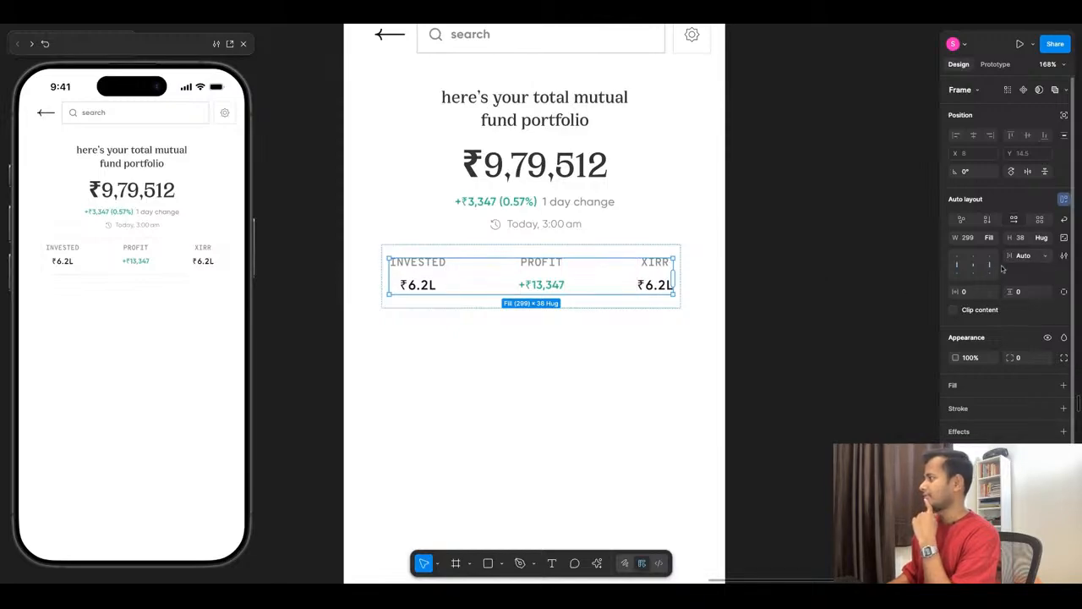
{"action": "left_click", "coordinate": [1046, 257]}
{"action": "left_click", "coordinate": [988, 242]}
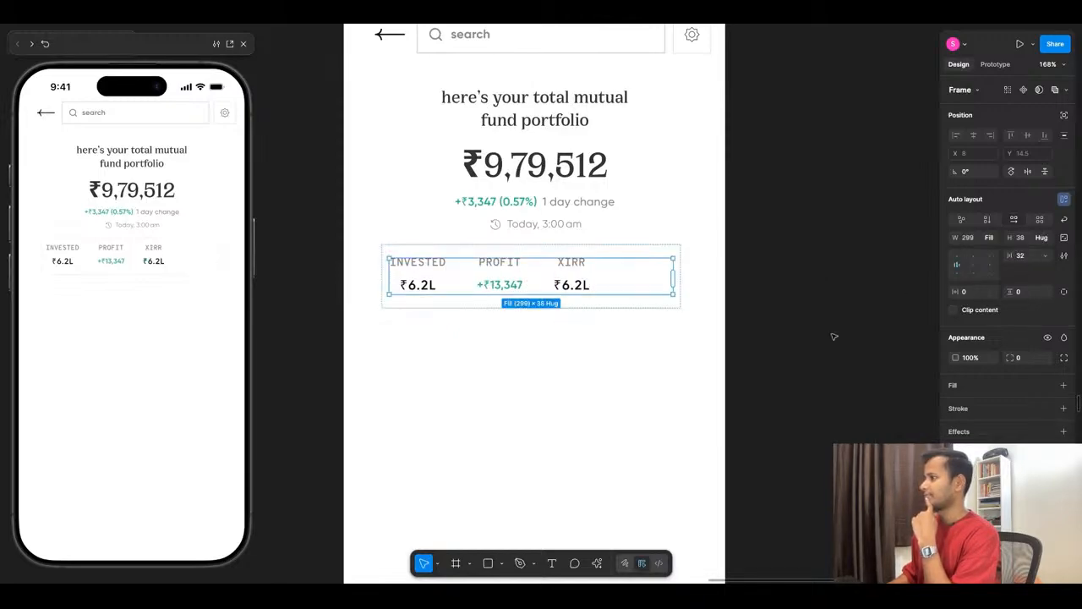
{"action": "key", "text": "shift+backslash"}
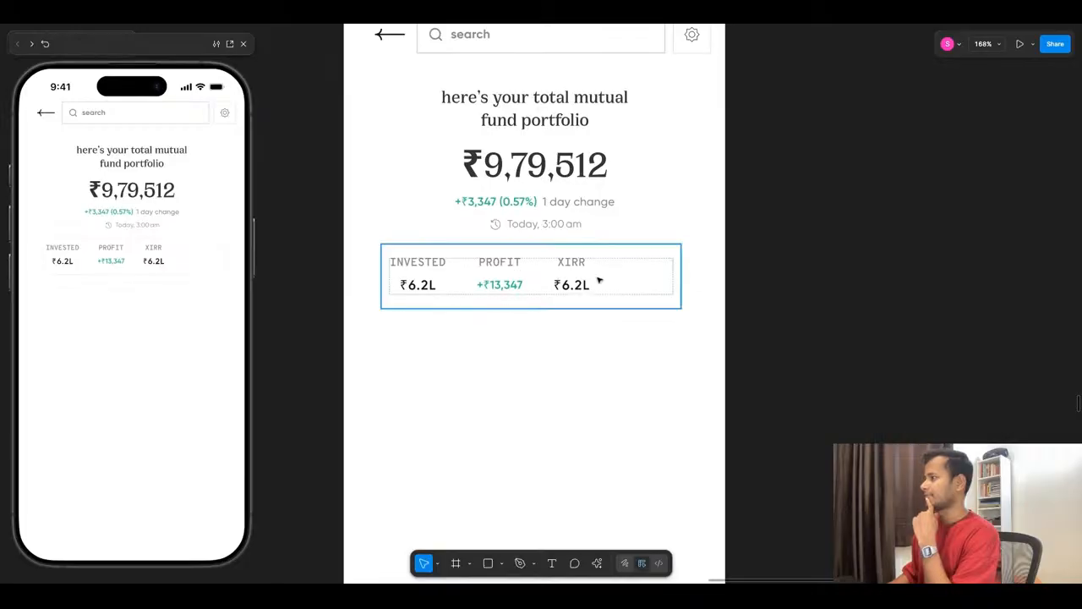
{"action": "key", "text": "shift+backslash"}
{"action": "left_click", "coordinate": [994, 239]}
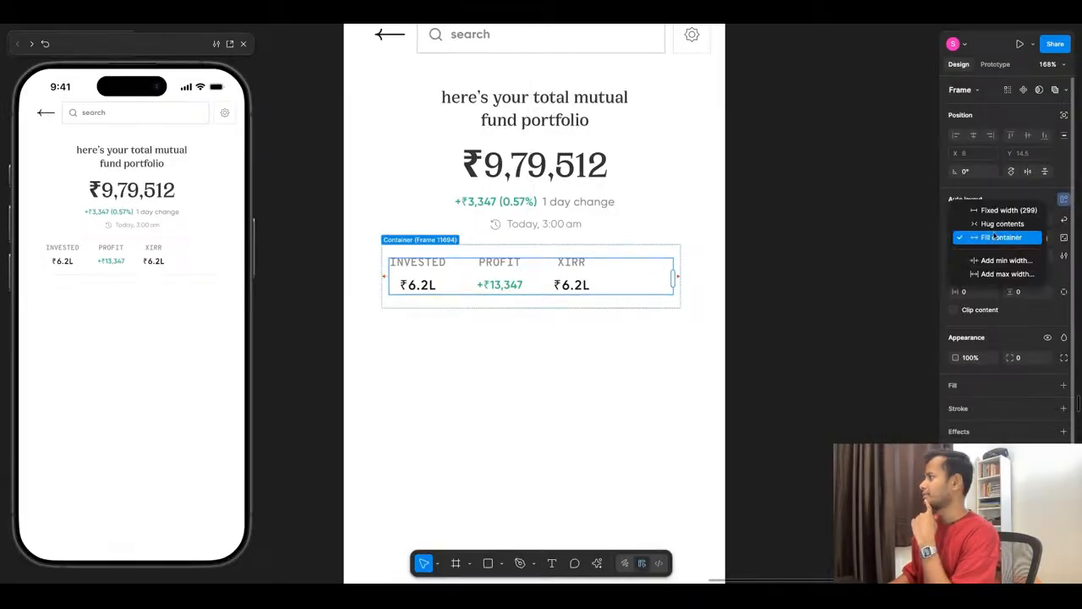
{"action": "left_click", "coordinate": [996, 226]}
{"action": "left_click", "coordinate": [626, 346]}
- Set the outer stats frame's width to hug contents and centre it horizontally on the screen
{"action": "left_click", "coordinate": [647, 285]}
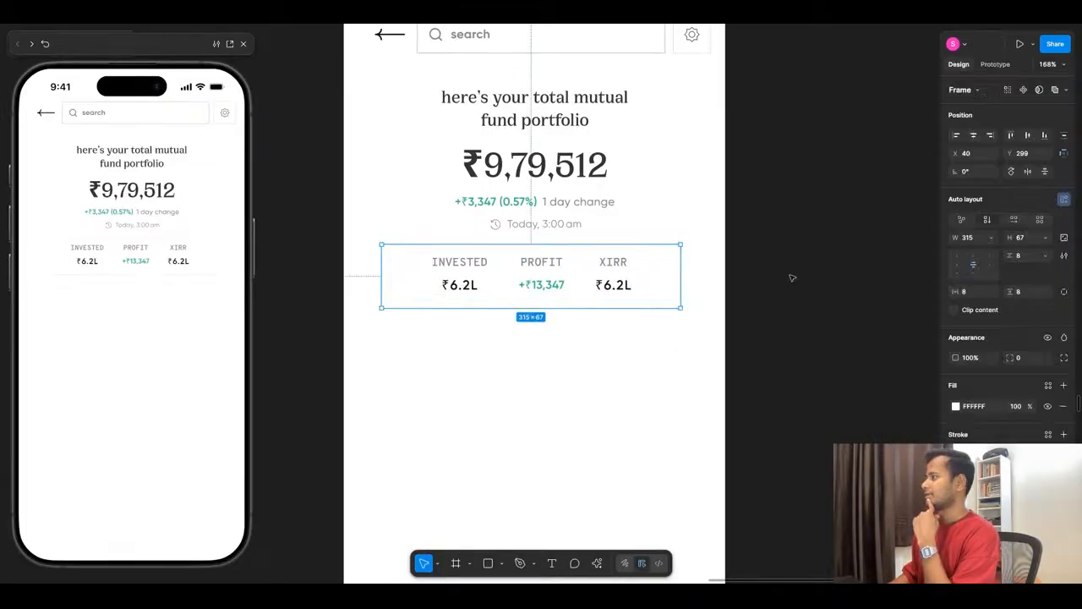
{"action": "left_click", "coordinate": [993, 238]}
{"action": "left_click", "coordinate": [997, 249]}
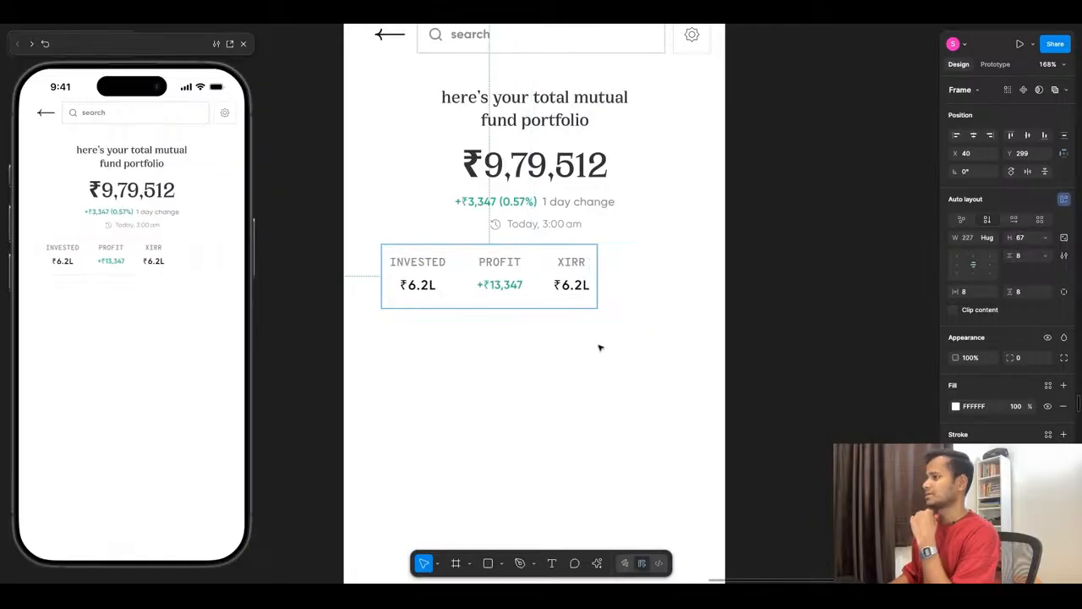
{"action": "left_click", "coordinate": [599, 346]}
{"action": "left_click", "coordinate": [512, 304]}
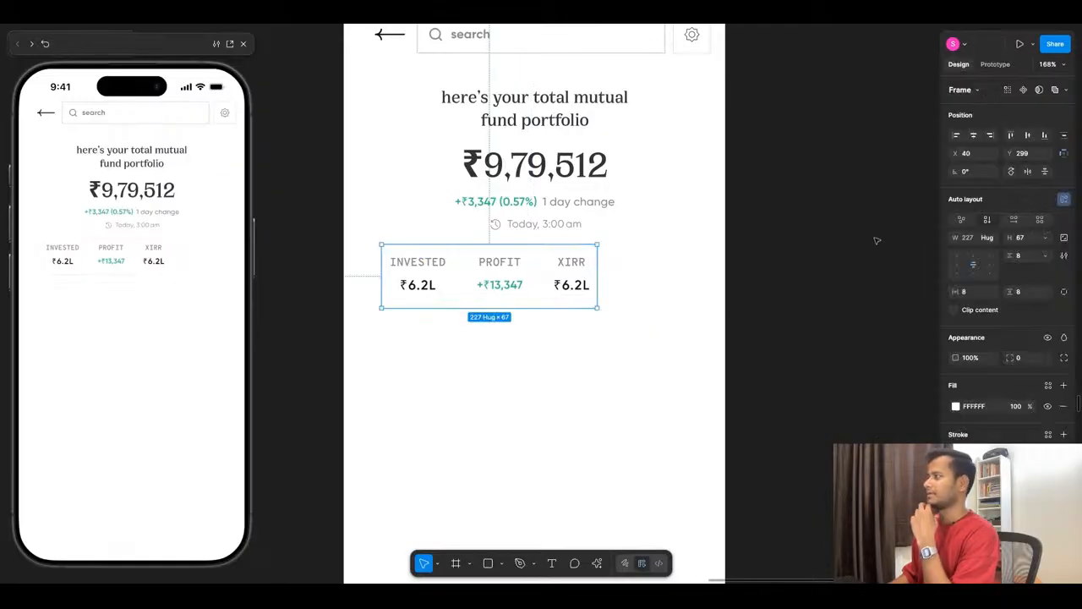
{"action": "left_click", "coordinate": [974, 136]}
{"action": "left_click", "coordinate": [563, 354]}
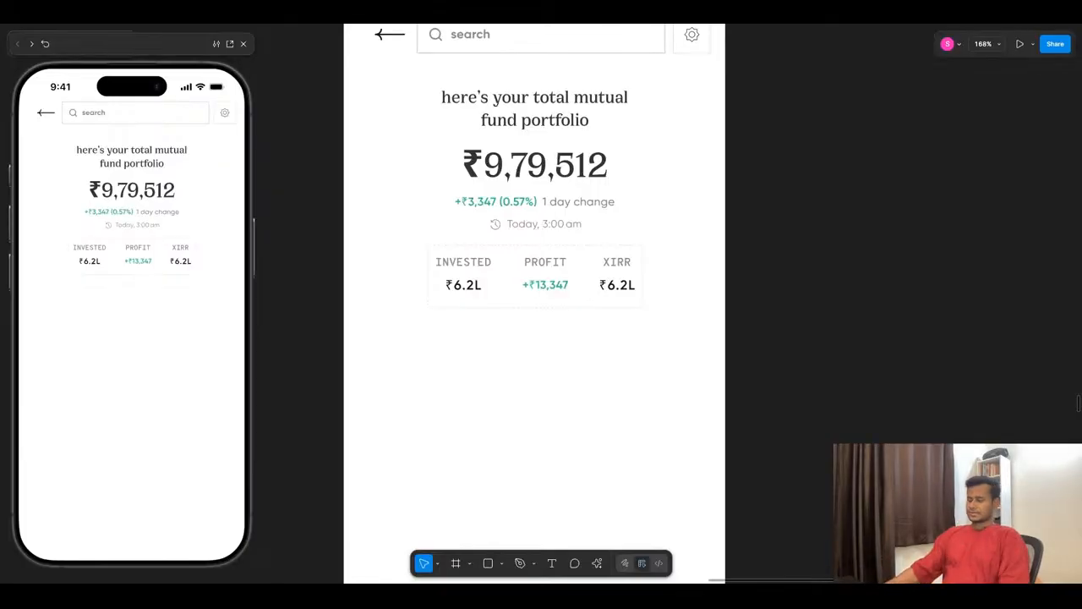
- On the Home screen, change the CURRENT value in the stats row to ₹9.8L
{"action": "scroll", "coordinate": [671, 369], "scroll_direction": "down", "scroll_amount": 5}
{"action": "scroll", "coordinate": [295, 309], "scroll_direction": "up", "scroll_amount": 5}
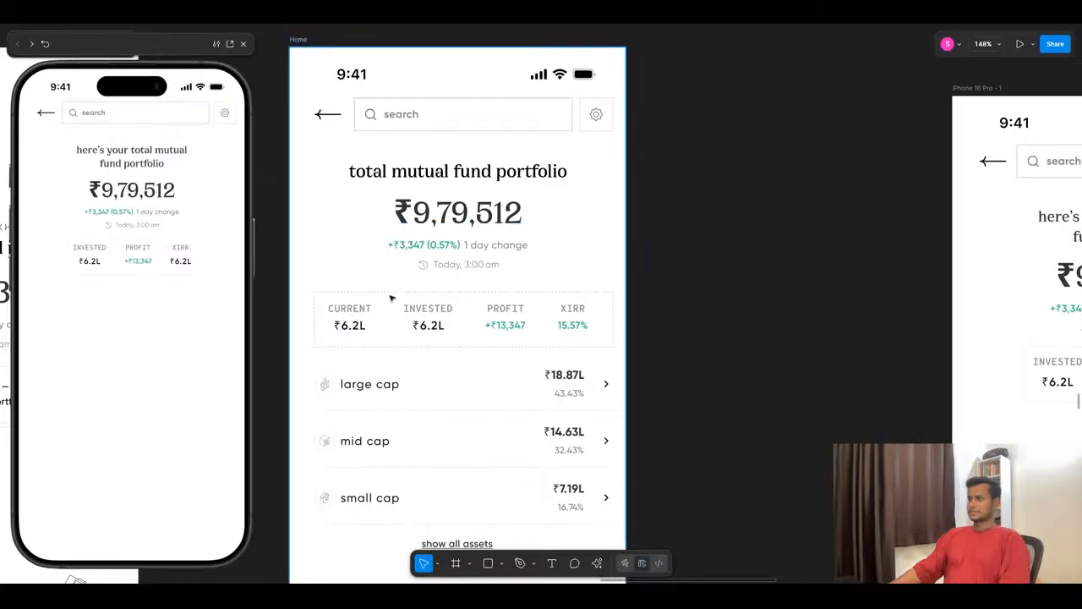
{"action": "left_click", "coordinate": [353, 334]}
{"action": "double_click", "coordinate": [350, 329]}
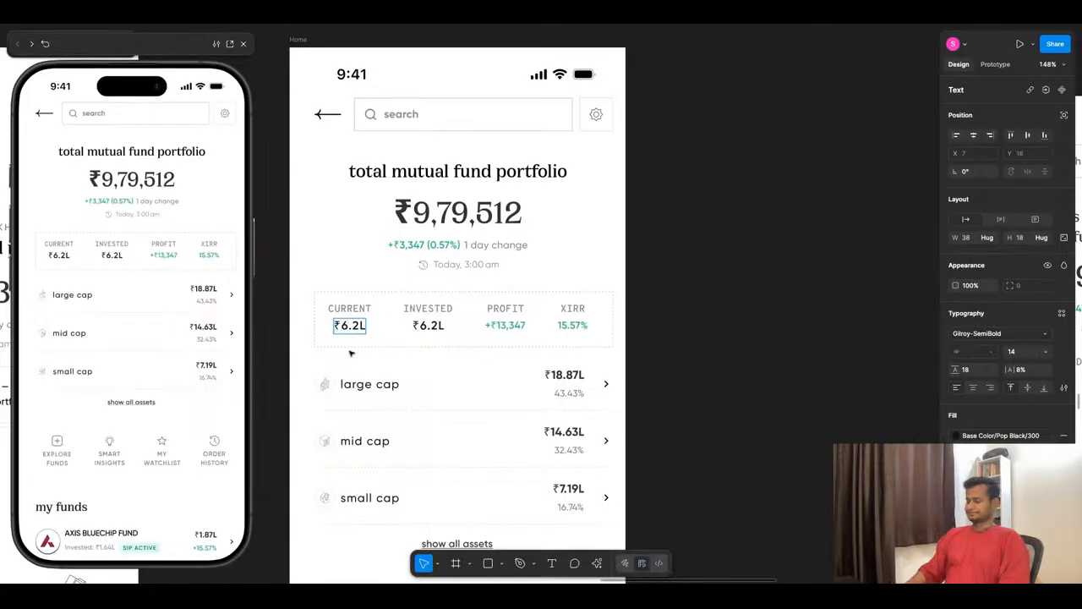
{"action": "key", "text": "BackSpace"}
{"action": "type", "text": "9"}
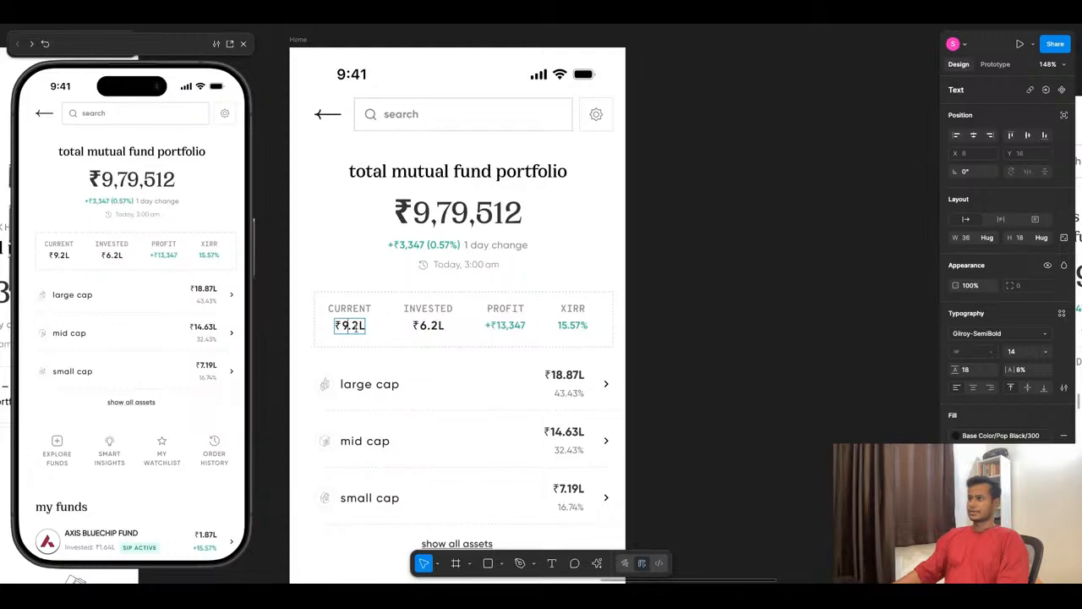
{"action": "key", "text": "BackSpace"}
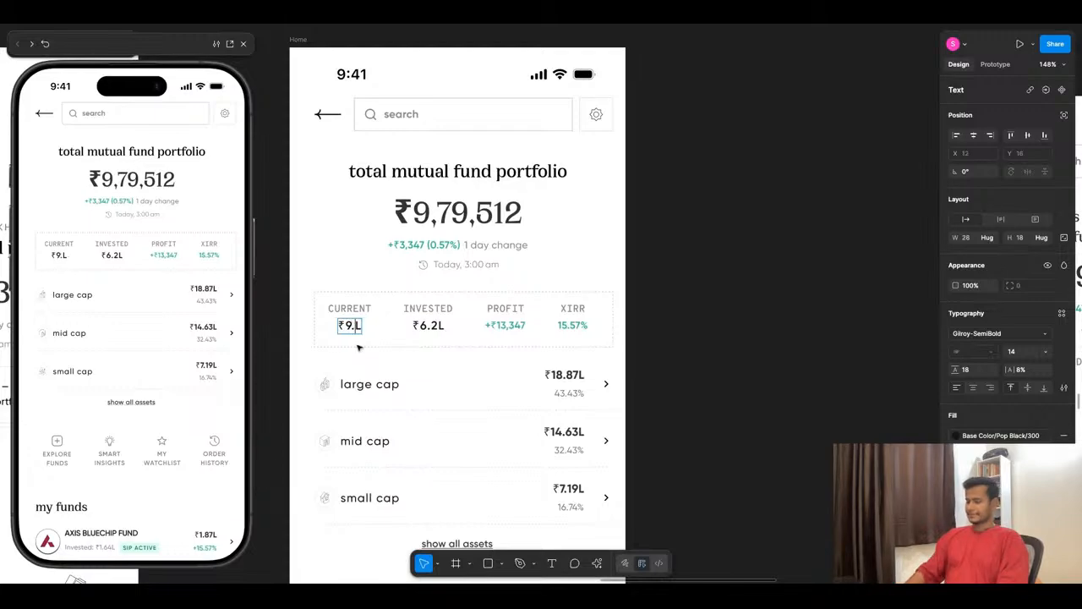
{"action": "type", "text": "8"}
{"action": "key", "text": "Escape"}
{"action": "key", "text": "Escape"}
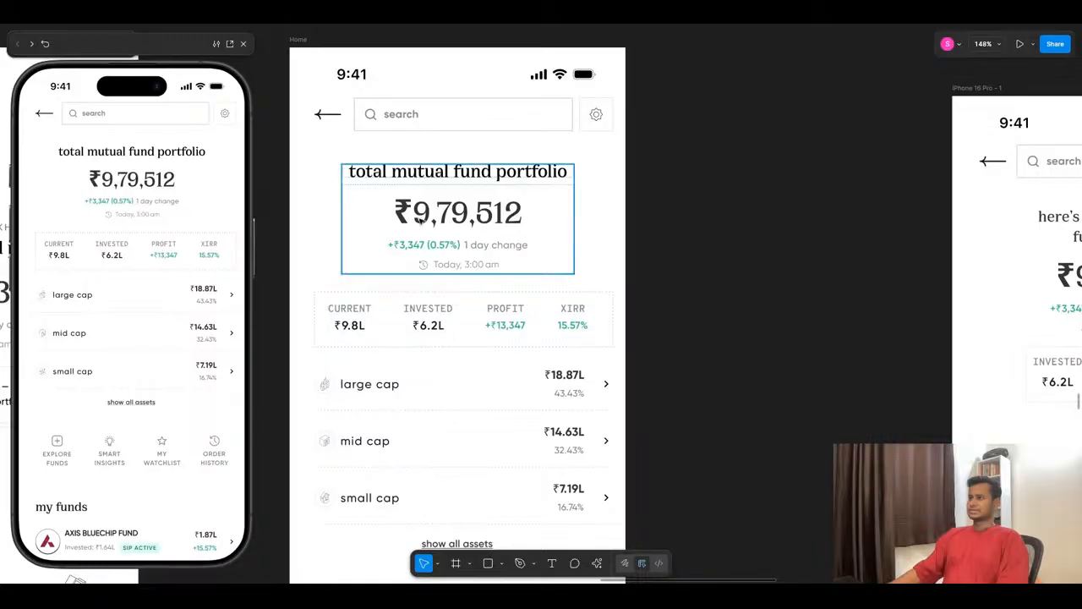
- Compare the new screen's stats row with the Home screen and the Mutual Fund wireframe
{"action": "scroll", "coordinate": [480, 331], "scroll_direction": "down", "scroll_amount": 5}
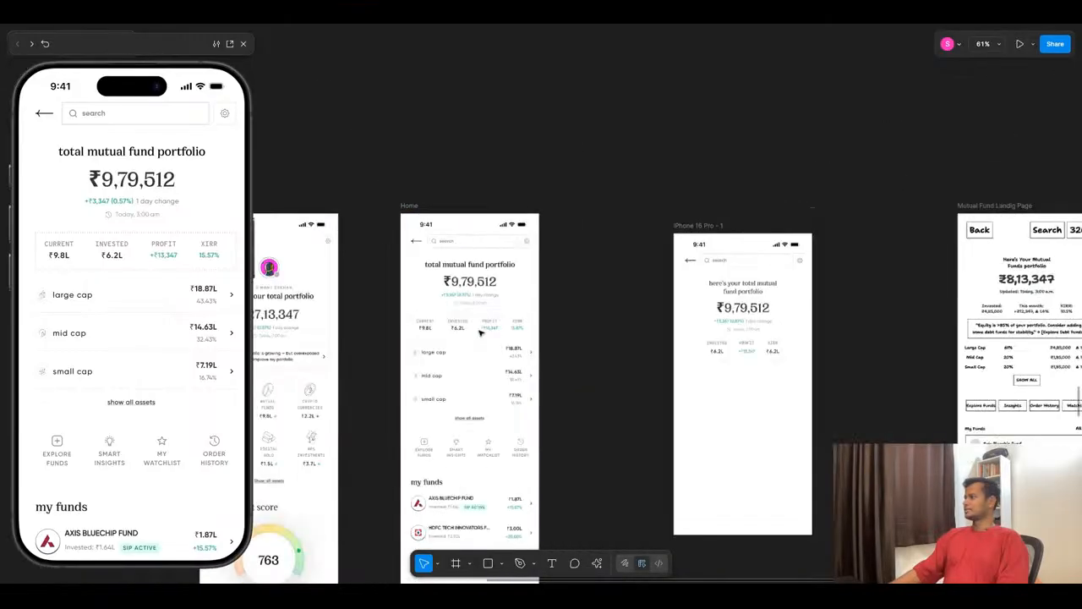
{"action": "scroll", "coordinate": [881, 335], "scroll_direction": "up", "scroll_amount": 3}
{"action": "scroll", "coordinate": [795, 363], "scroll_direction": "up", "scroll_amount": 3}
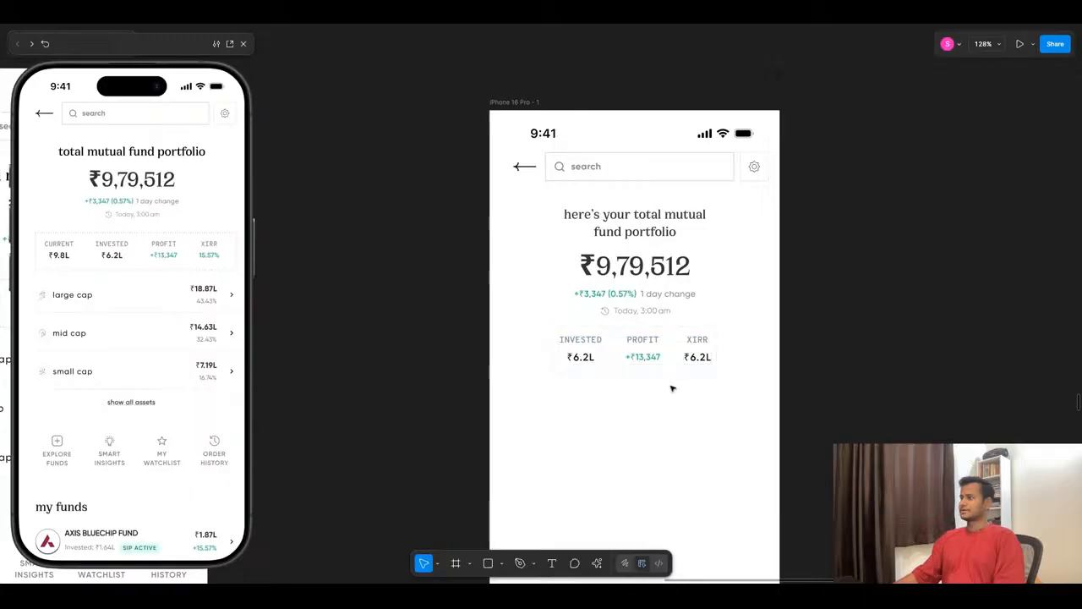
{"action": "scroll", "coordinate": [516, 236], "scroll_direction": "down", "scroll_amount": 5}
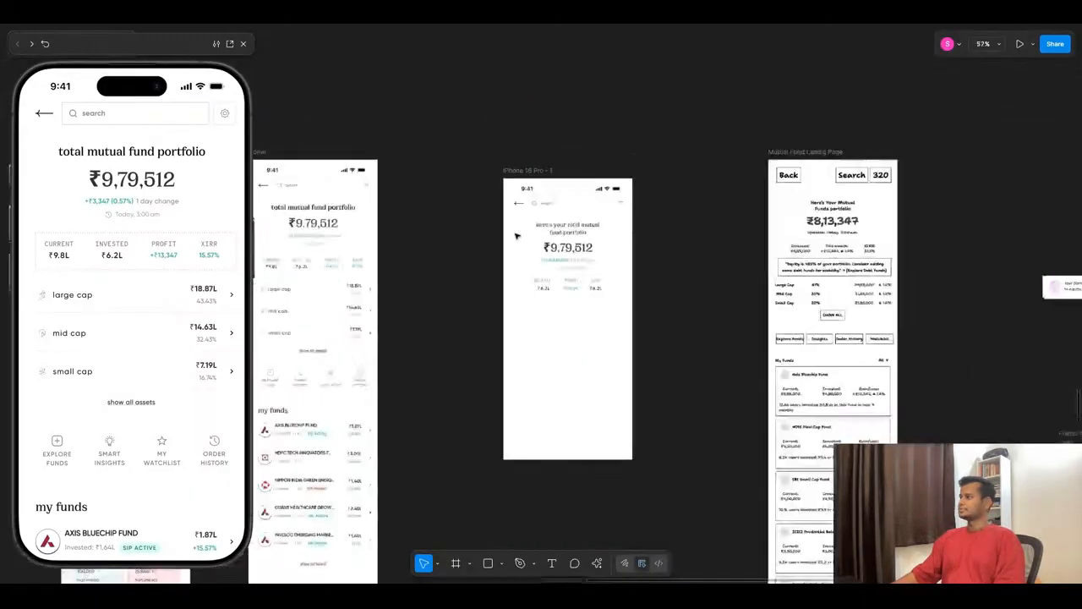
{"action": "scroll", "coordinate": [516, 236], "scroll_direction": "down", "scroll_amount": 2}
{"action": "scroll", "coordinate": [779, 245], "scroll_direction": "up", "scroll_amount": 5}
{"action": "scroll", "coordinate": [879, 256], "scroll_direction": "down", "scroll_amount": 5}
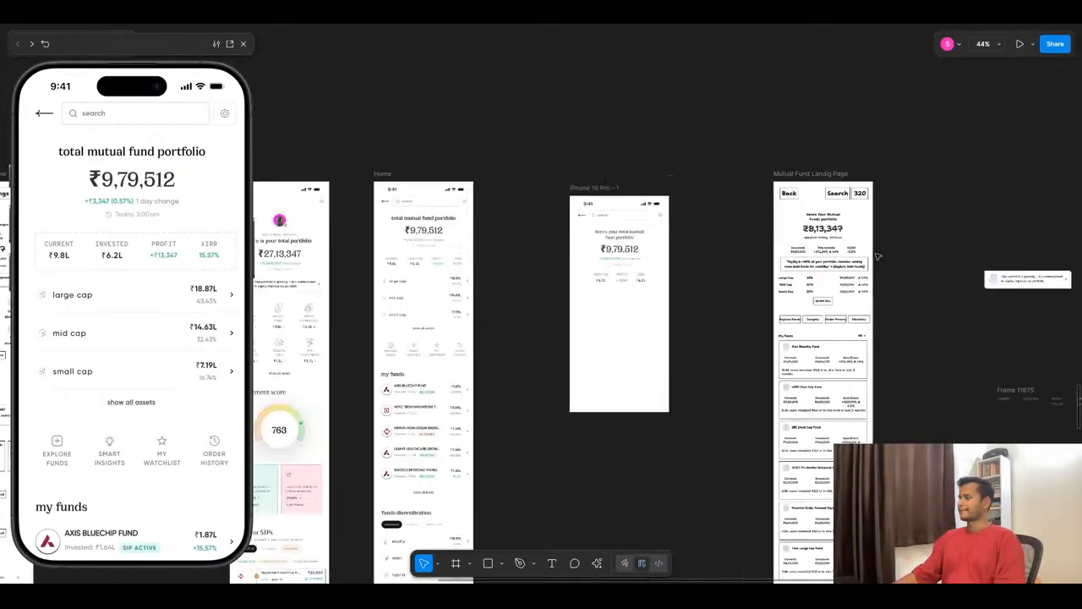
{"action": "scroll", "coordinate": [630, 266], "scroll_direction": "up", "scroll_amount": 5}
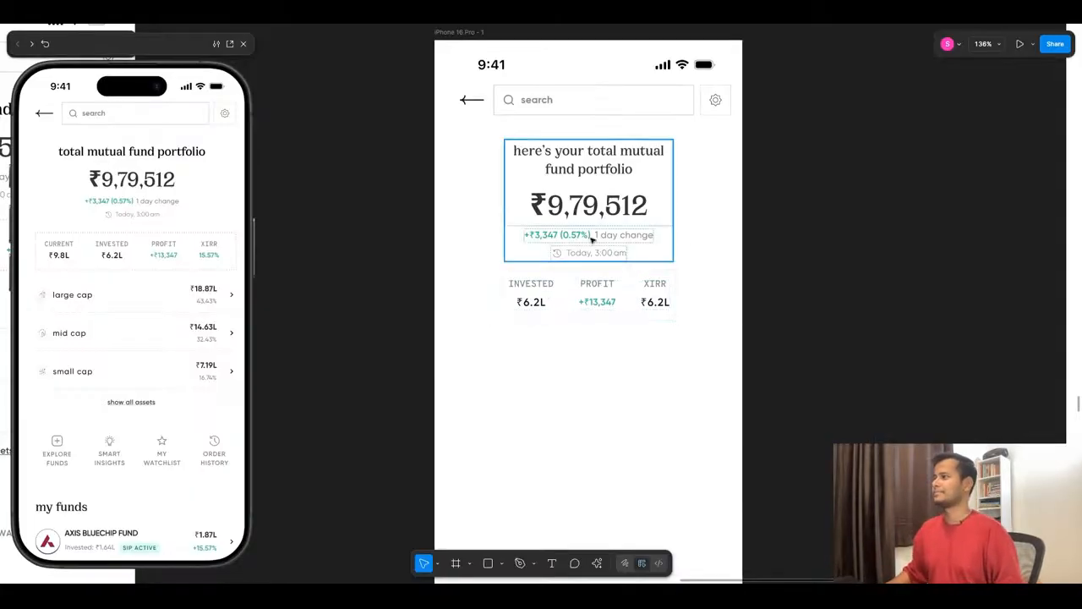
- Duplicate the INVESTED column within the new screen's stats row
{"action": "left_click", "coordinate": [544, 301]}
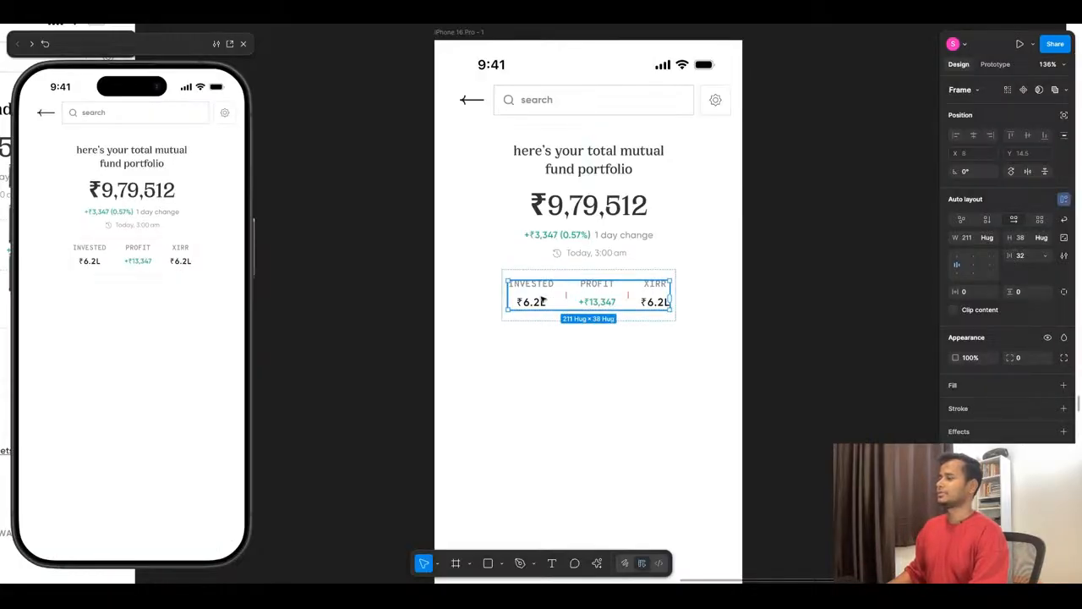
{"action": "left_click", "coordinate": [544, 302]}
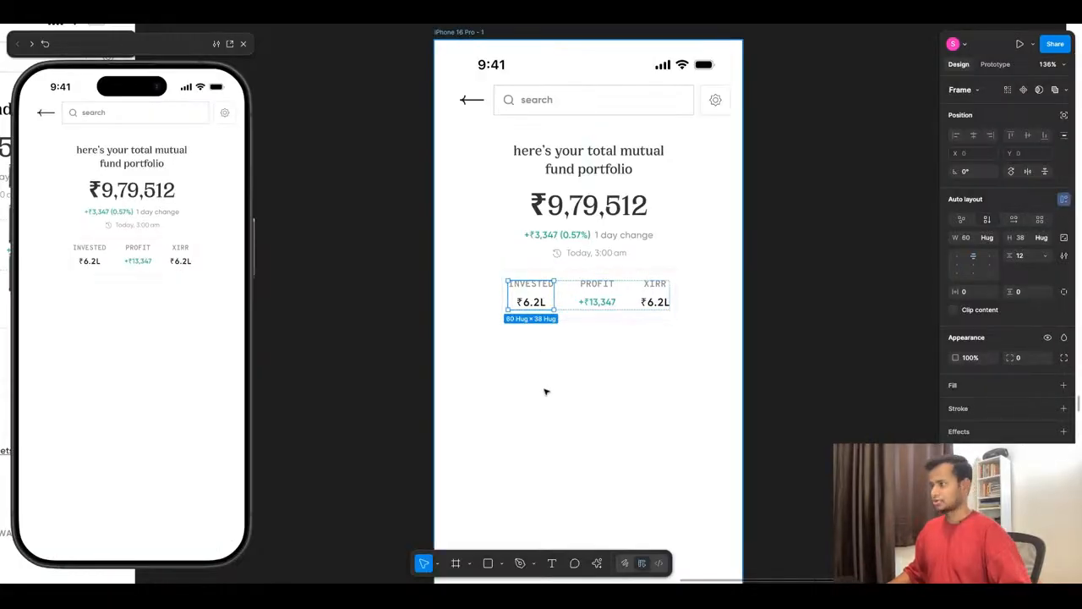
{"action": "key", "text": "ctrl+d"}
{"action": "double_click", "coordinate": [509, 287]}
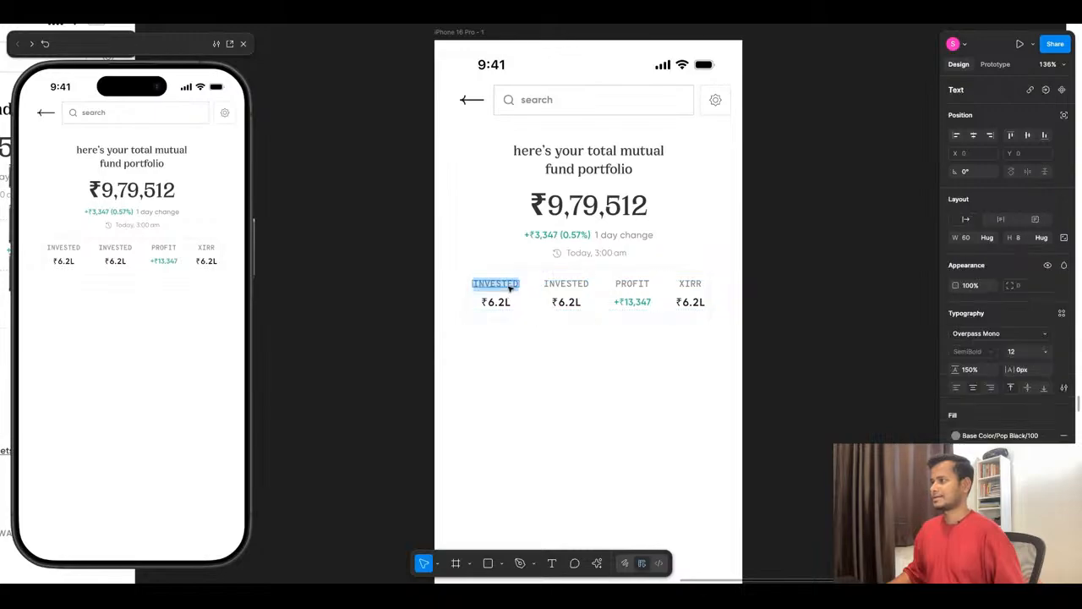
{"action": "key", "text": "BackSpace"}
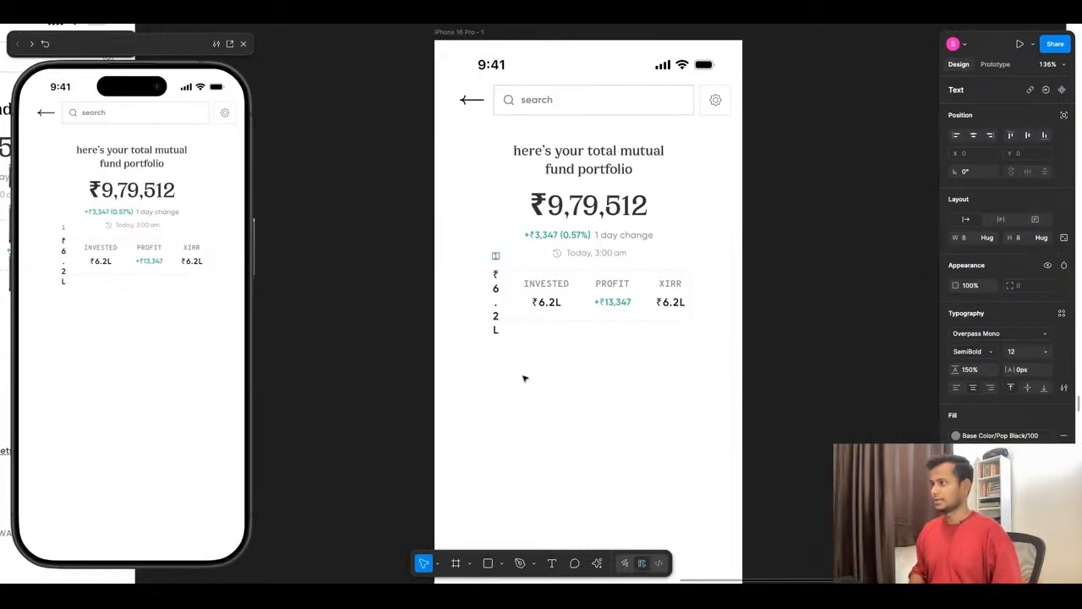
{"action": "key", "text": "ctrl+z"}
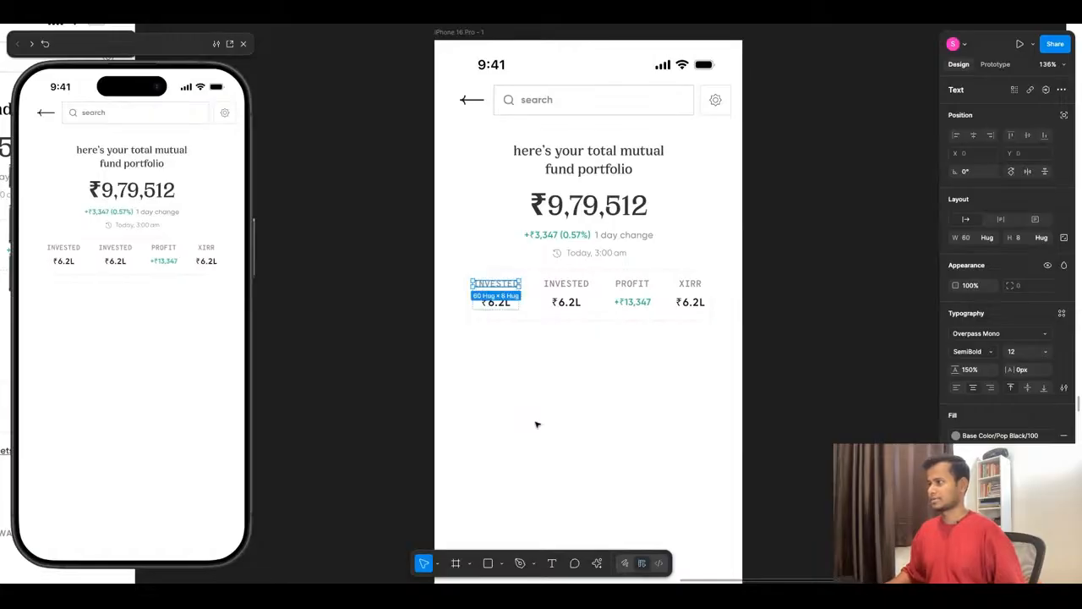
- Rename the label of the first column in the stats row to 1DAY CHANGE
{"action": "left_click", "coordinate": [514, 293]}
{"action": "double_click", "coordinate": [519, 292]}
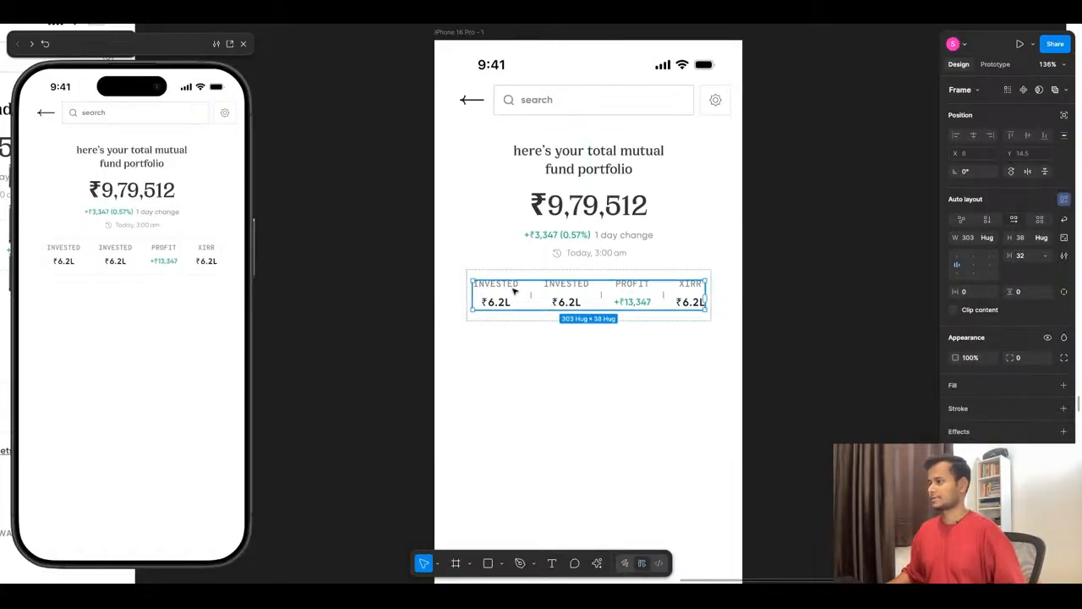
{"action": "scroll", "coordinate": [514, 291], "scroll_direction": "up", "scroll_amount": 5}
{"action": "double_click", "coordinate": [497, 287]}
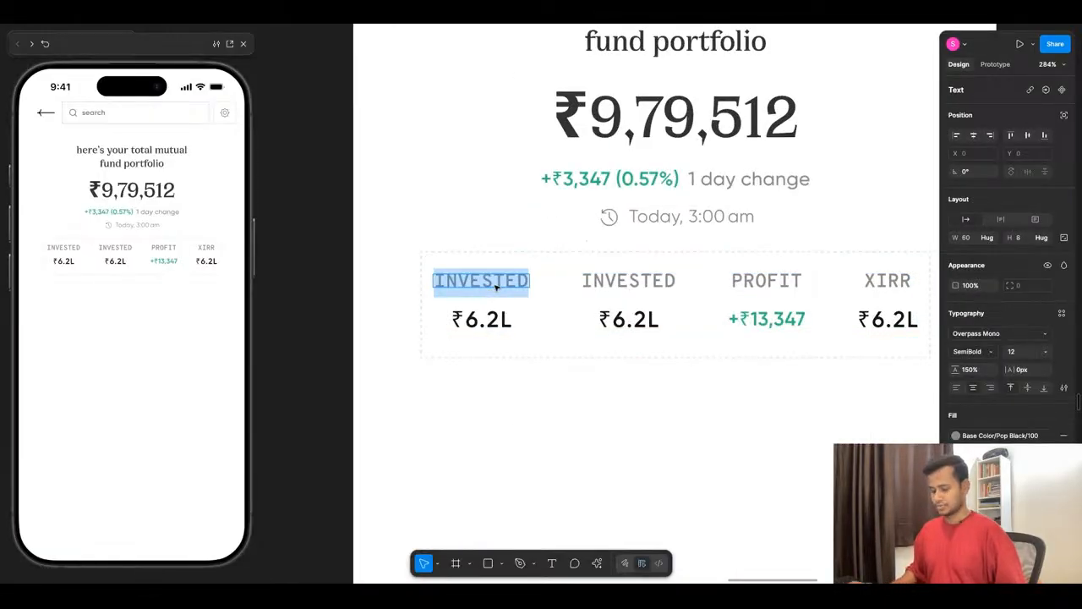
{"action": "type", "text": "1 DAT"}
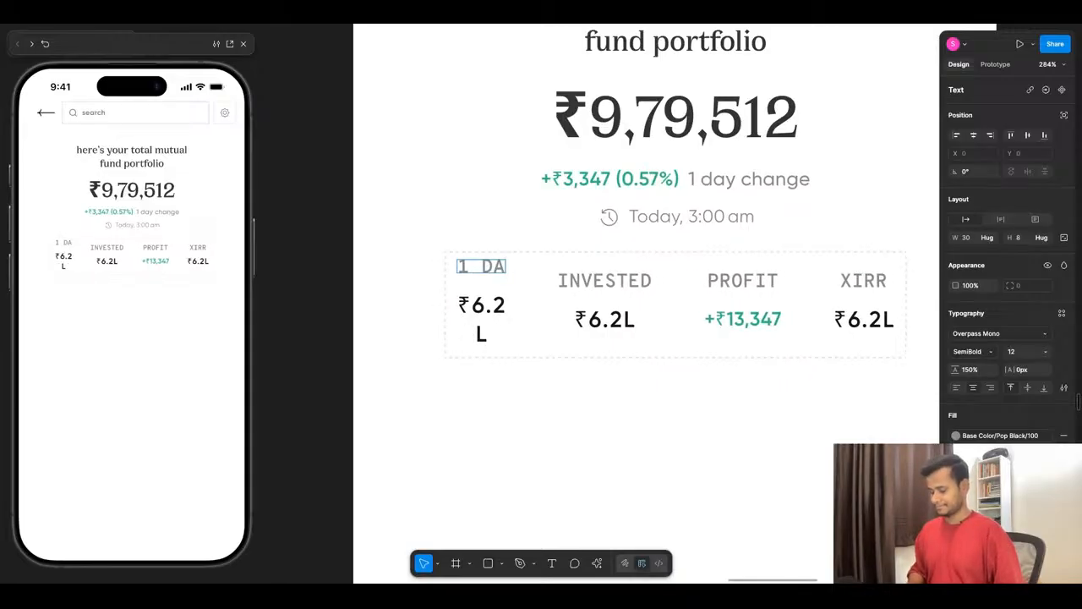
{"action": "type", "text": "Y"}
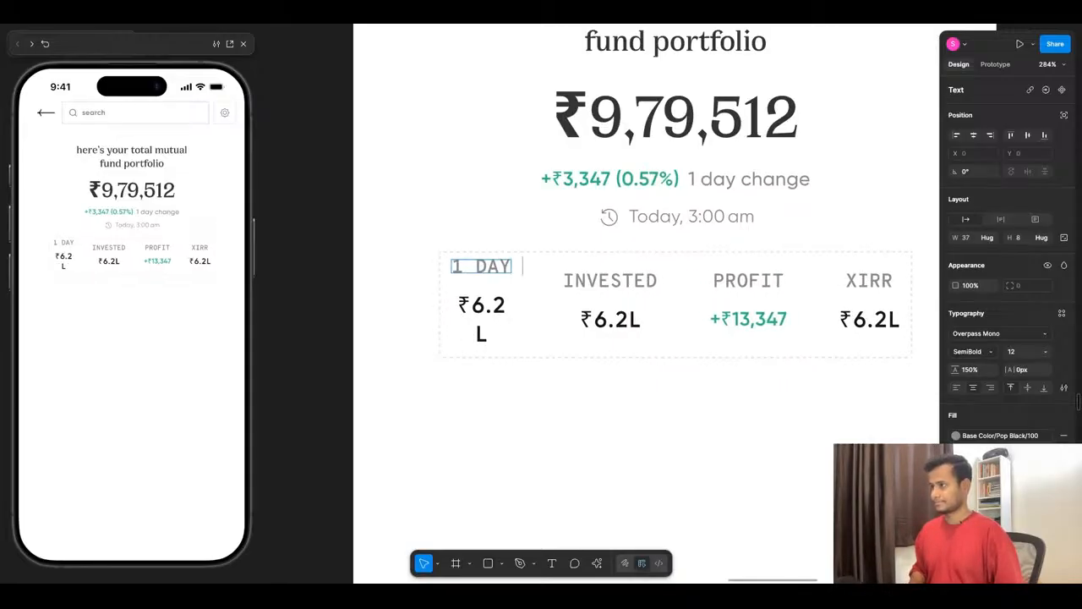
{"action": "type", "text": " CHANGE"}
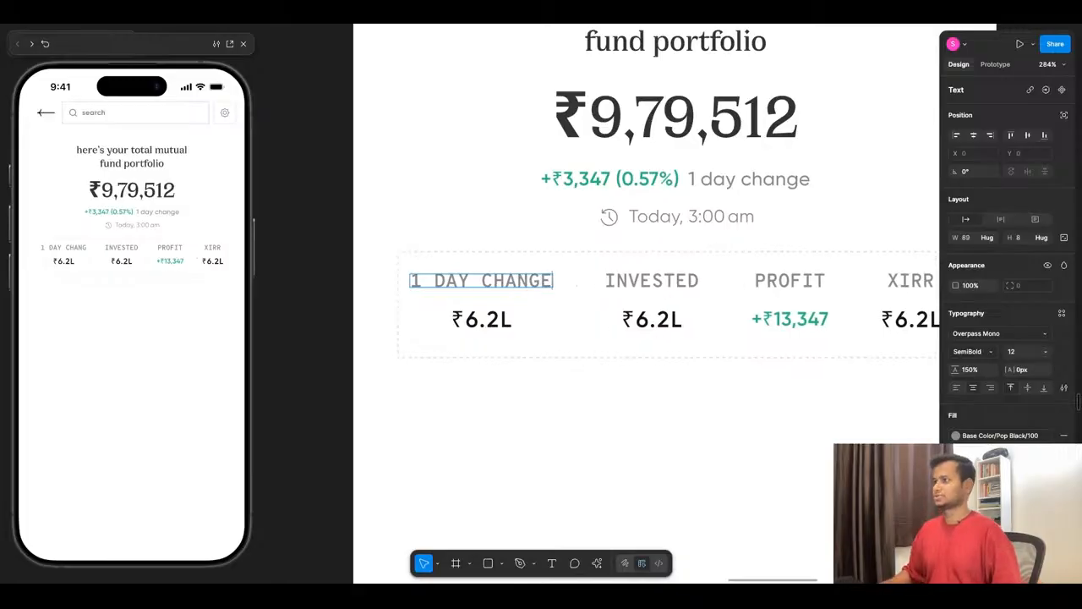
{"action": "left_click", "coordinate": [435, 303]}
{"action": "key", "text": "BackSpace"}
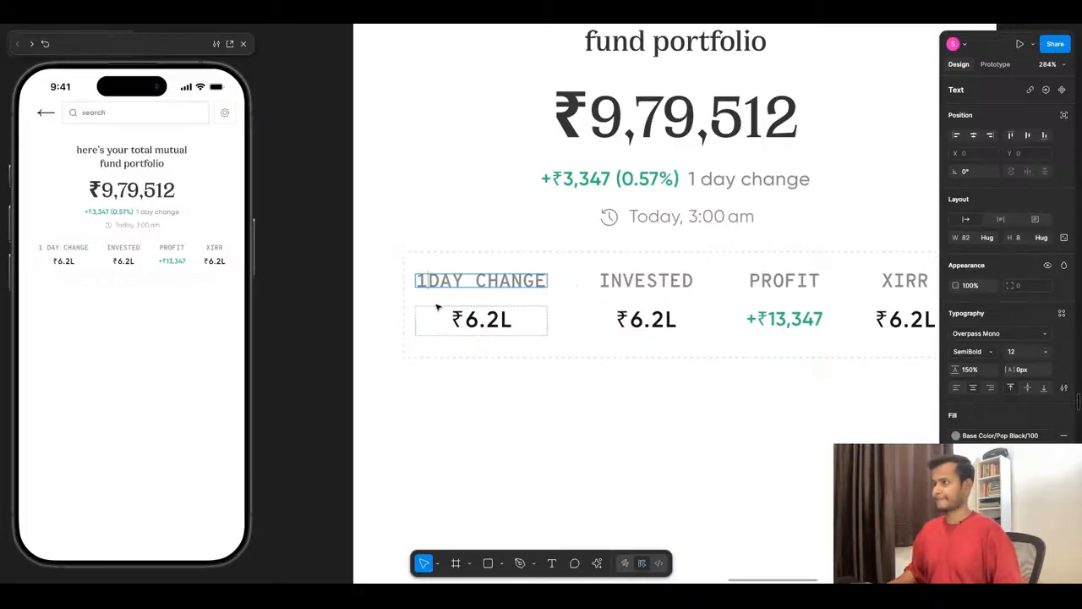
{"action": "key", "text": "Escape"}
- Delete the green 1 day change line beneath the total amount in the portfolio summary
{"action": "scroll", "coordinate": [469, 389], "scroll_direction": "down", "scroll_amount": 10}
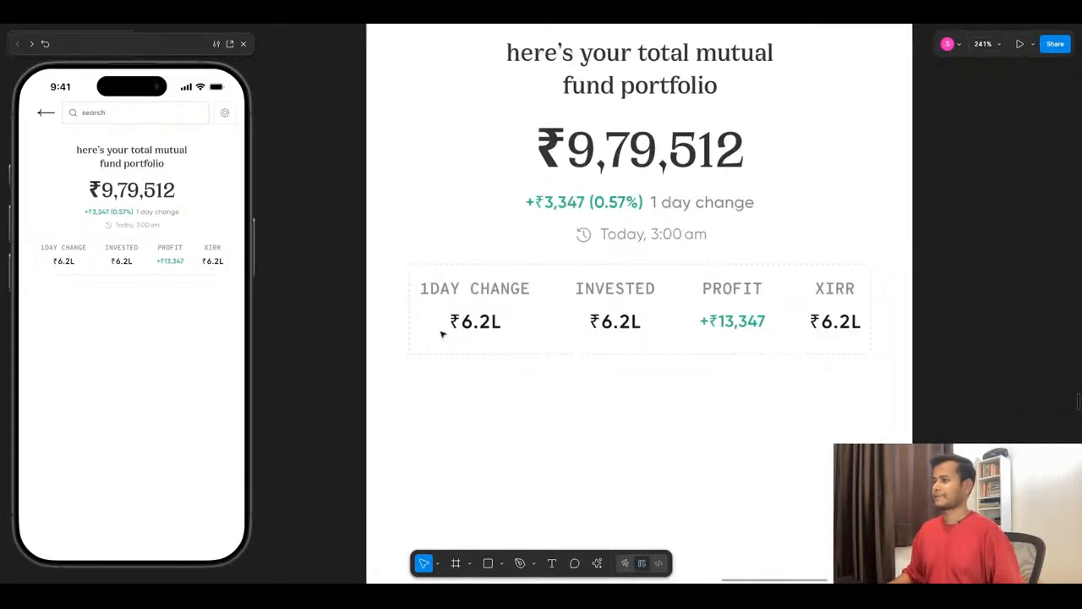
{"action": "scroll", "coordinate": [461, 344], "scroll_direction": "up", "scroll_amount": 4}
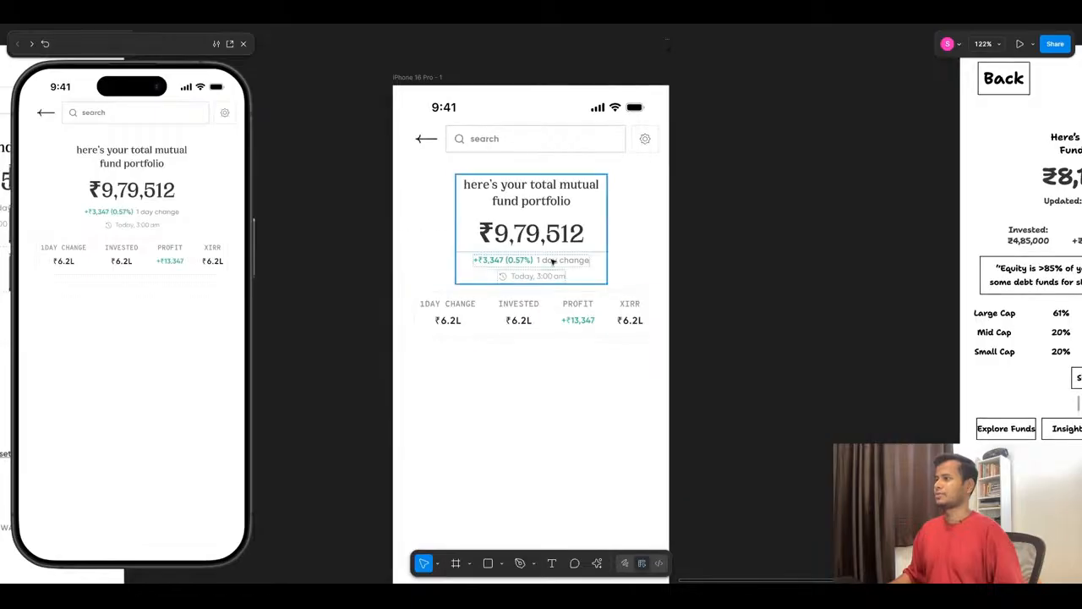
{"action": "double_click", "coordinate": [551, 261]}
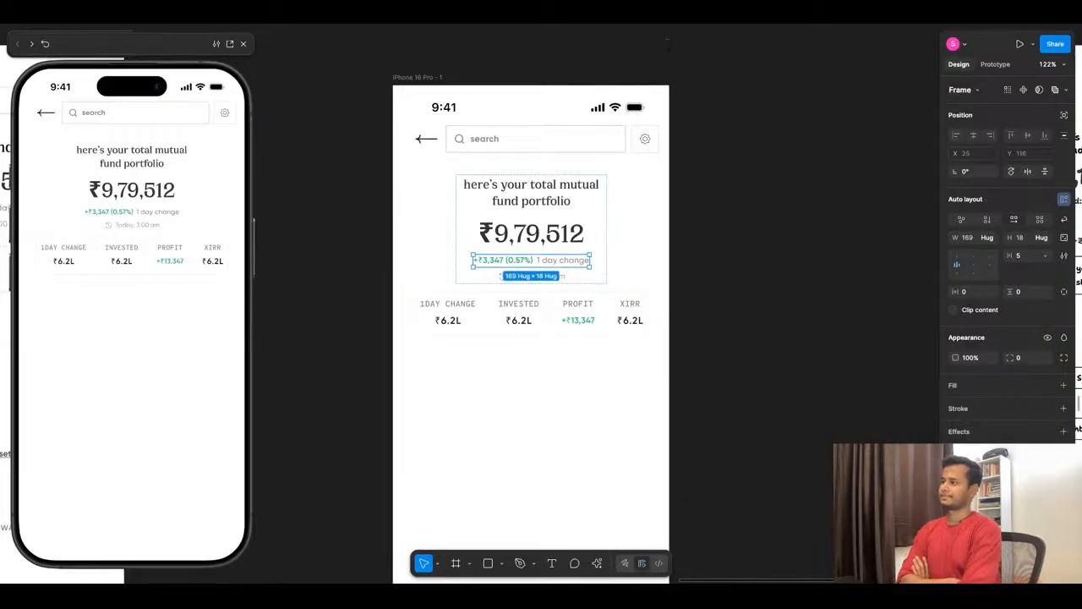
{"action": "key", "text": "Delete"}
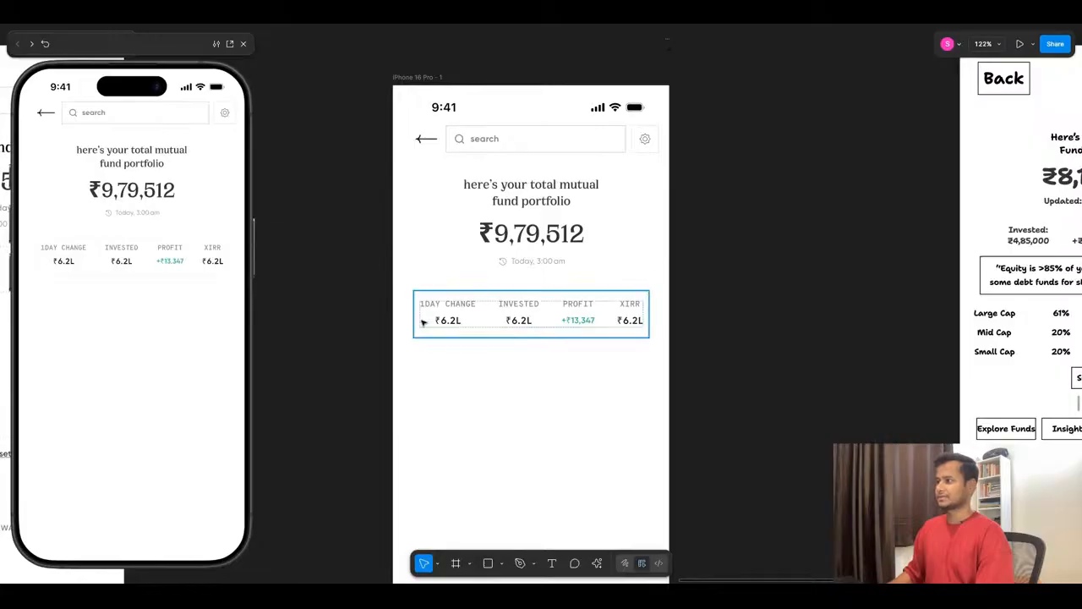
{"action": "left_click", "coordinate": [581, 318]}
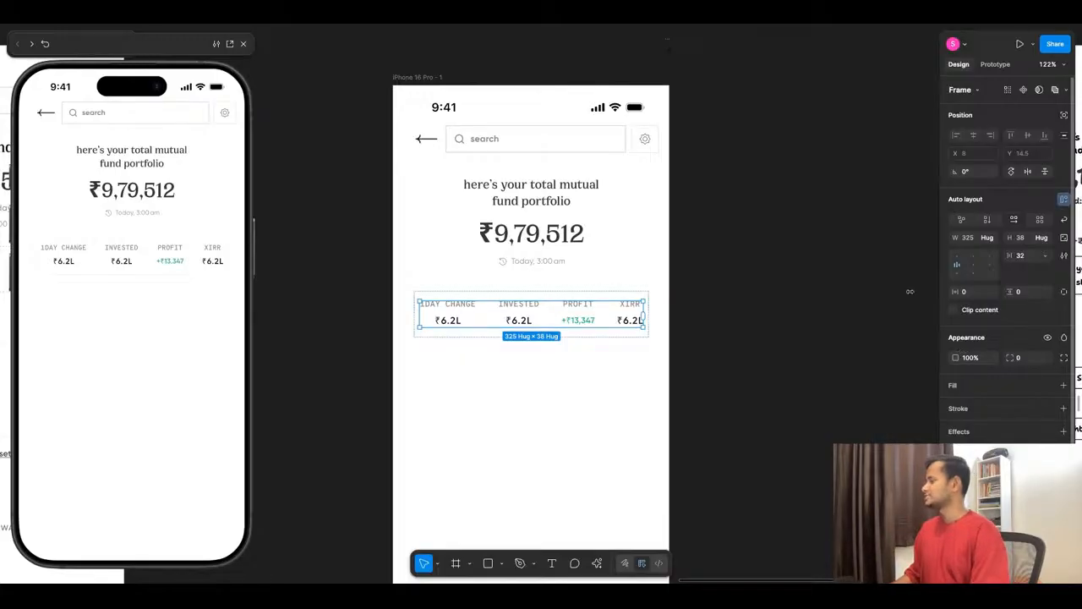
{"action": "left_click", "coordinate": [513, 394]}
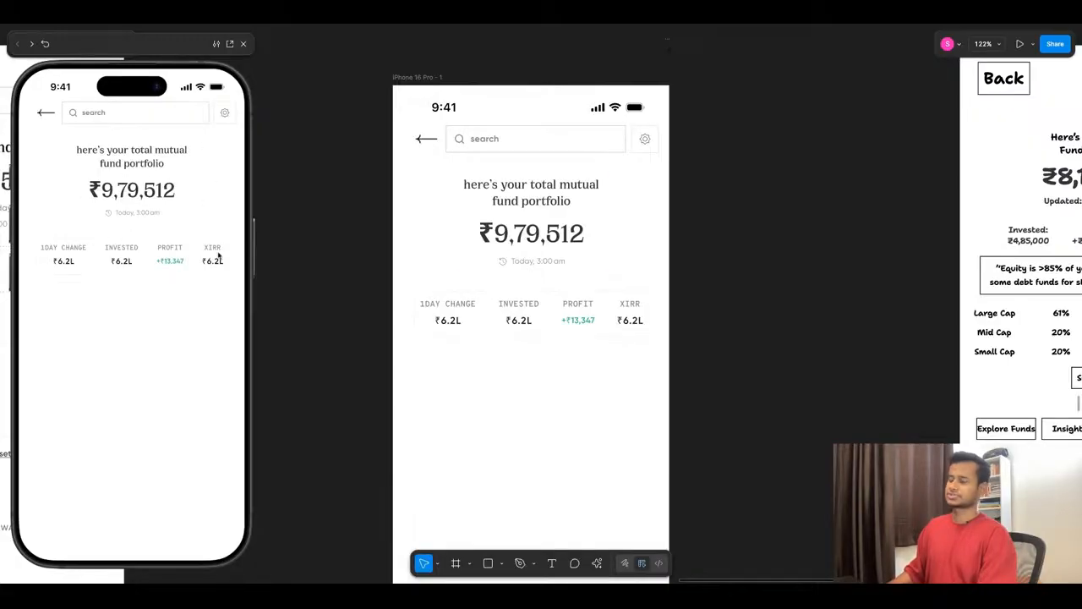
{"action": "left_click", "coordinate": [519, 318]}
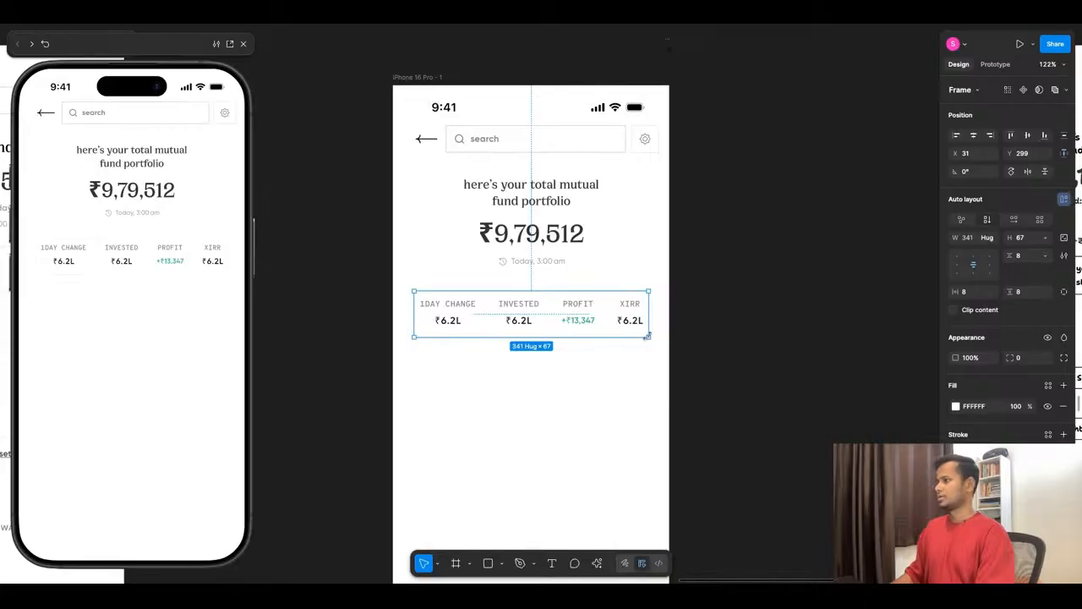
{"action": "double_click", "coordinate": [609, 322]}
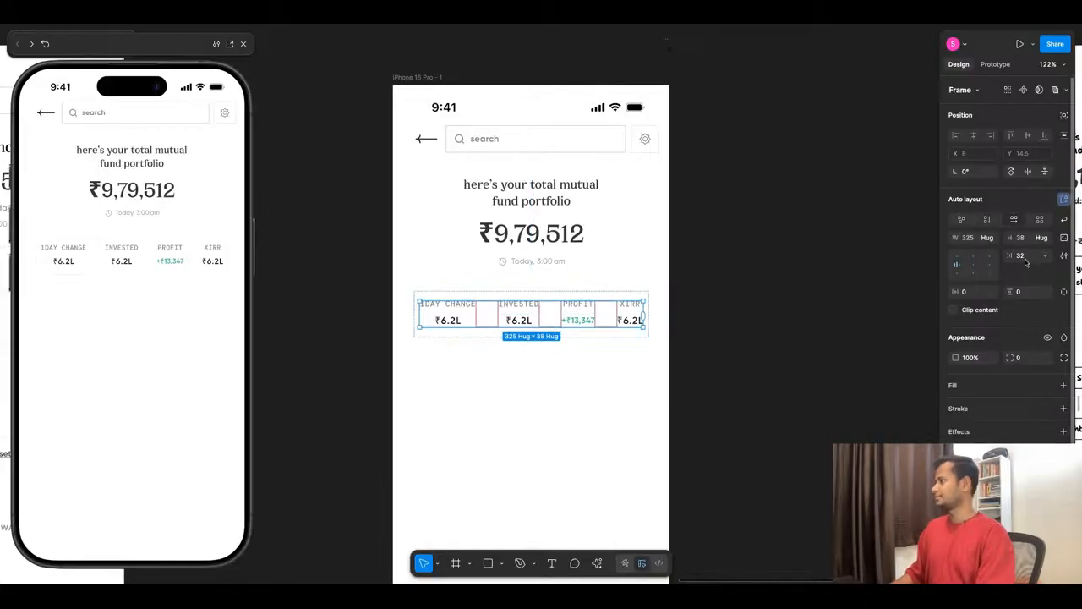
{"action": "left_click", "coordinate": [632, 369]}
- Nudge the outer stats frame 1 px left to X 30 and widen it to 357
{"action": "left_click", "coordinate": [470, 331]}
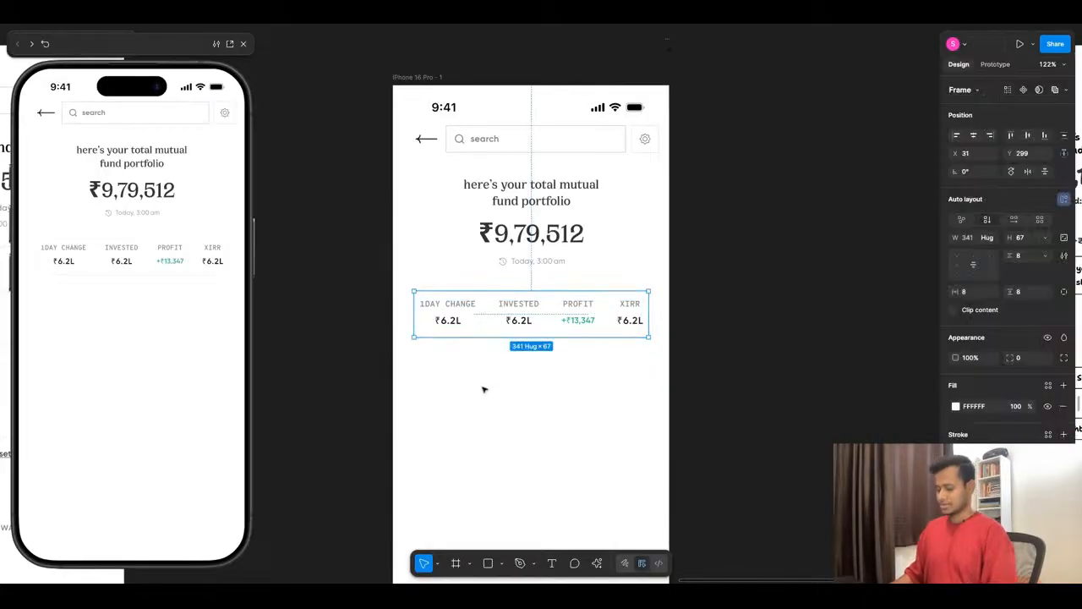
{"action": "key", "text": "alt"}
{"action": "key", "text": "Left"}
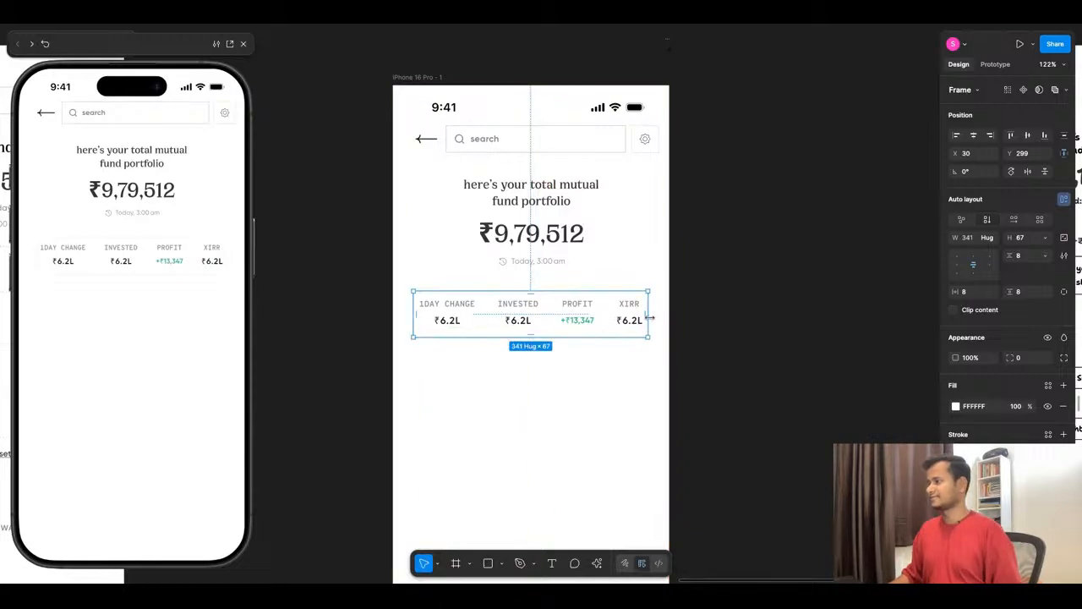
{"action": "left_click_drag", "start_coordinate": [649, 312], "coordinate": [660, 311]}
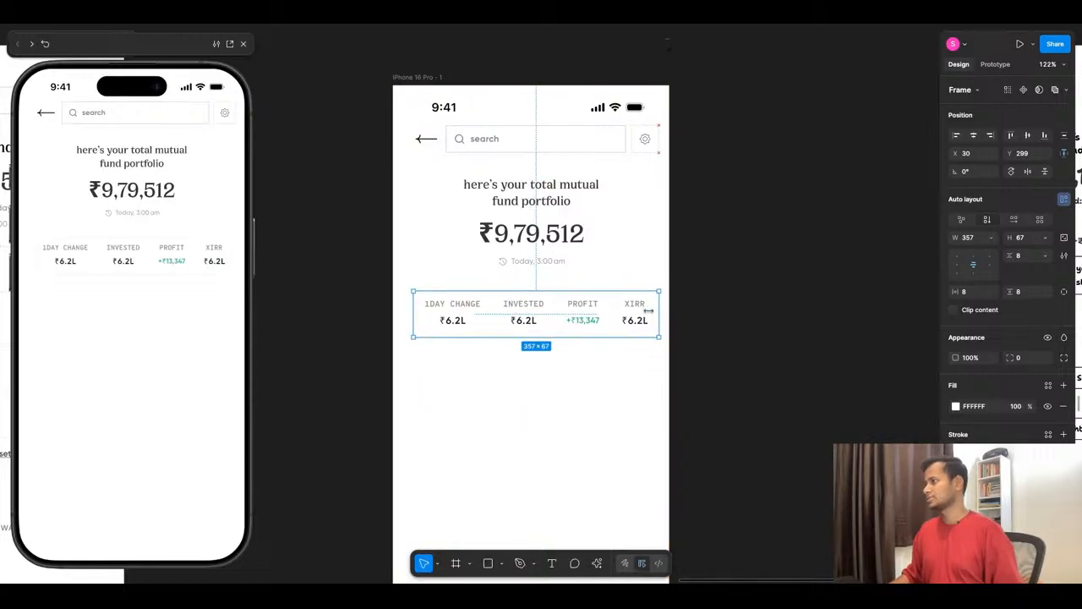
{"action": "key", "text": "alt"}
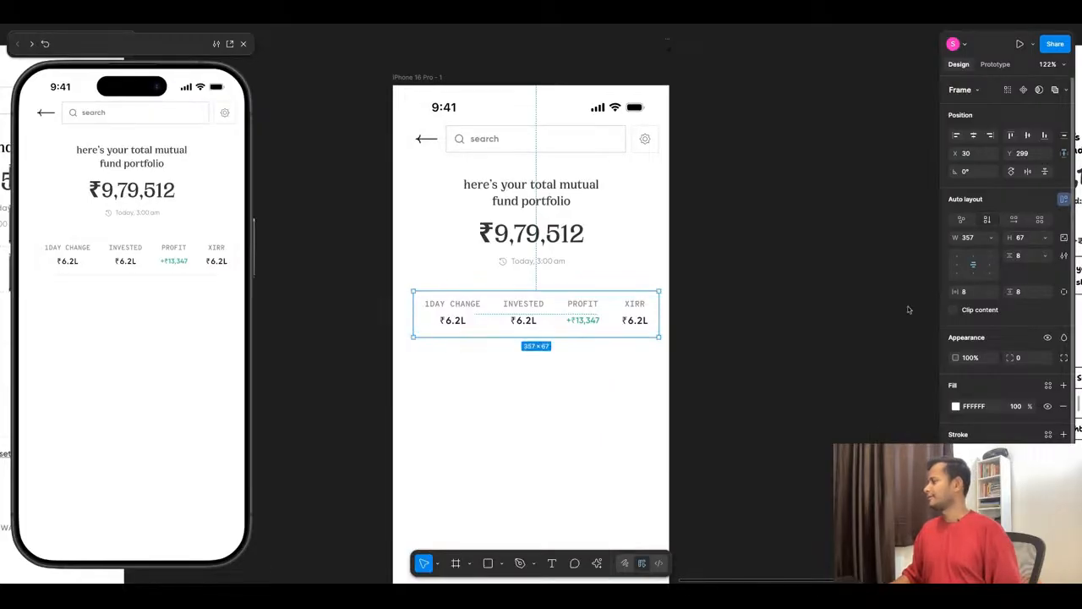
- Set the outer stats frame's height to hug contents and its vertical padding to 16
{"action": "left_click", "coordinate": [533, 317]}
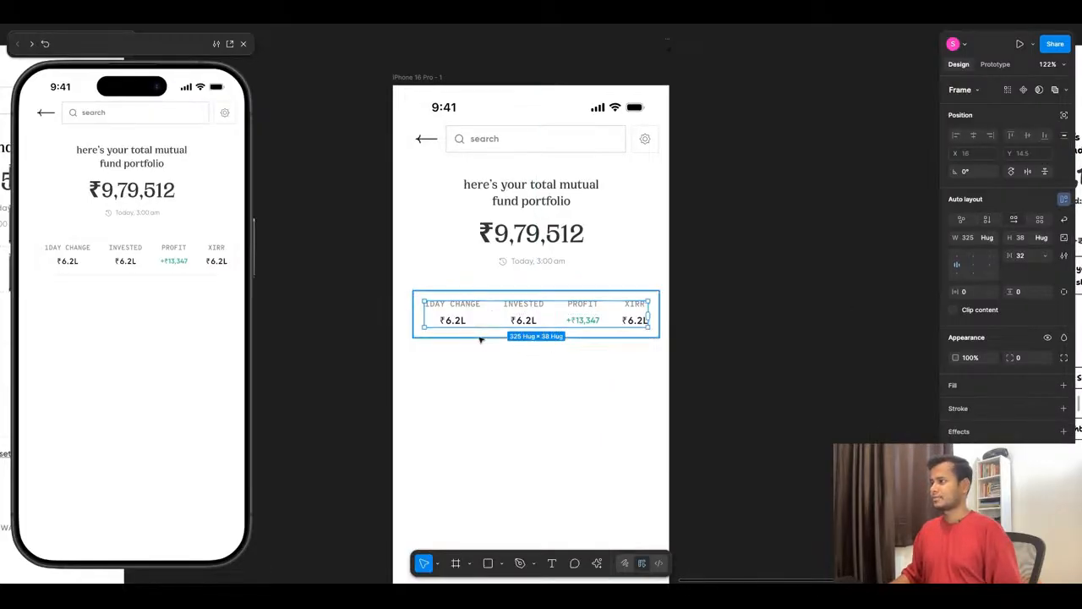
{"action": "scroll", "coordinate": [510, 331], "scroll_direction": "up", "scroll_amount": 5}
{"action": "key", "text": "alt"}
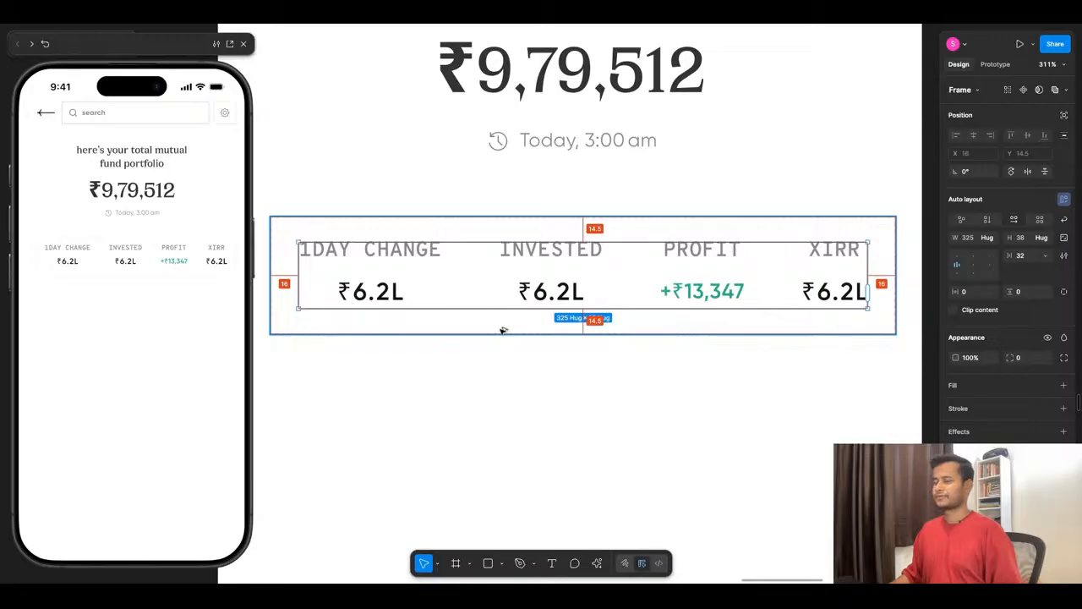
{"action": "left_click", "coordinate": [514, 377]}
{"action": "left_click", "coordinate": [498, 321]}
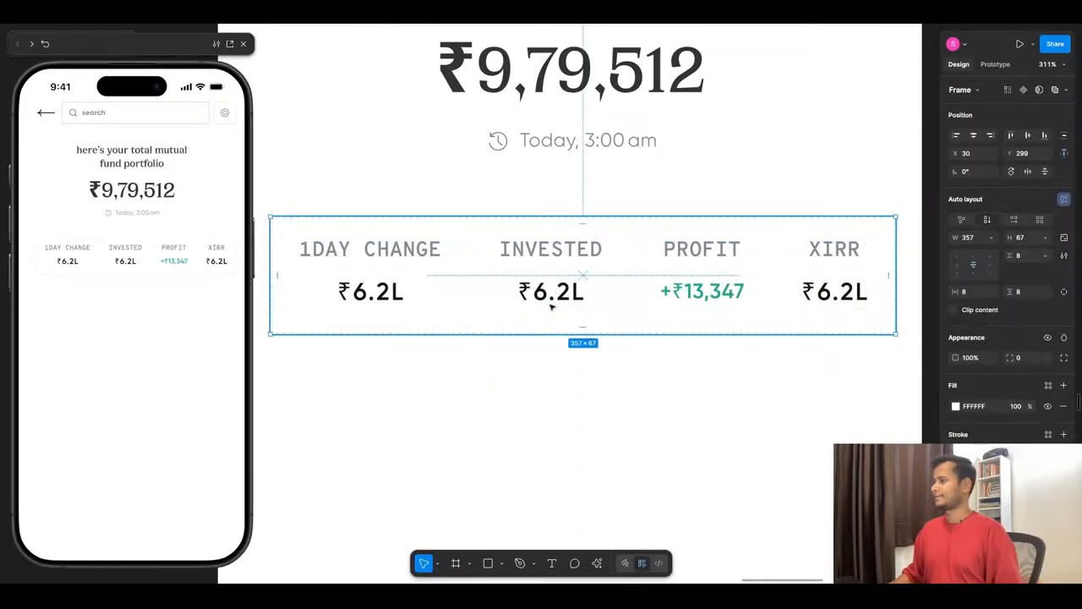
{"action": "left_click", "coordinate": [648, 297]}
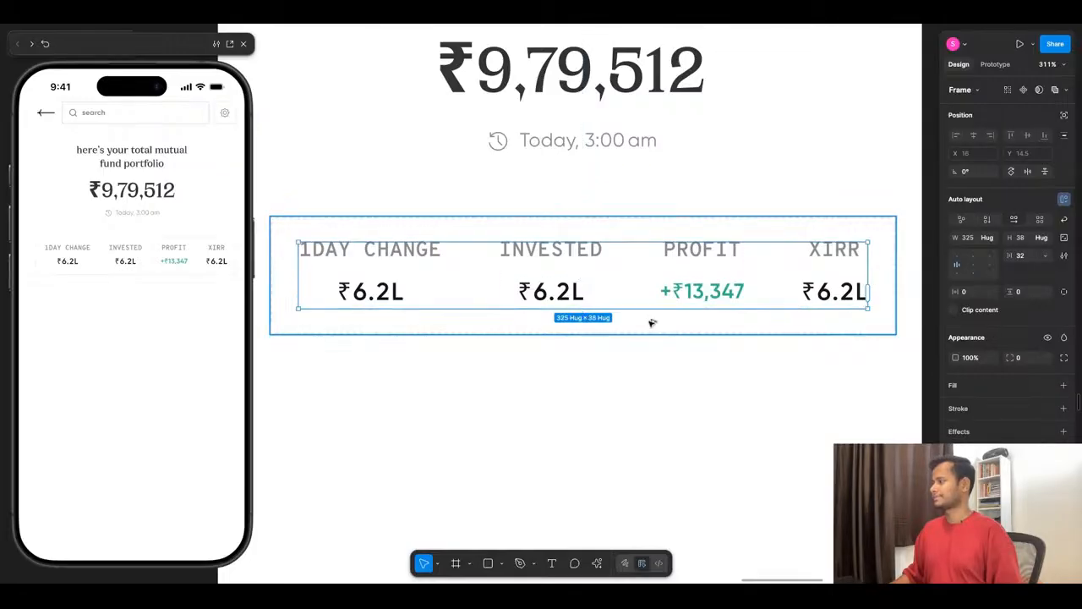
{"action": "key", "text": "Escape"}
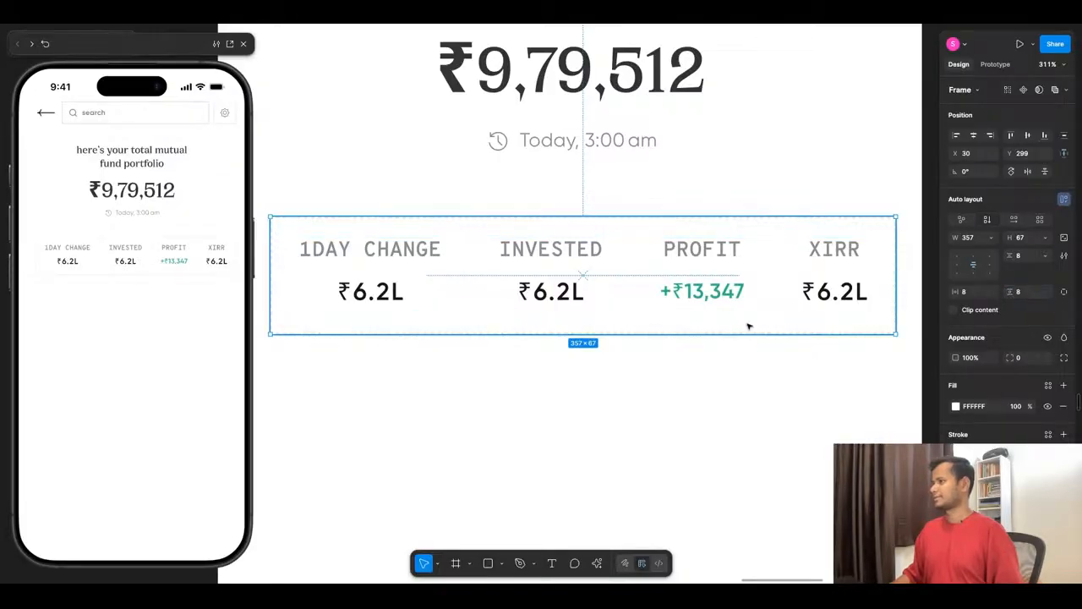
{"action": "left_click", "coordinate": [1044, 238]}
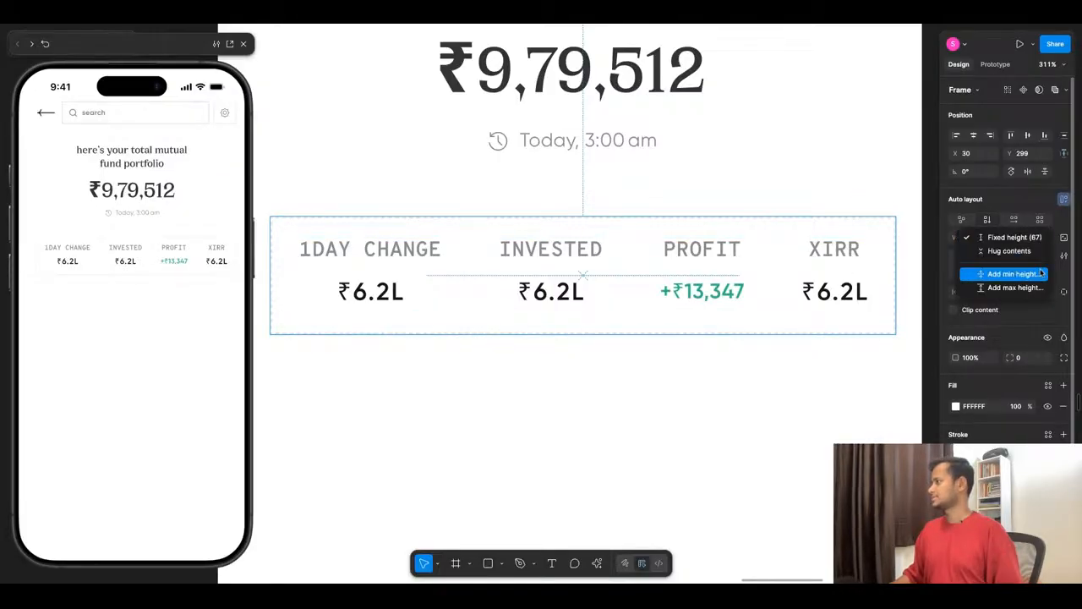
{"action": "left_click", "coordinate": [1009, 252]}
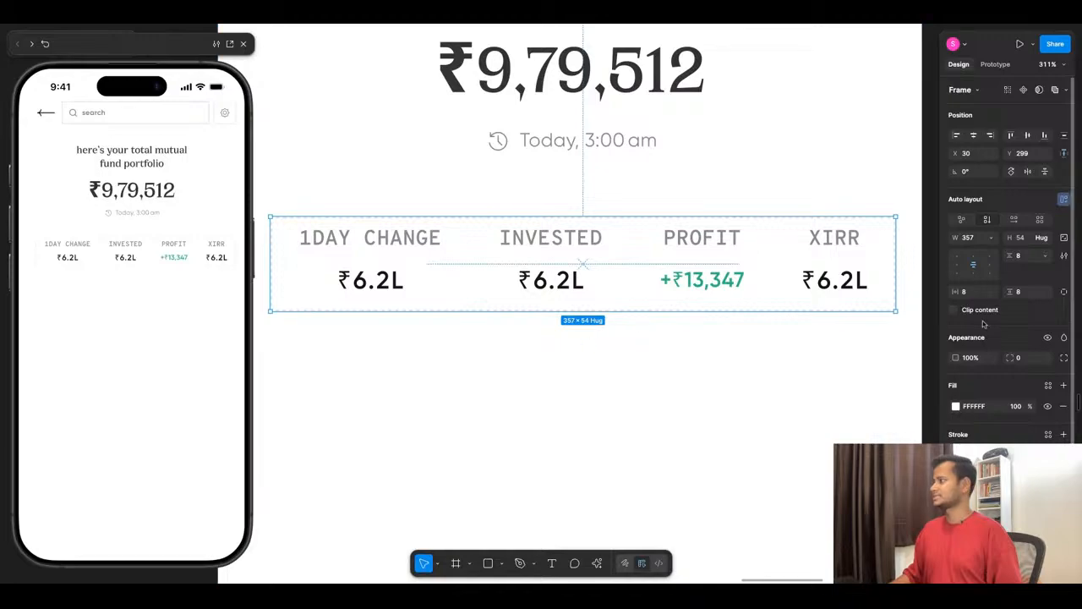
{"action": "left_click", "coordinate": [1030, 292]}
{"action": "type", "text": "16"}
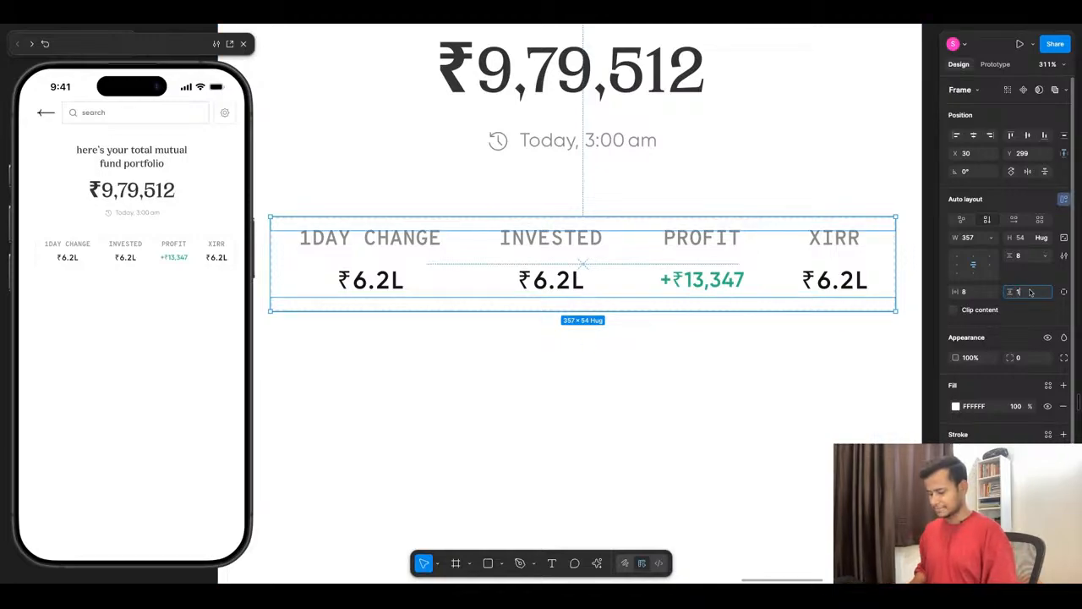
{"action": "key", "text": "Return"}
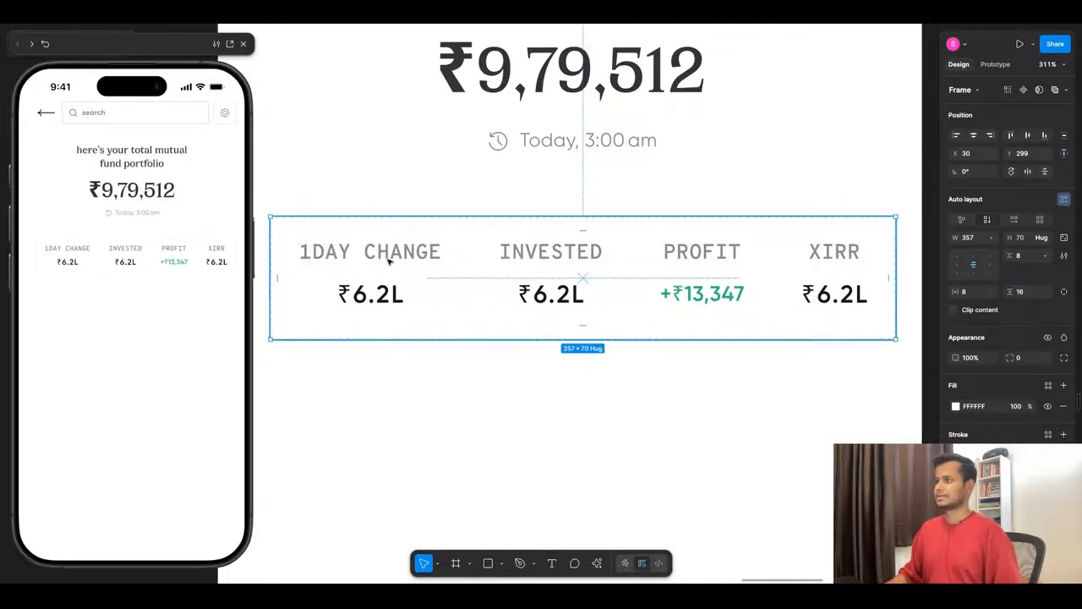
{"action": "left_click", "coordinate": [510, 404]}
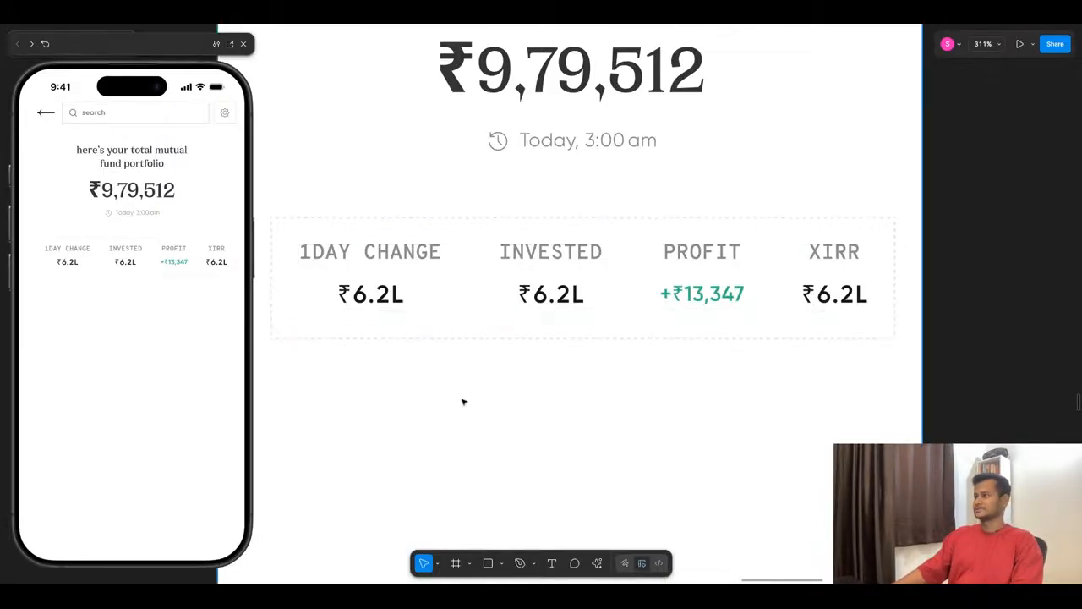
- Set the horizontal gap between the four stats columns to 24
{"action": "scroll", "coordinate": [463, 401], "scroll_direction": "down", "scroll_amount": 5}
{"action": "scroll", "coordinate": [464, 401], "scroll_direction": "up", "scroll_amount": 1}
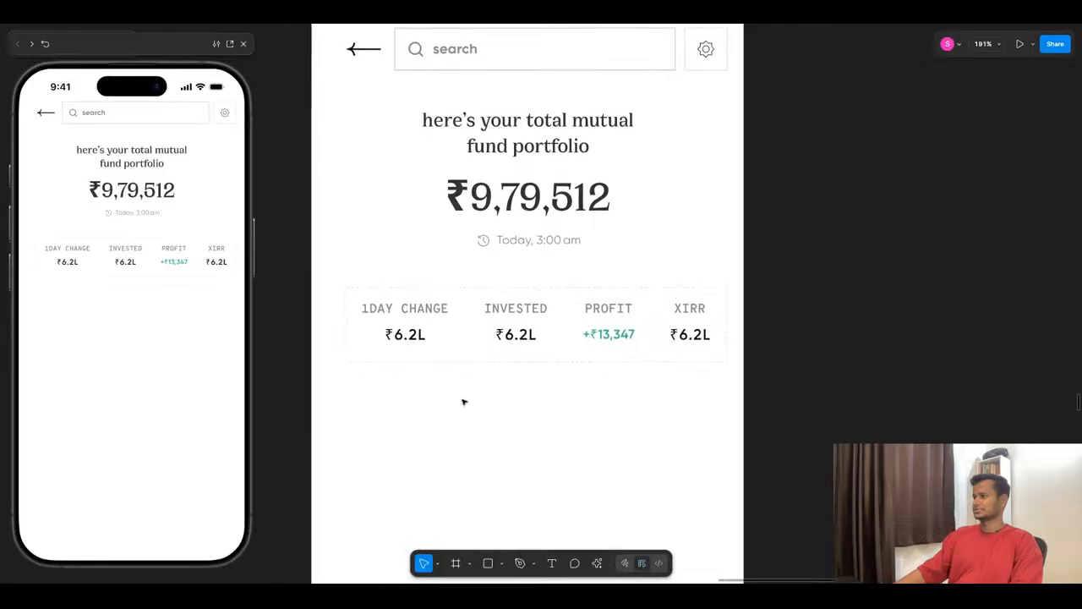
{"action": "left_click", "coordinate": [487, 336]}
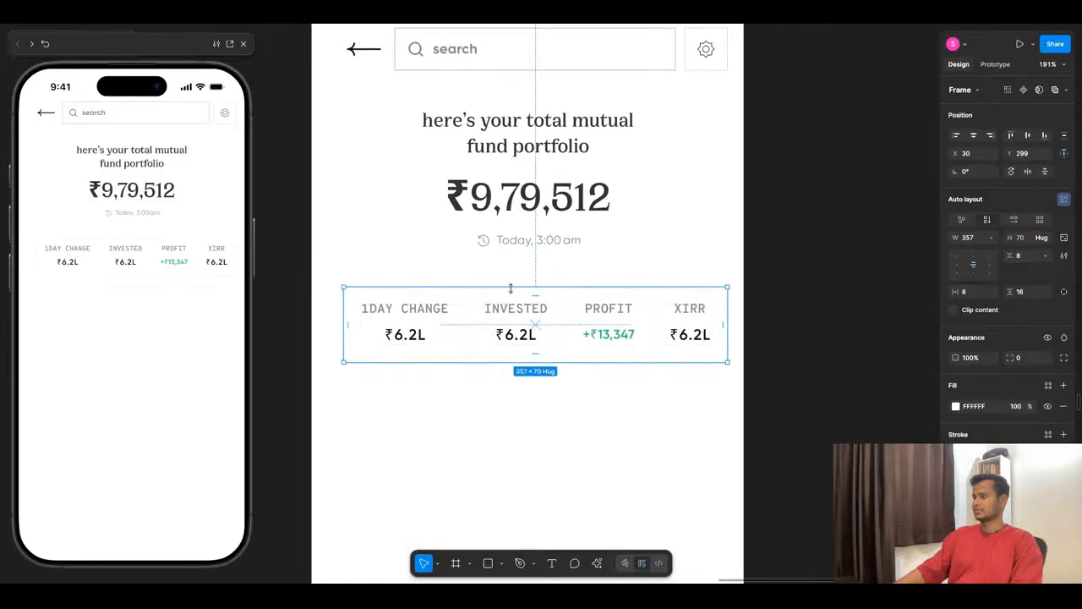
{"action": "double_click", "coordinate": [453, 332]}
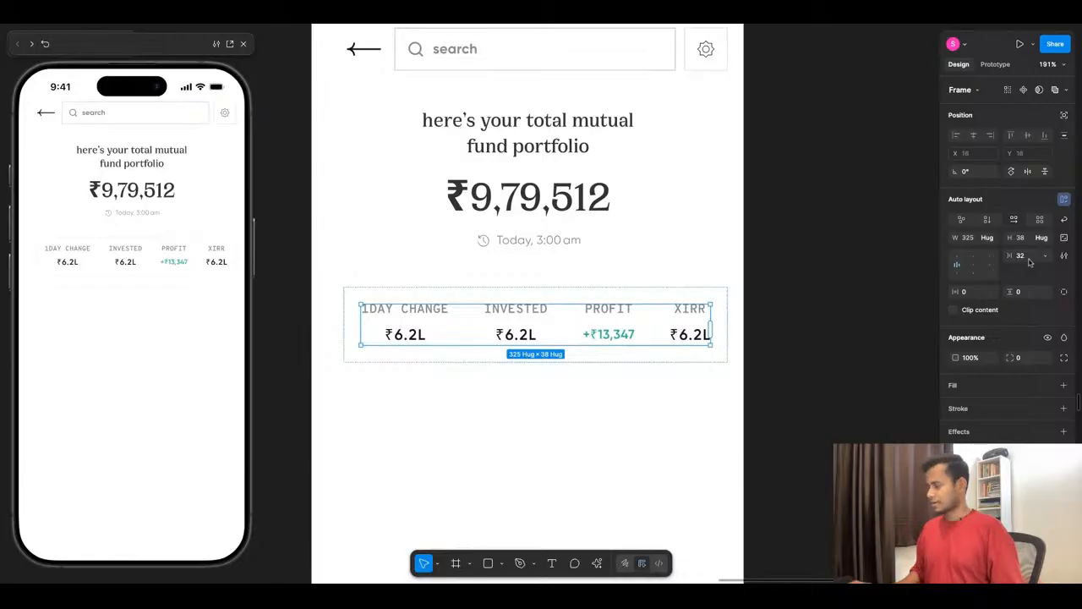
{"action": "left_click", "coordinate": [1030, 261]}
{"action": "type", "text": "24"}
{"action": "key", "text": "Return"}
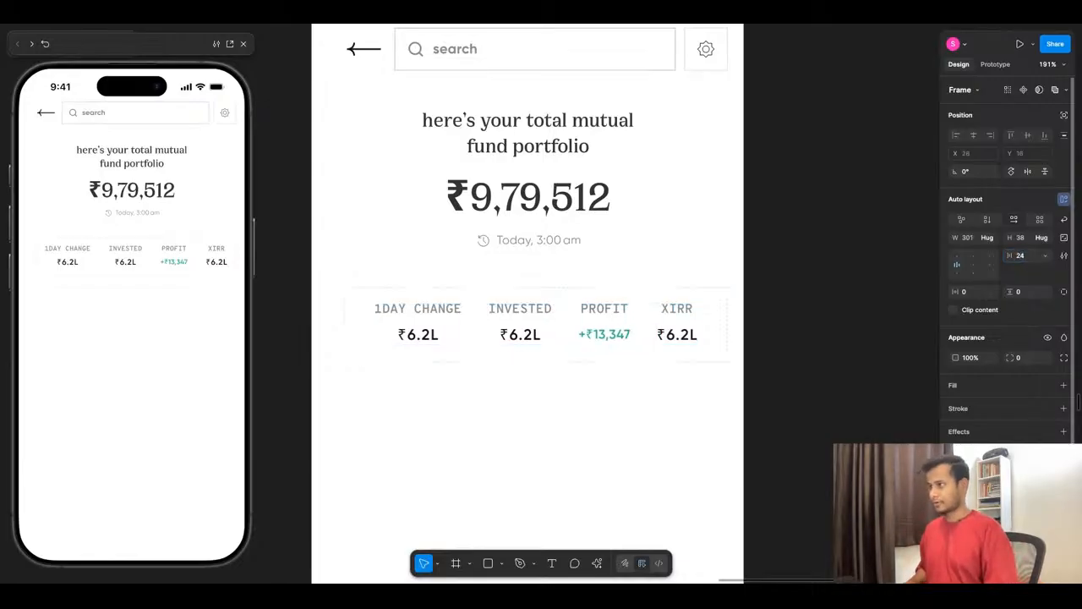
- Try a horizontal gap of 16 between the four stats columns, and return the gap to 24
{"action": "left_click", "coordinate": [1026, 256]}
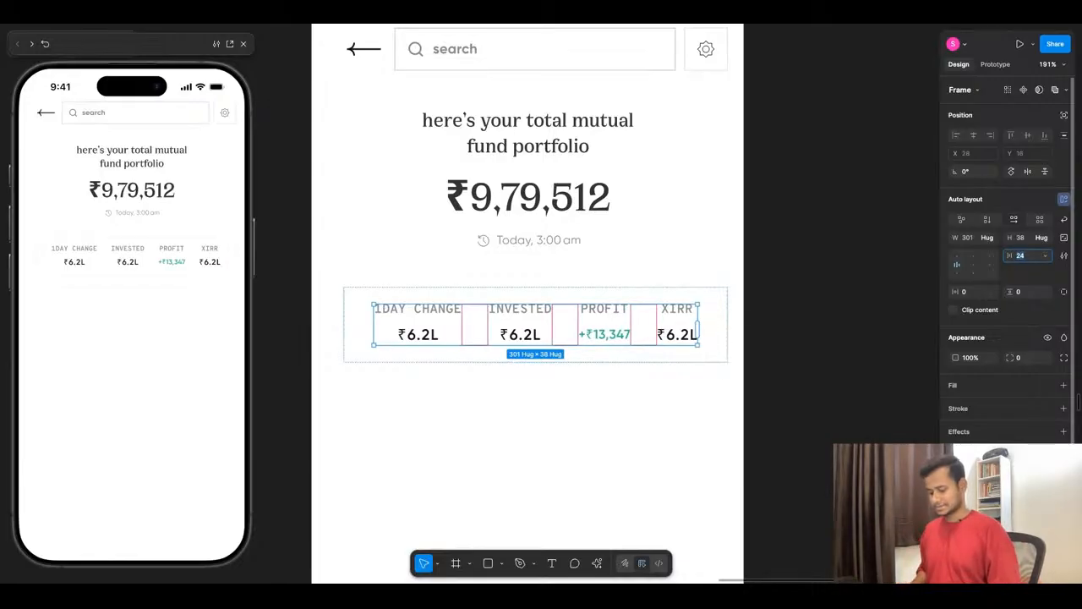
{"action": "type", "text": "16"}
{"action": "key", "text": "Return"}
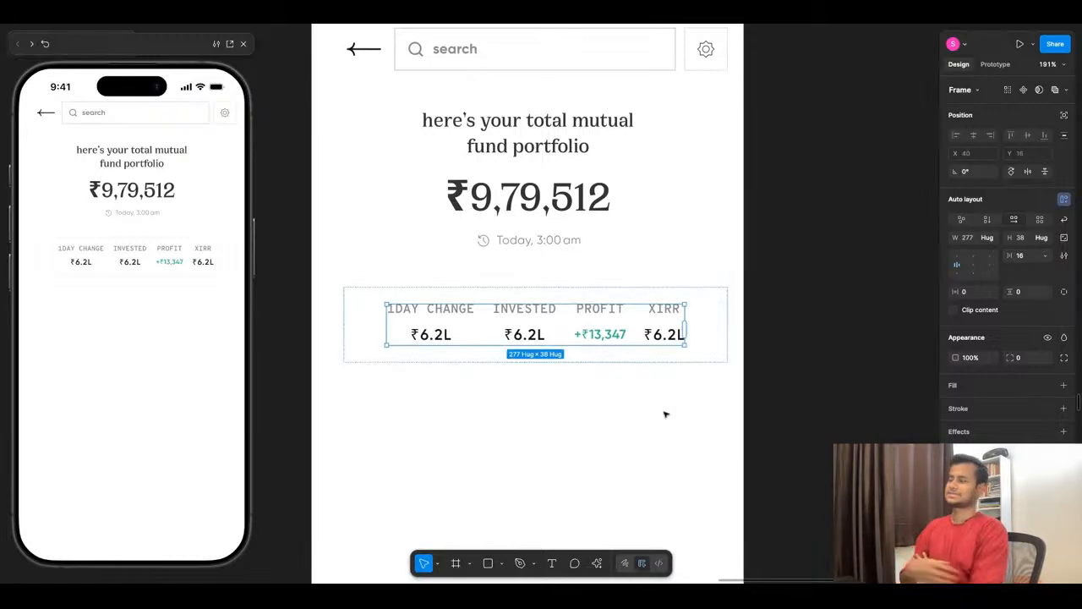
{"action": "left_click", "coordinate": [1029, 260]}
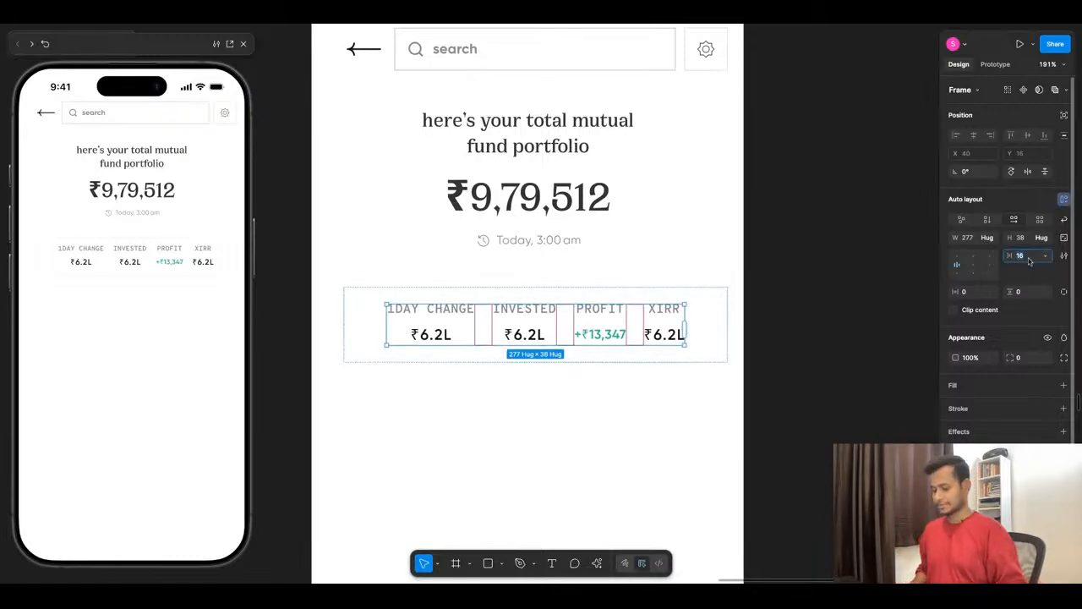
{"action": "type", "text": "24"}
{"action": "key", "text": "Return"}
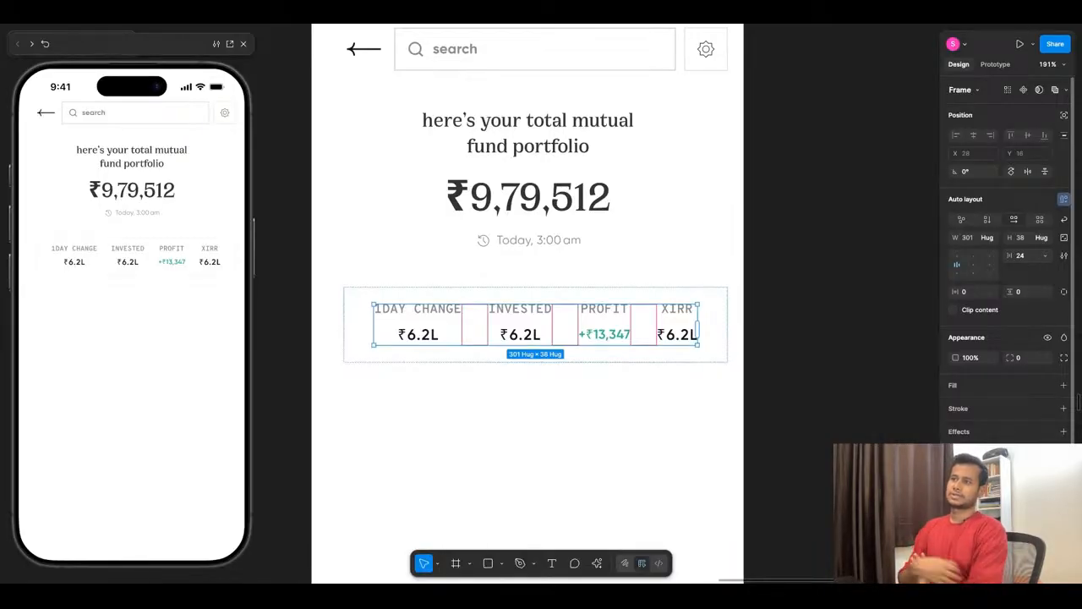
- Shorten the 1DAY CHANGE column label in the stats row to 1D CHANGE
{"action": "double_click", "coordinate": [391, 309]}
{"action": "left_click", "coordinate": [392, 309]}
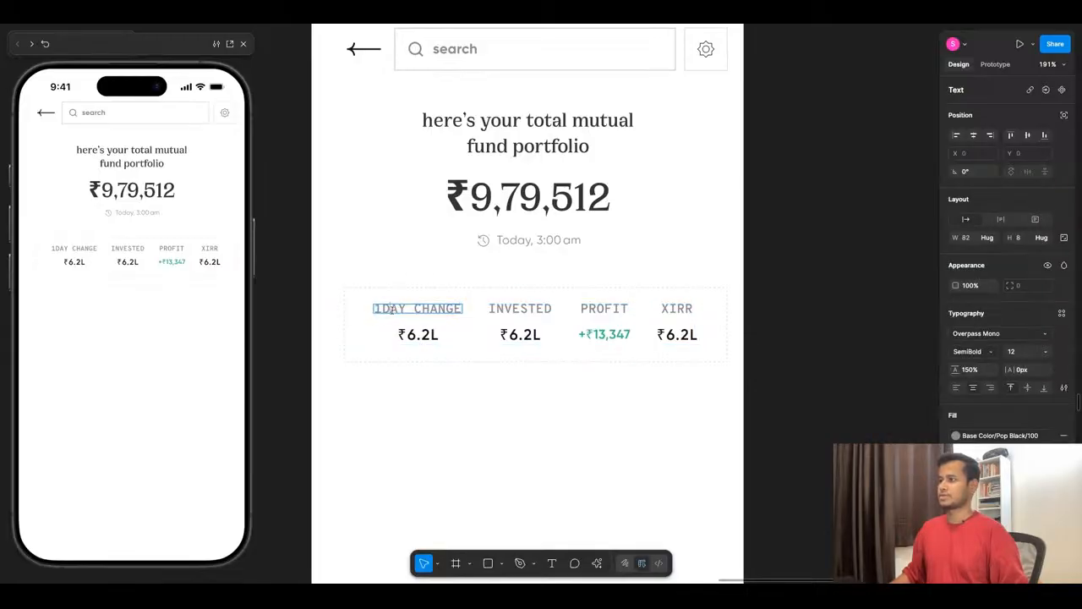
{"action": "key", "text": "Delete"}
{"action": "key", "text": "Delete"}
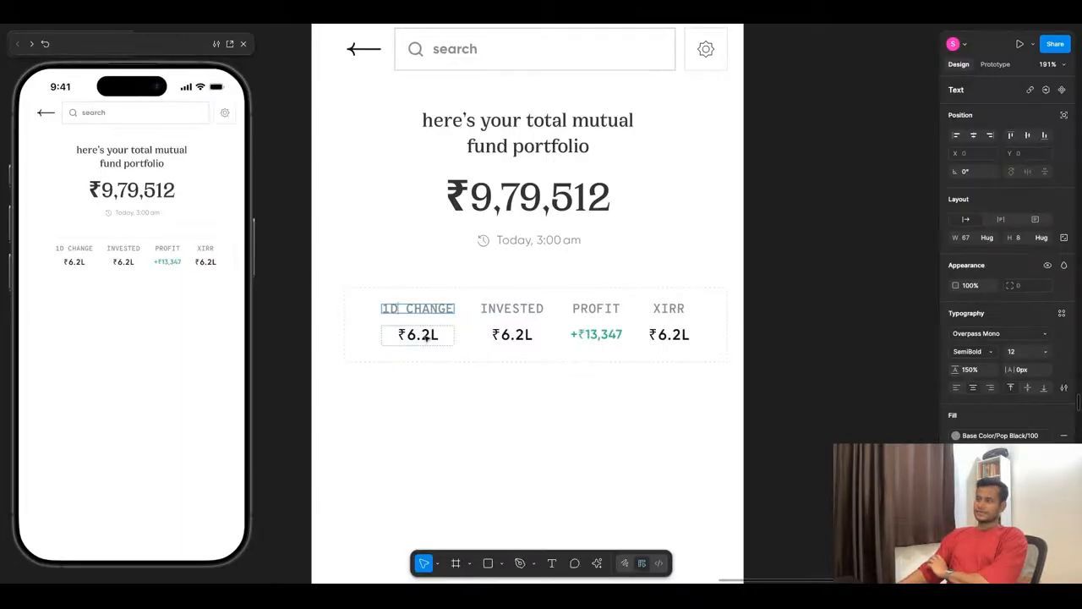
{"action": "left_click", "coordinate": [471, 419]}
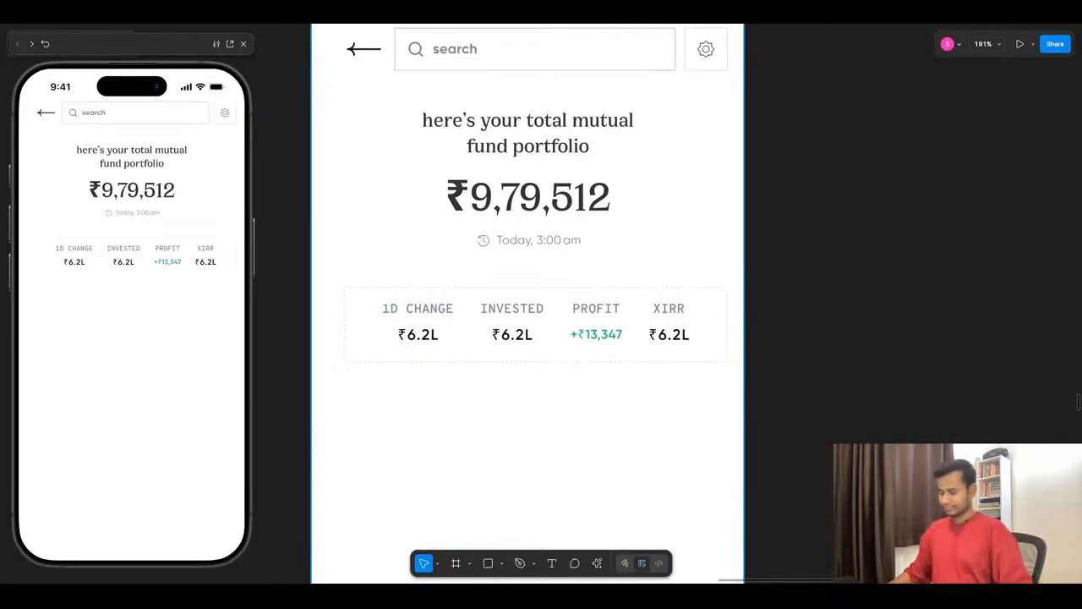
- Undo the recent label, gap, padding and frame size edits in the stats row, and restore the deleted green 1 day change line
{"action": "key", "text": "ctrl+z"}
{"action": "key", "text": "ctrl+z"}
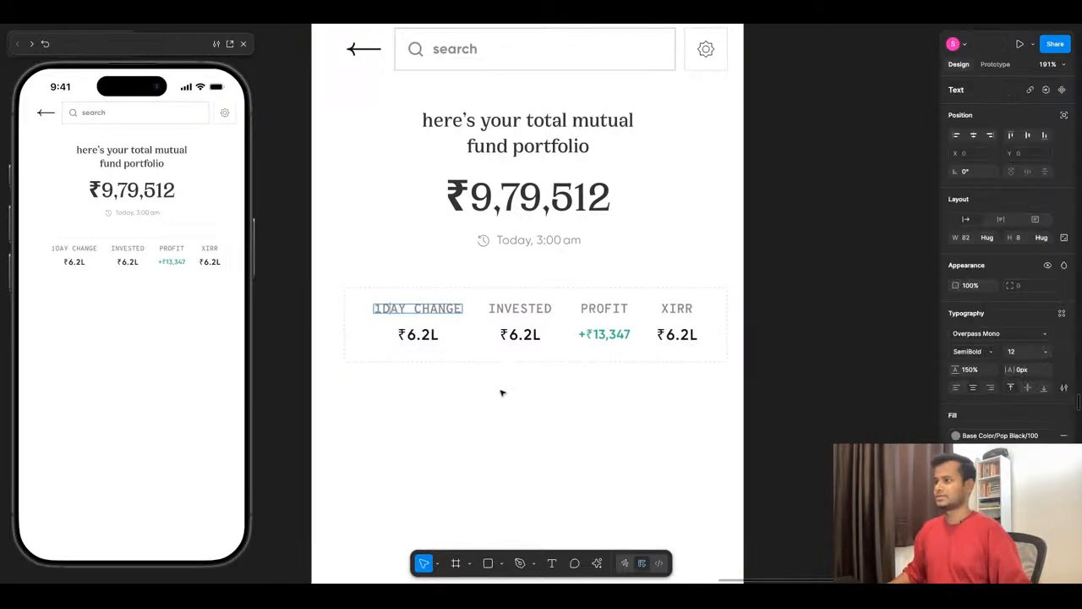
{"action": "key", "text": "ctrl+z"}
{"action": "key", "text": "ctrl+z"}
{"action": "key", "text": "ctrl+z"}
{"action": "key", "text": "ctrl+z"}
{"action": "key", "text": "ctrl+z"}
{"action": "key", "text": "ctrl+z"}
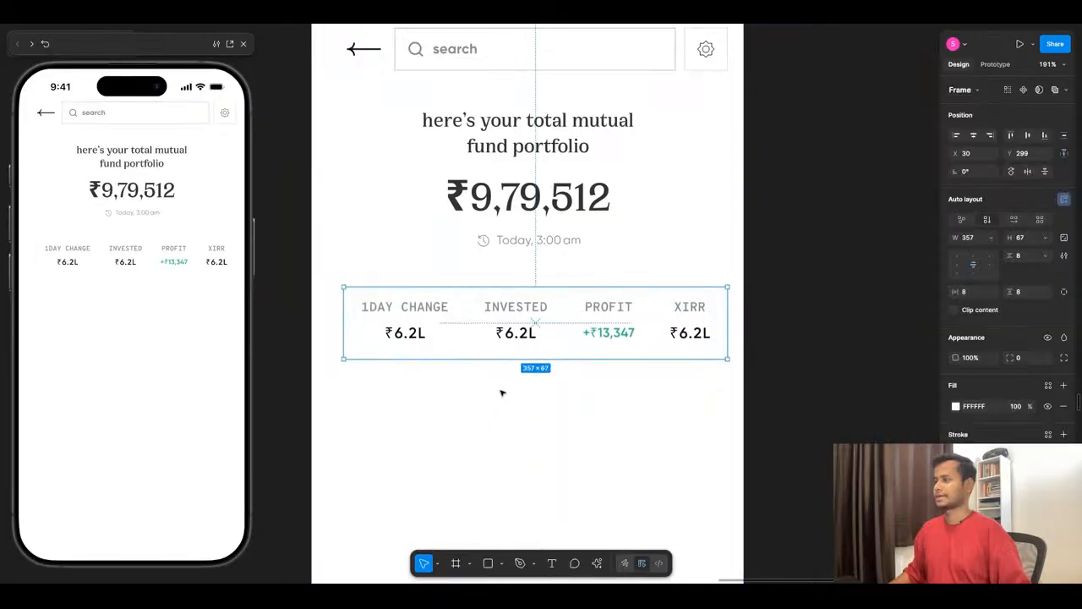
{"action": "key", "text": "ctrl+z"}
{"action": "key", "text": "ctrl+z"}
{"action": "key", "text": "ctrl+z"}
{"action": "key", "text": "ctrl+z"}
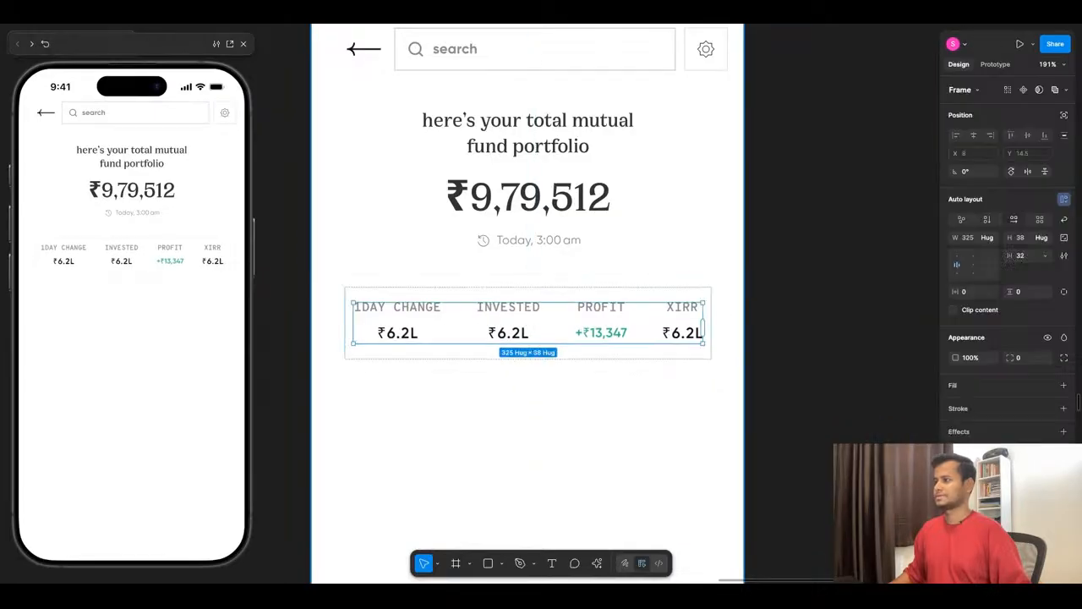
{"action": "key", "text": "ctrl+z"}
{"action": "key", "text": "ctrl+z"}
{"action": "key", "text": "ctrl+z"}
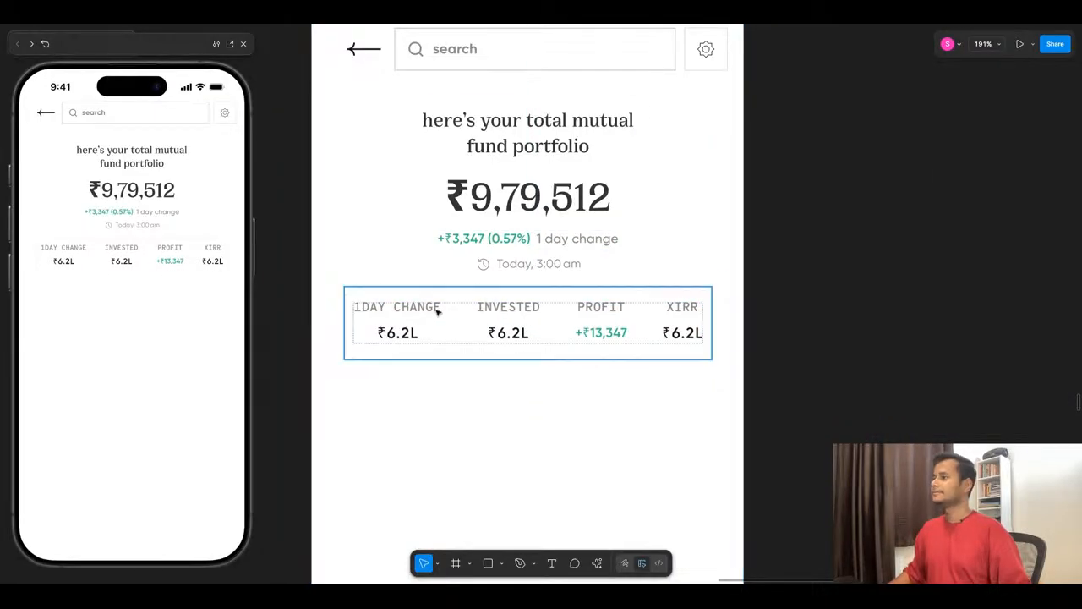
- Delete the whole 1DAY CHANGE column from the stats row, keeping the INVESTED, PROFIT and XIRR columns
{"action": "double_click", "coordinate": [405, 330]}
{"action": "double_click", "coordinate": [405, 330]}
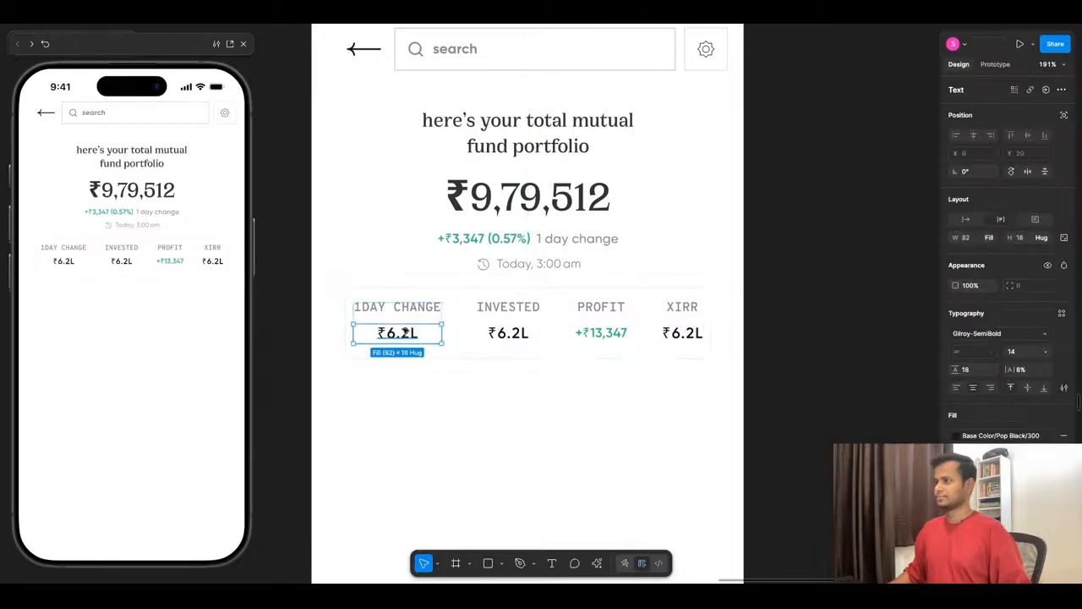
{"action": "left_click", "coordinate": [416, 378]}
{"action": "left_click", "coordinate": [422, 321]}
{"action": "double_click", "coordinate": [423, 322]}
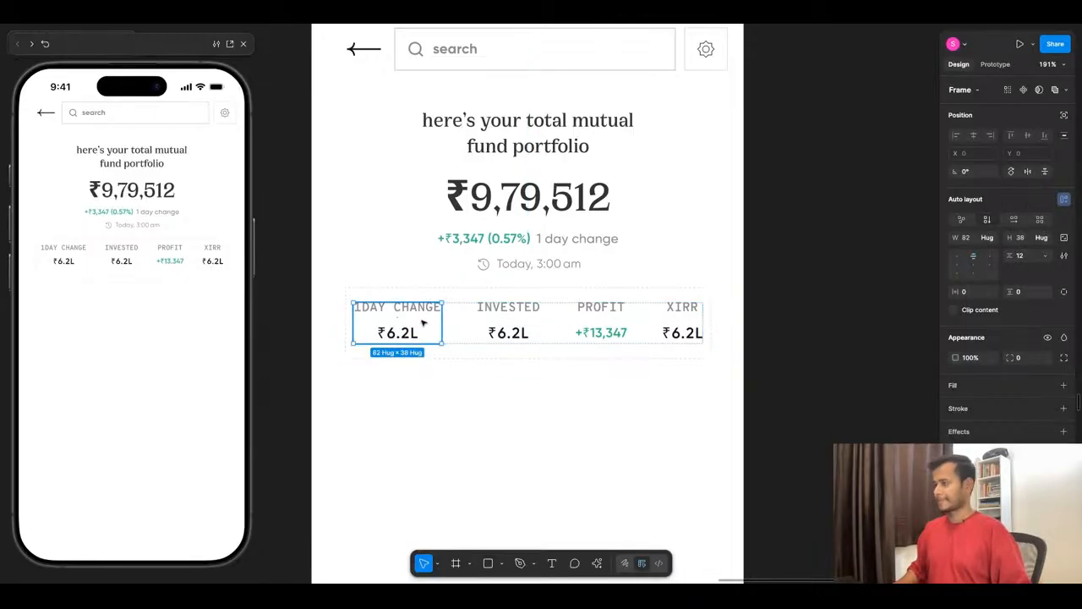
{"action": "key", "text": "Delete"}
- Place the outer stats frame at X 30 and widen it to 357
{"action": "left_click", "coordinate": [506, 312]}
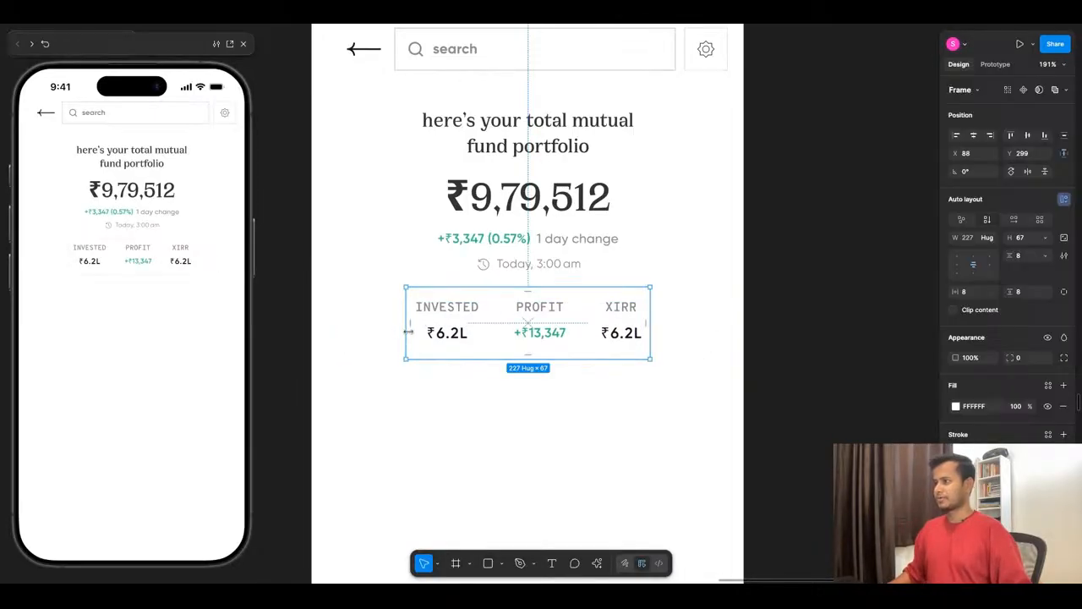
{"action": "left_click_drag", "start_coordinate": [409, 330], "coordinate": [341, 331]}
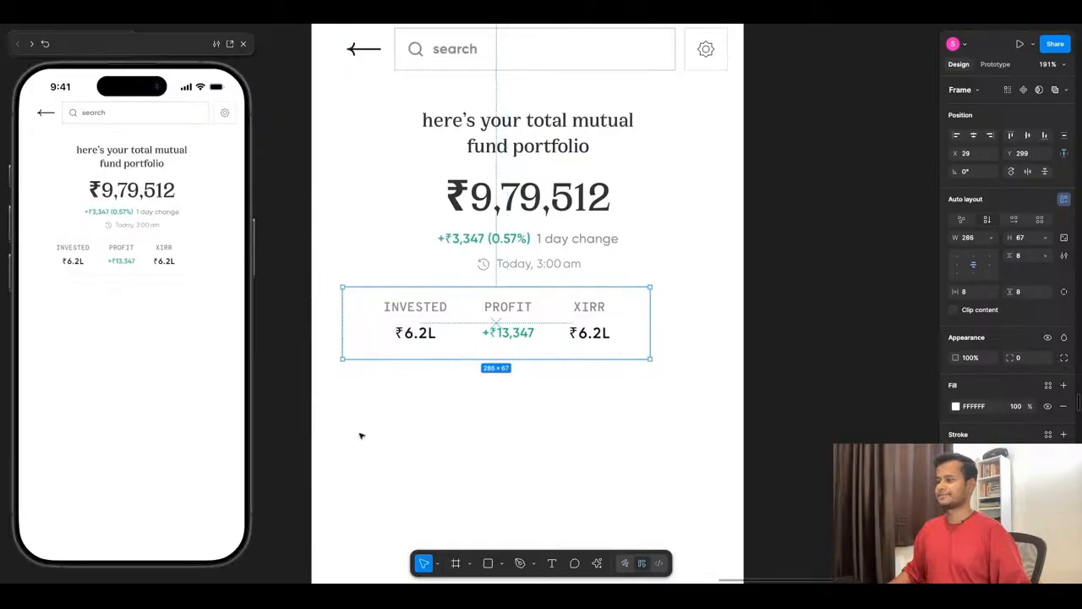
{"action": "key", "text": "Right"}
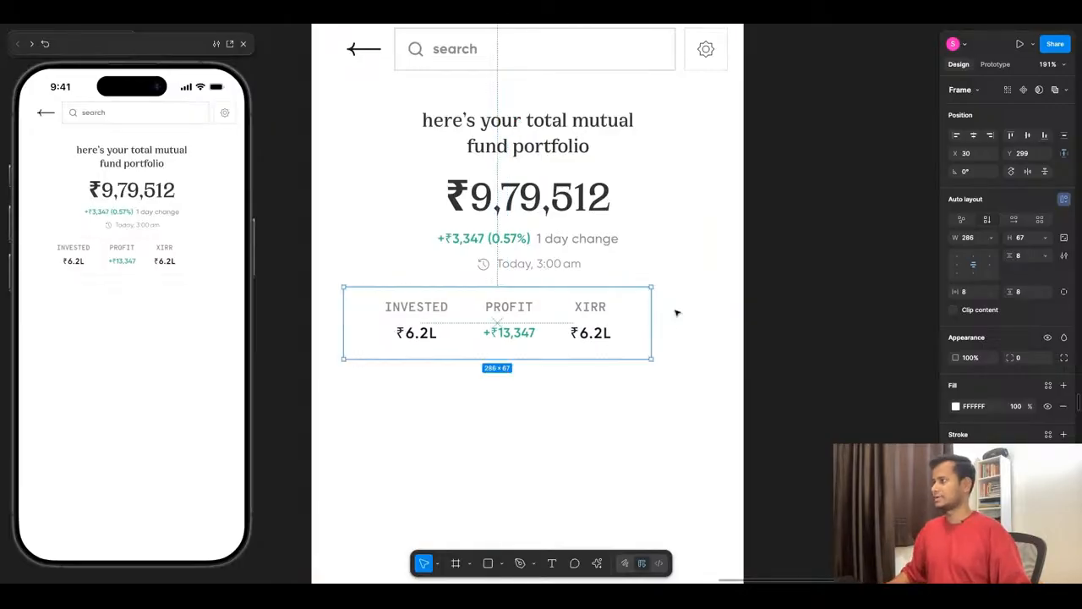
{"action": "left_click_drag", "start_coordinate": [651, 321], "coordinate": [729, 320]}
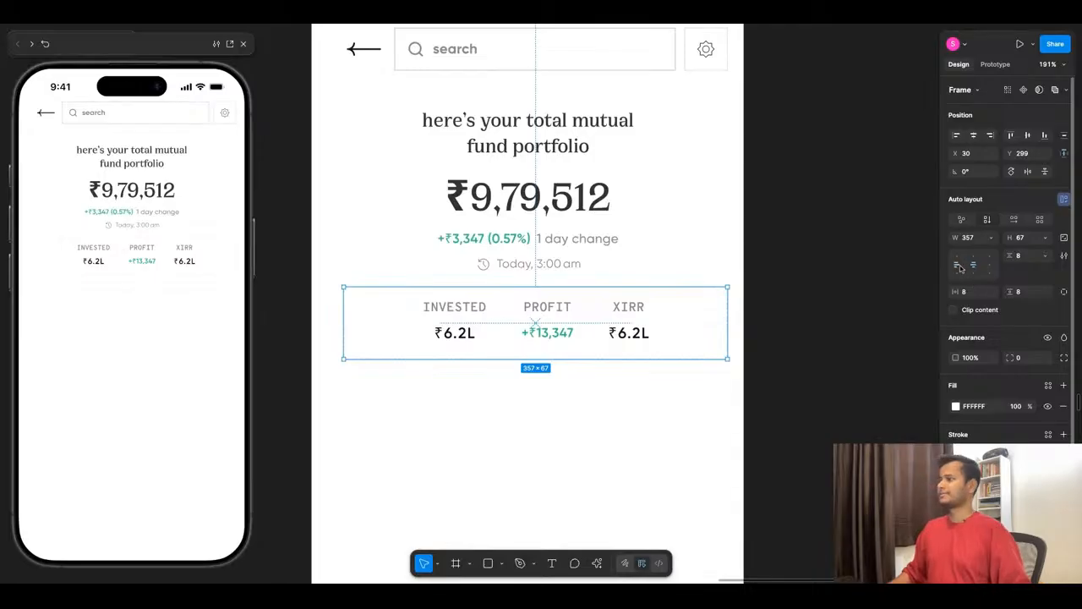
{"action": "left_click", "coordinate": [580, 428]}
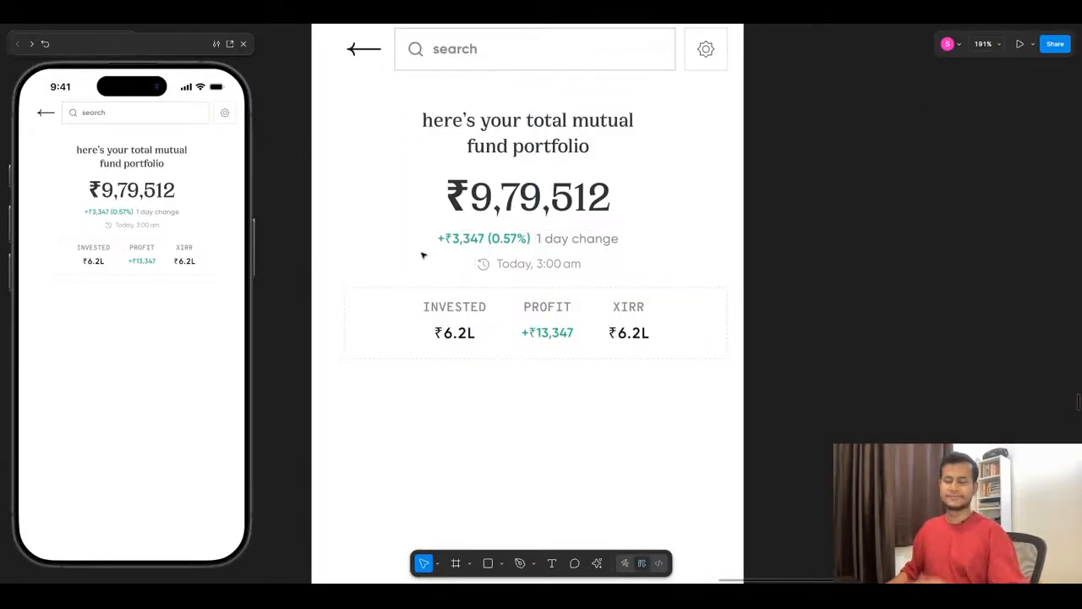
- Examine the new screen alongside the finished Home mutual fund design and the Mutual Fund Landing Page wireframe
{"action": "scroll", "coordinate": [456, 247], "scroll_direction": "down", "scroll_amount": 3}
{"action": "scroll", "coordinate": [491, 244], "scroll_direction": "down", "scroll_amount": 2, "text": "ctrl"}
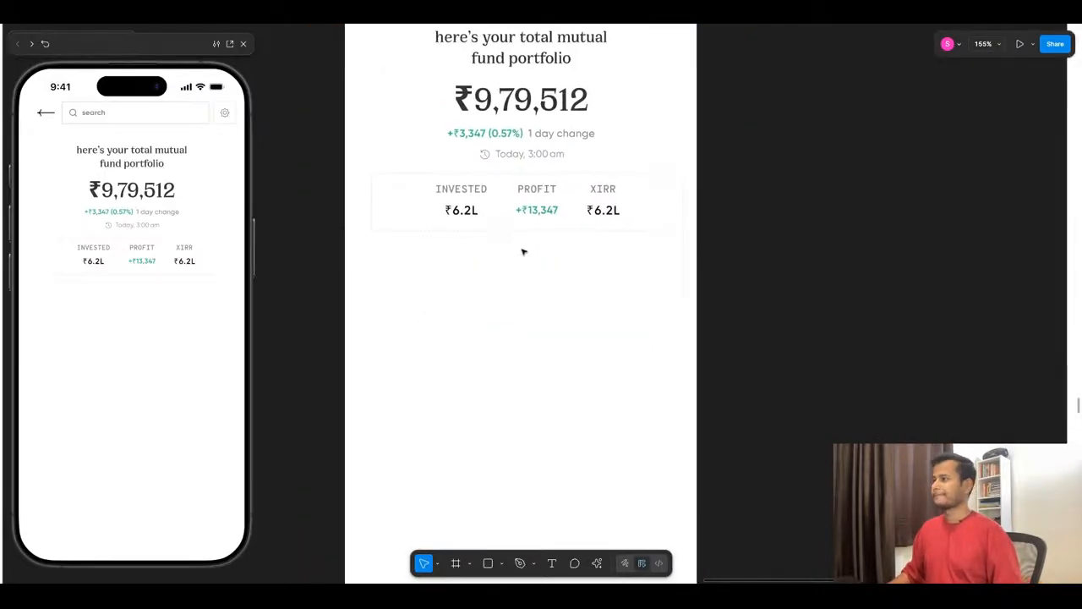
{"action": "scroll", "coordinate": [525, 248], "scroll_direction": "down", "scroll_amount": 8}
{"action": "scroll", "coordinate": [532, 307], "scroll_direction": "up", "scroll_amount": 5}
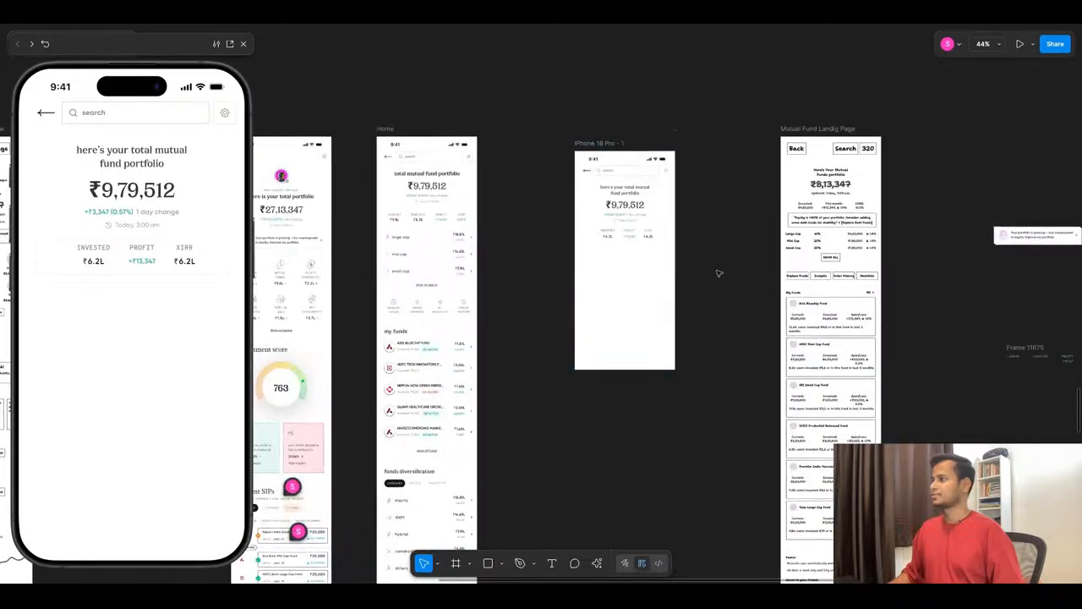
{"action": "scroll", "coordinate": [693, 261], "scroll_direction": "up", "scroll_amount": 3}
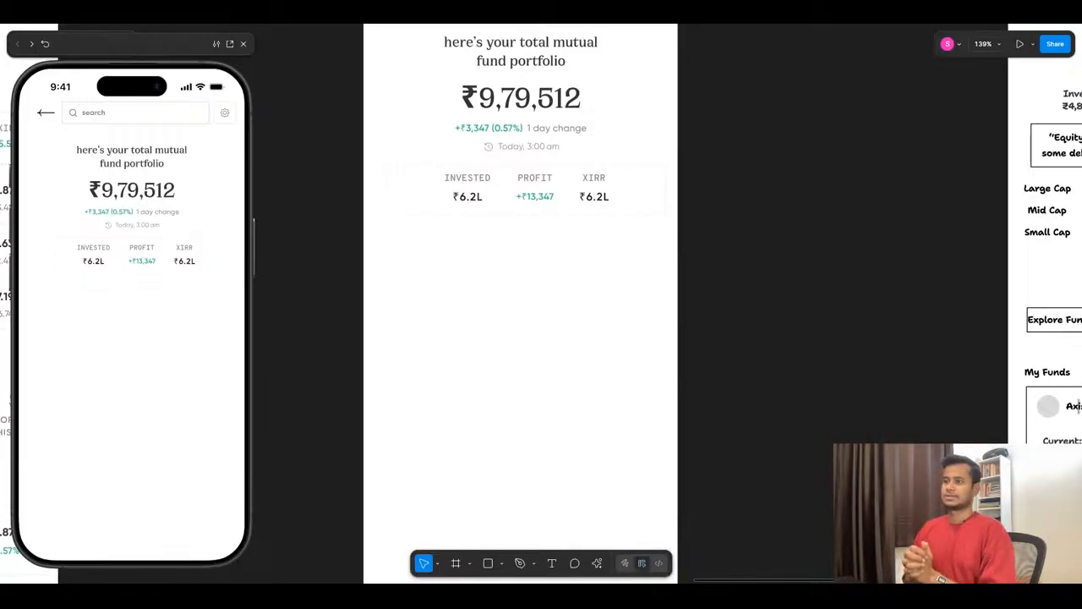
{"action": "scroll", "coordinate": [691, 257], "scroll_direction": "down", "scroll_amount": 6}
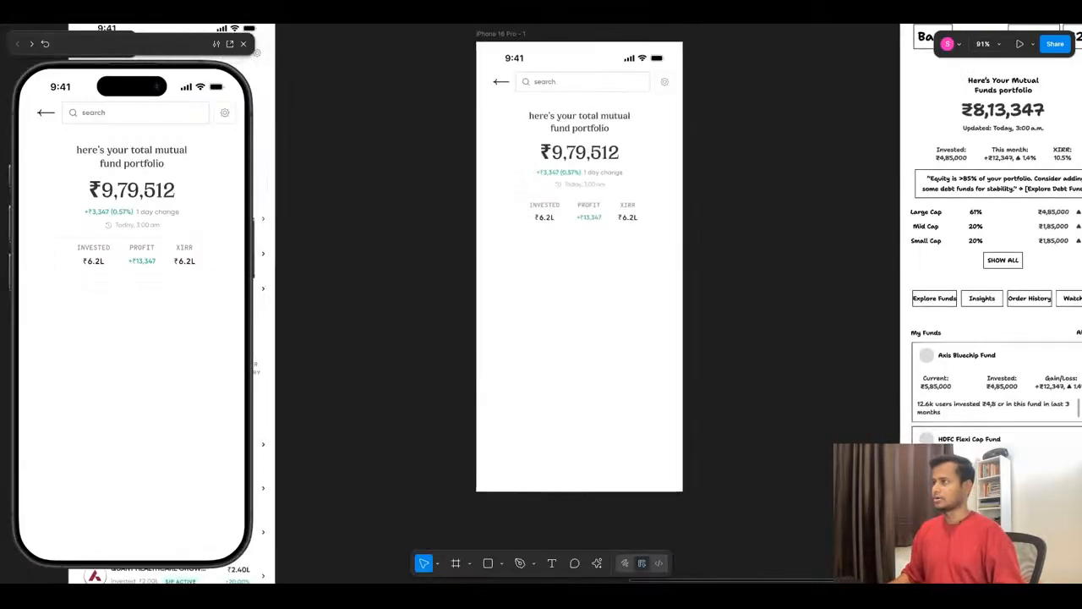
{"action": "scroll", "coordinate": [392, 206], "scroll_direction": "up", "scroll_amount": 5}
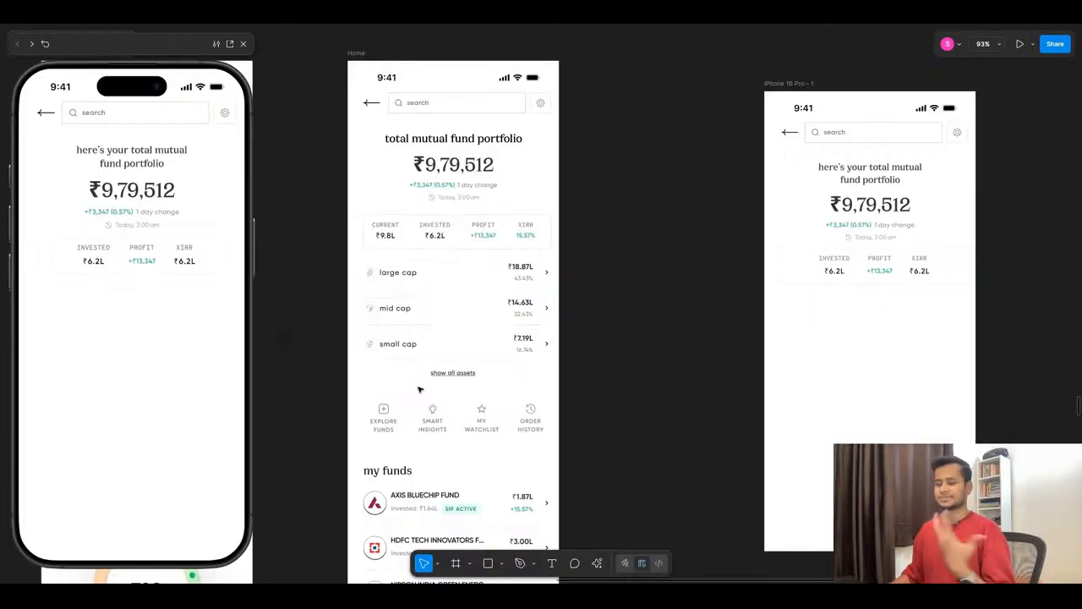
{"action": "scroll", "coordinate": [744, 286], "scroll_direction": "down", "scroll_amount": 5}
{"action": "scroll", "coordinate": [761, 285], "scroll_direction": "up", "scroll_amount": 5}
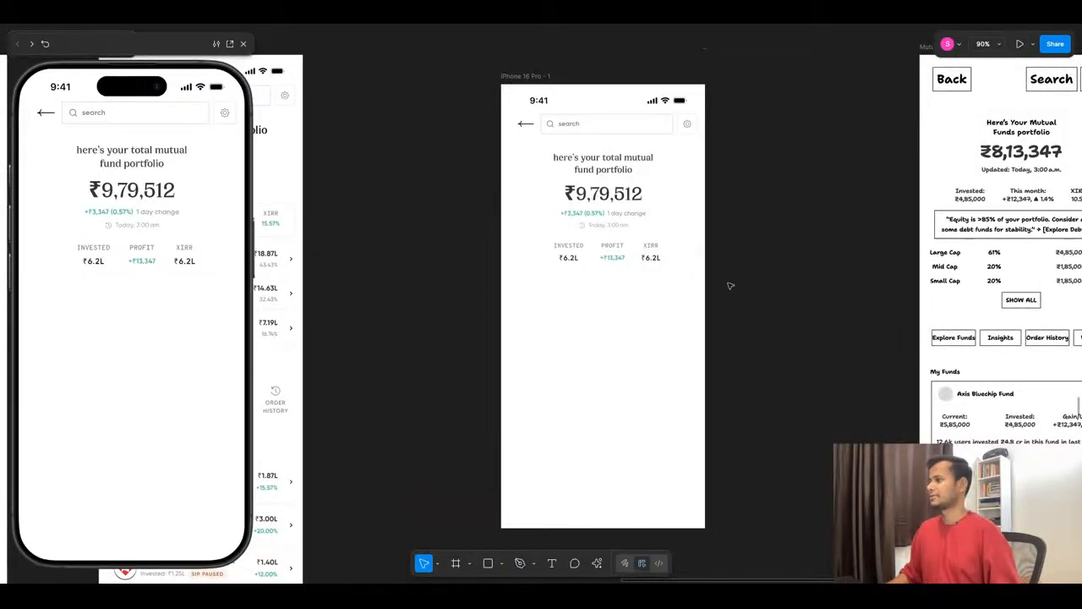
{"action": "scroll", "coordinate": [696, 309], "scroll_direction": "up", "scroll_amount": 3}
{"action": "scroll", "coordinate": [773, 285], "scroll_direction": "down", "scroll_amount": 8}
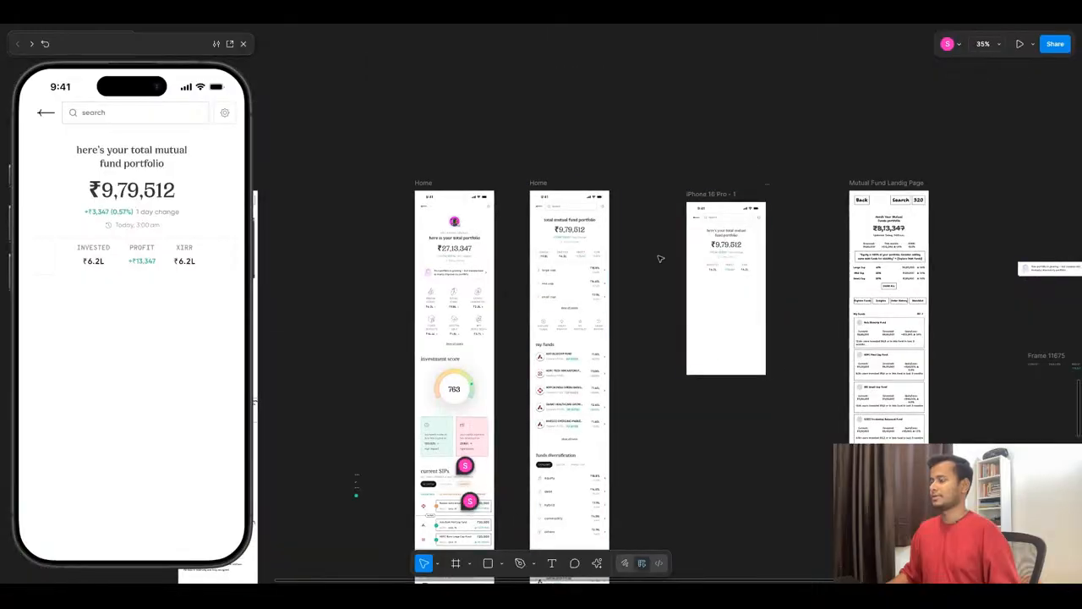
{"action": "scroll", "coordinate": [660, 257], "scroll_direction": "up", "scroll_amount": 3}
{"action": "scroll", "coordinate": [611, 305], "scroll_direction": "down", "scroll_amount": 4}
{"action": "scroll", "coordinate": [600, 303], "scroll_direction": "up", "scroll_amount": 2}
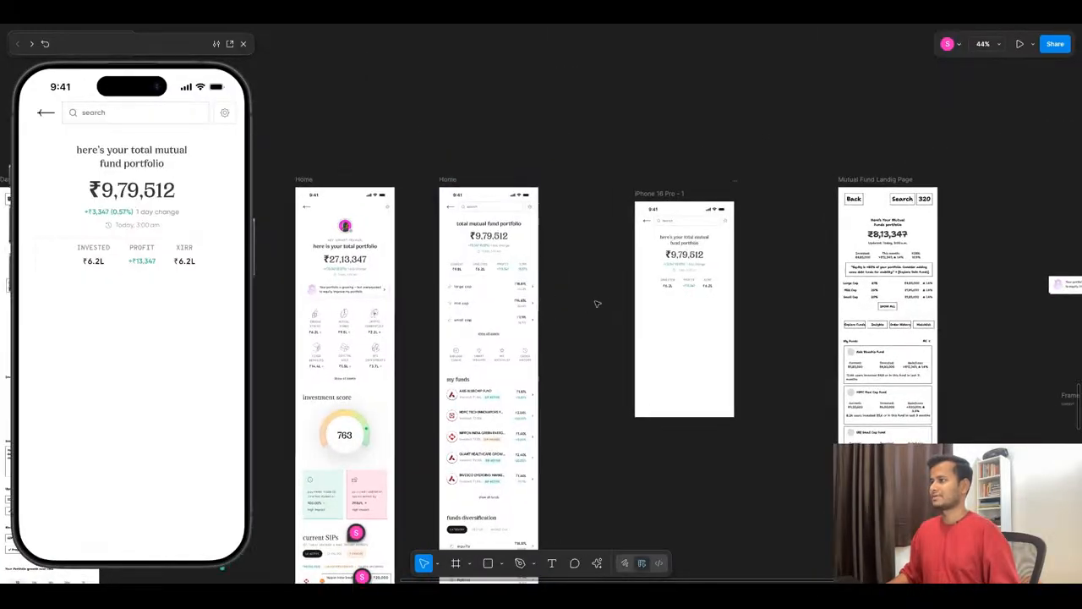
- Copy the large cap label from the Home mutual fund design into the new screen at X 72, Y 420, below the stats row
{"action": "scroll", "coordinate": [484, 292], "scroll_direction": "up", "scroll_amount": 3}
{"action": "left_click", "coordinate": [440, 281]}
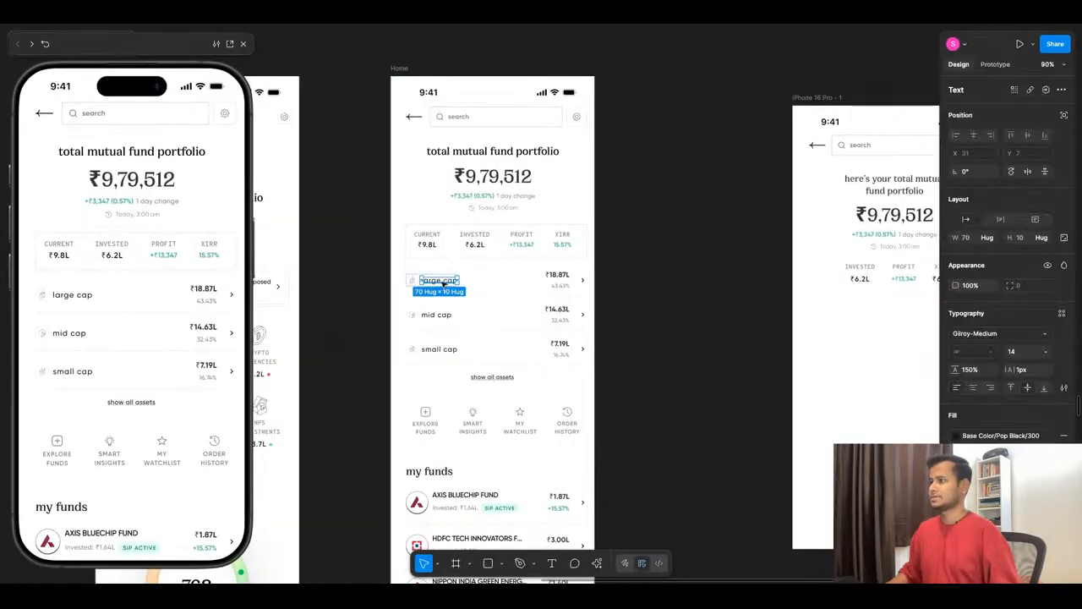
{"action": "left_click_drag", "start_coordinate": [443, 284], "coordinate": [851, 325]}
{"action": "left_click", "coordinate": [882, 371]}
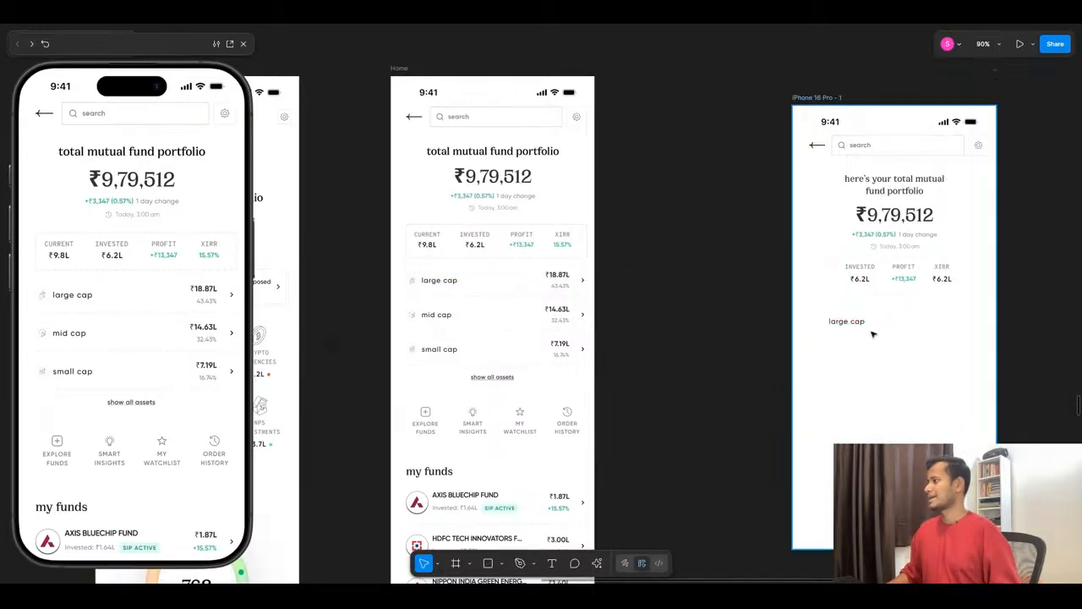
{"action": "scroll", "coordinate": [873, 334], "scroll_direction": "up", "scroll_amount": 5}
{"action": "left_click", "coordinate": [805, 306]}
{"action": "scroll", "coordinate": [659, 323], "scroll_direction": "down", "scroll_amount": 6}
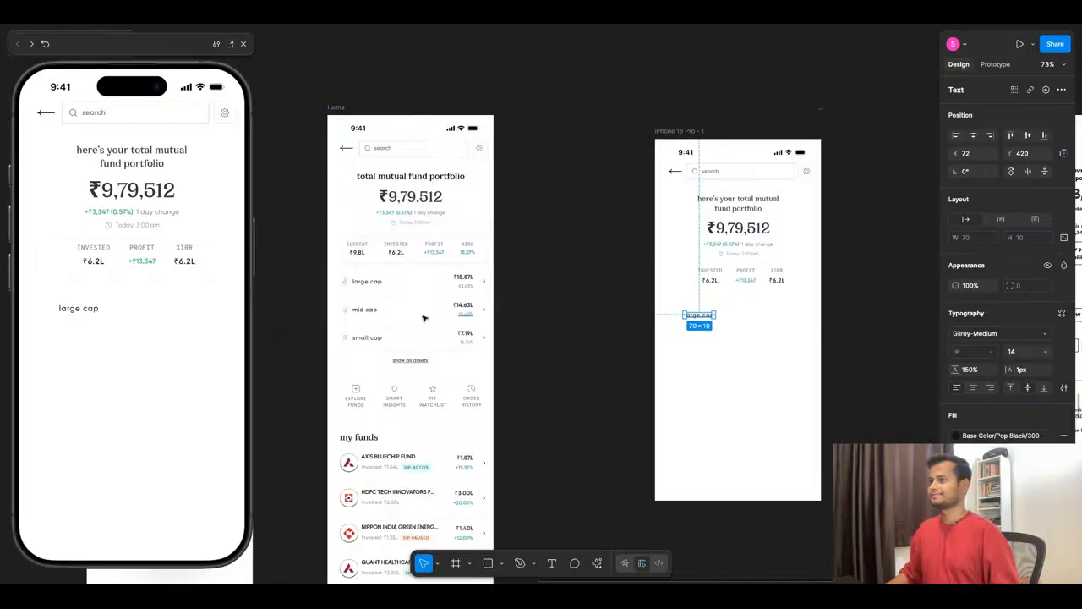
- Copy the round large cap icon from the Home mutual fund design and place it just before the large cap label in the new screen
{"action": "scroll", "coordinate": [340, 286], "scroll_direction": "up", "scroll_amount": 5}
{"action": "left_click", "coordinate": [347, 277]}
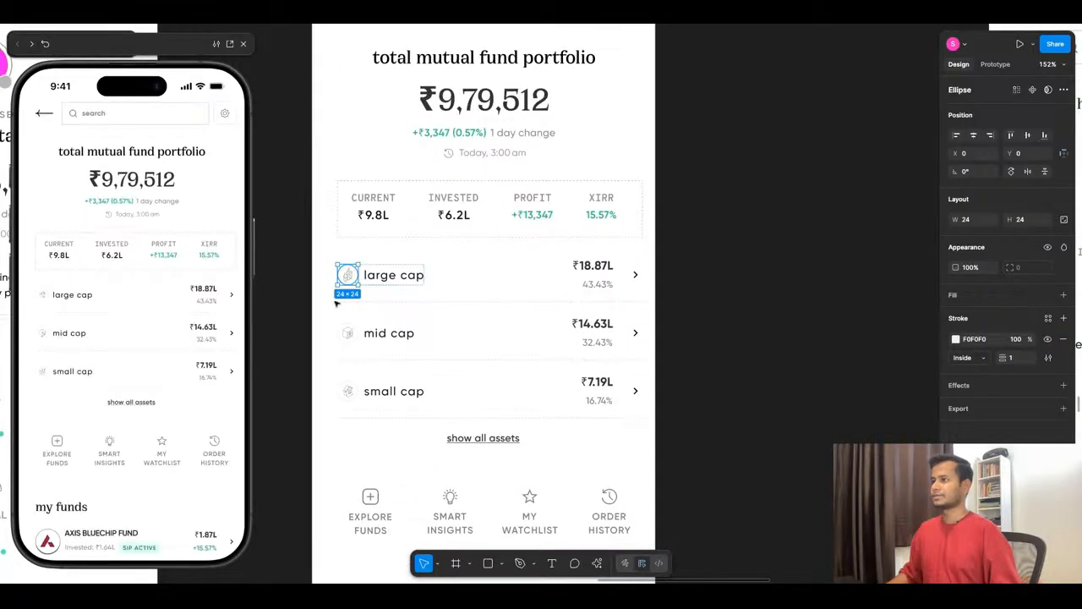
{"action": "left_click", "coordinate": [298, 286]}
{"action": "left_click", "coordinate": [353, 277]}
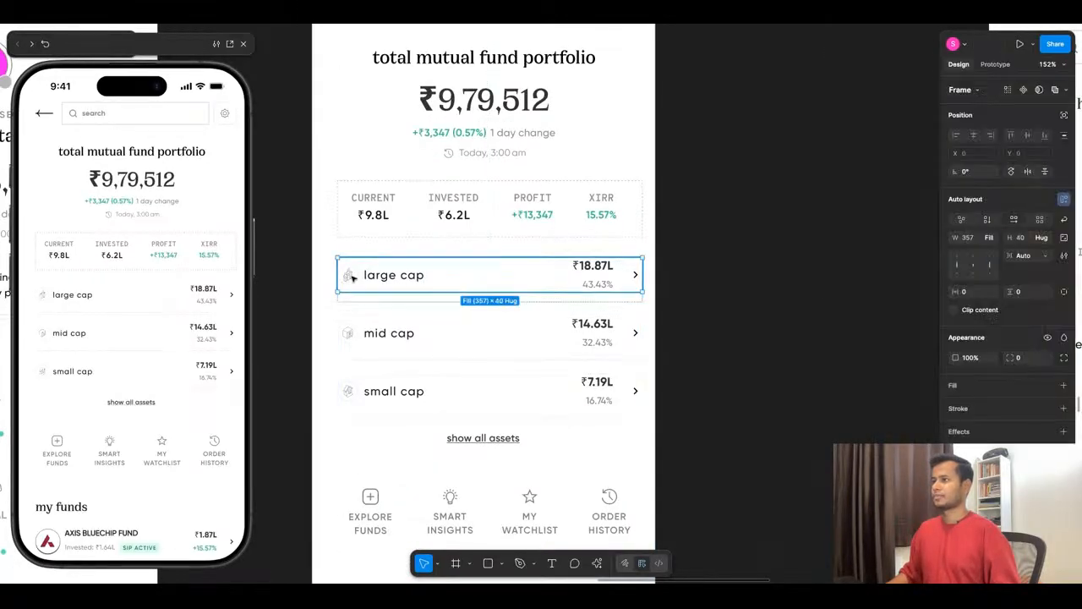
{"action": "left_click", "coordinate": [353, 278]}
{"action": "left_click", "coordinate": [354, 277]}
{"action": "scroll", "coordinate": [353, 277], "scroll_direction": "right", "scroll_amount": 4}
{"action": "left_click_drag", "start_coordinate": [352, 277], "coordinate": [742, 346]}
{"action": "left_click", "coordinate": [659, 357]}
{"action": "scroll", "coordinate": [580, 330], "scroll_direction": "down", "scroll_amount": 5}
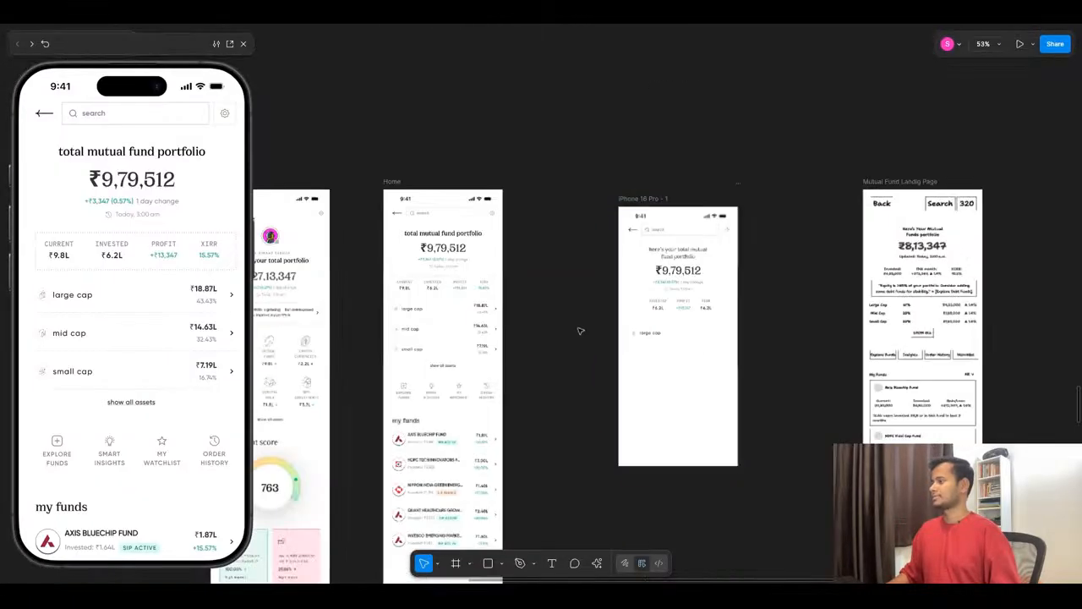
- Duplicate the large cap text twice near the screen's right edge at X 286, stacking the copies at Y 420 and Y 437
{"action": "scroll", "coordinate": [701, 338], "scroll_direction": "up", "scroll_amount": 5}
{"action": "left_click", "coordinate": [498, 308]}
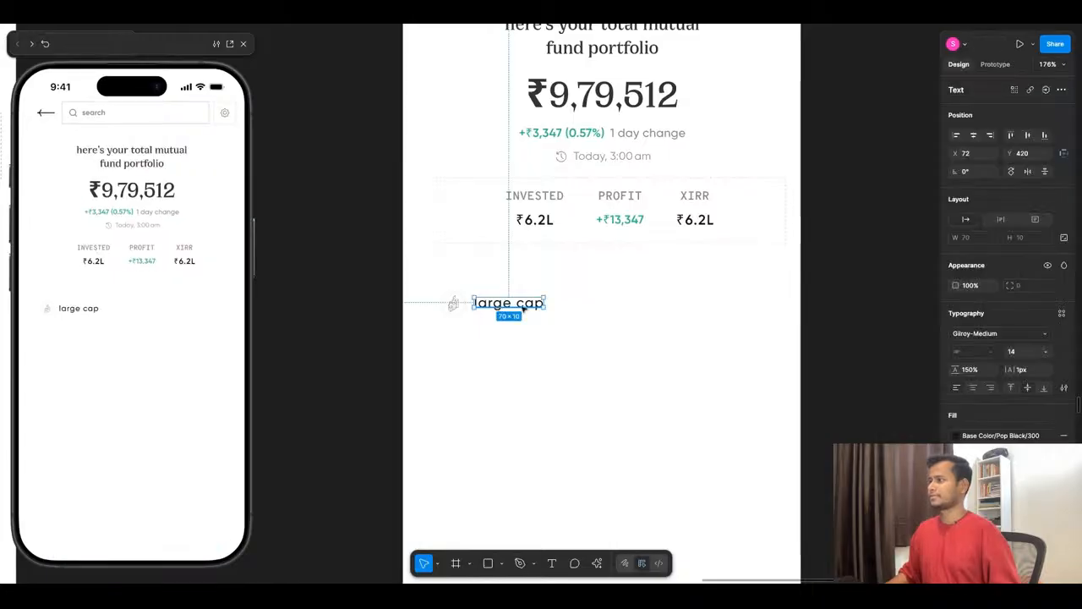
{"action": "key", "text": "ctrl+d"}
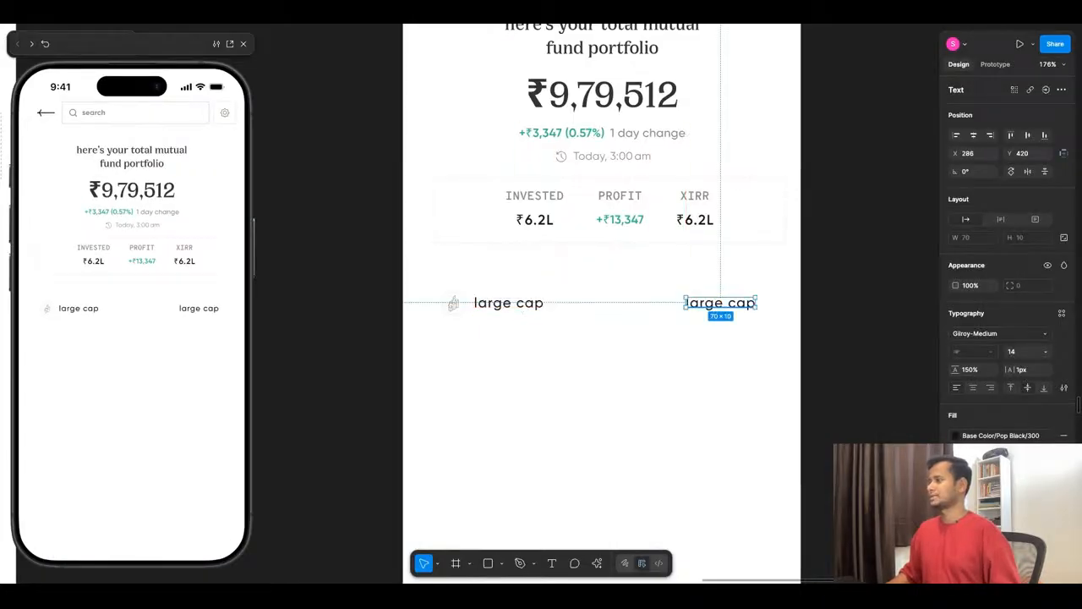
{"action": "left_click_drag", "start_coordinate": [709, 307], "coordinate": [709, 323]}
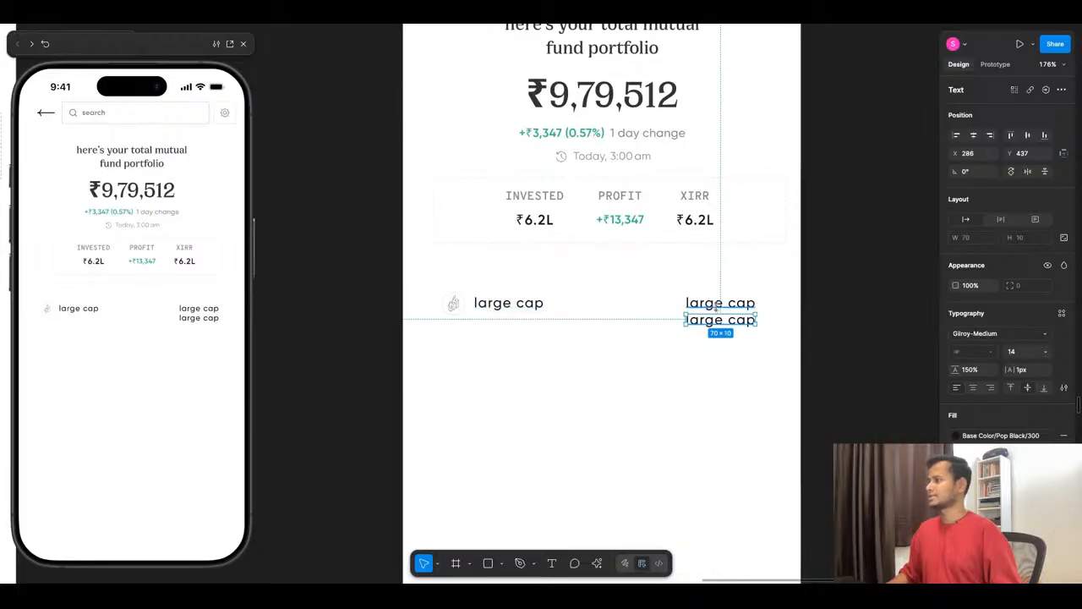
- Replace the upper of the two stacked large cap texts with 3.34L, applying uppercase letter case
{"action": "double_click", "coordinate": [719, 305]}
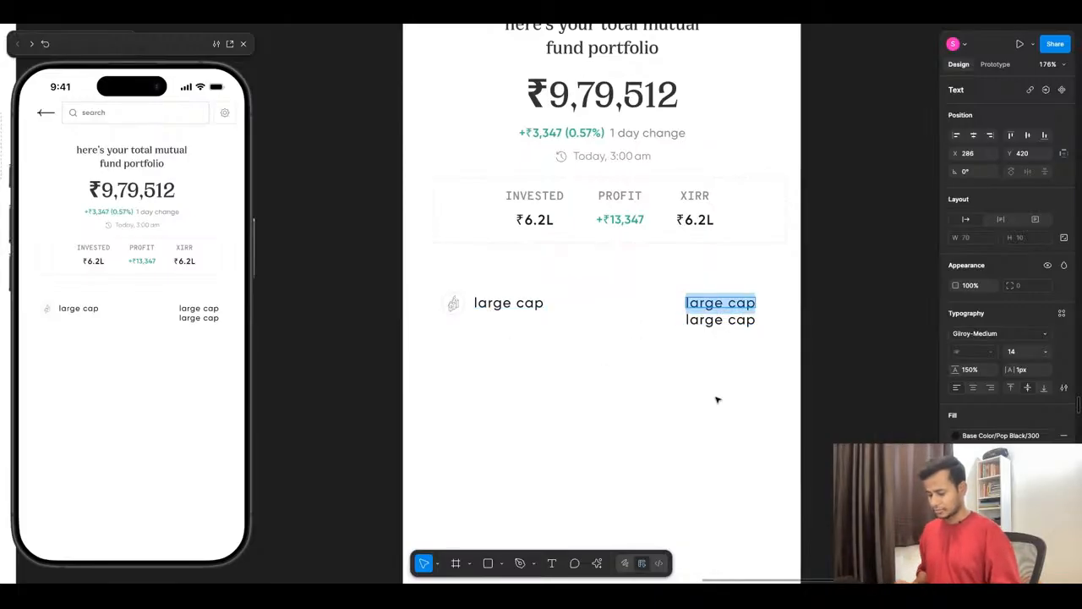
{"action": "type", "text": "1"}
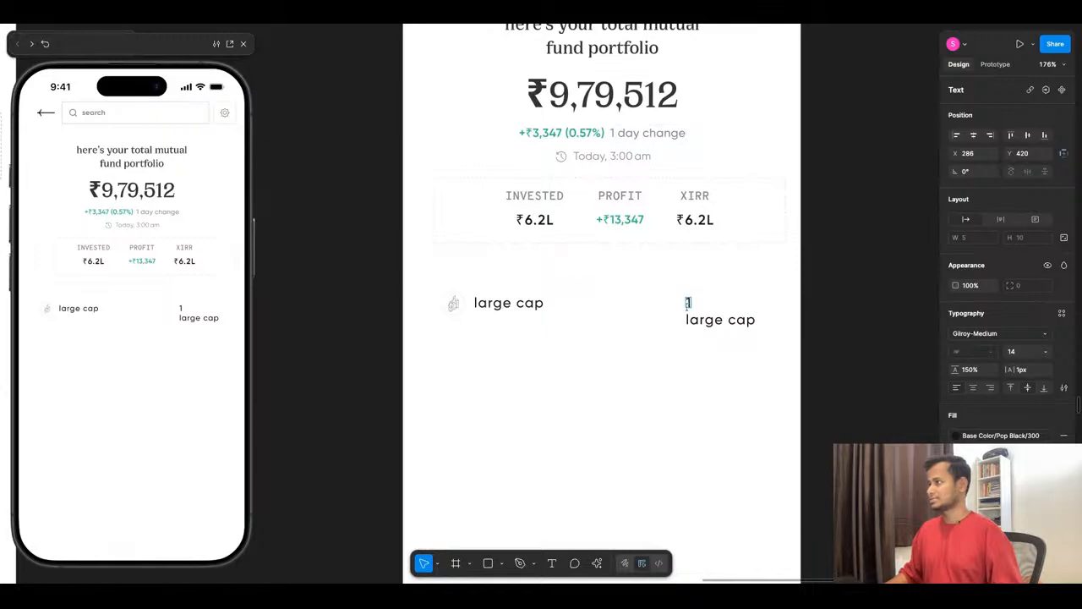
{"action": "key", "text": "BackSpace"}
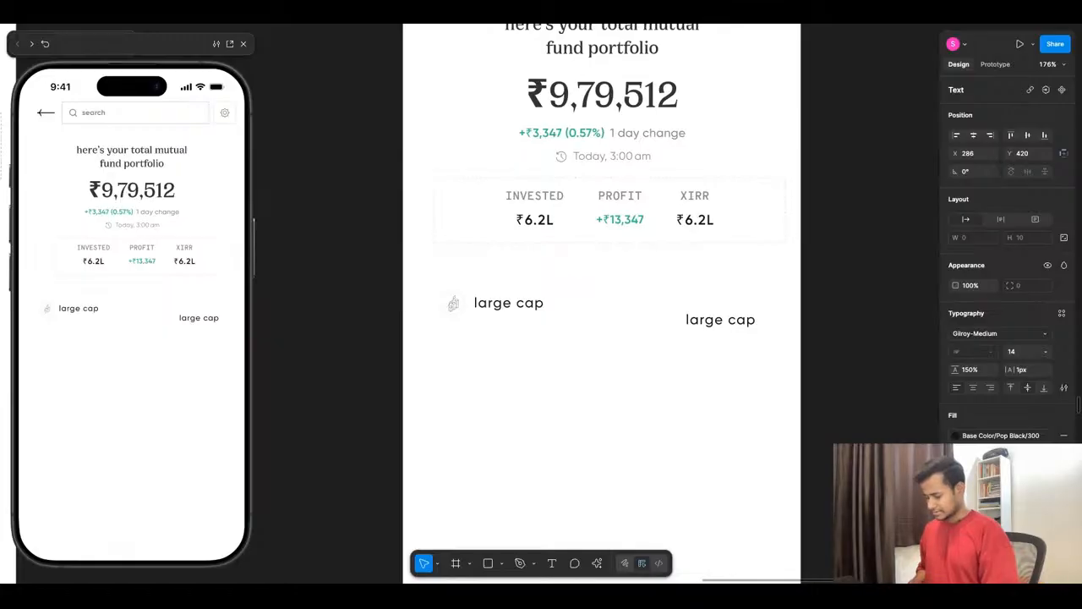
{"action": "type", "text": "3.3"}
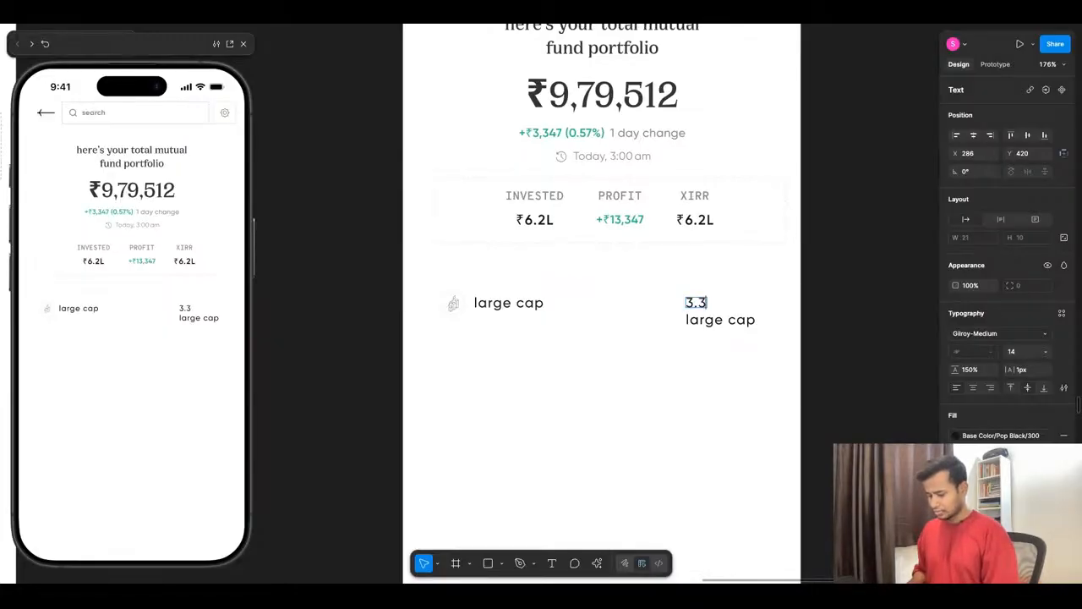
{"action": "type", "text": "4l"}
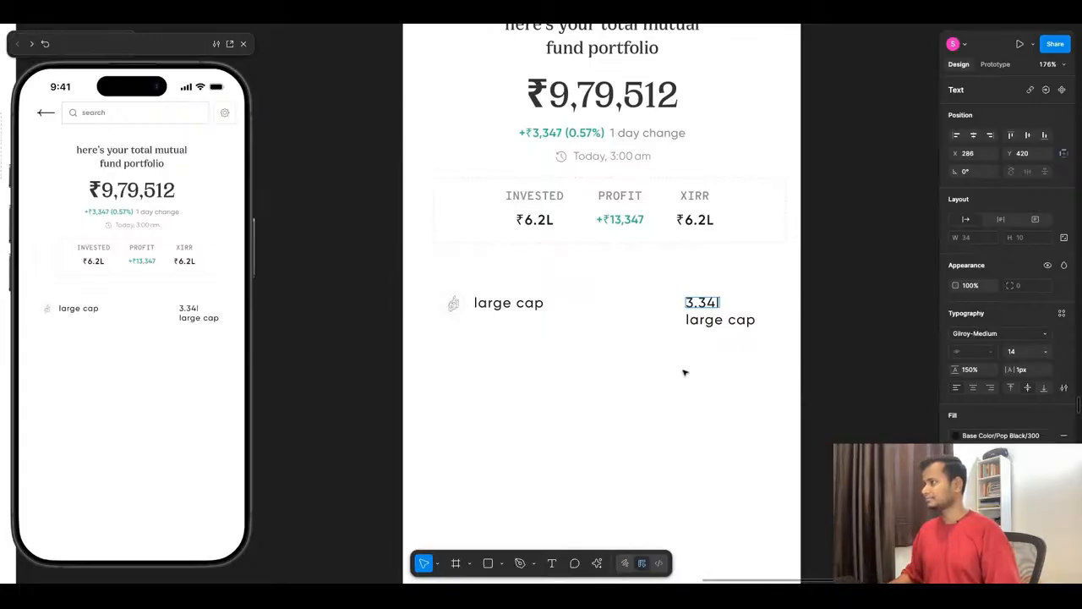
{"action": "key", "text": "Escape"}
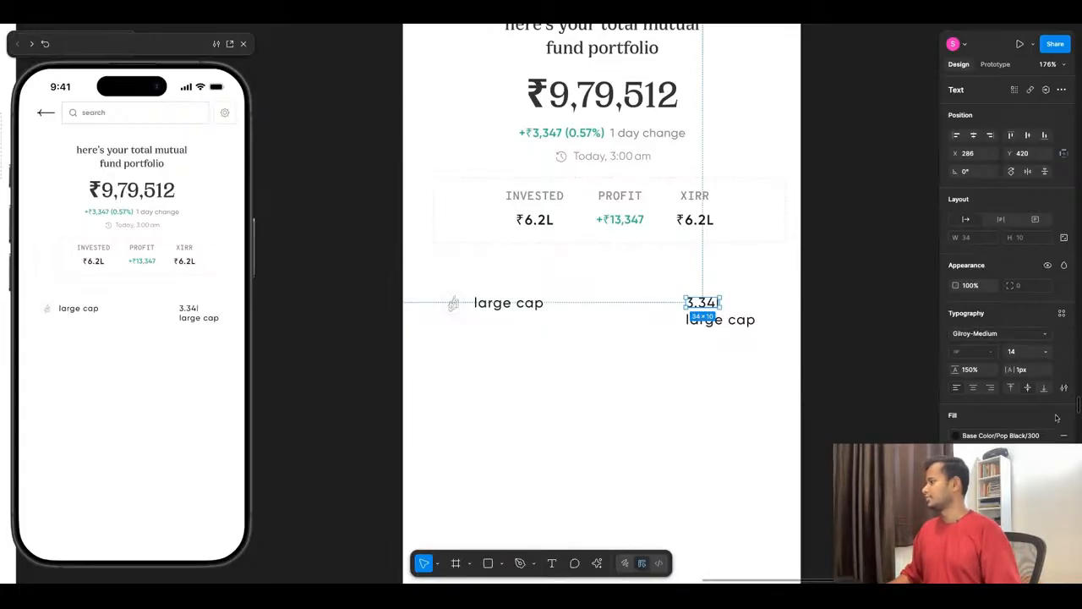
{"action": "left_click", "coordinate": [1064, 388]}
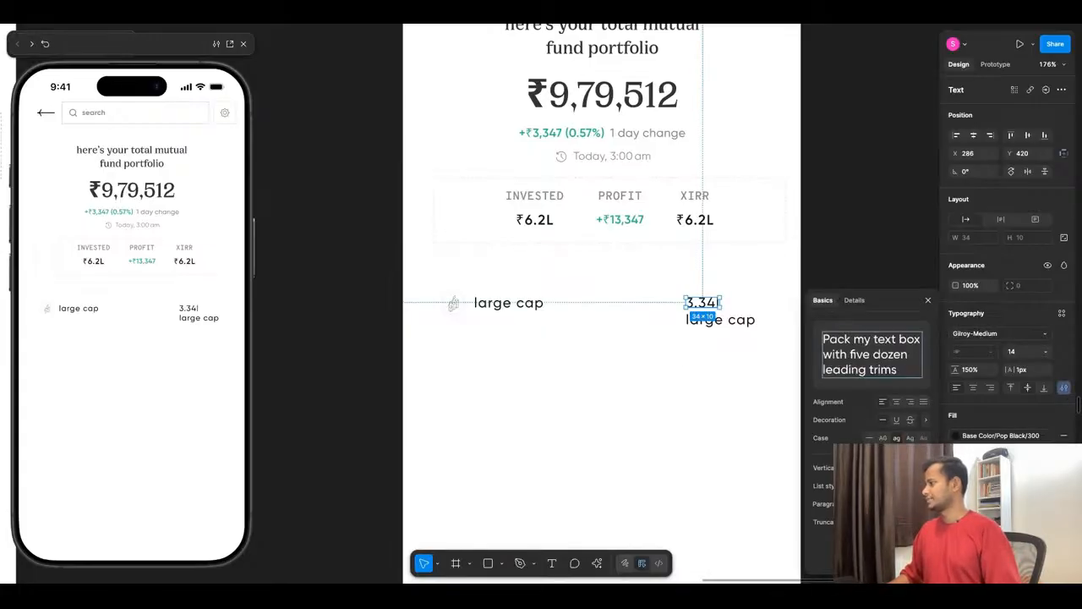
{"action": "left_click", "coordinate": [883, 437]}
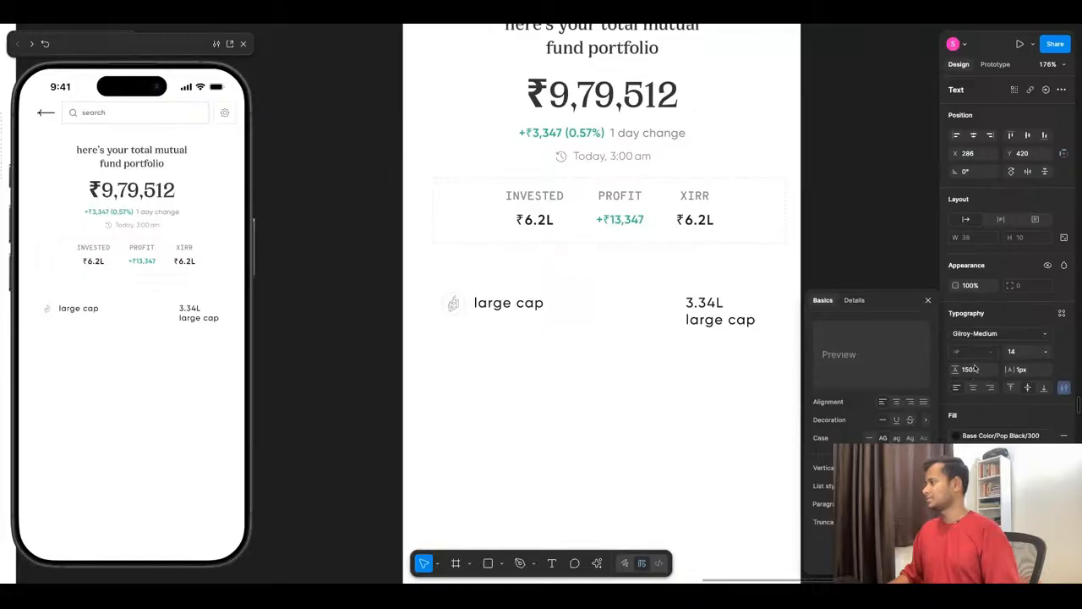
- Change the font of the 3.34L text to Gilroy-SemiBold
{"action": "left_click", "coordinate": [995, 336]}
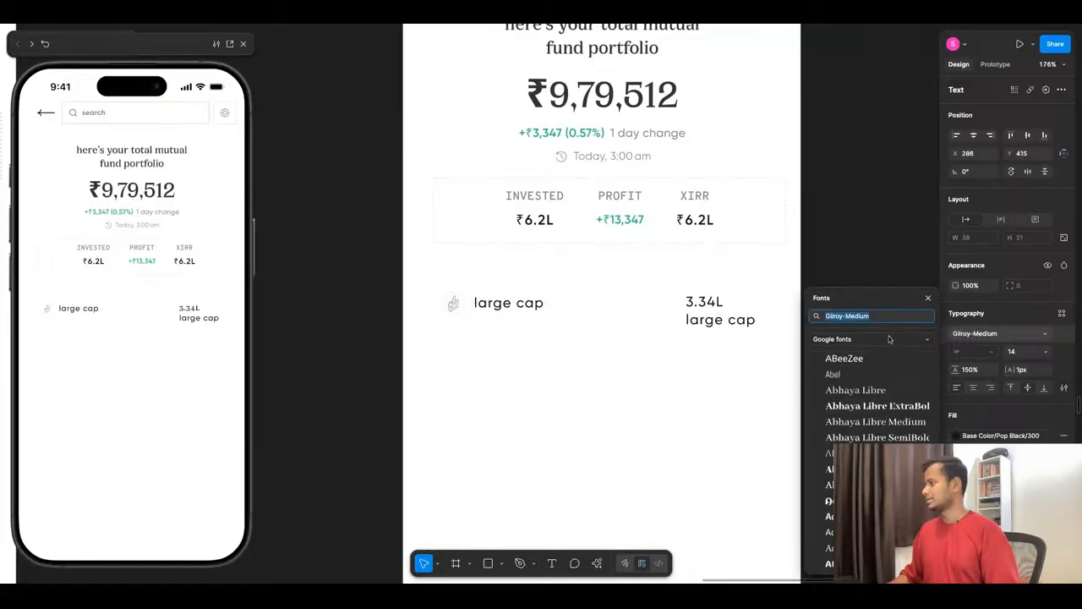
{"action": "key", "text": "BackSpace"}
{"action": "key", "text": "BackSpace"}
{"action": "key", "text": "BackSpace"}
{"action": "key", "text": "BackSpace"}
{"action": "key", "text": "BackSpace"}
{"action": "key", "text": "BackSpace"}
{"action": "key", "text": "BackSpace"}
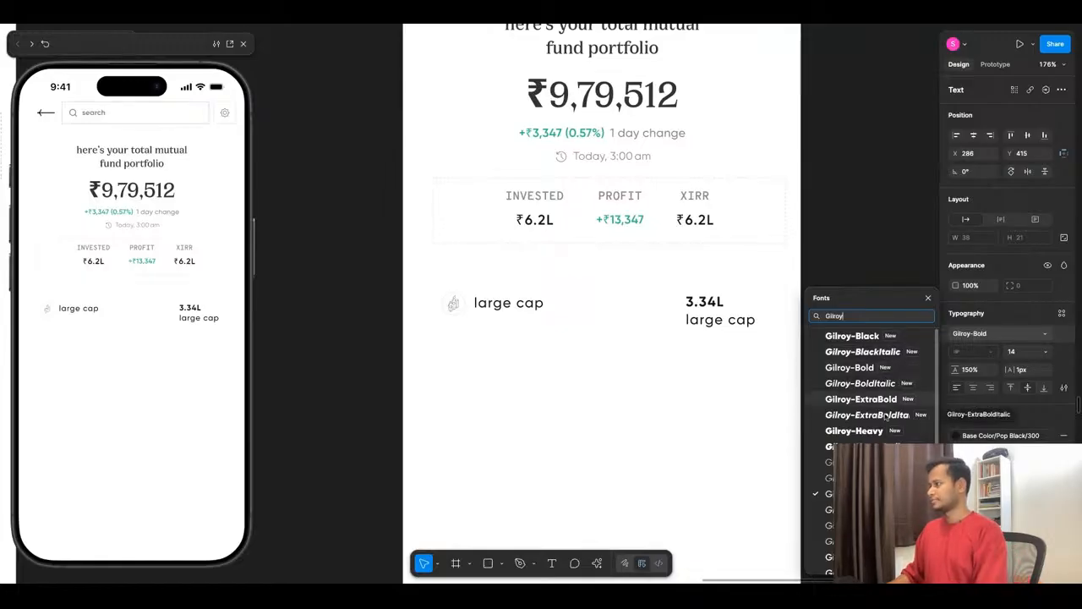
{"action": "scroll", "coordinate": [853, 446], "scroll_direction": "down", "scroll_amount": 1}
{"action": "scroll", "coordinate": [854, 447], "scroll_direction": "down", "scroll_amount": 2}
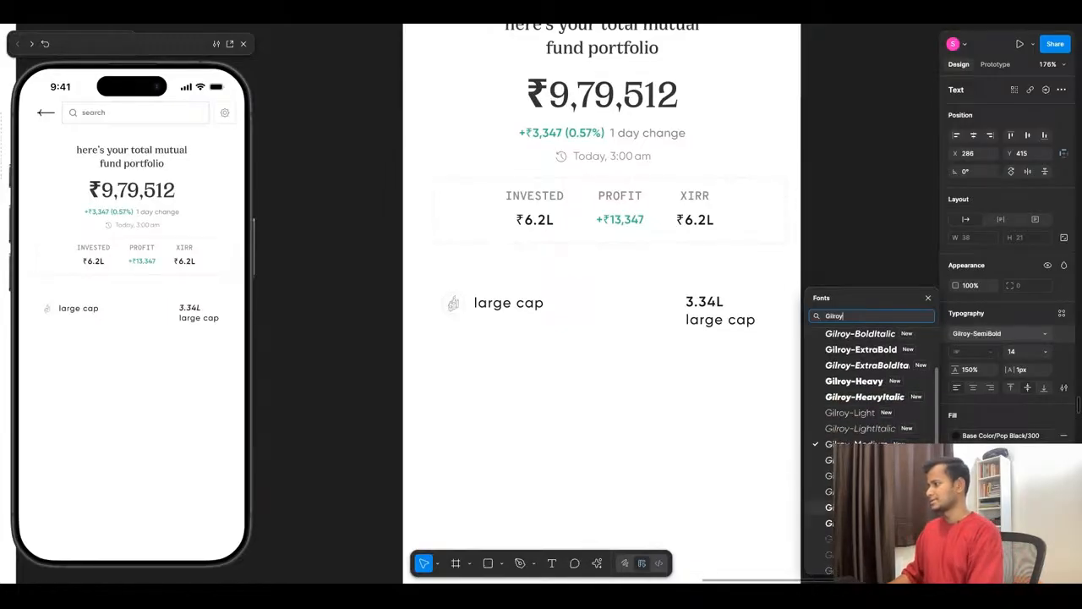
{"action": "left_click", "coordinate": [854, 507]}
{"action": "left_click", "coordinate": [701, 369]}
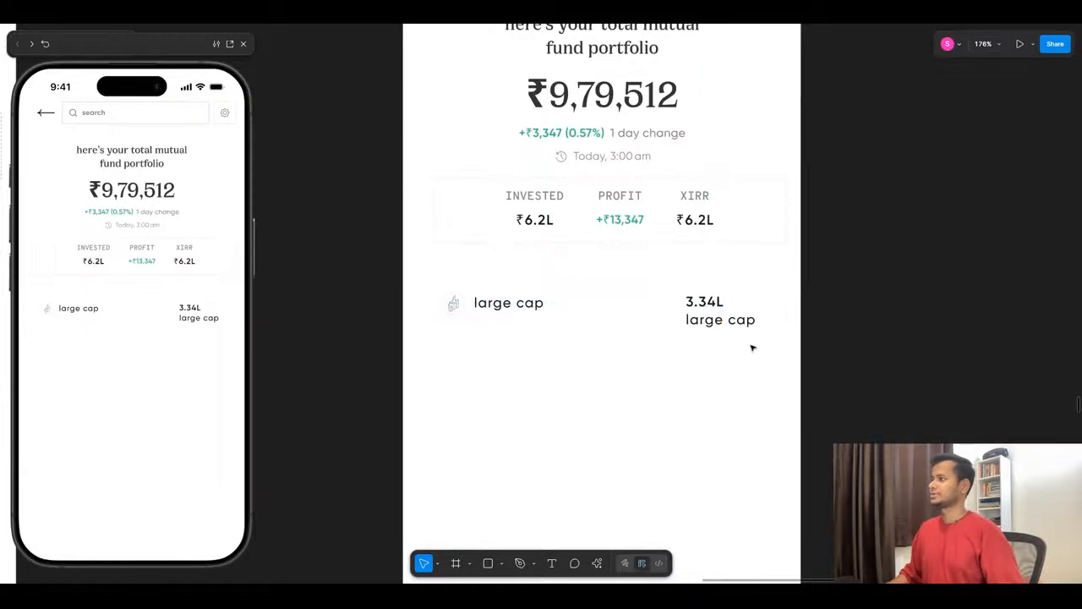
- Copy the rupee symbol from the large cap amount in the Home mutual fund design and insert it before 3.34L
{"action": "scroll", "coordinate": [763, 344], "scroll_direction": "down", "scroll_amount": 4}
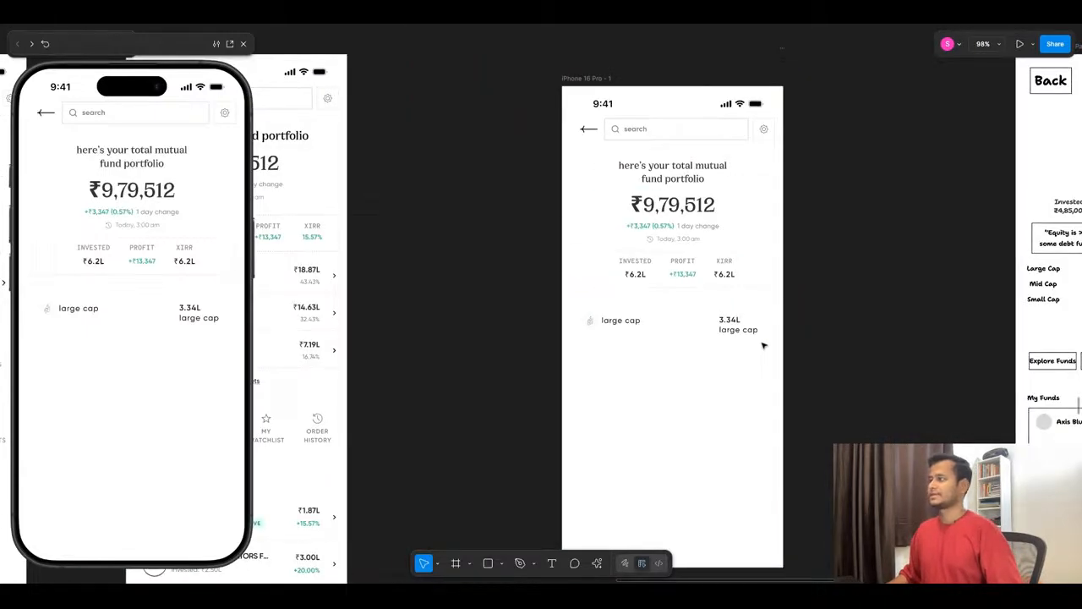
{"action": "scroll", "coordinate": [285, 280], "scroll_direction": "up", "scroll_amount": 3}
{"action": "left_click", "coordinate": [313, 268]}
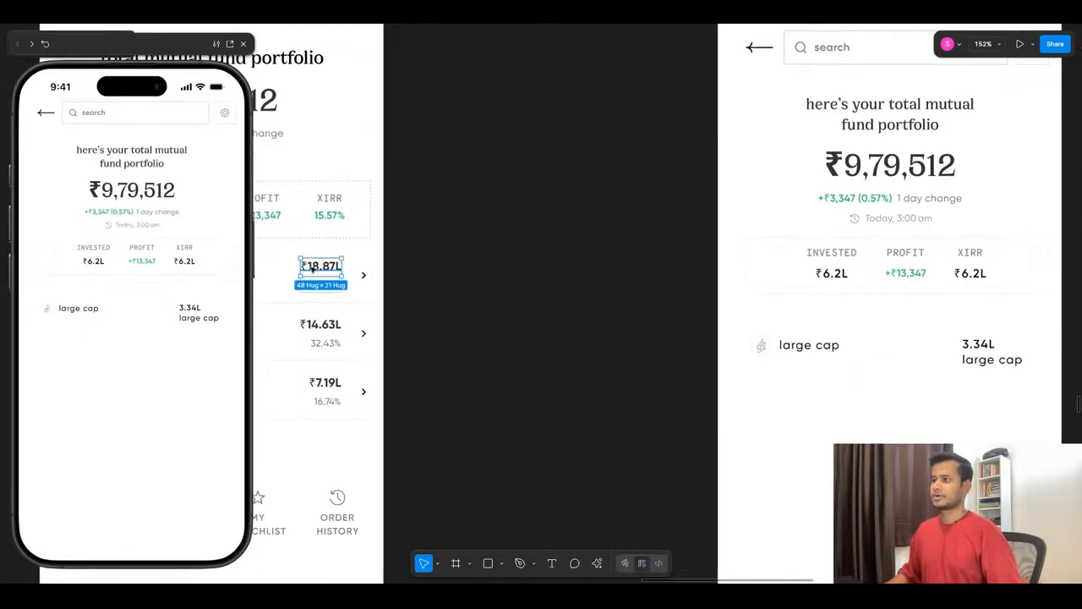
{"action": "double_click", "coordinate": [311, 267]}
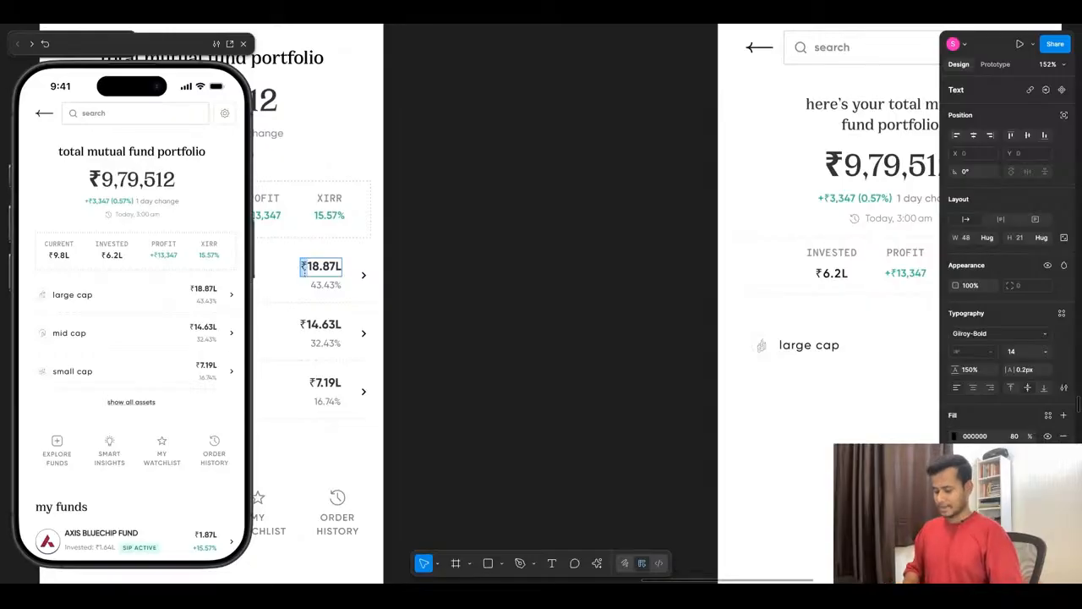
{"action": "scroll", "coordinate": [512, 306], "scroll_direction": "down", "scroll_amount": 5}
{"action": "scroll", "coordinate": [786, 305], "scroll_direction": "up", "scroll_amount": 7}
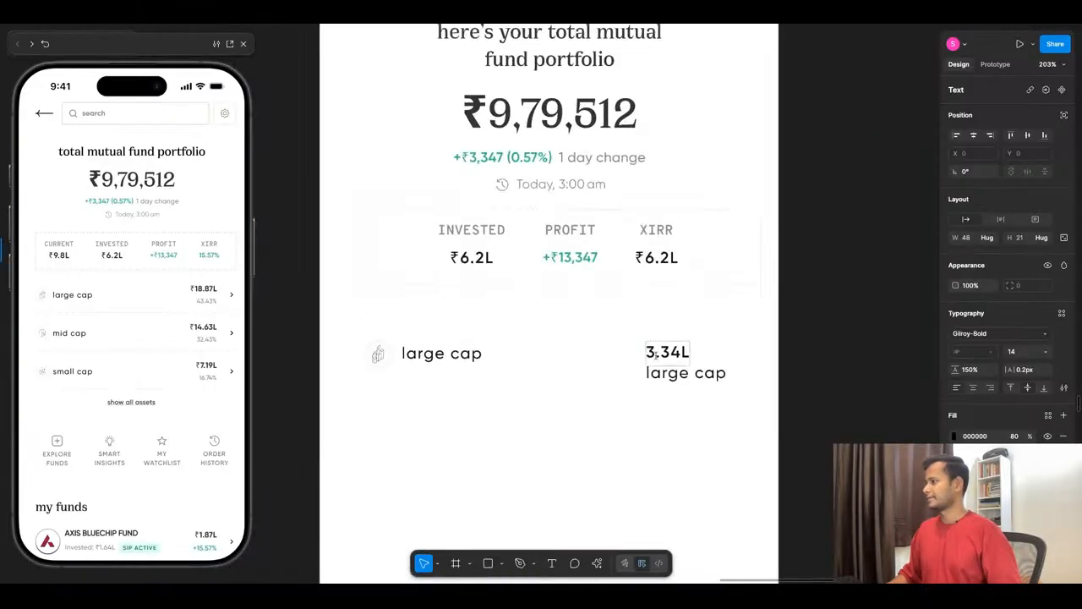
{"action": "left_click", "coordinate": [653, 354]}
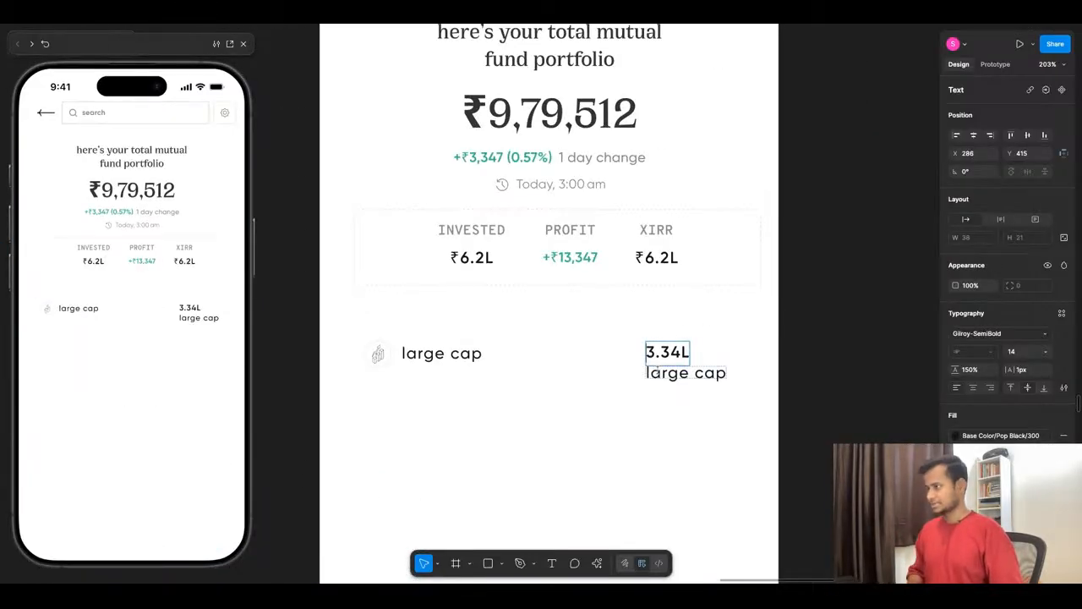
{"action": "type", "text": "₹"}
{"action": "key", "text": "Escape"}
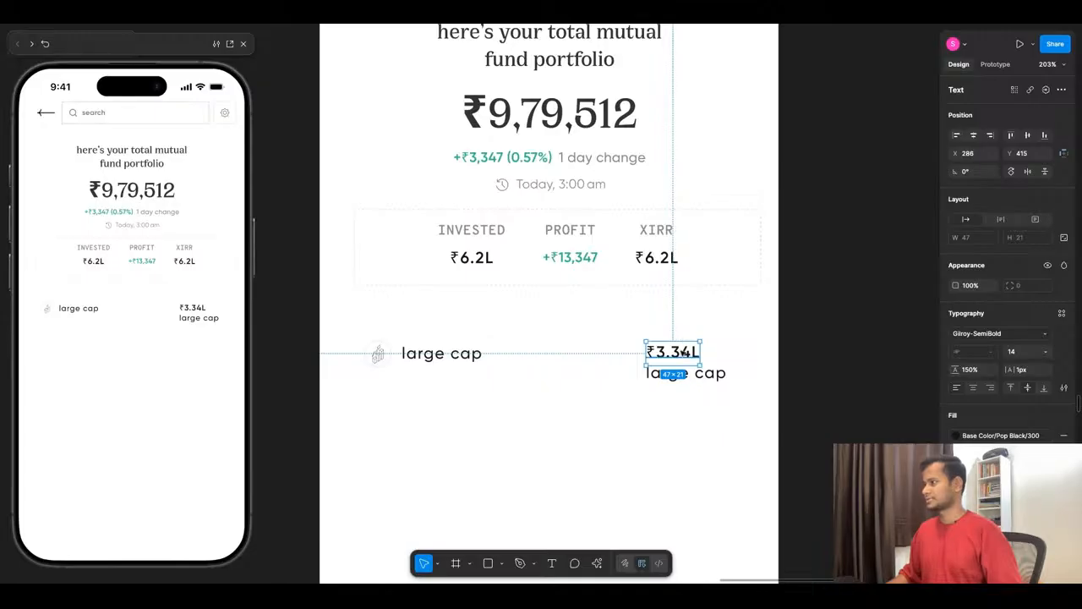
- Move the ₹3.34L text to X 305, Y 415 and compare it with the allocation rows in the Home mutual fund design
{"action": "scroll", "coordinate": [684, 354], "scroll_direction": "down", "scroll_amount": 5}
{"action": "scroll", "coordinate": [369, 347], "scroll_direction": "up", "scroll_amount": 4}
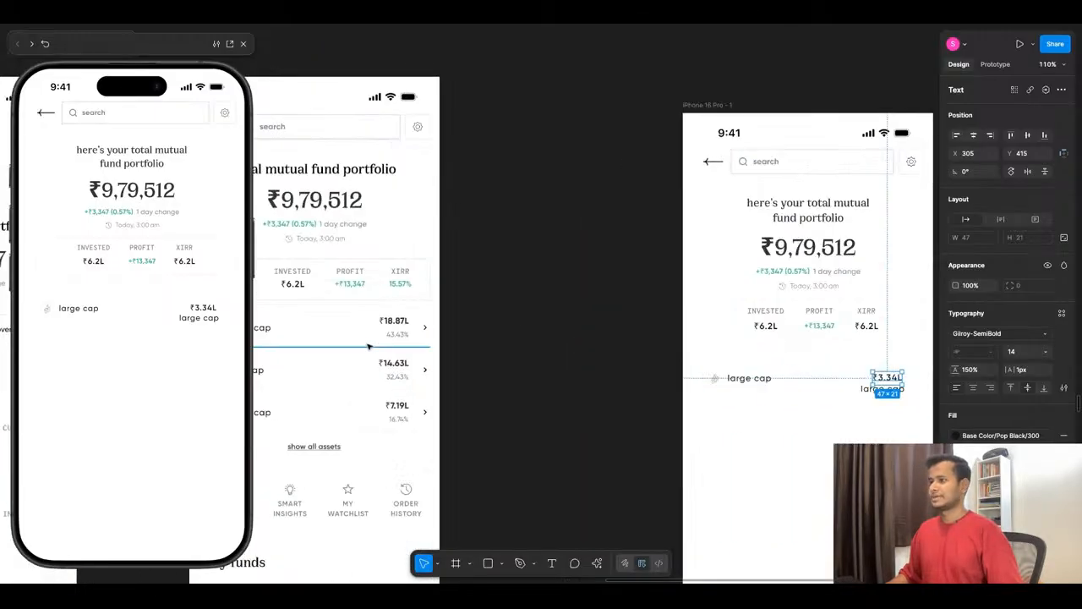
{"action": "scroll", "coordinate": [425, 321], "scroll_direction": "down", "scroll_amount": 3}
{"action": "scroll", "coordinate": [744, 380], "scroll_direction": "up", "scroll_amount": 6}
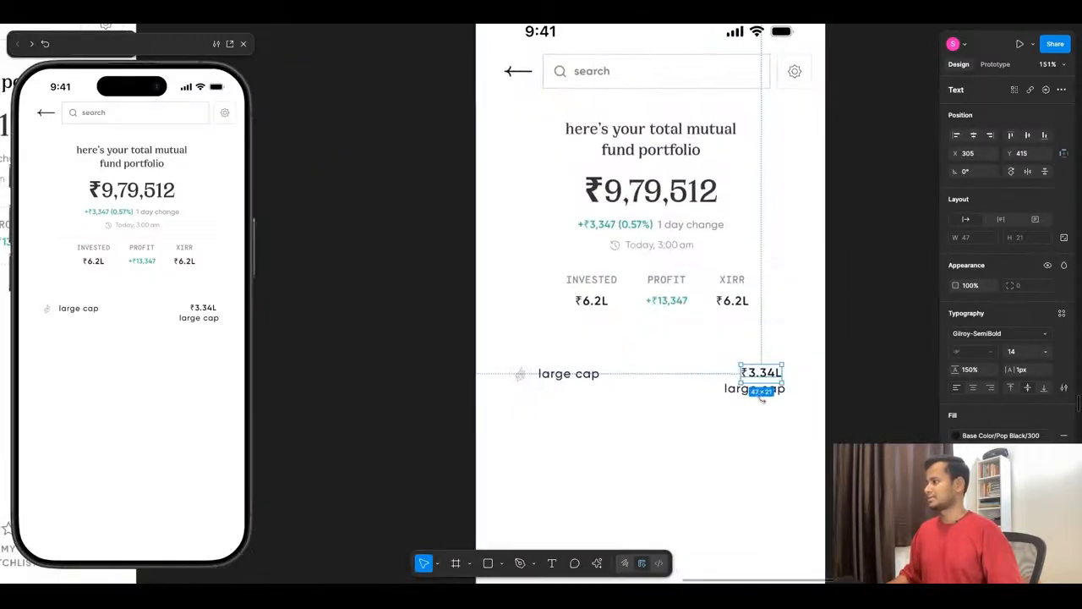
- Replace the large cap text below the ₹3.34L amount with 43.4%
{"action": "scroll", "coordinate": [761, 397], "scroll_direction": "up", "scroll_amount": 3}
{"action": "double_click", "coordinate": [764, 392]}
{"action": "type", "text": "4"}
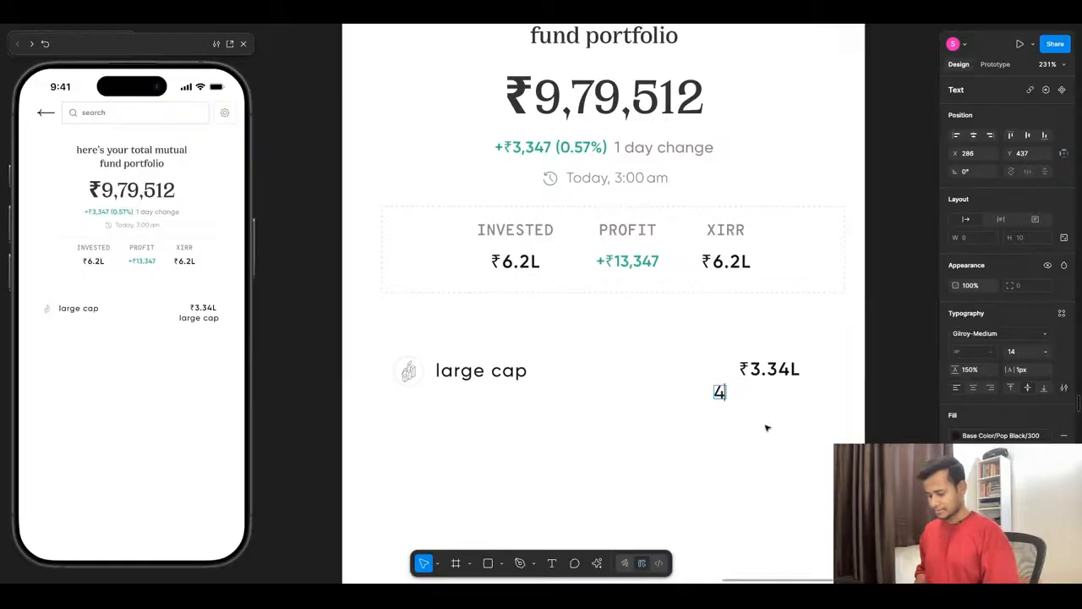
{"action": "type", "text": "3.4"}
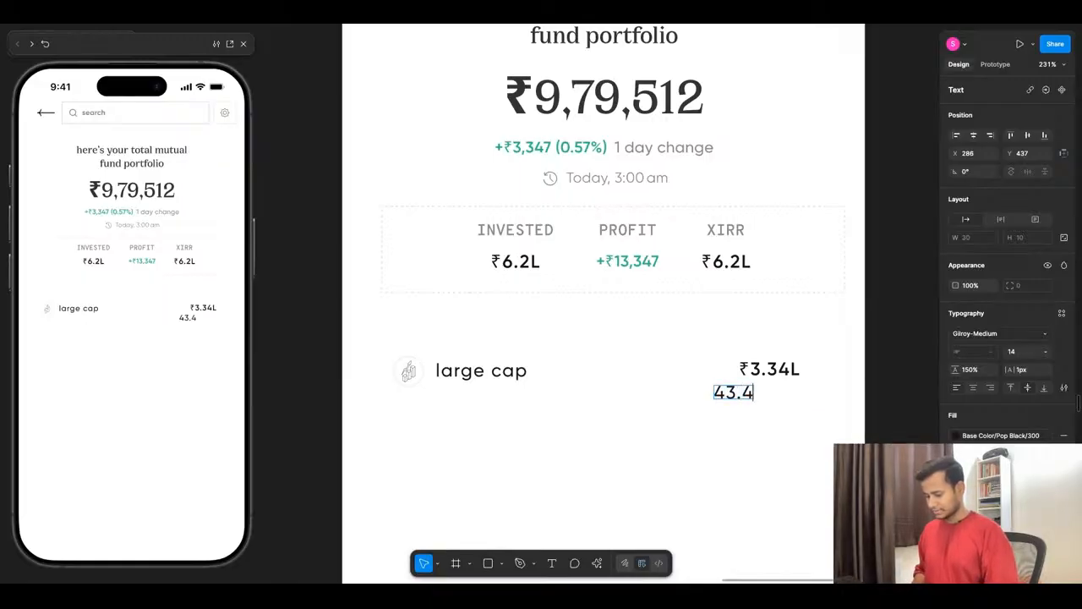
{"action": "type", "text": "%"}
{"action": "key", "text": "Escape"}
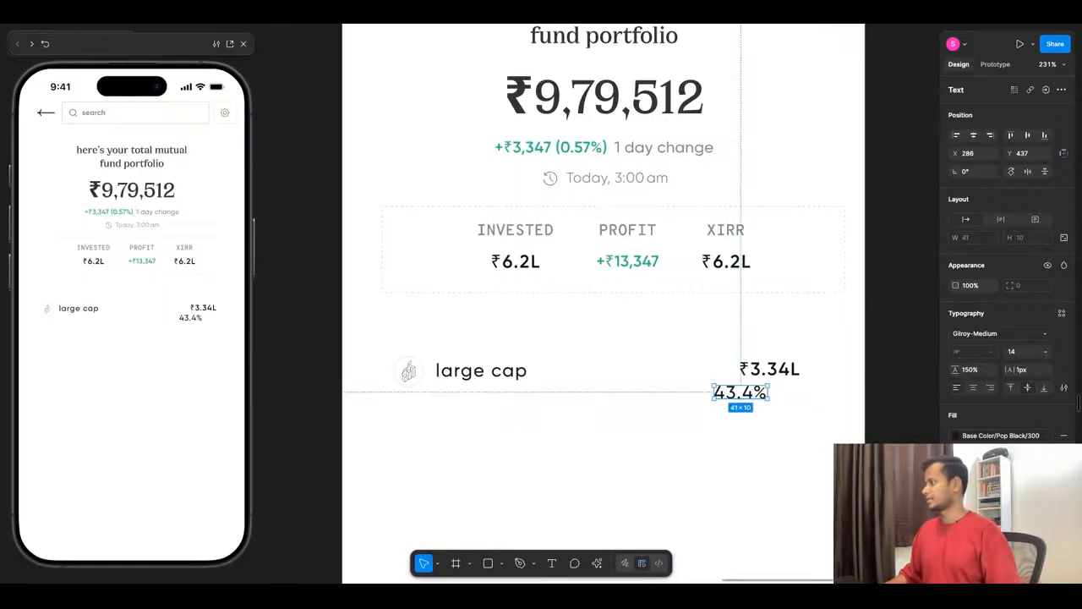
- Move the 43.4% text to X 311, Y 442 so it sits under the right end of the ₹3.34L amount
{"action": "scroll", "coordinate": [669, 420], "scroll_direction": "down", "scroll_amount": 3}
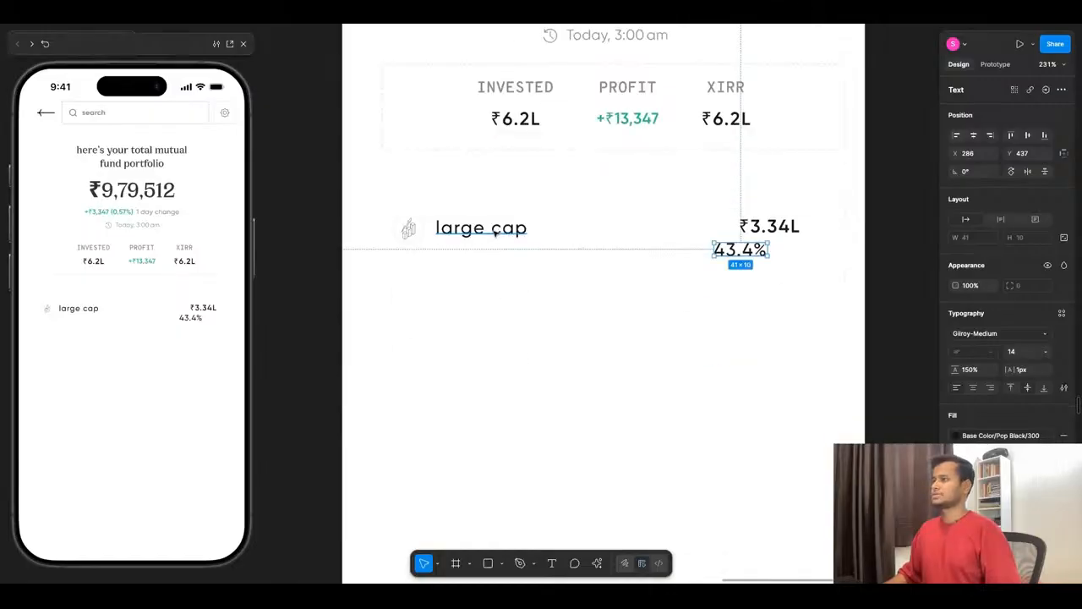
{"action": "left_click", "coordinate": [497, 228]}
{"action": "left_click", "coordinate": [798, 229]}
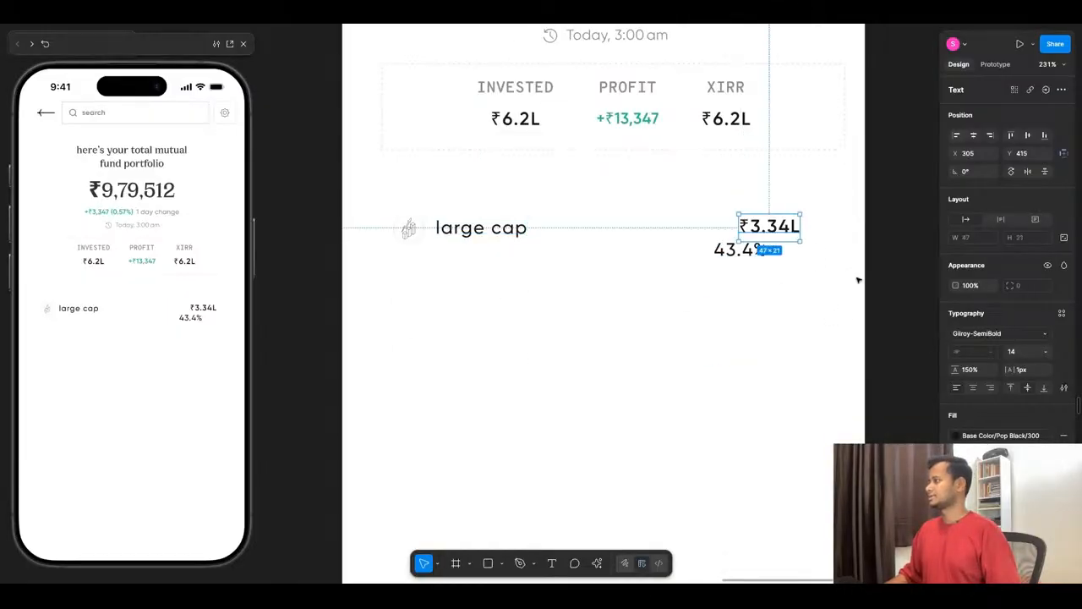
{"action": "left_click", "coordinate": [750, 249]}
{"action": "key", "text": "alt+d"}
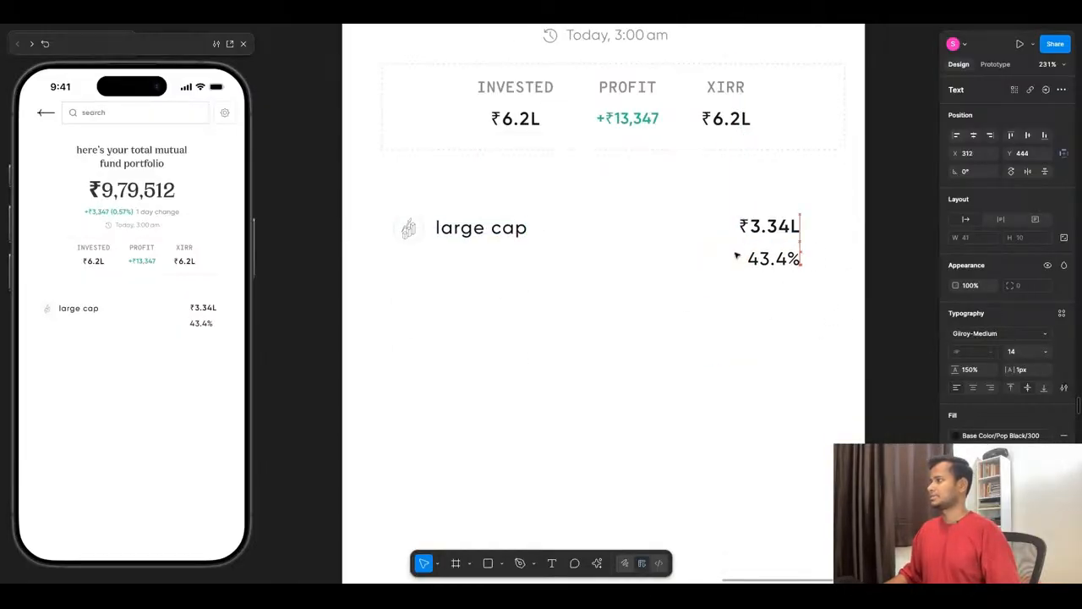
{"action": "left_click", "coordinate": [518, 231]}
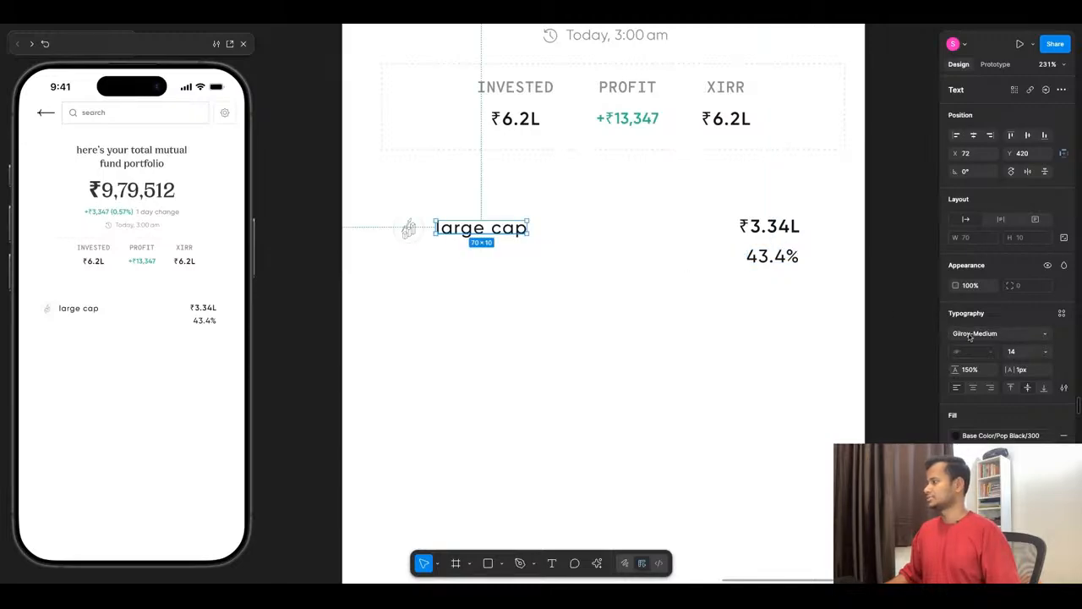
{"action": "left_click", "coordinate": [799, 228]}
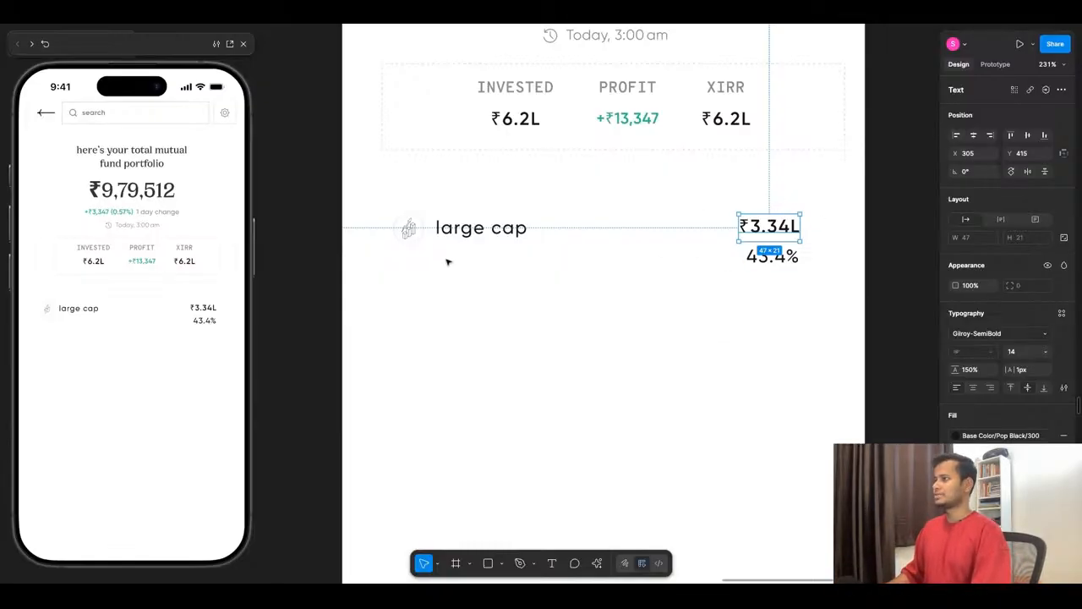
- Reduce the 43.4% text to font size 12 and shift it to X 314, Y 444 below the amount
{"action": "left_click", "coordinate": [778, 257]}
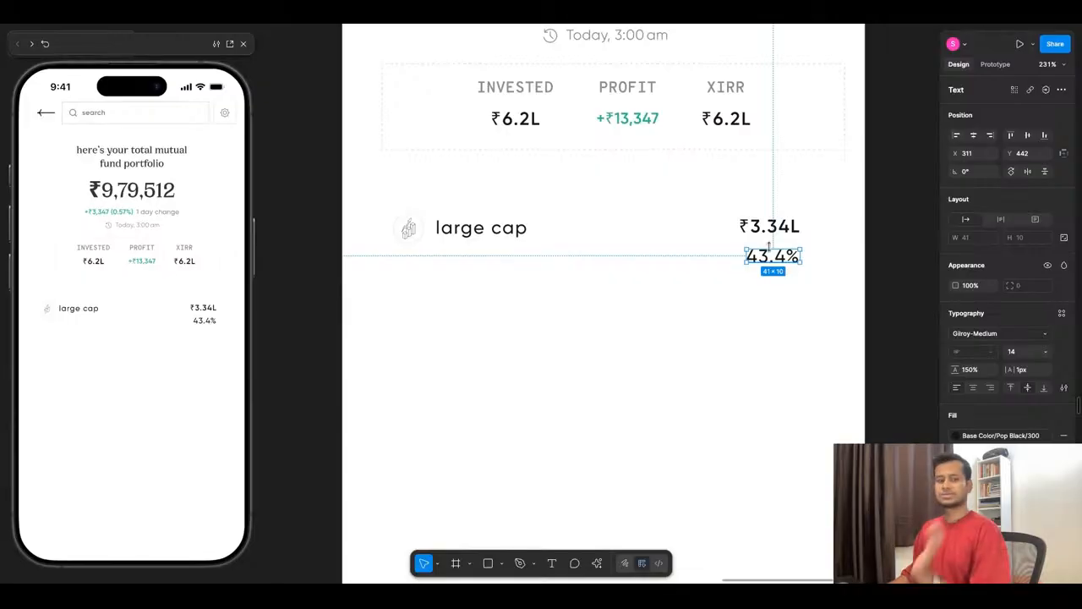
{"action": "left_click", "coordinate": [1046, 352]}
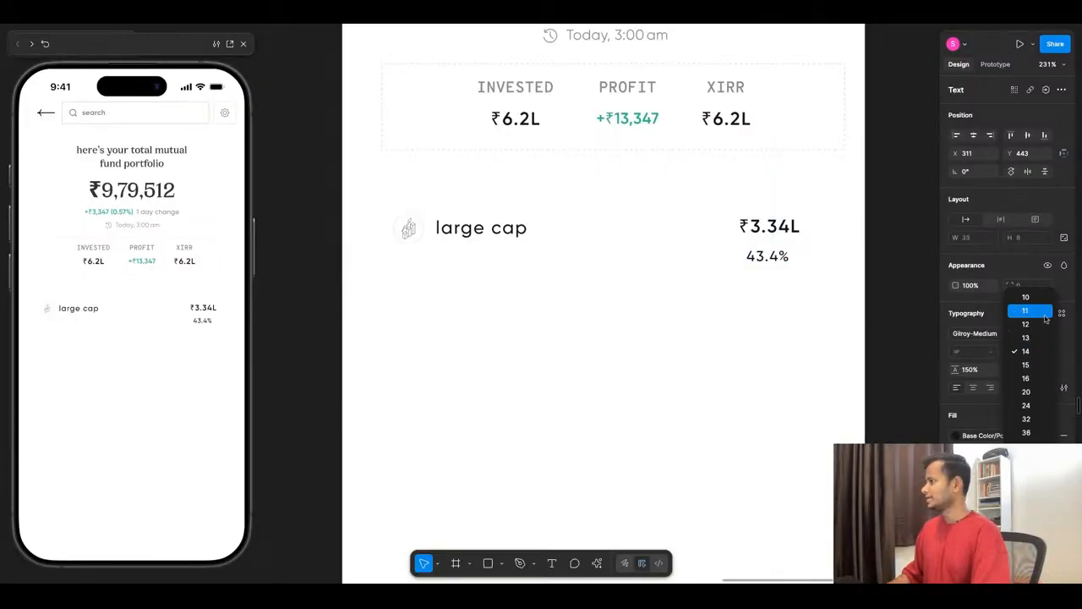
{"action": "left_click", "coordinate": [1045, 324]}
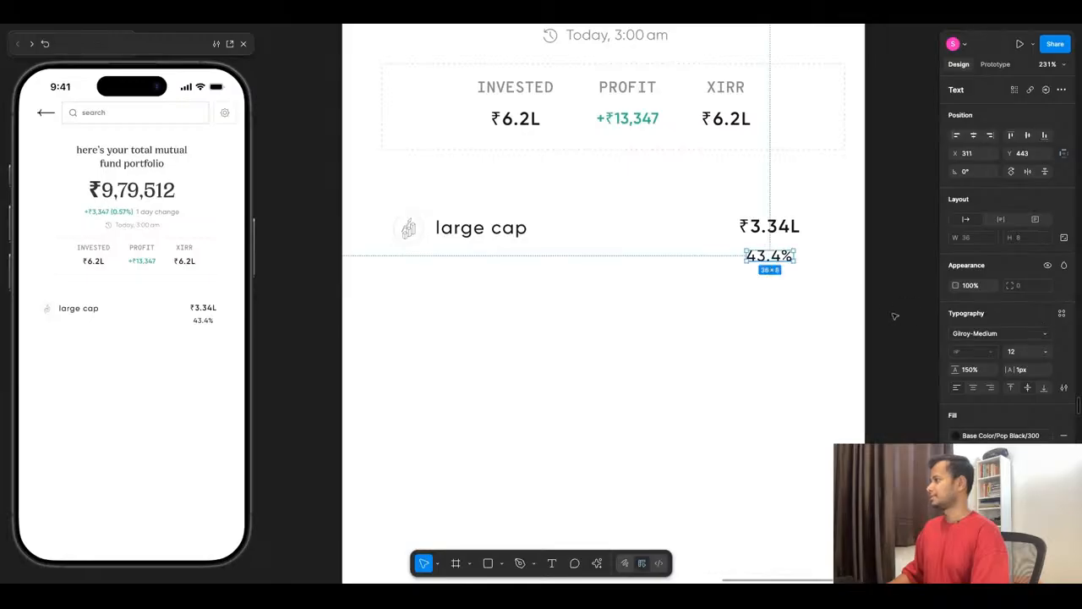
{"action": "left_click_drag", "start_coordinate": [783, 257], "coordinate": [787, 259]}
- Apply the Base Color/Pop Black/100 fill to the 43.4% text and raise it to Y 441
{"action": "left_click", "coordinate": [1018, 437]}
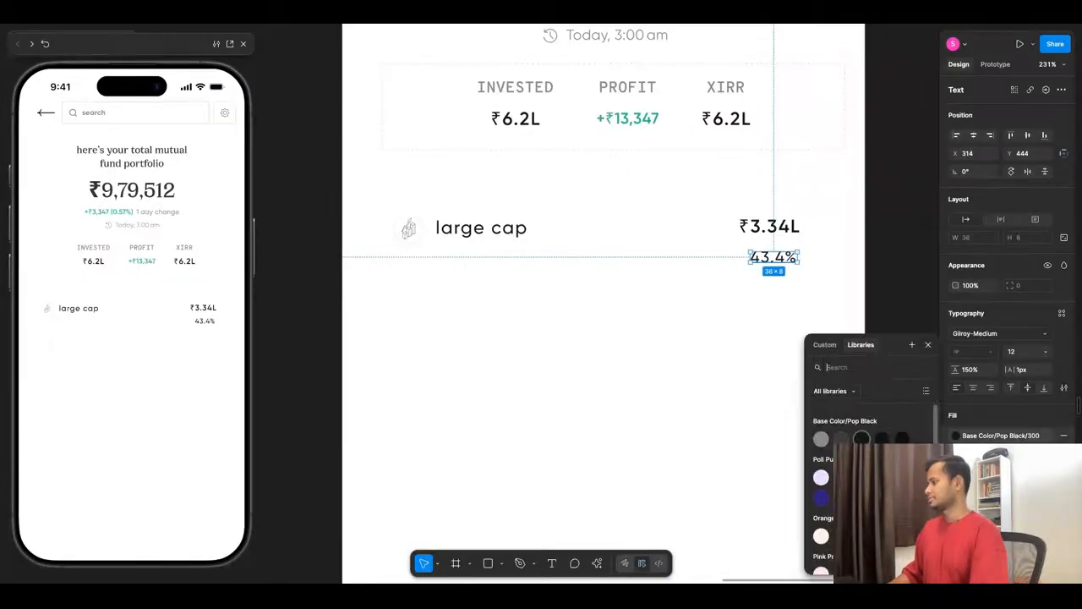
{"action": "left_click", "coordinate": [820, 439]}
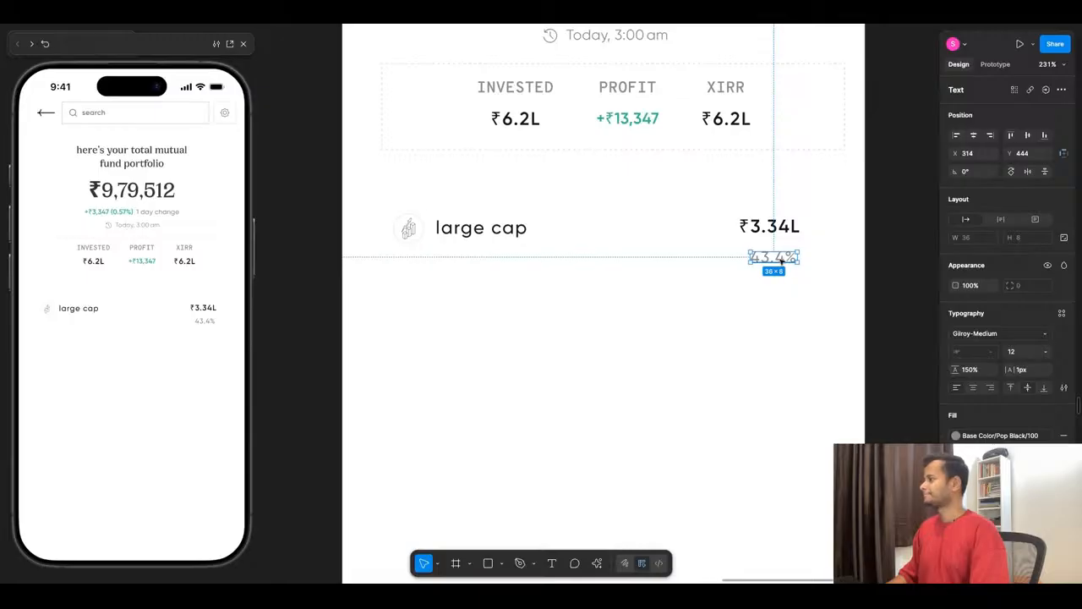
{"action": "left_click_drag", "start_coordinate": [782, 262], "coordinate": [781, 258]}
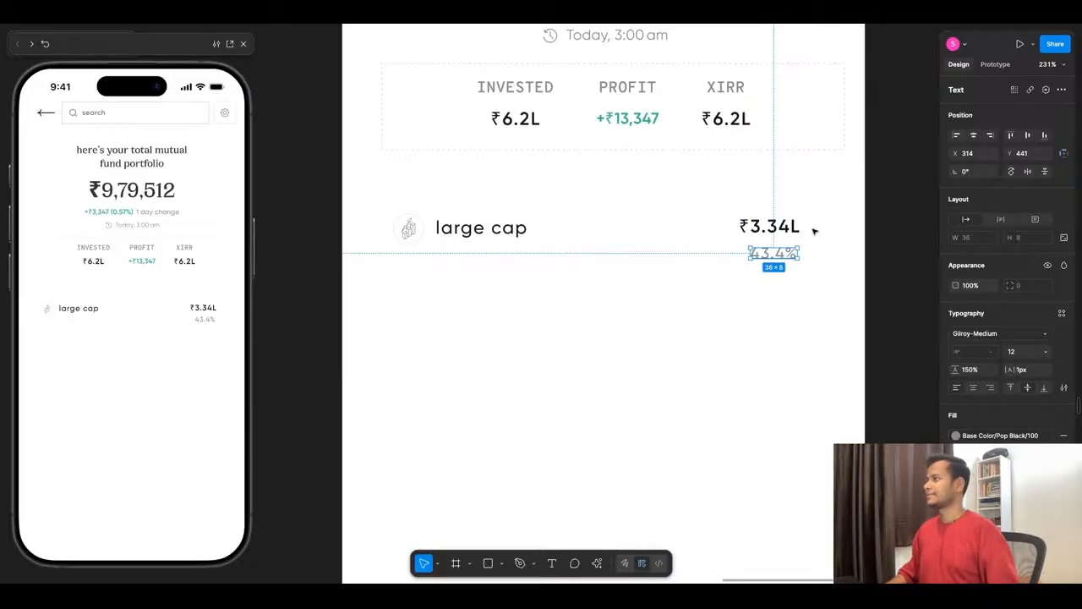
- Combine the ₹3.34L amount and the 43.4% text into a right-aligned vertical auto layout
{"action": "left_click", "coordinate": [780, 231], "text": "shift"}
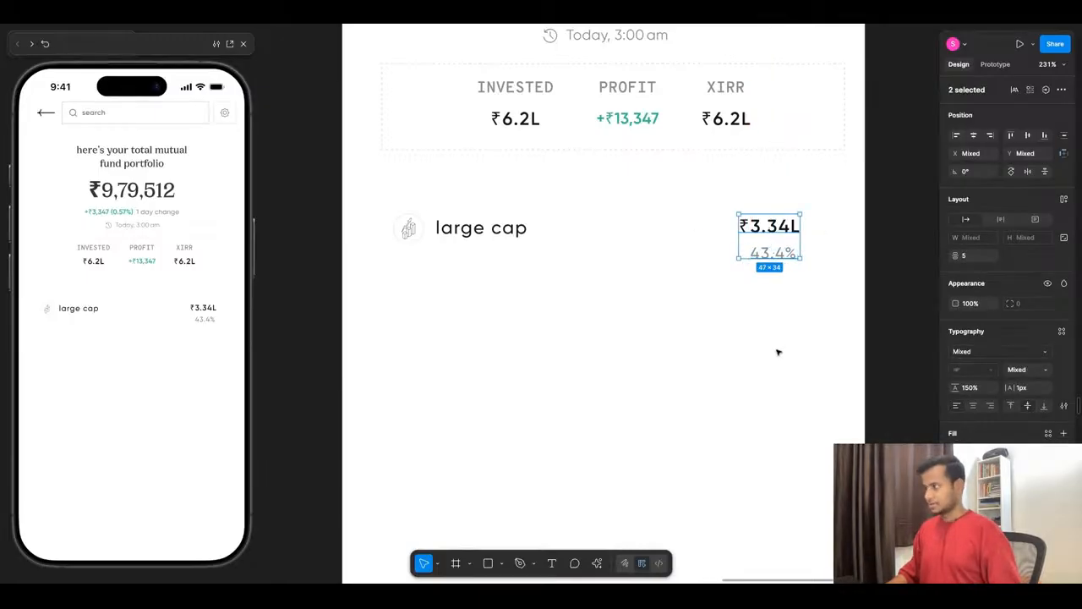
{"action": "key", "text": "shift+a"}
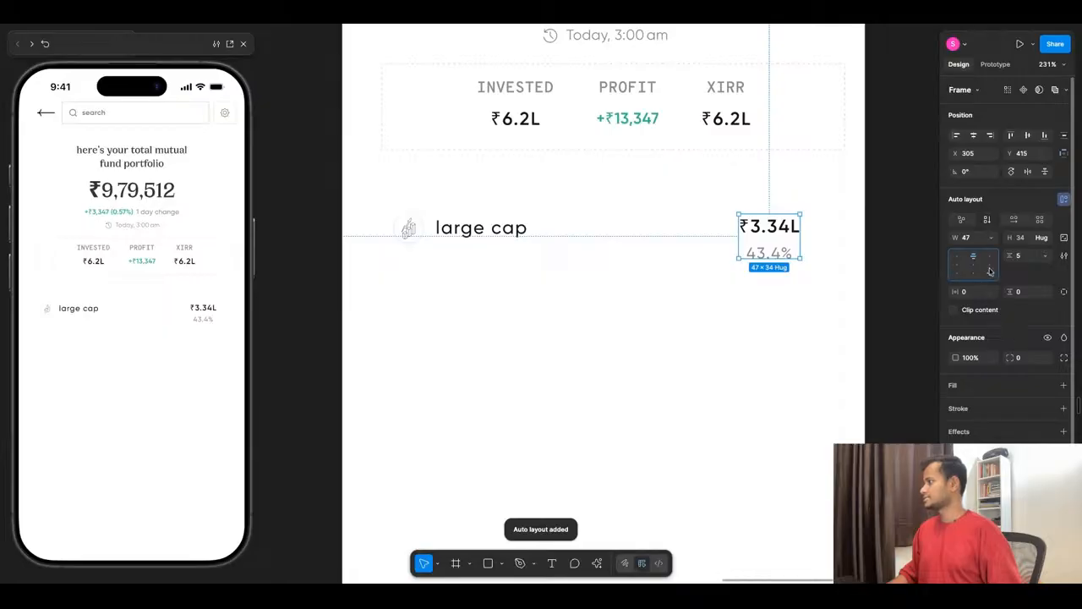
{"action": "left_click", "coordinate": [749, 287]}
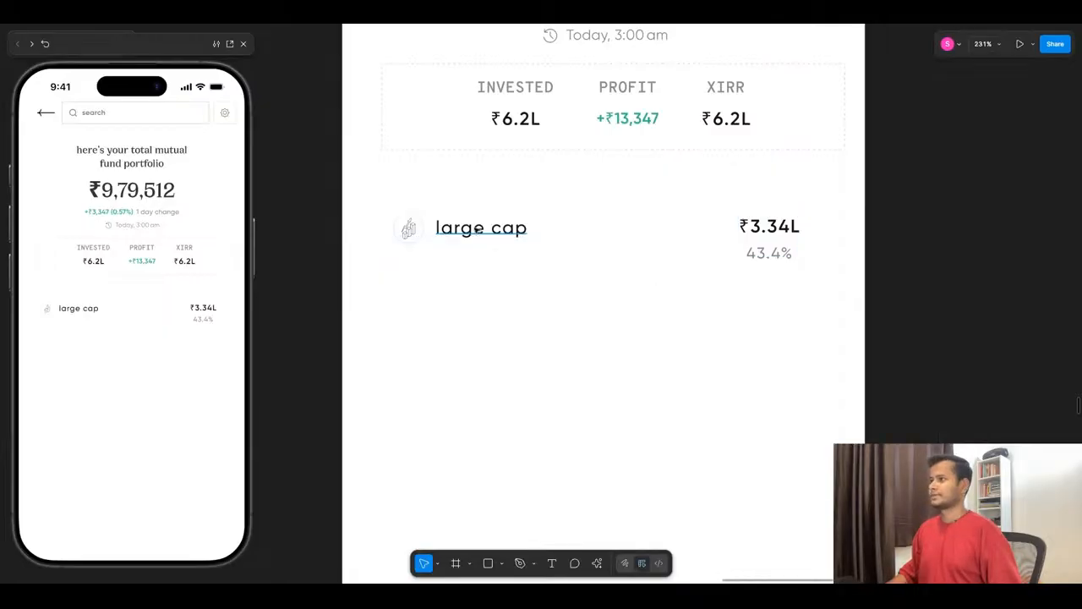
- Combine the large cap icon and its label into a horizontal auto layout
{"action": "left_click", "coordinate": [440, 233]}
{"action": "left_click", "coordinate": [426, 235], "text": "shift"}
{"action": "key", "text": "shift+a"}
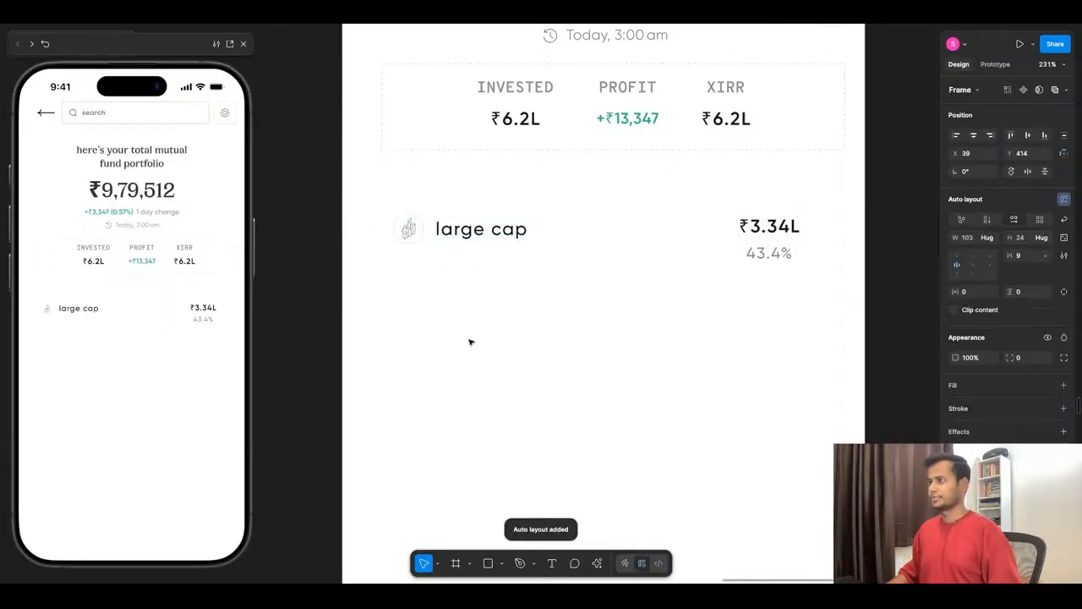
- Copy the 16 × 16 chevron icon from the existing screen's large cap row and place it beside the ₹3.34L amount at X 387, Y 421
{"action": "left_click", "coordinate": [765, 241]}
{"action": "scroll", "coordinate": [718, 272], "scroll_direction": "down", "scroll_amount": 5}
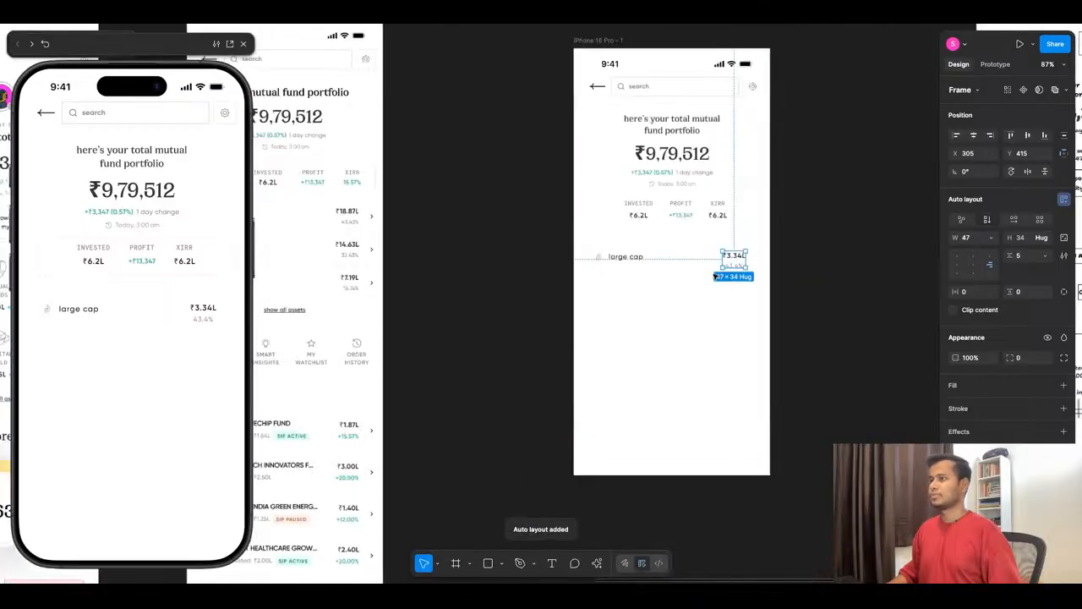
{"action": "scroll", "coordinate": [384, 230], "scroll_direction": "up", "scroll_amount": 5}
{"action": "left_click", "coordinate": [358, 205]}
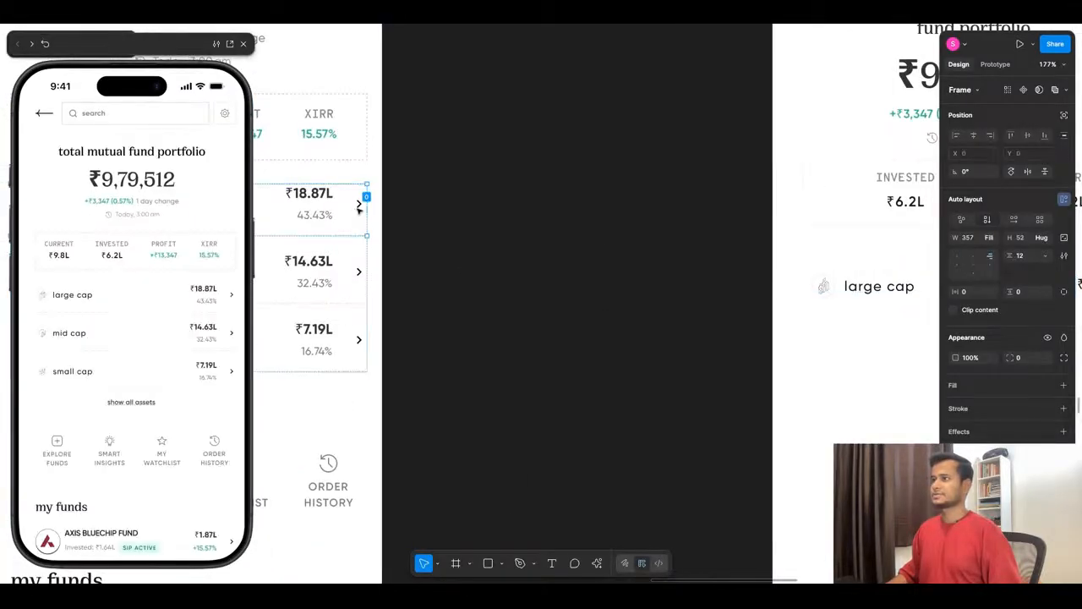
{"action": "left_click", "coordinate": [358, 205]}
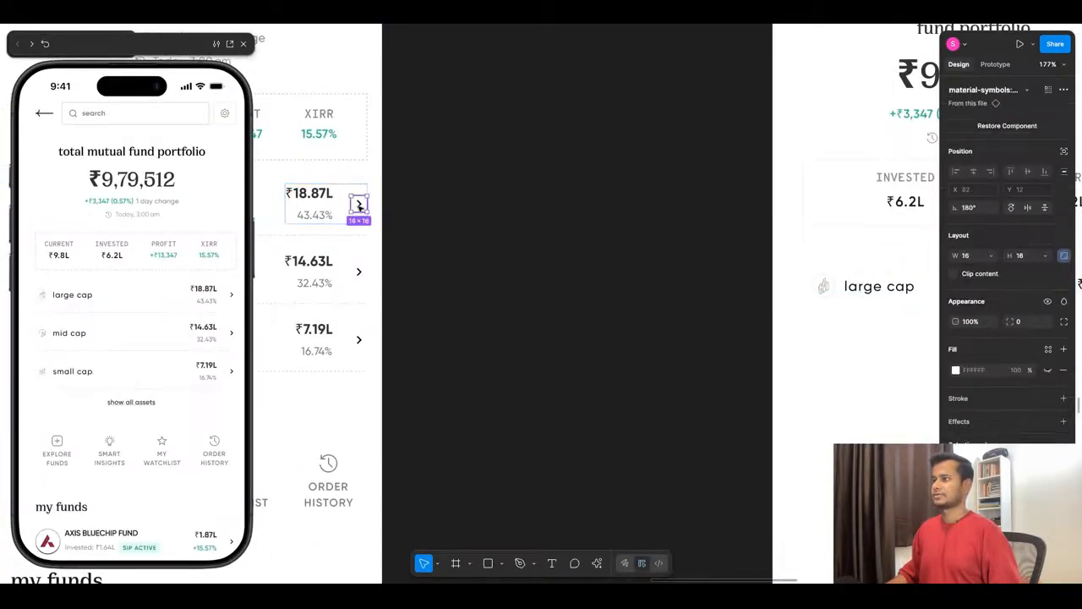
{"action": "left_click_drag", "start_coordinate": [359, 205], "coordinate": [775, 292]}
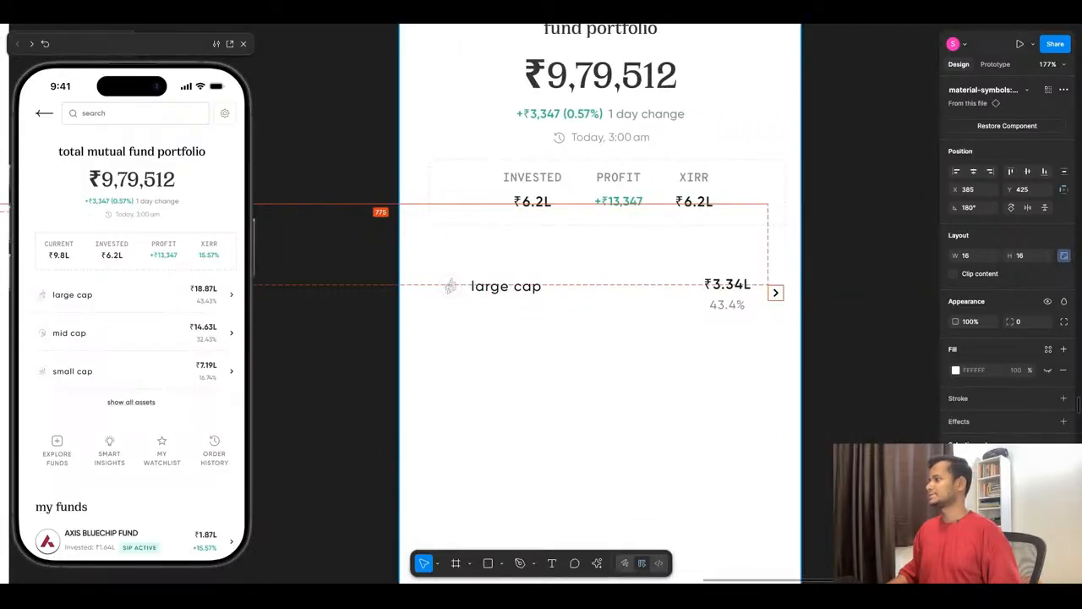
{"action": "left_click", "coordinate": [773, 323]}
{"action": "left_click", "coordinate": [749, 293]}
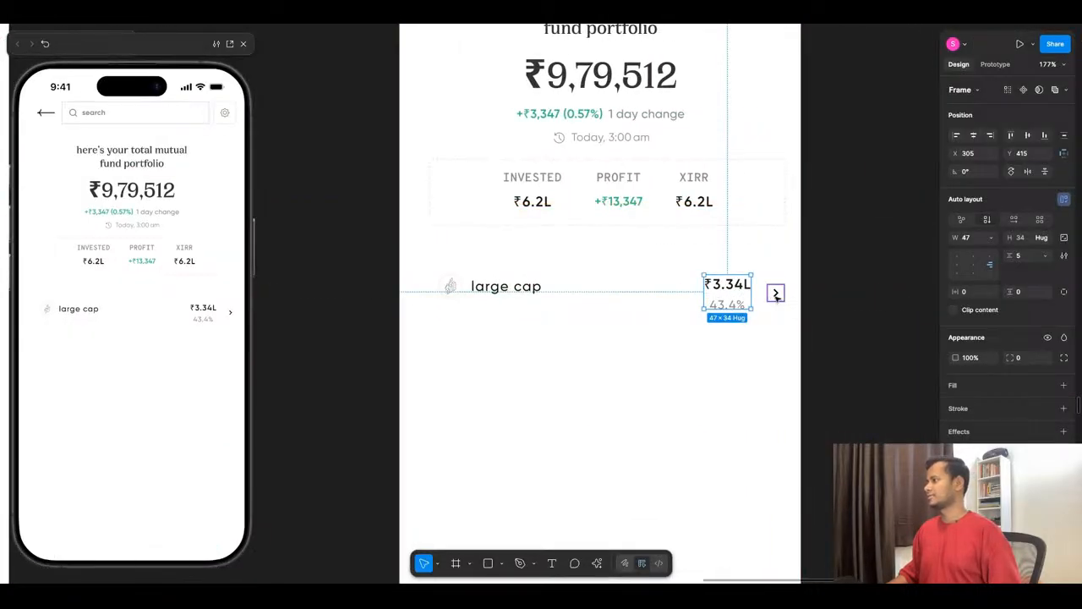
{"action": "left_click_drag", "start_coordinate": [776, 296], "coordinate": [777, 289]}
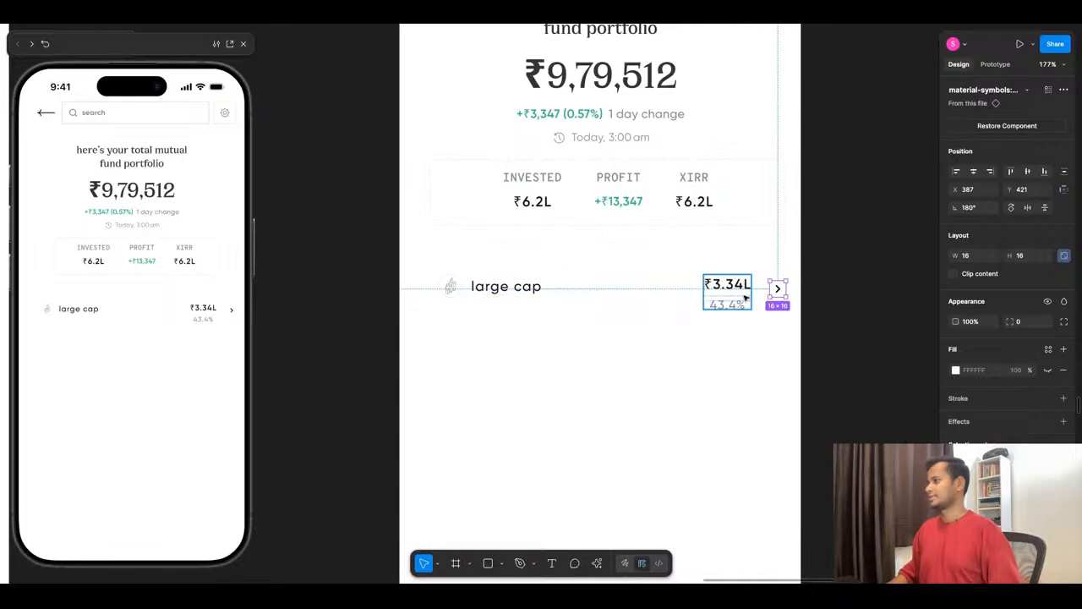
- Combine the amount stack and the chevron into a horizontal auto layout with a gap of 16
{"action": "left_click", "coordinate": [745, 296], "text": "shift"}
{"action": "key", "text": "shift+a"}
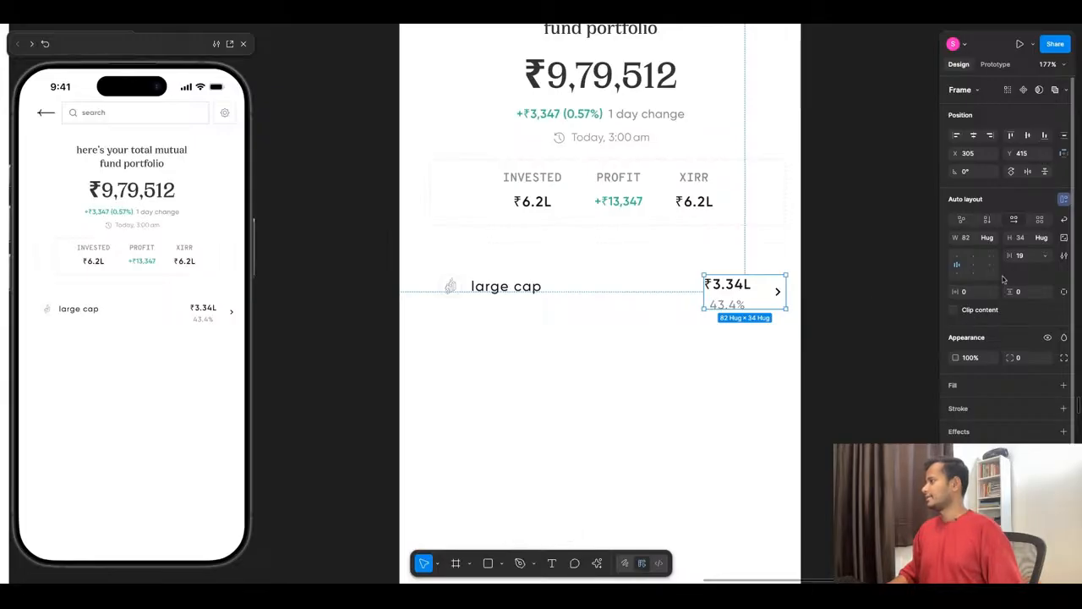
{"action": "left_click", "coordinate": [1028, 258]}
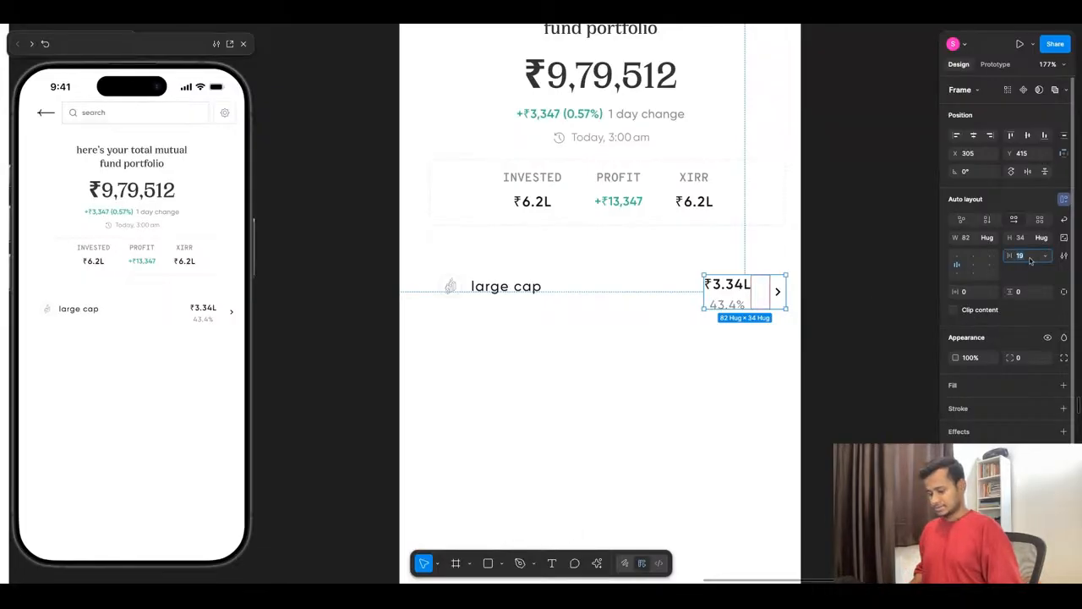
{"action": "type", "text": "16"}
{"action": "key", "text": "Return"}
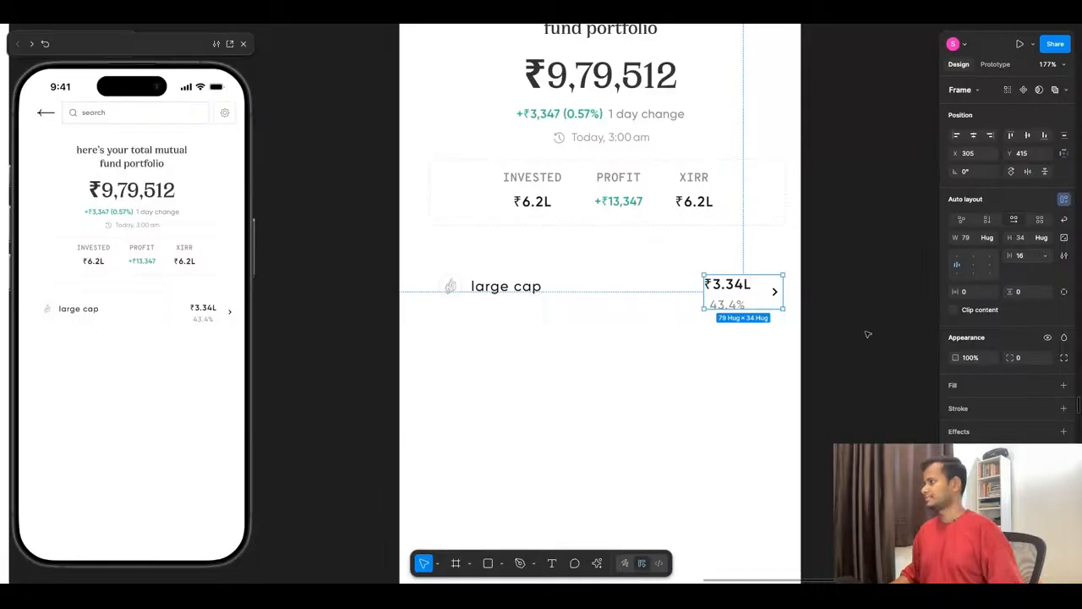
- Right-align the contents of the amount-and-chevron group and align the group with the right edge of the stats box
{"action": "left_click", "coordinate": [994, 266]}
{"action": "left_click", "coordinate": [775, 354]}
{"action": "left_click", "coordinate": [775, 301]}
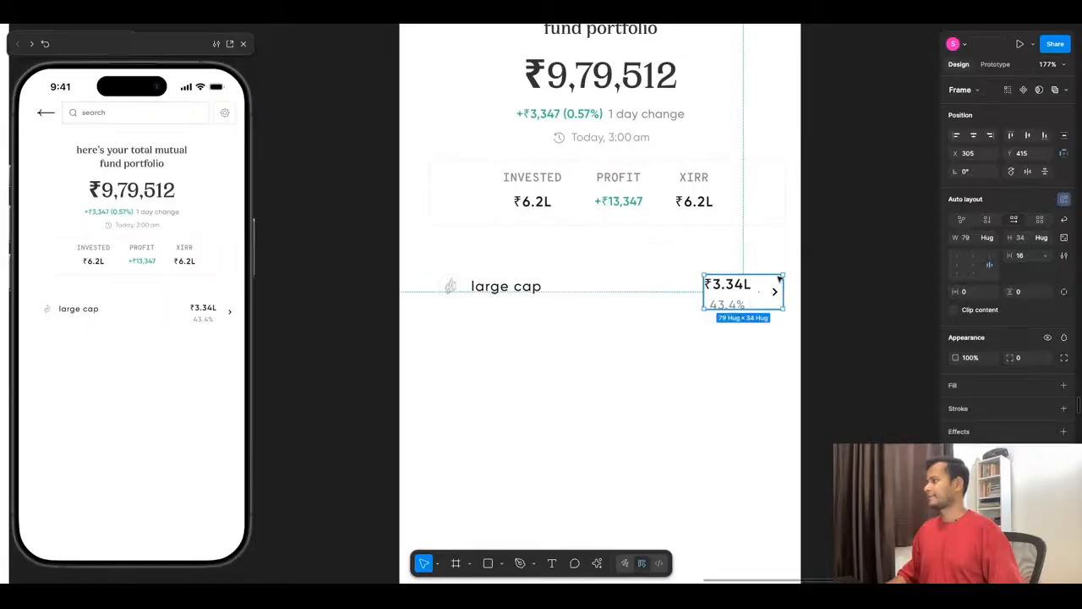
{"action": "left_click", "coordinate": [782, 203], "text": "shift"}
{"action": "left_click", "coordinate": [990, 136]}
{"action": "left_click", "coordinate": [732, 367]}
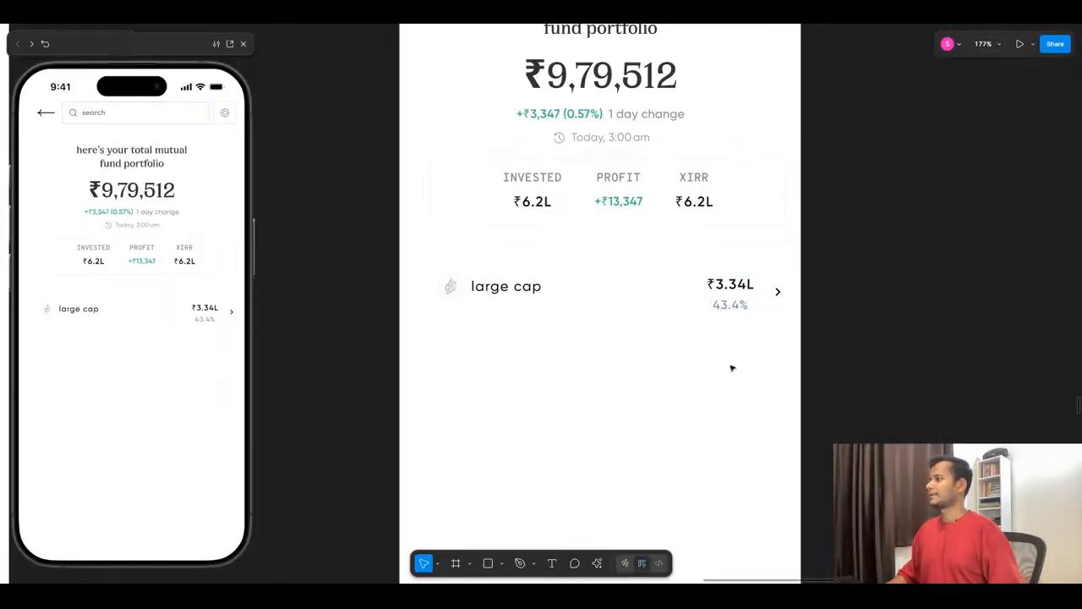
- Combine the label and amount groups into one auto layout row and extend its left edge to X 30, making it 357 wide
{"action": "left_click", "coordinate": [516, 295]}
{"action": "left_click", "coordinate": [736, 298], "text": "shift"}
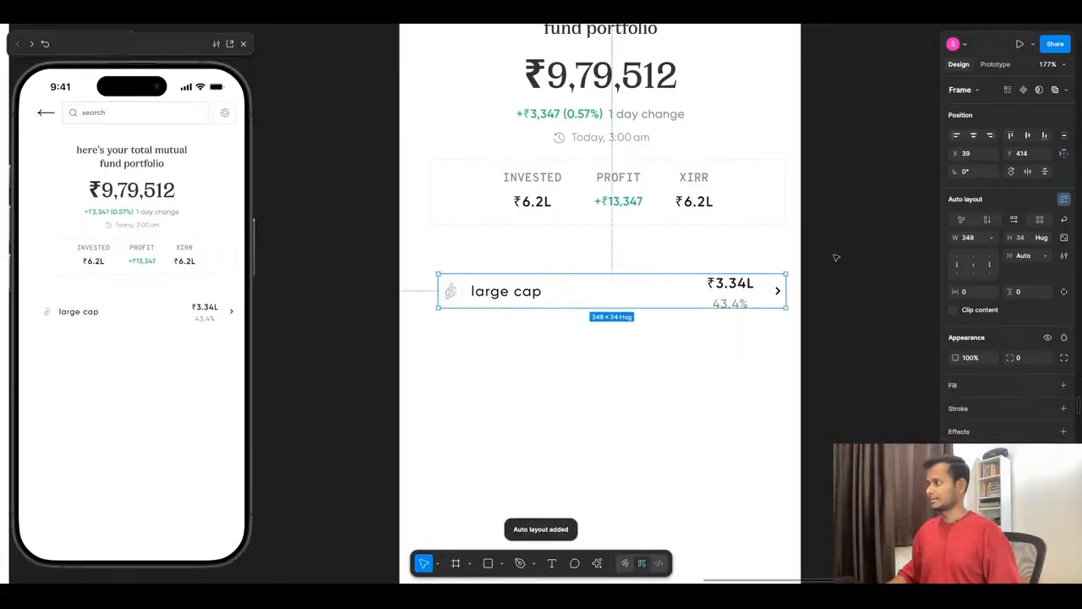
{"action": "left_click_drag", "start_coordinate": [436, 296], "coordinate": [428, 296]}
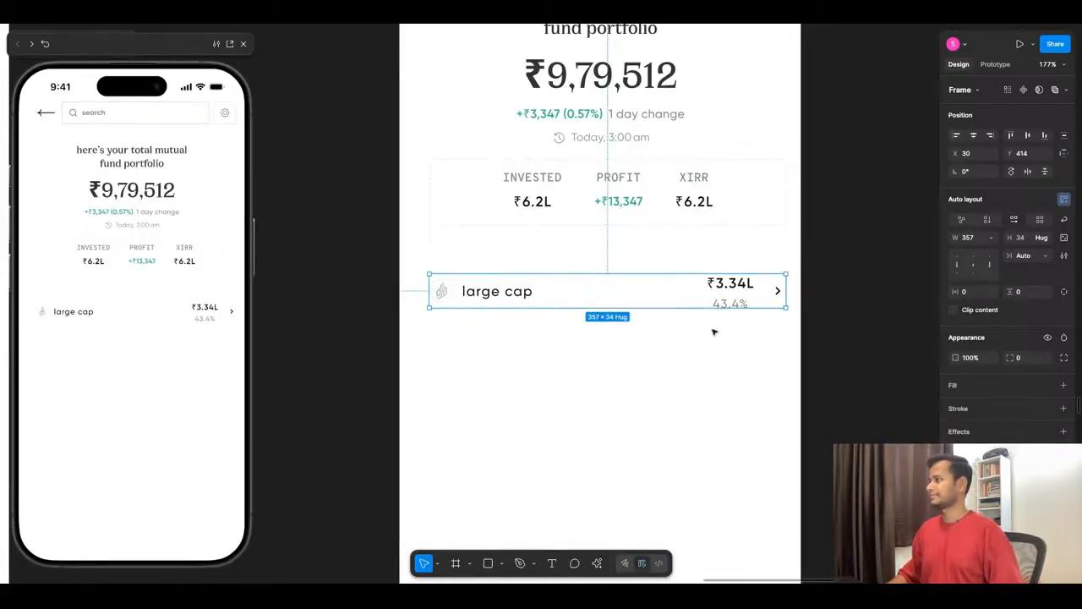
{"action": "left_click", "coordinate": [657, 331]}
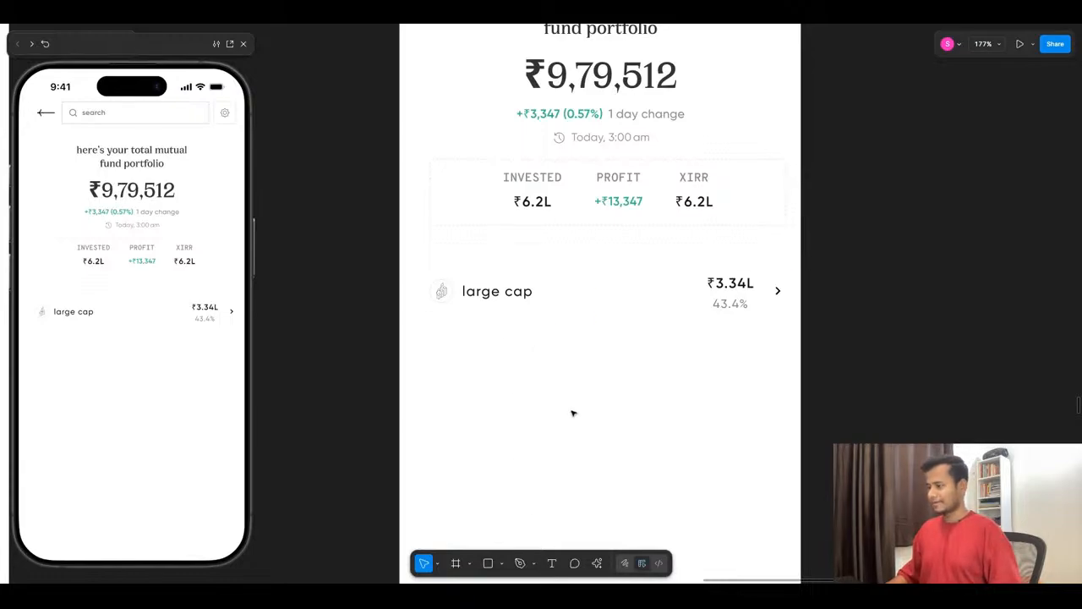
- Draw a horizontal divider line about 354 wide below the large cap row and apply the stats box's dashed stroke properties to it
{"action": "key", "text": "l"}
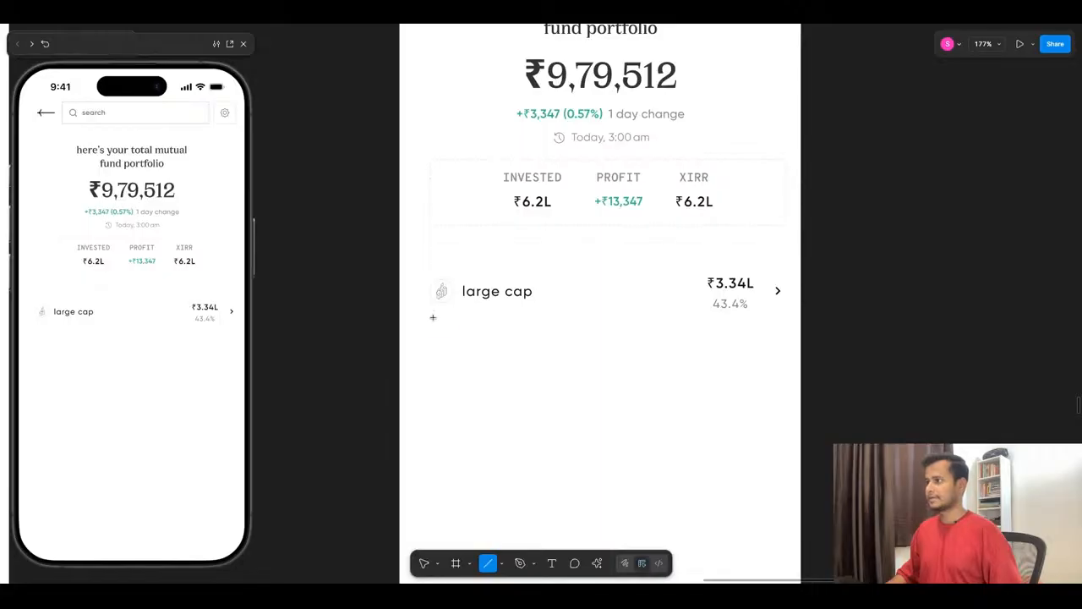
{"action": "left_click_drag", "start_coordinate": [432, 314], "coordinate": [786, 317]}
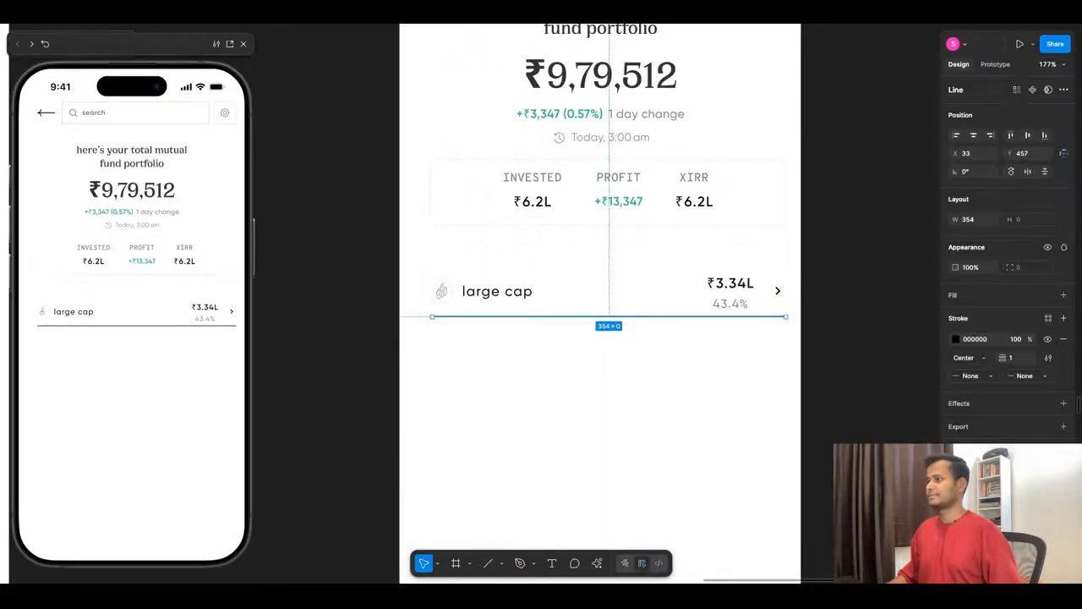
{"action": "left_click", "coordinate": [446, 225]}
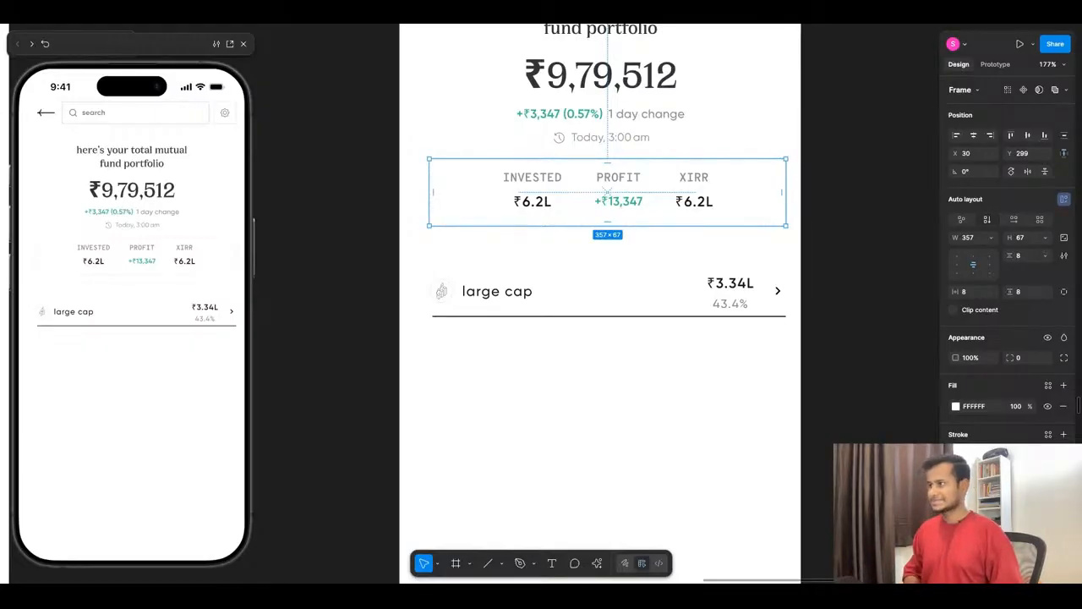
{"action": "left_click", "coordinate": [495, 316]}
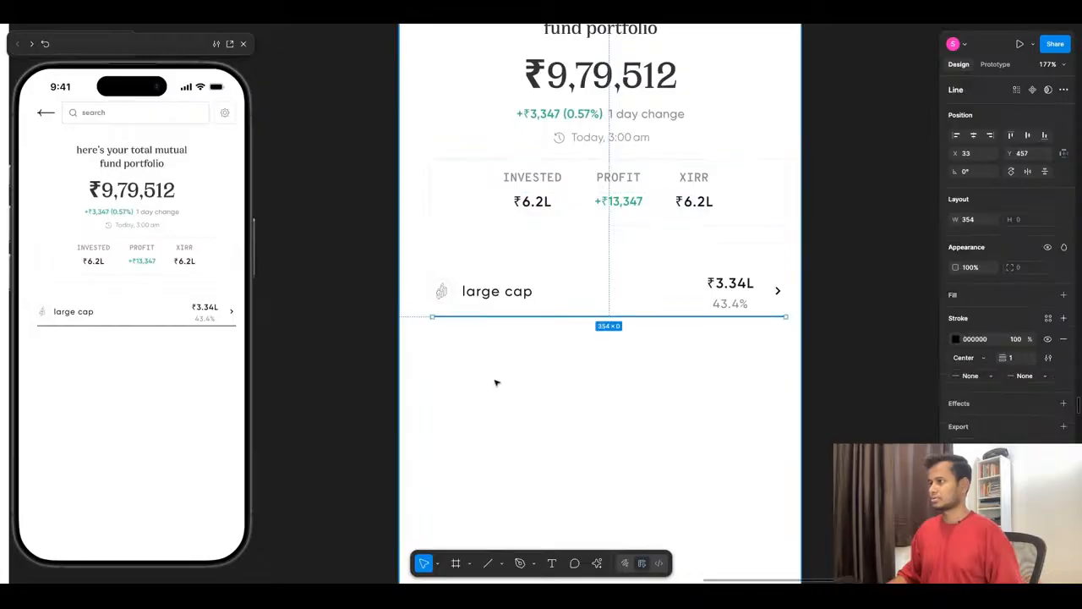
{"action": "key", "text": "alt+super+v"}
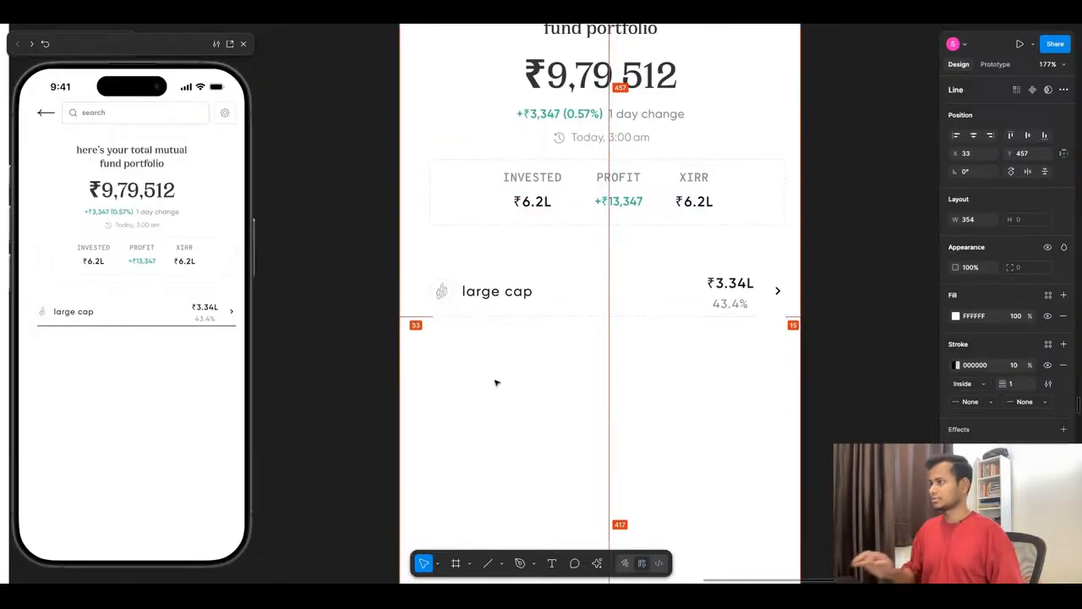
- Try to wrap the large cap row in an additional vertical auto layout with a gap of 16
{"action": "scroll", "coordinate": [728, 357], "scroll_direction": "up", "scroll_amount": 4}
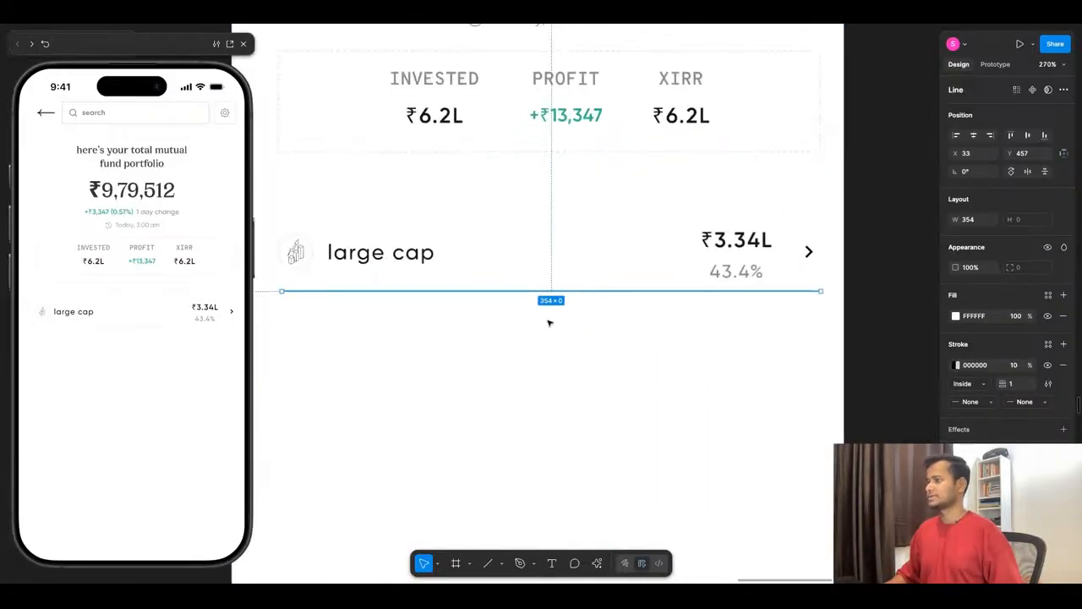
{"action": "mouse_move", "coordinate": [538, 294]}
{"action": "left_mouse_down"}
{"action": "mouse_move", "coordinate": [537, 264]}
{"action": "mouse_move", "coordinate": [538, 293]}
{"action": "left_mouse_up"}
{"action": "left_click", "coordinate": [541, 250]}
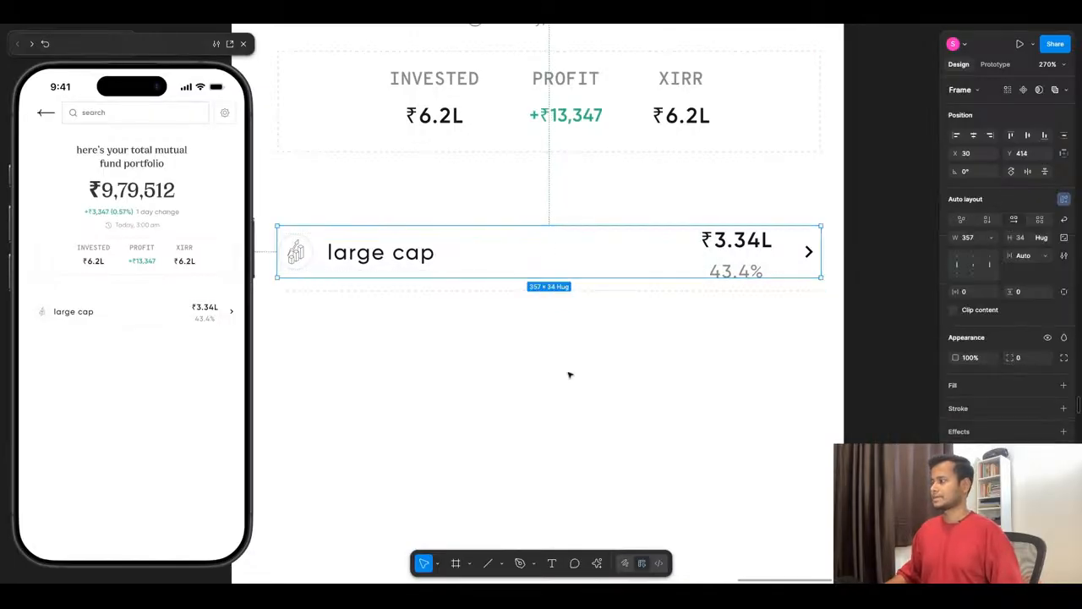
{"action": "key", "text": "shift+a"}
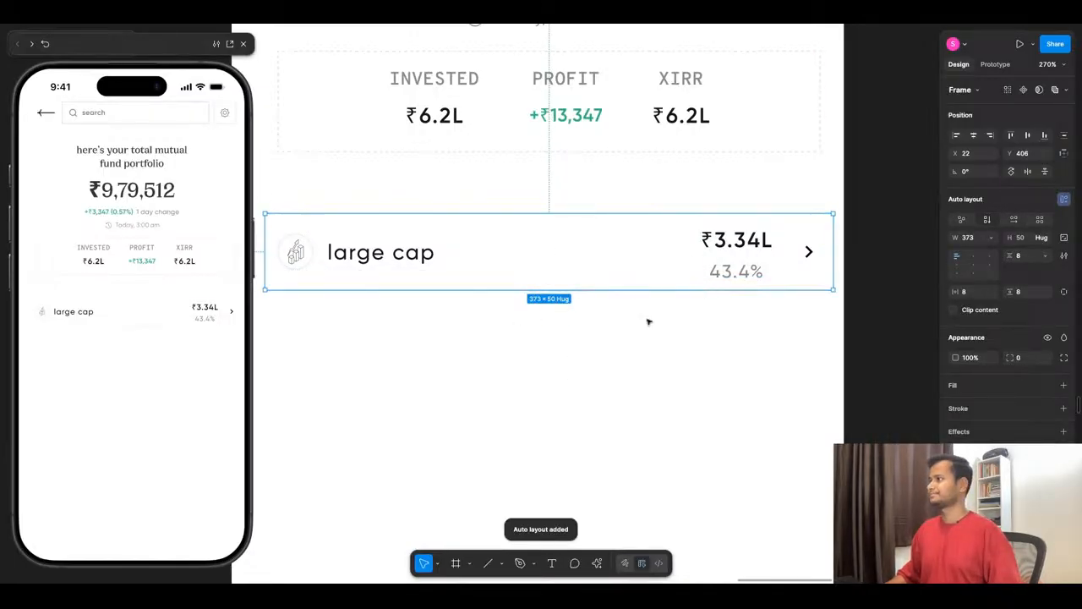
{"action": "left_click", "coordinate": [1020, 255]}
{"action": "type", "text": "16"}
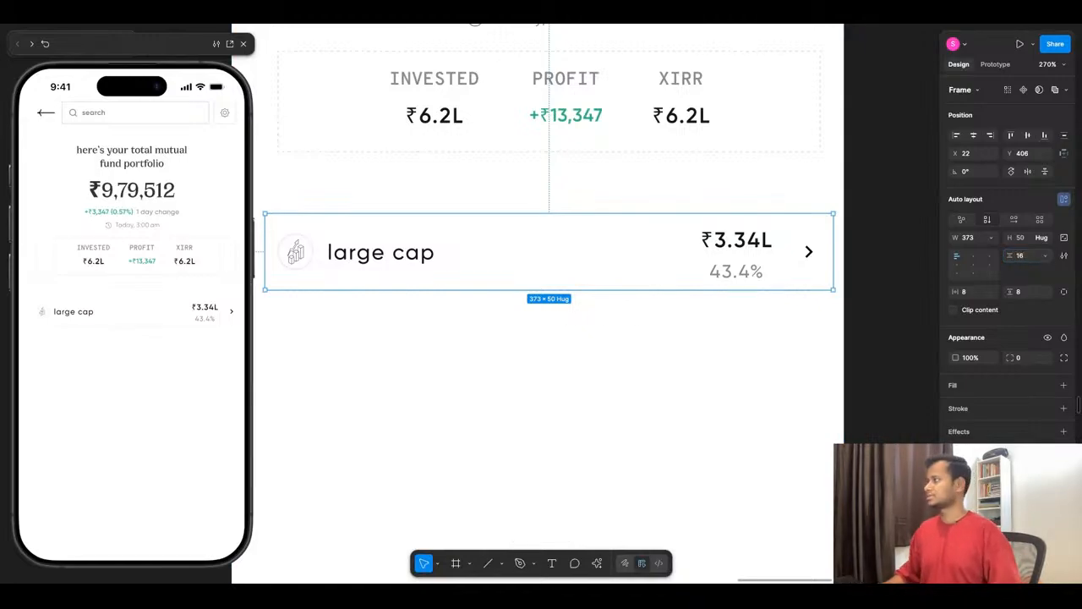
- Try a different vertical padding on the wrapped large cap row, undo it, and check the frame against the divider line
{"action": "double_click", "coordinate": [567, 250]}
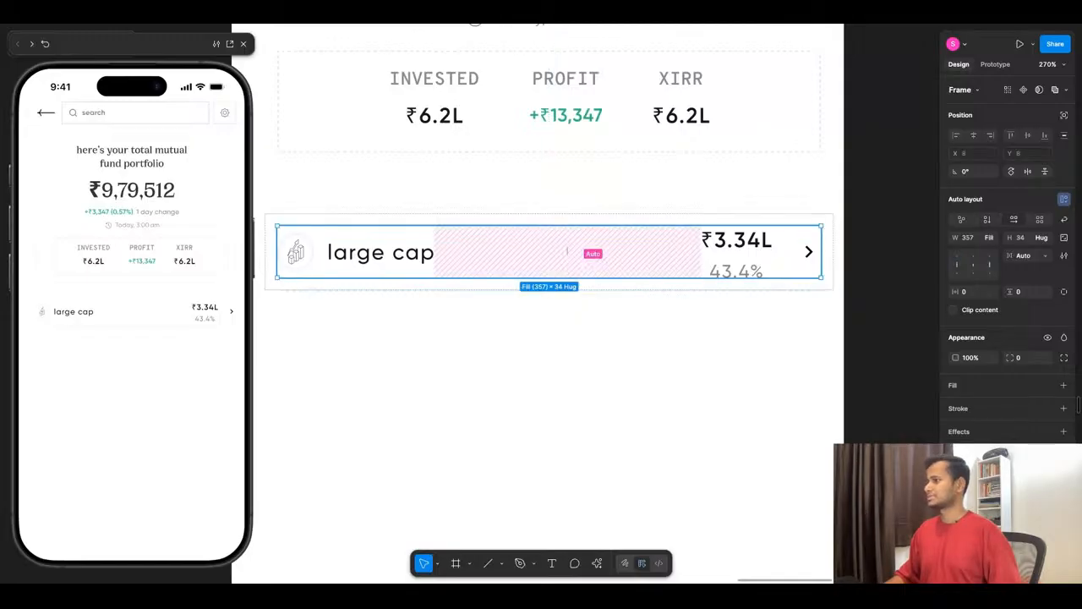
{"action": "left_click", "coordinate": [556, 306]}
{"action": "left_click", "coordinate": [568, 285]}
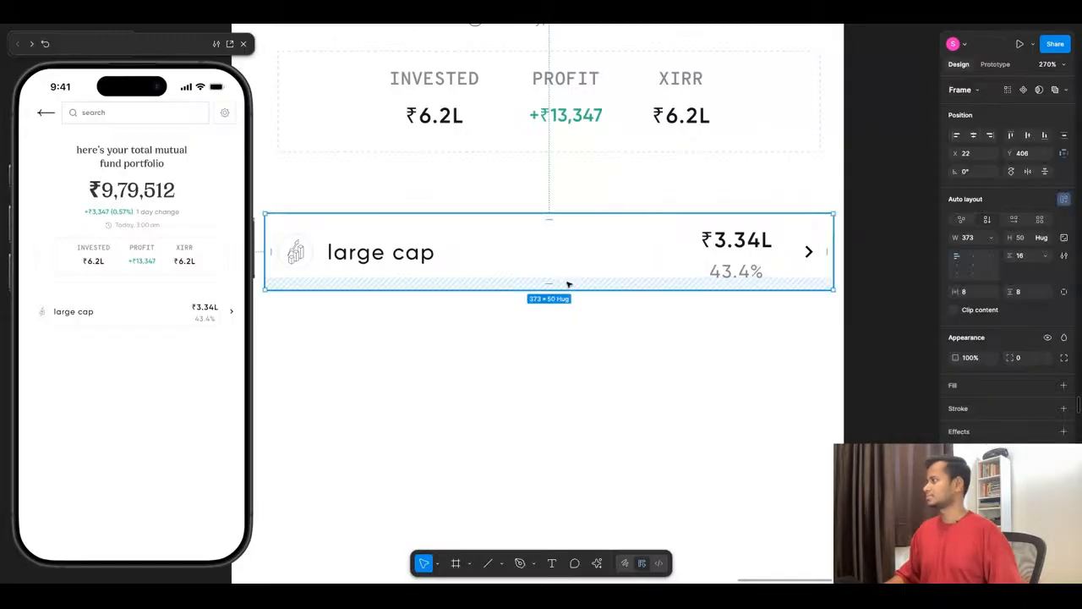
{"action": "left_click_drag", "start_coordinate": [1010, 292], "coordinate": [1015, 293]}
{"action": "key", "text": "super+z"}
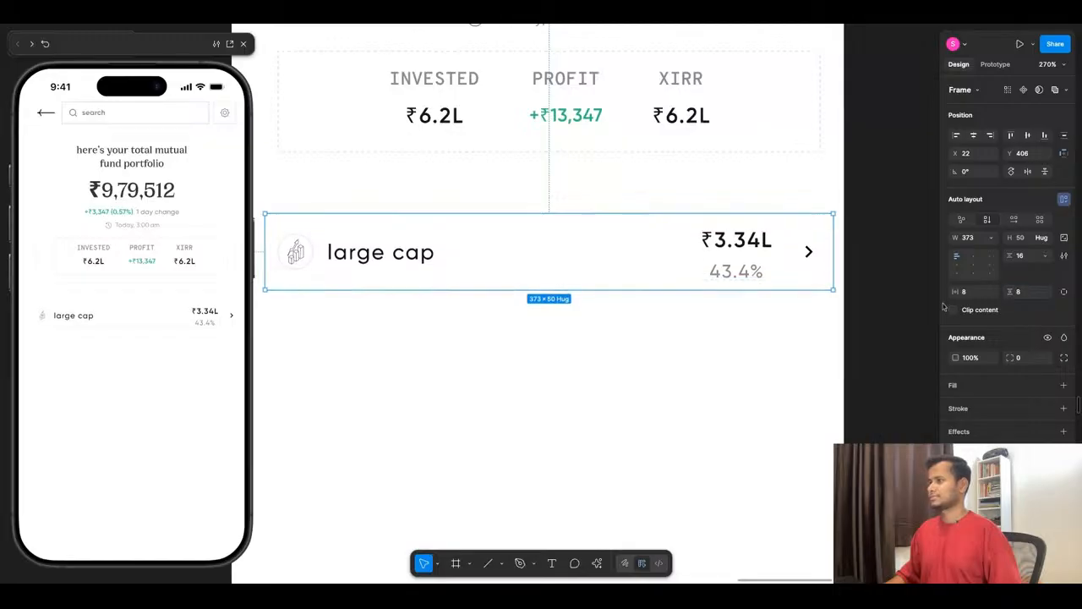
{"action": "left_click", "coordinate": [540, 286]}
{"action": "left_click", "coordinate": [544, 330]}
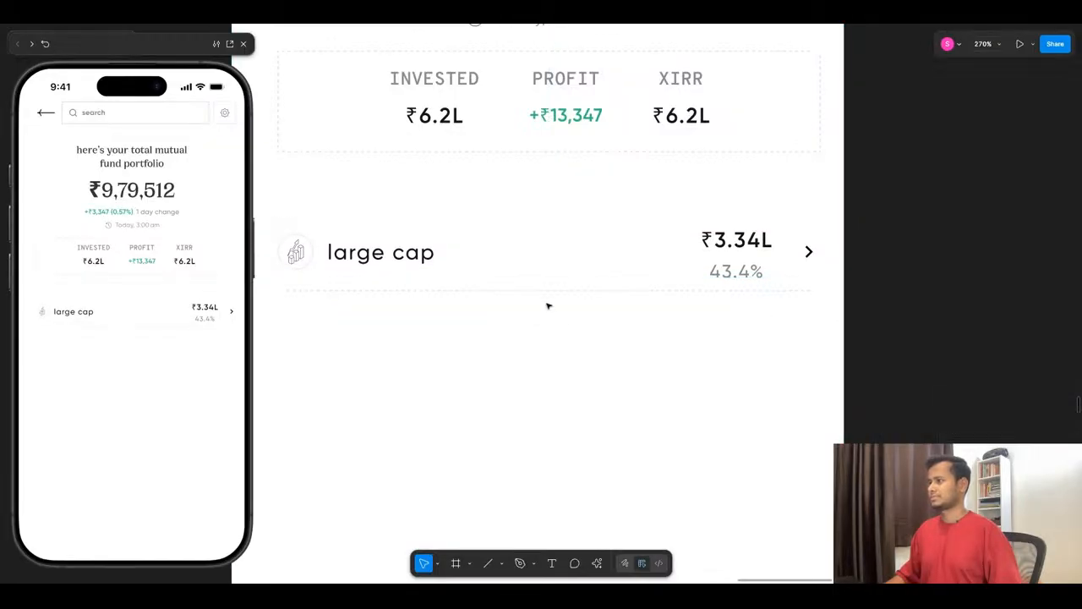
{"action": "left_click", "coordinate": [549, 291]}
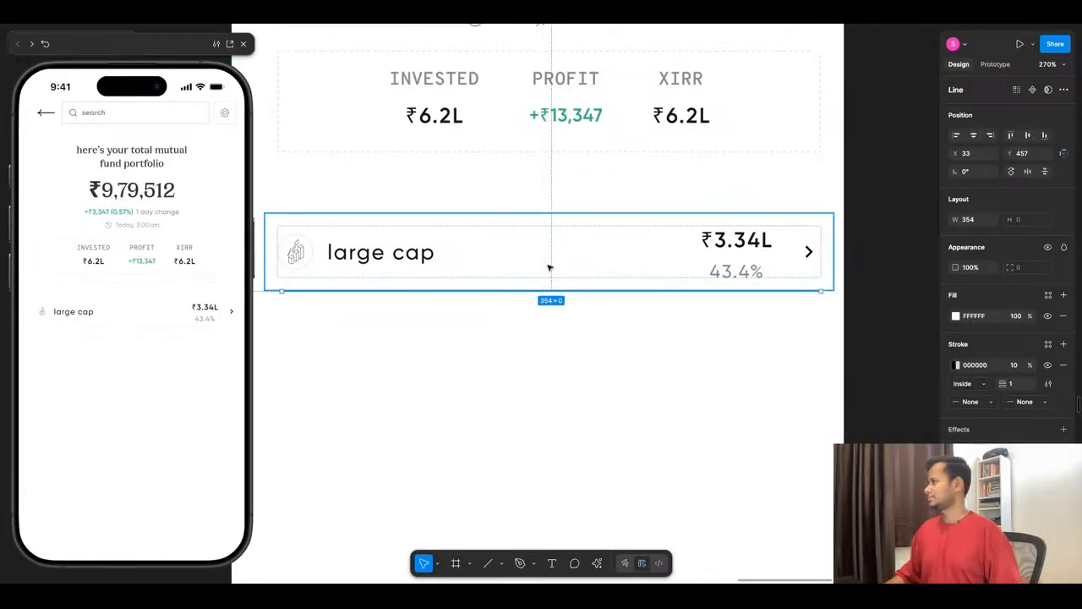
{"action": "left_click", "coordinate": [553, 398]}
{"action": "left_click", "coordinate": [606, 271]}
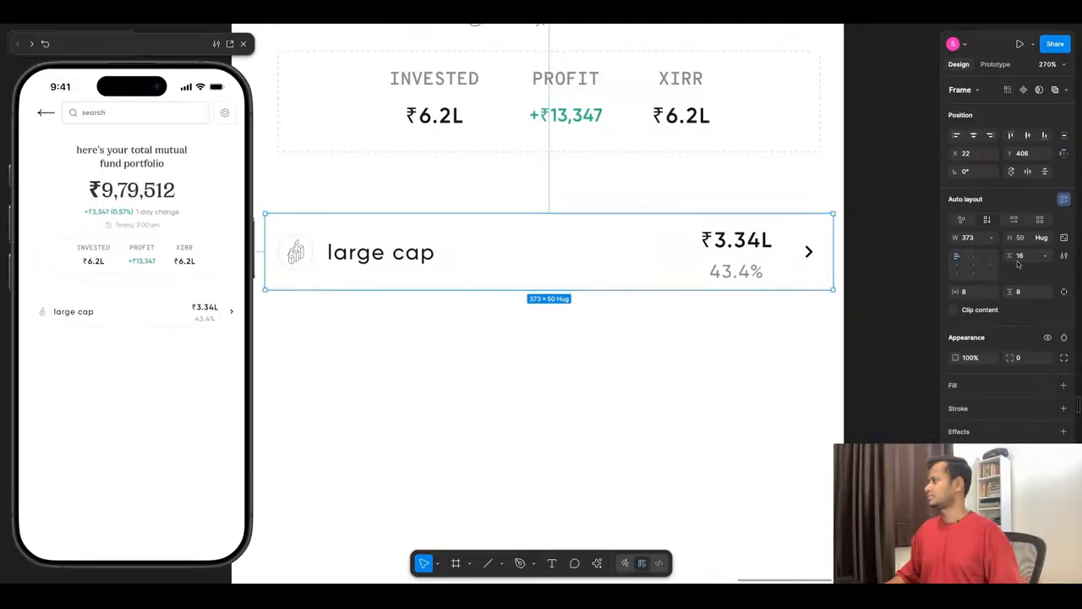
{"action": "left_click", "coordinate": [1019, 256]}
- Undo the additional auto layout wrapped around the large cap row and its gap change
{"action": "key", "text": "ctrl+z"}
{"action": "key", "text": "ctrl+z"}
{"action": "key", "text": "ctrl+z"}
{"action": "key", "text": "ctrl+z"}
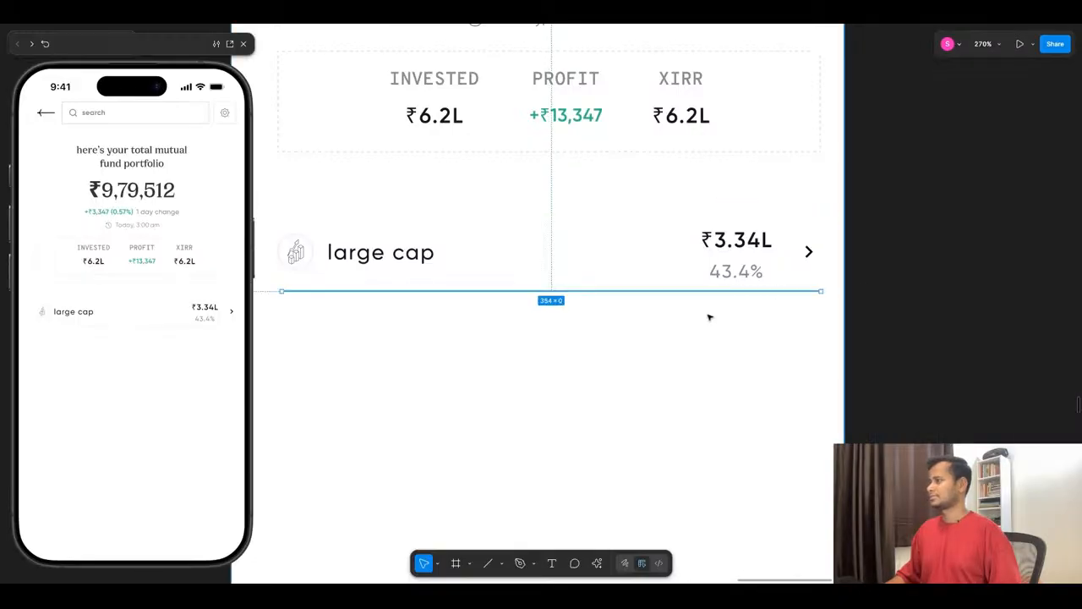
{"action": "key", "text": "ctrl+z"}
{"action": "key", "text": "ctrl+z"}
{"action": "key", "text": "ctrl+z"}
{"action": "key", "text": "ctrl+z"}
{"action": "key", "text": "ctrl+z"}
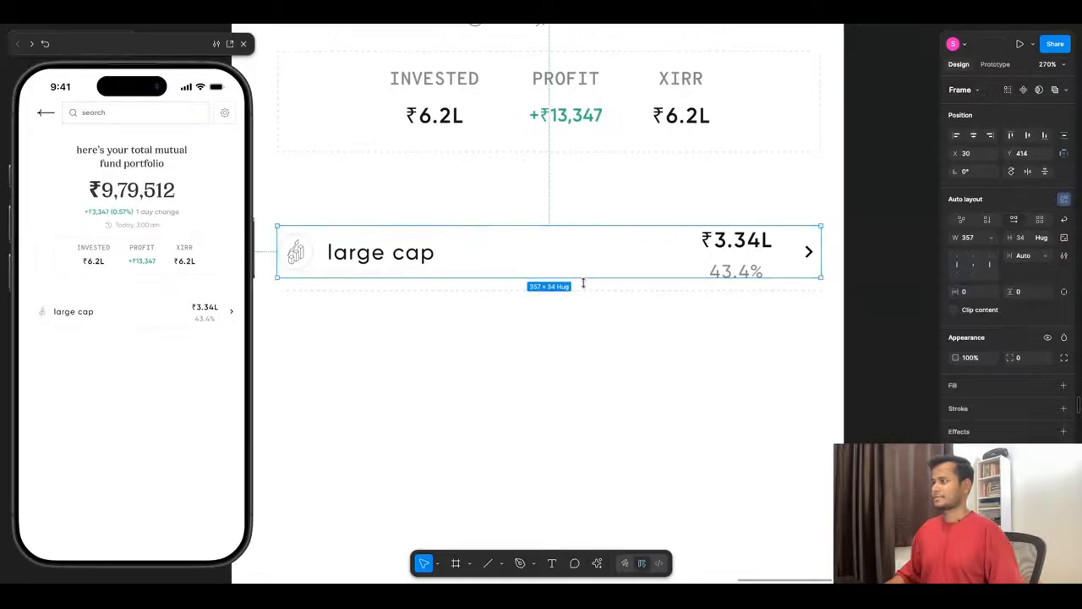
- Extend the dashed divider line below the large cap row to X 30 and a width of 357, matching the row
{"action": "left_click", "coordinate": [586, 298]}
{"action": "left_click", "coordinate": [587, 292]}
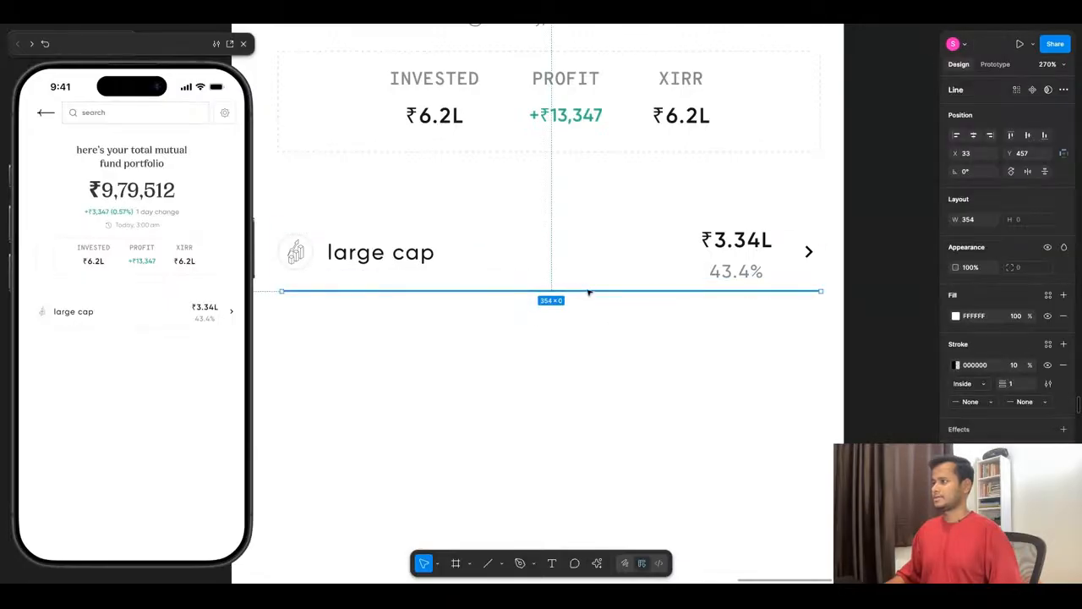
{"action": "left_click", "coordinate": [595, 265], "text": "shift"}
{"action": "left_click", "coordinate": [459, 360]}
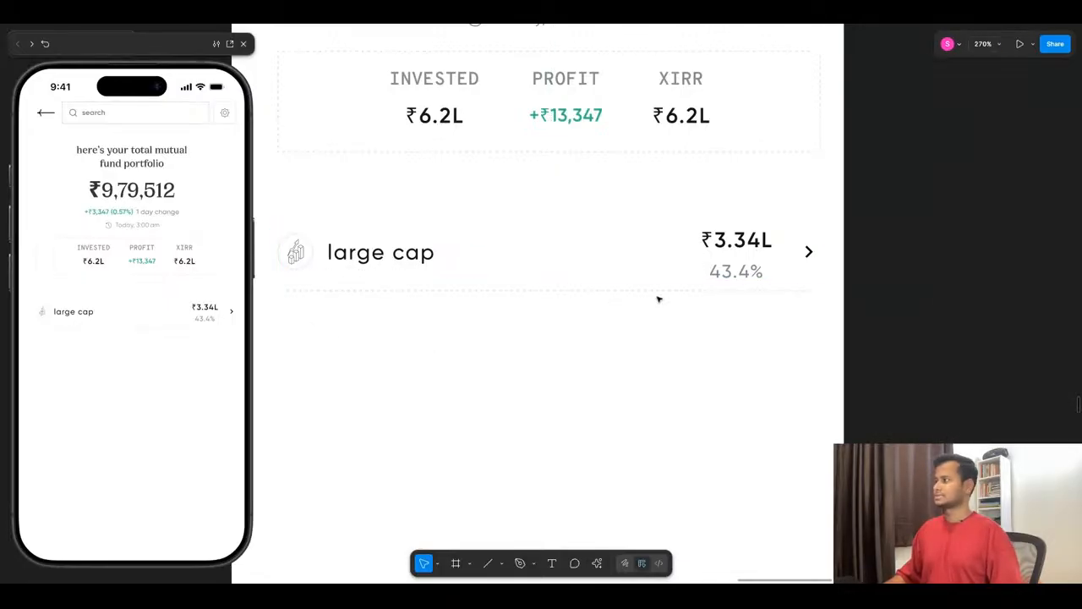
{"action": "left_click", "coordinate": [660, 292]}
{"action": "scroll", "coordinate": [529, 341], "scroll_direction": "down", "scroll_amount": 3}
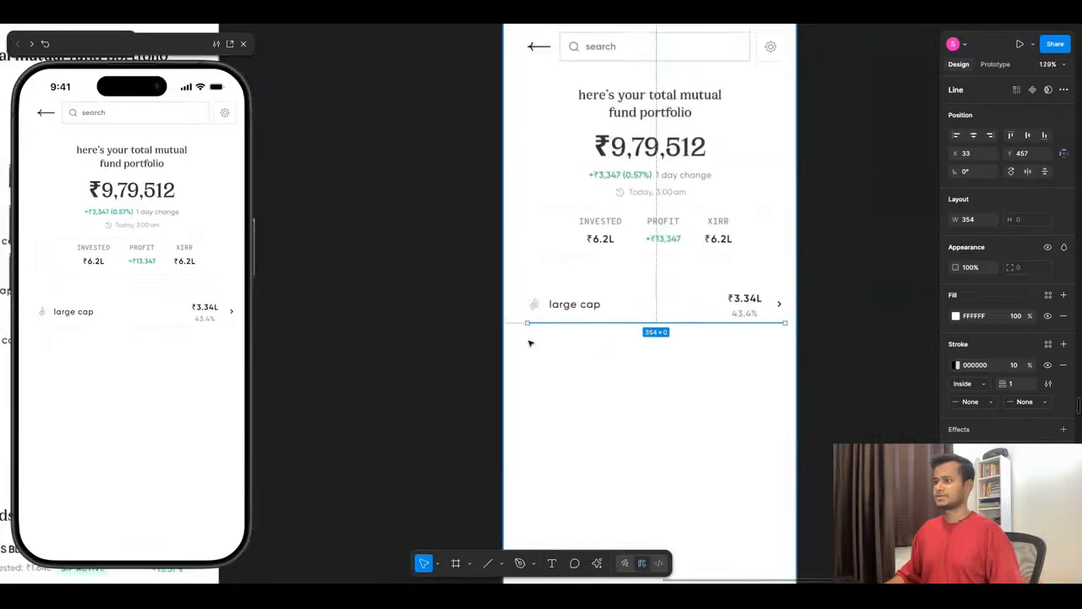
{"action": "scroll", "coordinate": [612, 304], "scroll_direction": "up", "scroll_amount": 10}
{"action": "left_click_drag", "start_coordinate": [611, 302], "coordinate": [586, 302]}
{"action": "scroll", "coordinate": [487, 314], "scroll_direction": "down", "scroll_amount": 10}
{"action": "scroll", "coordinate": [667, 308], "scroll_direction": "up", "scroll_amount": 3}
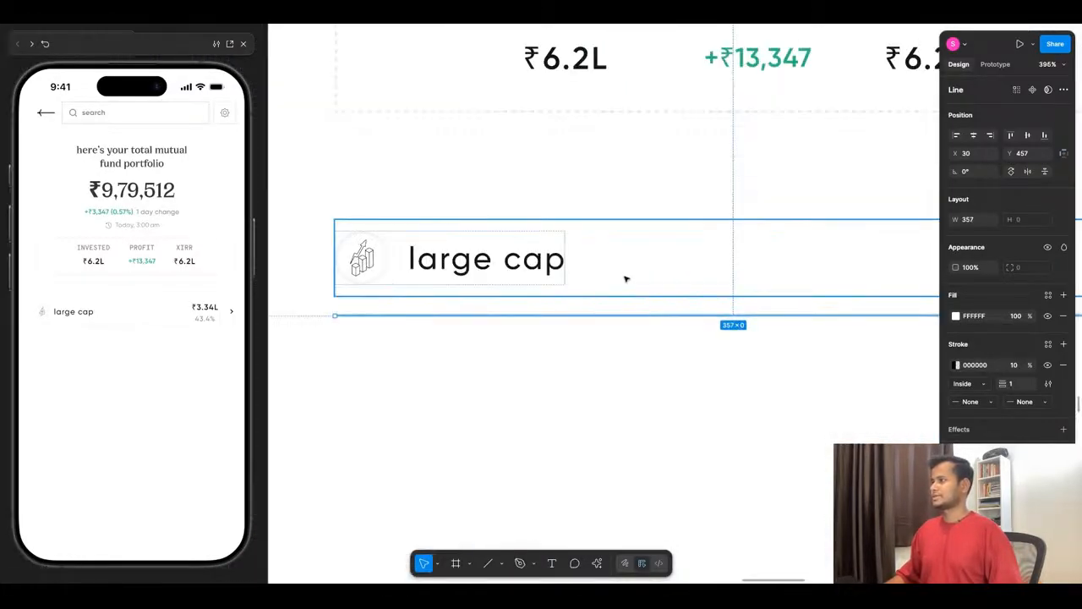
- Wrap the large cap row and its divider line in a vertical auto layout with a gap of 16
{"action": "left_click", "coordinate": [626, 278], "text": "shift"}
{"action": "scroll", "coordinate": [479, 324], "scroll_direction": "down", "scroll_amount": 5}
{"action": "key", "text": "shift+a"}
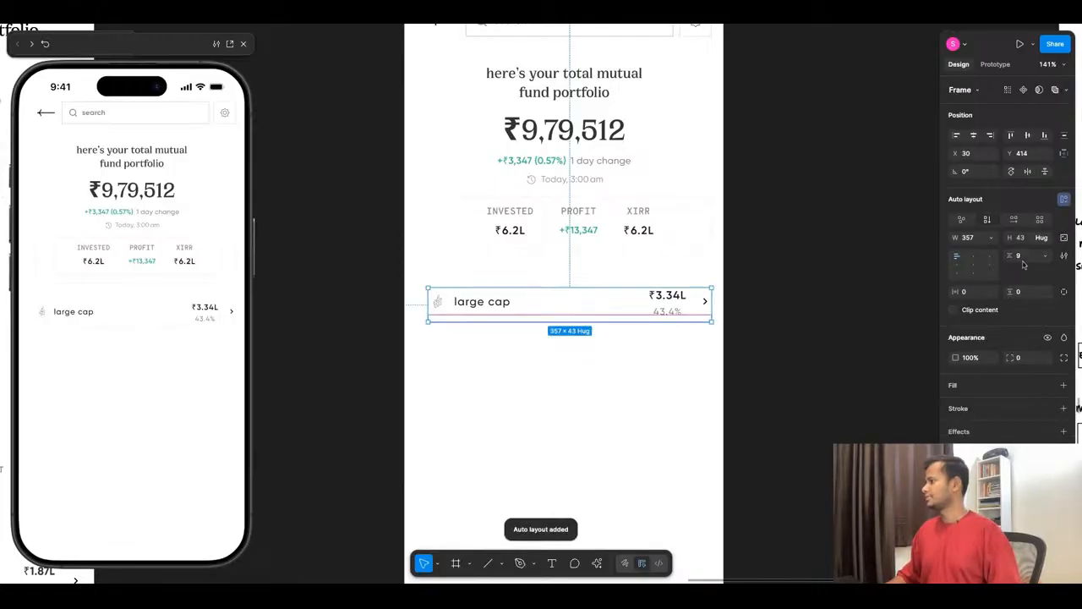
{"action": "type", "text": "16"}
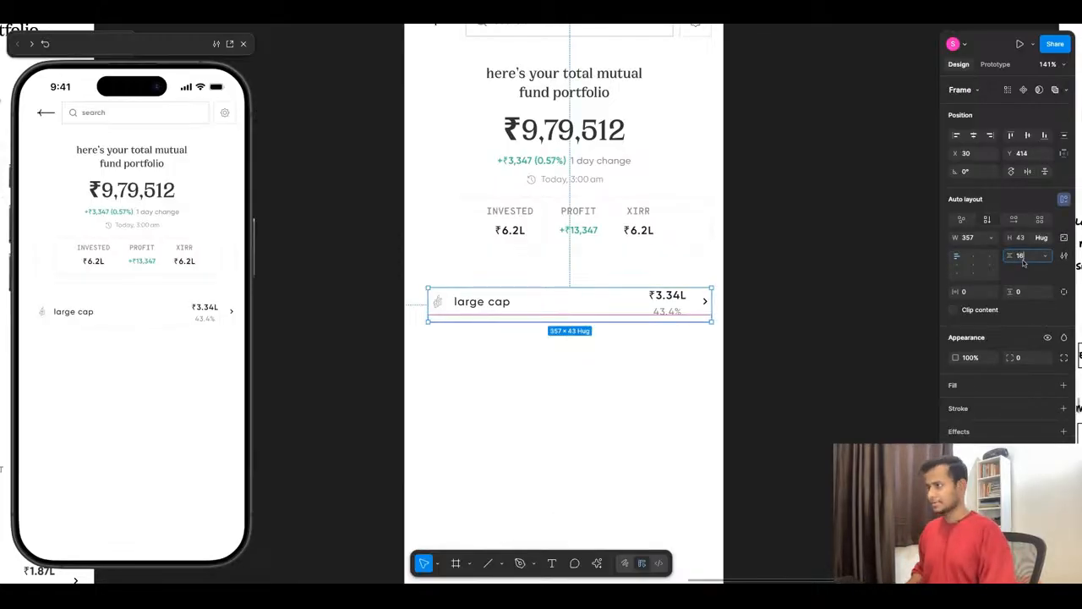
{"action": "key", "text": "Return"}
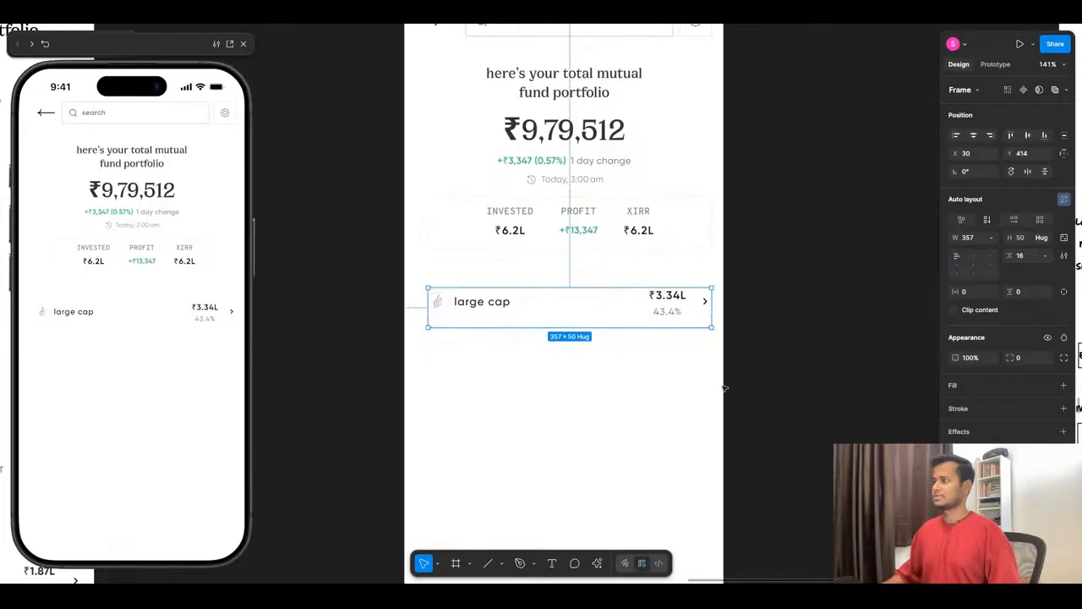
{"action": "left_click", "coordinate": [567, 421]}
- Duplicate the large cap row with its divider and place the copy directly below the original at X 30, Y 464
{"action": "scroll", "coordinate": [561, 417], "scroll_direction": "up", "scroll_amount": 3}
{"action": "left_click", "coordinate": [480, 280]}
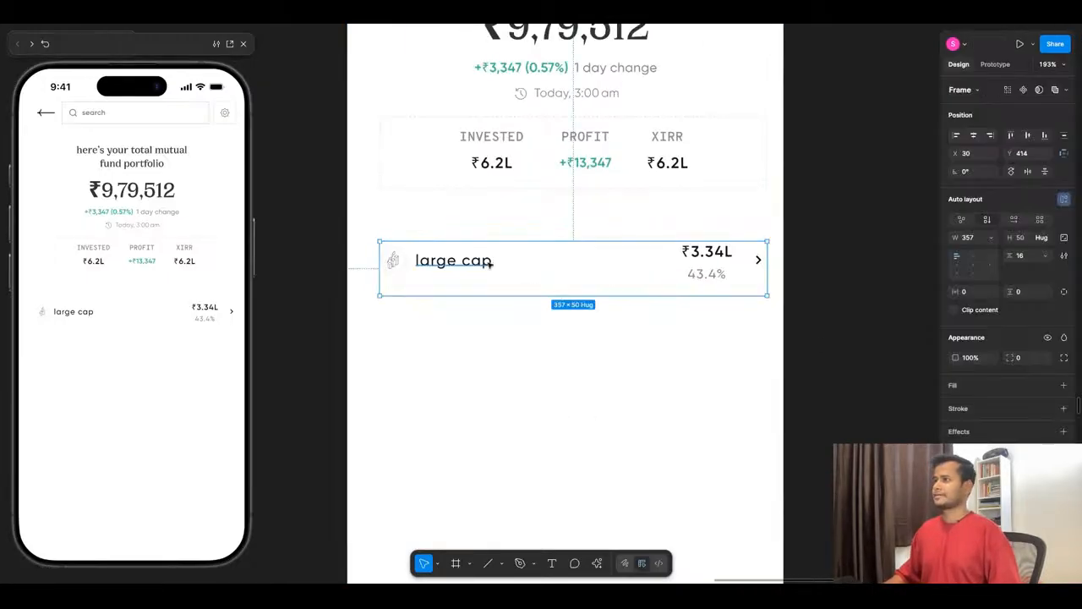
{"action": "scroll", "coordinate": [480, 265], "scroll_direction": "down", "scroll_amount": 3}
{"action": "key", "text": "ctrl+d"}
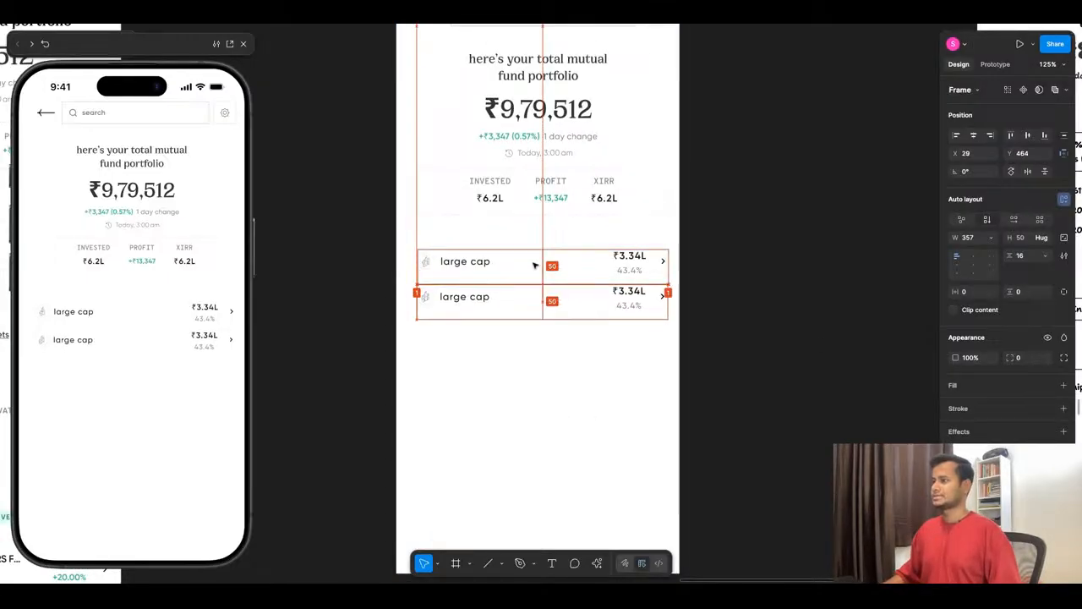
- Combine both large cap rows in a vertical auto layout and duplicate the second row inside it as a third row
{"action": "left_click", "coordinate": [527, 270], "text": "shift"}
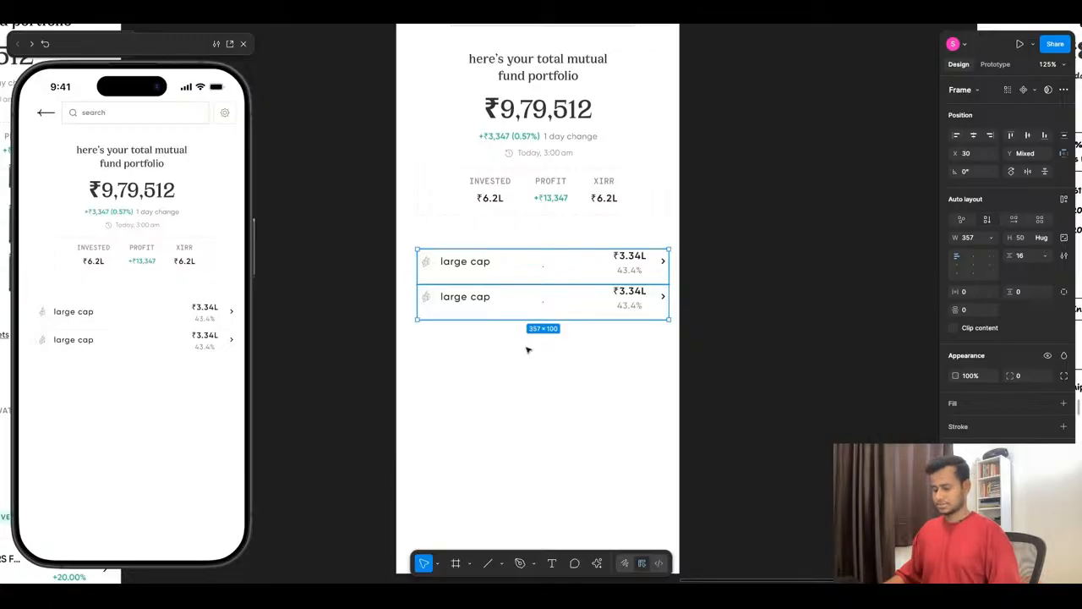
{"action": "key", "text": "shift+a"}
{"action": "double_click", "coordinate": [516, 306]}
{"action": "key", "text": "ctrl+d"}
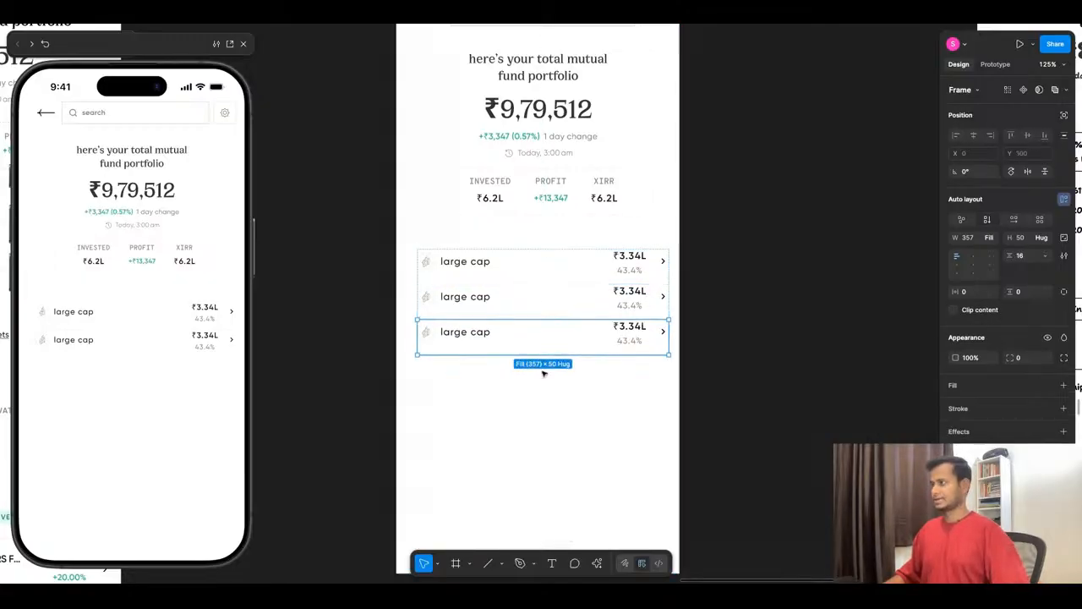
- Replace the content of the duplicated rows with AI, giving mid cap and small cap entries their own amounts and percentages
{"action": "left_click", "coordinate": [613, 533]}
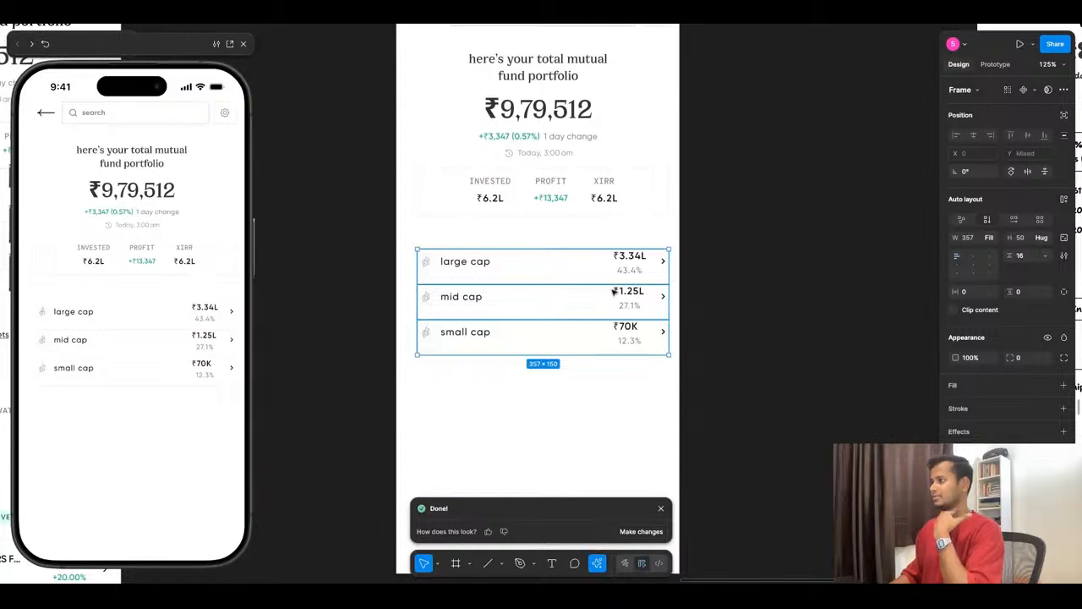
{"action": "left_click", "coordinate": [504, 403]}
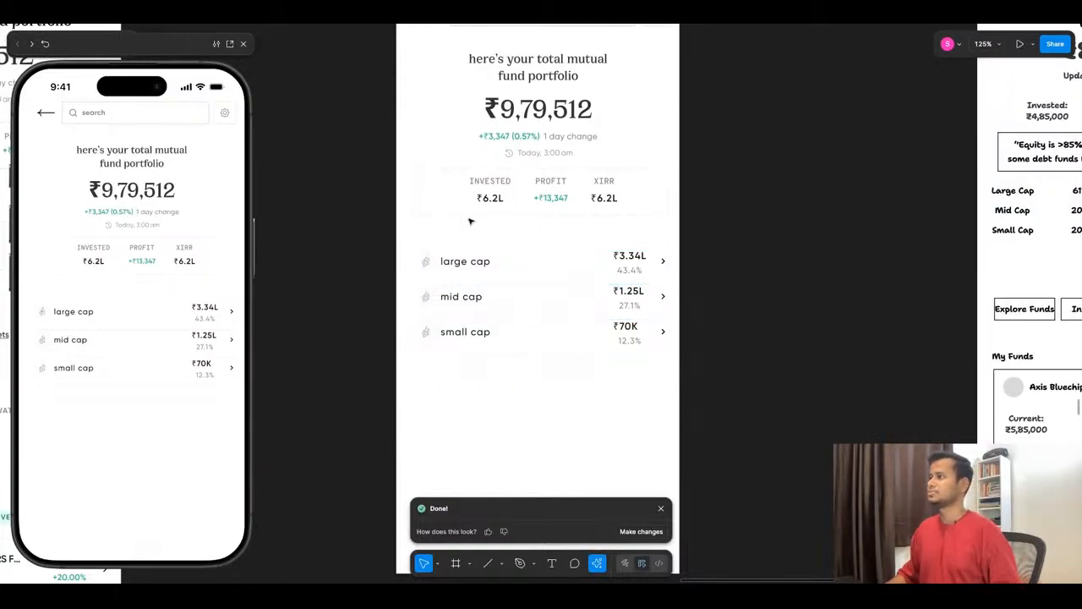
- Move the stats box with invested, profit and XIRR down to Y 315, 27 below the portfolio summary
{"action": "left_click", "coordinate": [541, 178]}
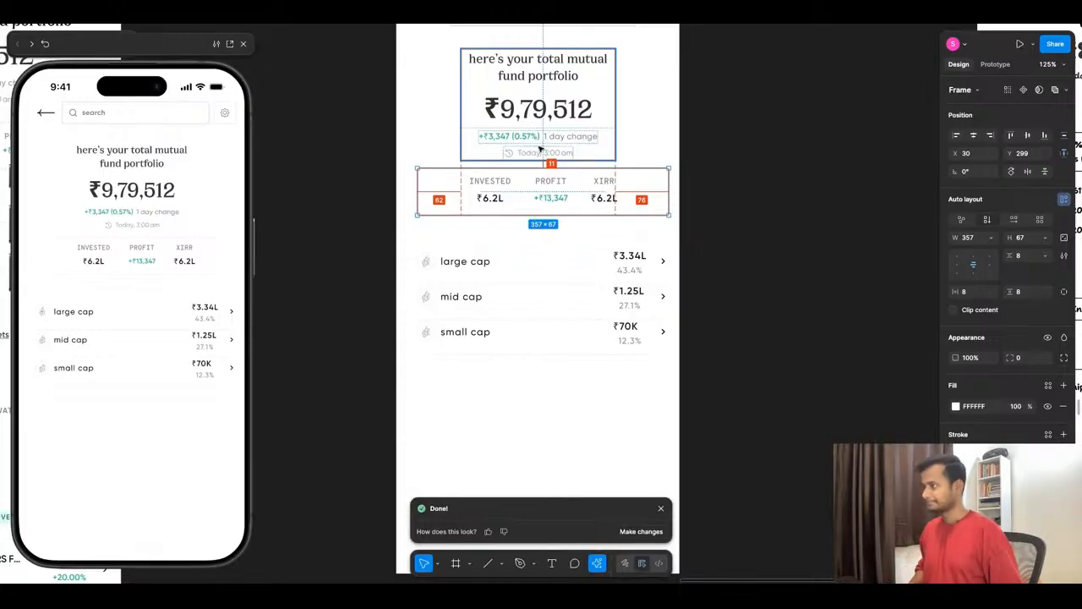
{"action": "key", "text": "Down"}
{"action": "key", "text": "Down"}
{"action": "key", "text": "Down"}
{"action": "key", "text": "Down"}
{"action": "key", "text": "Down"}
{"action": "key", "text": "Down"}
{"action": "key", "text": "Down"}
{"action": "key", "text": "Down"}
{"action": "key", "text": "Down"}
{"action": "key", "text": "Down"}
{"action": "key", "text": "Down"}
{"action": "key", "text": "Down"}
{"action": "key", "text": "Down"}
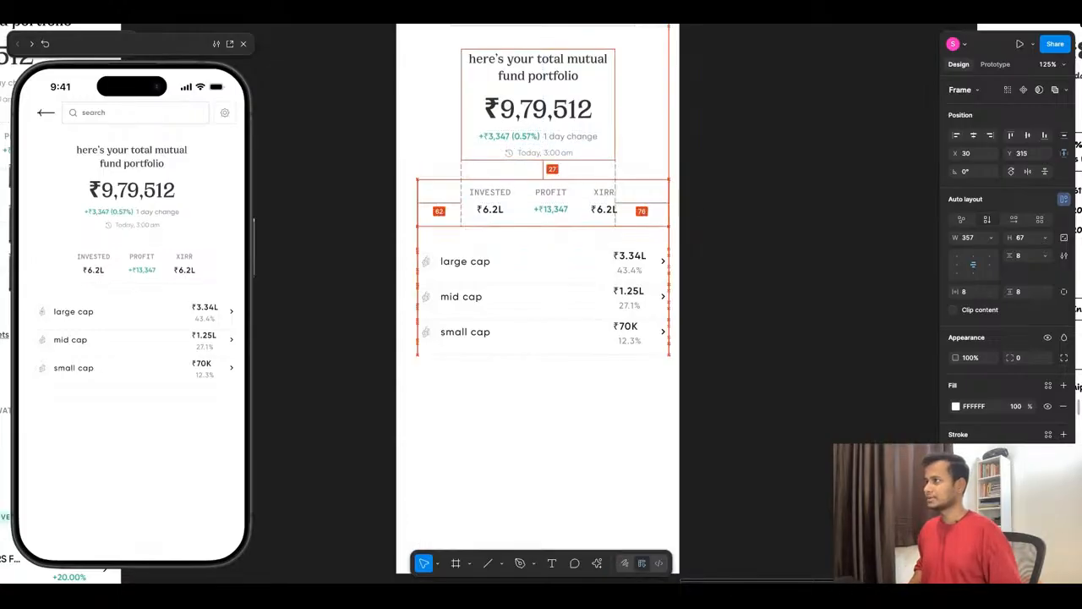
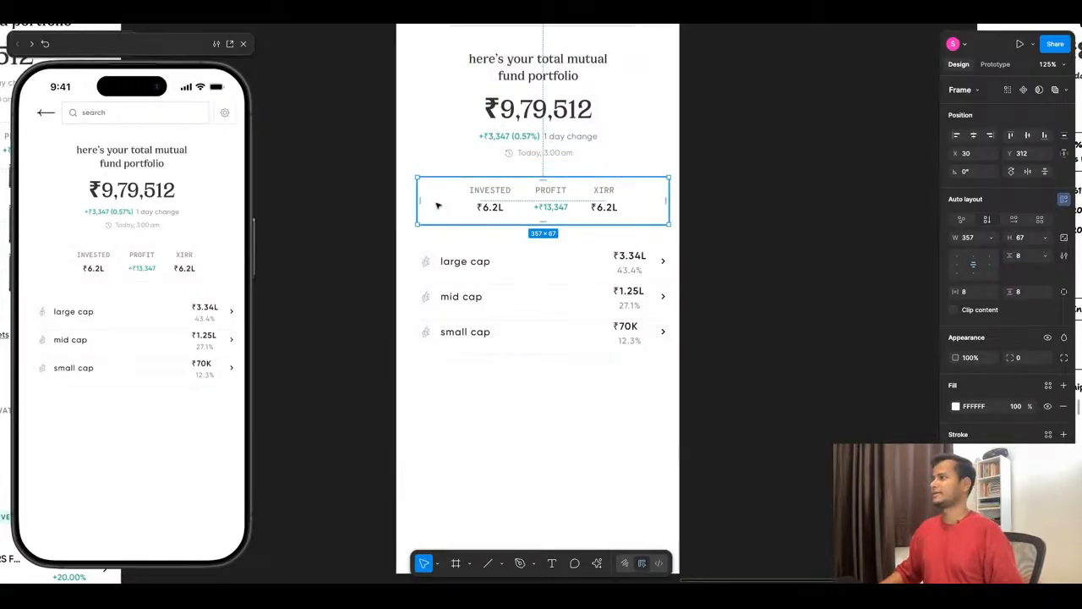
- Try a light grey F6F6F6 fill on the stats box with invested, profit and XIRR, and undo it
{"action": "left_click", "coordinate": [956, 406]}
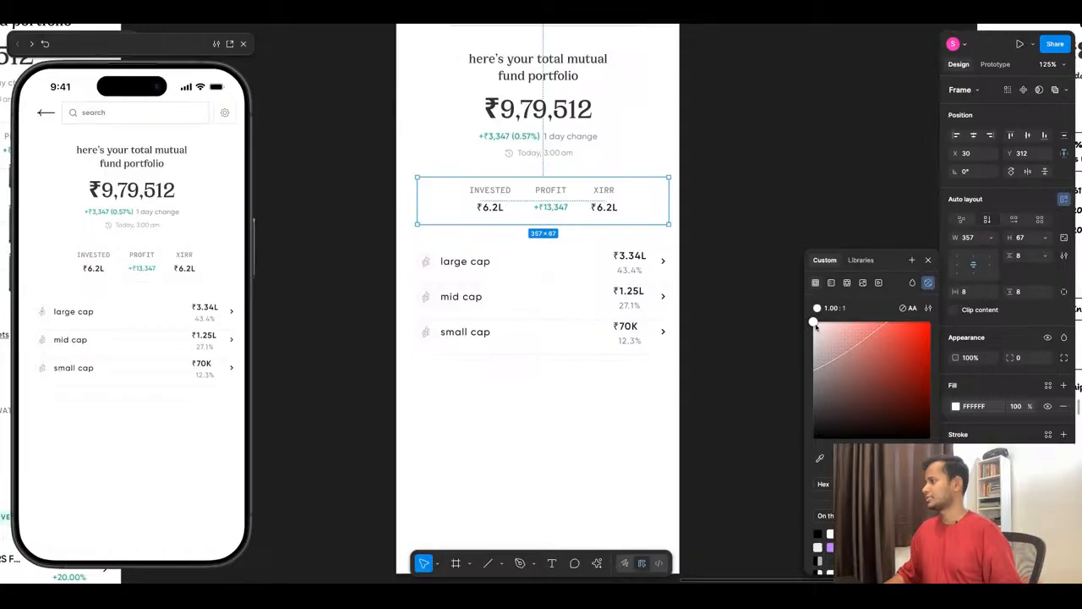
{"action": "left_click_drag", "start_coordinate": [814, 325], "coordinate": [814, 326]}
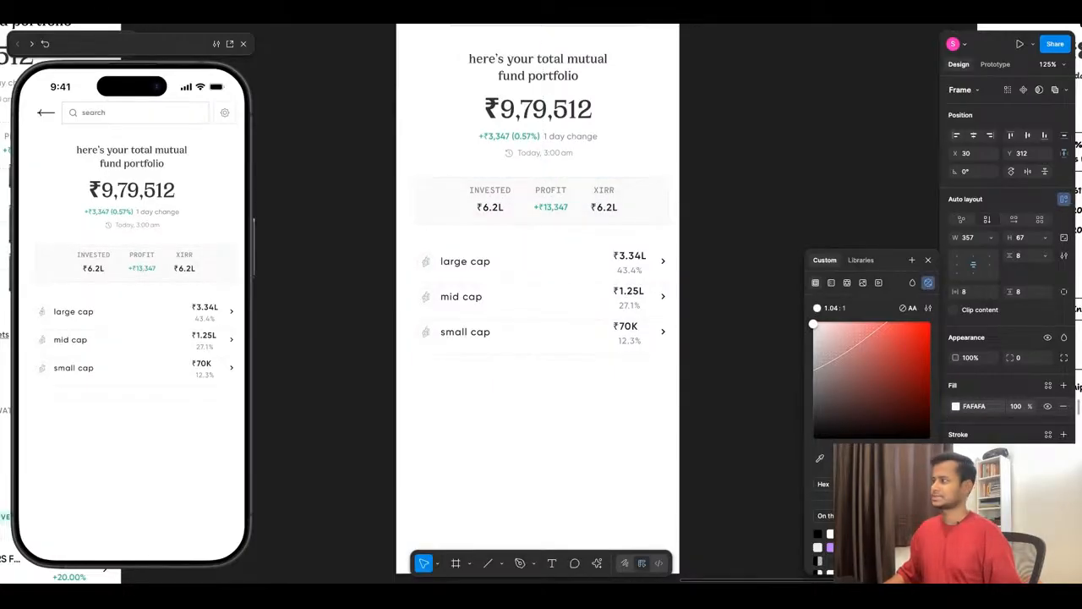
{"action": "left_click_drag", "start_coordinate": [813, 324], "coordinate": [813, 325]}
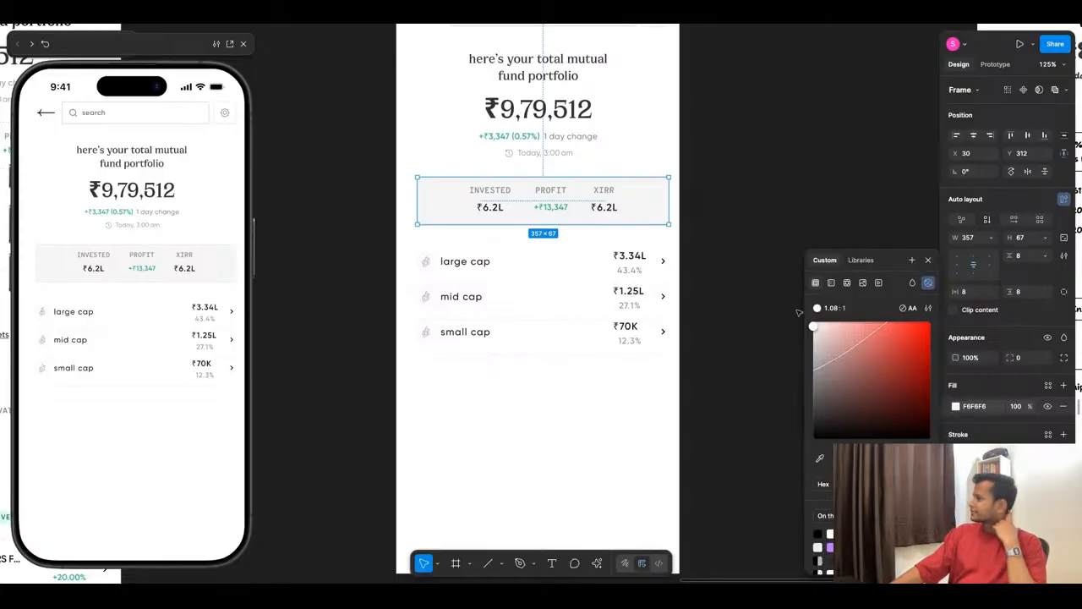
{"action": "left_click", "coordinate": [753, 251]}
{"action": "key", "text": "ctrl+z"}
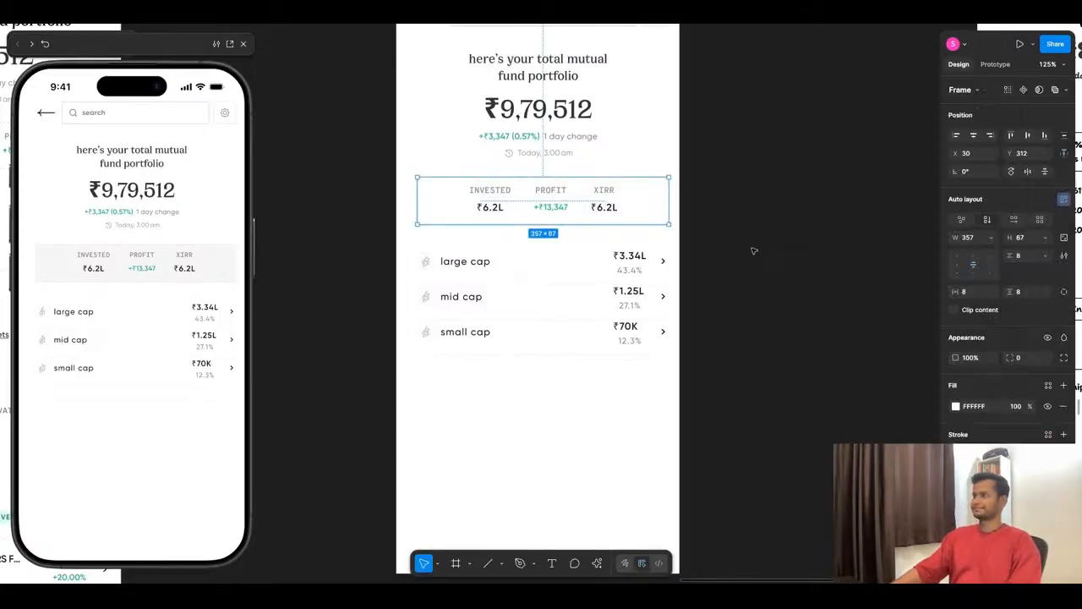
{"action": "left_click", "coordinate": [753, 250]}
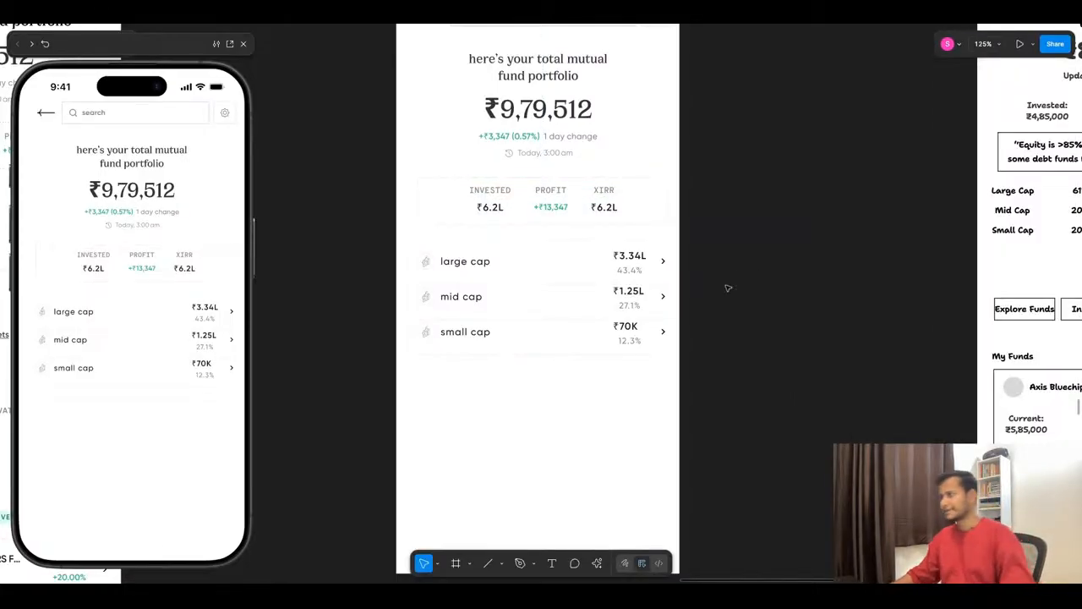
- Copy the "show all assets" text from the existing Home screen and place it below the small cap row
{"action": "scroll", "coordinate": [391, 339], "scroll_direction": "down", "scroll_amount": 3}
{"action": "scroll", "coordinate": [403, 367], "scroll_direction": "up", "scroll_amount": 3}
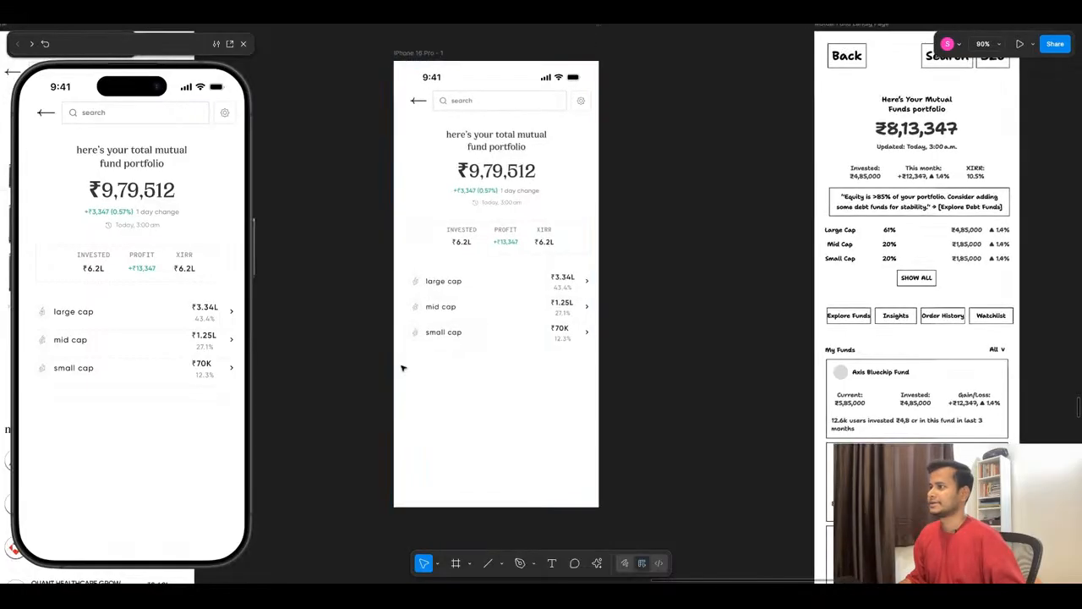
{"action": "scroll", "coordinate": [575, 246], "scroll_direction": "down", "scroll_amount": 1}
{"action": "scroll", "coordinate": [580, 287], "scroll_direction": "down", "scroll_amount": 5}
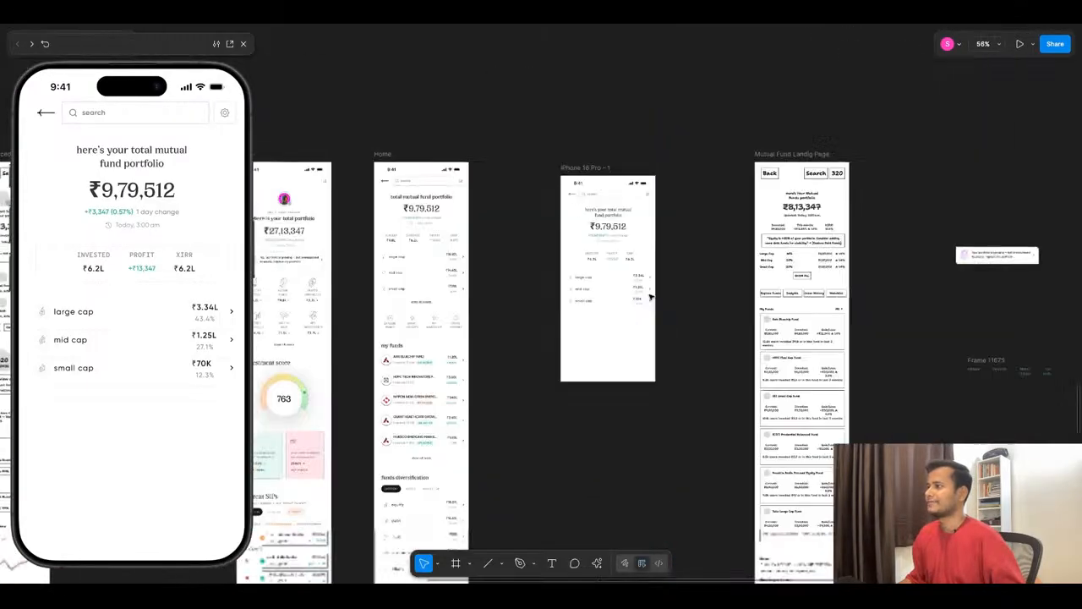
{"action": "scroll", "coordinate": [508, 314], "scroll_direction": "up", "scroll_amount": 2}
{"action": "left_click", "coordinate": [381, 296]}
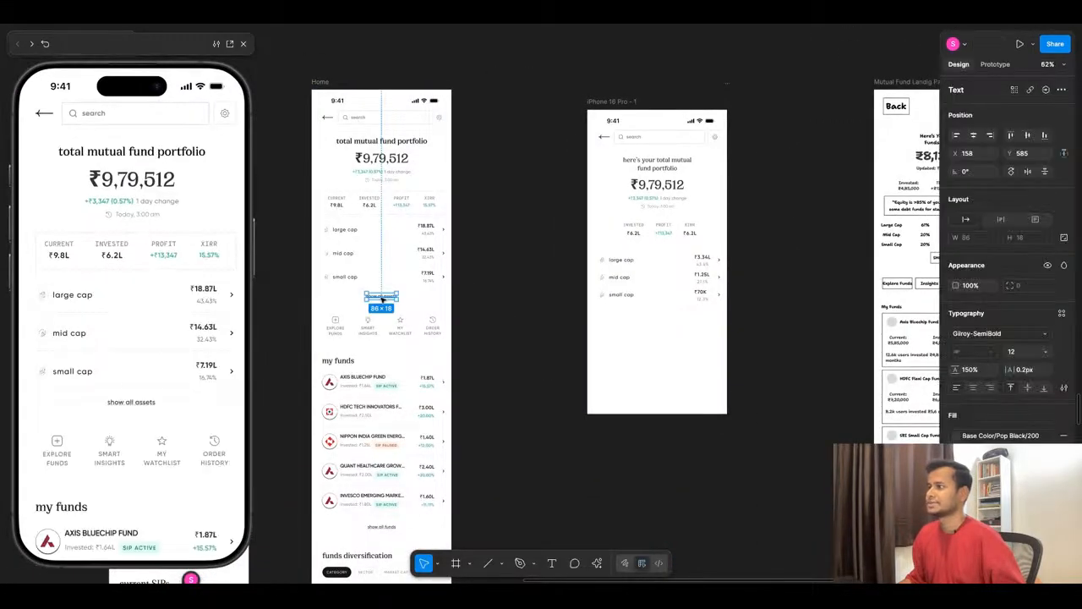
{"action": "left_click_drag", "start_coordinate": [381, 298], "coordinate": [662, 345]}
- Look over the other screens and reference images across the Prototype page's canvas
{"action": "scroll", "coordinate": [686, 362], "scroll_direction": "down", "scroll_amount": 5}
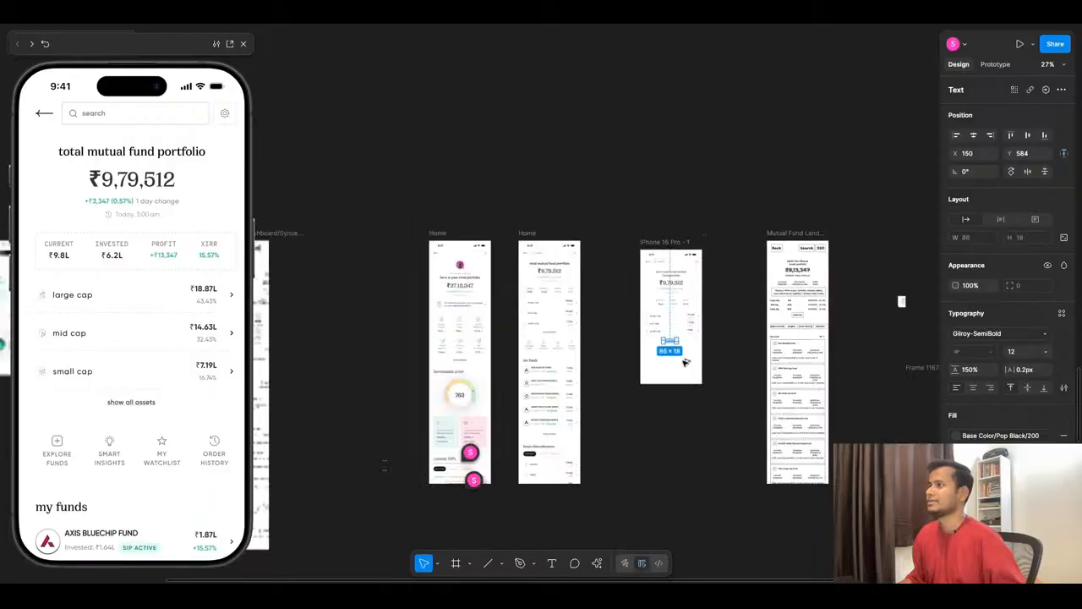
{"action": "scroll", "coordinate": [685, 361], "scroll_direction": "down", "scroll_amount": 5}
{"action": "scroll", "coordinate": [592, 355], "scroll_direction": "up", "scroll_amount": 3}
{"action": "scroll", "coordinate": [545, 346], "scroll_direction": "down", "scroll_amount": 4}
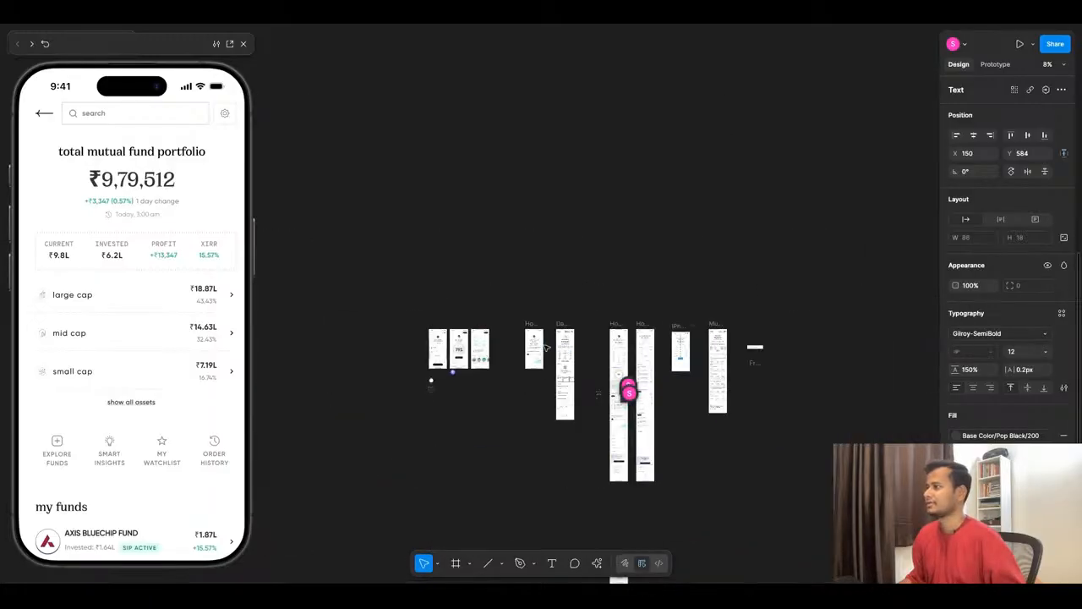
{"action": "scroll", "coordinate": [565, 348], "scroll_direction": "down", "scroll_amount": 3}
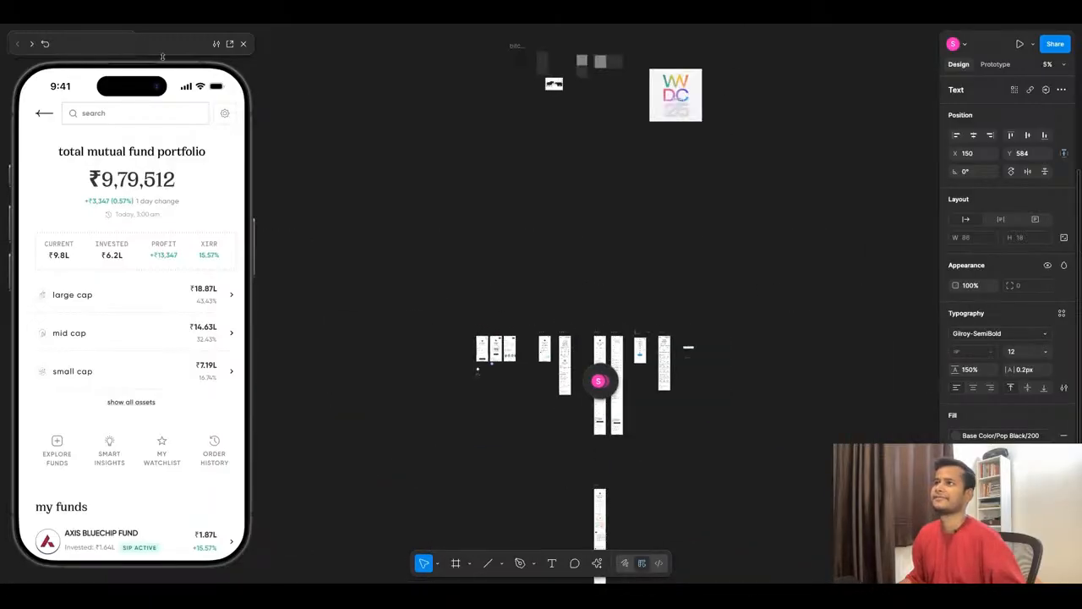
{"action": "scroll", "coordinate": [551, 246], "scroll_direction": "up", "scroll_amount": 1}
{"action": "scroll", "coordinate": [550, 247], "scroll_direction": "up", "scroll_amount": 10}
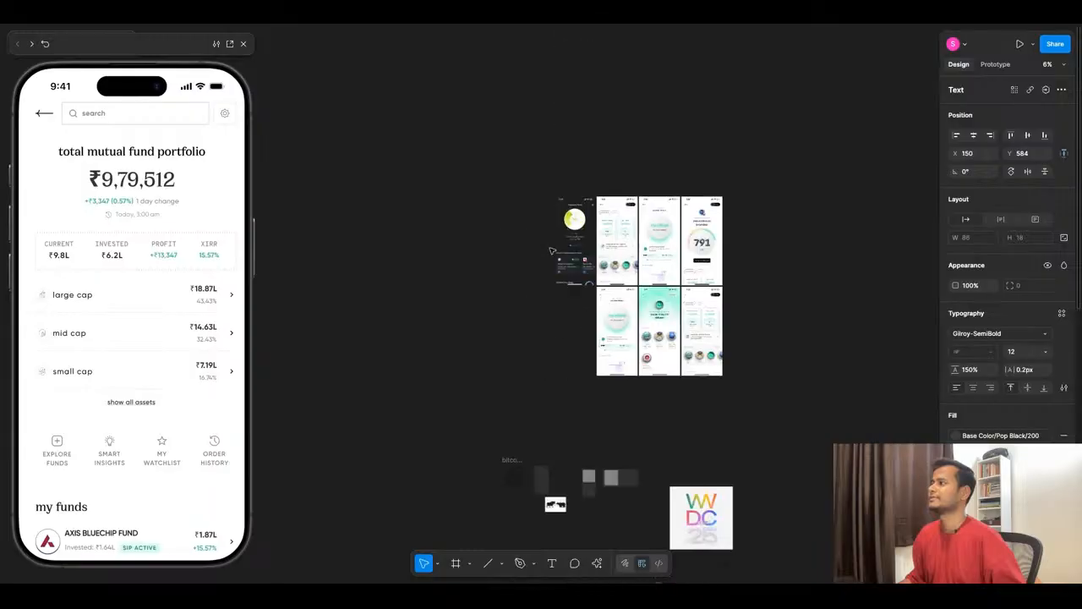
{"action": "scroll", "coordinate": [551, 251], "scroll_direction": "down", "scroll_amount": 4}
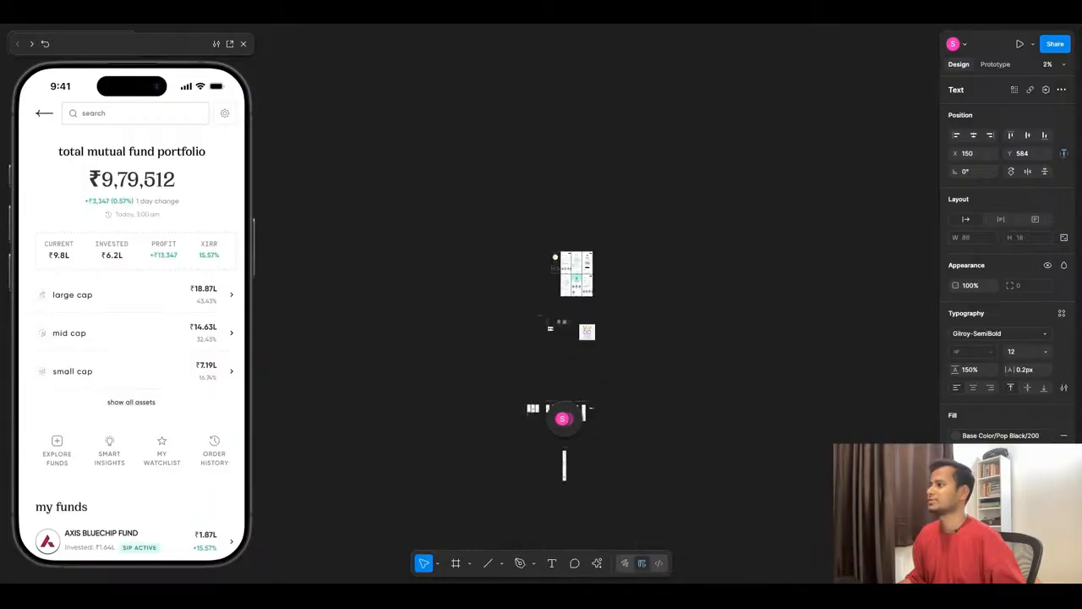
- Move the prototype preview aside, expand the sidebar and open the Wireframe page
{"action": "left_click_drag", "start_coordinate": [132, 57], "coordinate": [468, 75]}
{"action": "left_click", "coordinate": [122, 43]}
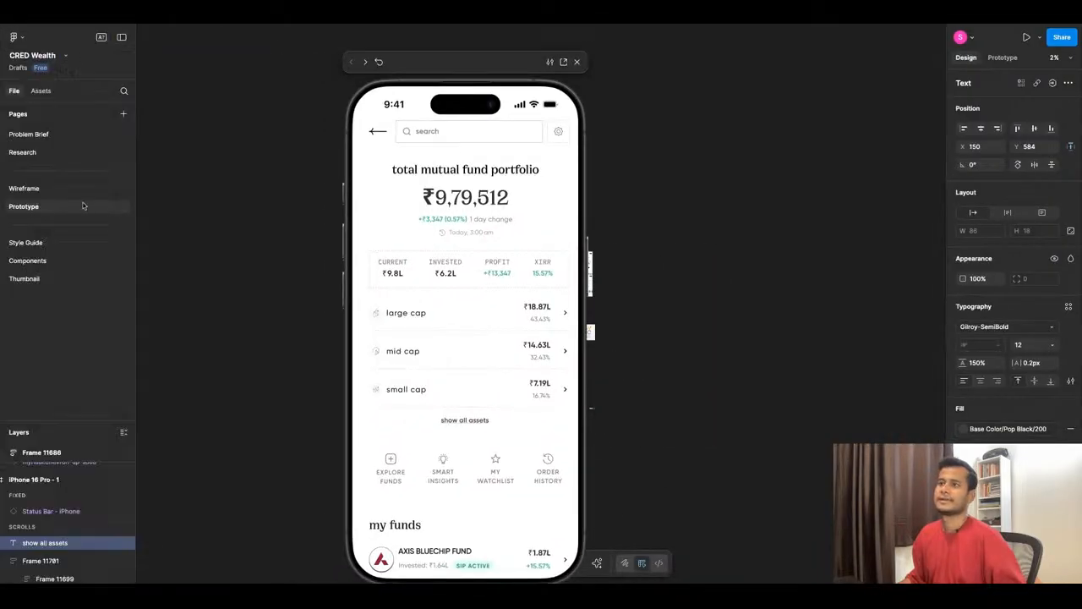
{"action": "left_click", "coordinate": [66, 188]}
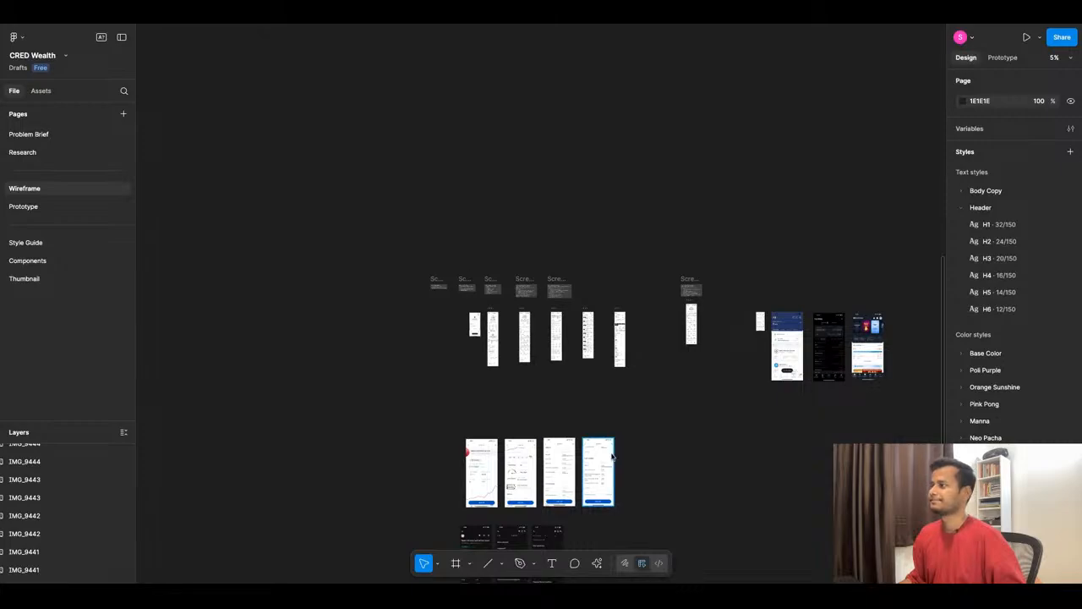
- Examine the bank balance reference screen on the Wireframe page, including its account rows, "Show all accounts" link and shortcuts
{"action": "scroll", "coordinate": [475, 327], "scroll_direction": "up", "scroll_amount": 5}
{"action": "scroll", "coordinate": [477, 290], "scroll_direction": "up", "scroll_amount": 4}
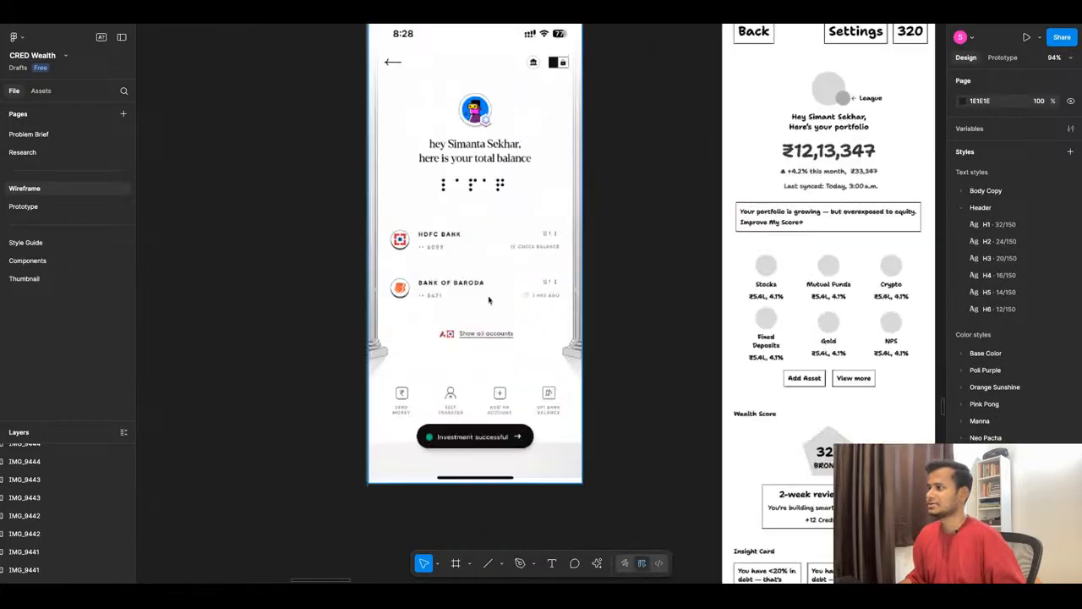
{"action": "scroll", "coordinate": [465, 326], "scroll_direction": "up", "scroll_amount": 4}
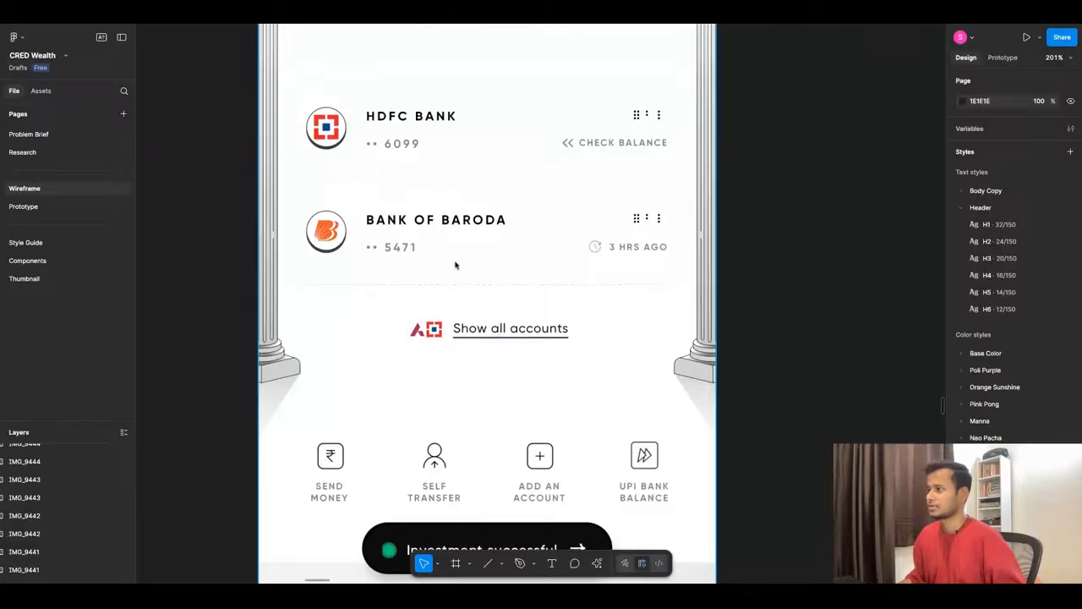
{"action": "scroll", "coordinate": [454, 265], "scroll_direction": "down", "scroll_amount": 4}
{"action": "scroll", "coordinate": [510, 284], "scroll_direction": "down", "scroll_amount": 5}
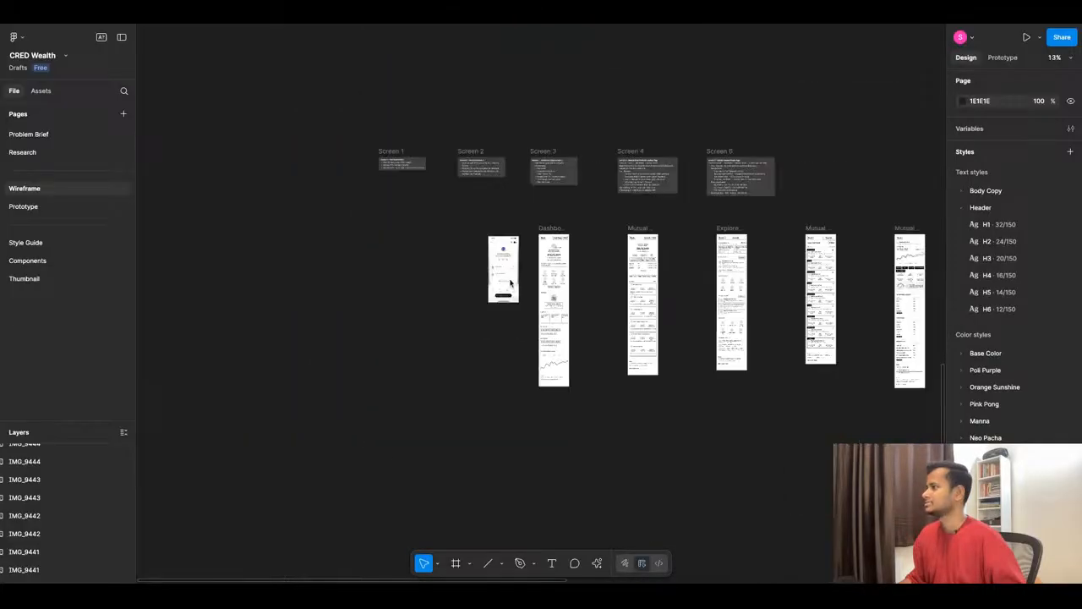
{"action": "scroll", "coordinate": [504, 265], "scroll_direction": "up", "scroll_amount": 5}
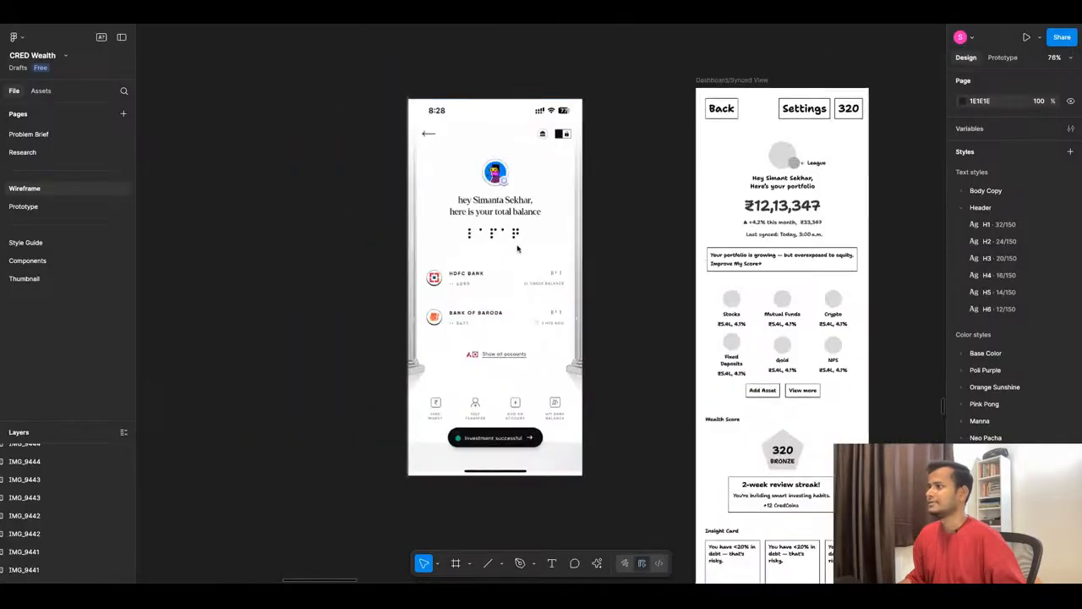
{"action": "scroll", "coordinate": [487, 204], "scroll_direction": "up", "scroll_amount": 1}
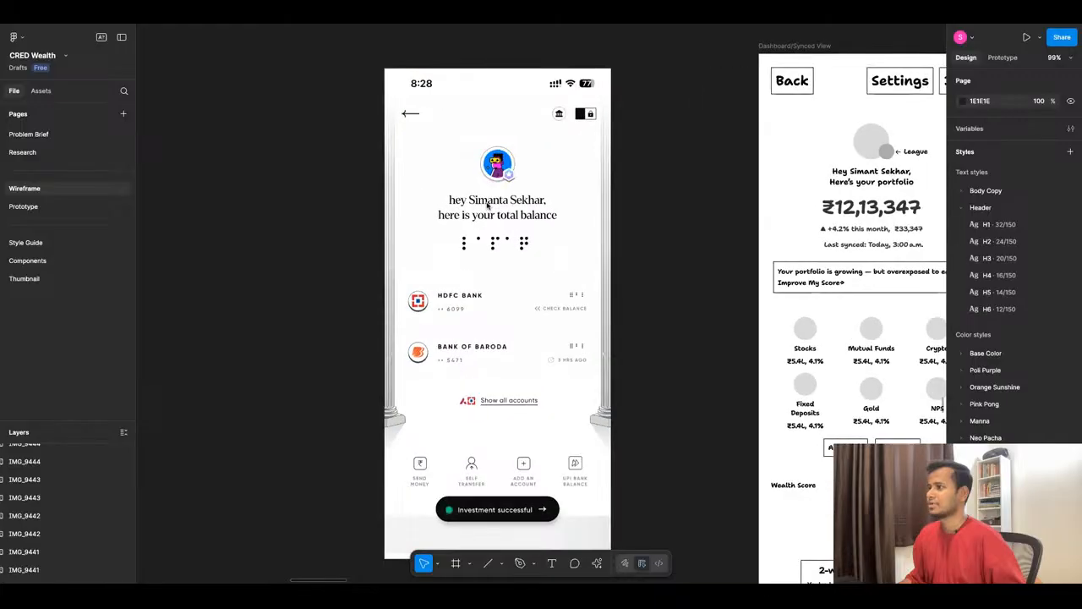
{"action": "scroll", "coordinate": [487, 254], "scroll_direction": "down", "scroll_amount": 2}
{"action": "scroll", "coordinate": [487, 317], "scroll_direction": "down", "scroll_amount": 3}
{"action": "scroll", "coordinate": [486, 317], "scroll_direction": "down", "scroll_amount": 5}
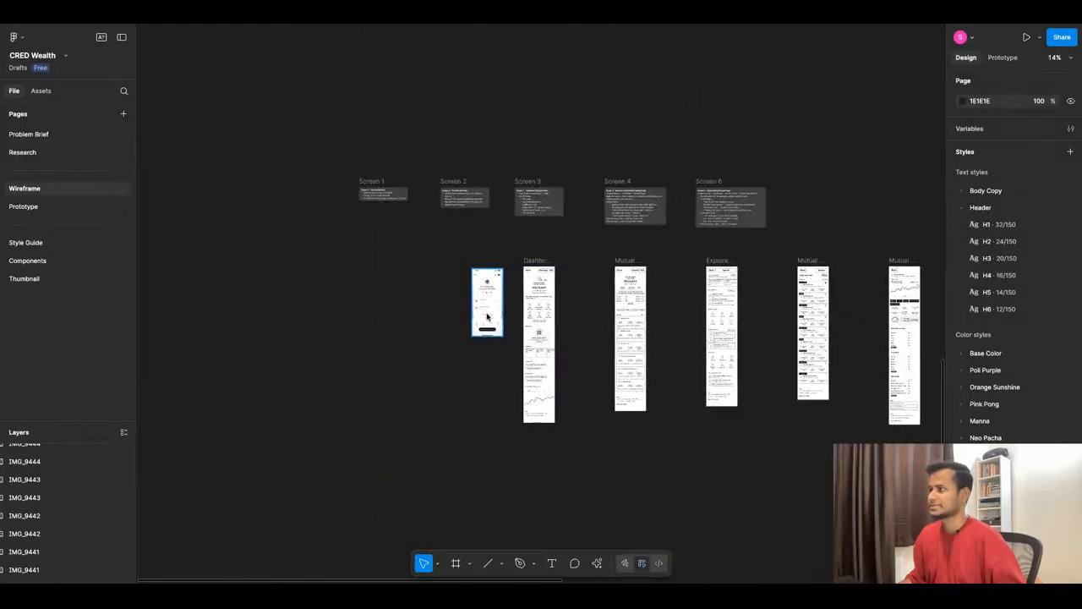
{"action": "scroll", "coordinate": [486, 315], "scroll_direction": "down", "scroll_amount": 10}
{"action": "scroll", "coordinate": [487, 317], "scroll_direction": "down", "scroll_amount": 6}
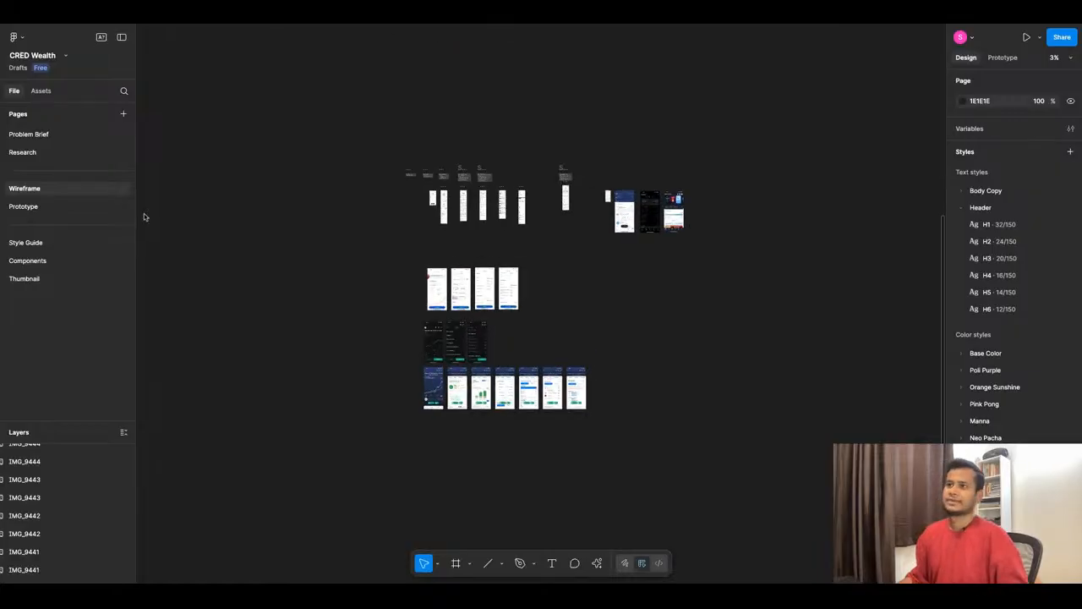
- Return to the Prototype page, centre the "show all assets" text horizontally at X 158 and lower it to 24 below the cap list
{"action": "left_click", "coordinate": [66, 206]}
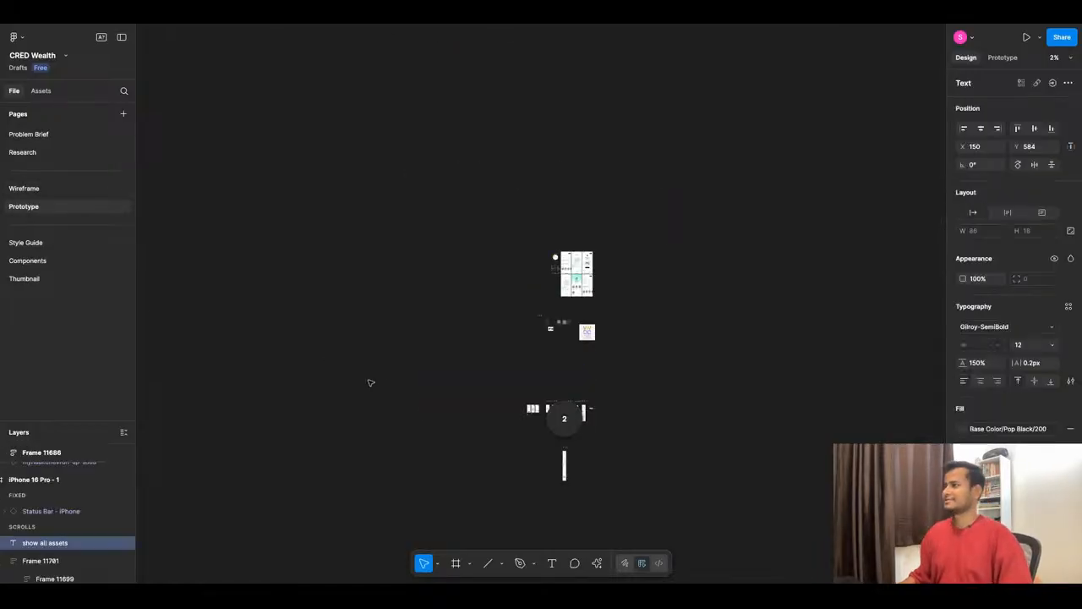
{"action": "scroll", "coordinate": [578, 438], "scroll_direction": "up", "scroll_amount": 2}
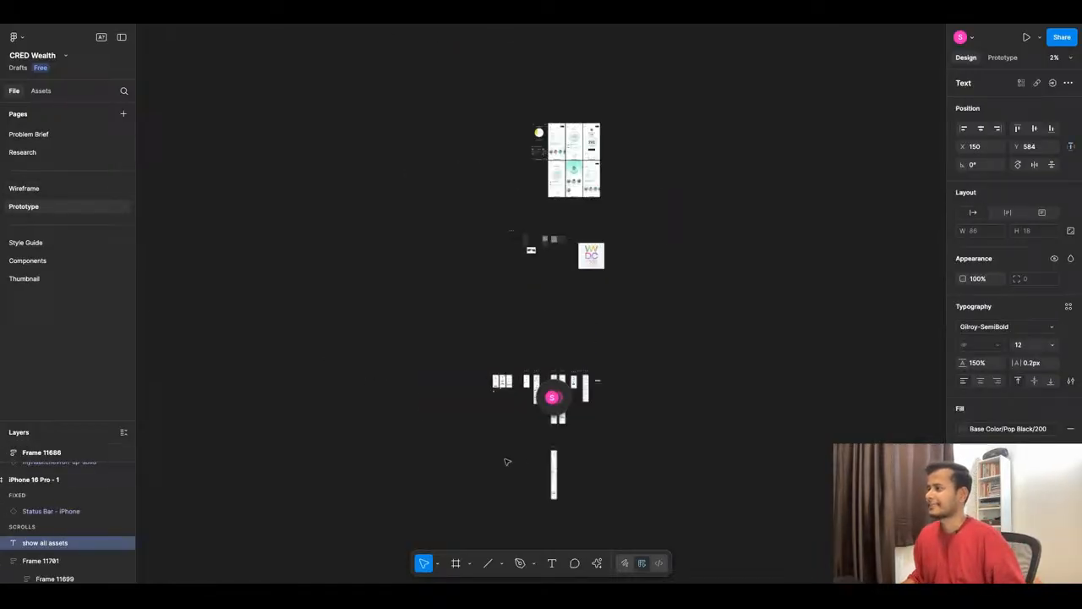
{"action": "left_click", "coordinate": [582, 423]}
{"action": "scroll", "coordinate": [582, 424], "scroll_direction": "up", "scroll_amount": 5}
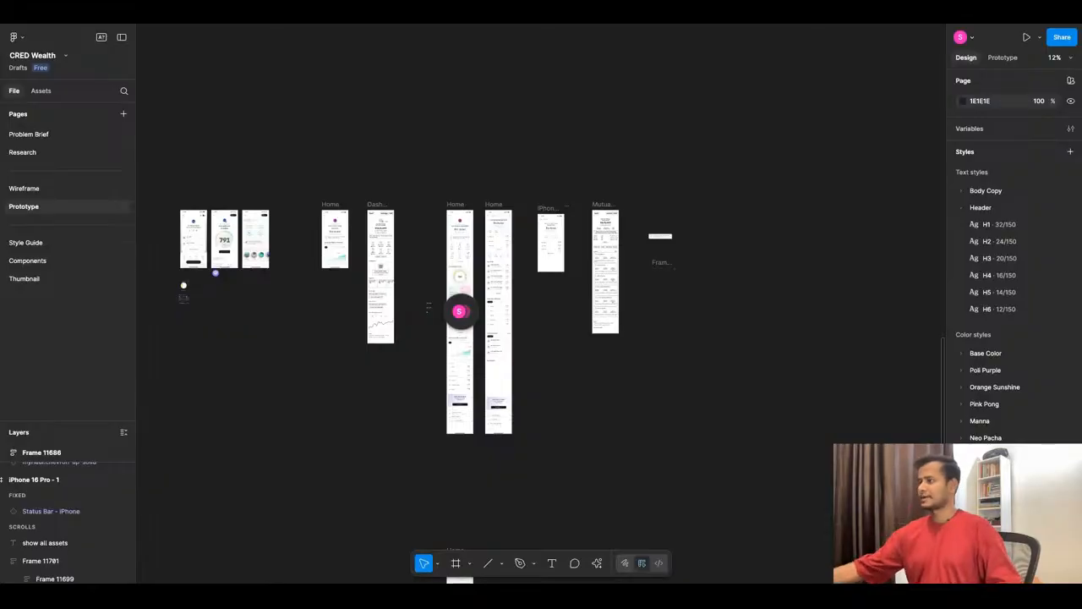
{"action": "scroll", "coordinate": [565, 232], "scroll_direction": "up", "scroll_amount": 5}
{"action": "scroll", "coordinate": [529, 306], "scroll_direction": "up", "scroll_amount": 6}
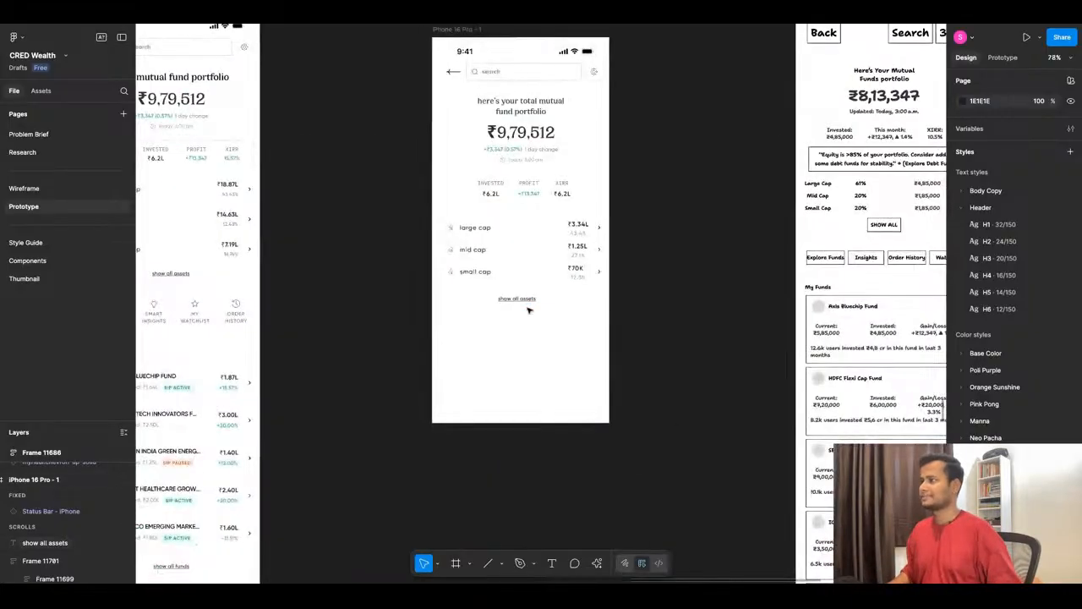
{"action": "left_click", "coordinate": [527, 293]}
{"action": "key", "text": "alt"}
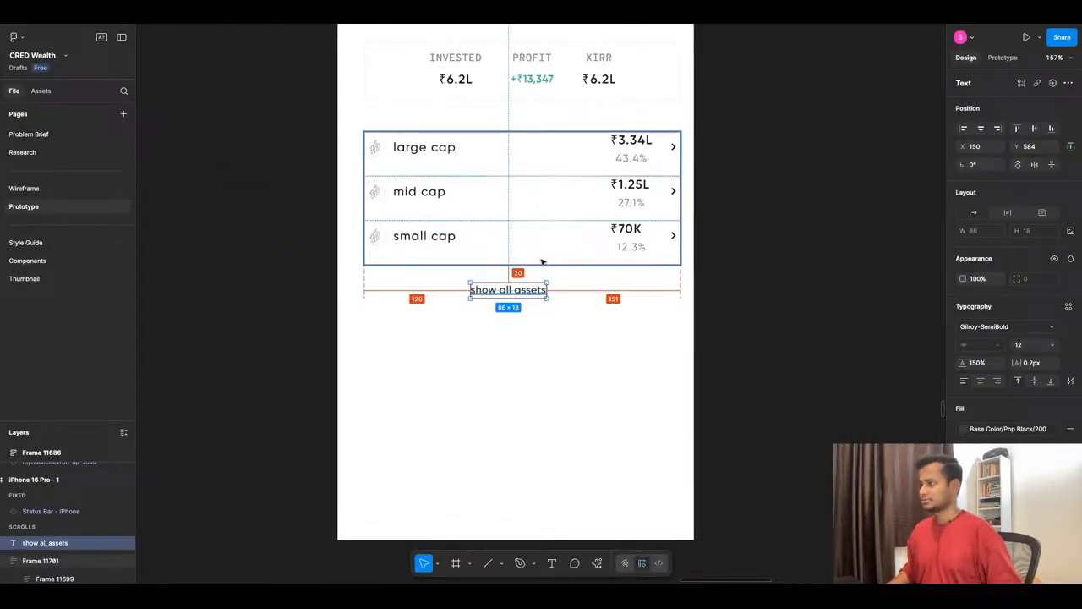
{"action": "left_click", "coordinate": [982, 129]}
{"action": "key", "text": "Down"}
{"action": "key", "text": "Down"}
{"action": "key", "text": "Down"}
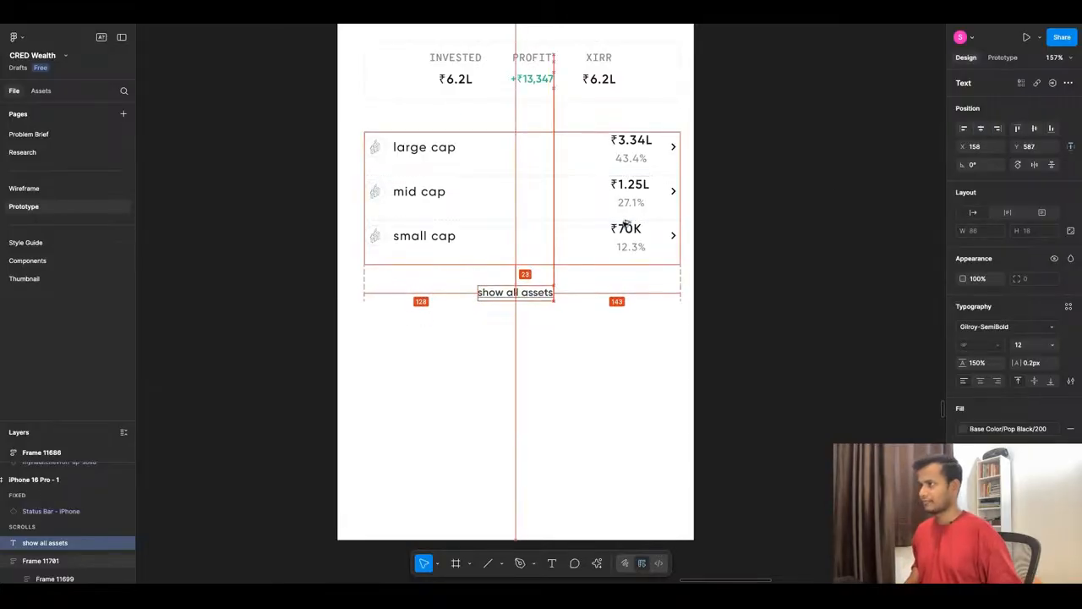
- Combine the cap list and the "show all assets" text in a vertical auto layout with a spacing of 24
{"action": "left_click", "coordinate": [525, 203], "text": "shift"}
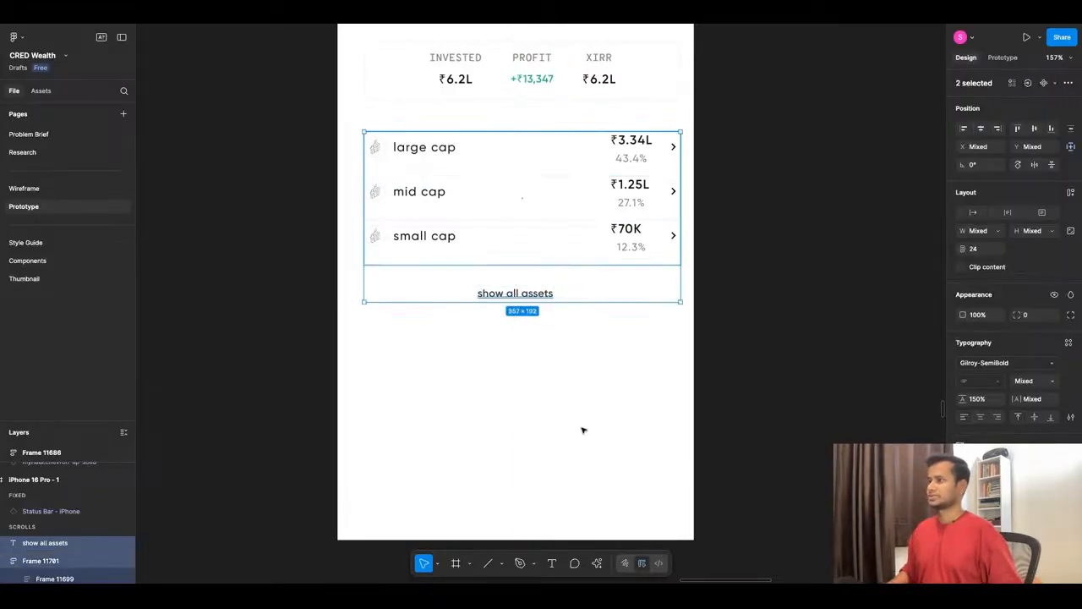
{"action": "key", "text": "shift+a"}
{"action": "scroll", "coordinate": [516, 242], "scroll_direction": "down", "scroll_amount": 5, "text": "ctrl"}
{"action": "left_click", "coordinate": [535, 333]}
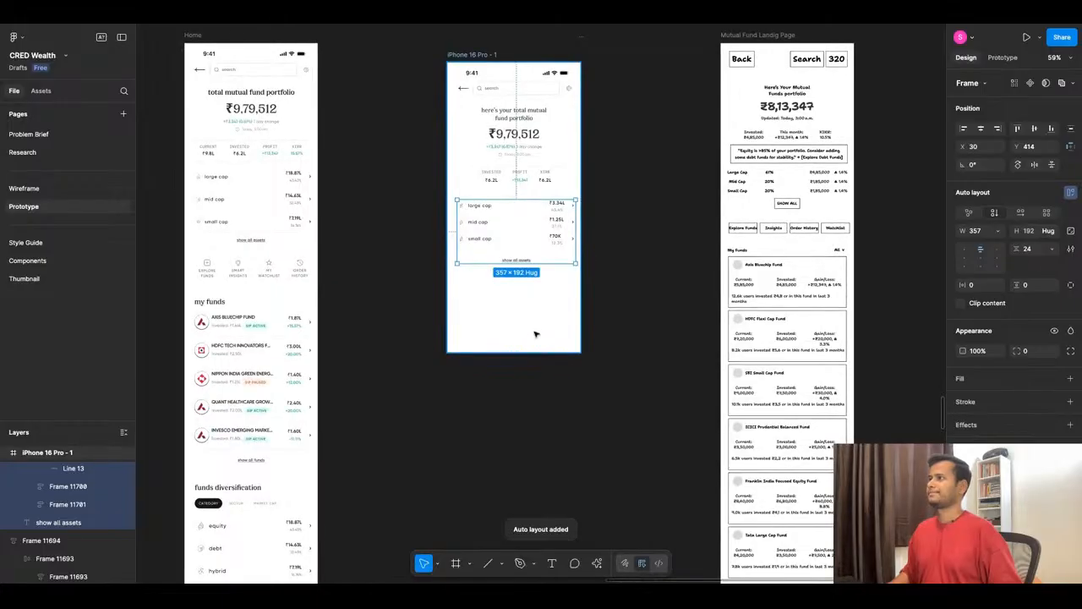
- Move the auto layout holding the cap list and "show all assets" up to Y 411 below the stats box
{"action": "scroll", "coordinate": [527, 303], "scroll_direction": "up", "scroll_amount": 2, "text": "ctrl"}
{"action": "left_click", "coordinate": [516, 211]}
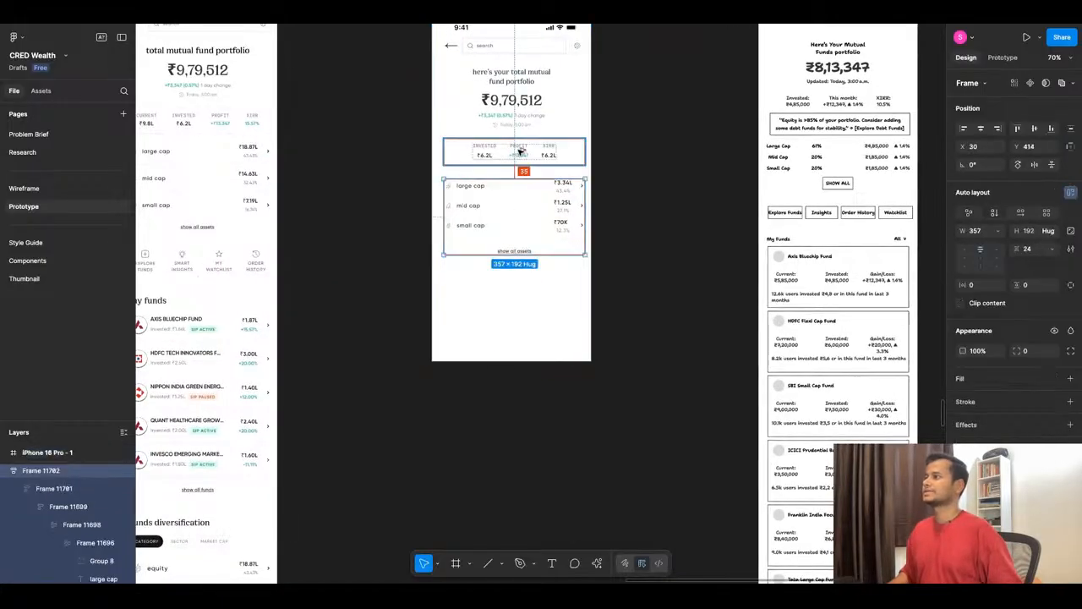
{"action": "key", "text": "Up"}
{"action": "key", "text": "Up"}
{"action": "key", "text": "Up"}
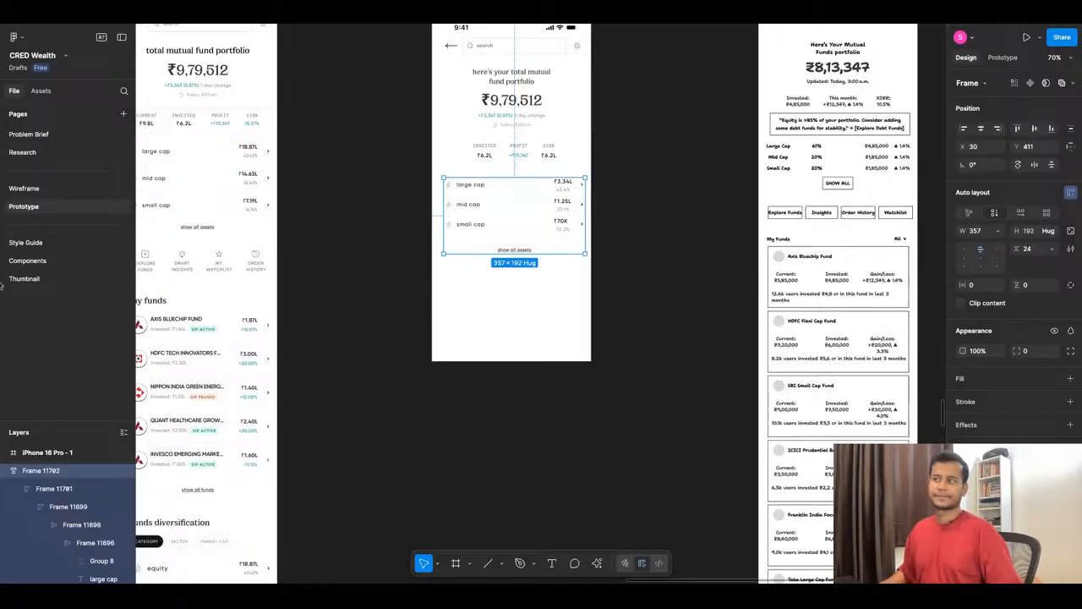
{"action": "left_click", "coordinate": [401, 450]}
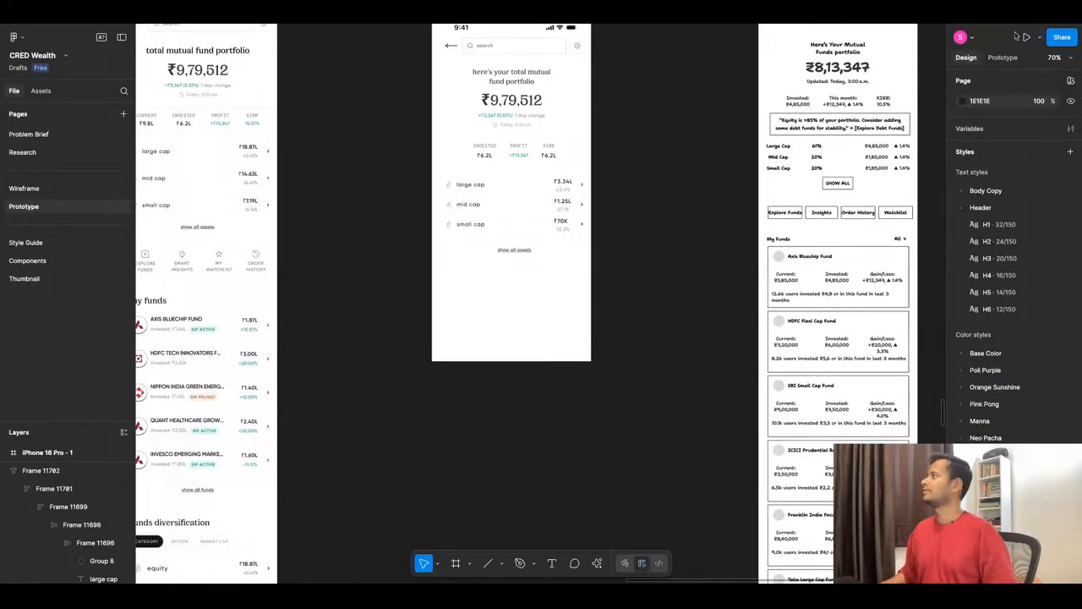
- Open a live preview of the new mutual fund screen beside the canvas
{"action": "scroll", "coordinate": [470, 185], "scroll_direction": "up", "scroll_amount": 4}
{"action": "left_click", "coordinate": [467, 166]}
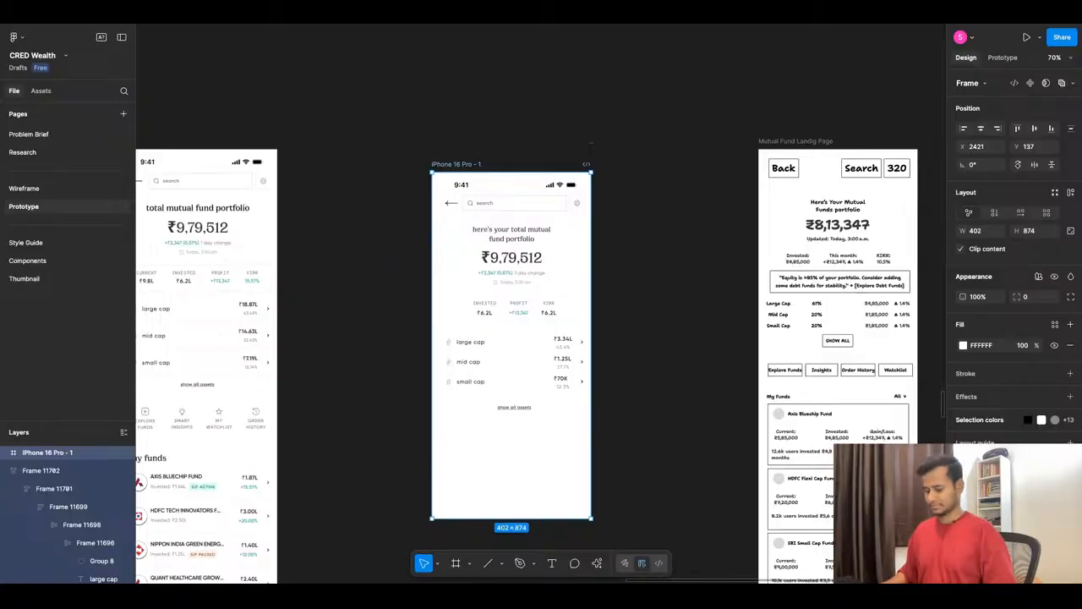
{"action": "left_click", "coordinate": [1039, 37]}
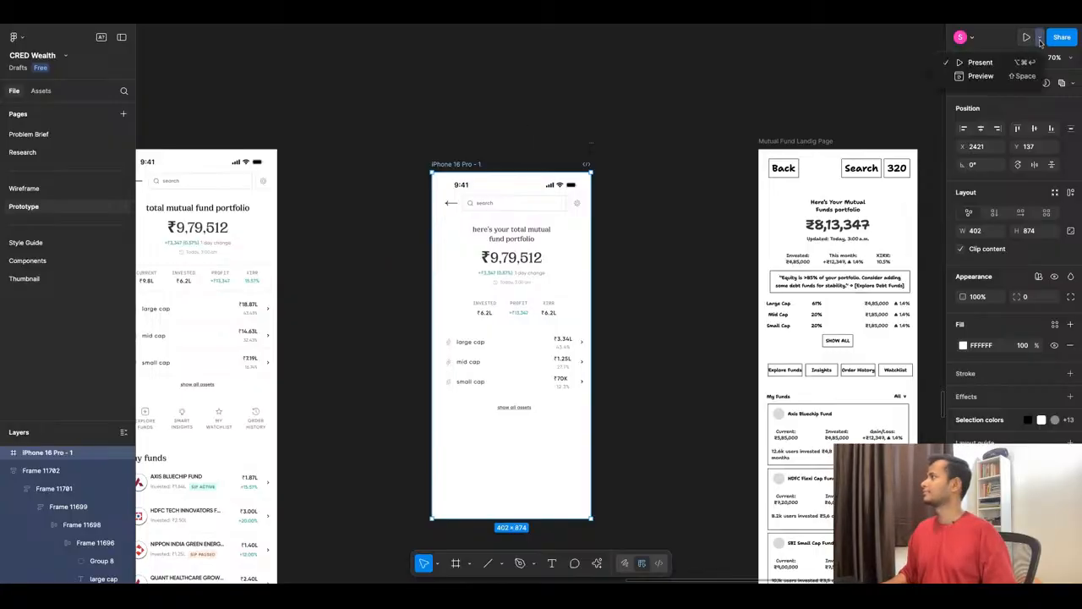
{"action": "left_click", "coordinate": [1006, 76]}
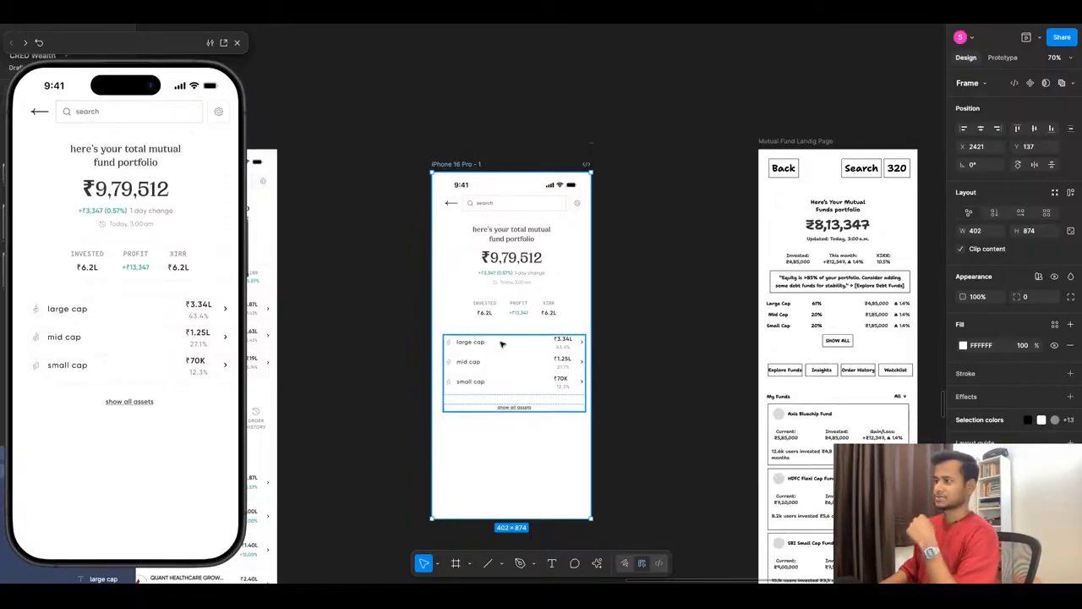
- Extend the new mutual fund screen's frame downward to a height of about 1626
{"action": "scroll", "coordinate": [694, 254], "scroll_direction": "down", "scroll_amount": 5}
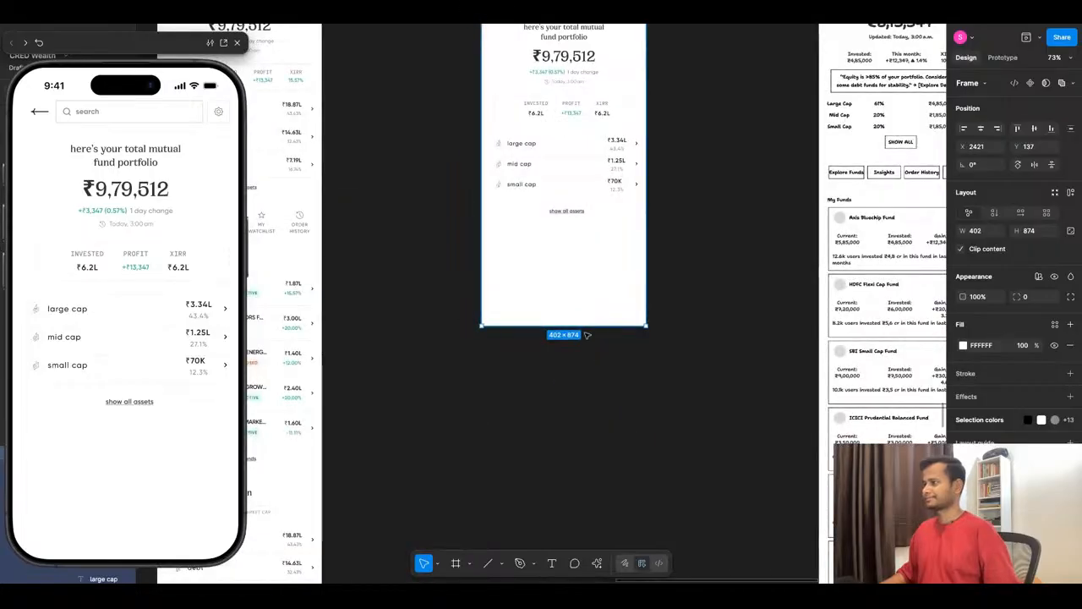
{"action": "left_click_drag", "start_coordinate": [586, 328], "coordinate": [585, 578]}
{"action": "scroll", "coordinate": [673, 254], "scroll_direction": "down", "scroll_amount": 5, "text": "ctrl"}
{"action": "scroll", "coordinate": [453, 196], "scroll_direction": "up", "scroll_amount": 4, "text": "ctrl"}
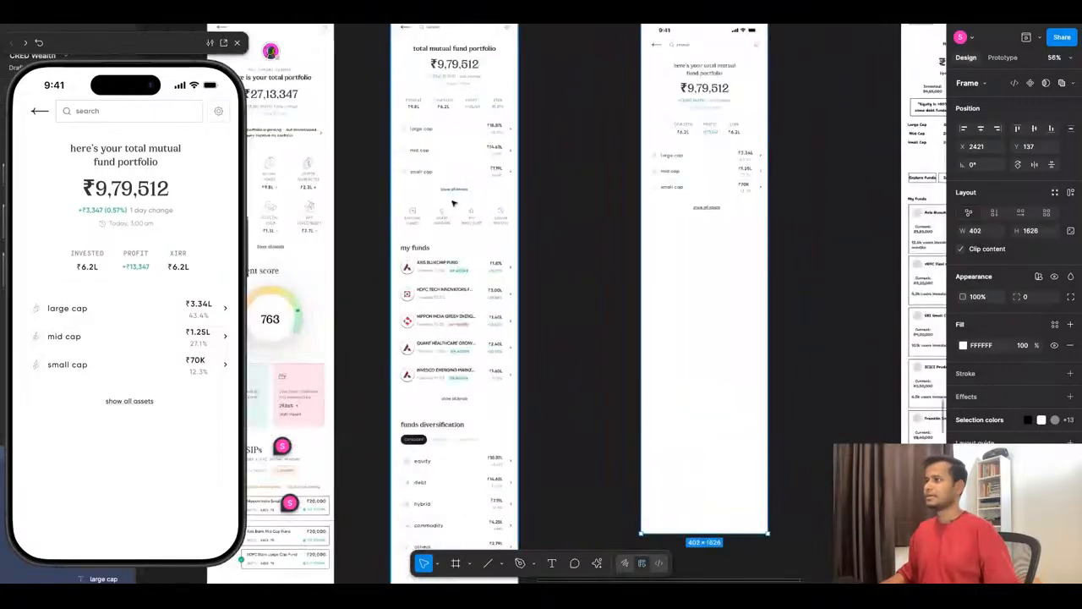
- Copy the plus, lightbulb, star and history icons from the finished mutual fund screen to below "show all assets" on the new screen
{"action": "scroll", "coordinate": [499, 221], "scroll_direction": "up", "scroll_amount": 5, "text": "ctrl"}
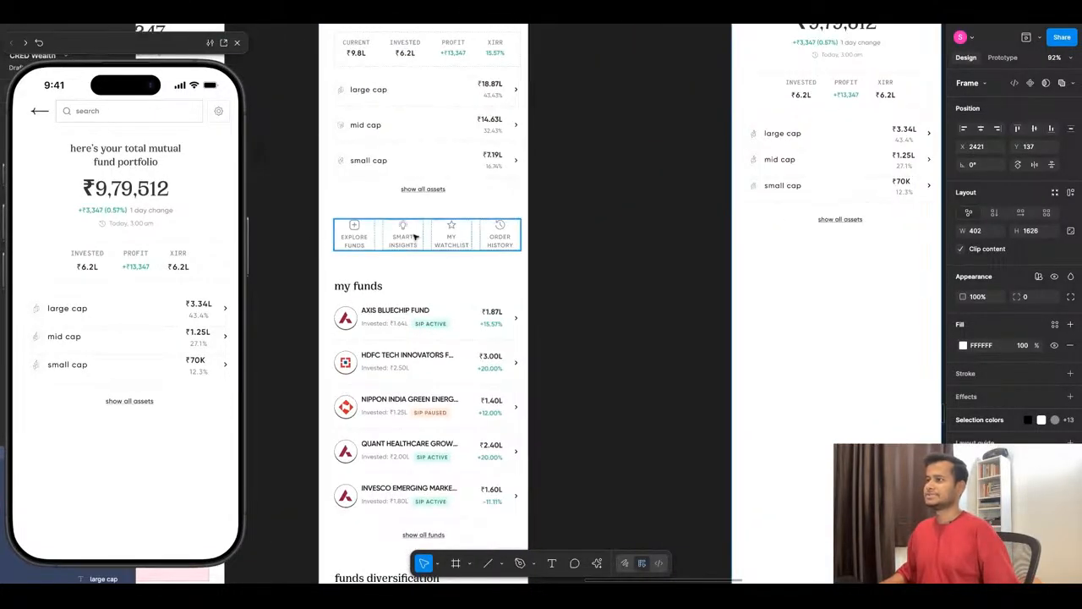
{"action": "double_click", "coordinate": [358, 228]}
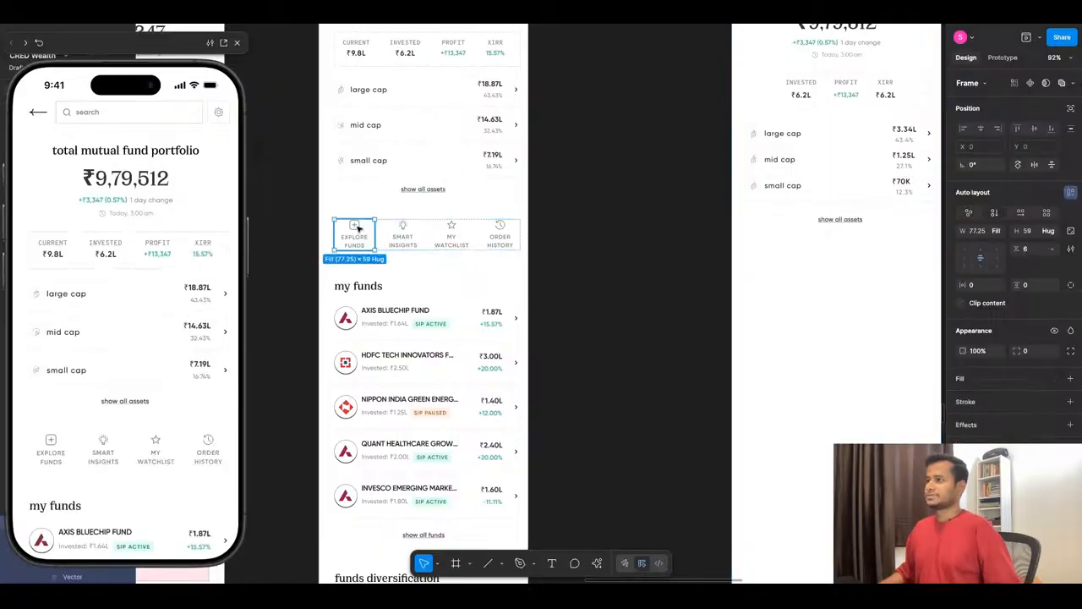
{"action": "double_click", "coordinate": [355, 226]}
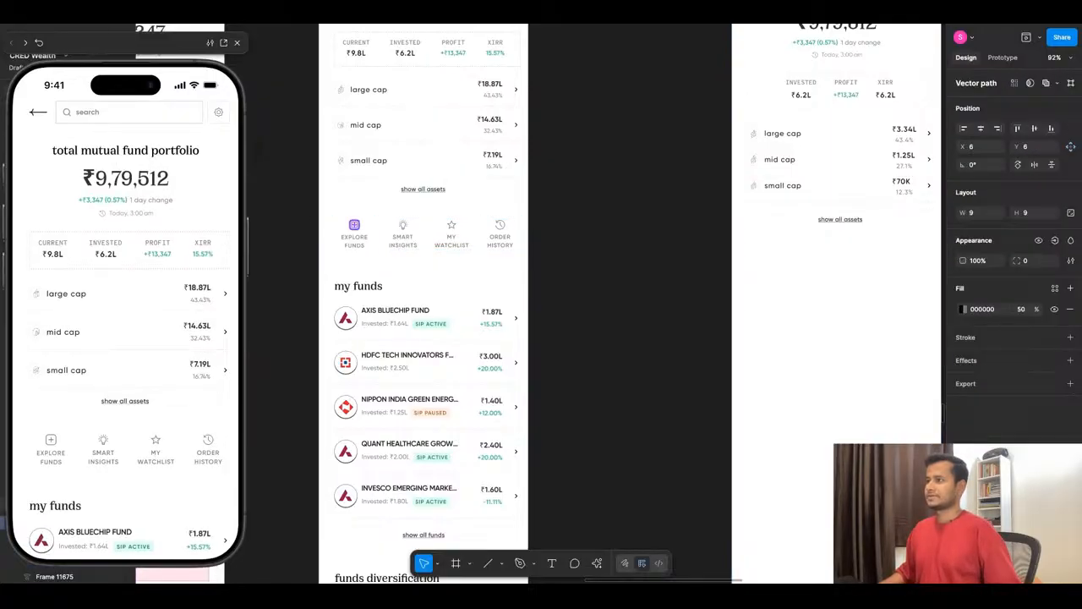
{"action": "left_click", "coordinate": [358, 227]}
{"action": "double_click", "coordinate": [355, 226]}
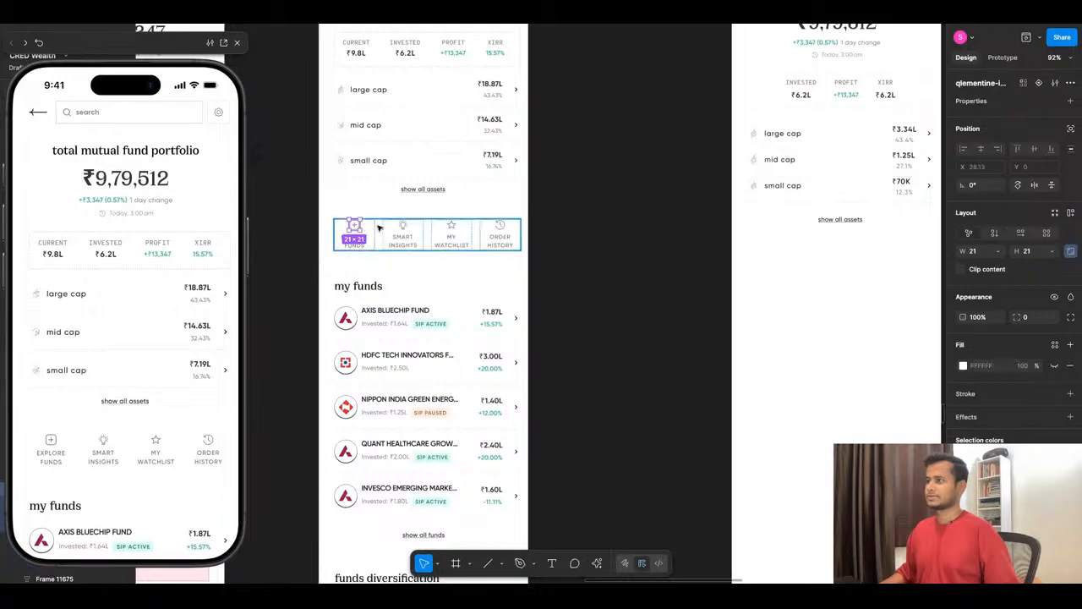
{"action": "left_click", "coordinate": [402, 226], "text": "shift"}
{"action": "left_click", "coordinate": [451, 227], "text": "shift"}
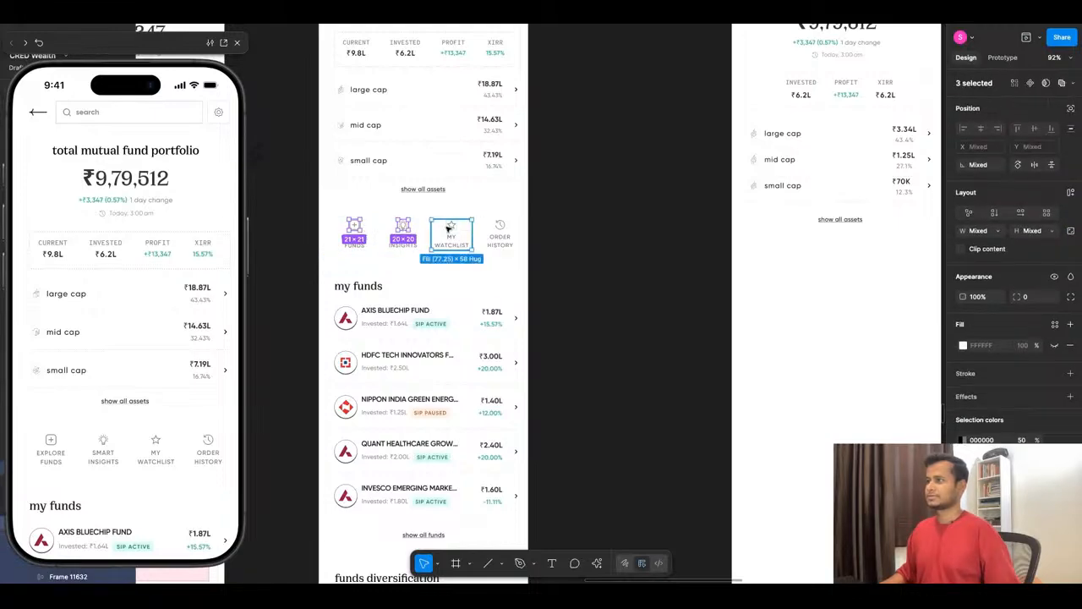
{"action": "left_click", "coordinate": [500, 226], "text": "shift"}
{"action": "left_click_drag", "start_coordinate": [499, 226], "coordinate": [656, 250]}
{"action": "scroll", "coordinate": [500, 228], "scroll_direction": "right", "scroll_amount": 4}
{"action": "left_click", "coordinate": [773, 242]}
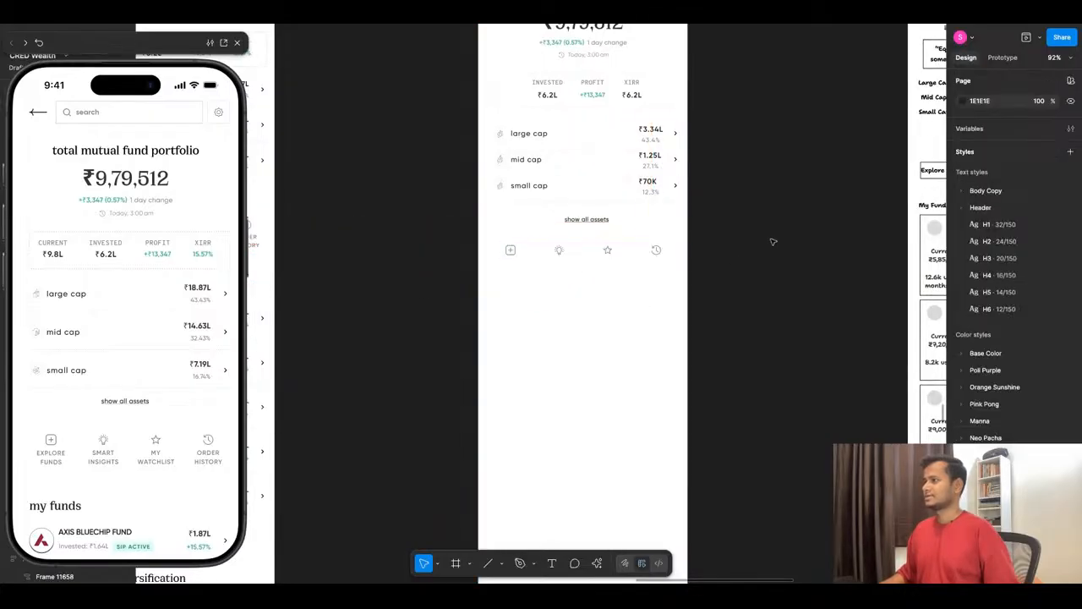
{"action": "scroll", "coordinate": [773, 242], "scroll_direction": "down", "scroll_amount": 1}
{"action": "left_click", "coordinate": [597, 562]}
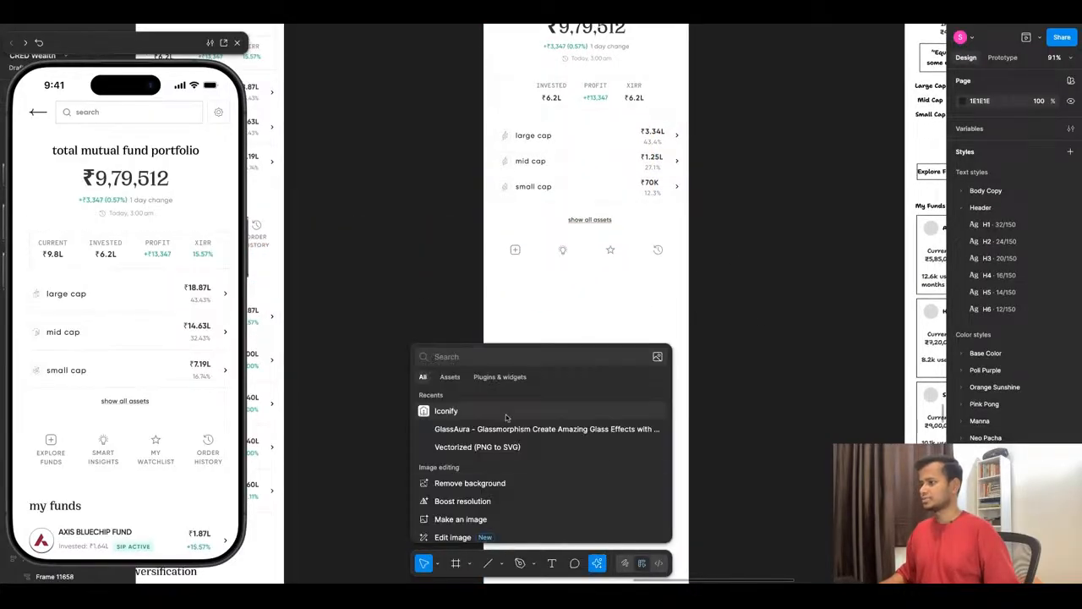
{"action": "left_click", "coordinate": [737, 348]}
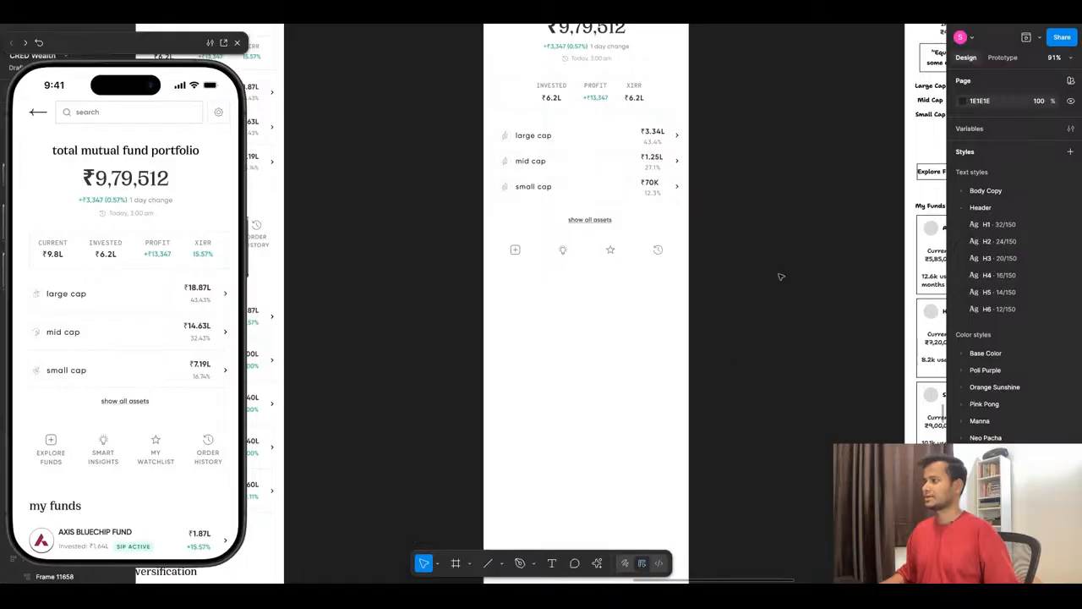
- Copy the "EXPLORE FUNDS" label from the finished screen and place it under the plus icon on the new screen
{"action": "scroll", "coordinate": [767, 280], "scroll_direction": "down", "scroll_amount": 4}
{"action": "scroll", "coordinate": [360, 267], "scroll_direction": "up", "scroll_amount": 4}
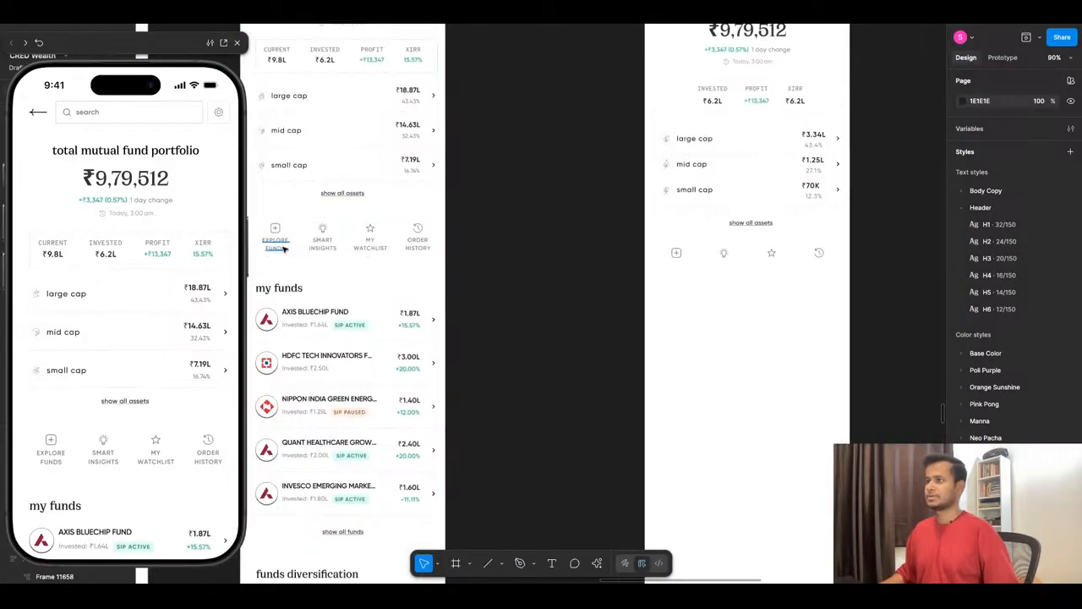
{"action": "left_click", "coordinate": [272, 248], "text": "super"}
{"action": "left_click_drag", "start_coordinate": [272, 248], "coordinate": [676, 276]}
{"action": "scroll", "coordinate": [770, 280], "scroll_direction": "up", "scroll_amount": 3}
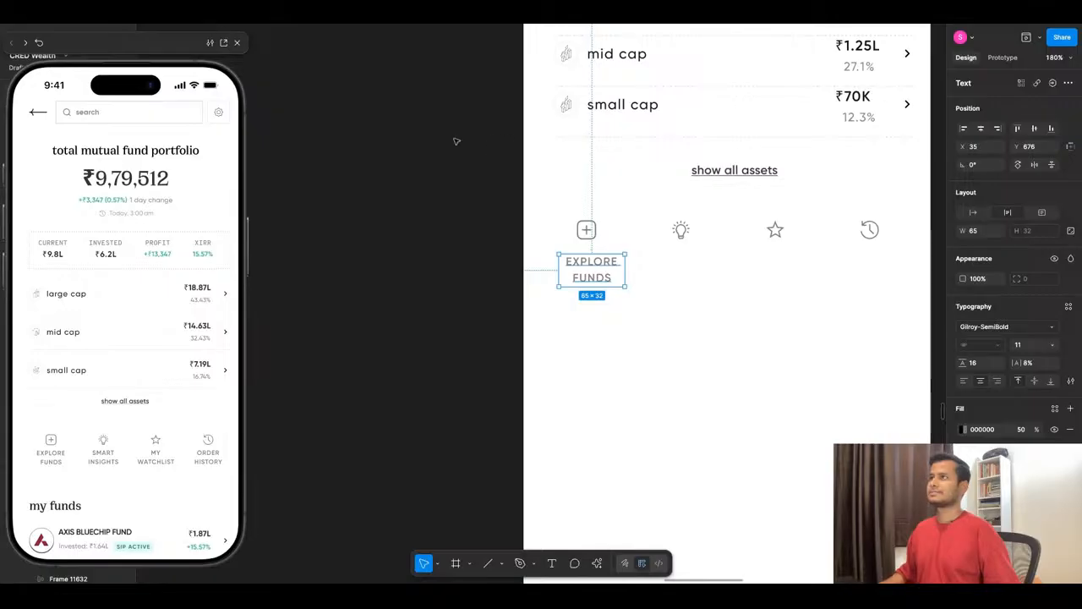
- Combine the plus icon and its "EXPLORE FUNDS" label in a vertical auto layout with a spacing of 8
{"action": "left_click", "coordinate": [595, 230], "text": "shift"}
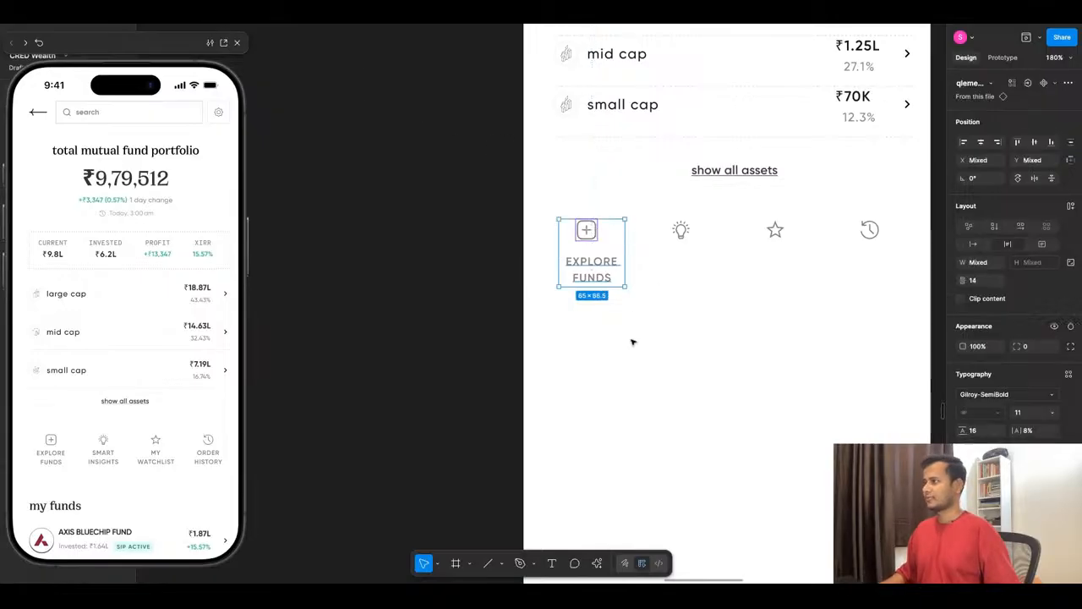
{"action": "key", "text": "shift+a"}
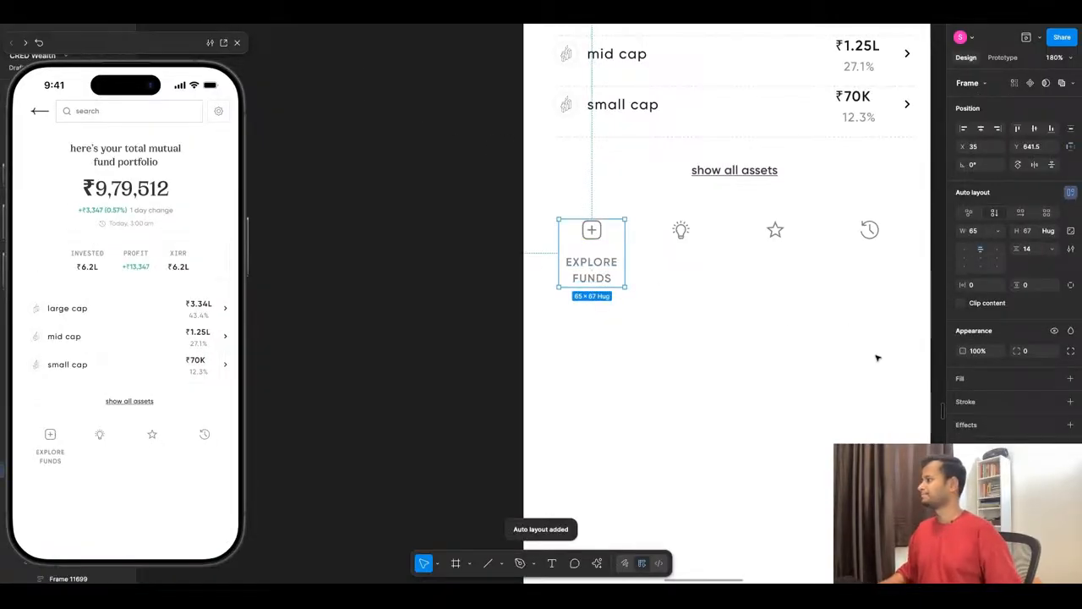
{"action": "left_click", "coordinate": [1028, 250]}
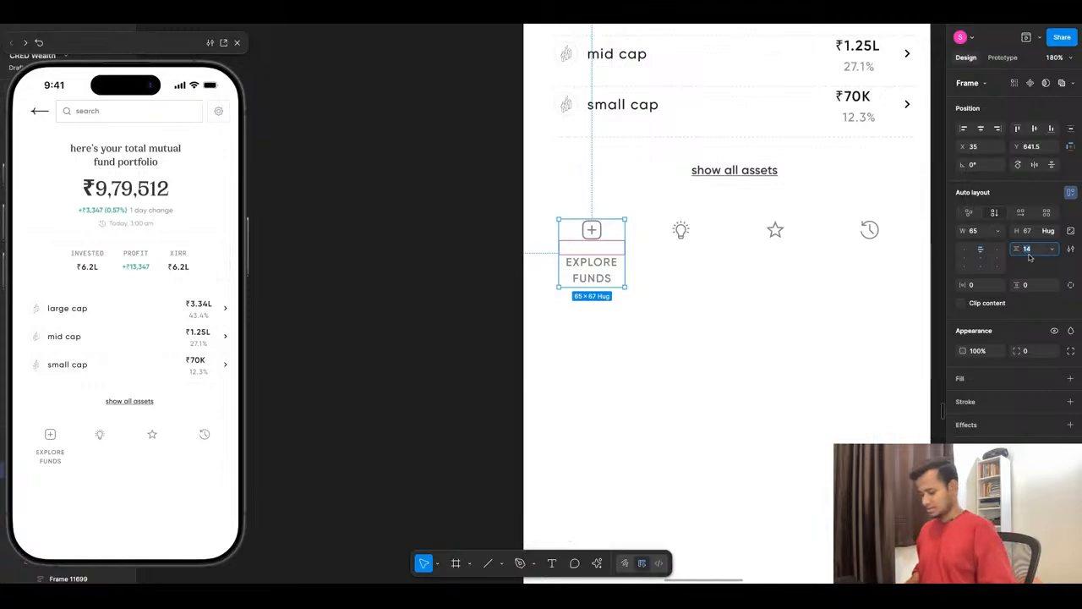
{"action": "type", "text": "8"}
{"action": "key", "text": "Return"}
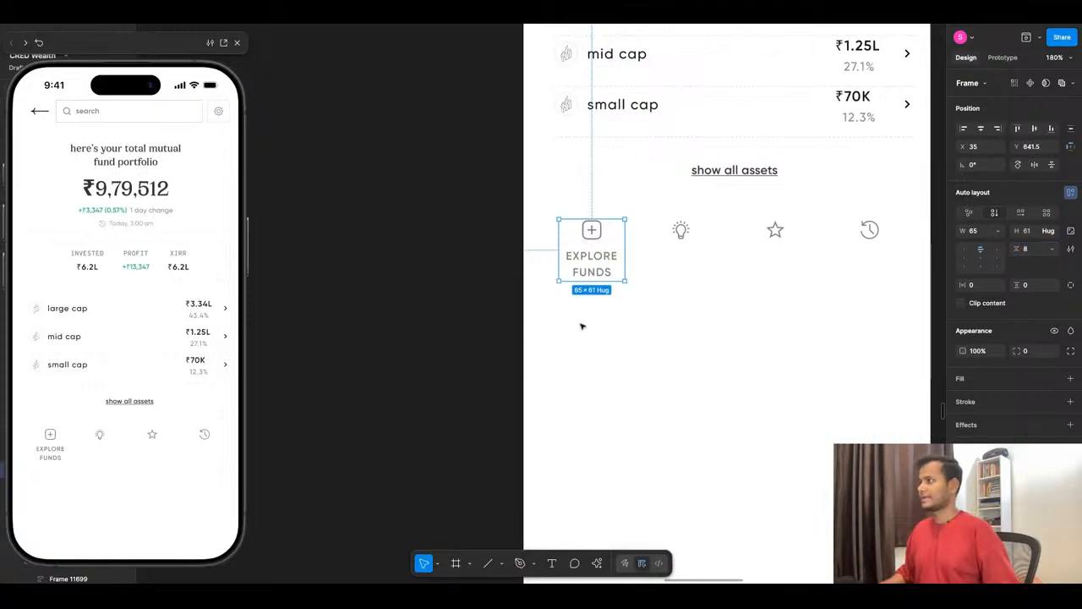
{"action": "key", "text": "Escape"}
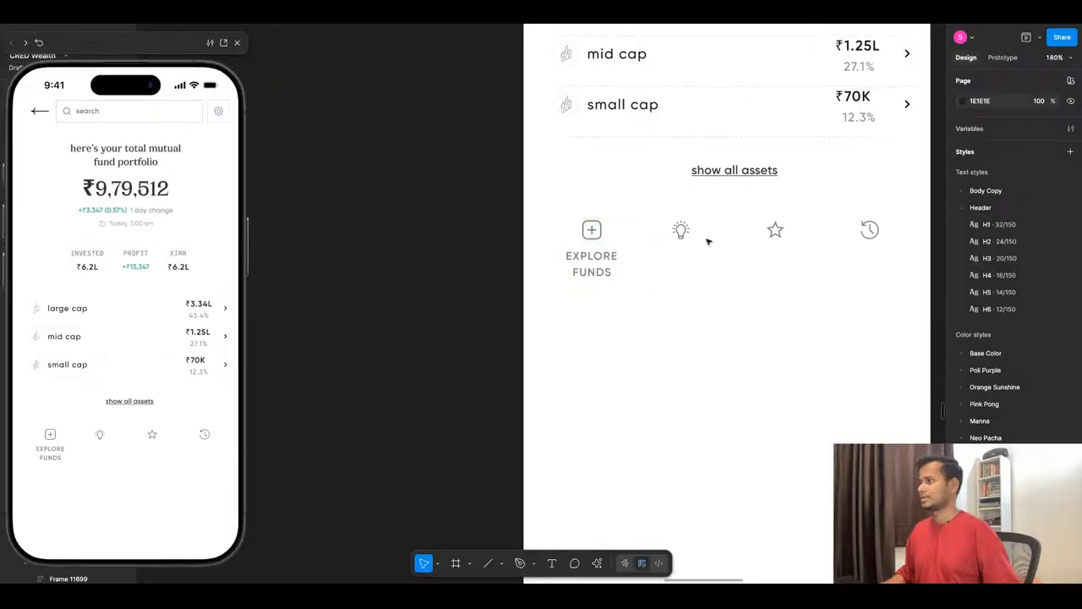
- Move the lightbulb, star and history icons down to Y 777, clear of the shortcut row
{"action": "left_click", "coordinate": [679, 234]}
{"action": "left_click", "coordinate": [776, 233], "text": "shift"}
{"action": "left_click", "coordinate": [862, 230], "text": "shift"}
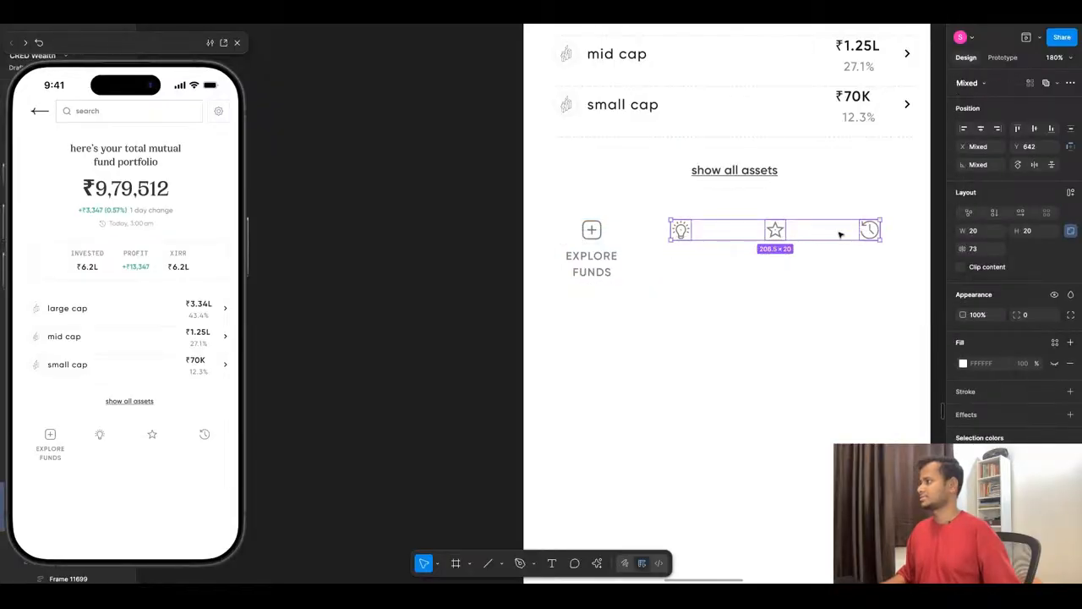
{"action": "left_click_drag", "start_coordinate": [842, 233], "coordinate": [821, 360]}
- Duplicate the "EXPLORE FUNDS" shortcut three times and line the copies up beside the original in one row
{"action": "left_click", "coordinate": [594, 258]}
{"action": "left_click_drag", "start_coordinate": [594, 258], "coordinate": [695, 258]}
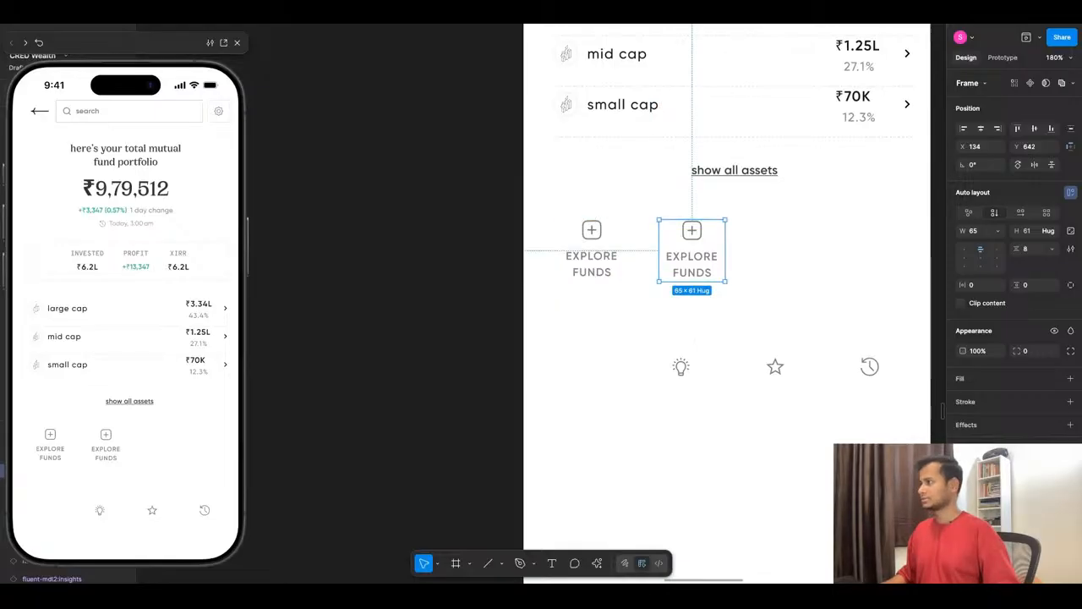
{"action": "key", "text": "shift+d"}
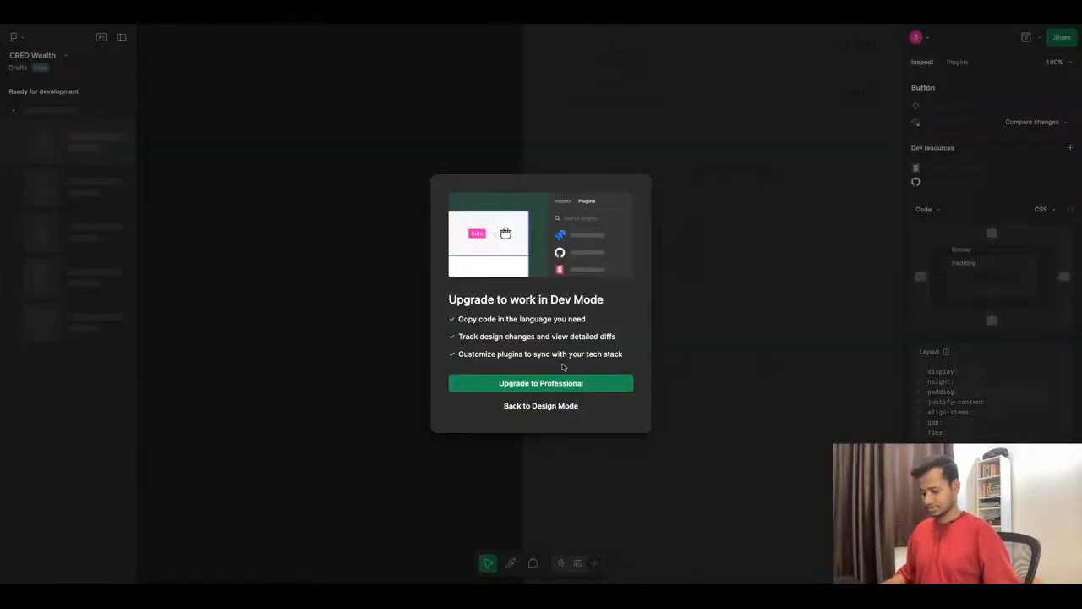
{"action": "key", "text": "shift+d"}
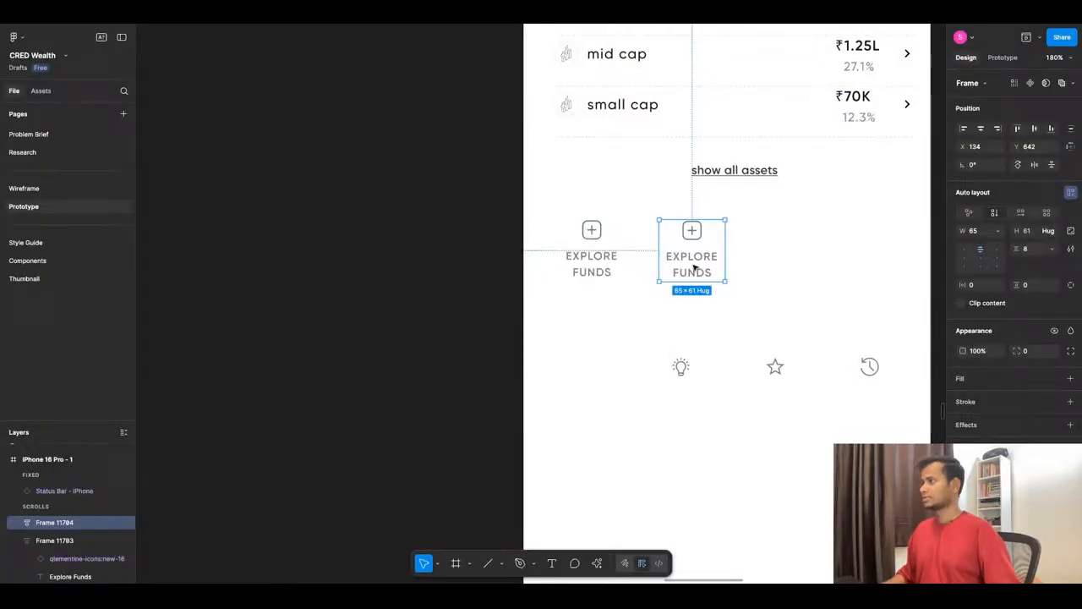
{"action": "key", "text": "super+d"}
{"action": "left_click", "coordinate": [718, 321]}
{"action": "left_click", "coordinate": [703, 256]}
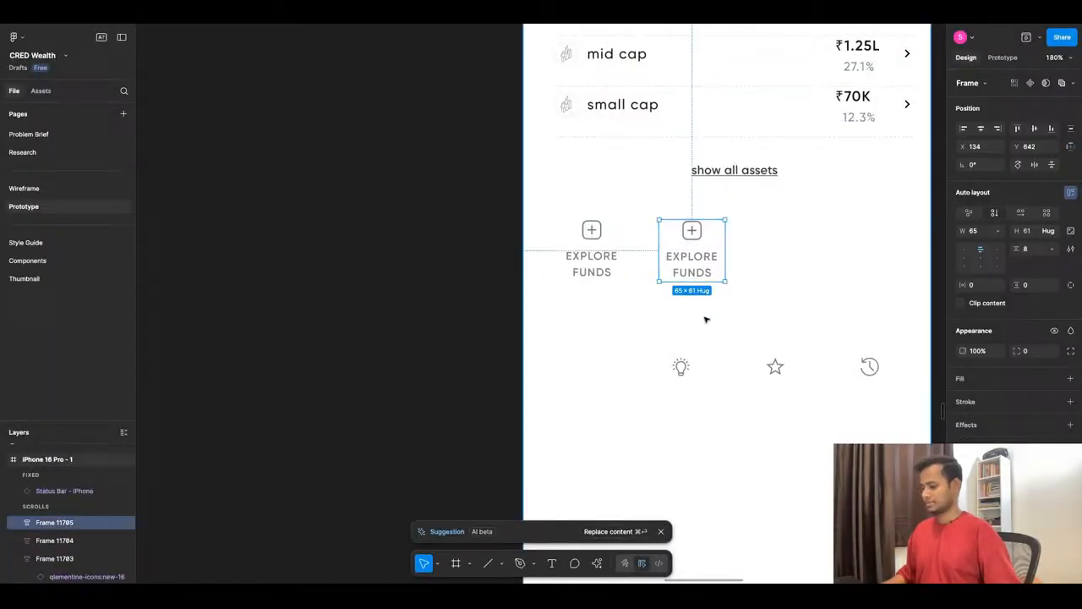
{"action": "key", "text": "super+d"}
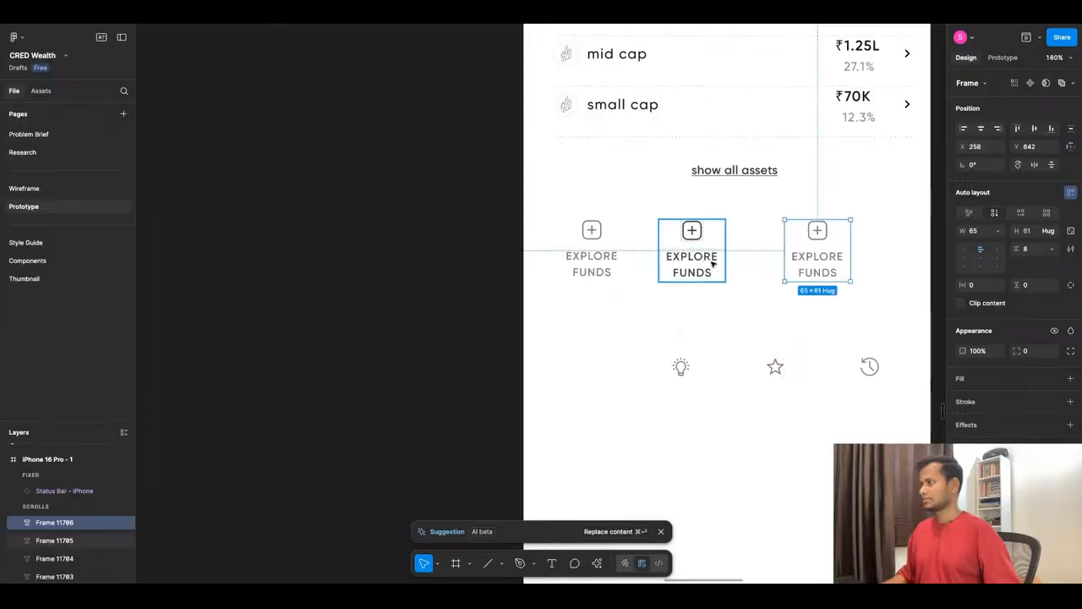
{"action": "left_click", "coordinate": [714, 264], "text": "shift"}
{"action": "left_click_drag", "start_coordinate": [714, 264], "coordinate": [797, 261]}
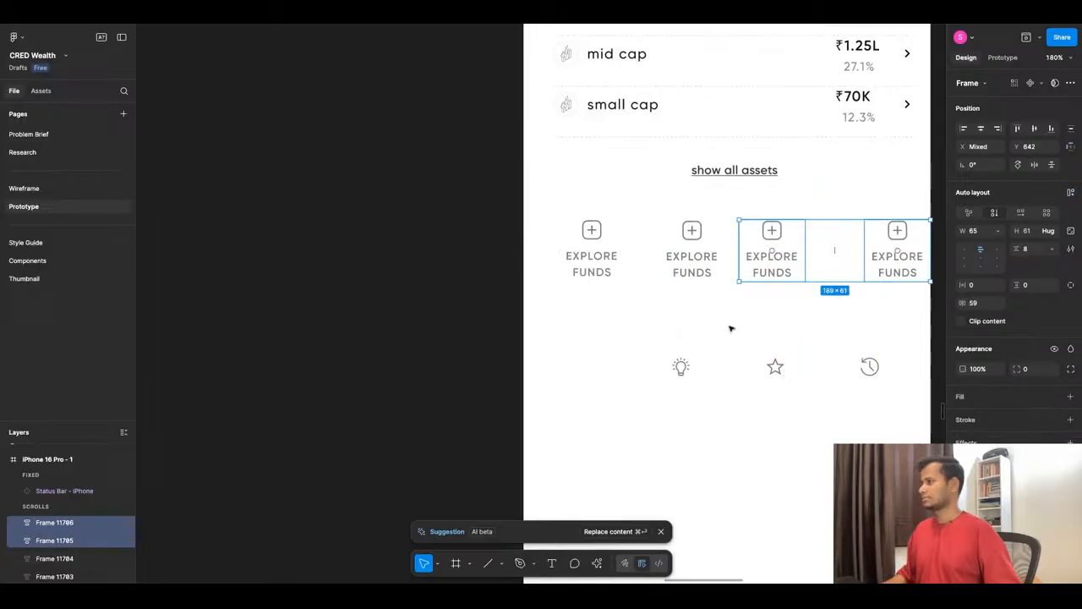
- Combine the four shortcuts in a horizontal auto layout with a spacing of 16 and centre it horizontally on the screen
{"action": "left_click_drag", "start_coordinate": [522, 206], "coordinate": [886, 303]}
{"action": "key", "text": "shift+a"}
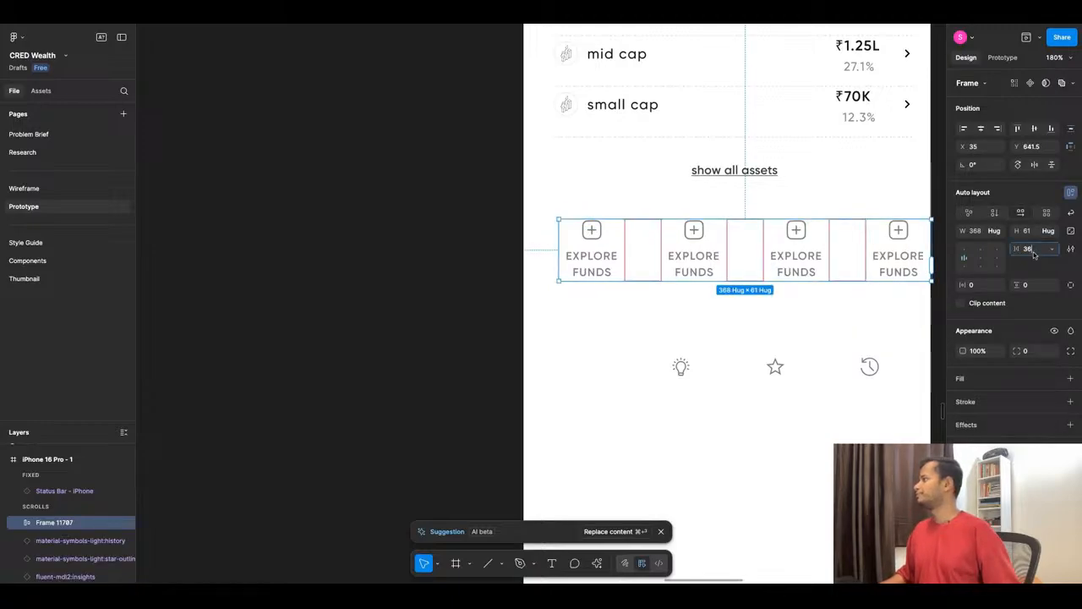
{"action": "type", "text": "16"}
{"action": "key", "text": "Return"}
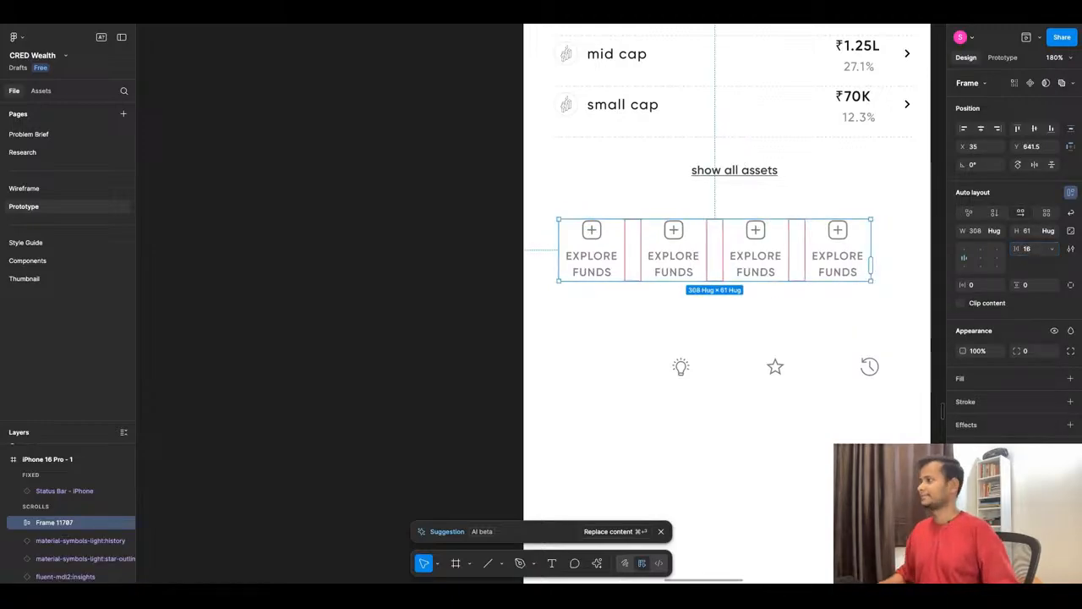
{"action": "left_click", "coordinate": [709, 315]}
{"action": "left_click", "coordinate": [778, 244]}
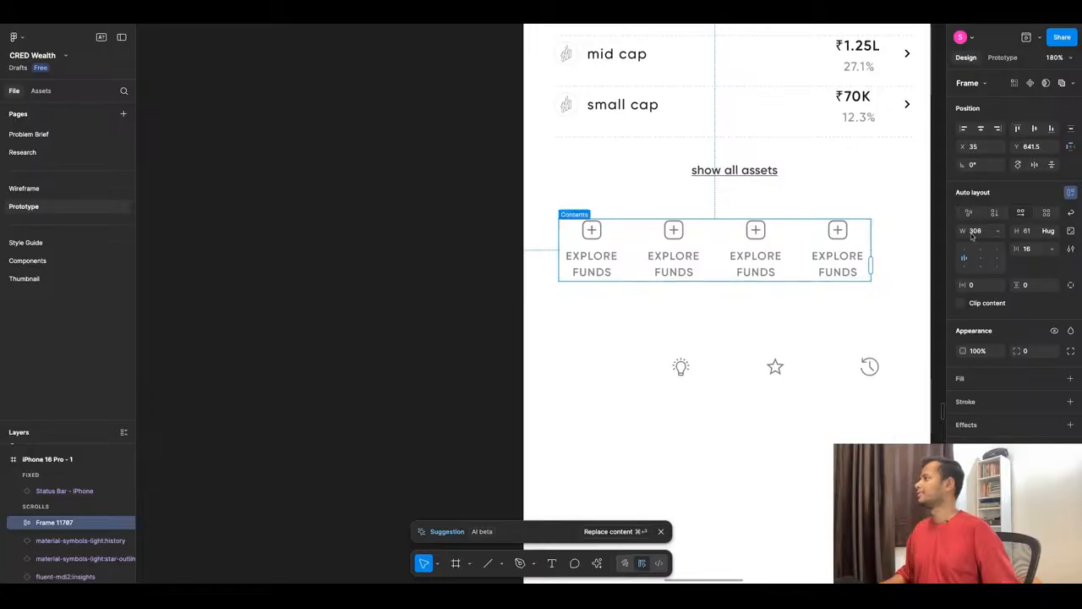
{"action": "left_click", "coordinate": [981, 130]}
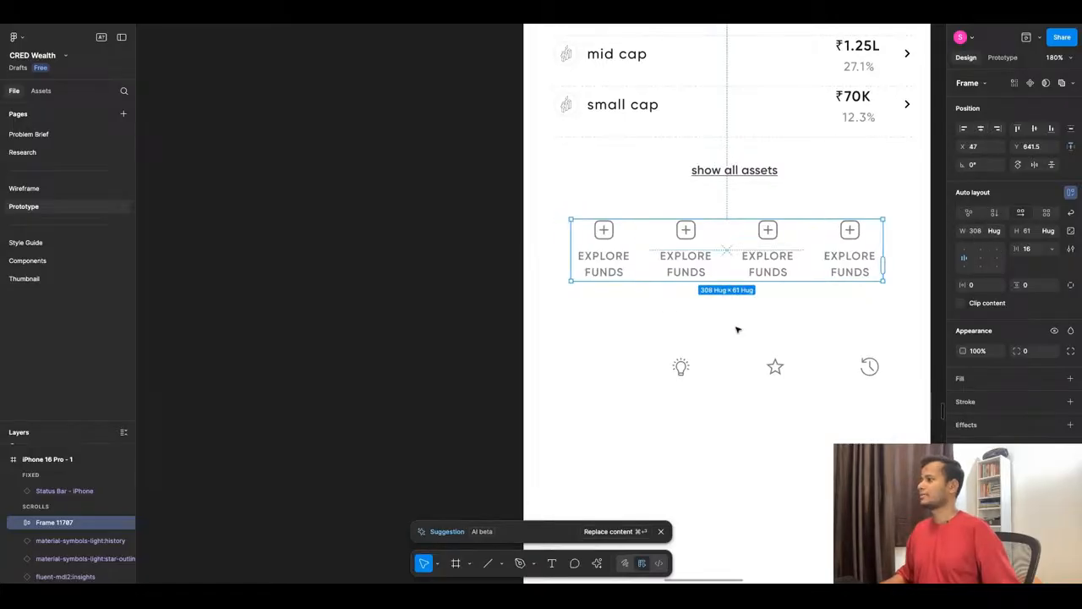
- Replace the plus icons in the second, third and fourth shortcuts with the lightbulb, star and history icons
{"action": "left_click_drag", "start_coordinate": [684, 365], "coordinate": [689, 231]}
{"action": "left_click", "coordinate": [690, 231]}
{"action": "key", "text": "BackSpace"}
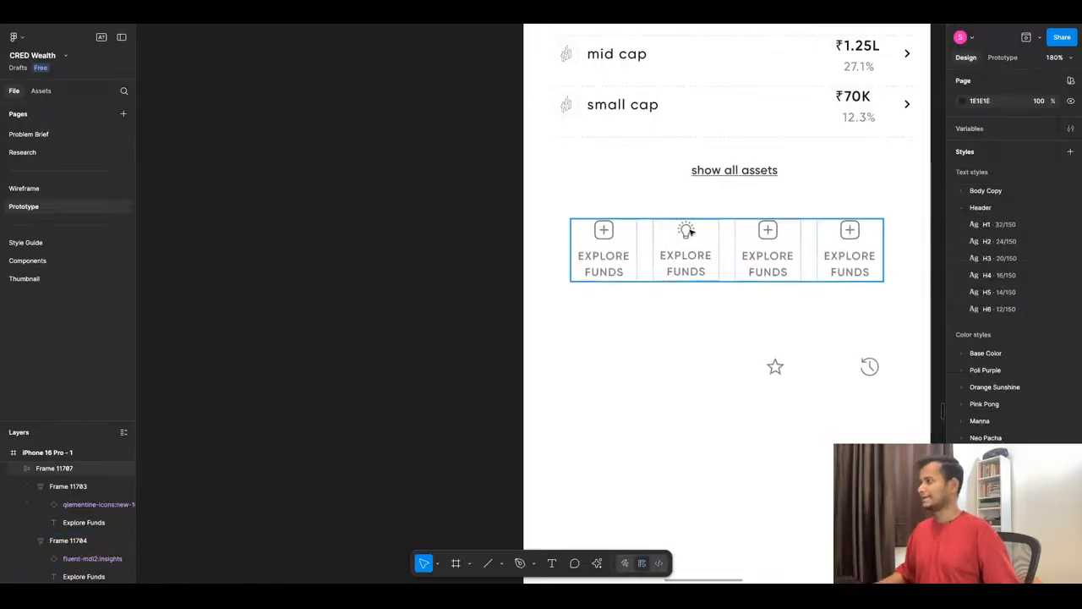
{"action": "left_click", "coordinate": [774, 367]}
{"action": "left_click_drag", "start_coordinate": [778, 370], "coordinate": [770, 234]}
{"action": "left_click", "coordinate": [769, 232]}
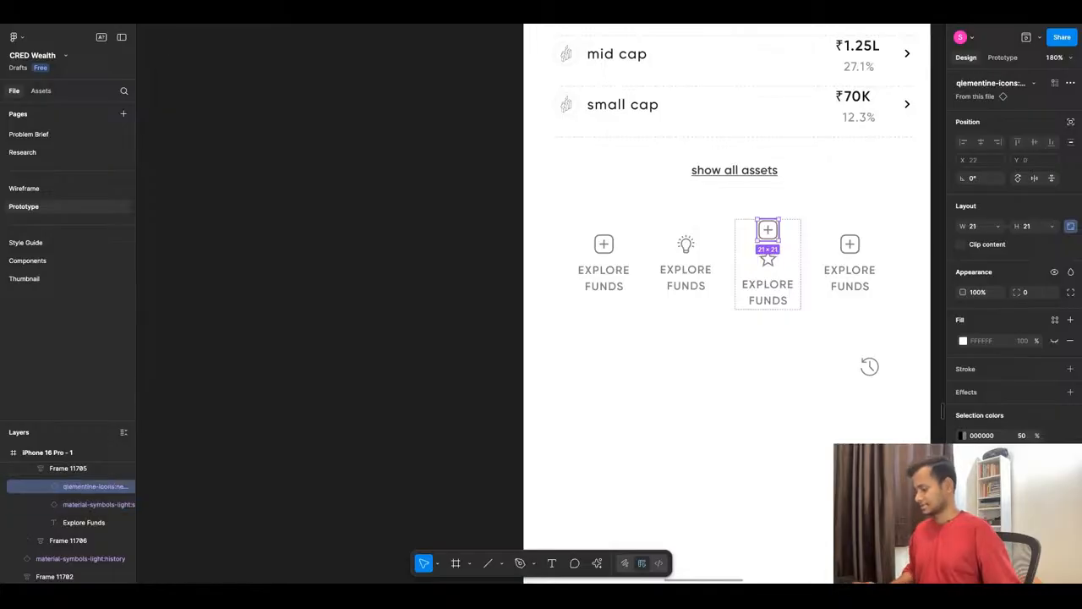
{"action": "key", "text": "Delete"}
{"action": "left_click", "coordinate": [870, 370]}
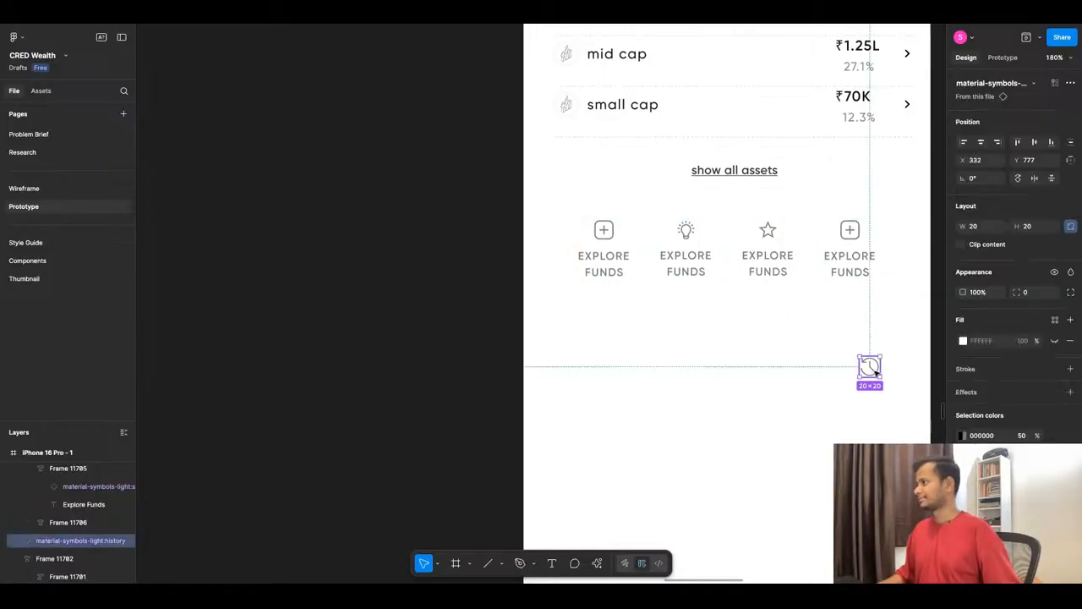
{"action": "left_click_drag", "start_coordinate": [876, 372], "coordinate": [853, 245]}
{"action": "left_click", "coordinate": [850, 230]}
{"action": "key", "text": "Delete"}
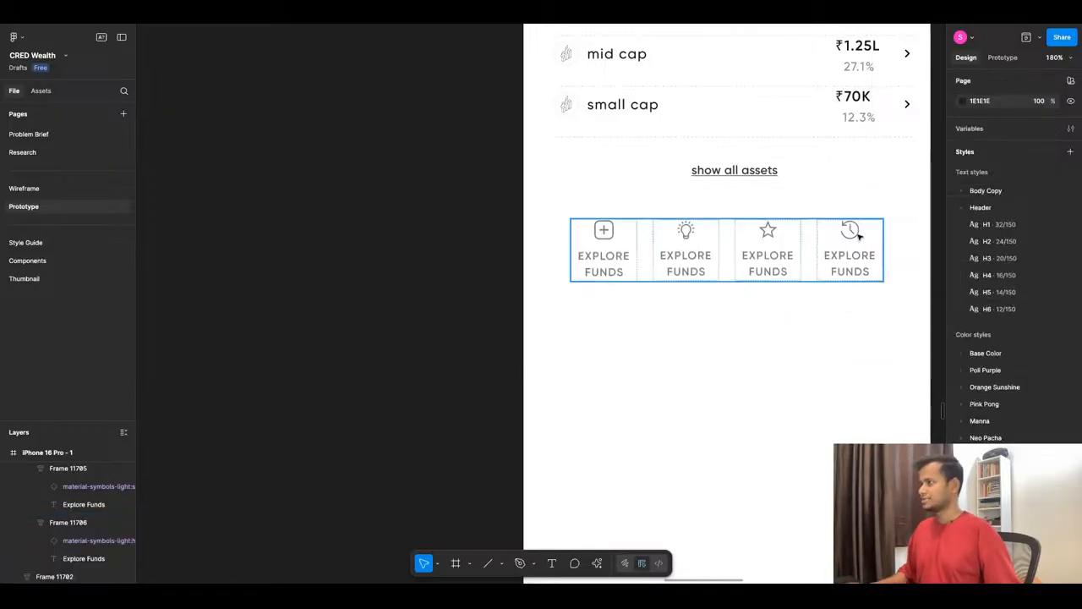
- Resize the plus icon of the first shortcut to 20 × 20 to match the lightbulb, star and history icons
{"action": "left_click", "coordinate": [605, 234]}
{"action": "left_click", "coordinate": [604, 234]}
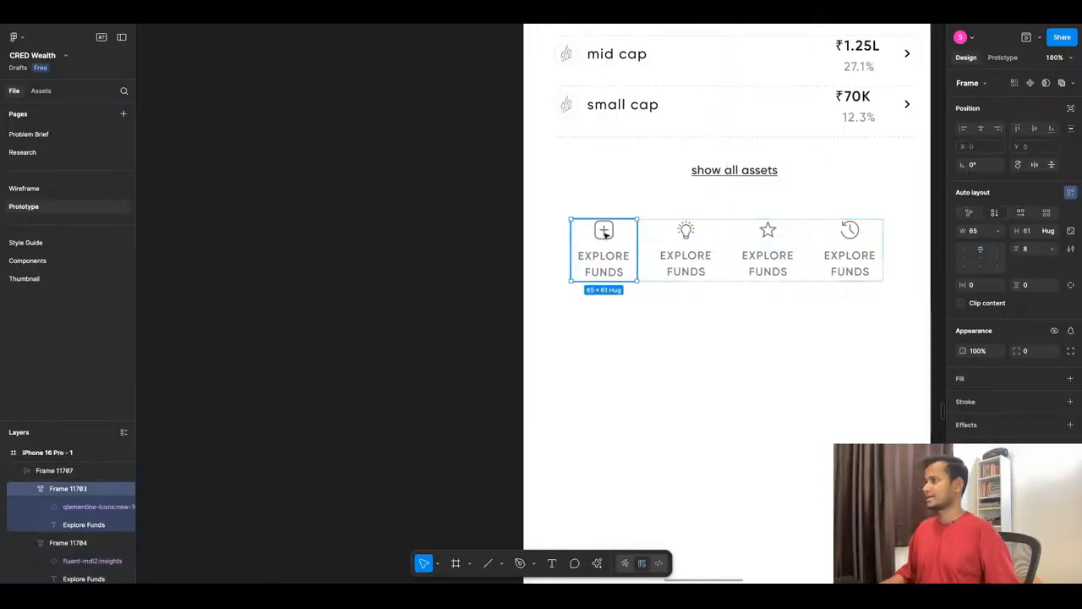
{"action": "left_click", "coordinate": [604, 234]}
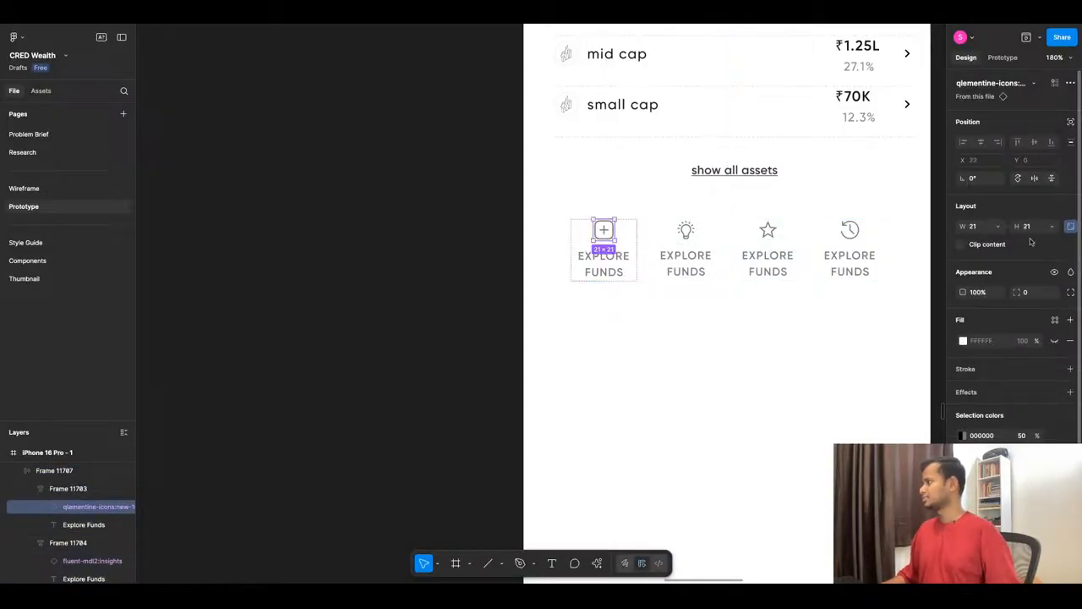
{"action": "left_click", "coordinate": [685, 234]}
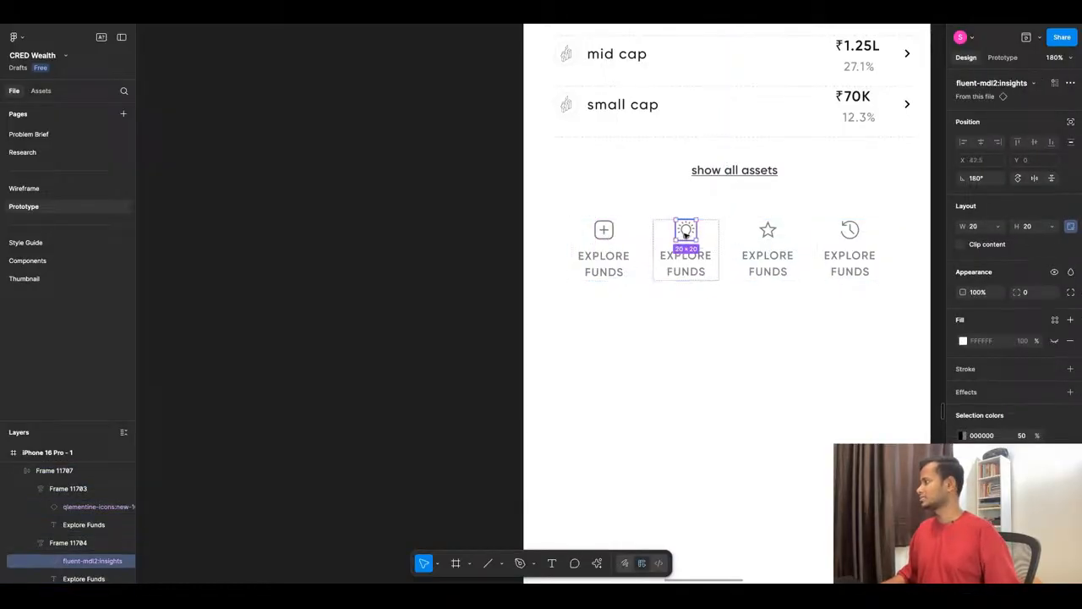
{"action": "left_click", "coordinate": [601, 234]}
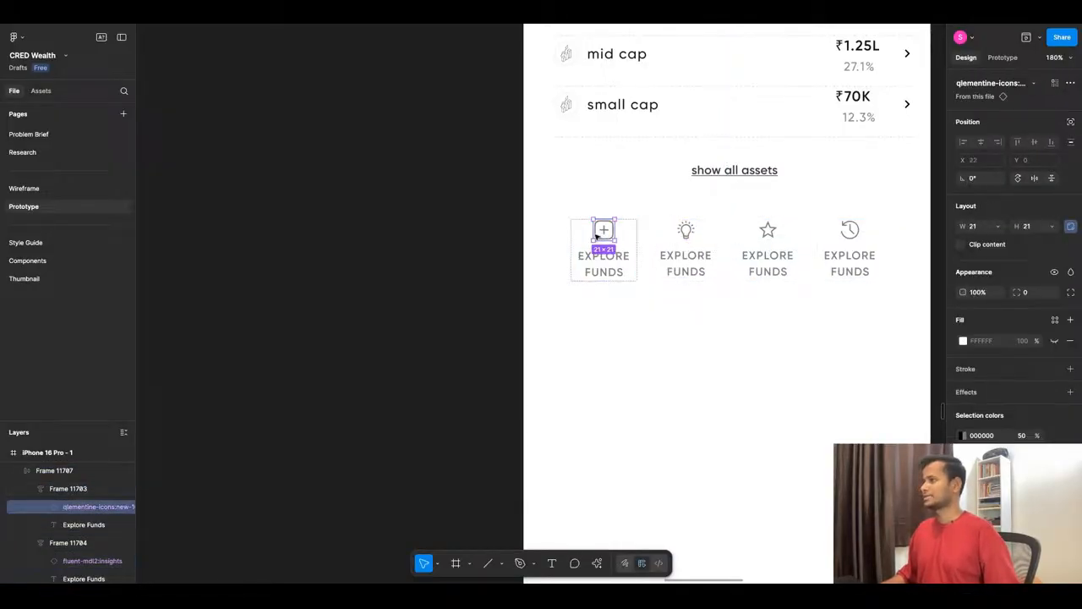
{"action": "left_click", "coordinate": [1031, 226]}
{"action": "type", "text": "20"}
{"action": "key", "text": "Return"}
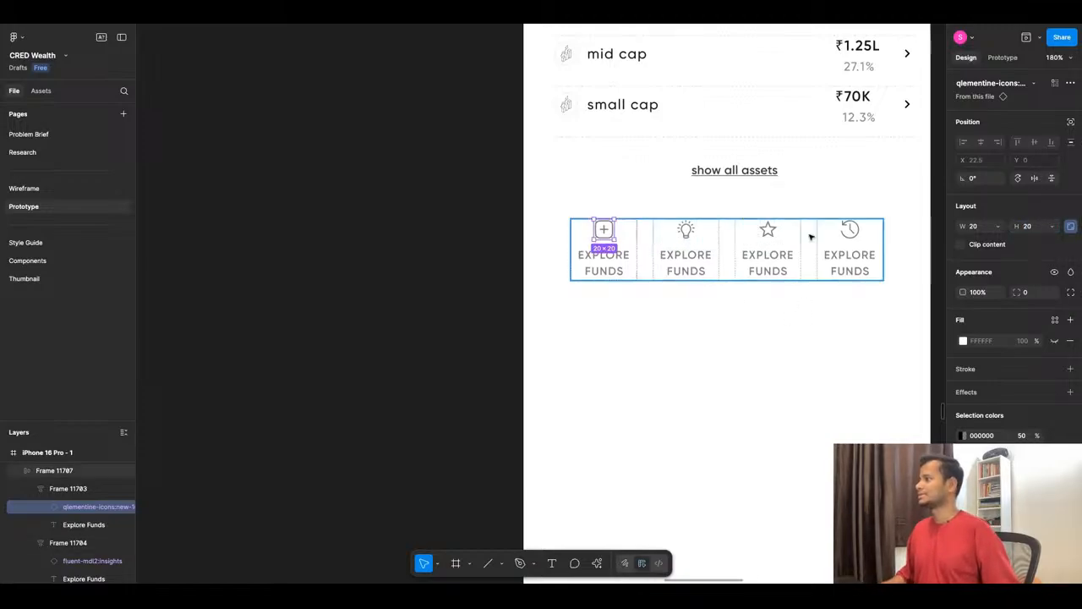
{"action": "left_click", "coordinate": [766, 231]}
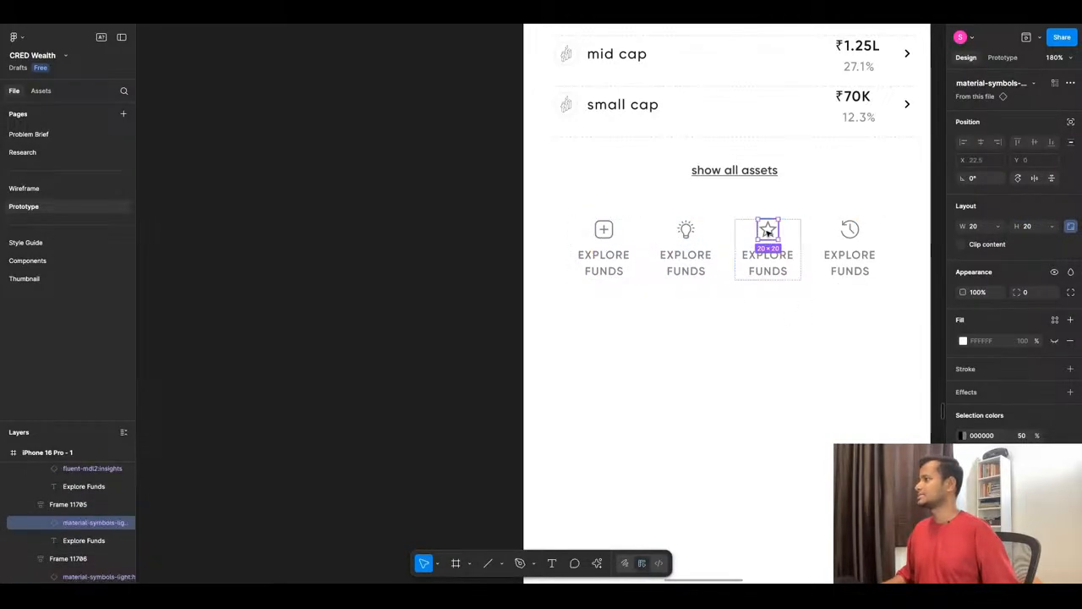
{"action": "left_click", "coordinate": [855, 237]}
{"action": "left_click", "coordinate": [684, 338]}
- Change the label of the lightbulb shortcut to "Smart Insights"
{"action": "scroll", "coordinate": [499, 305], "scroll_direction": "down", "scroll_amount": 4}
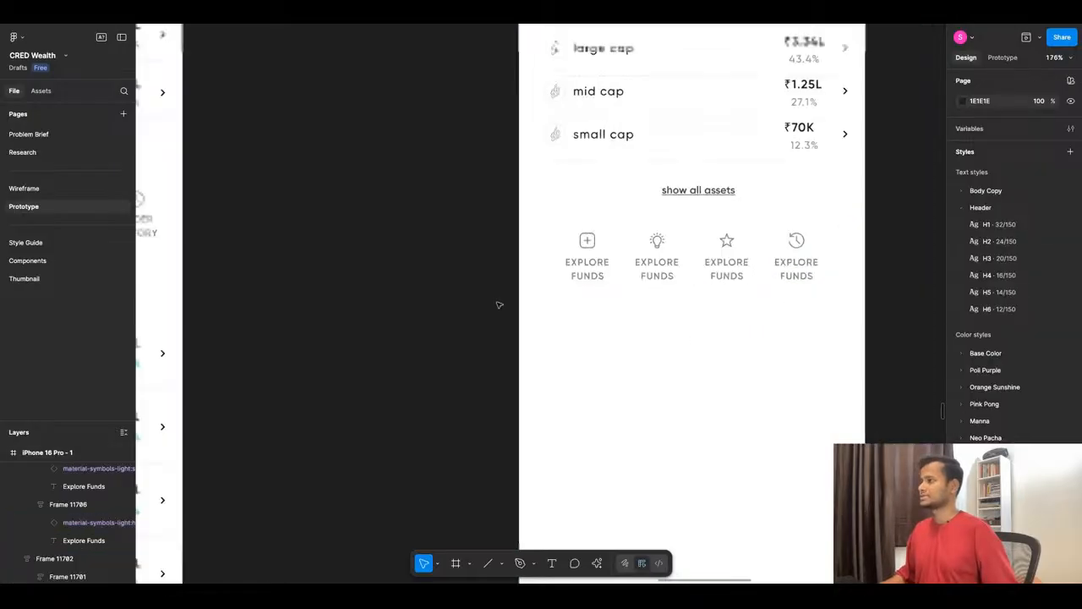
{"action": "scroll", "coordinate": [648, 286], "scroll_direction": "up", "scroll_amount": 5}
{"action": "left_click", "coordinate": [637, 278]}
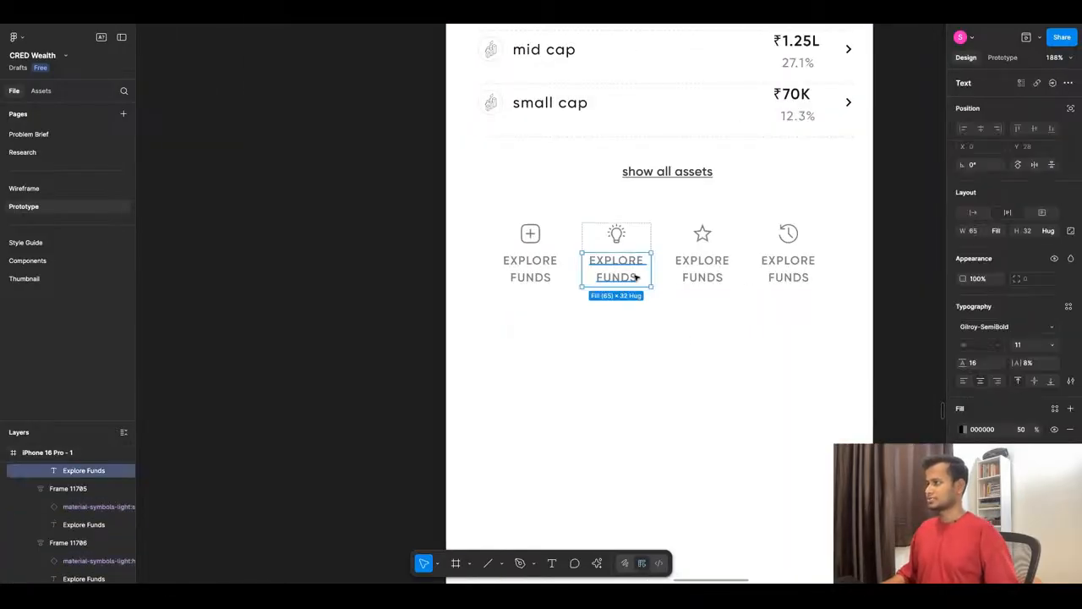
{"action": "double_click", "coordinate": [627, 277]}
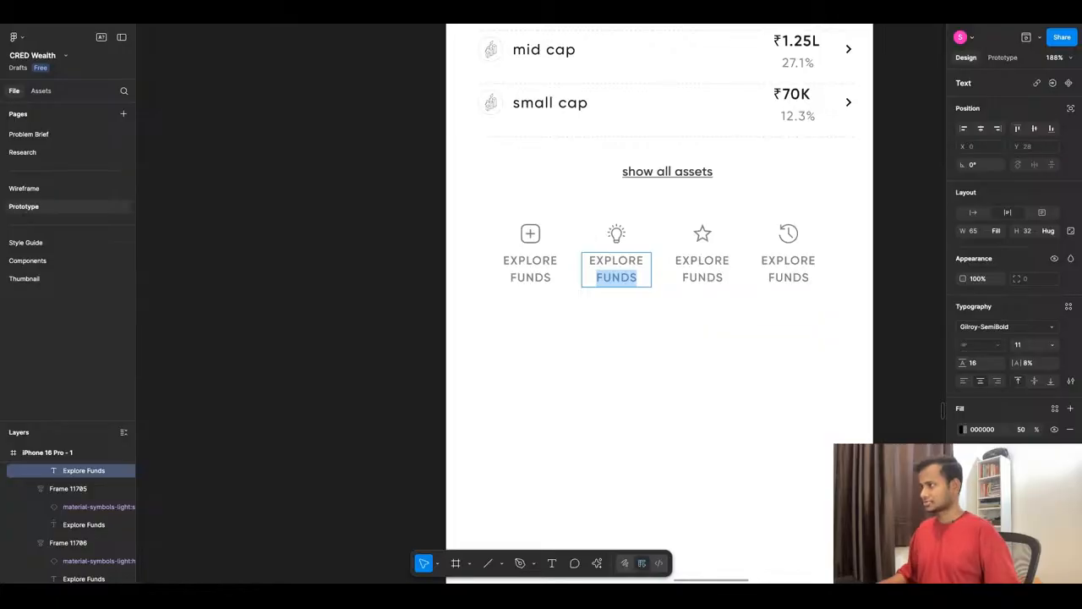
{"action": "key", "text": "ctrl+a"}
{"action": "type", "text": "Smart "}
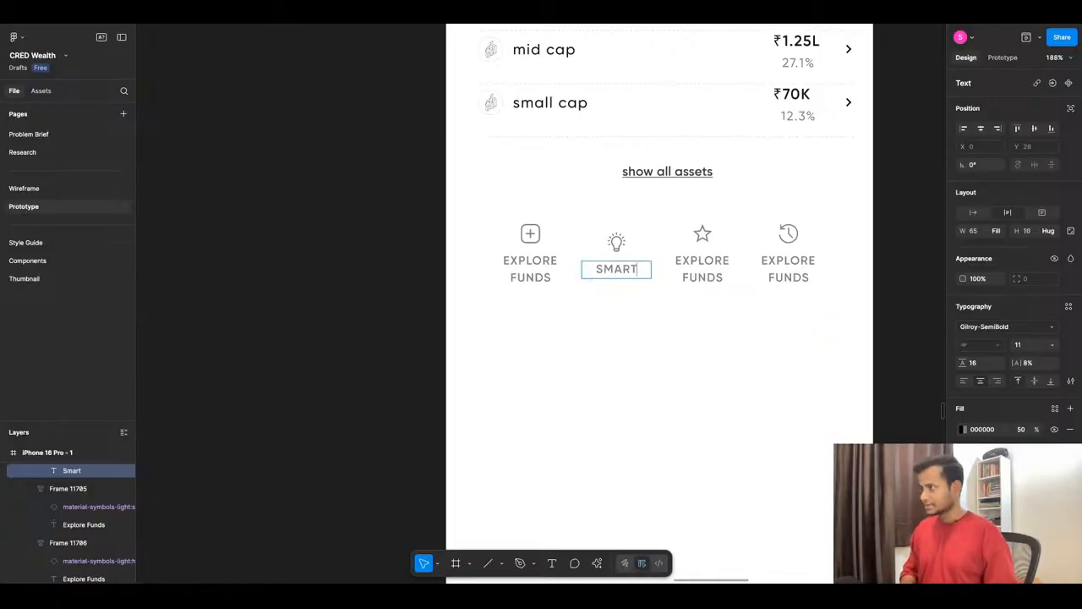
{"action": "type", "text": "Insights"}
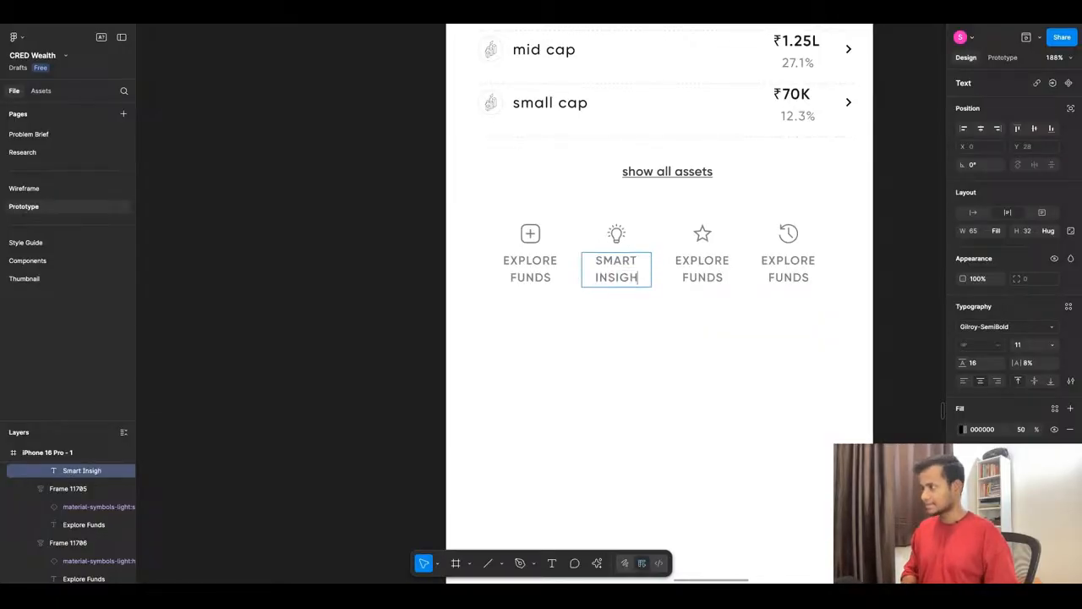
- Change the label of the star shortcut to "My watchlist"
{"action": "double_click", "coordinate": [725, 285]}
{"action": "key", "text": "ctrl+a"}
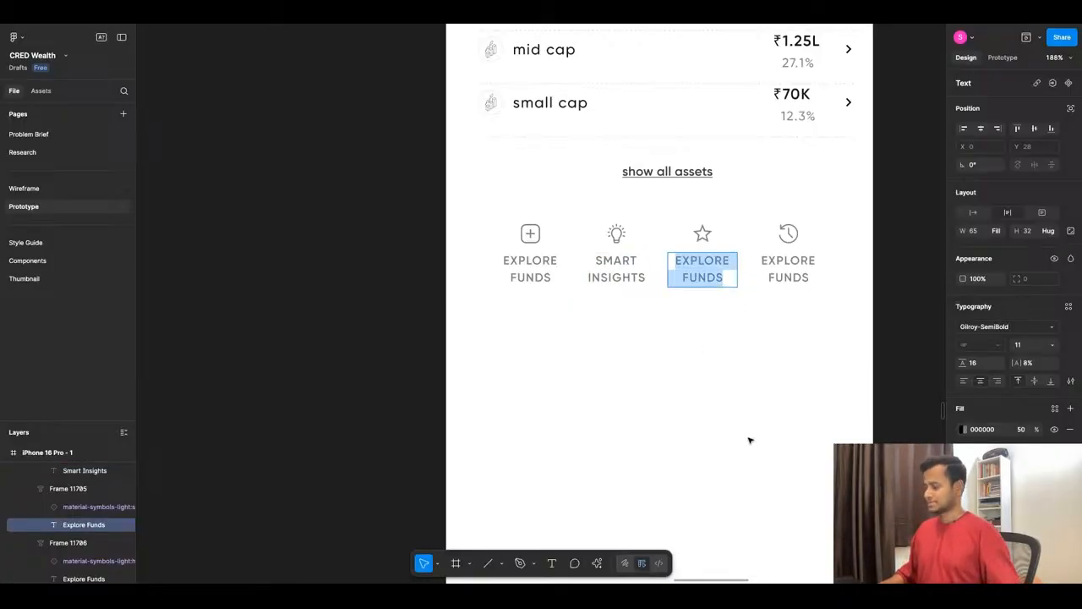
{"action": "type", "text": "My w"}
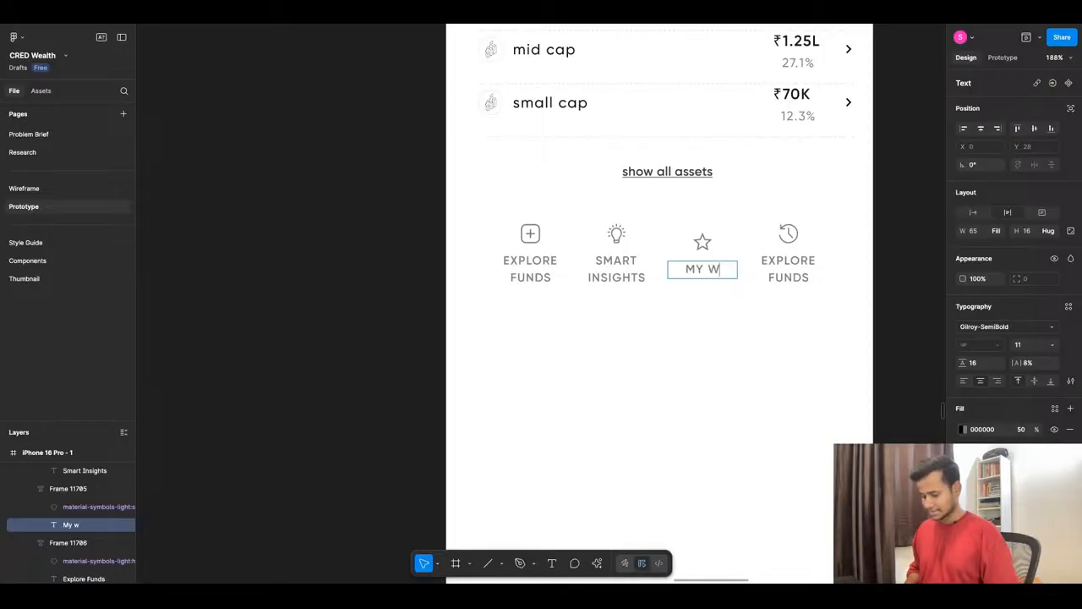
{"action": "type", "text": "atchlist"}
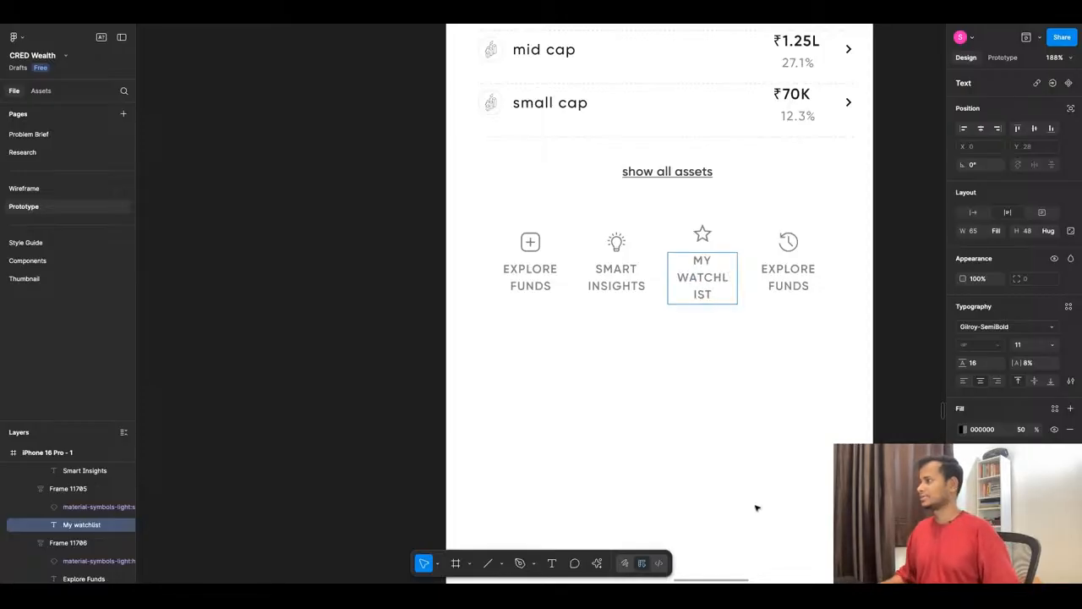
{"action": "key", "text": "Escape"}
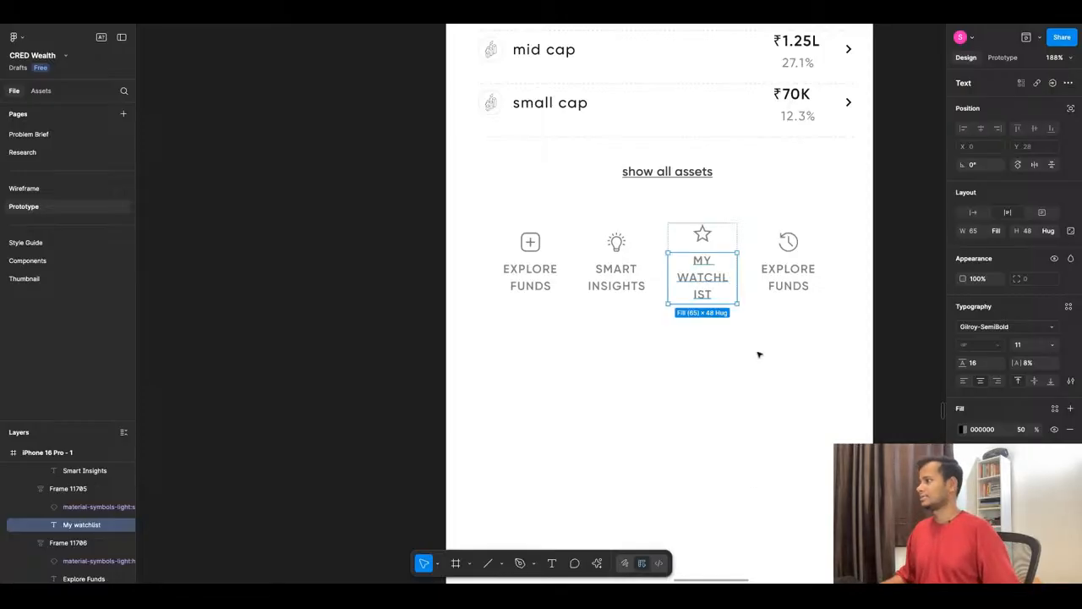
- Fit the "My watchlist" label on two lines and widen its shortcut frame to 73
{"action": "double_click", "coordinate": [738, 259]}
{"action": "left_click", "coordinate": [735, 245]}
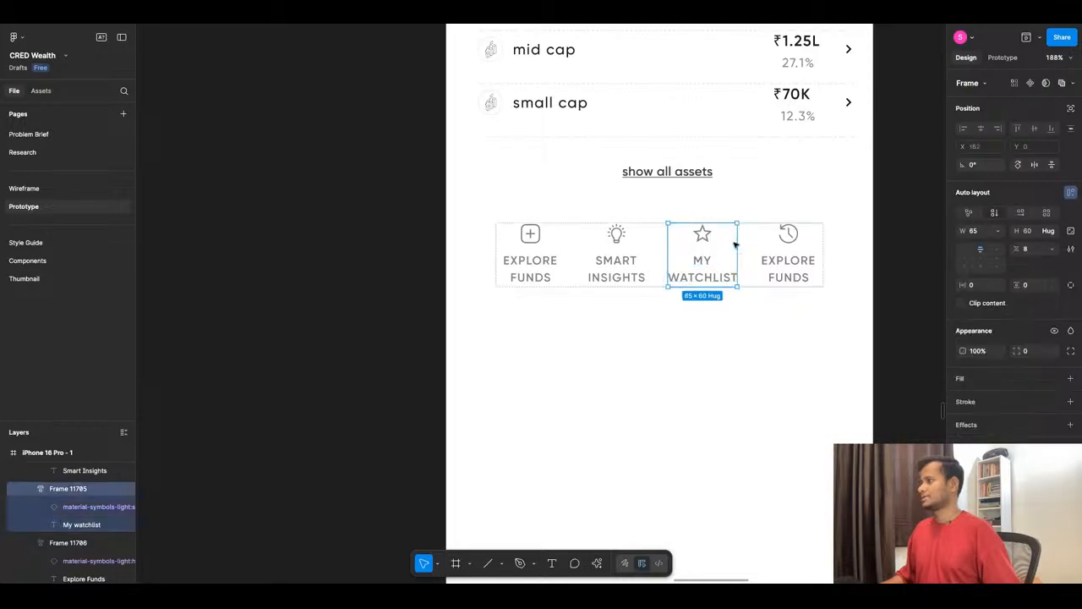
{"action": "key", "text": "ctrl+Right"}
{"action": "key", "text": "ctrl+Right"}
{"action": "key", "text": "ctrl+Right"}
{"action": "key", "text": "ctrl+Right"}
{"action": "key", "text": "ctrl+Right"}
{"action": "key", "text": "ctrl+Right"}
{"action": "key", "text": "ctrl+Right"}
{"action": "key", "text": "ctrl+Right"}
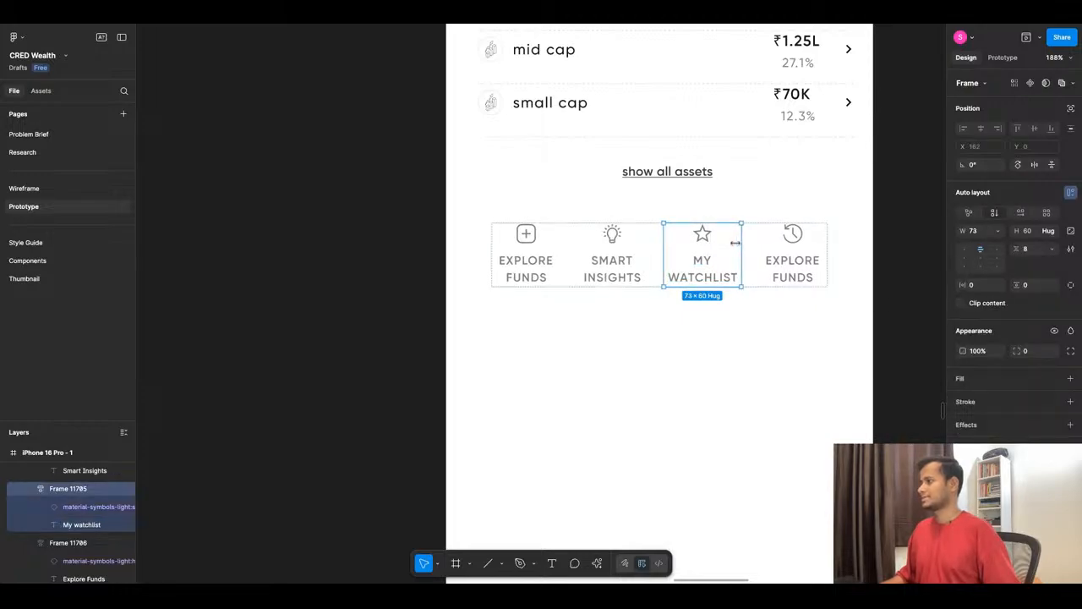
- Change the label of the history shortcut to "Order History"
{"action": "double_click", "coordinate": [807, 275]}
{"action": "double_click", "coordinate": [807, 275]}
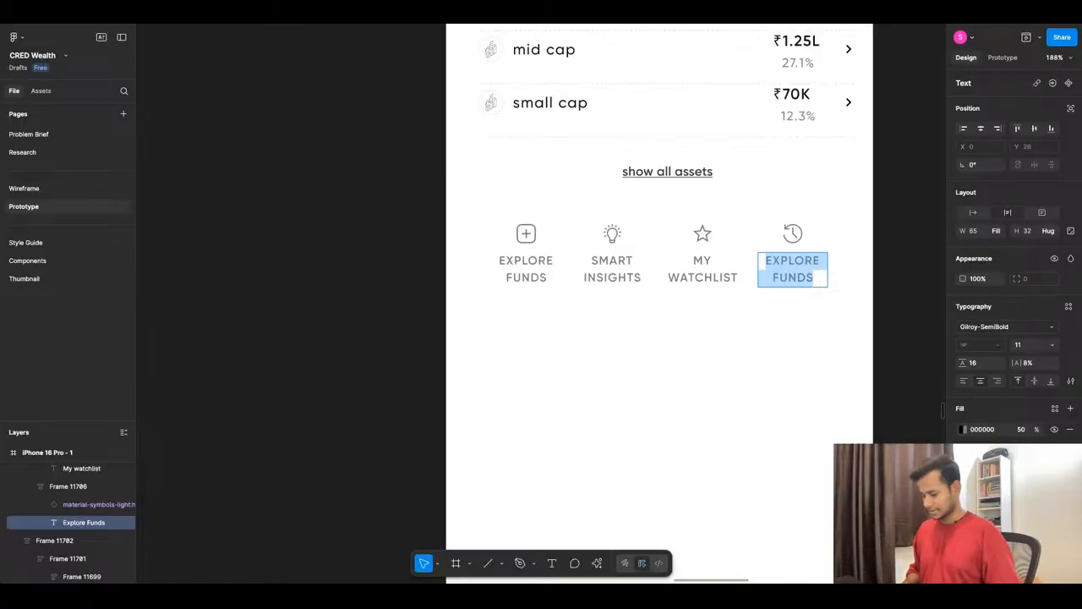
{"action": "type", "text": "Order History"}
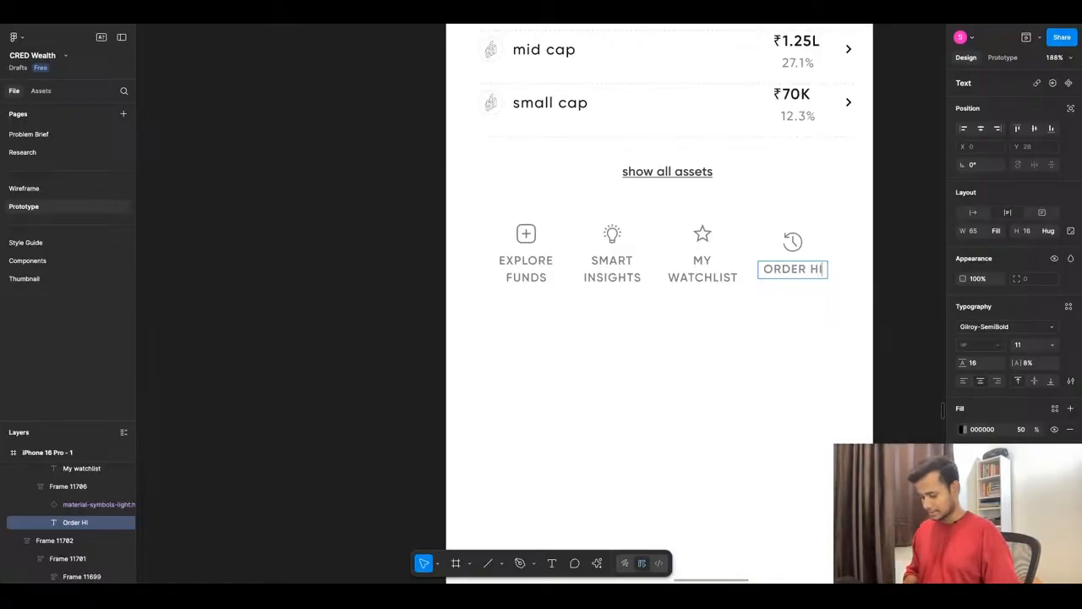
{"action": "key", "text": "Escape"}
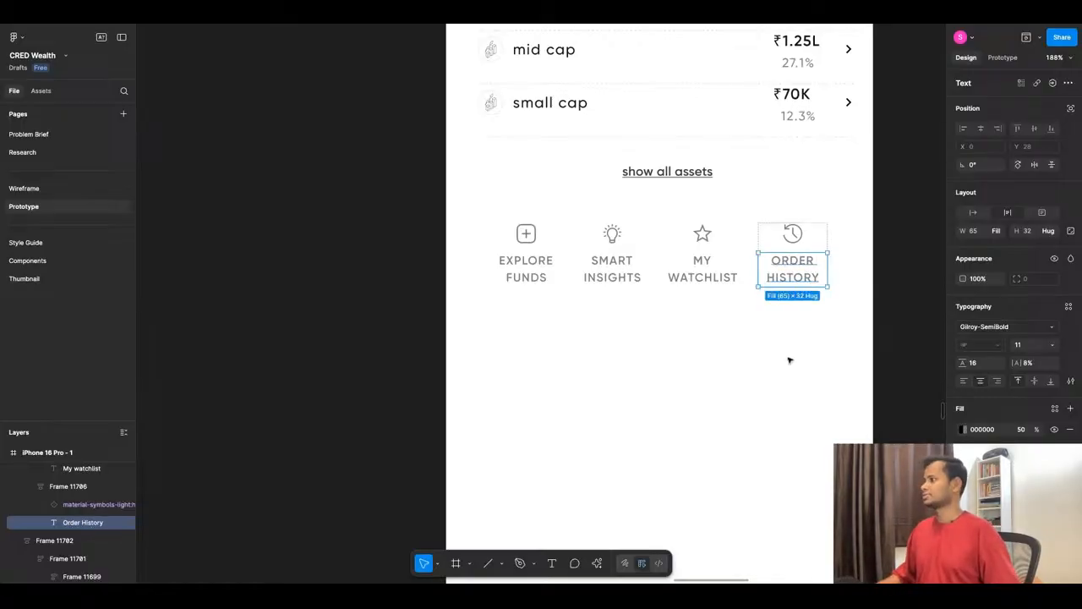
{"action": "left_click", "coordinate": [789, 358]}
- Set the width of the "My watchlist" shortcut frame to 72
{"action": "double_click", "coordinate": [717, 261]}
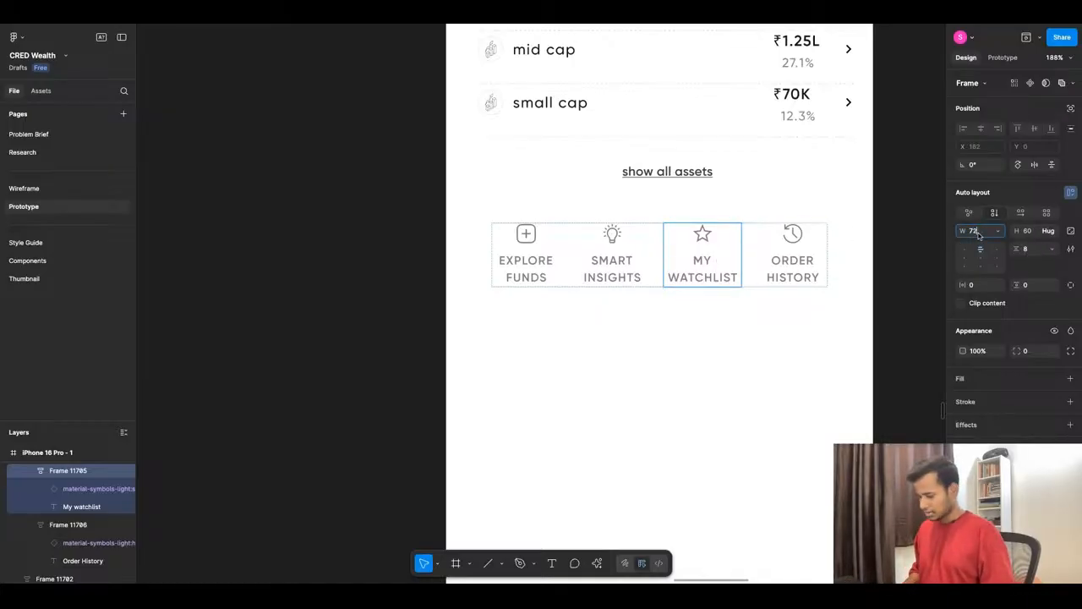
{"action": "left_click", "coordinate": [978, 234]}
{"action": "type", "text": "72"}
{"action": "key", "text": "Return"}
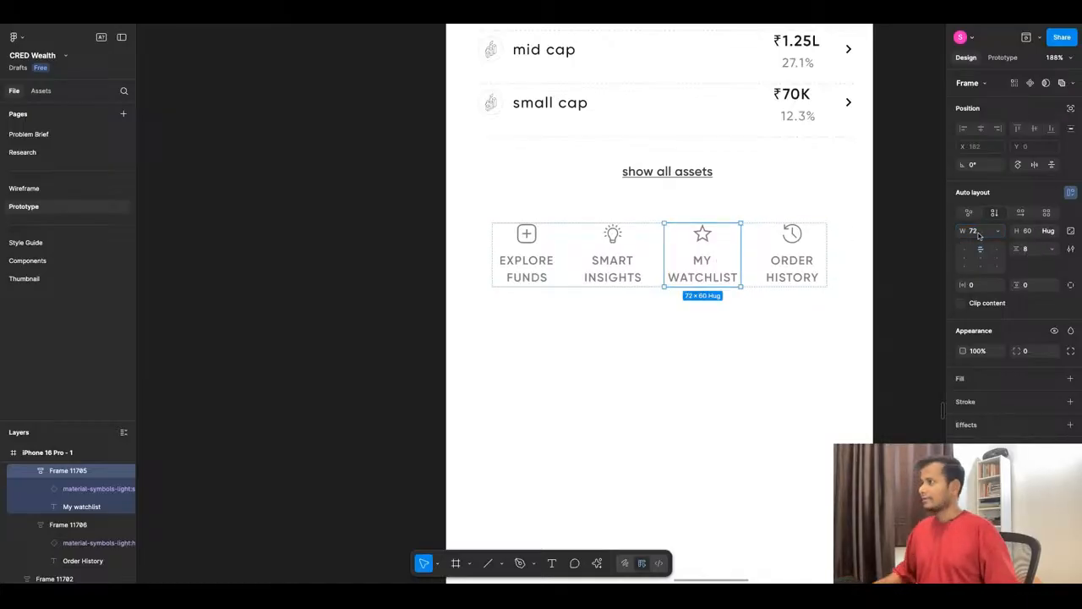
{"action": "left_click", "coordinate": [772, 340]}
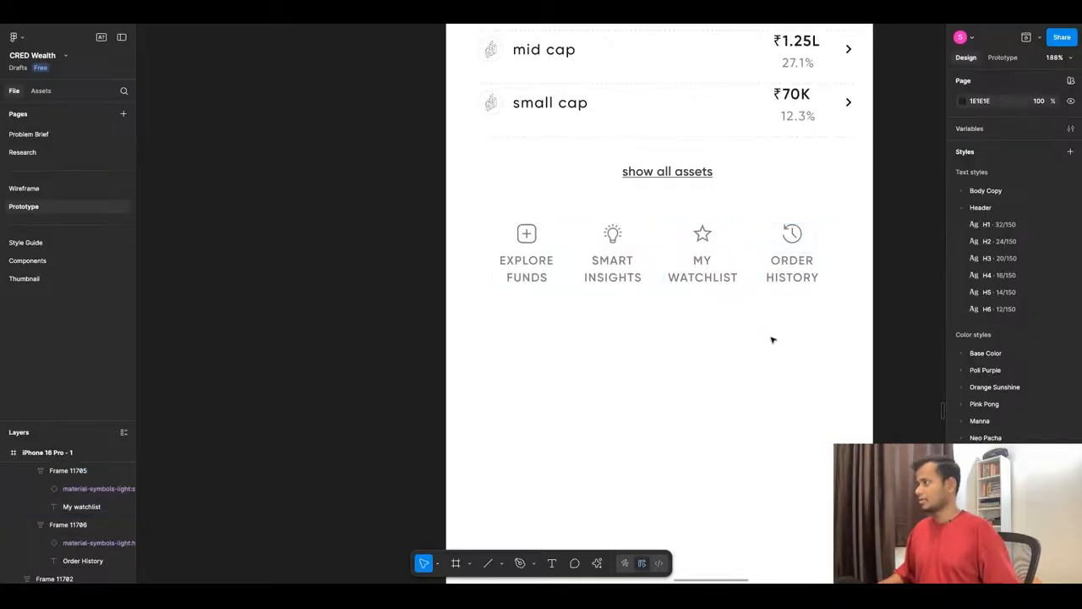
- Give all four shortcut frames in the row the same width of 72
{"action": "left_click", "coordinate": [779, 255]}
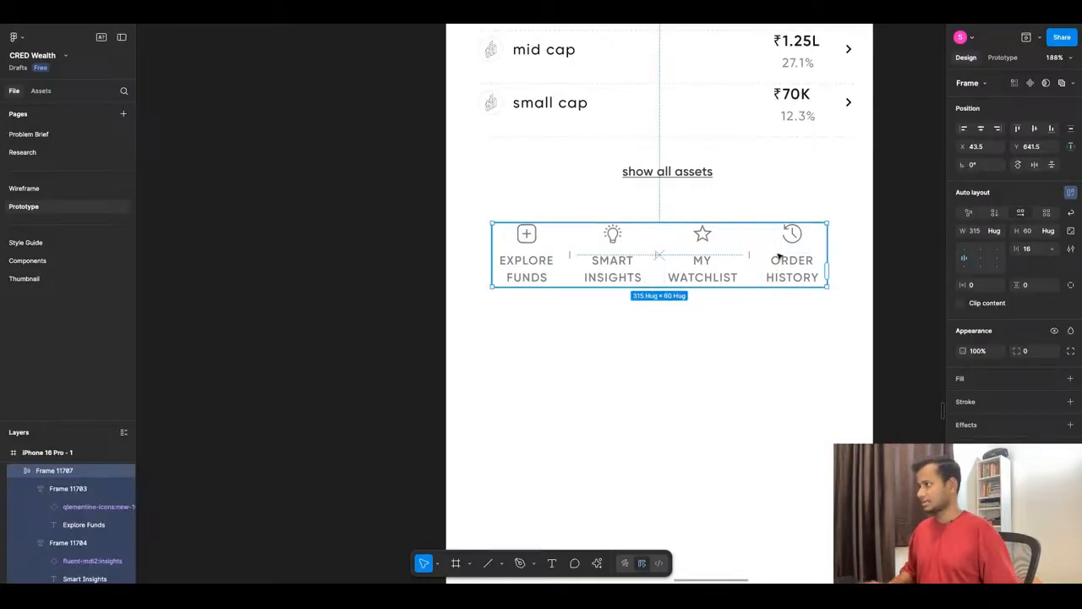
{"action": "left_click", "coordinate": [971, 237]}
{"action": "type", "text": "72"}
{"action": "key", "text": "Return"}
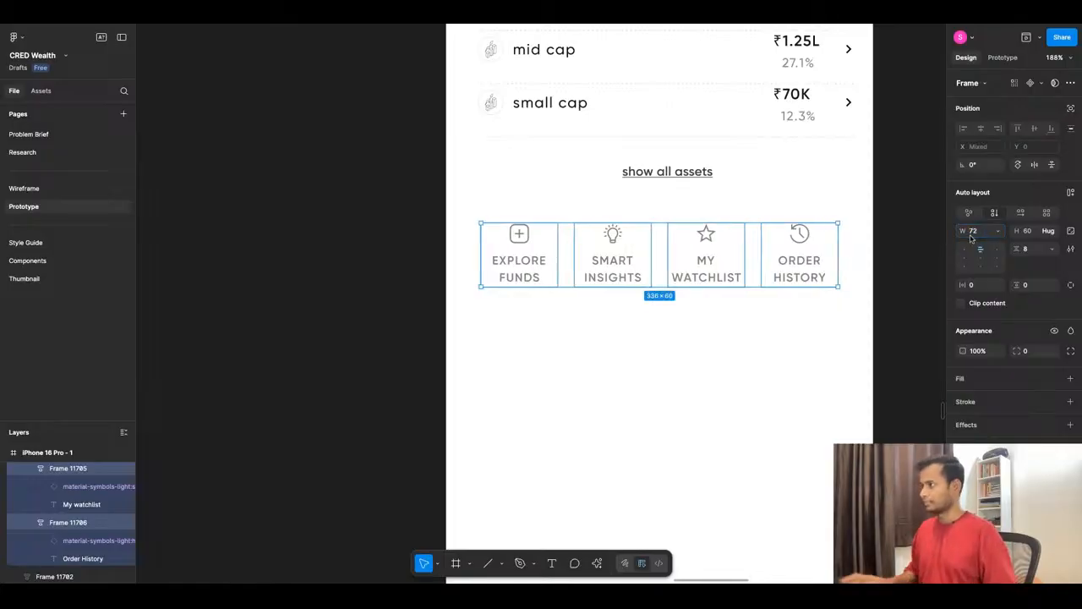
{"action": "left_click", "coordinate": [668, 341]}
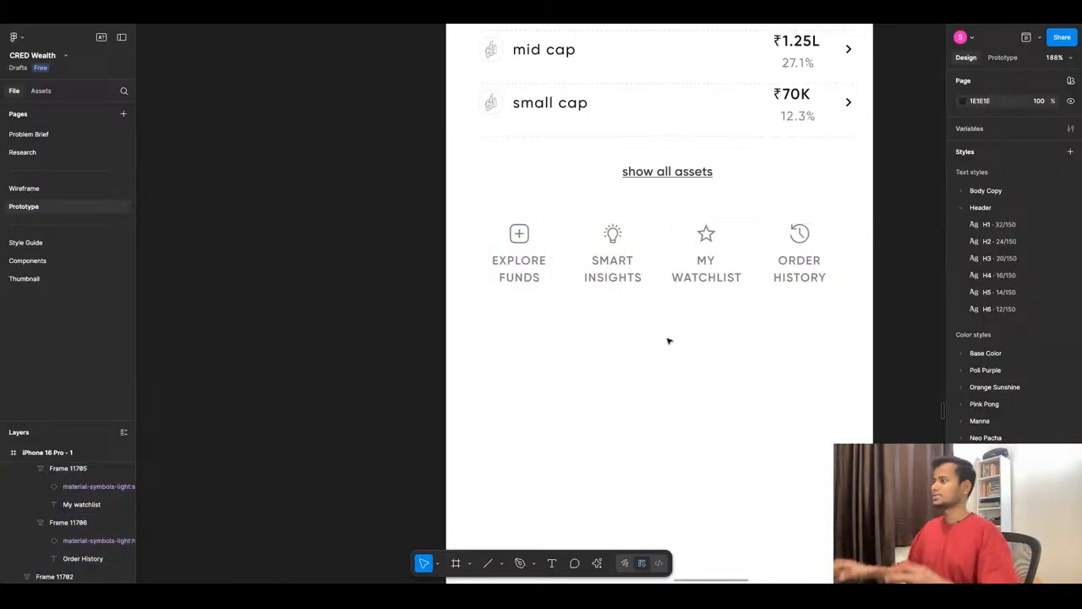
- Check the centring of the shortcut row and measure its margins to the screen edges
{"action": "left_click", "coordinate": [719, 271]}
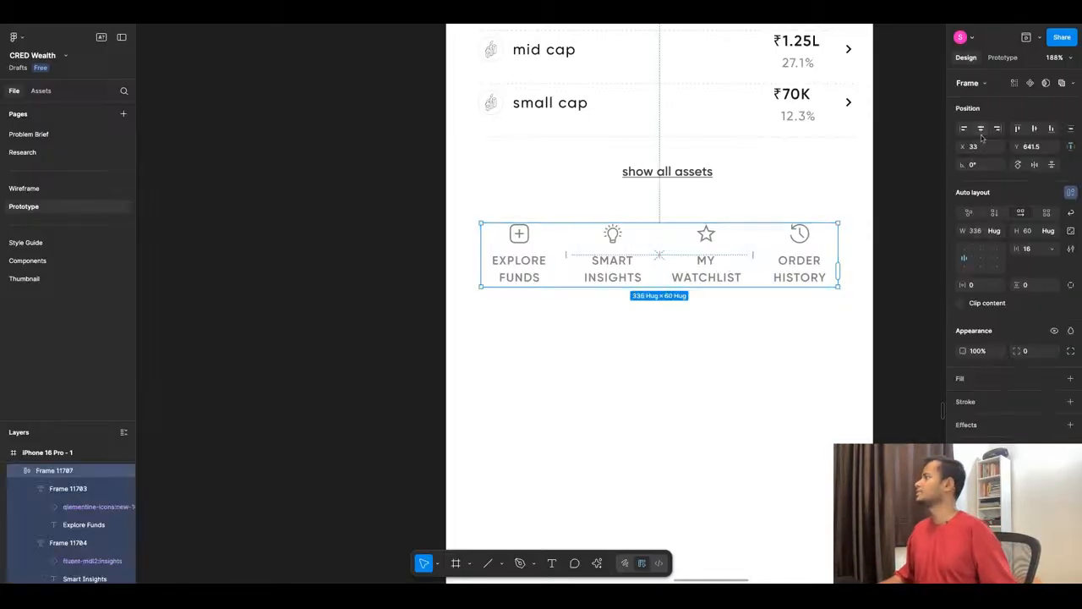
{"action": "left_click", "coordinate": [625, 360]}
{"action": "scroll", "coordinate": [623, 328], "scroll_direction": "down", "scroll_amount": 5}
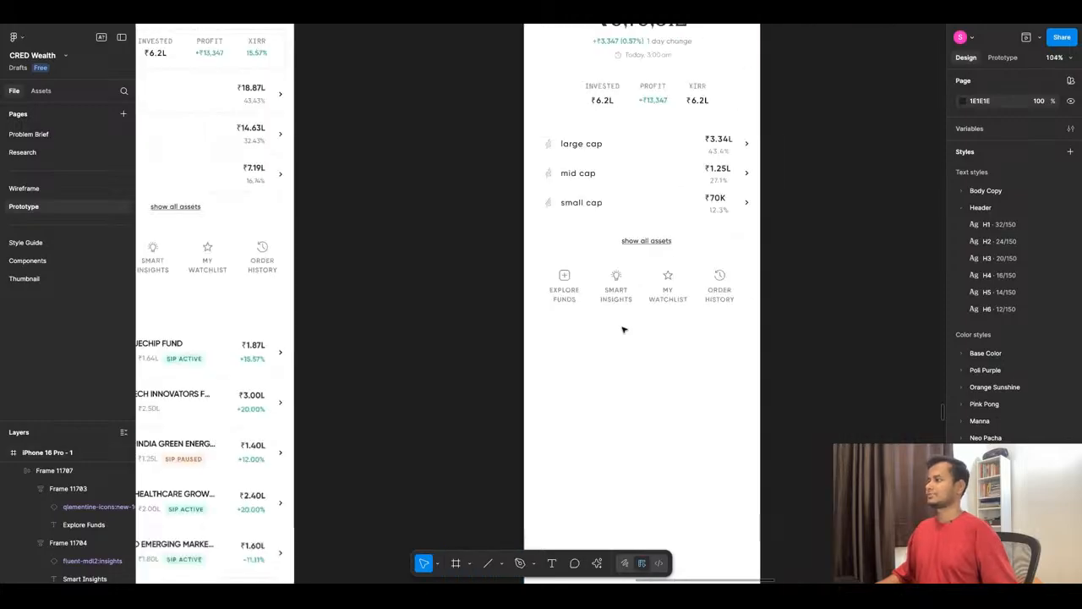
{"action": "scroll", "coordinate": [757, 303], "scroll_direction": "up", "scroll_amount": 3}
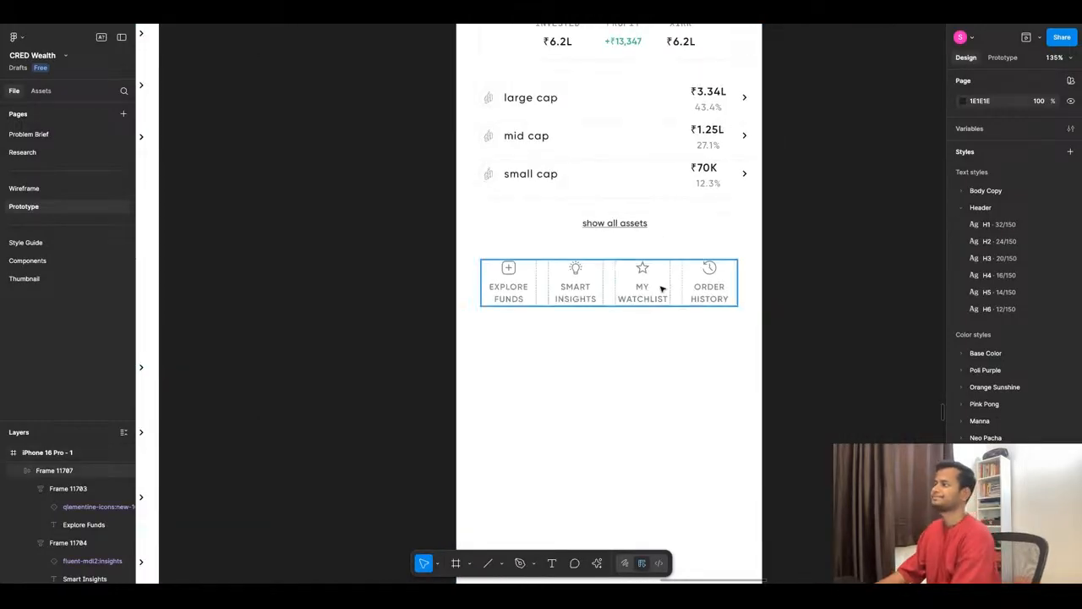
{"action": "left_click", "coordinate": [662, 289]}
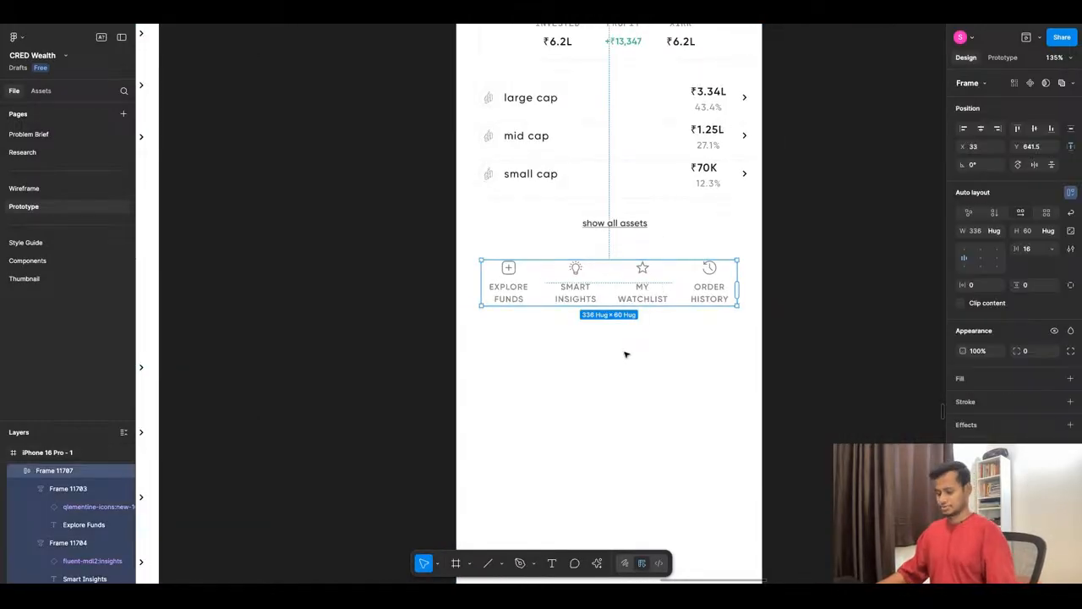
{"action": "key", "text": "alt"}
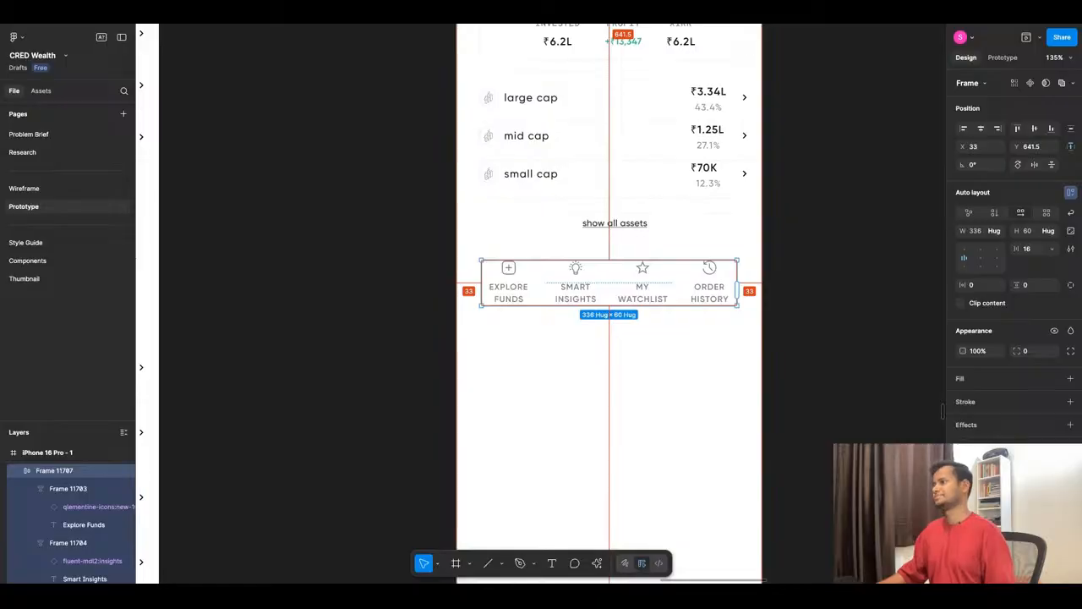
{"action": "left_click", "coordinate": [624, 351]}
- Measure the gap between the shortcut row and the asset list above, and nudge the row down to Y 643.5
{"action": "scroll", "coordinate": [623, 351], "scroll_direction": "down", "scroll_amount": 5}
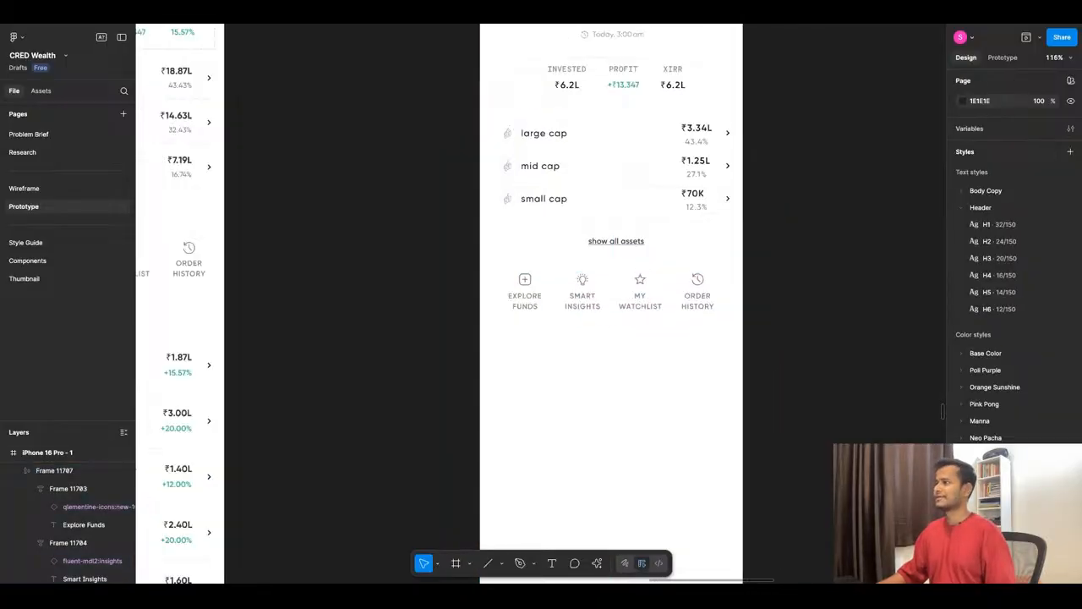
{"action": "scroll", "coordinate": [616, 330], "scroll_direction": "up", "scroll_amount": 4}
{"action": "left_click", "coordinate": [620, 248]}
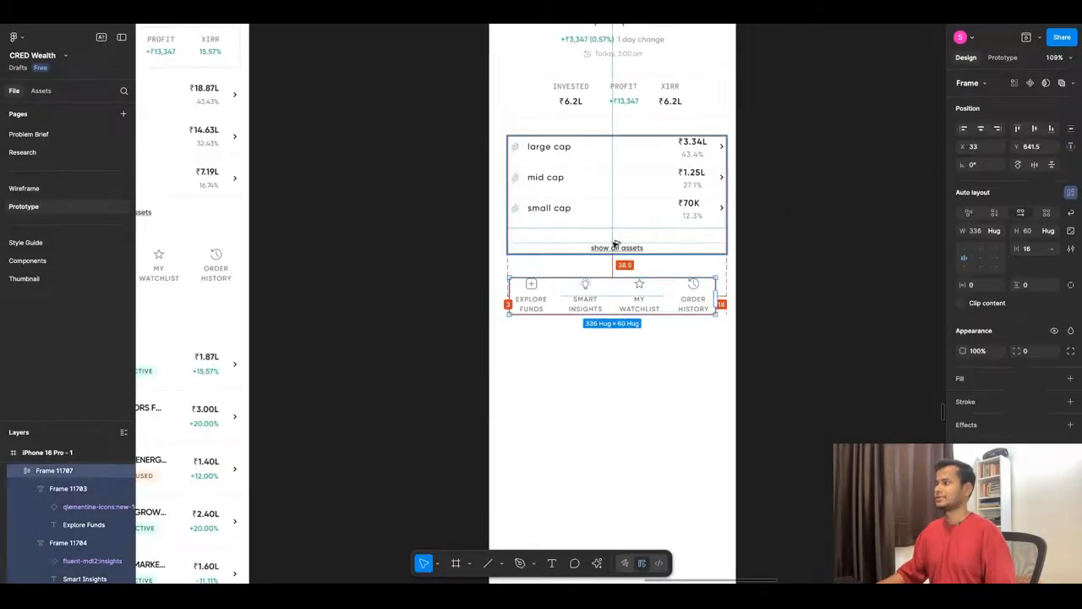
{"action": "key", "text": "alt"}
{"action": "key", "text": "Down"}
{"action": "key", "text": "Down"}
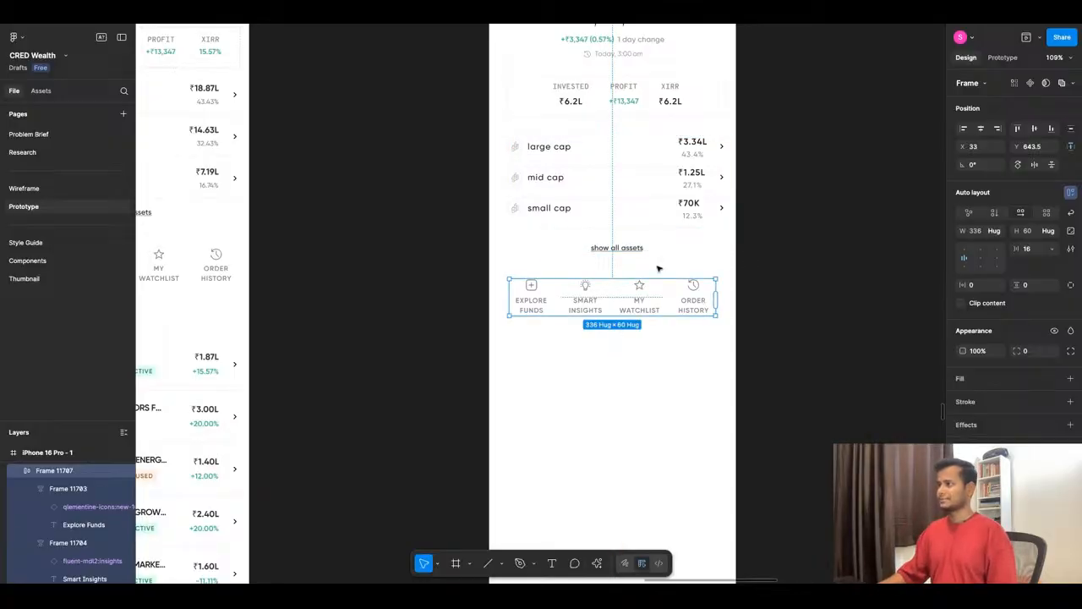
{"action": "left_click", "coordinate": [642, 362]}
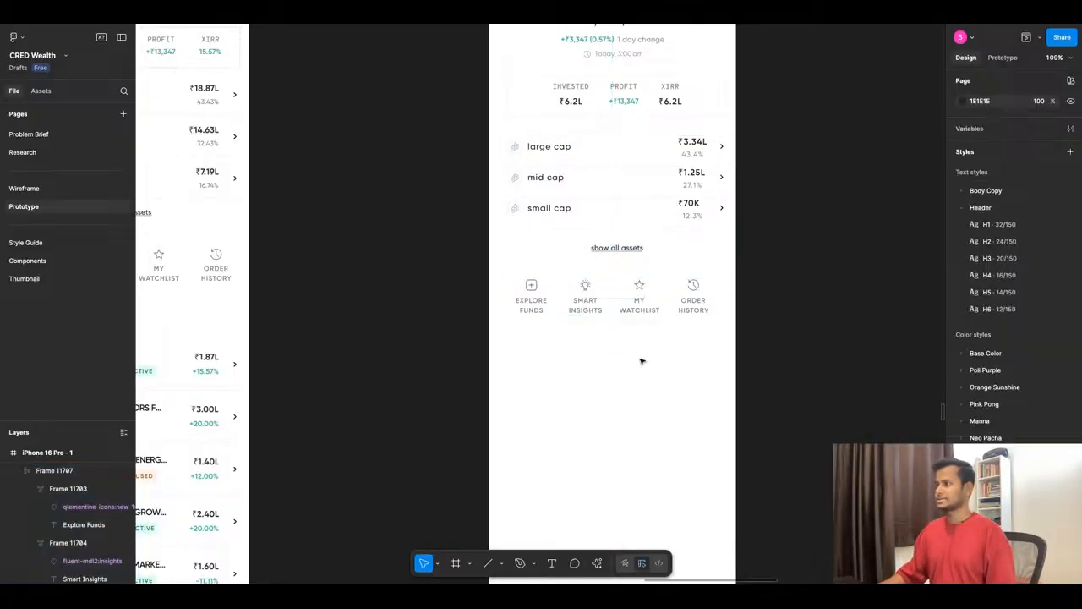
- Open the prototype preview beside the canvas and show the new mutual fund screen in it
{"action": "left_click", "coordinate": [546, 311]}
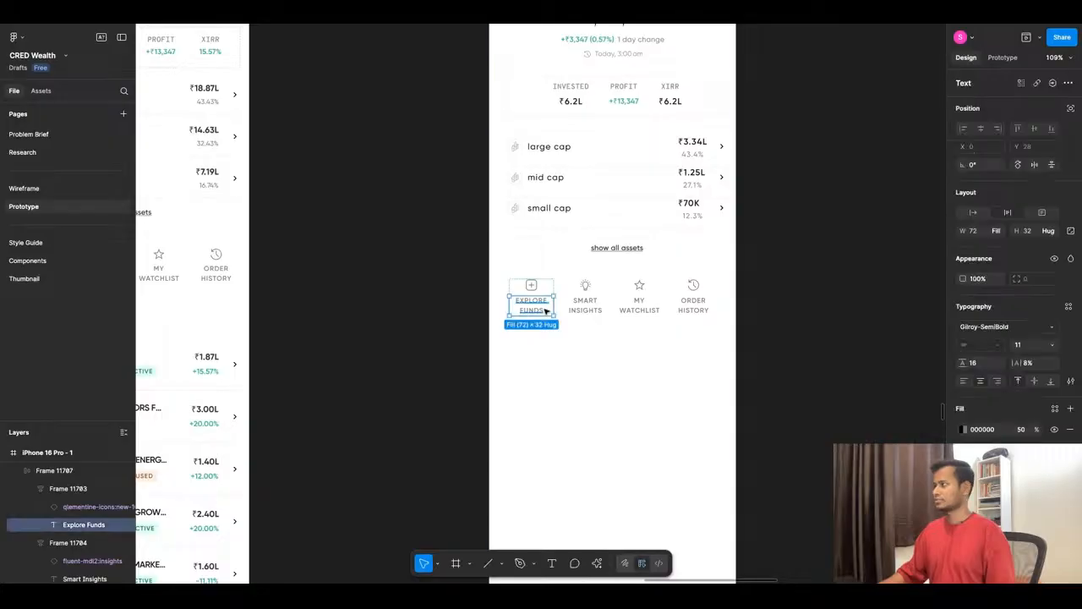
{"action": "left_click", "coordinate": [575, 359]}
{"action": "left_click", "coordinate": [1026, 37]}
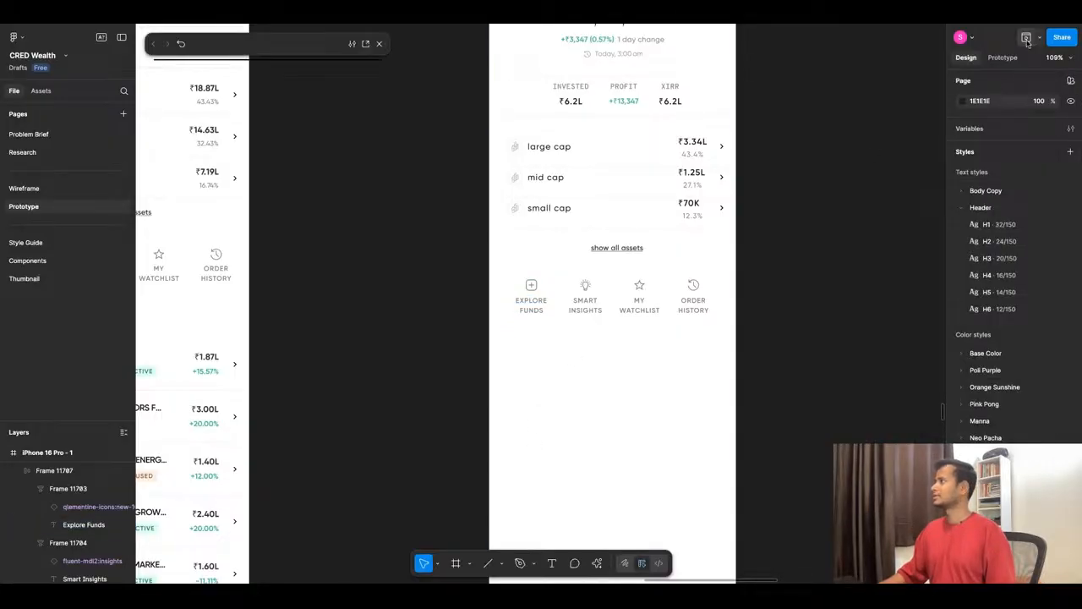
{"action": "left_click_drag", "start_coordinate": [251, 57], "coordinate": [151, 56]}
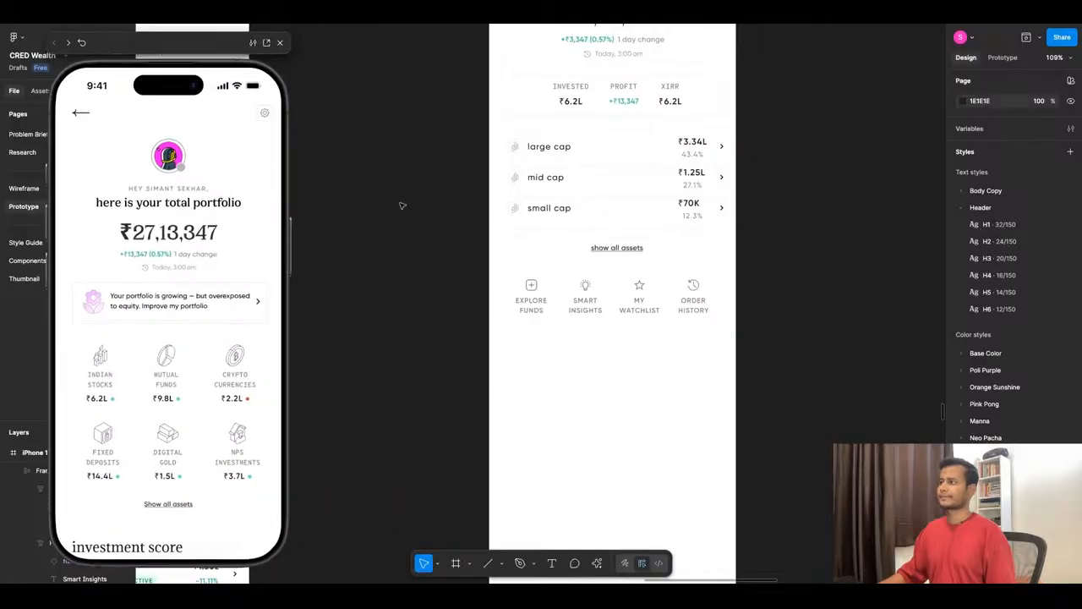
{"action": "left_click", "coordinate": [522, 360]}
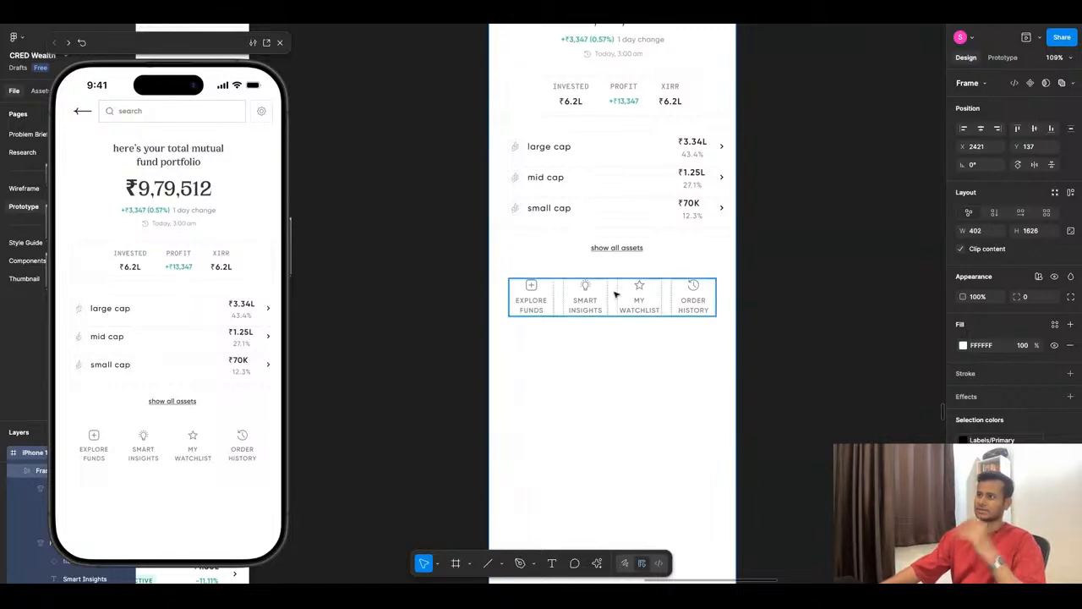
- Widen the Profit column in the new screen's stats box to 62
{"action": "scroll", "coordinate": [651, 302], "scroll_direction": "up", "scroll_amount": 2}
{"action": "left_click", "coordinate": [624, 191]}
{"action": "left_click", "coordinate": [624, 191]}
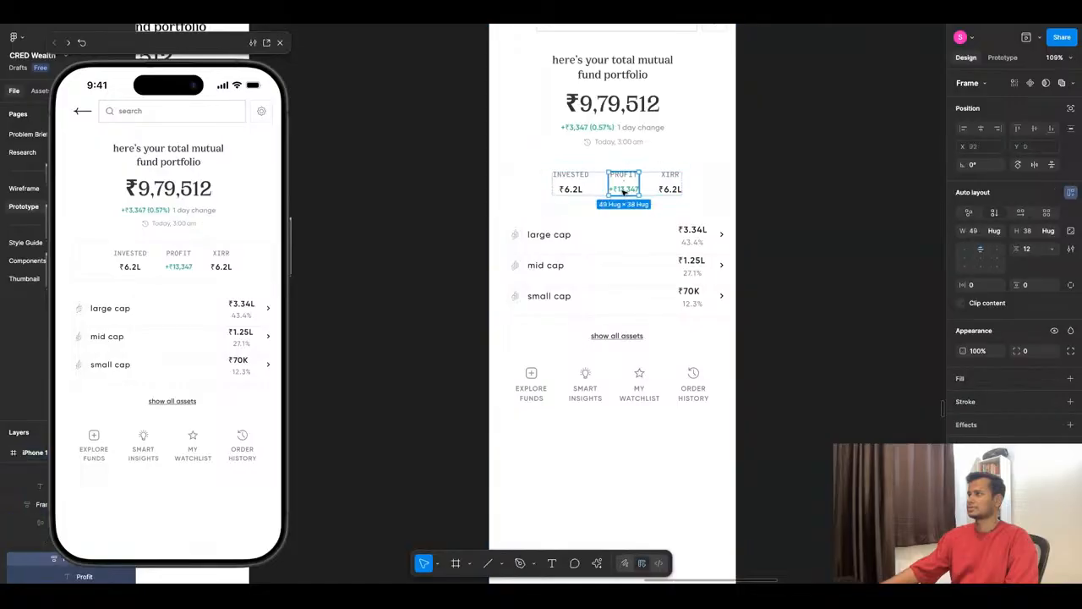
{"action": "scroll", "coordinate": [647, 178], "scroll_direction": "up", "scroll_amount": 5}
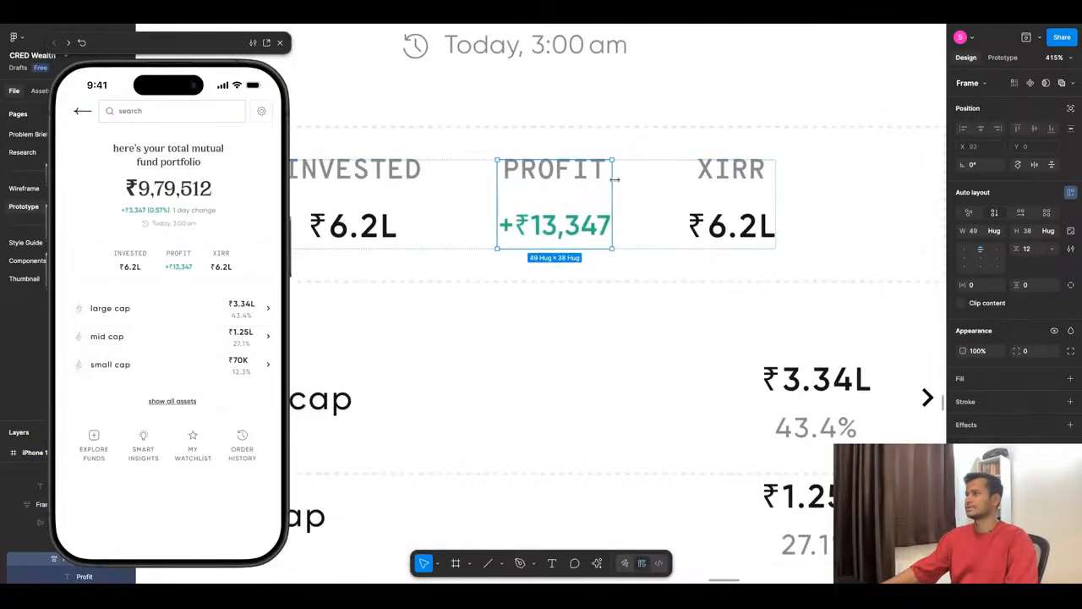
{"action": "left_click_drag", "start_coordinate": [613, 179], "coordinate": [628, 177]}
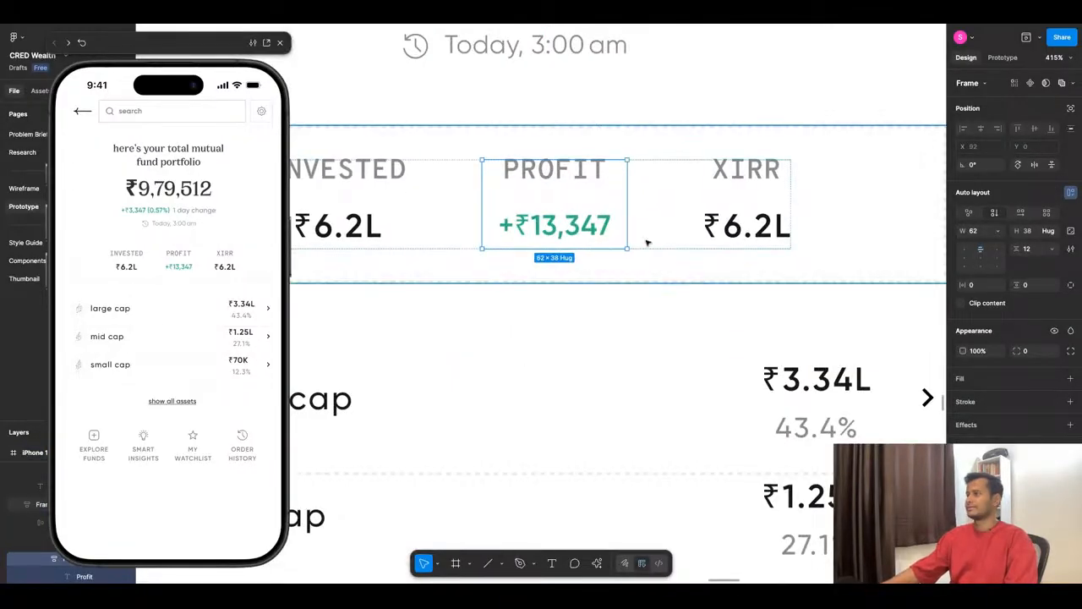
{"action": "scroll", "coordinate": [704, 274], "scroll_direction": "down", "scroll_amount": 3}
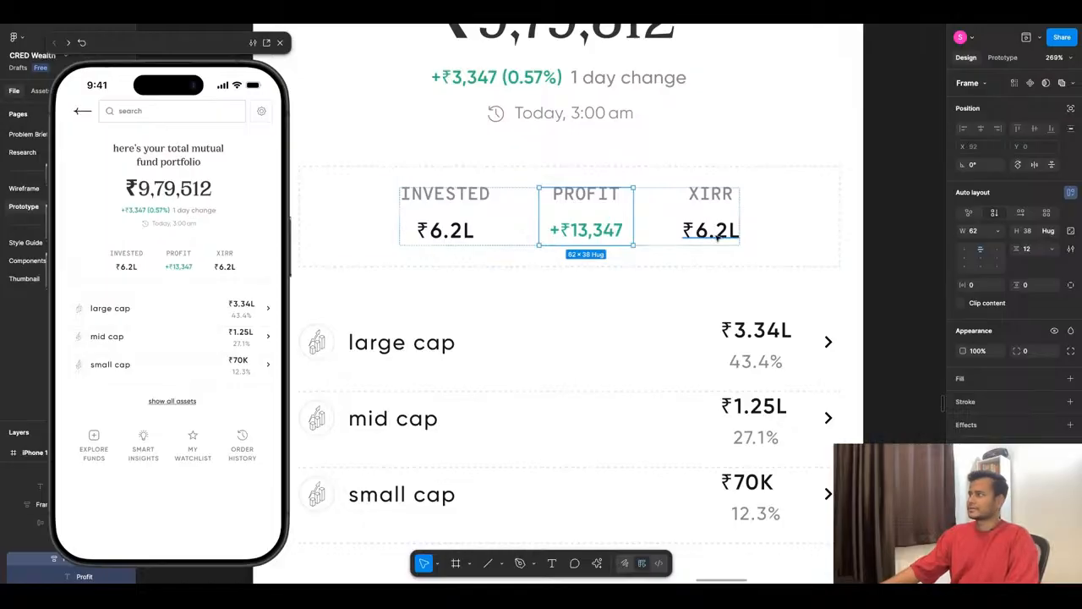
- Replace the XIRR value in the stats box with a copy of the green profit value text
{"action": "double_click", "coordinate": [717, 235]}
{"action": "double_click", "coordinate": [574, 232]}
{"action": "key", "text": "ctrl+c"}
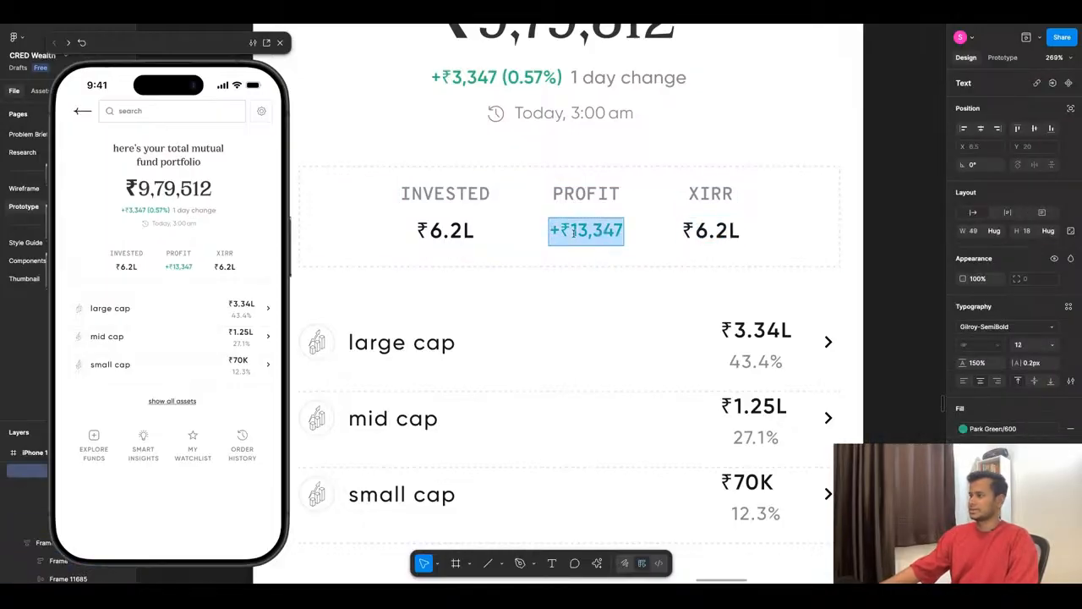
{"action": "double_click", "coordinate": [722, 236]}
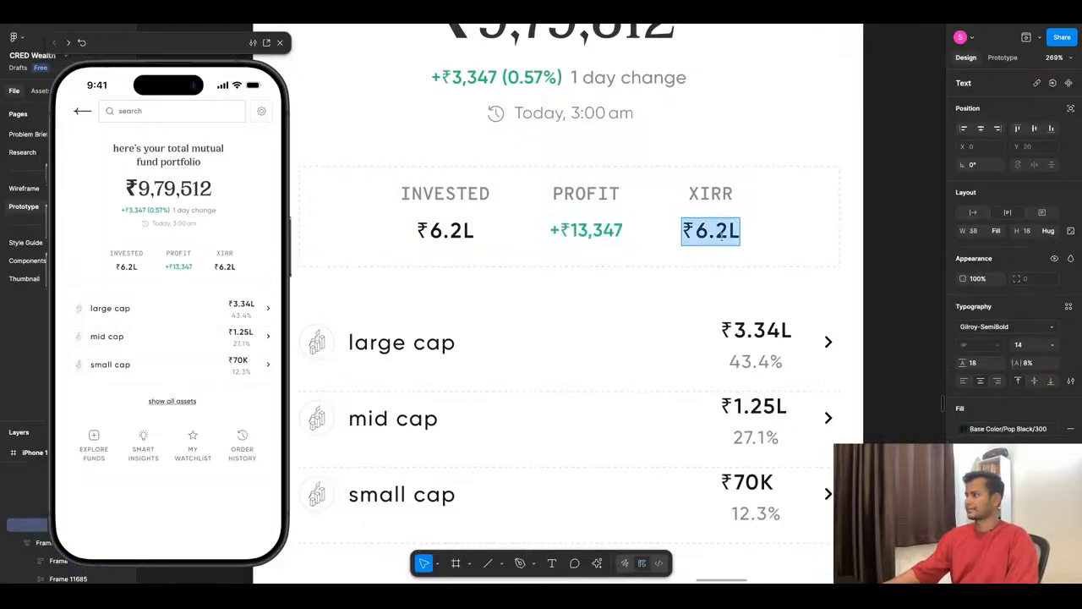
{"action": "key", "text": "ctrl+v"}
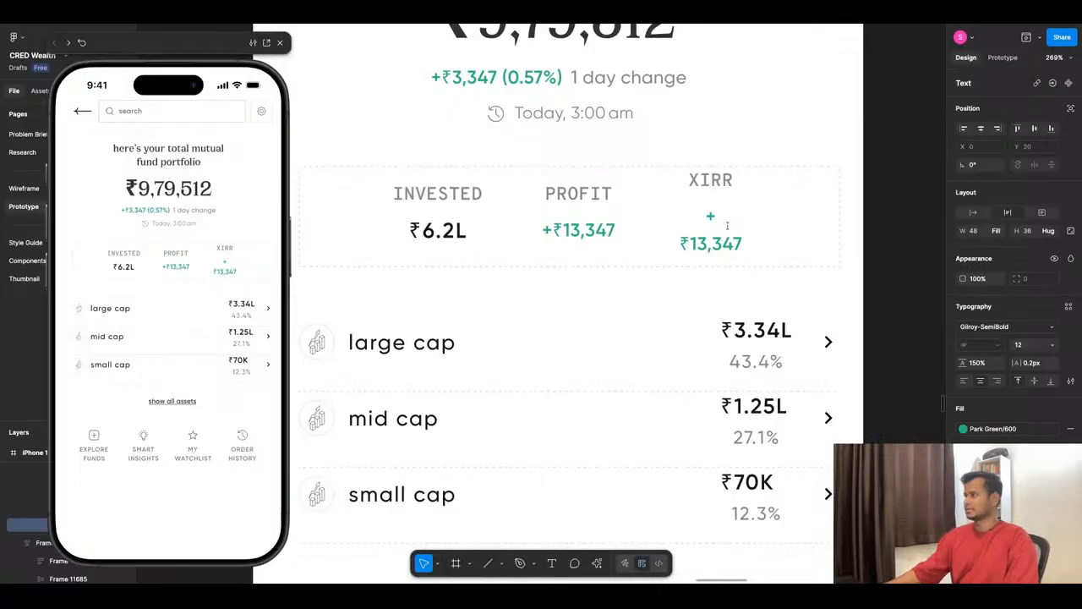
- Change the pasted green text under XIRR to 9.47%
{"action": "left_click", "coordinate": [726, 223]}
{"action": "key", "text": "Delete"}
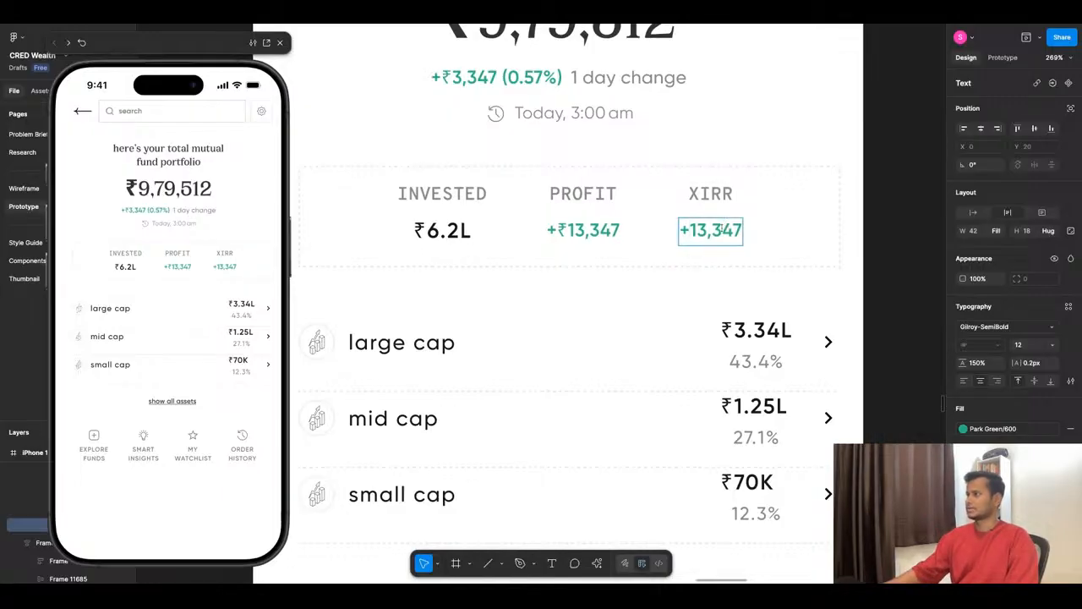
{"action": "key", "text": "ctrl+a"}
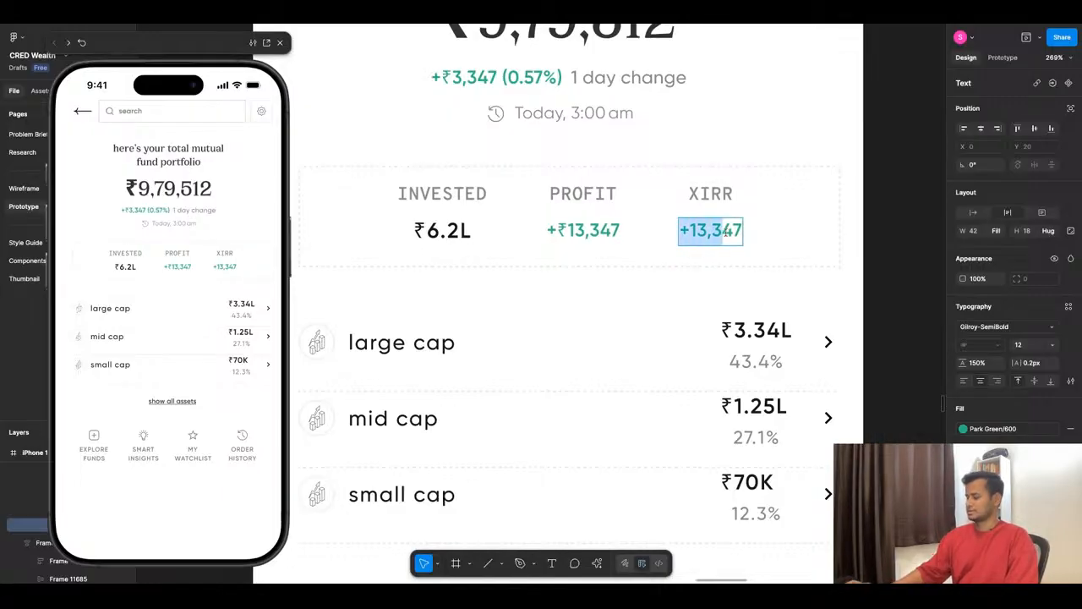
{"action": "type", "text": "47"}
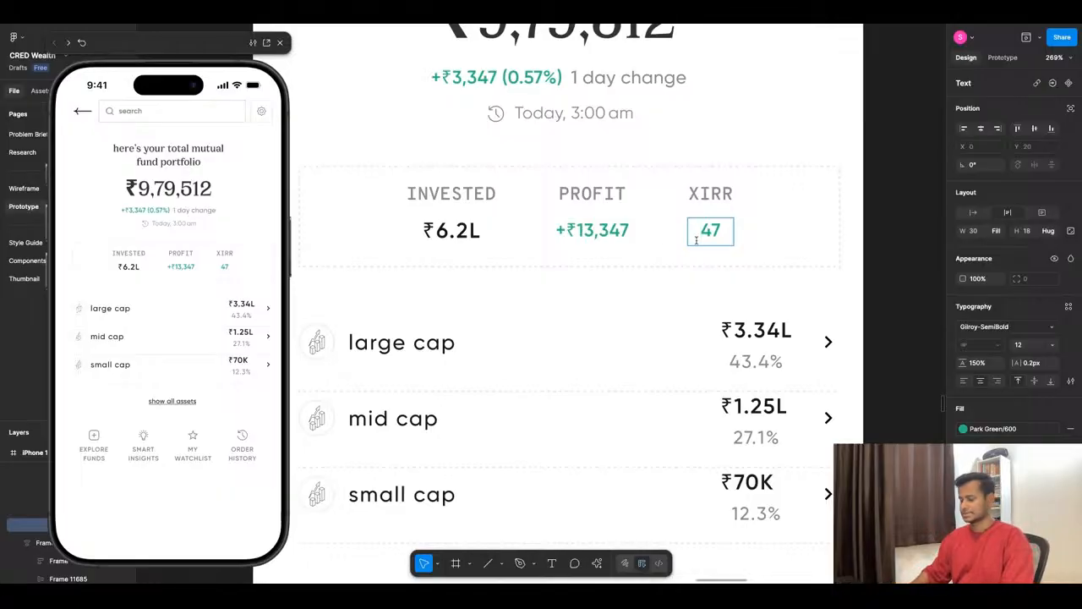
{"action": "type", "text": "9."}
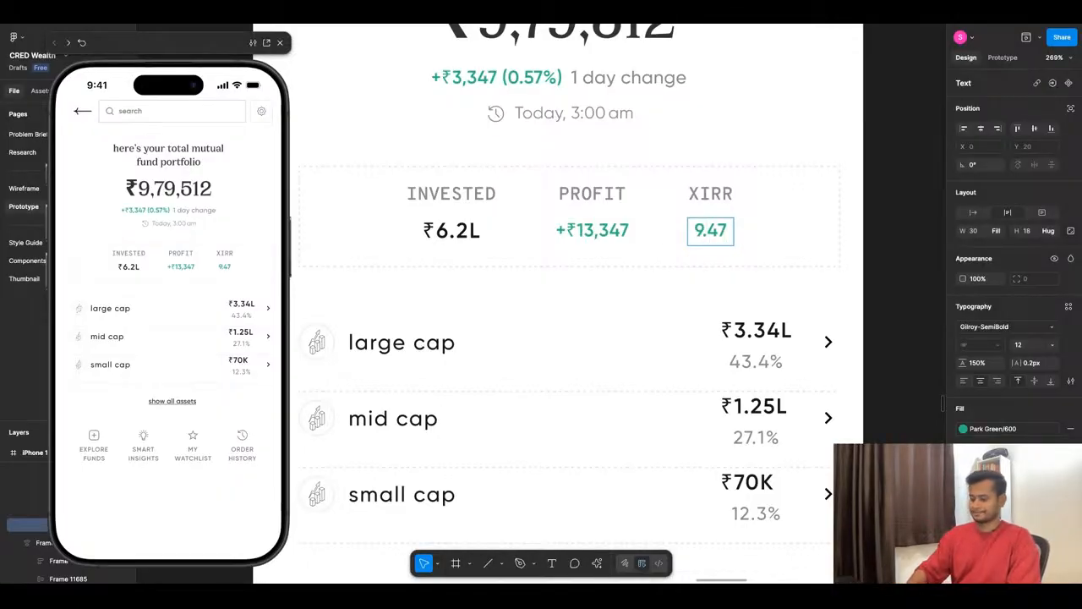
{"action": "type", "text": "%"}
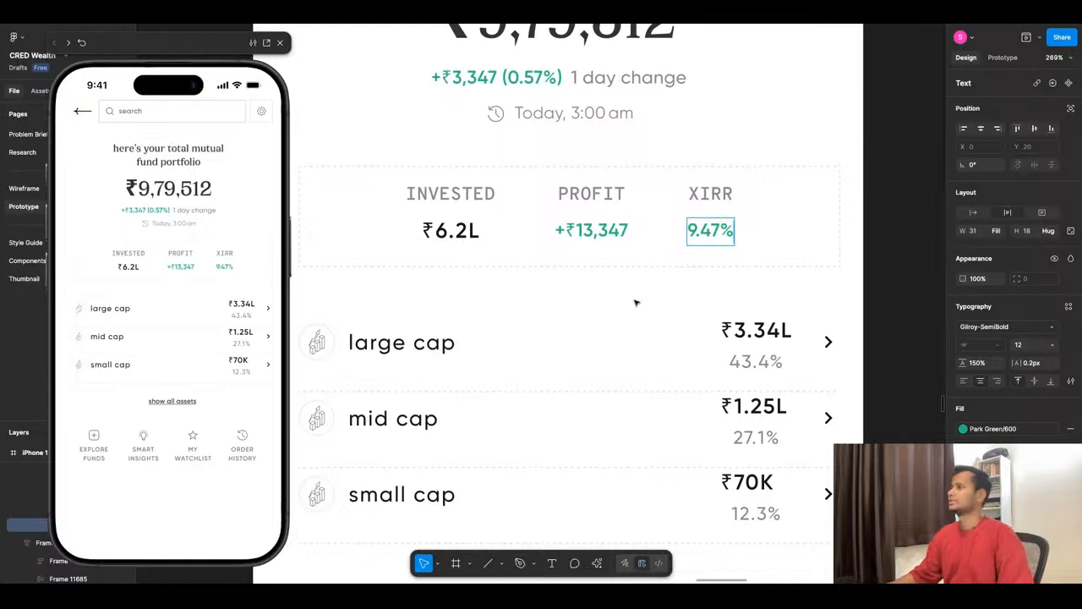
{"action": "key", "text": "Escape"}
{"action": "key", "text": "Escape"}
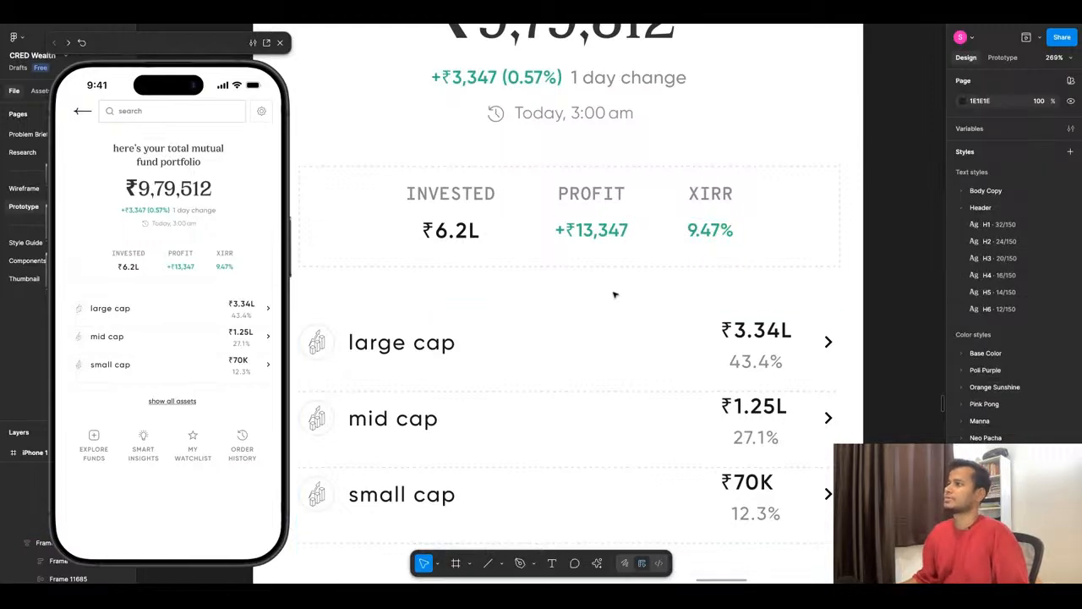
- Review the new mutual fund screen's layout against the neighbouring reference screens and the wireframe
{"action": "scroll", "coordinate": [615, 294], "scroll_direction": "down", "scroll_amount": 5}
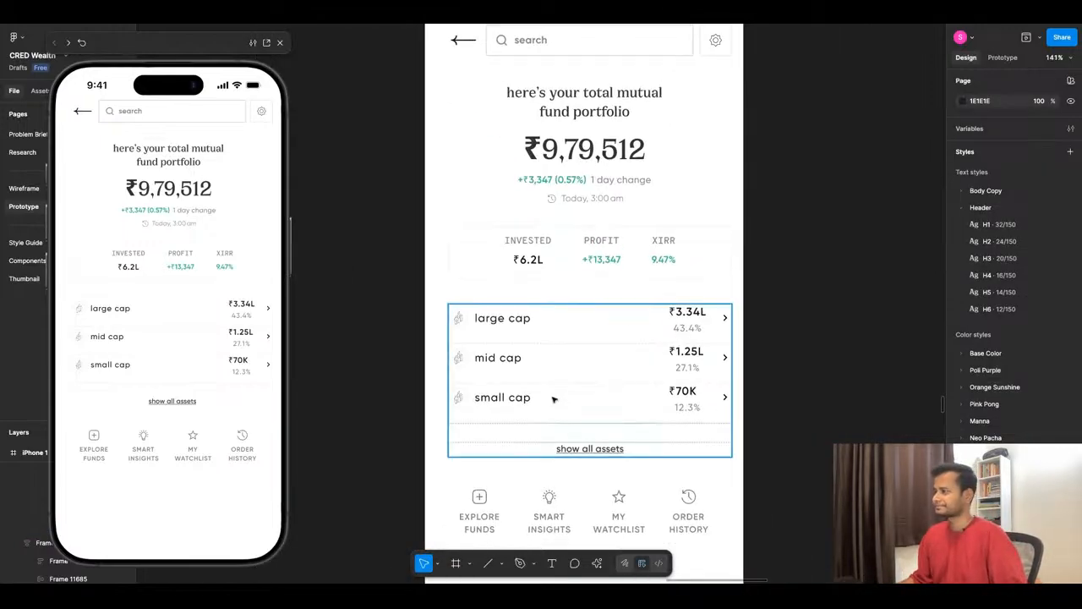
{"action": "scroll", "coordinate": [554, 399], "scroll_direction": "down", "scroll_amount": 3}
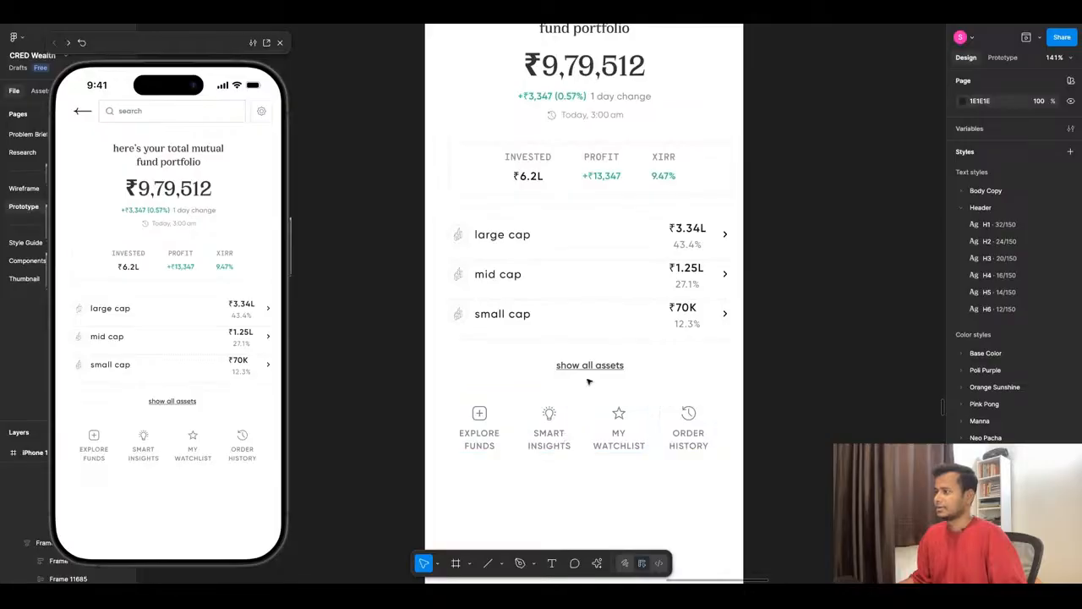
{"action": "scroll", "coordinate": [589, 381], "scroll_direction": "down", "scroll_amount": 4}
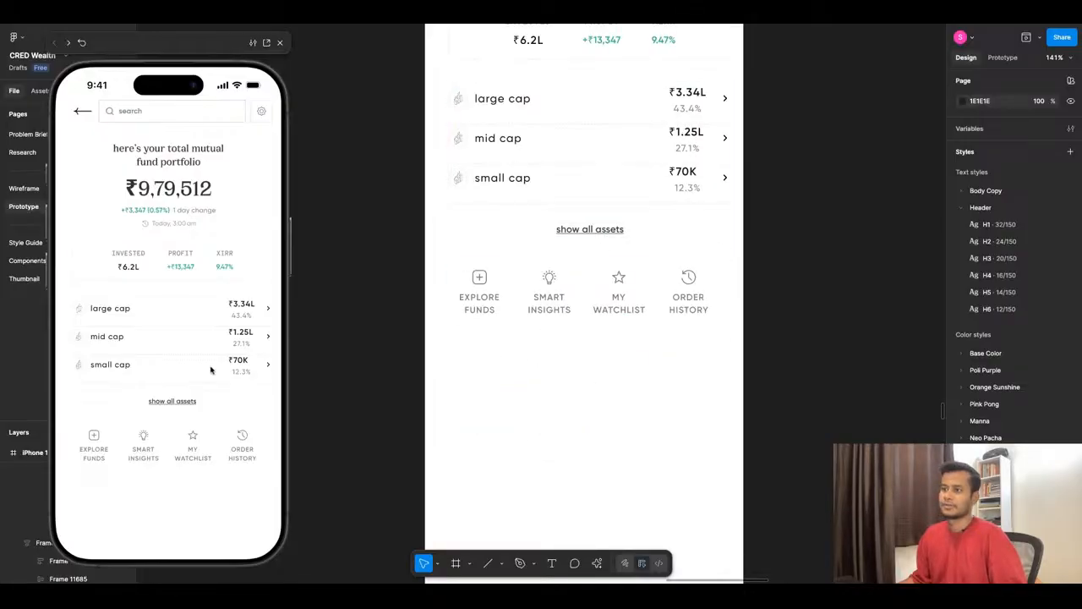
{"action": "scroll", "coordinate": [732, 345], "scroll_direction": "down", "scroll_amount": 3}
{"action": "scroll", "coordinate": [732, 345], "scroll_direction": "left", "scroll_amount": 4}
{"action": "scroll", "coordinate": [429, 336], "scroll_direction": "down", "scroll_amount": 3}
{"action": "scroll", "coordinate": [431, 334], "scroll_direction": "up", "scroll_amount": 5}
{"action": "scroll", "coordinate": [476, 315], "scroll_direction": "down", "scroll_amount": 5}
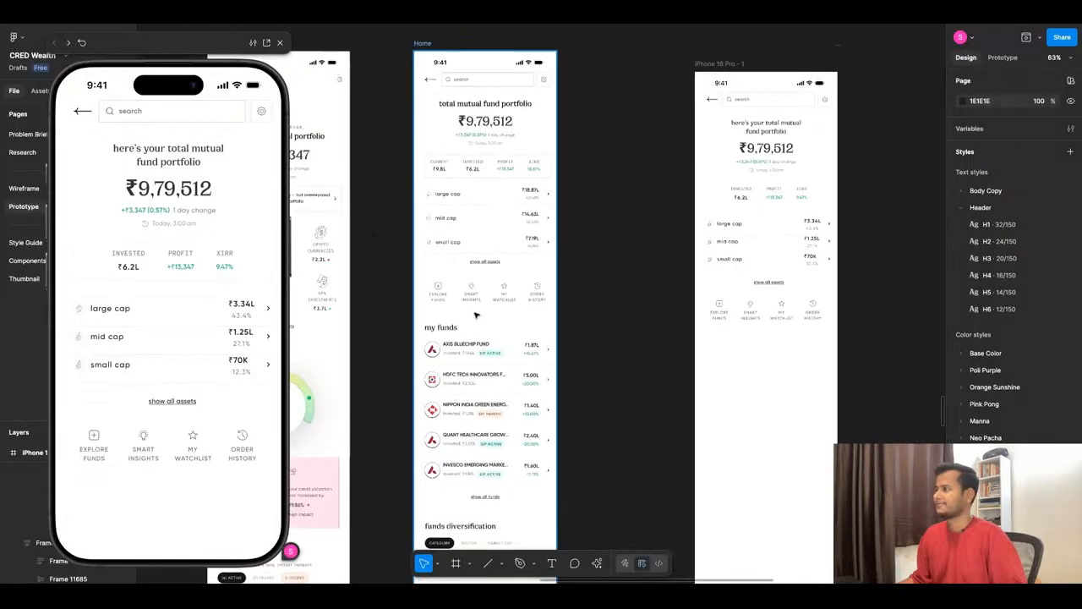
{"action": "scroll", "coordinate": [724, 272], "scroll_direction": "down", "scroll_amount": 3}
{"action": "scroll", "coordinate": [725, 271], "scroll_direction": "up", "scroll_amount": 4}
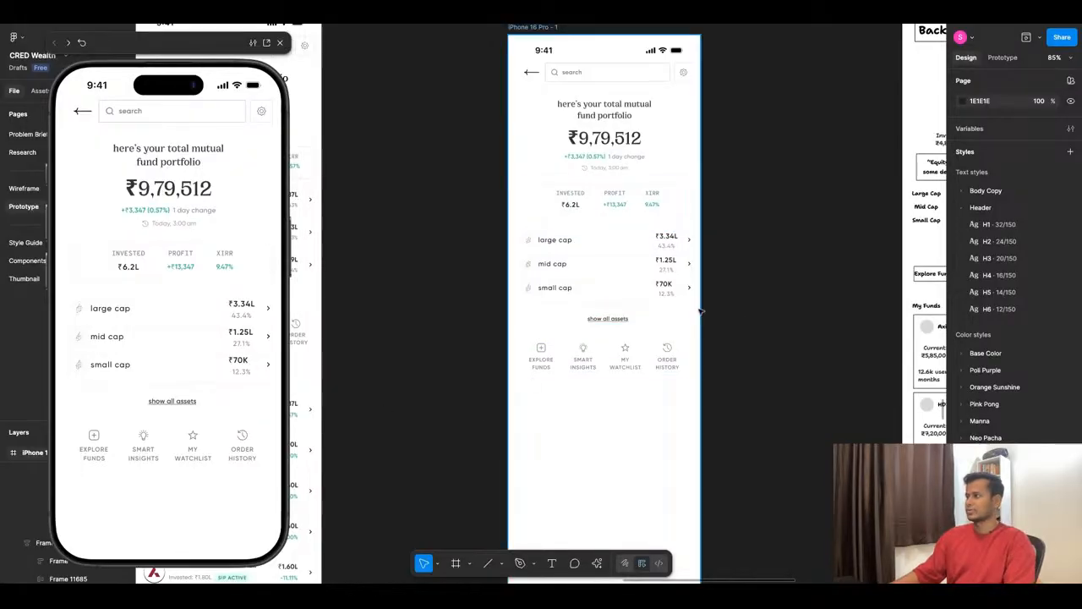
{"action": "scroll", "coordinate": [700, 311], "scroll_direction": "down", "scroll_amount": 5}
{"action": "scroll", "coordinate": [585, 344], "scroll_direction": "down", "scroll_amount": 2}
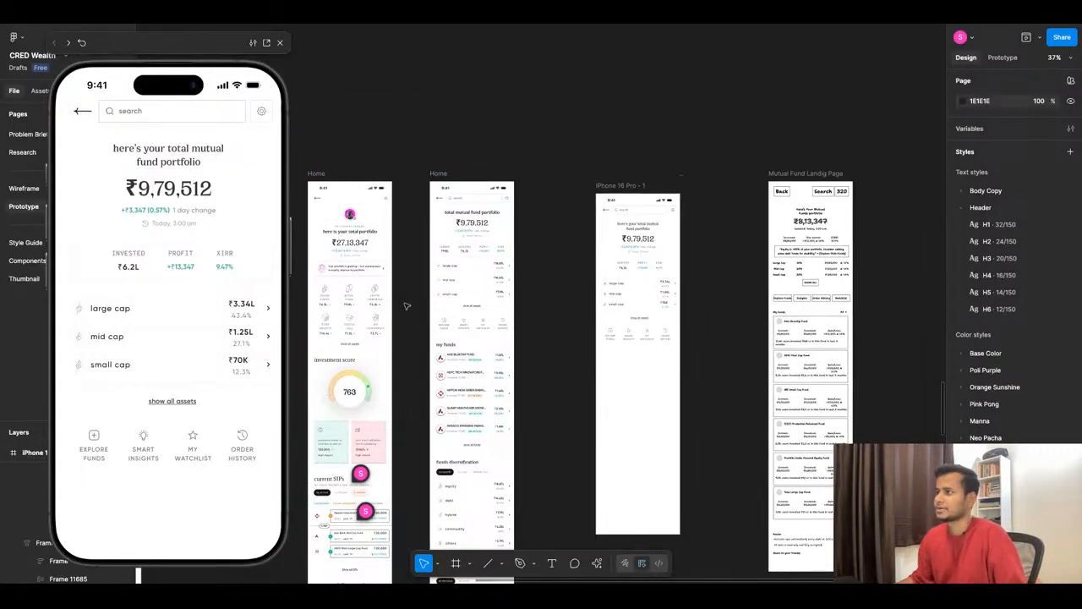
- Try copying the "Your portfolio is growing" card from the home screen into the new screen, placed below the stats box at Y 393
{"action": "scroll", "coordinate": [357, 277], "scroll_direction": "up", "scroll_amount": 2}
{"action": "left_click", "coordinate": [351, 266]}
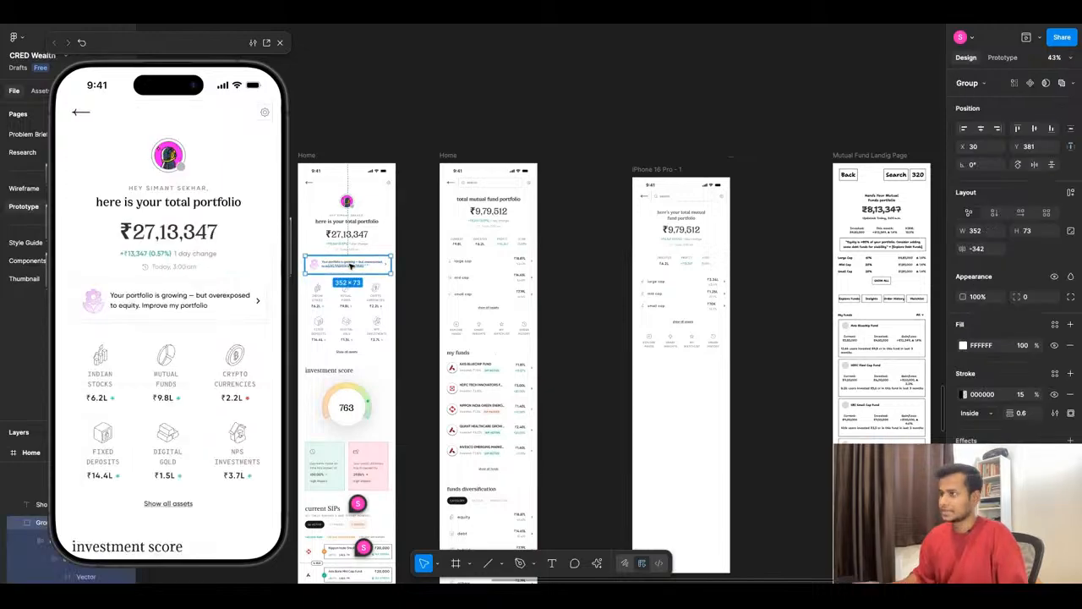
{"action": "scroll", "coordinate": [745, 288], "scroll_direction": "up", "scroll_amount": 5}
{"action": "left_click", "coordinate": [585, 462]}
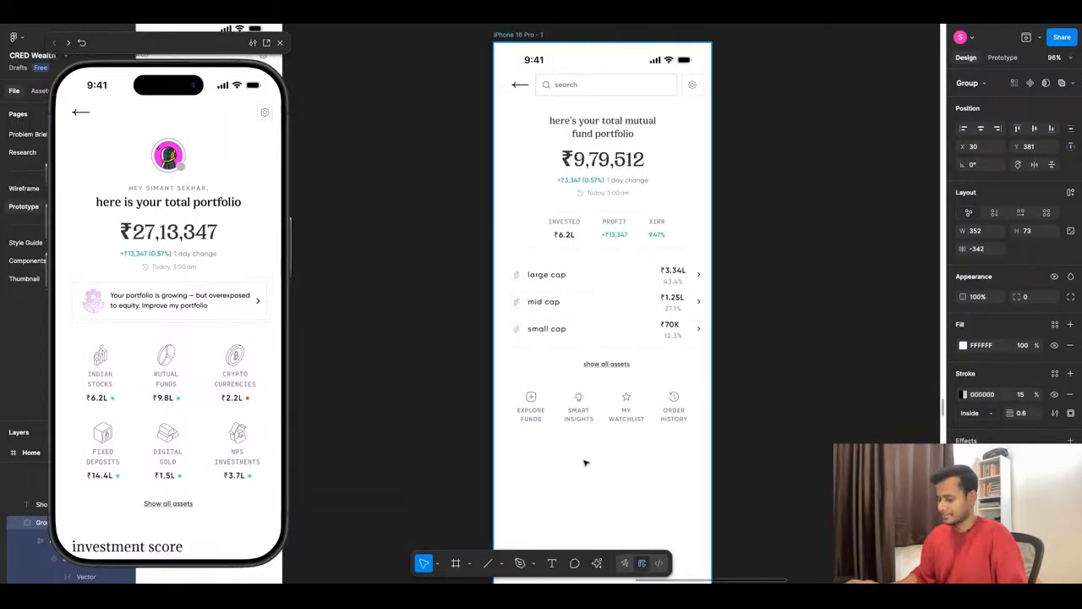
{"action": "key", "text": "ctrl+v"}
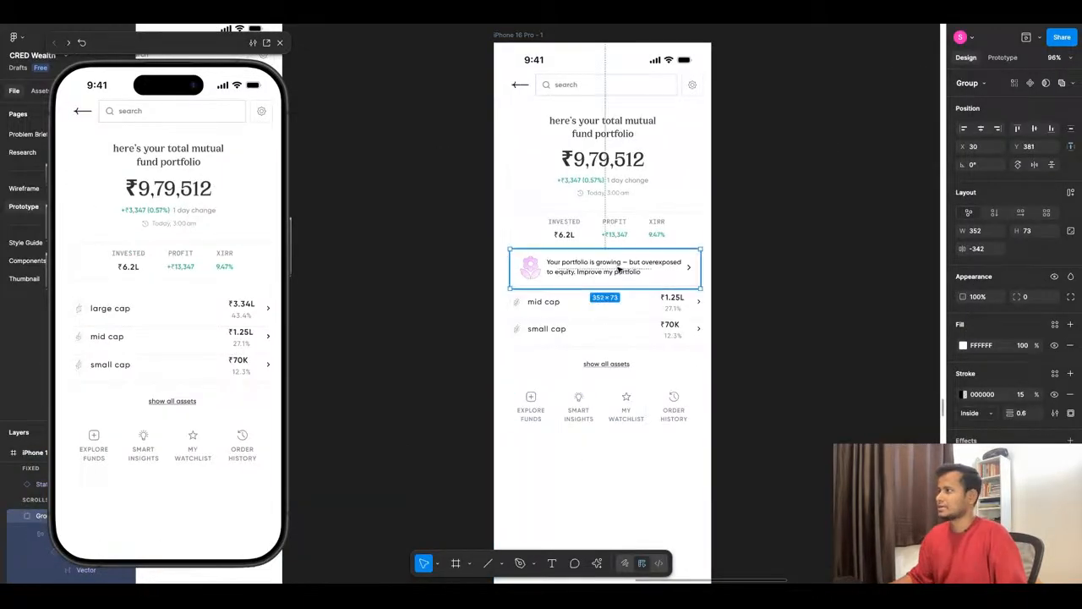
{"action": "key", "text": "shift+Down"}
{"action": "key", "text": "shift+Down"}
{"action": "key", "text": "Up"}
{"action": "key", "text": "Up"}
{"action": "key", "text": "Up"}
{"action": "key", "text": "Up"}
{"action": "key", "text": "Up"}
{"action": "key", "text": "Up"}
{"action": "key", "text": "Up"}
{"action": "key", "text": "Up"}
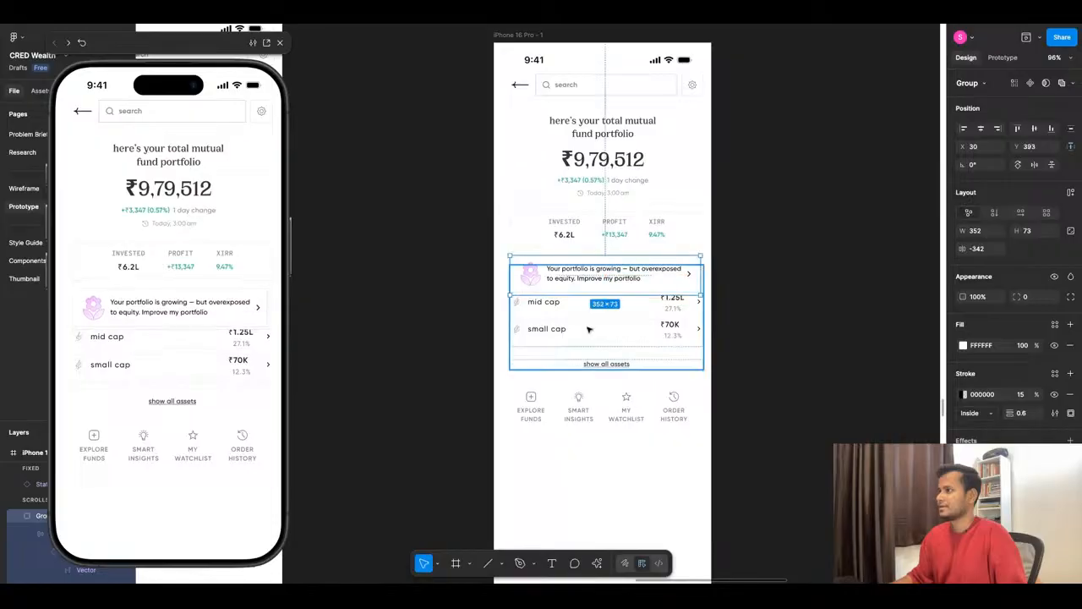
- Try shifting the cap list and the shortcut row down together to make room for the portfolio insight card
{"action": "left_click", "coordinate": [589, 330]}
{"action": "left_click", "coordinate": [587, 411], "text": "shift"}
{"action": "key", "text": "shift+Down"}
{"action": "key", "text": "shift+Down"}
{"action": "key", "text": "shift+Down"}
{"action": "key", "text": "shift+Down"}
{"action": "key", "text": "shift+Down"}
{"action": "key", "text": "shift+Down"}
{"action": "key", "text": "shift+Down"}
{"action": "key", "text": "shift+Down"}
{"action": "key", "text": "shift+Down"}
{"action": "key", "text": "shift+Down"}
{"action": "key", "text": "shift+Down"}
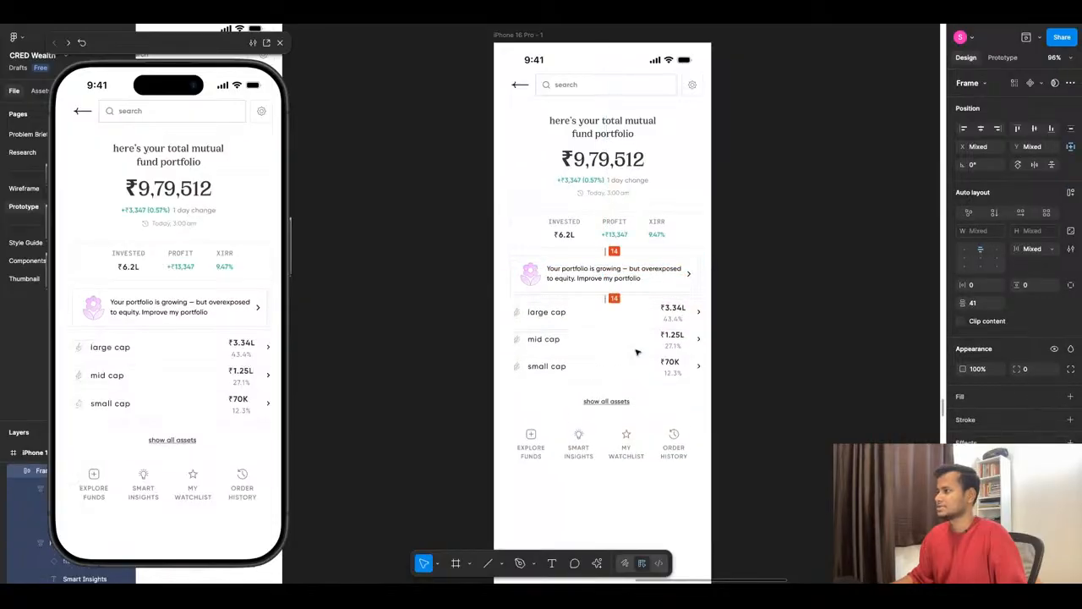
{"action": "key", "text": "Up"}
{"action": "key", "text": "Up"}
{"action": "key", "text": "Up"}
{"action": "key", "text": "Up"}
{"action": "key", "text": "Up"}
{"action": "key", "text": "Up"}
{"action": "key", "text": "Up"}
{"action": "key", "text": "Up"}
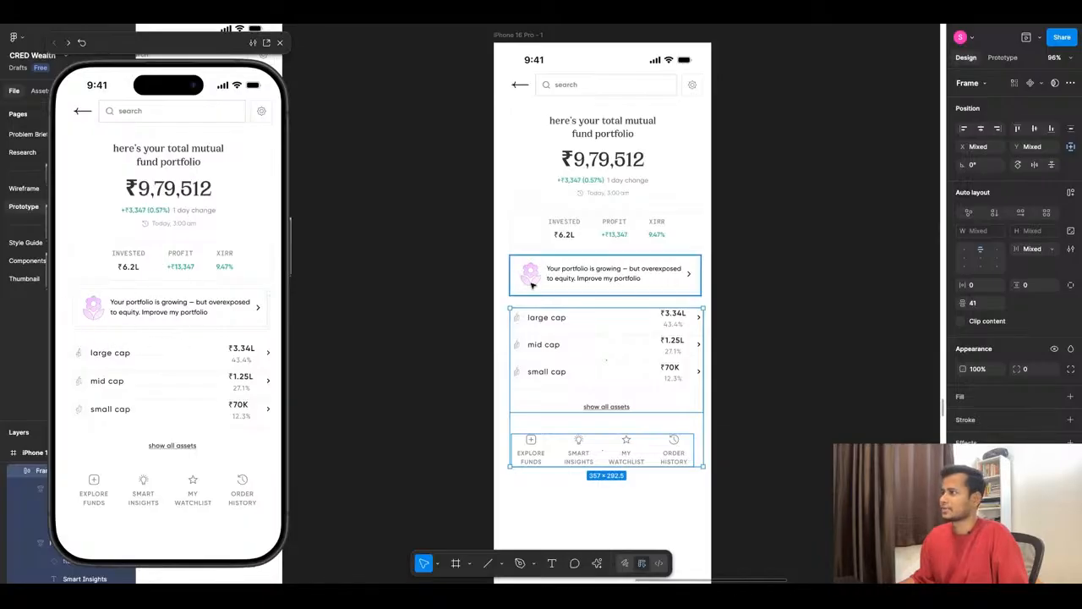
- Undo the downward shift of the list and shortcuts and the insertion of the portfolio insight card
{"action": "left_click", "coordinate": [428, 355]}
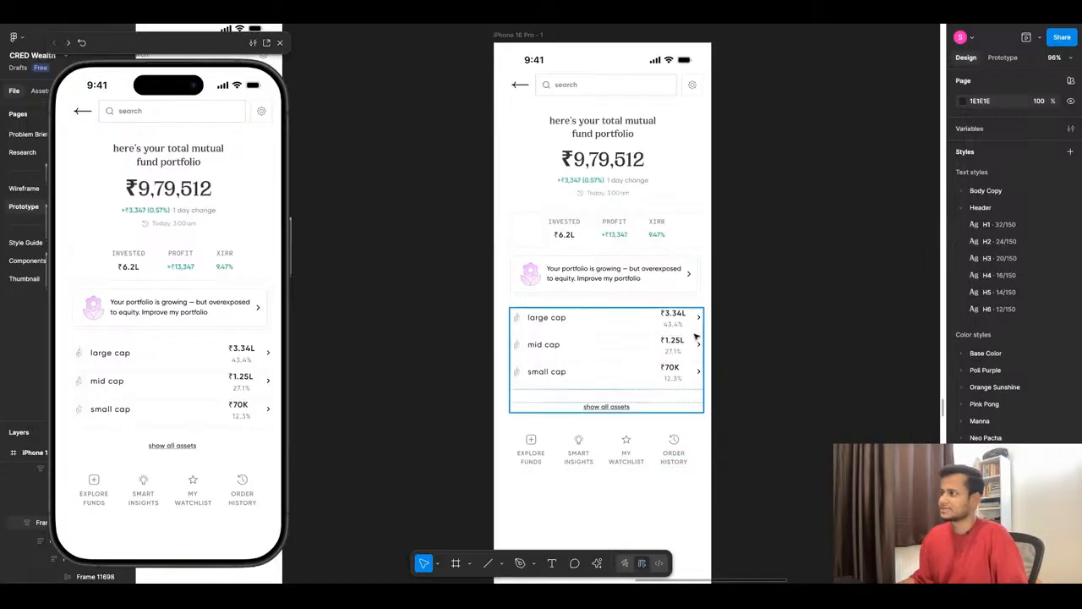
{"action": "left_click", "coordinate": [598, 281]}
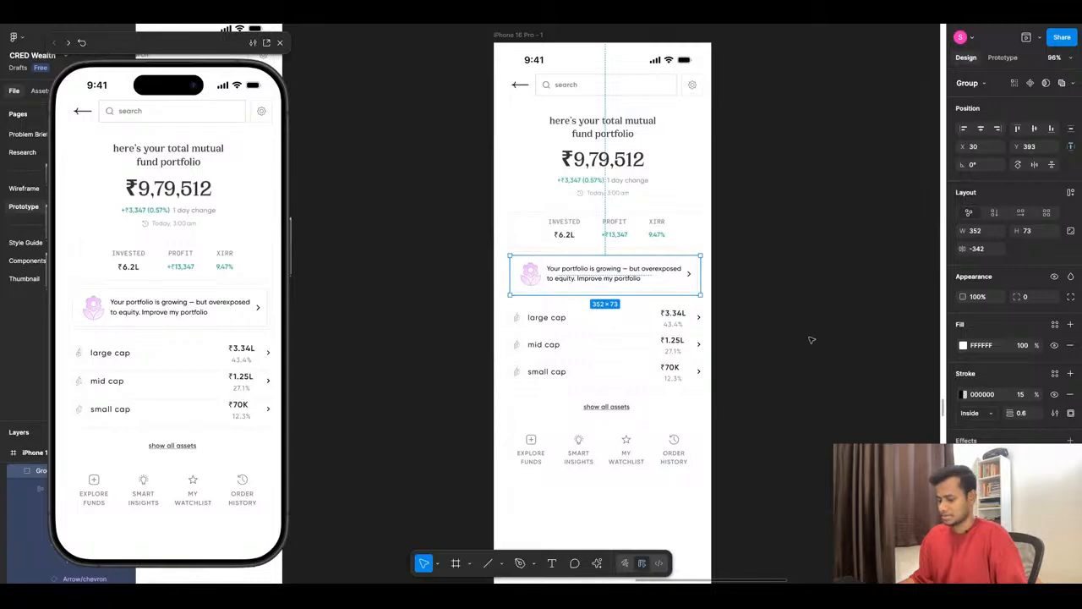
{"action": "key", "text": "ctrl+z"}
{"action": "key", "text": "ctrl+z"}
{"action": "key", "text": "ctrl+z"}
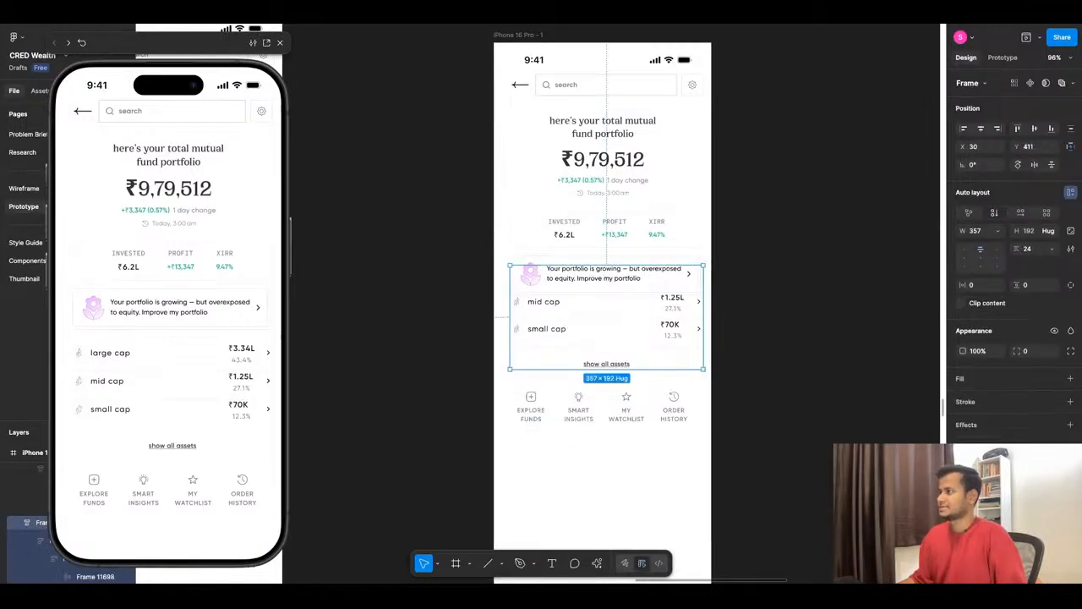
{"action": "key", "text": "ctrl+z"}
{"action": "scroll", "coordinate": [638, 290], "scroll_direction": "down", "scroll_amount": 2}
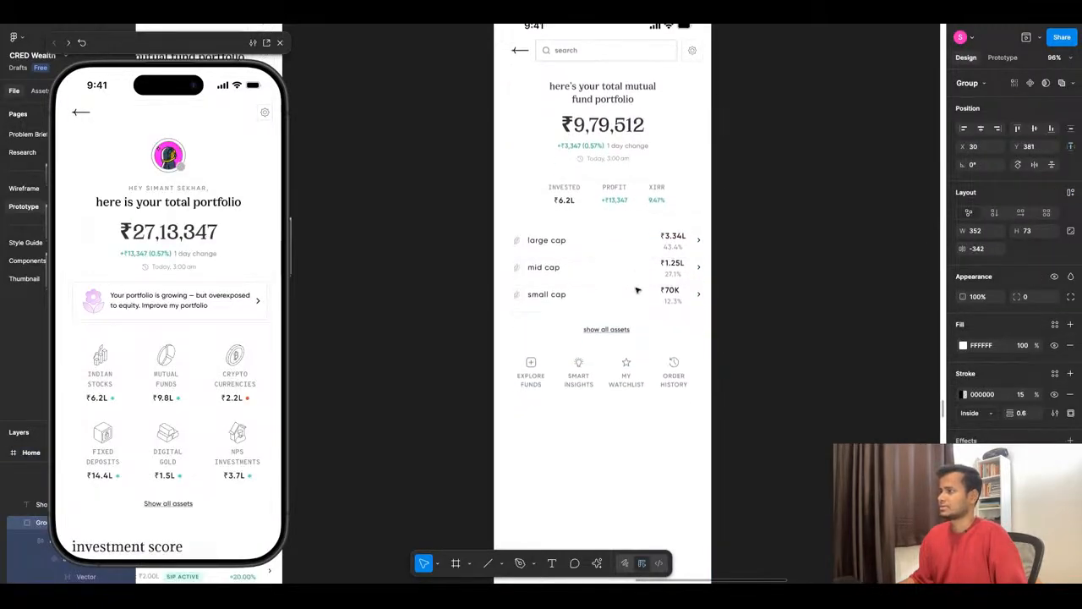
- Add the text "my fund" below the shortcut row of the new screen, following the reference screen's section order
{"action": "left_click", "coordinate": [602, 448]}
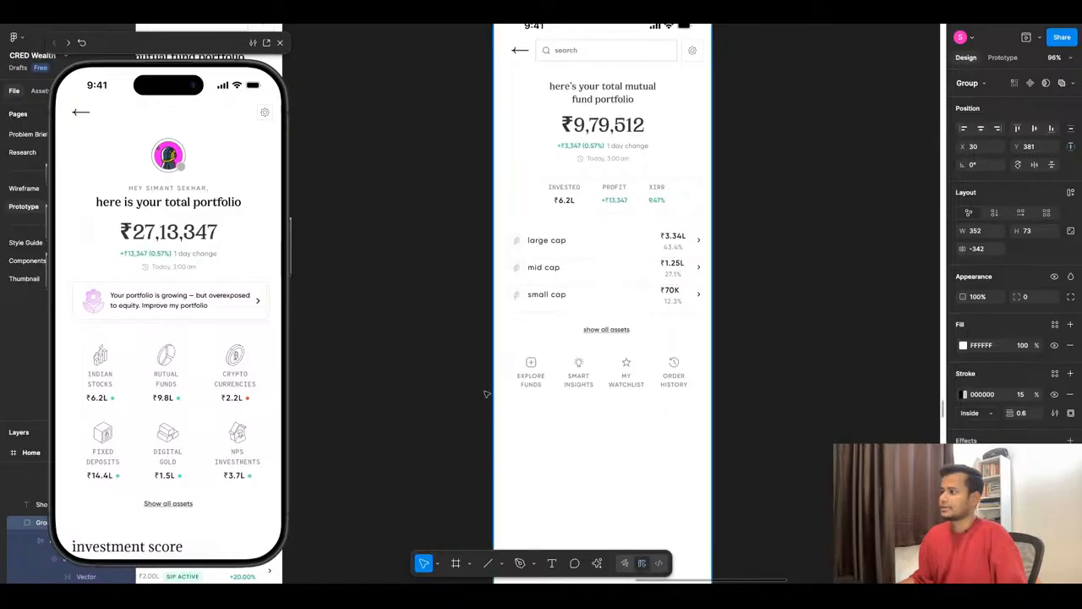
{"action": "scroll", "coordinate": [804, 301], "scroll_direction": "down", "scroll_amount": 5}
{"action": "scroll", "coordinate": [437, 372], "scroll_direction": "up", "scroll_amount": 5}
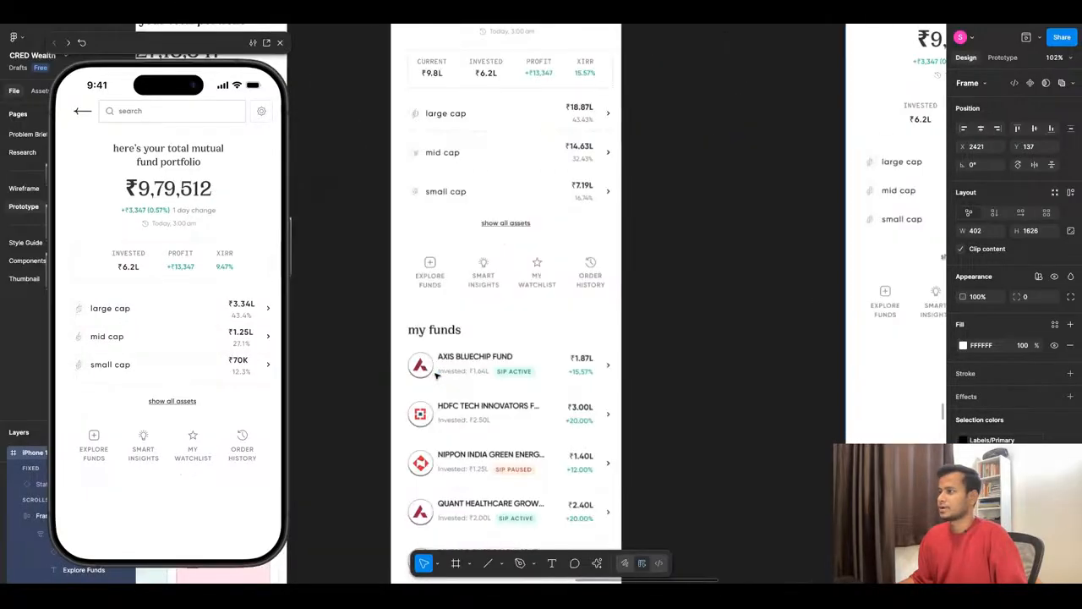
{"action": "scroll", "coordinate": [456, 319], "scroll_direction": "down", "scroll_amount": 5}
{"action": "scroll", "coordinate": [575, 314], "scroll_direction": "up", "scroll_amount": 1}
{"action": "scroll", "coordinate": [761, 239], "scroll_direction": "up", "scroll_amount": 4}
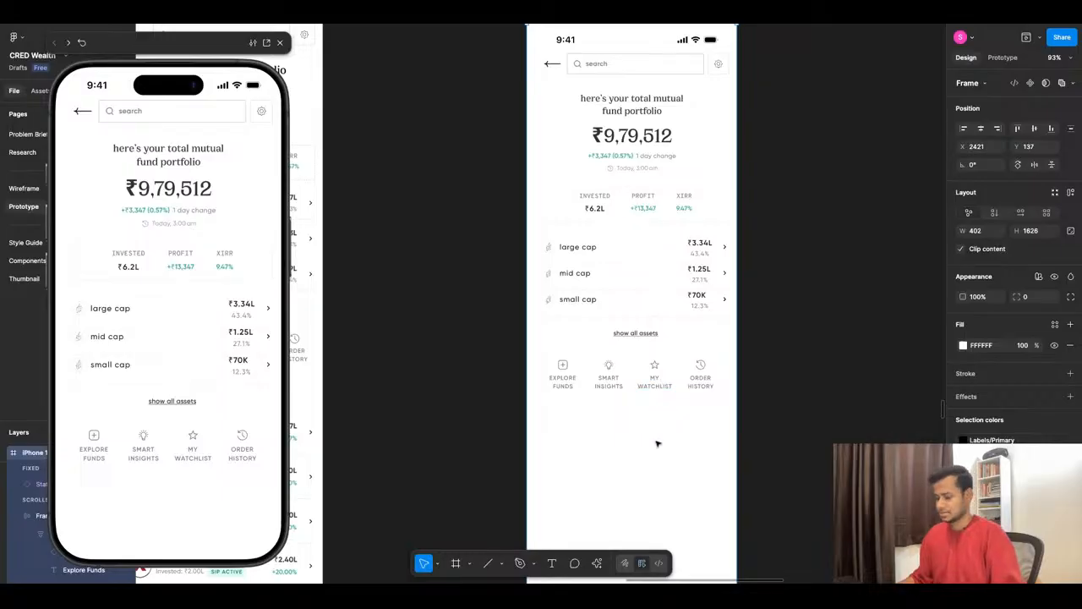
{"action": "key", "text": "t"}
{"action": "left_click", "coordinate": [605, 487]}
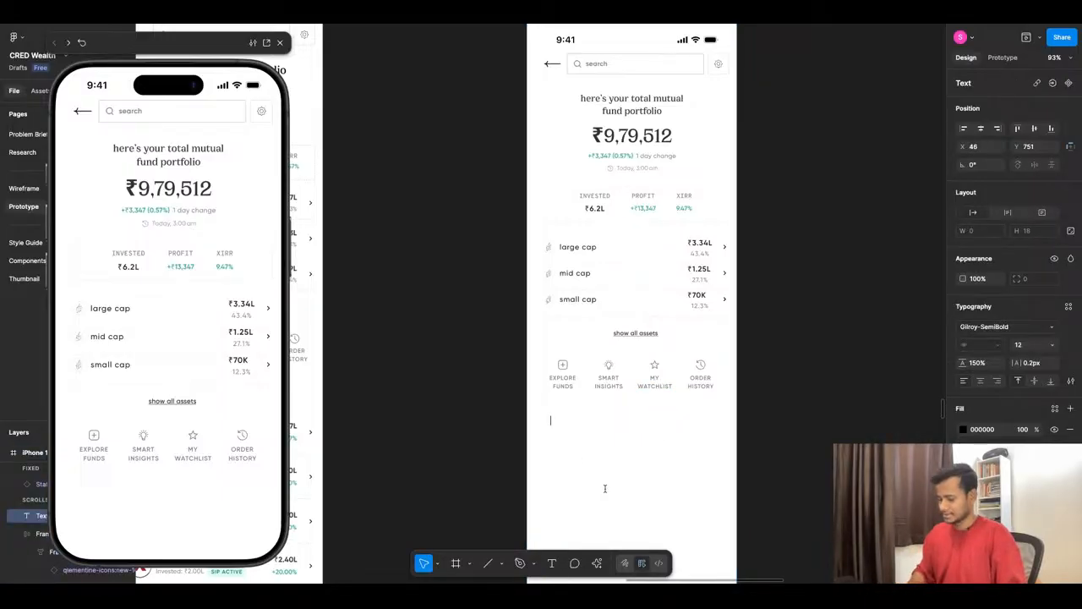
{"action": "type", "text": "my fund"}
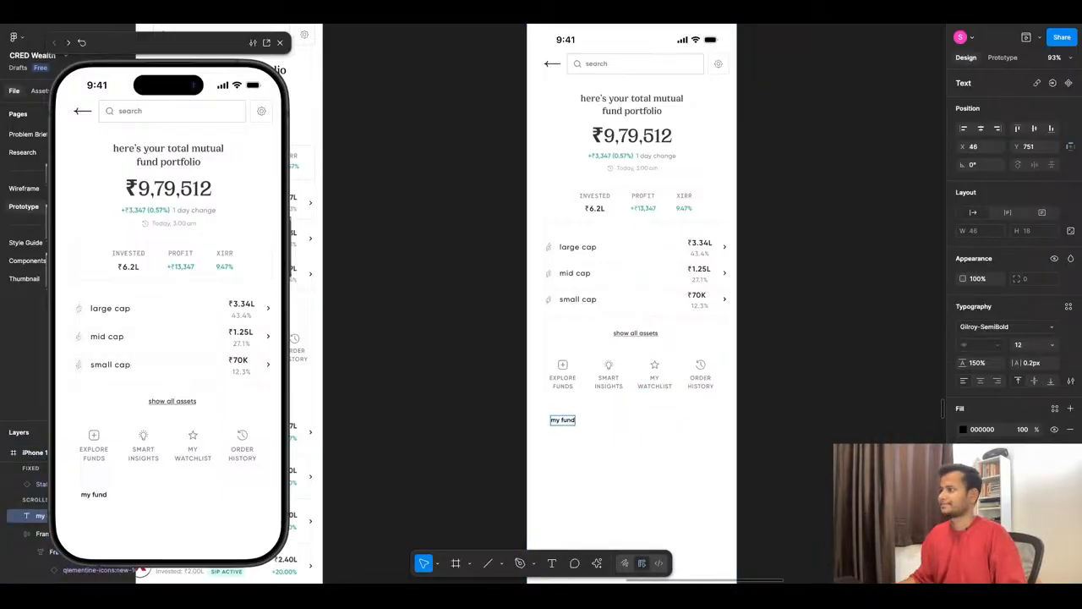
- Apply the Header/H3 text style to the "my fund" heading
{"action": "key", "text": "Escape"}
{"action": "left_click", "coordinate": [1069, 306]}
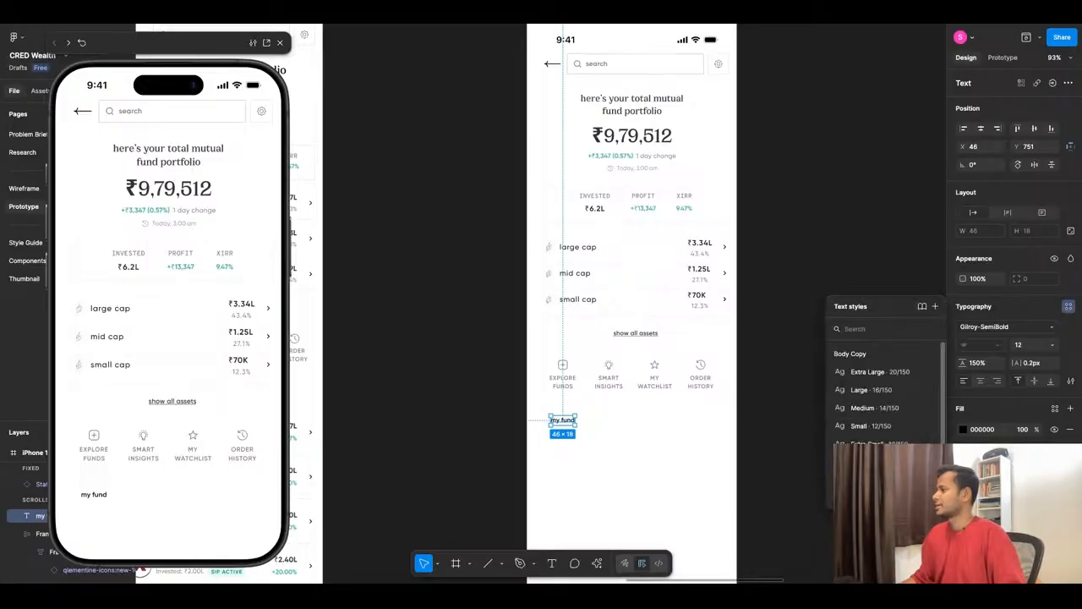
{"action": "scroll", "coordinate": [888, 433], "scroll_direction": "down", "scroll_amount": 3}
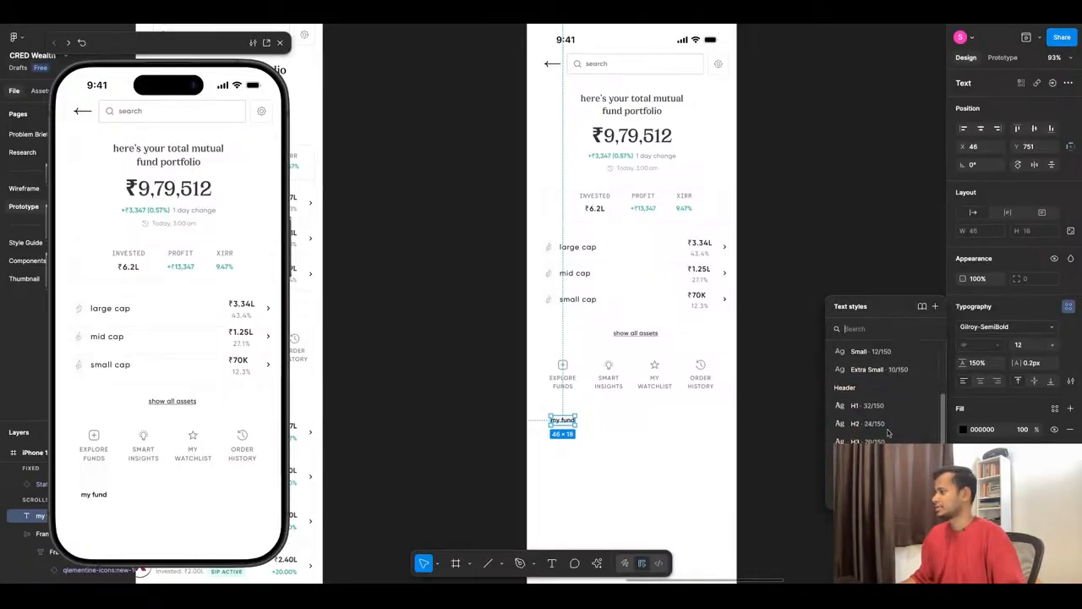
{"action": "left_click", "coordinate": [870, 441]}
{"action": "left_click", "coordinate": [575, 461]}
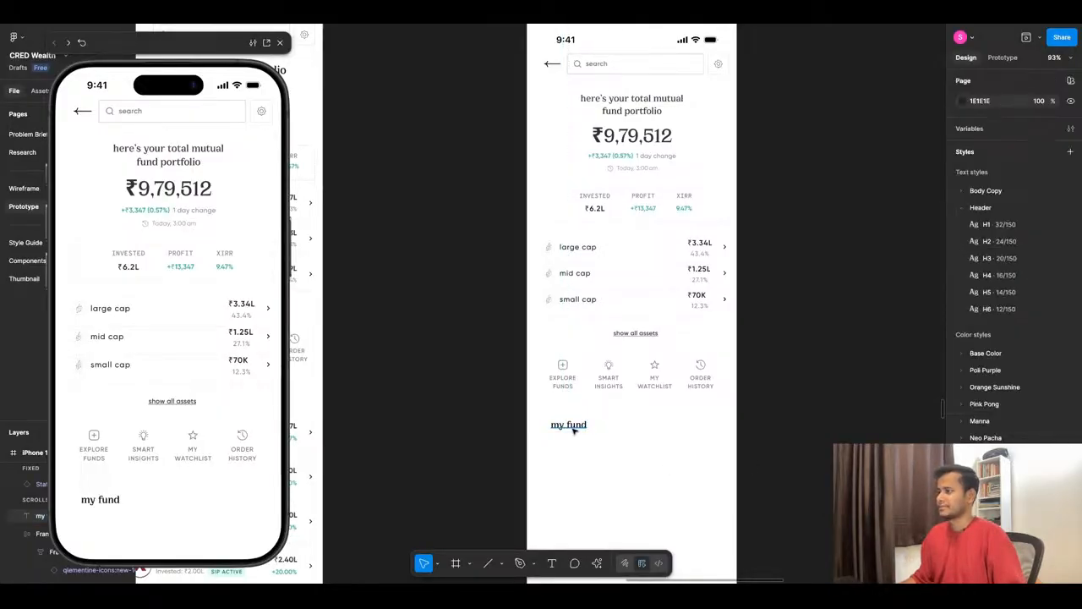
- Align the "my fund" heading with the content margin at X 30 and move it closer to the shortcut row, around Y 745
{"action": "left_click", "coordinate": [573, 429]}
{"action": "left_click_drag", "start_coordinate": [573, 430], "coordinate": [579, 429]}
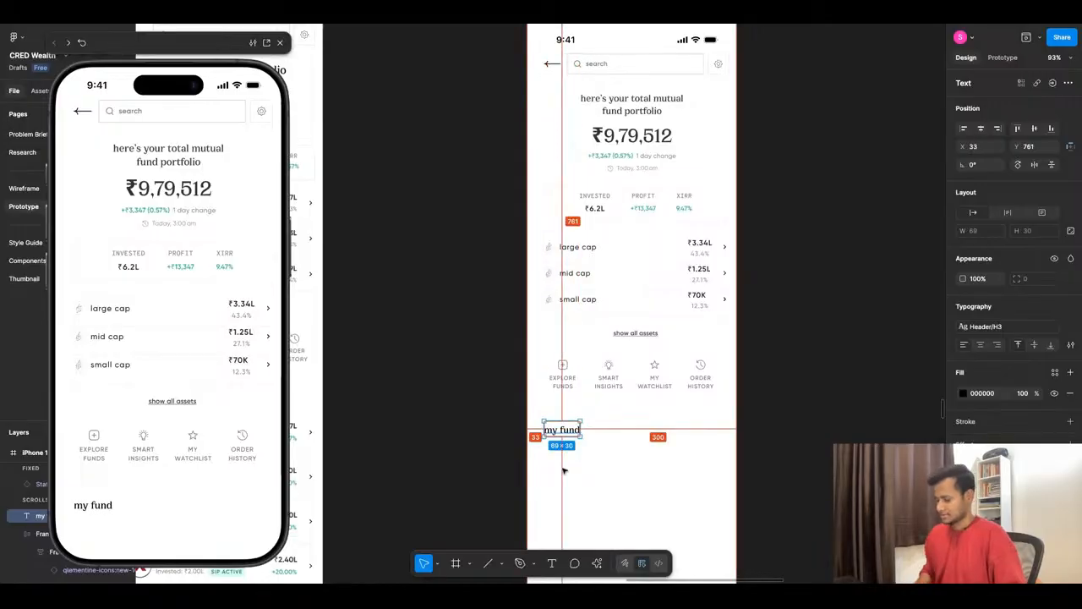
{"action": "key", "text": "Left"}
{"action": "key", "text": "Left"}
{"action": "key", "text": "Left"}
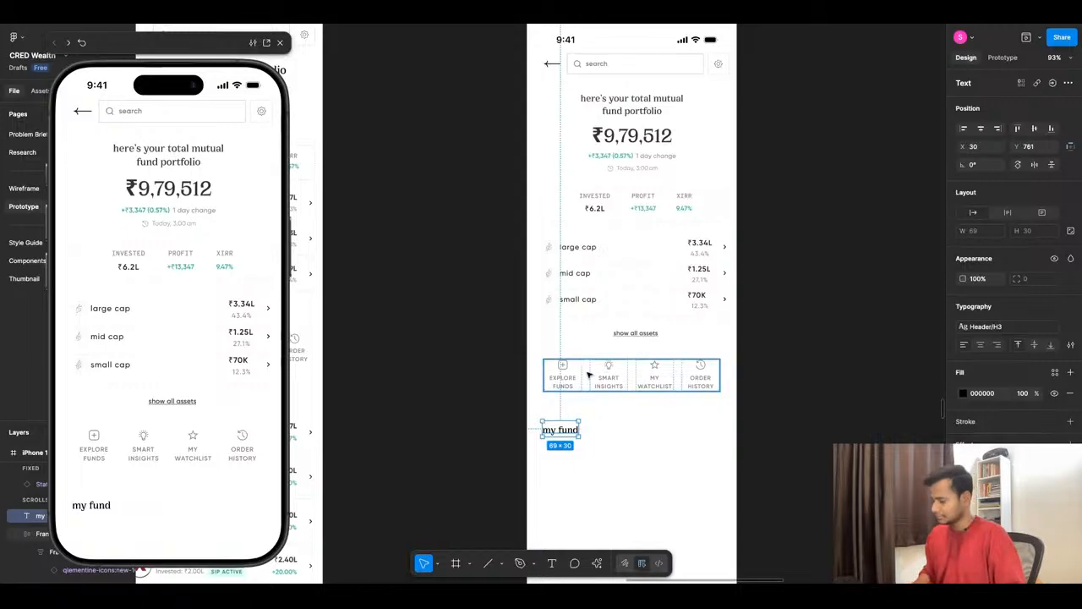
{"action": "key", "text": "shift+Up"}
{"action": "key", "text": "shift+Up"}
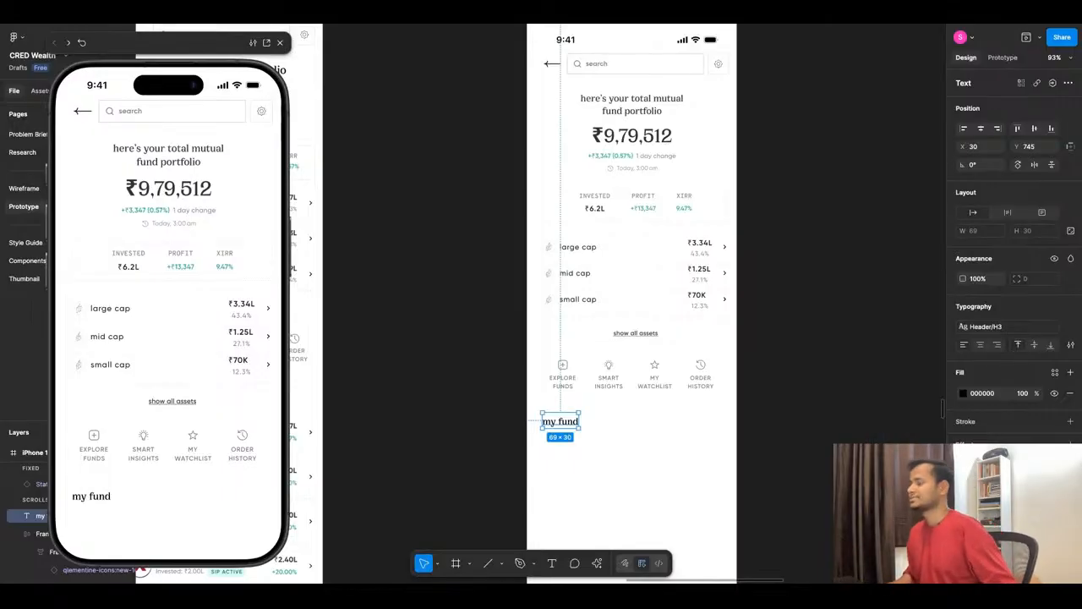
{"action": "key", "text": "alt"}
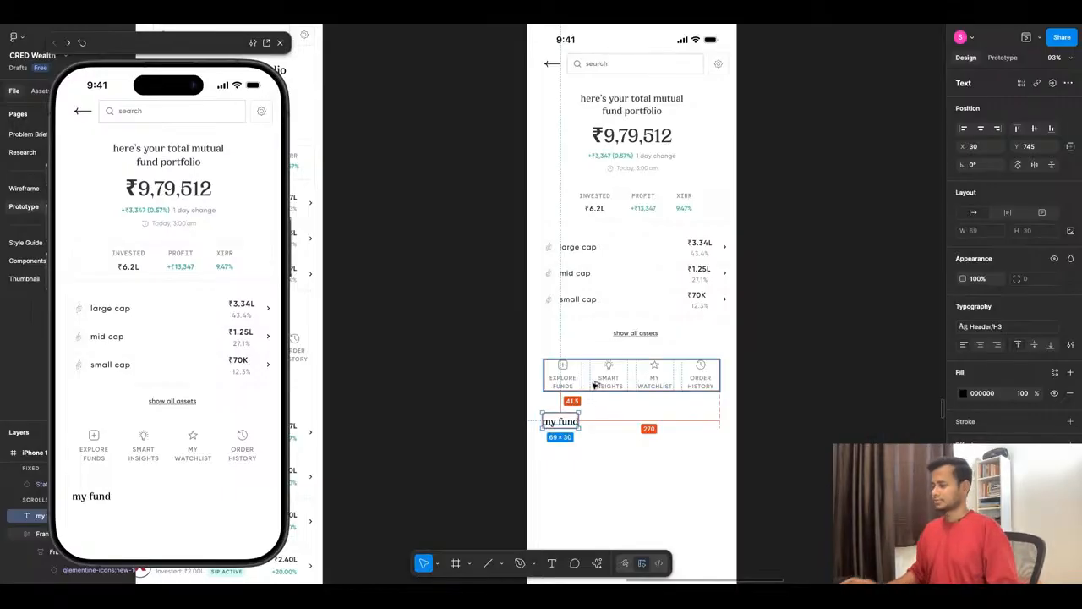
{"action": "left_click", "coordinate": [608, 478]}
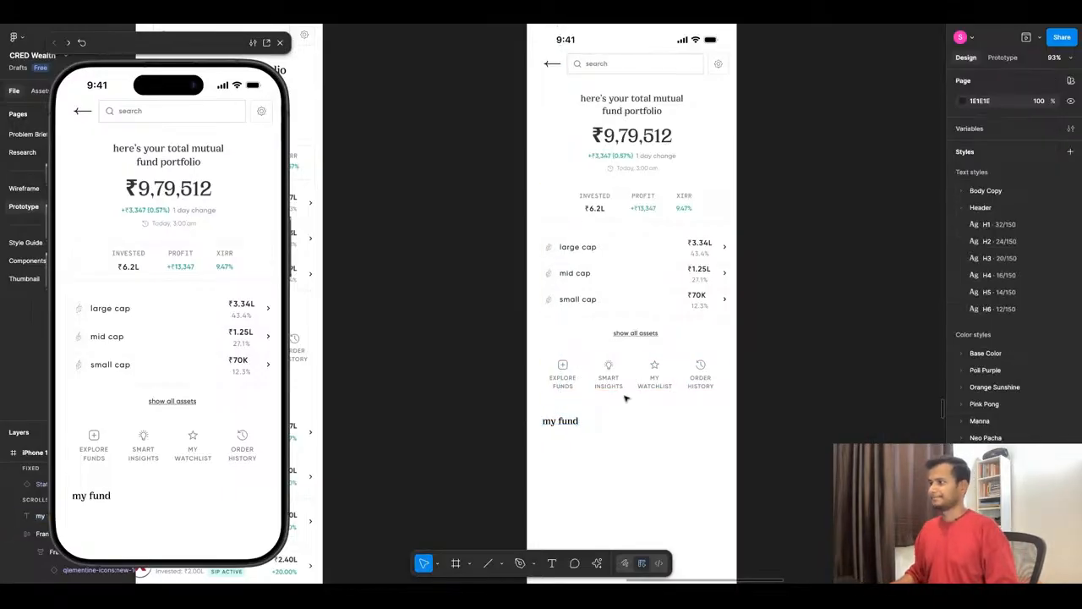
- Compare the spacing above and below the shortcut row and lower the "my fund" heading to Y 752
{"action": "scroll", "coordinate": [626, 398], "scroll_direction": "down", "scroll_amount": 3}
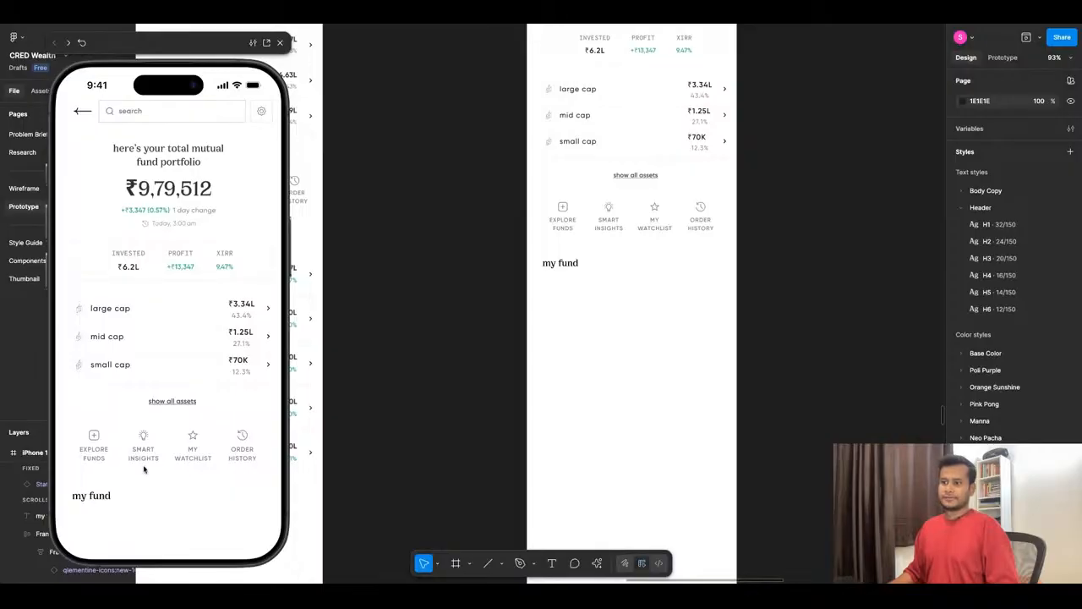
{"action": "left_click", "coordinate": [611, 212]}
{"action": "key", "text": "alt"}
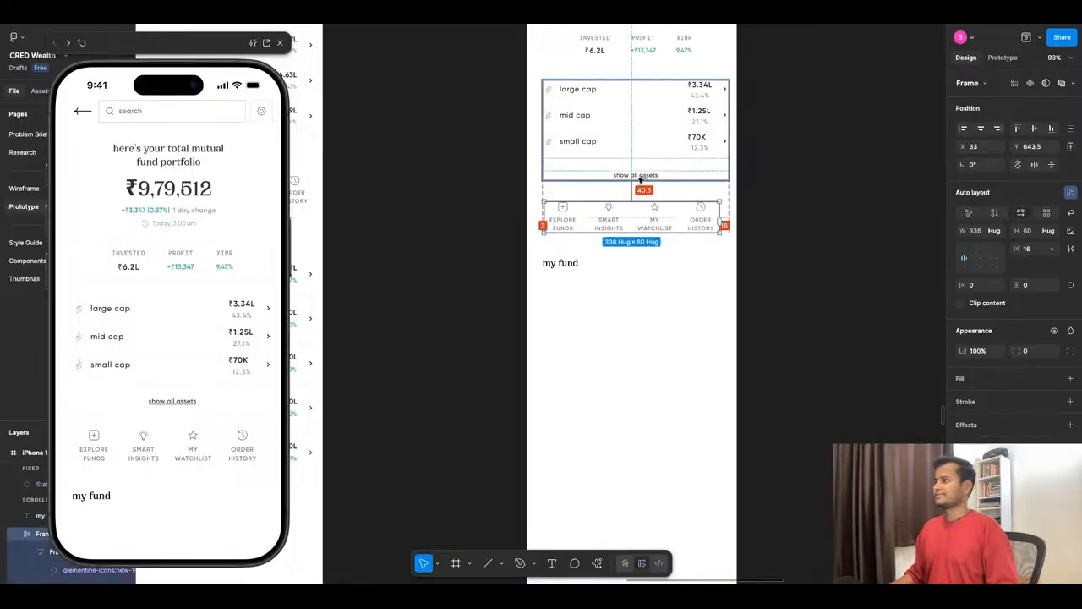
{"action": "left_click", "coordinate": [571, 265]}
{"action": "key", "text": "alt"}
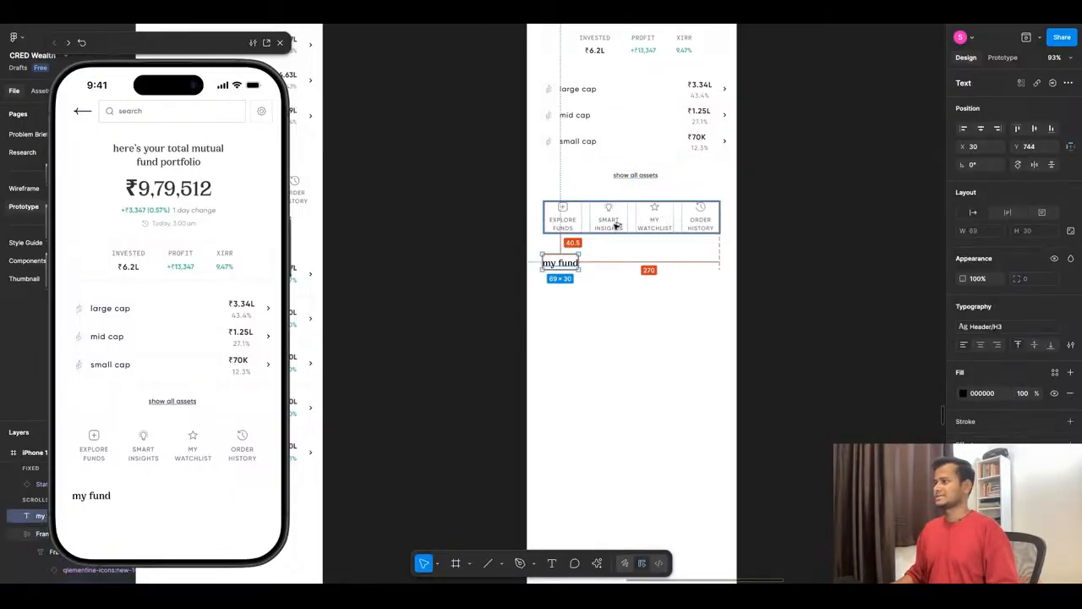
{"action": "key", "text": "Down"}
{"action": "key", "text": "Down"}
{"action": "key", "text": "Down"}
{"action": "key", "text": "Down"}
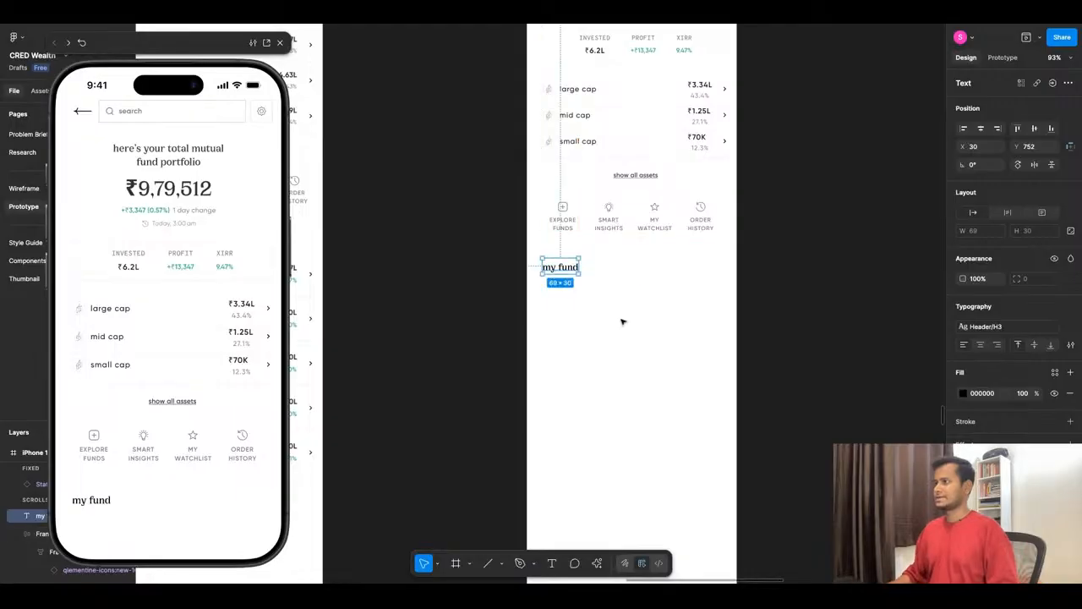
{"action": "left_click", "coordinate": [620, 355]}
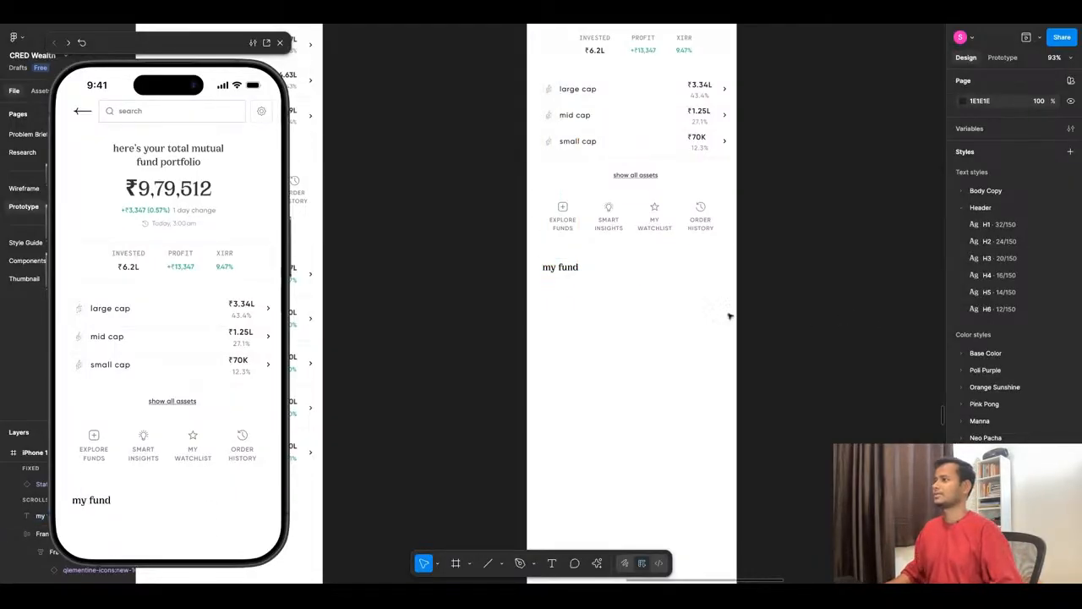
- Copy the five-row fund list from the reference screen's "my funds" section to below the new heading, at X 30, Y 798
{"action": "scroll", "coordinate": [787, 242], "scroll_direction": "down", "scroll_amount": 5, "text": "ctrl"}
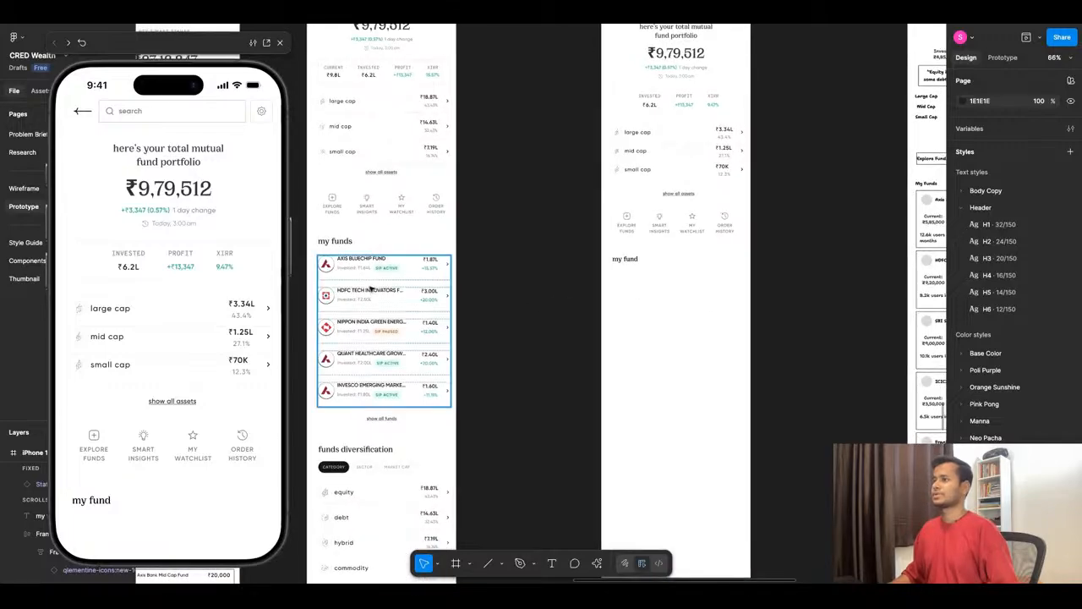
{"action": "scroll", "coordinate": [324, 266], "scroll_direction": "up", "scroll_amount": 8, "text": "ctrl"}
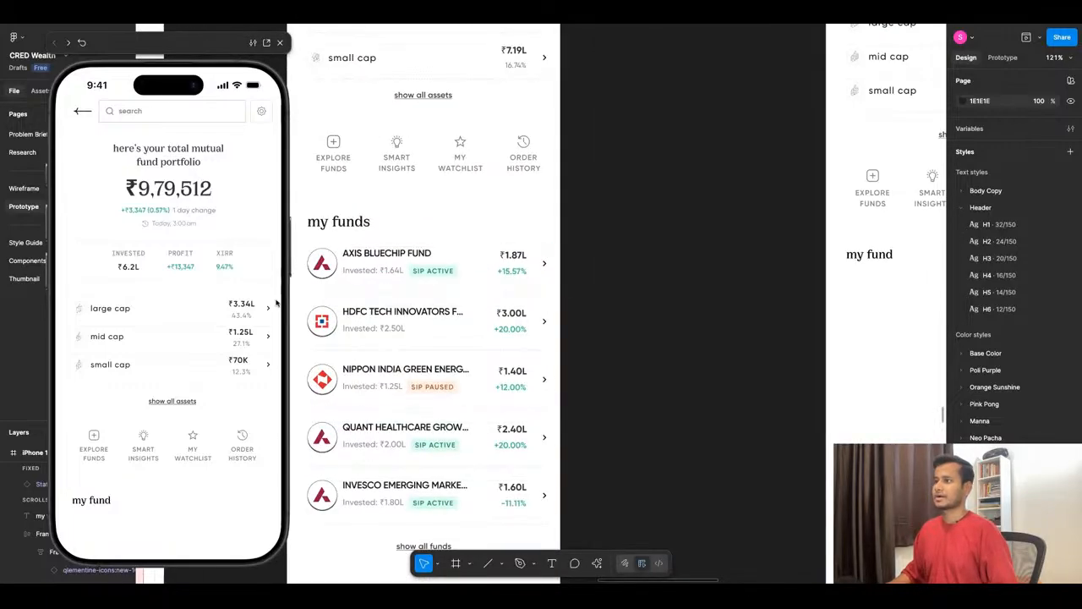
{"action": "scroll", "coordinate": [454, 269], "scroll_direction": "down", "scroll_amount": 2, "text": "ctrl"}
{"action": "scroll", "coordinate": [454, 269], "scroll_direction": "down", "scroll_amount": 8, "text": "ctrl"}
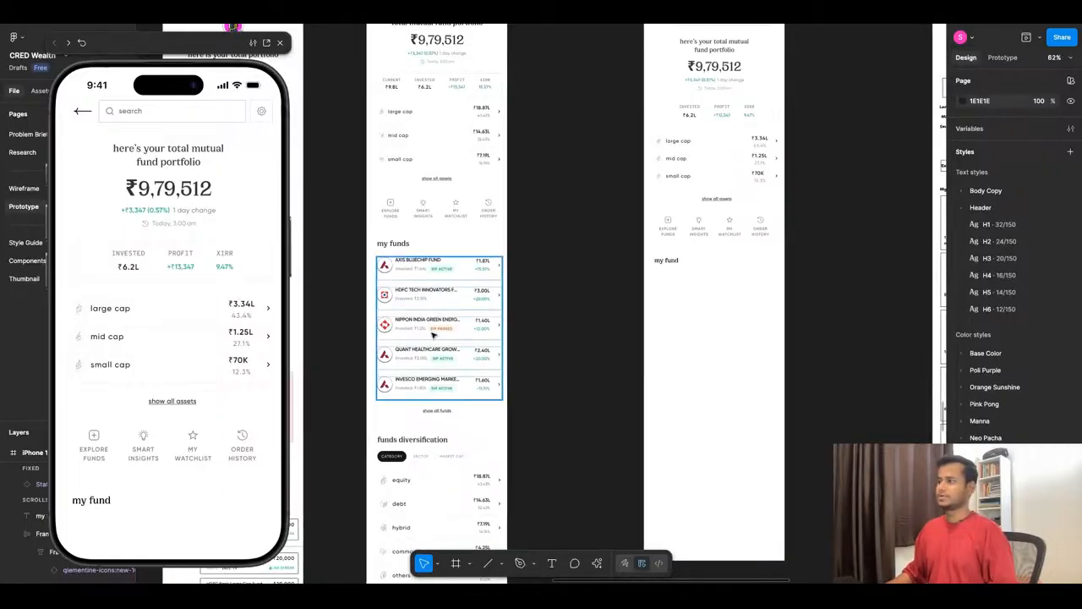
{"action": "scroll", "coordinate": [561, 284], "scroll_direction": "up", "scroll_amount": 4, "text": "ctrl"}
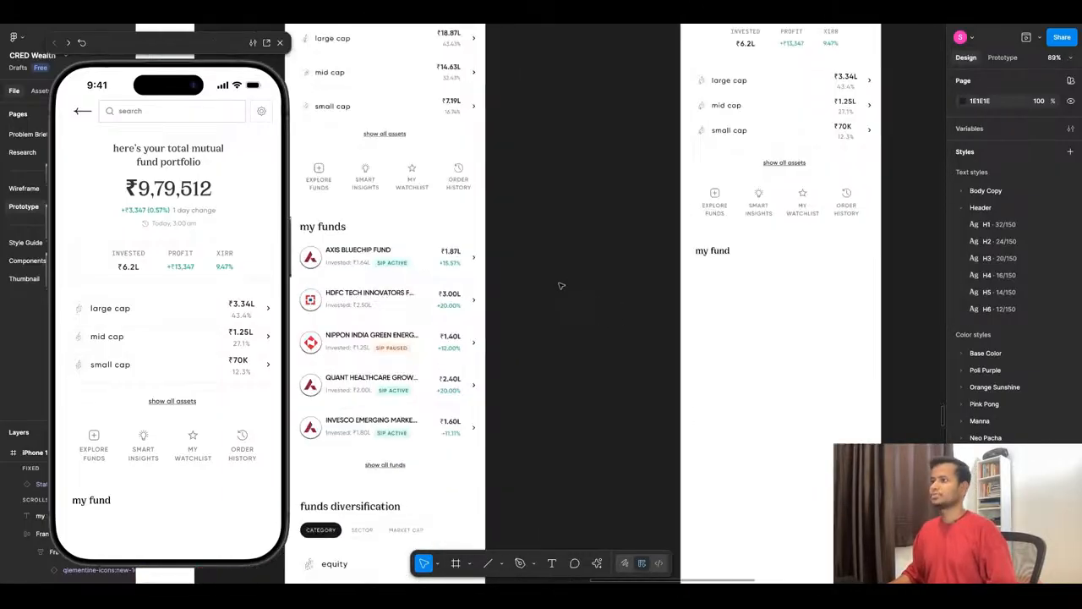
{"action": "left_click", "coordinate": [347, 310]}
{"action": "scroll", "coordinate": [576, 296], "scroll_direction": "down", "scroll_amount": 4, "text": "ctrl"}
{"action": "mouse_move", "coordinate": [428, 302]}
{"action": "left_mouse_down", "text": "alt"}
{"action": "mouse_move", "coordinate": [743, 314]}
{"action": "mouse_move", "coordinate": [706, 314]}
{"action": "left_mouse_up", "text": "alt"}
{"action": "scroll", "coordinate": [796, 292], "scroll_direction": "up", "scroll_amount": 4, "text": "ctrl"}
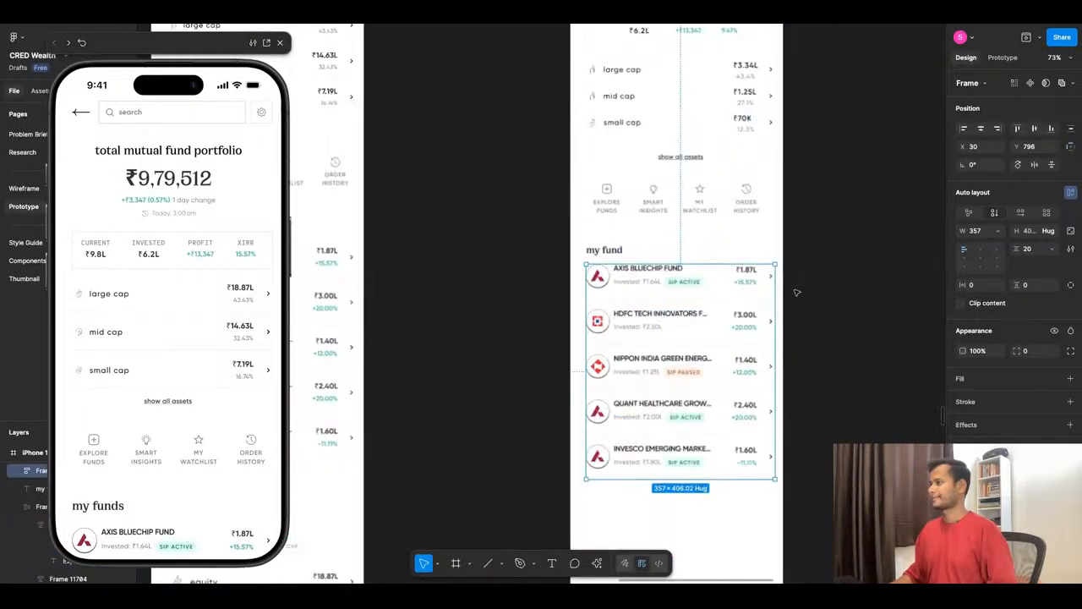
{"action": "scroll", "coordinate": [672, 266], "scroll_direction": "up", "scroll_amount": 3, "text": "ctrl"}
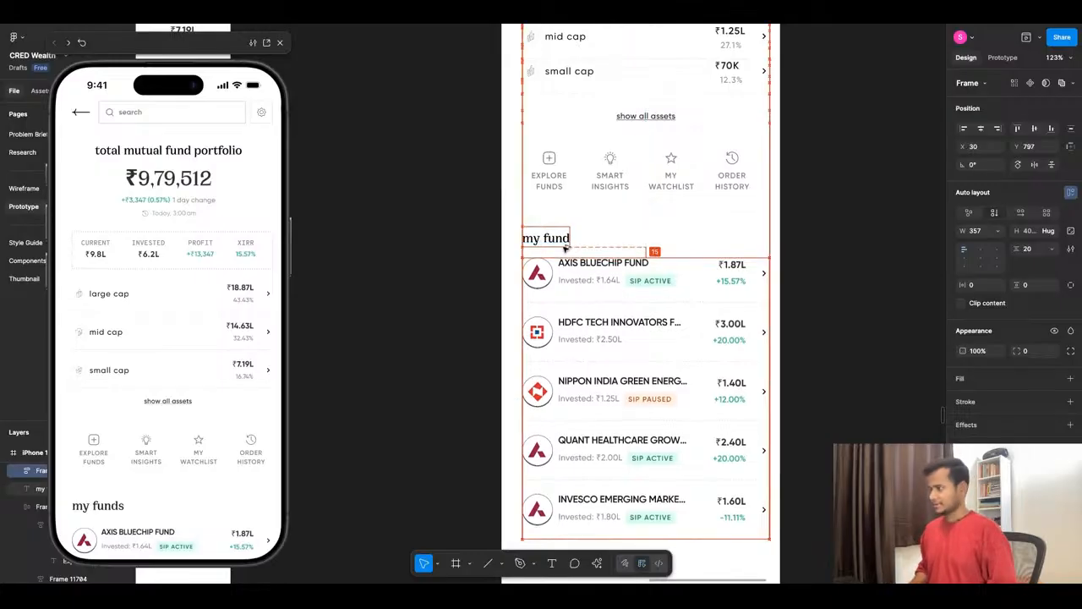
{"action": "scroll", "coordinate": [688, 307], "scroll_direction": "up", "scroll_amount": 4, "text": "ctrl"}
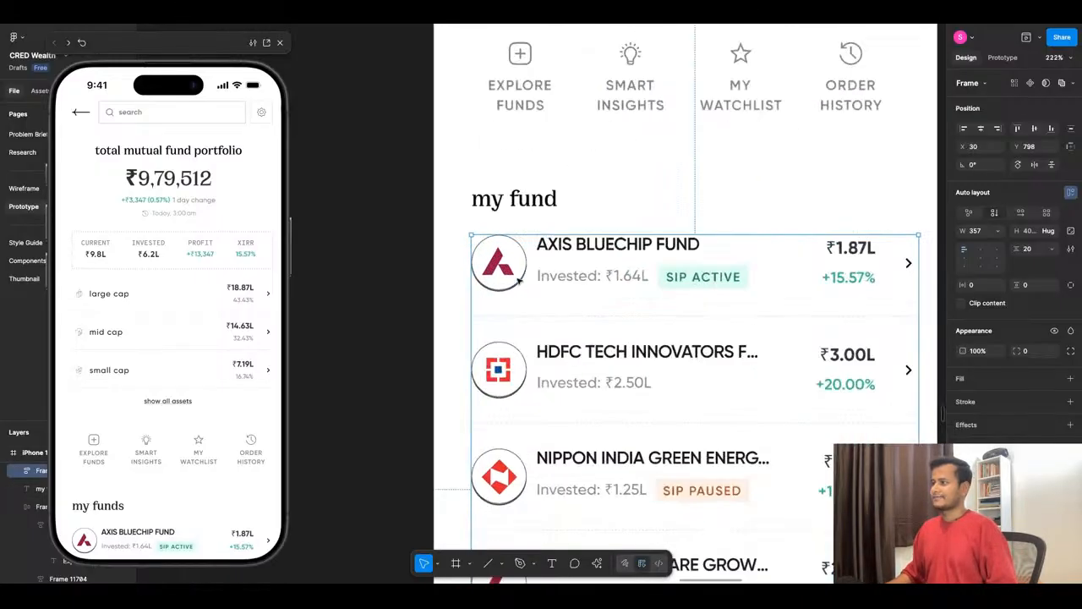
- Examine the copied fund rows' logos, names, invested amounts and SIP status badges
{"action": "scroll", "coordinate": [518, 284], "scroll_direction": "up", "scroll_amount": 5, "text": "ctrl"}
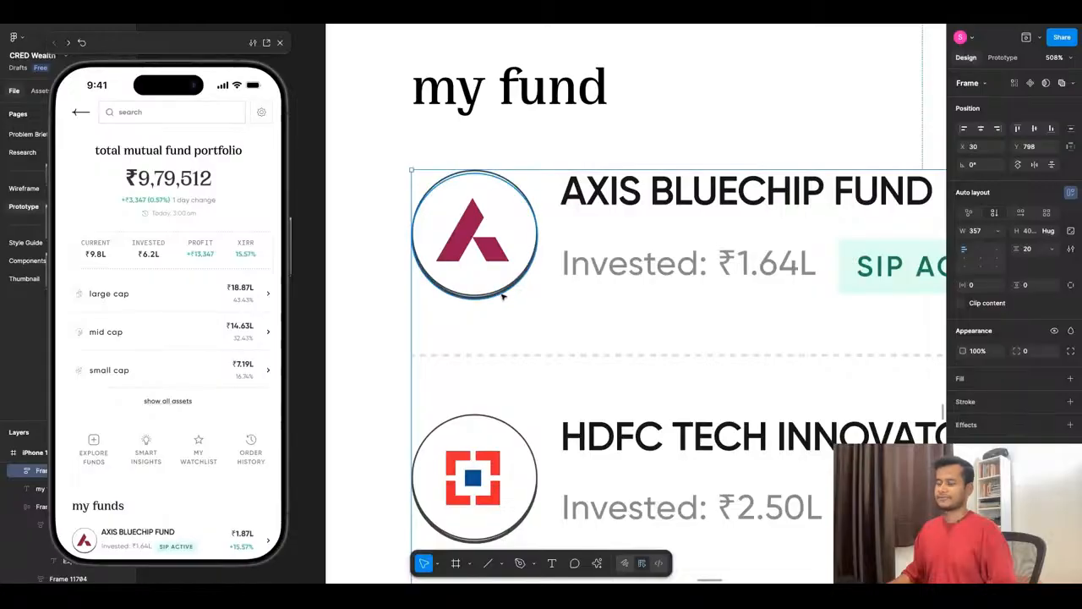
{"action": "scroll", "coordinate": [664, 297], "scroll_direction": "down", "scroll_amount": 10}
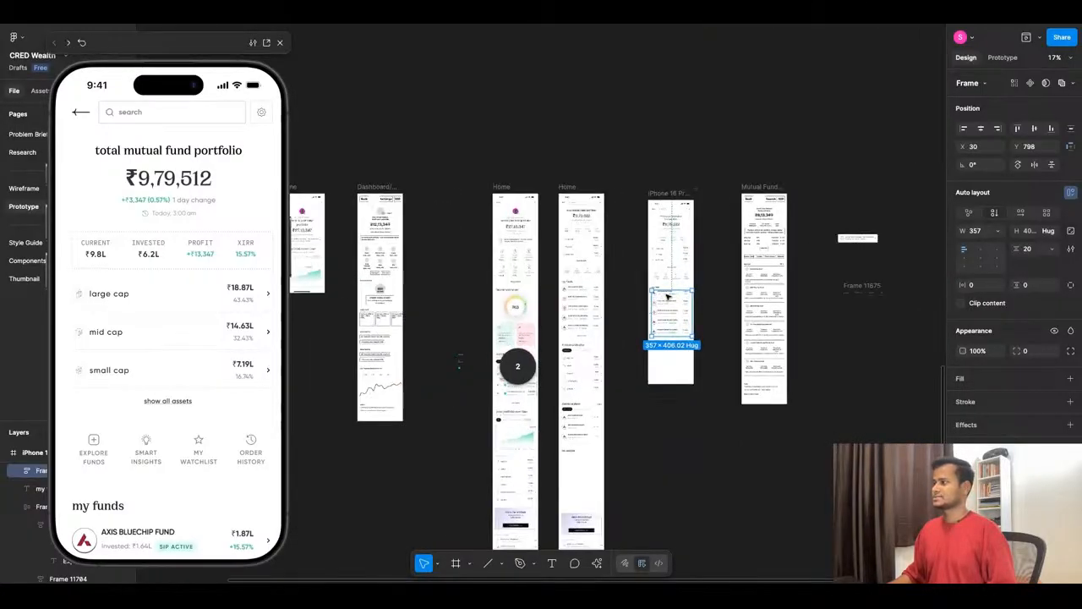
{"action": "scroll", "coordinate": [665, 298], "scroll_direction": "up", "scroll_amount": 8}
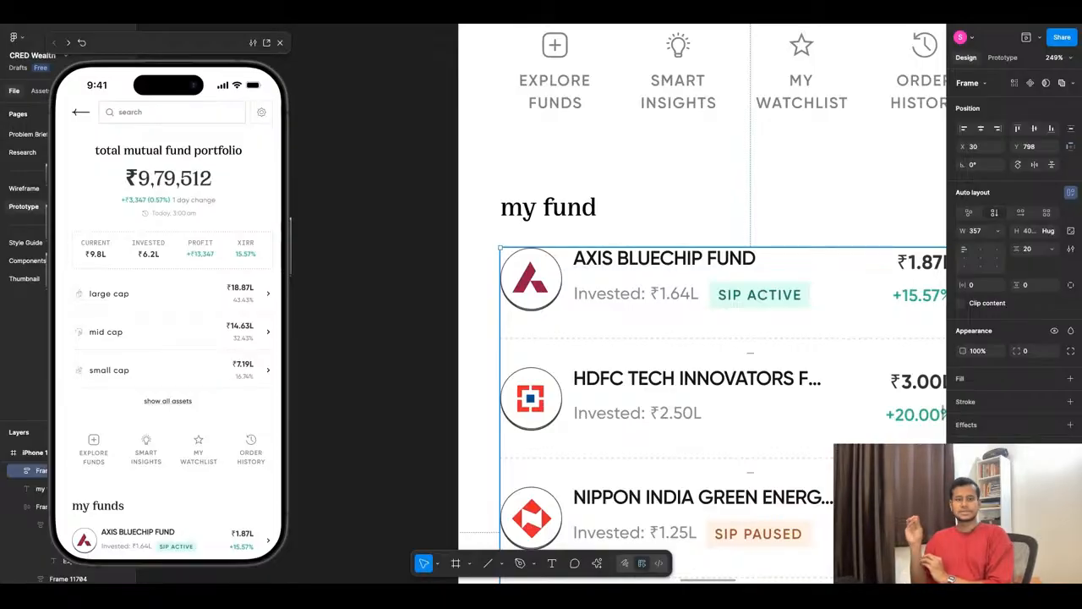
{"action": "scroll", "coordinate": [652, 348], "scroll_direction": "down", "scroll_amount": 3}
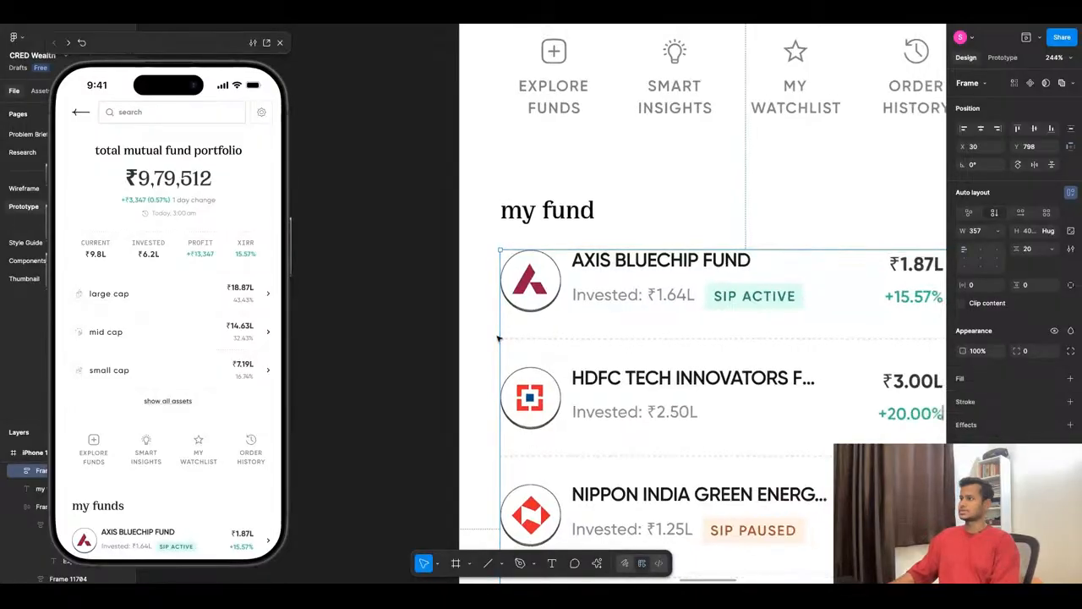
{"action": "scroll", "coordinate": [825, 294], "scroll_direction": "up", "scroll_amount": 2}
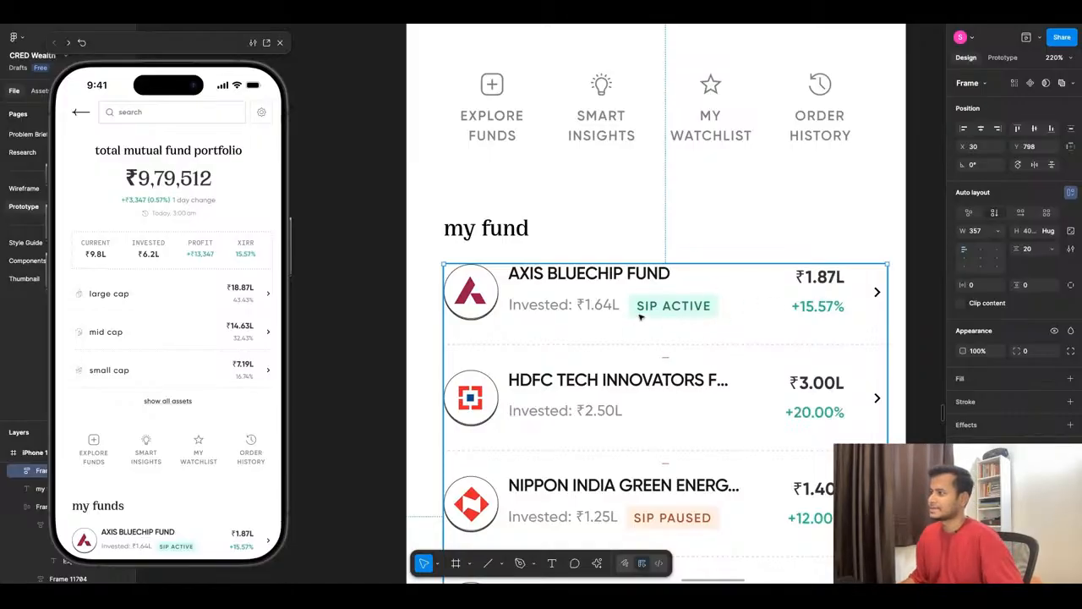
{"action": "scroll", "coordinate": [531, 381], "scroll_direction": "down", "scroll_amount": 5, "text": "ctrl"}
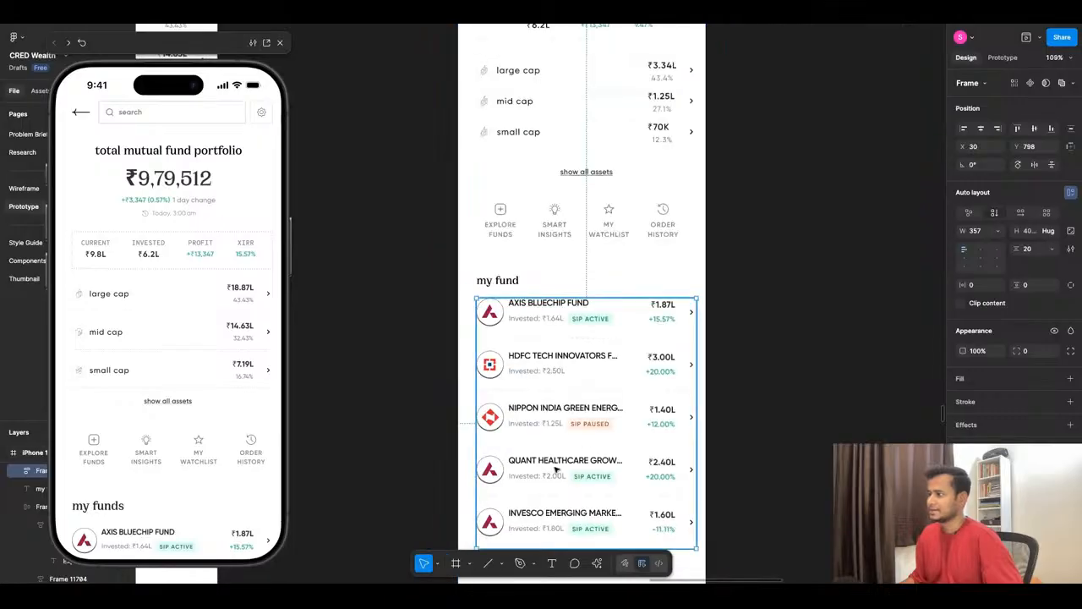
{"action": "scroll", "coordinate": [622, 380], "scroll_direction": "up", "scroll_amount": 4, "text": "ctrl"}
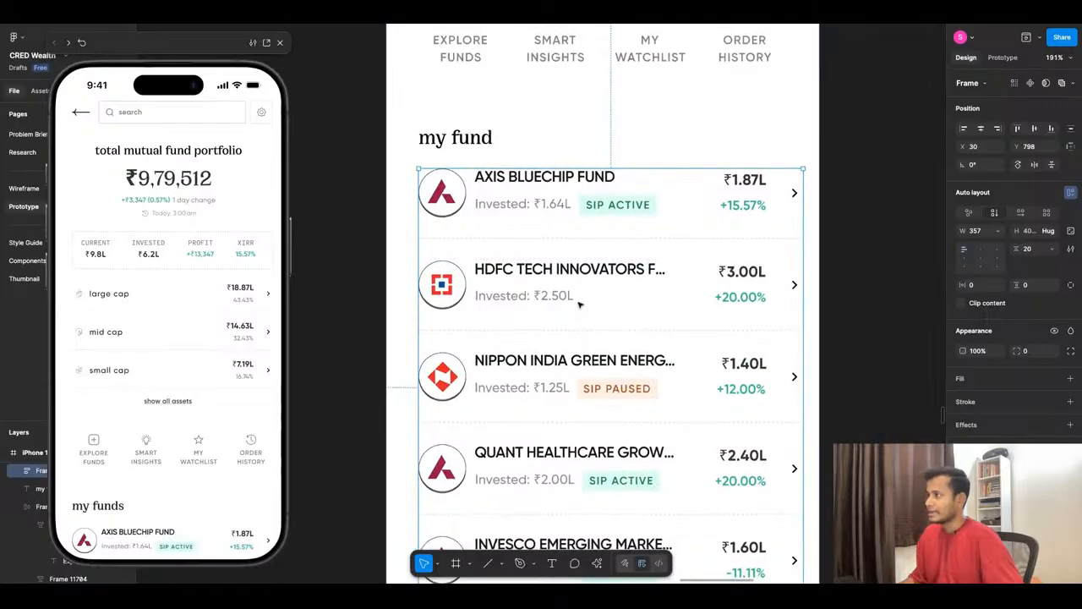
{"action": "scroll", "coordinate": [580, 304], "scroll_direction": "down", "scroll_amount": 2, "text": "ctrl"}
{"action": "scroll", "coordinate": [607, 405], "scroll_direction": "up", "scroll_amount": 3, "text": "ctrl"}
- Copy the "SIP PAUSED" badge from the Nippon India row into the HDFC Tech Innovators row beside its invested amount
{"action": "double_click", "coordinate": [607, 405]}
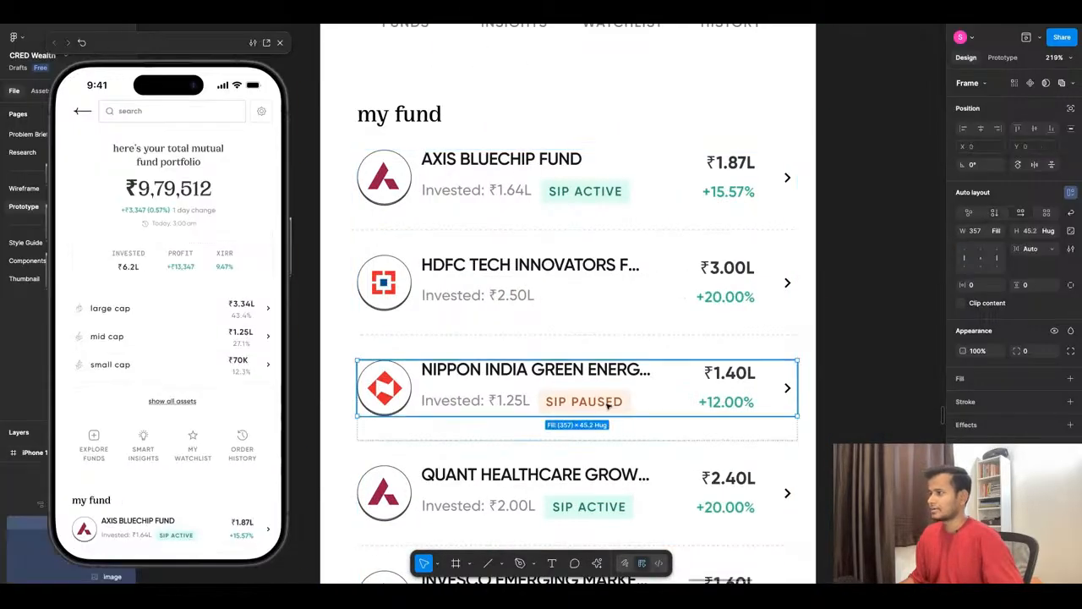
{"action": "double_click", "coordinate": [607, 404]}
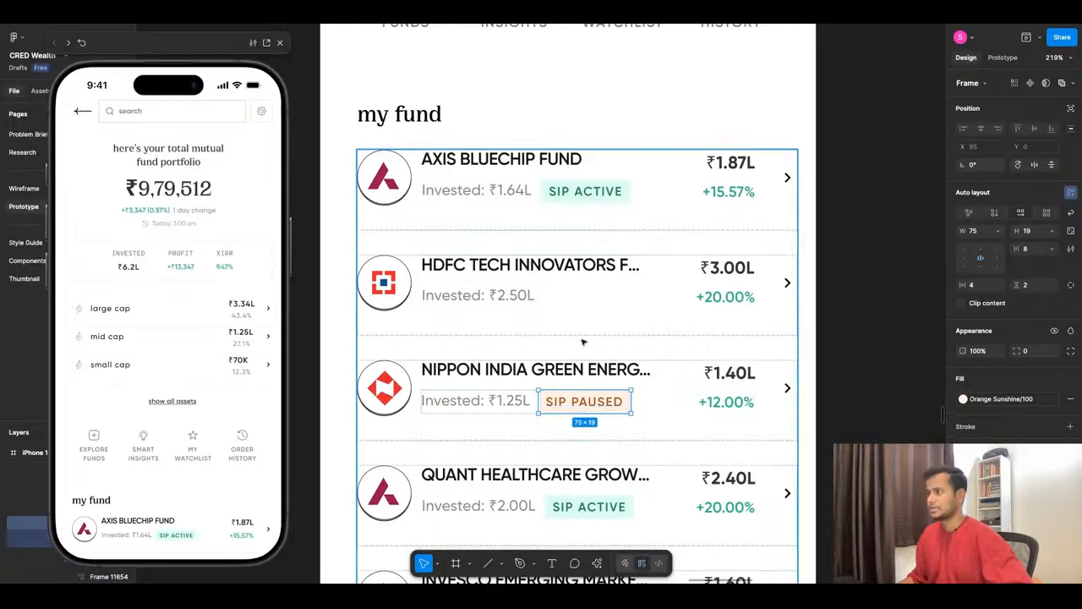
{"action": "left_click", "coordinate": [582, 288]}
{"action": "double_click", "coordinate": [581, 289]}
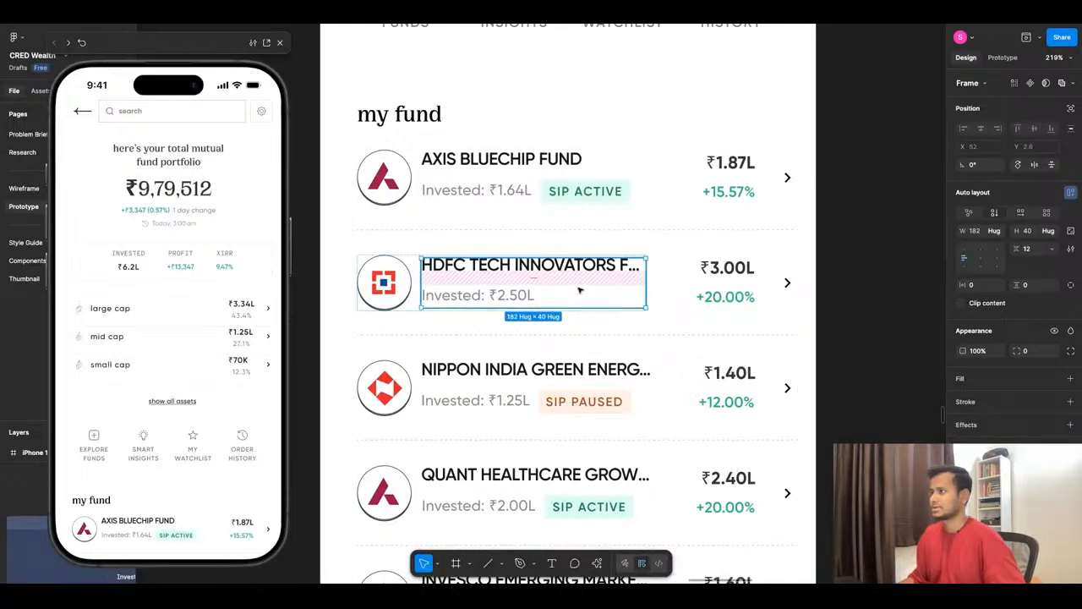
{"action": "left_click", "coordinate": [519, 295]}
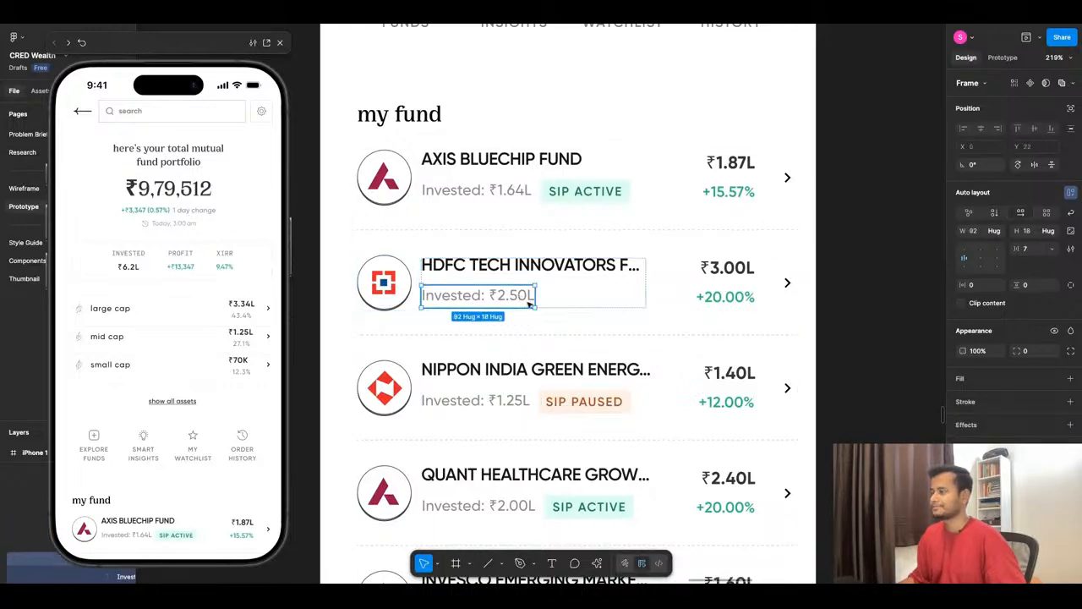
{"action": "key", "text": "ctrl+v"}
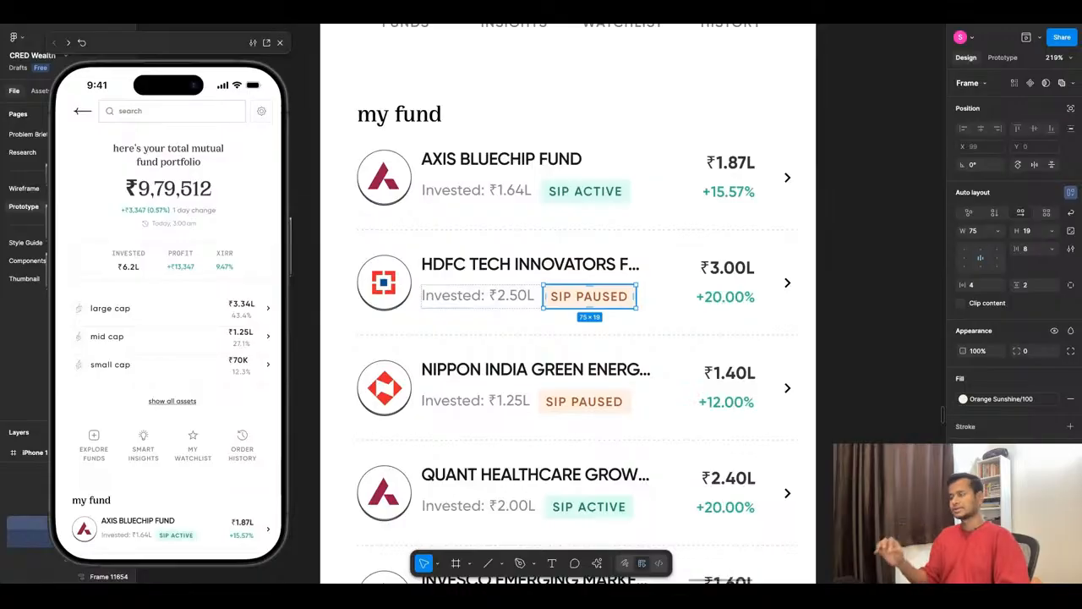
- Change the label of the HDFC row's new badge to "EXTERNAL"
{"action": "double_click", "coordinate": [588, 297]}
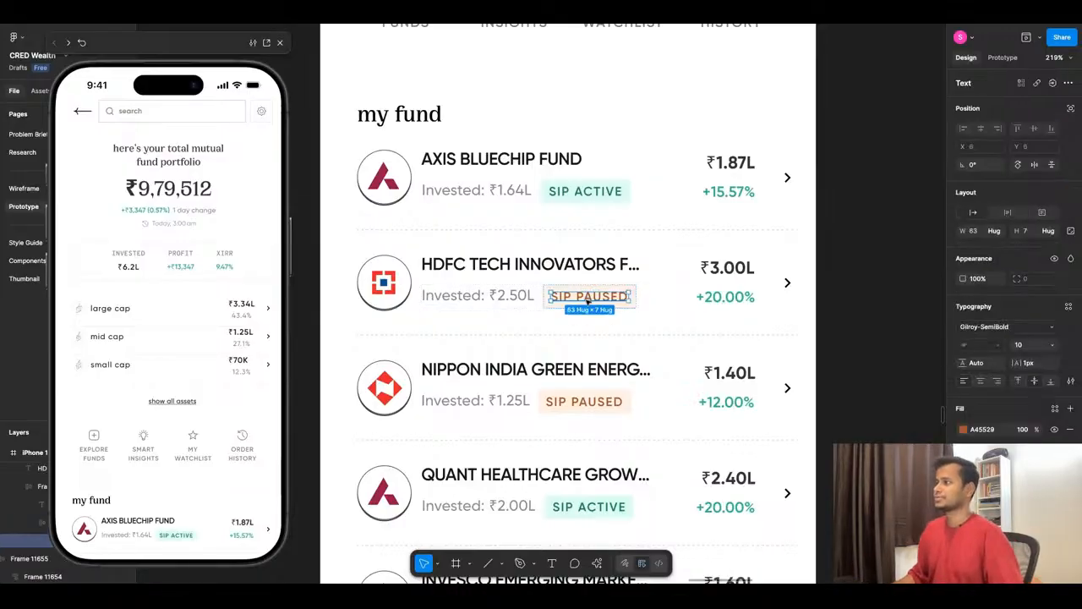
{"action": "key", "text": "Return"}
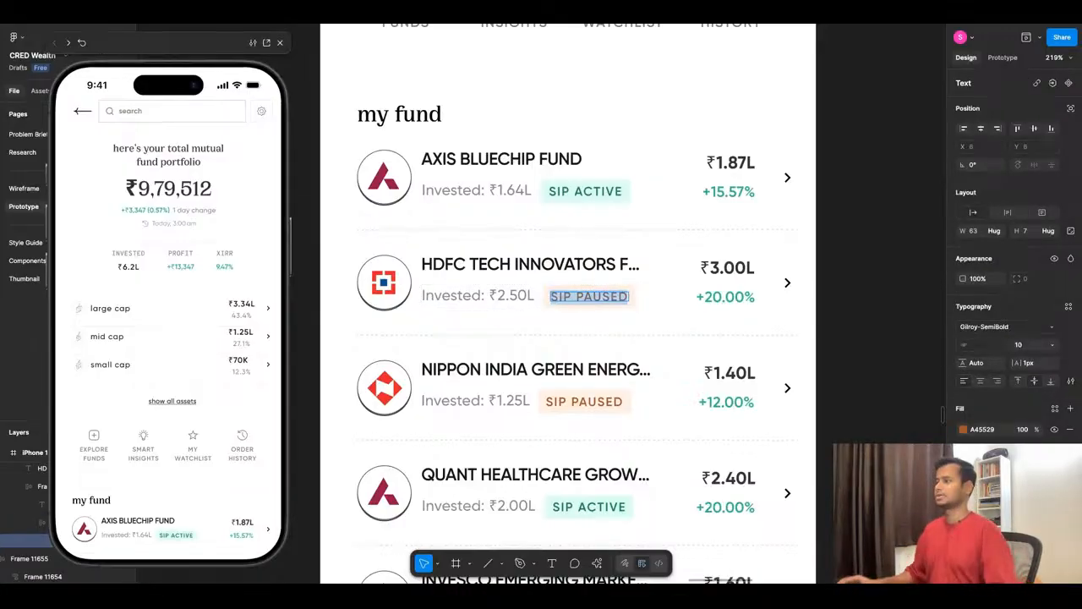
{"action": "type", "text": "EXTERNAL"}
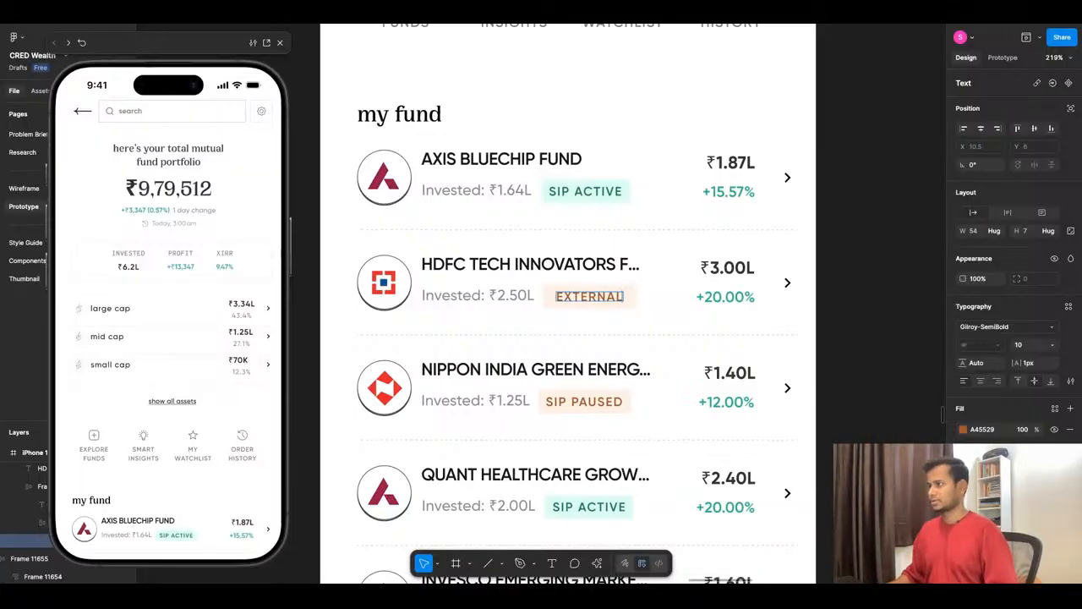
{"action": "right_click", "coordinate": [581, 296]}
{"action": "left_click", "coordinate": [573, 328]}
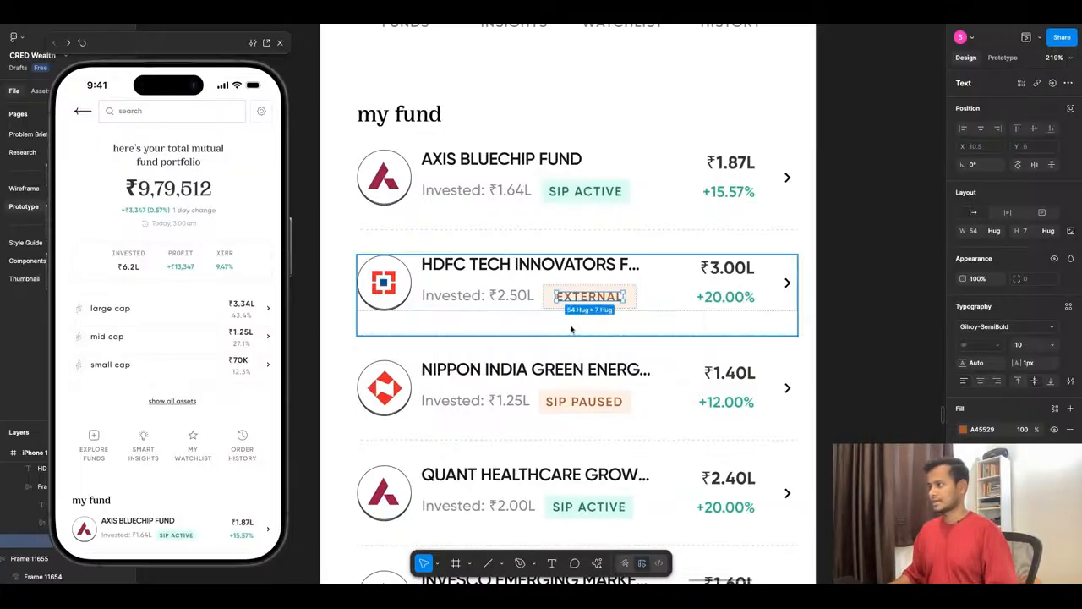
{"action": "left_click", "coordinate": [630, 331]}
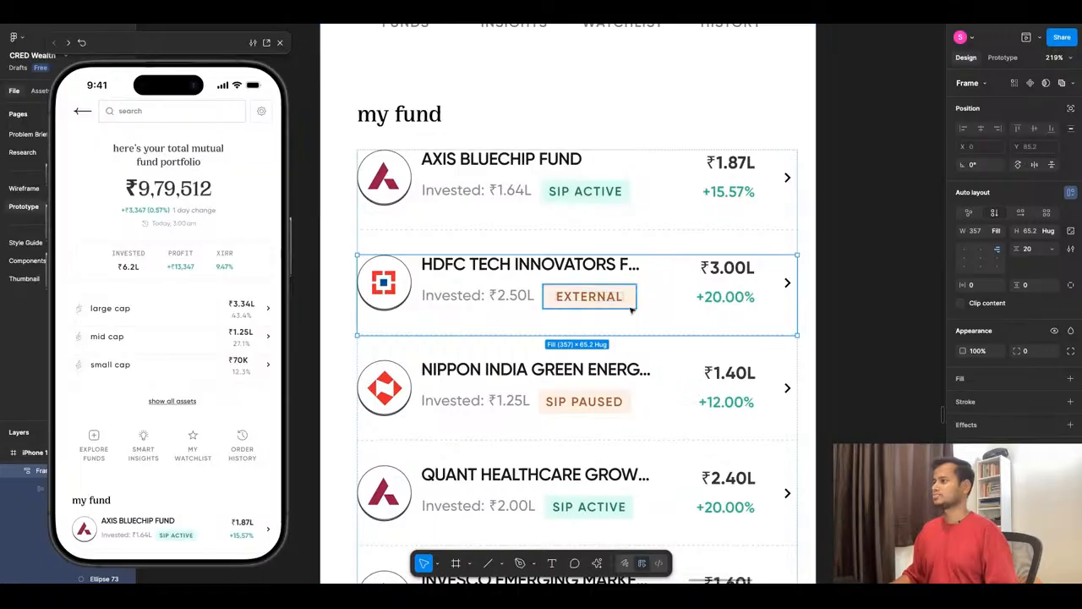
- Replace the EXTERNAL badge's orange background style with a plain 000000 fill at 10% opacity
{"action": "left_click", "coordinate": [630, 311]}
{"action": "left_click", "coordinate": [1043, 378]}
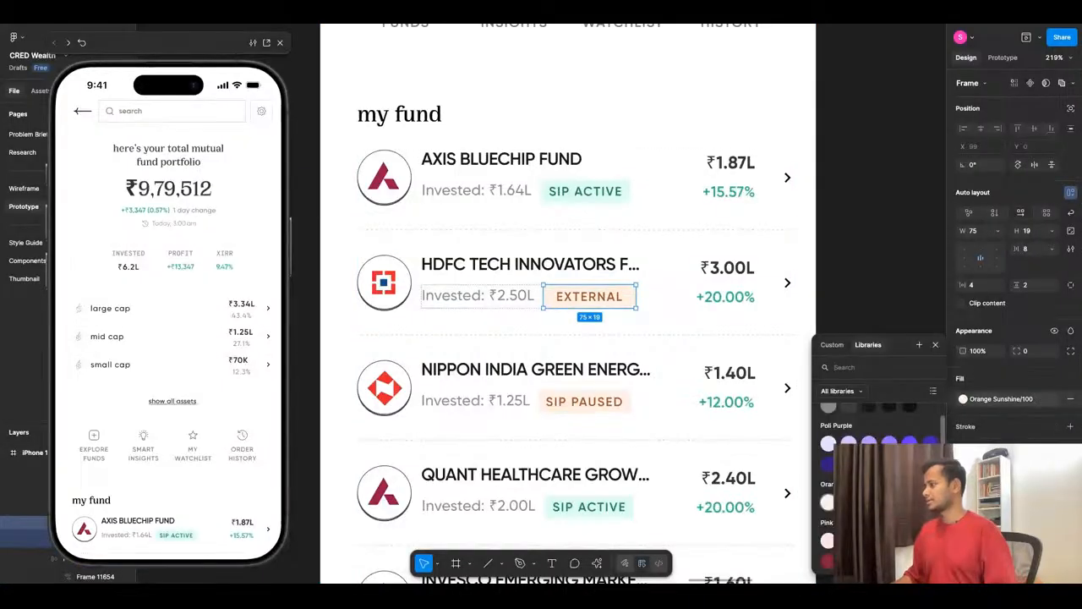
{"action": "left_click", "coordinate": [827, 439]}
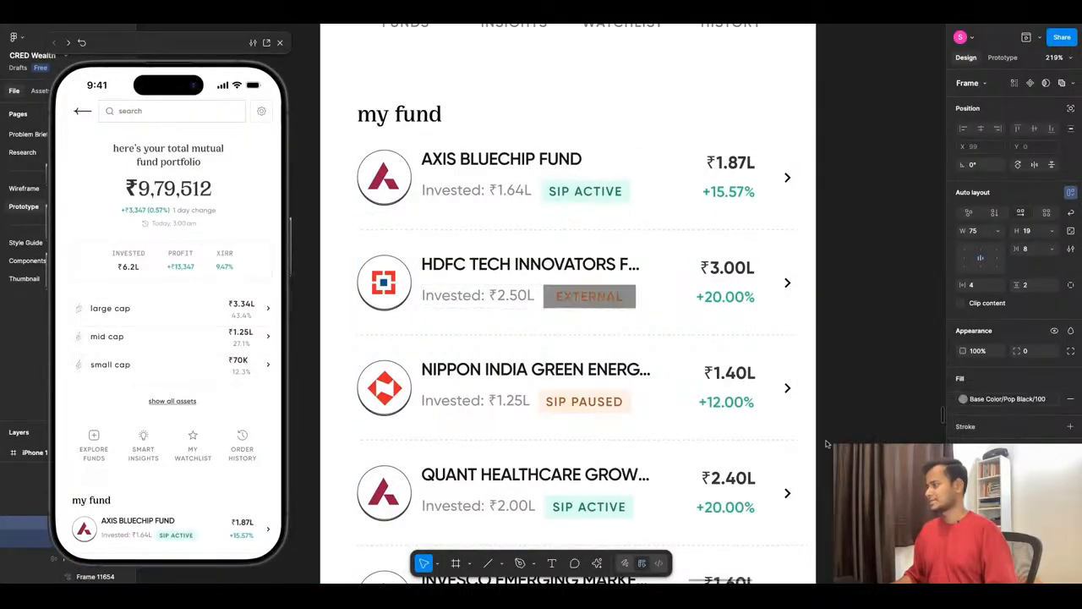
{"action": "left_click", "coordinate": [1055, 398]}
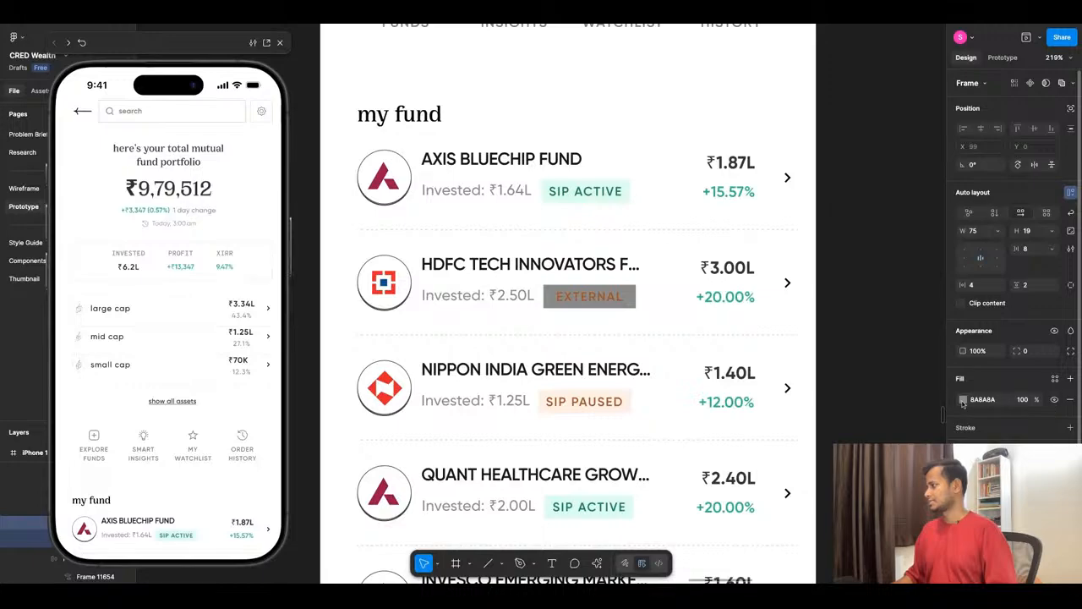
{"action": "left_click", "coordinate": [963, 401]}
{"action": "left_click", "coordinate": [827, 418]}
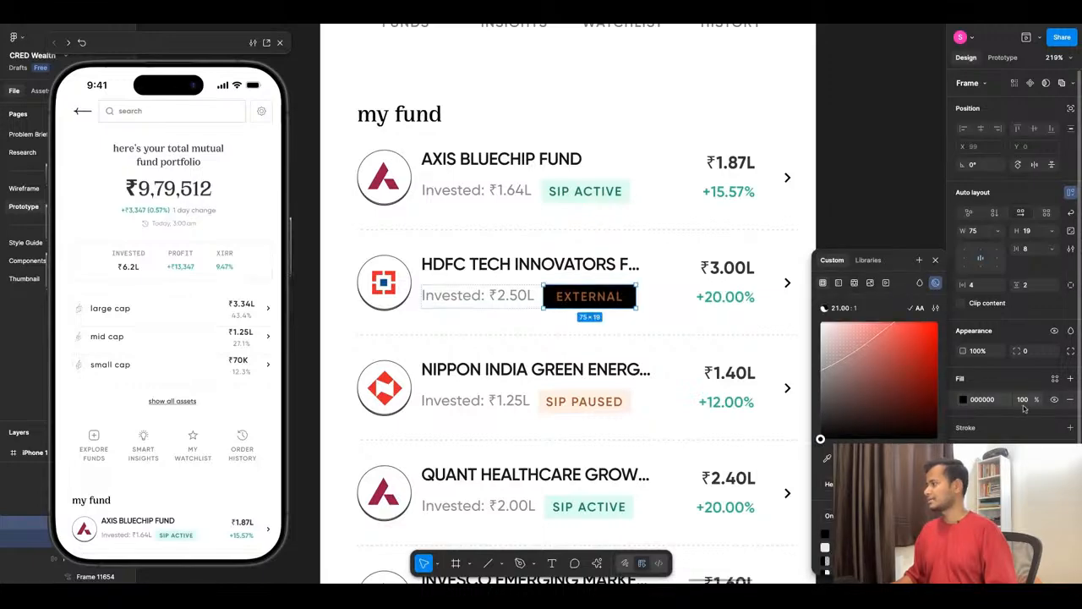
{"action": "type", "text": "14"}
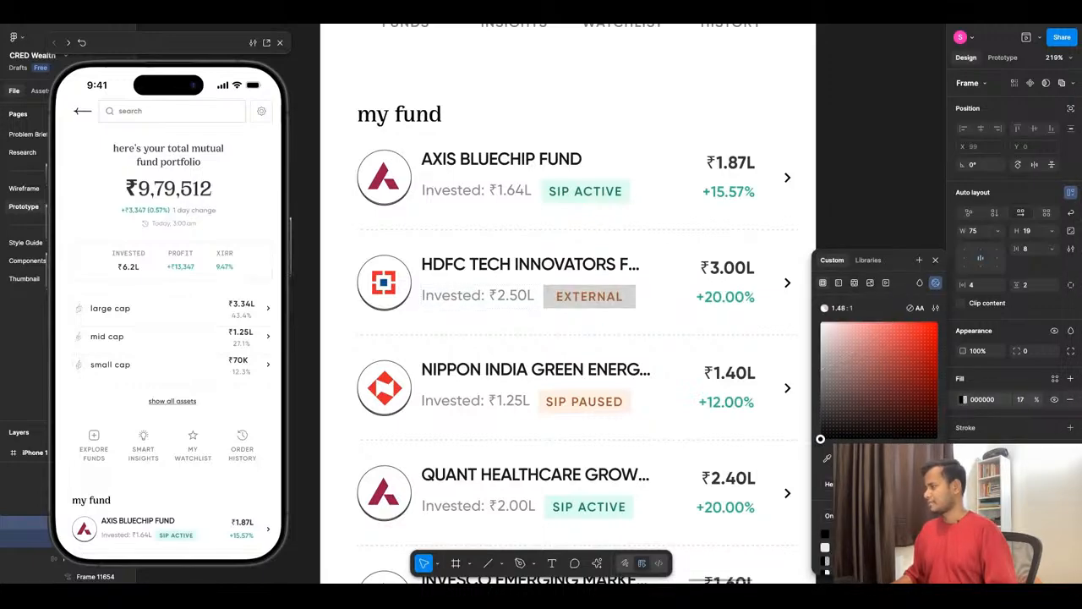
{"action": "left_click_drag", "start_coordinate": [1037, 399], "coordinate": [1034, 399]}
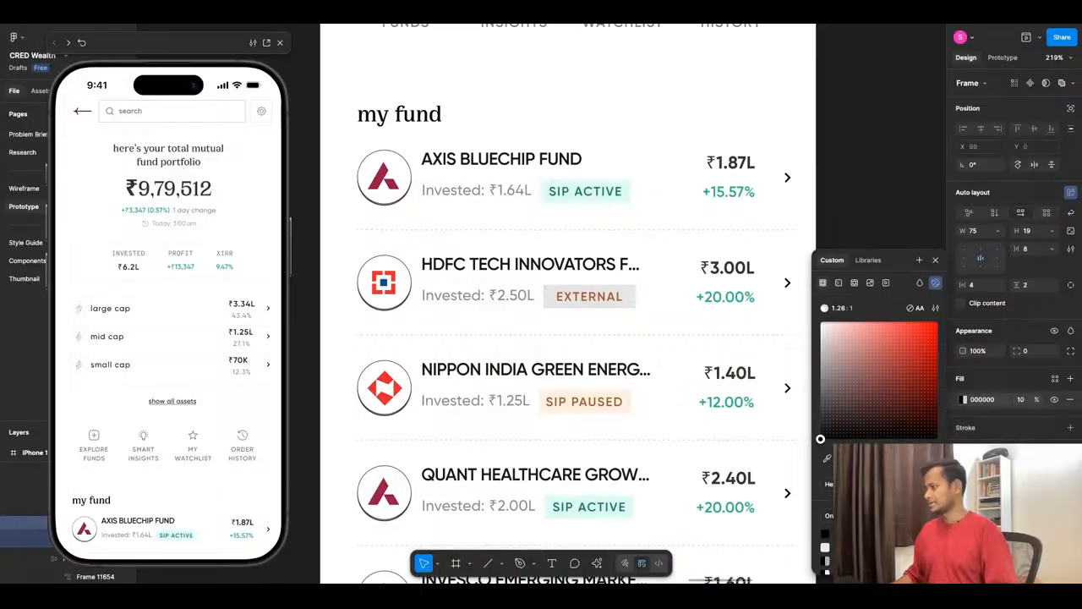
- Recolour the EXTERNAL badge's text with the Base Color/Pop Black/200 library style and check the list in the preview
{"action": "left_click", "coordinate": [590, 297], "text": "super"}
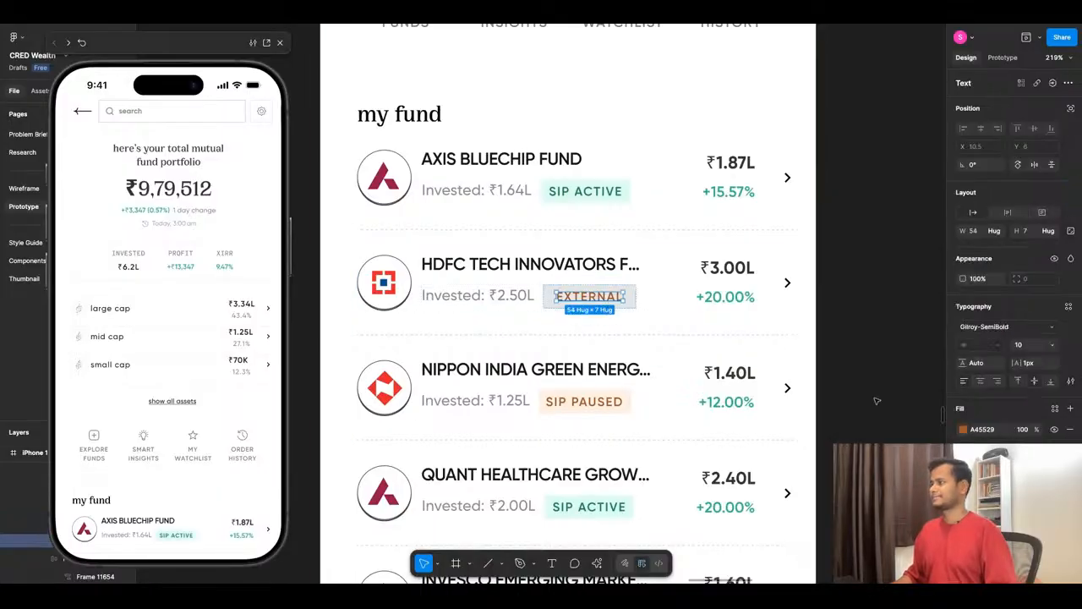
{"action": "left_click", "coordinate": [1054, 409]}
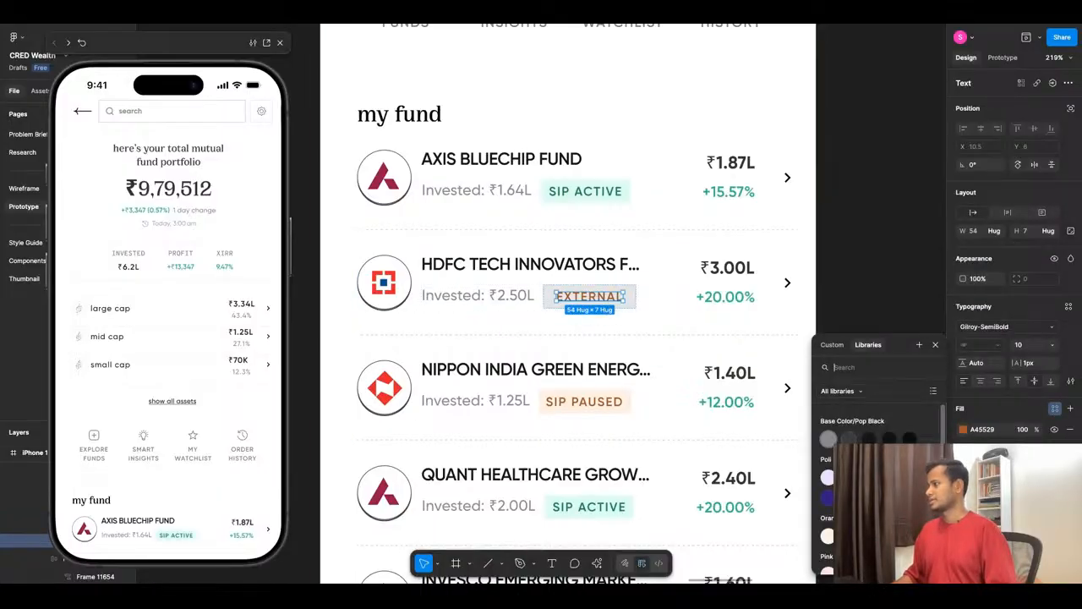
{"action": "left_click", "coordinate": [847, 439]}
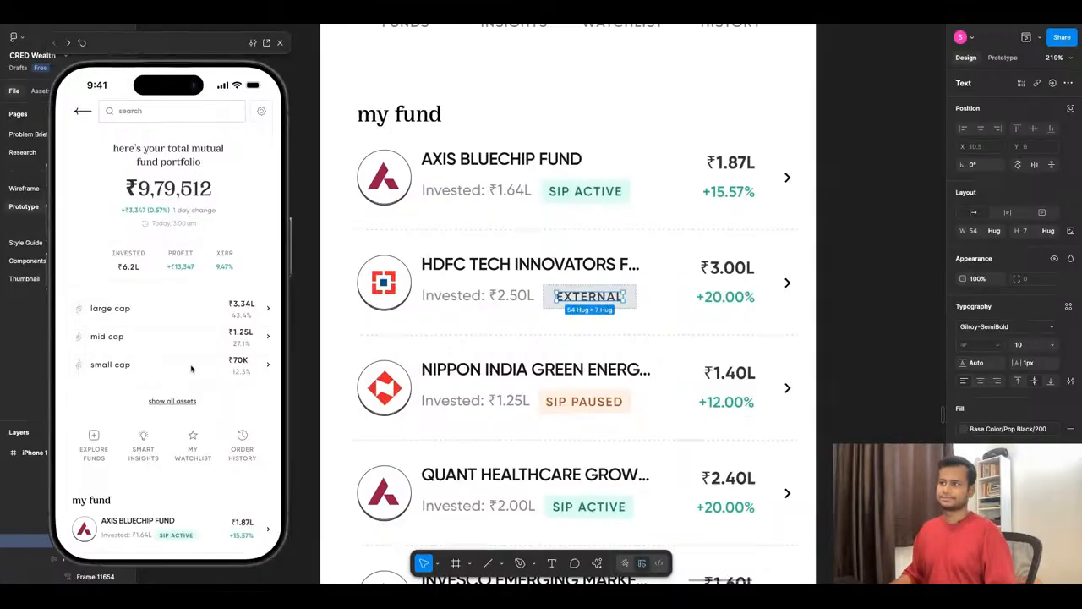
{"action": "left_click", "coordinate": [338, 349]}
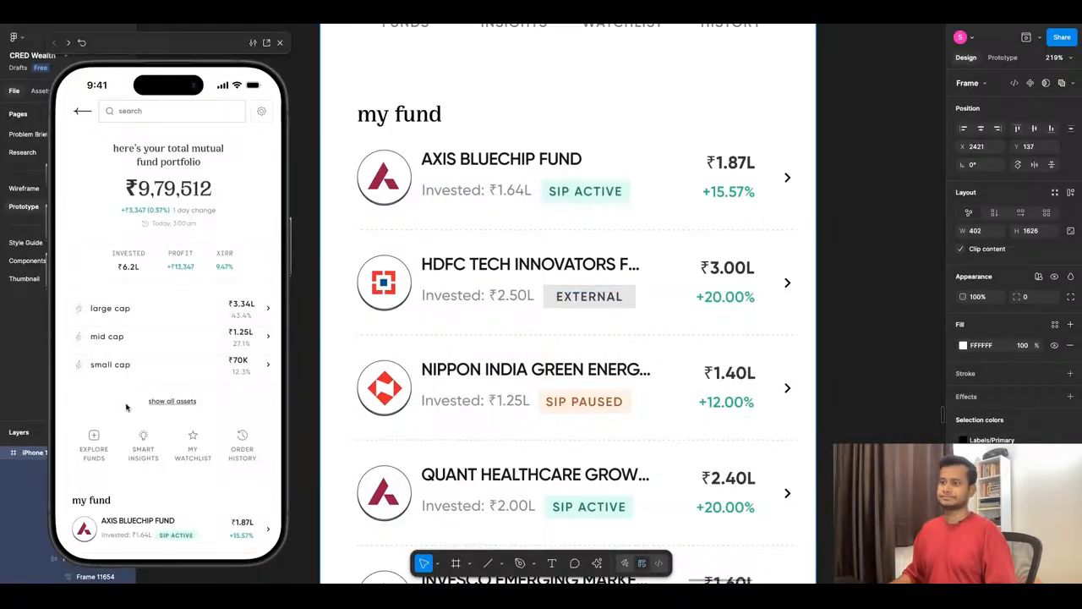
{"action": "scroll", "coordinate": [156, 439], "scroll_direction": "down", "scroll_amount": 5}
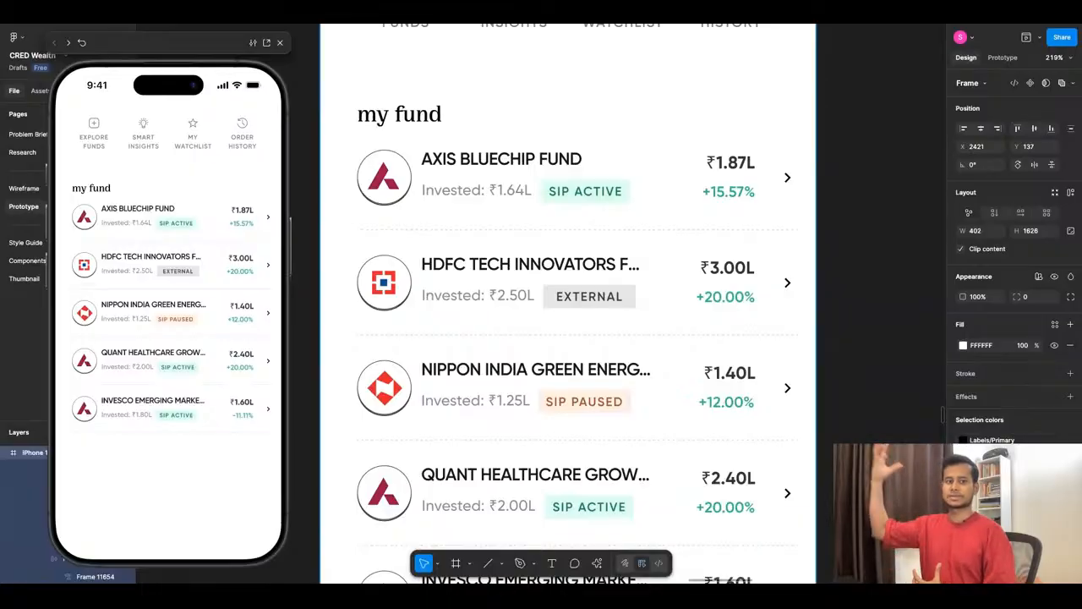
- Make the EXTERNAL badge's width hug its text and set its horizontal padding to 8
{"action": "left_click", "coordinate": [586, 298]}
{"action": "double_click", "coordinate": [586, 297]}
{"action": "double_click", "coordinate": [585, 297]}
{"action": "double_click", "coordinate": [586, 297]}
{"action": "double_click", "coordinate": [586, 297]}
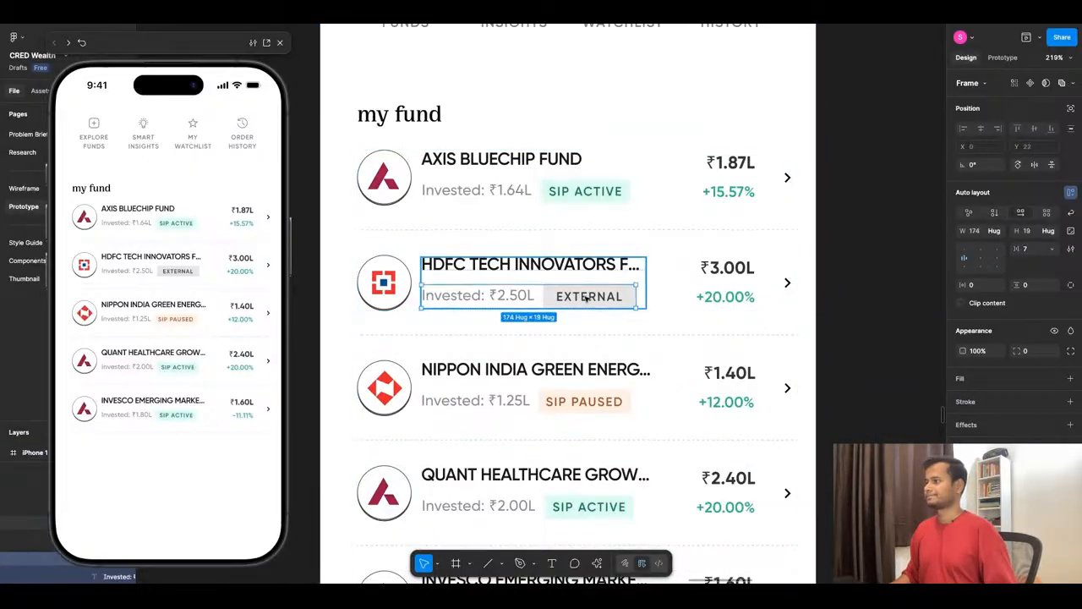
{"action": "double_click", "coordinate": [585, 297]}
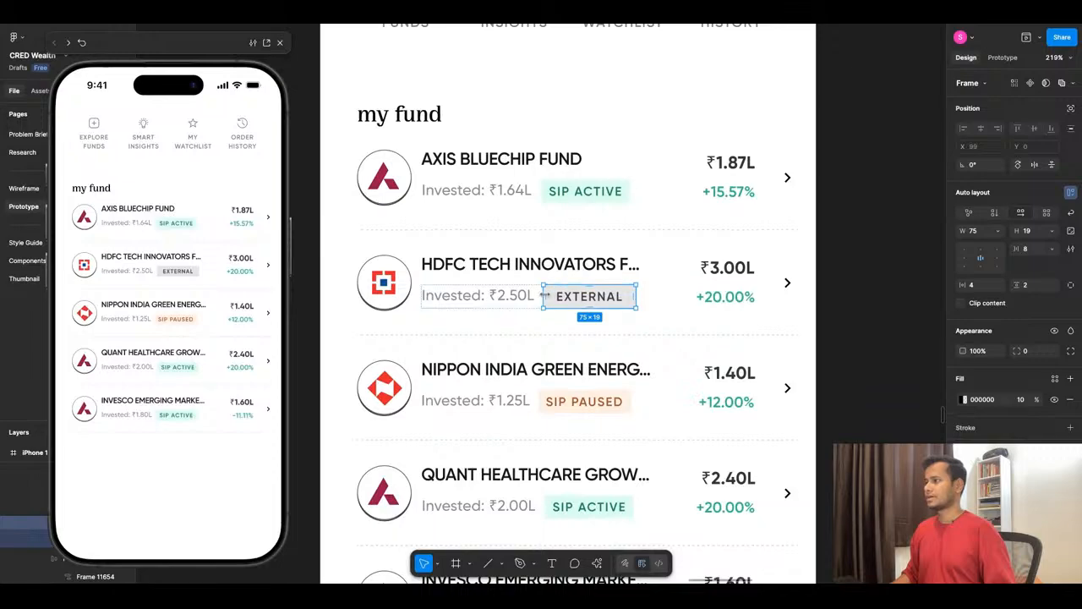
{"action": "left_click_drag", "start_coordinate": [545, 295], "coordinate": [553, 295]}
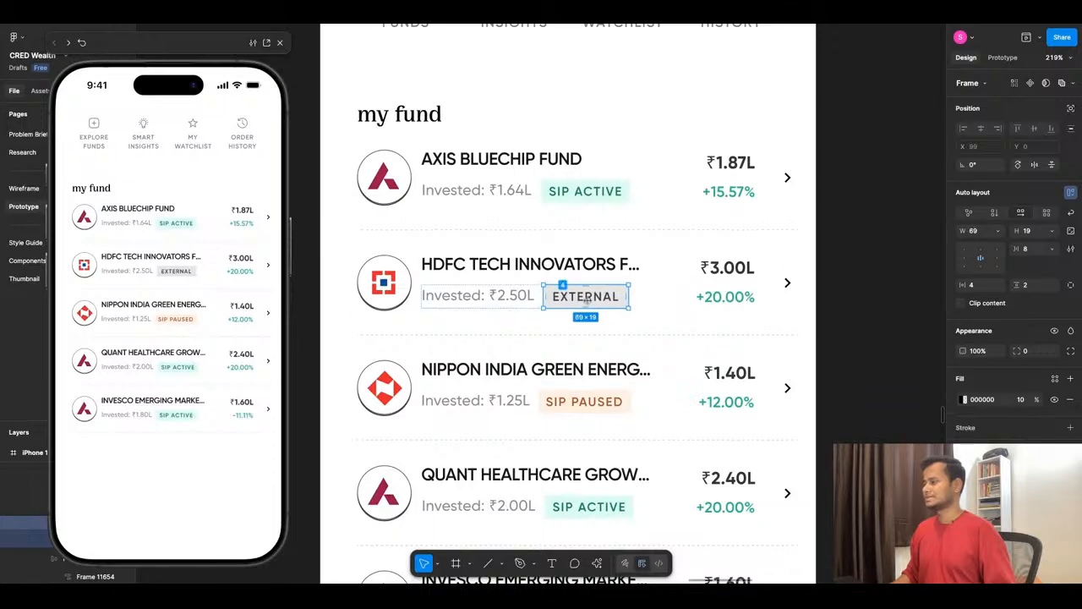
{"action": "left_click", "coordinate": [998, 231]}
{"action": "left_click", "coordinate": [1001, 244]}
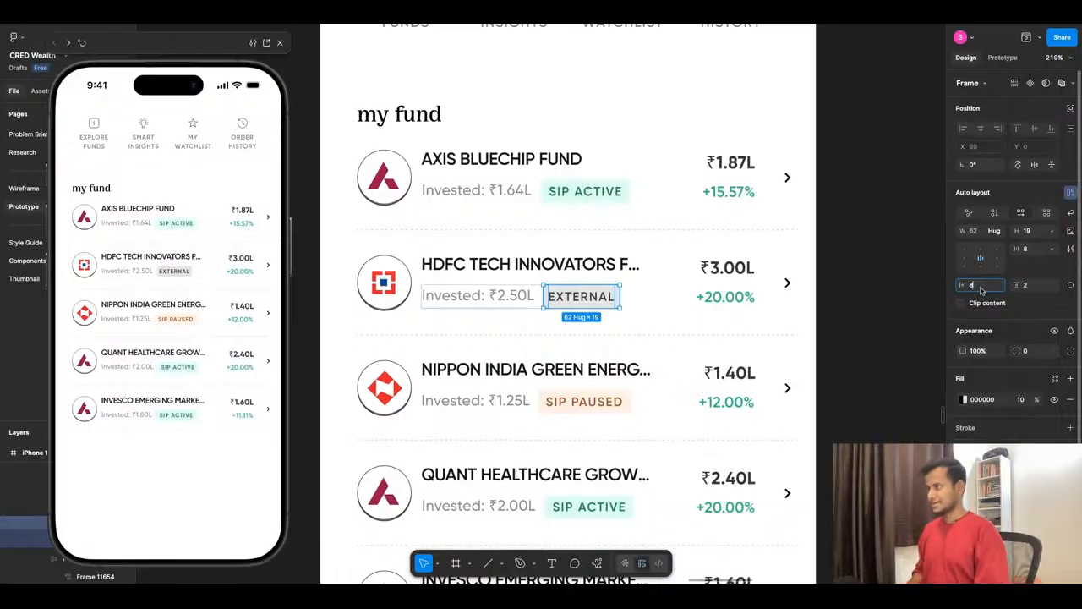
{"action": "key", "text": "Return"}
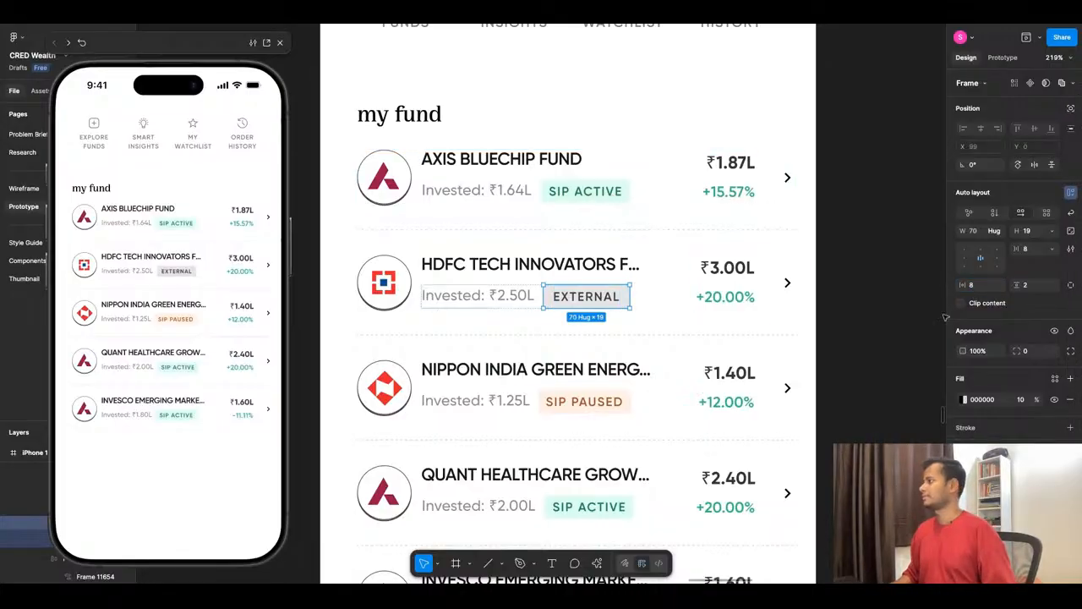
{"action": "left_click", "coordinate": [658, 357]}
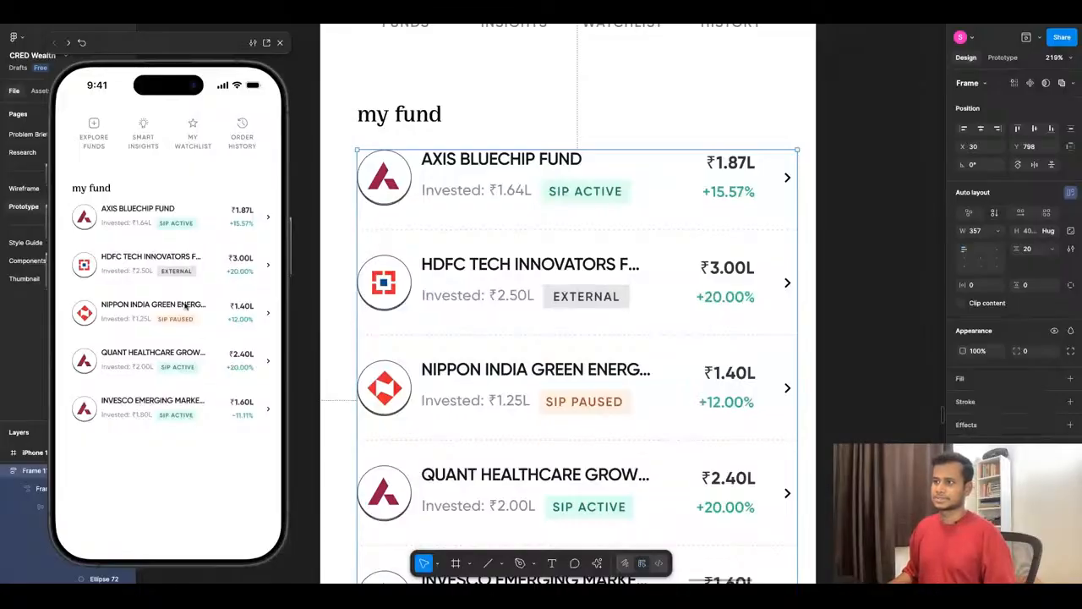
- Extend the new mutual fund screen's frame downward to a height of about 2913
{"action": "scroll", "coordinate": [640, 301], "scroll_direction": "down", "scroll_amount": 3}
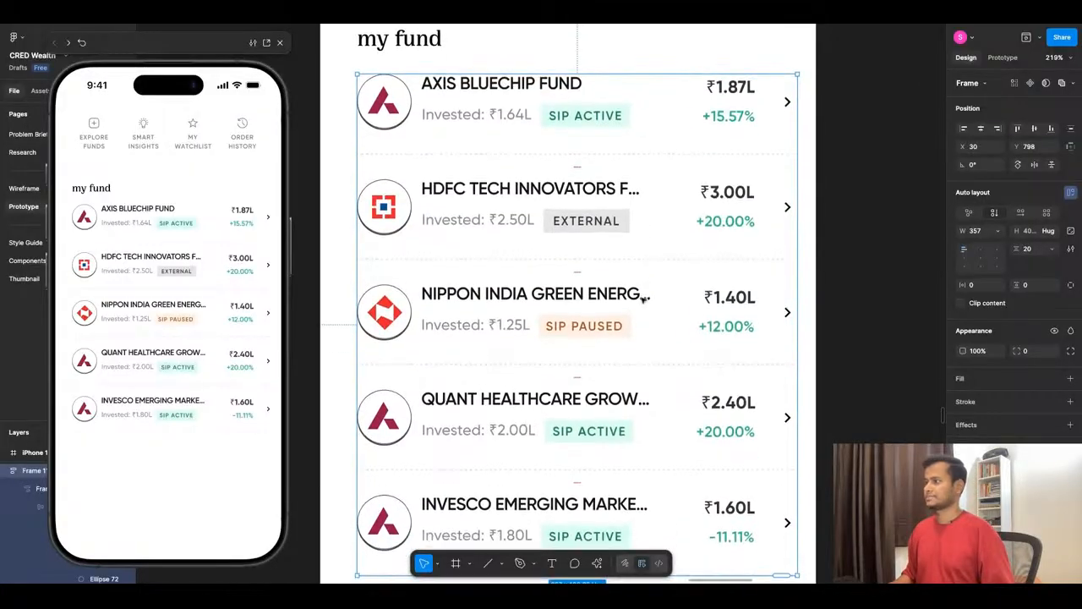
{"action": "scroll", "coordinate": [601, 242], "scroll_direction": "down", "scroll_amount": 5}
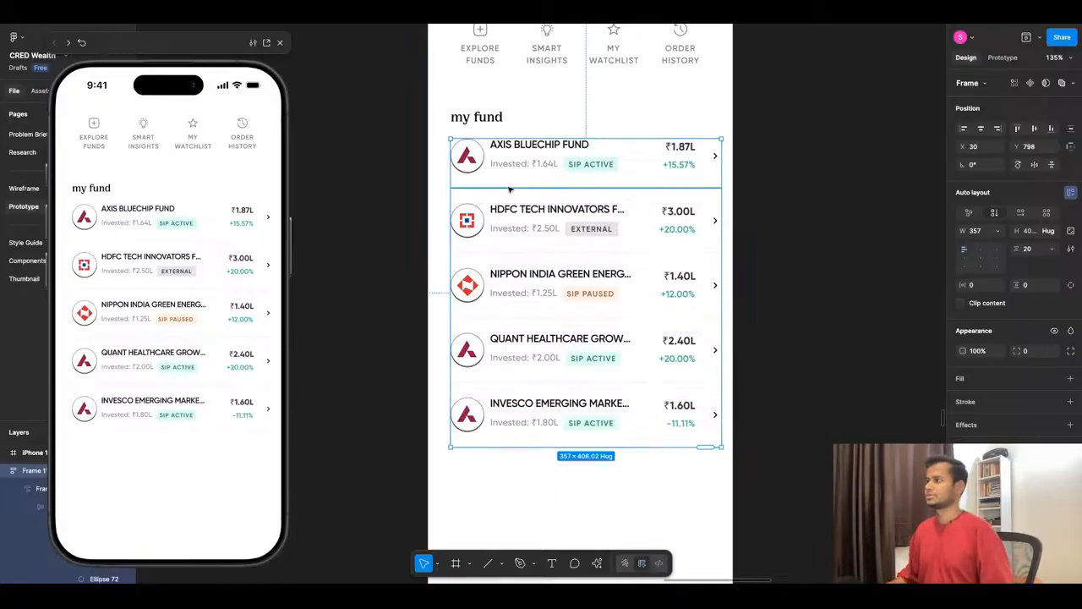
{"action": "scroll", "coordinate": [510, 189], "scroll_direction": "down", "scroll_amount": 6}
{"action": "left_click", "coordinate": [526, 382]}
{"action": "left_click", "coordinate": [519, 413]}
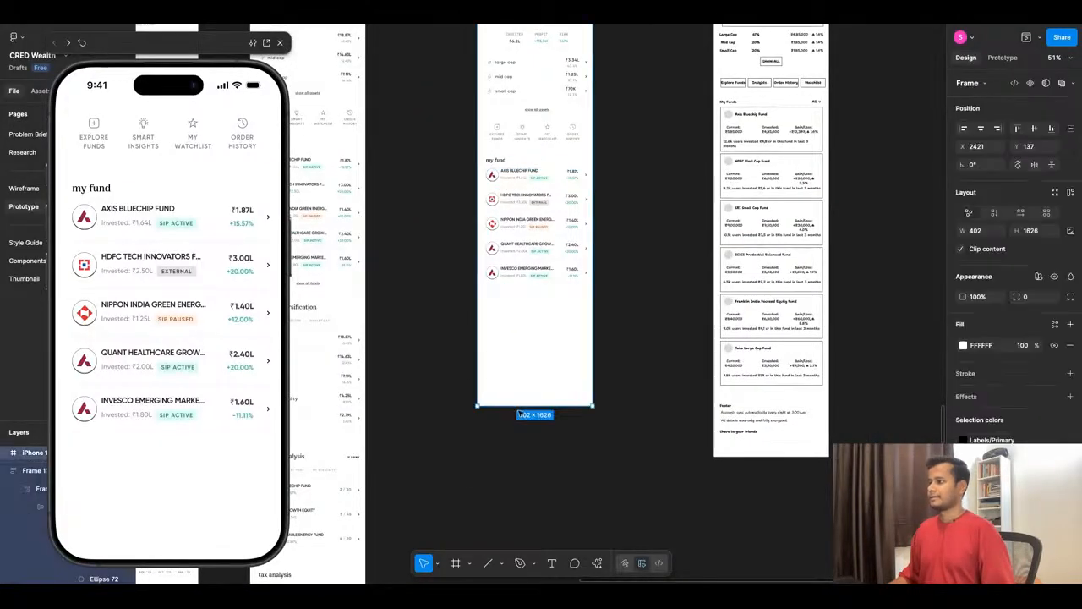
{"action": "left_click_drag", "start_coordinate": [519, 408], "coordinate": [519, 474]}
{"action": "scroll", "coordinate": [575, 377], "scroll_direction": "down", "scroll_amount": 5}
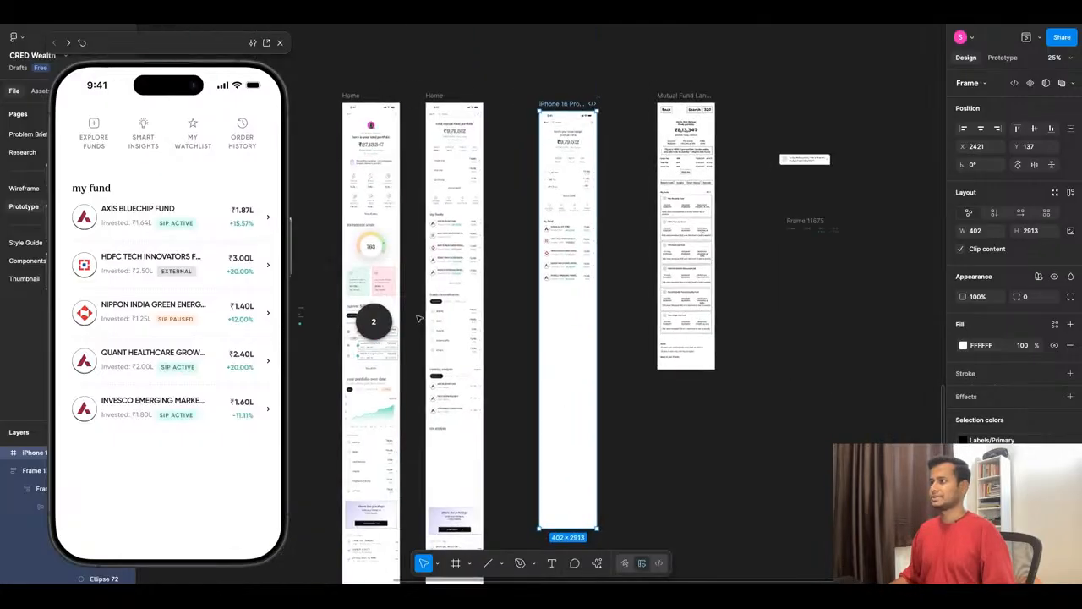
- Copy the "show all funds" link from the reference screen to below the new fund list, around X 176, Y 1227
{"action": "scroll", "coordinate": [537, 327], "scroll_direction": "up", "scroll_amount": 6}
{"action": "scroll", "coordinate": [537, 327], "scroll_direction": "up", "scroll_amount": 2}
{"action": "scroll", "coordinate": [544, 346], "scroll_direction": "up", "scroll_amount": 3}
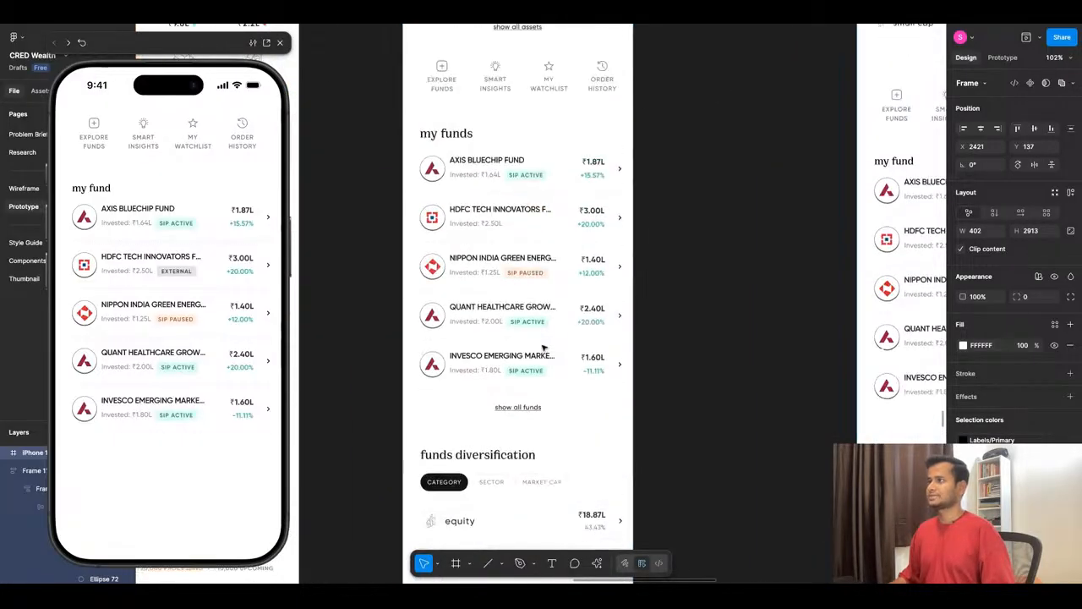
{"action": "scroll", "coordinate": [486, 269], "scroll_direction": "down", "scroll_amount": 2}
{"action": "scroll", "coordinate": [486, 269], "scroll_direction": "down", "scroll_amount": 5}
{"action": "scroll", "coordinate": [360, 326], "scroll_direction": "up", "scroll_amount": 4}
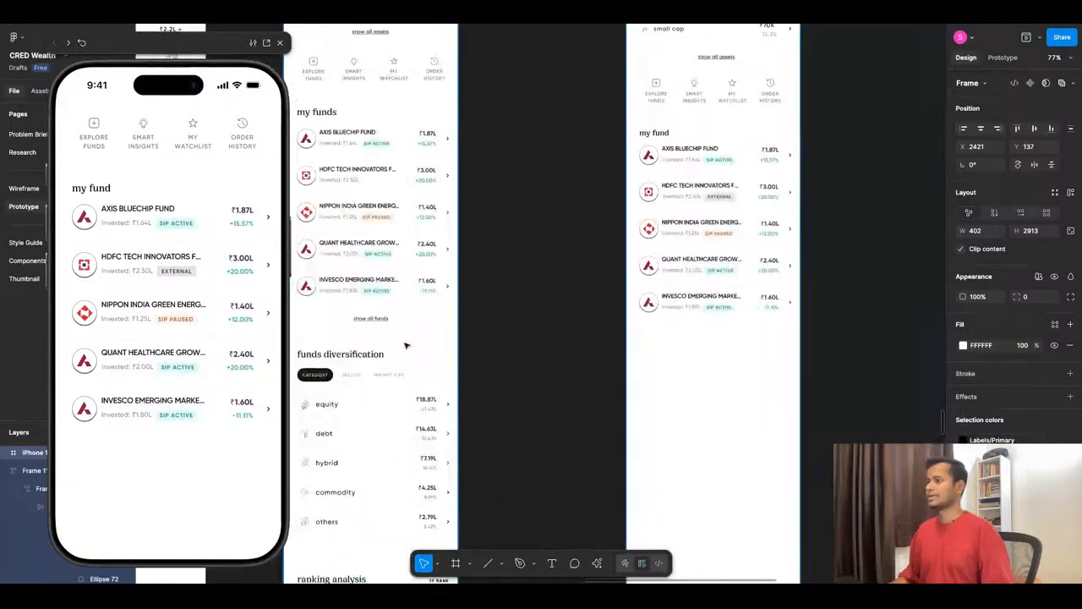
{"action": "left_click", "coordinate": [360, 323]}
{"action": "key", "text": "alt"}
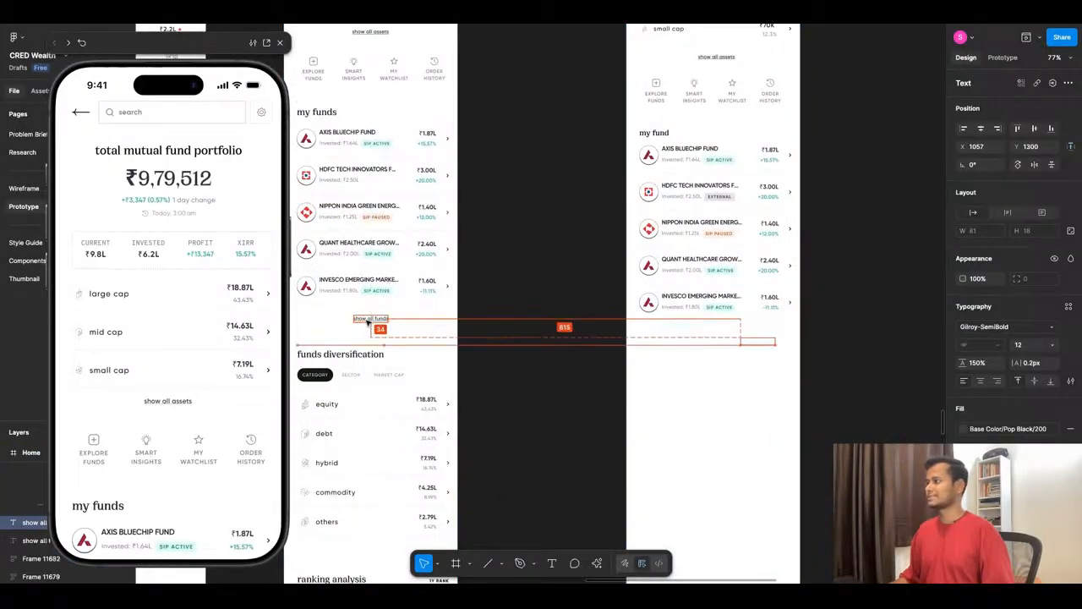
{"action": "key", "text": "Left"}
{"action": "key", "text": "Left"}
{"action": "key", "text": "Left"}
{"action": "key", "text": "Left"}
{"action": "key", "text": "Left"}
{"action": "key", "text": "Left"}
{"action": "key", "text": "Left"}
{"action": "key", "text": "Left"}
{"action": "key", "text": "Left"}
{"action": "key", "text": "Left"}
{"action": "key", "text": "Left"}
{"action": "key", "text": "Left"}
{"action": "key", "text": "Left"}
{"action": "key", "text": "Left"}
{"action": "key", "text": "Left"}
{"action": "key", "text": "Left"}
{"action": "key", "text": "Left"}
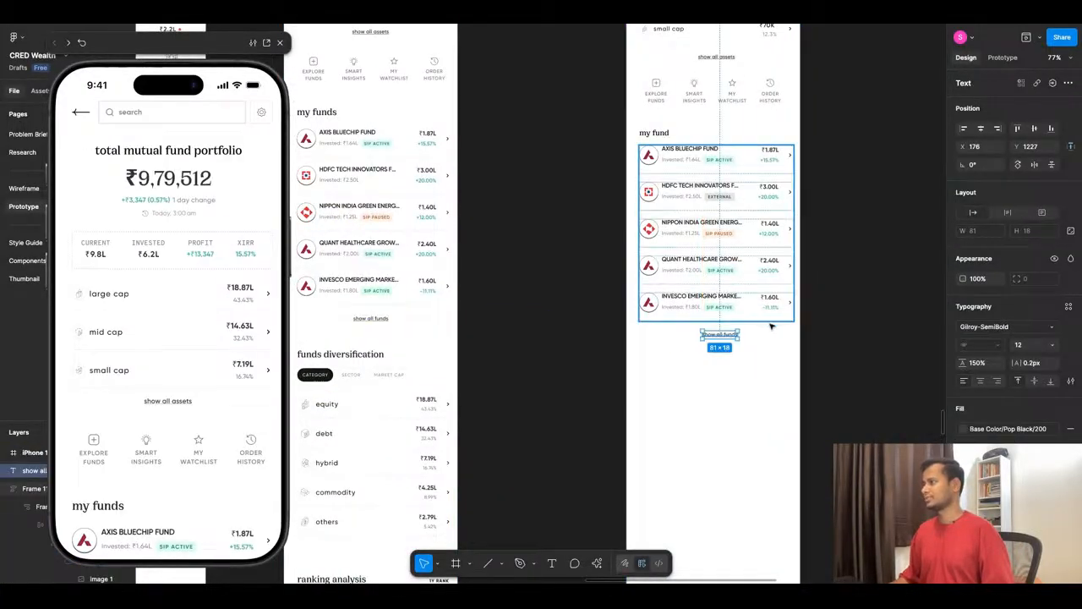
- Centre the "show all funds" link horizontally on the new screen at X 161 and nudge it down to Y 1228
{"action": "scroll", "coordinate": [772, 327], "scroll_direction": "up", "scroll_amount": 4}
{"action": "scroll", "coordinate": [772, 327], "scroll_direction": "up", "scroll_amount": 2}
{"action": "left_click", "coordinate": [981, 129]}
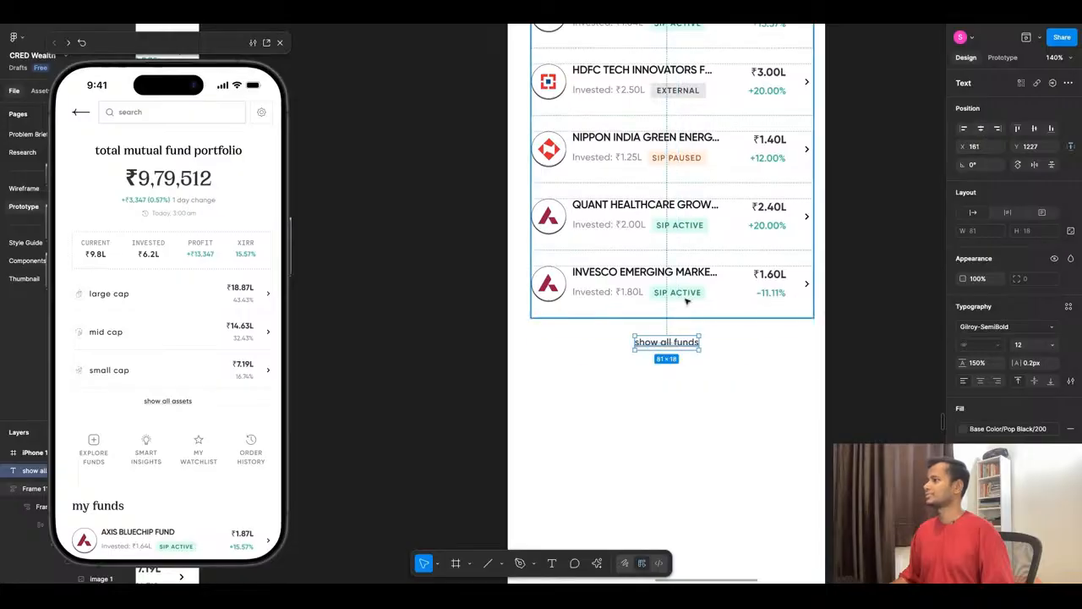
{"action": "key", "text": "alt"}
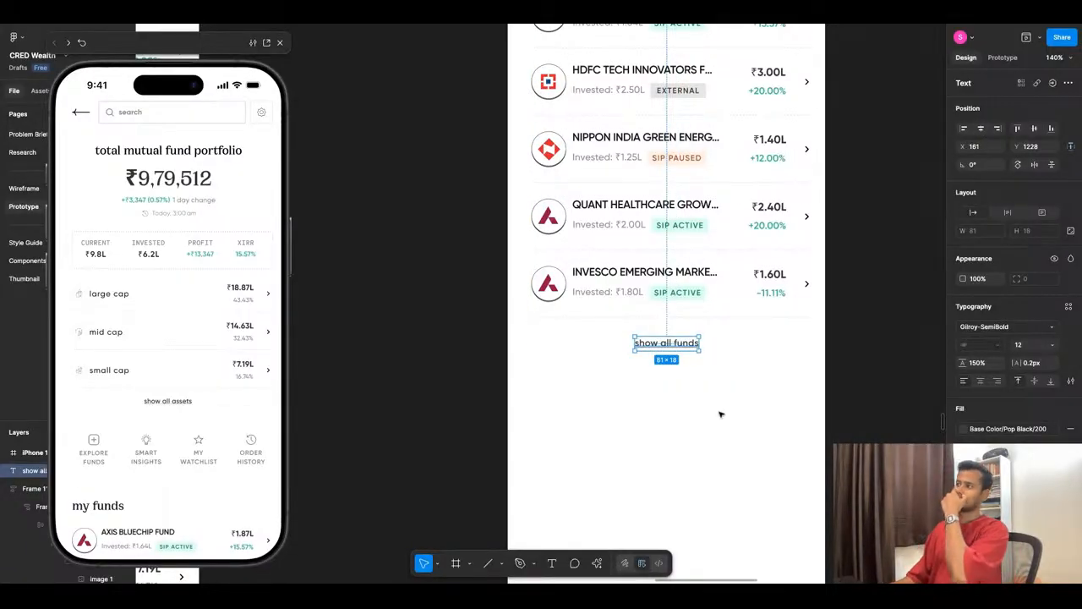
{"action": "left_click", "coordinate": [675, 424]}
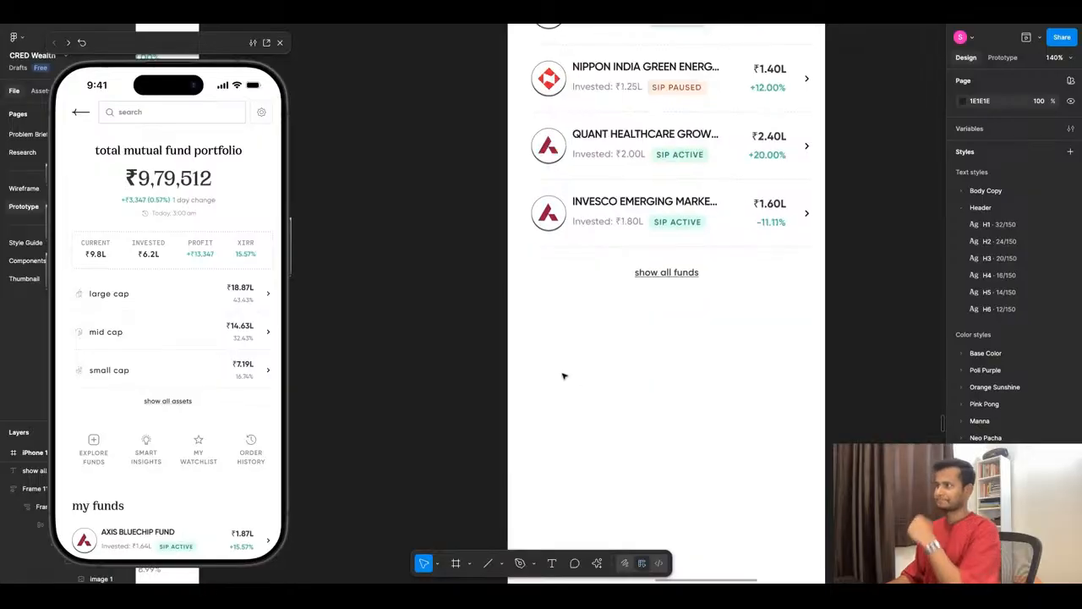
- Duplicate the "my fund" heading to below the "show all funds" link, at X 30, Y 1294
{"action": "scroll", "coordinate": [565, 375], "scroll_direction": "down", "scroll_amount": 1}
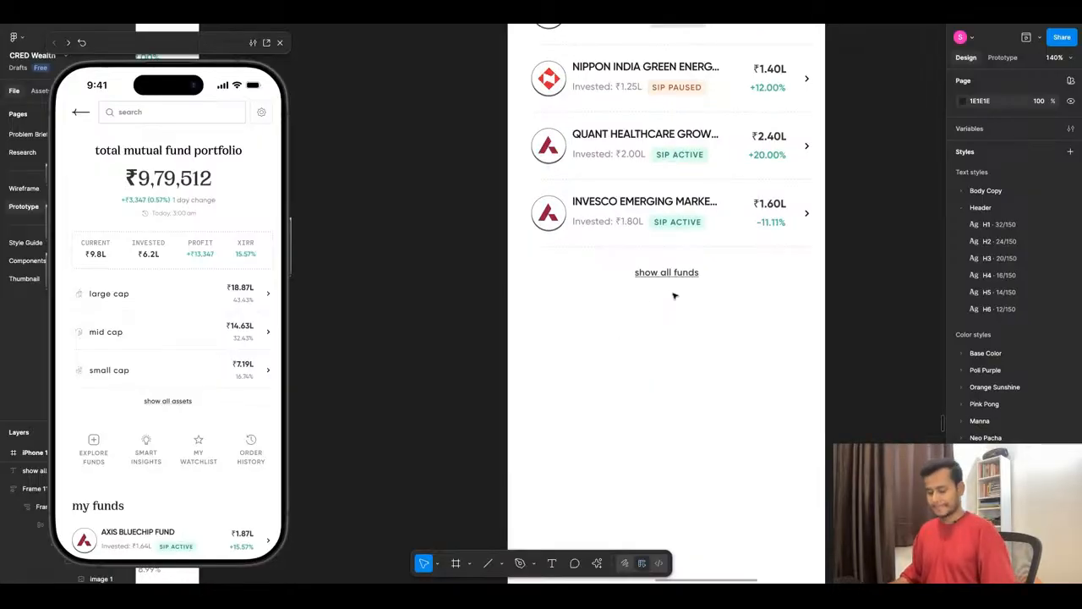
{"action": "scroll", "coordinate": [692, 285], "scroll_direction": "down", "scroll_amount": 5}
{"action": "scroll", "coordinate": [593, 332], "scroll_direction": "up", "scroll_amount": 3}
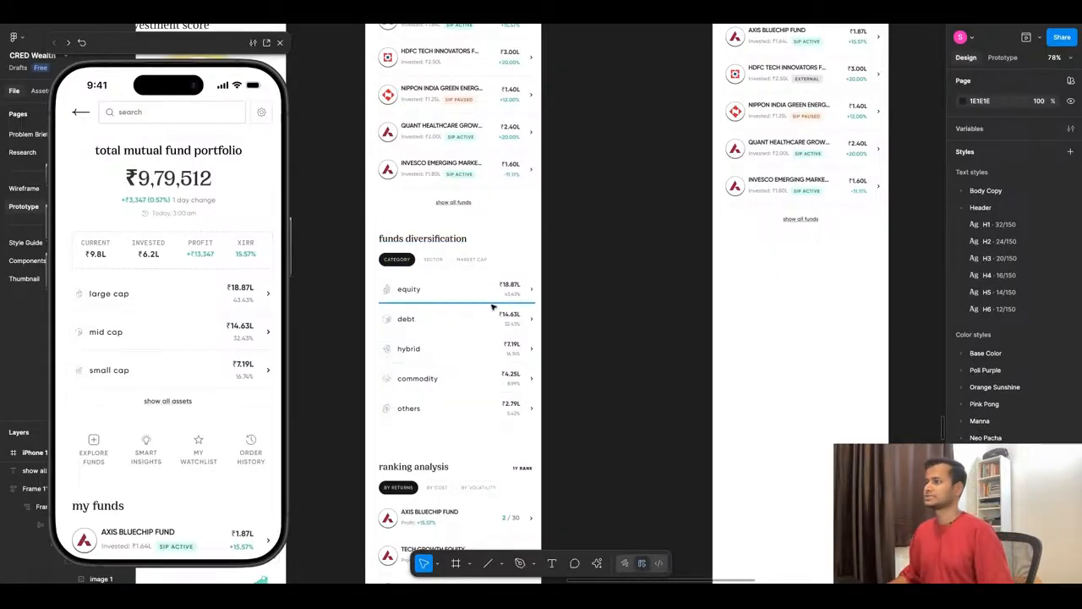
{"action": "scroll", "coordinate": [493, 308], "scroll_direction": "down", "scroll_amount": 3}
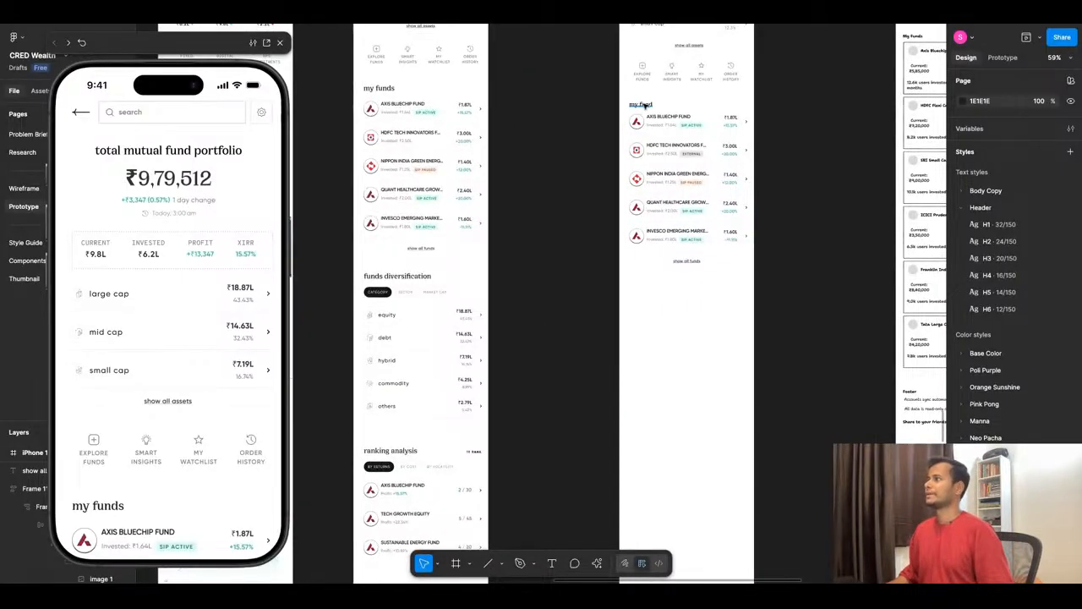
{"action": "left_click", "coordinate": [644, 105]}
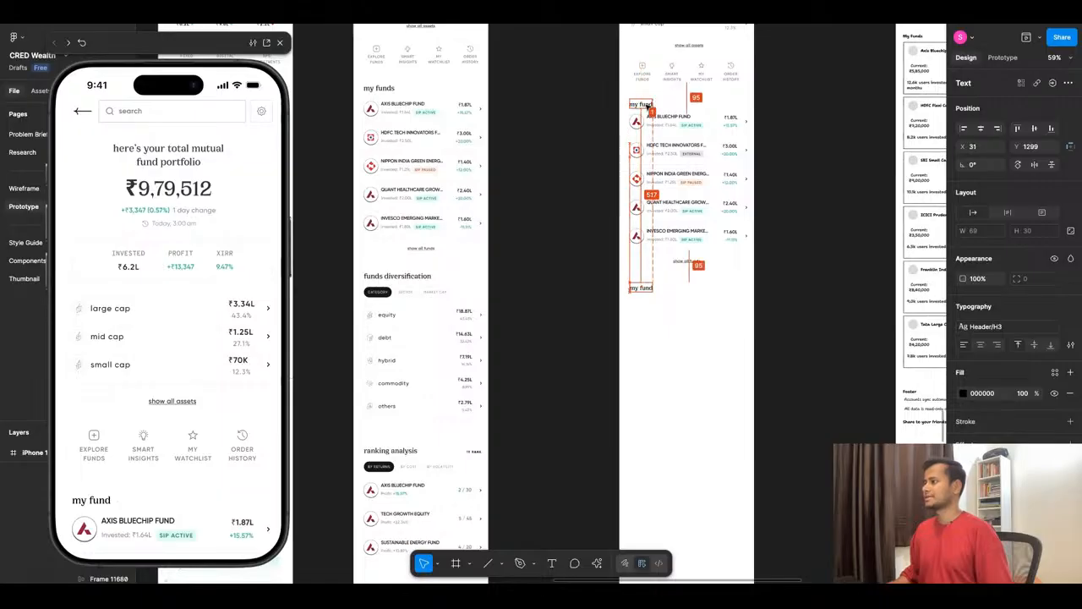
{"action": "left_click_drag", "start_coordinate": [648, 107], "coordinate": [646, 290]}
{"action": "key", "text": "alt"}
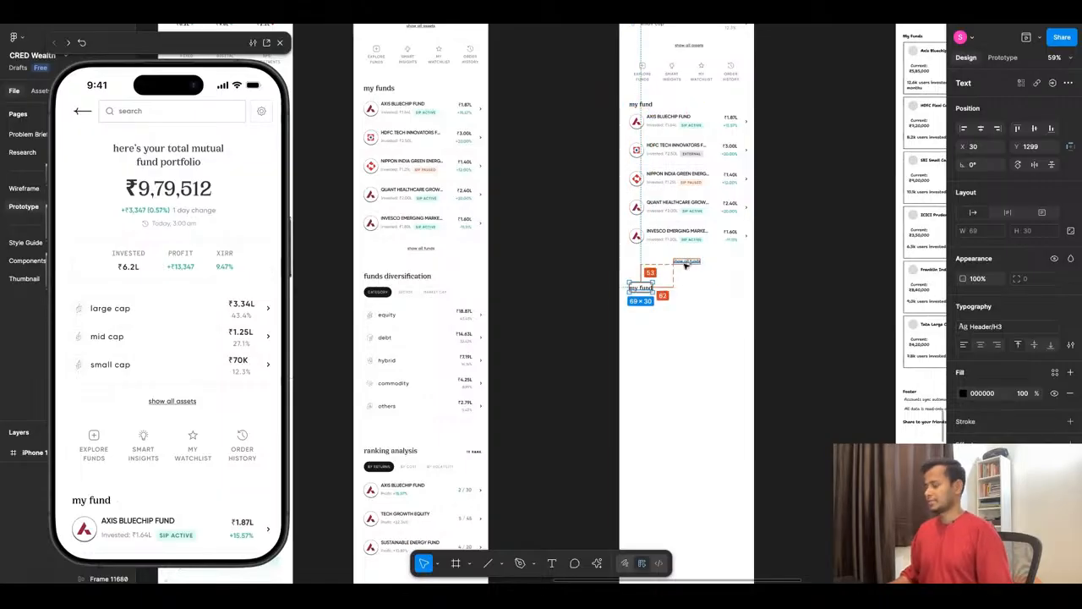
{"action": "key", "text": "alt+Up"}
{"action": "key", "text": "alt+Up"}
{"action": "key", "text": "alt+Up"}
{"action": "key", "text": "alt+Up"}
{"action": "key", "text": "alt+Up"}
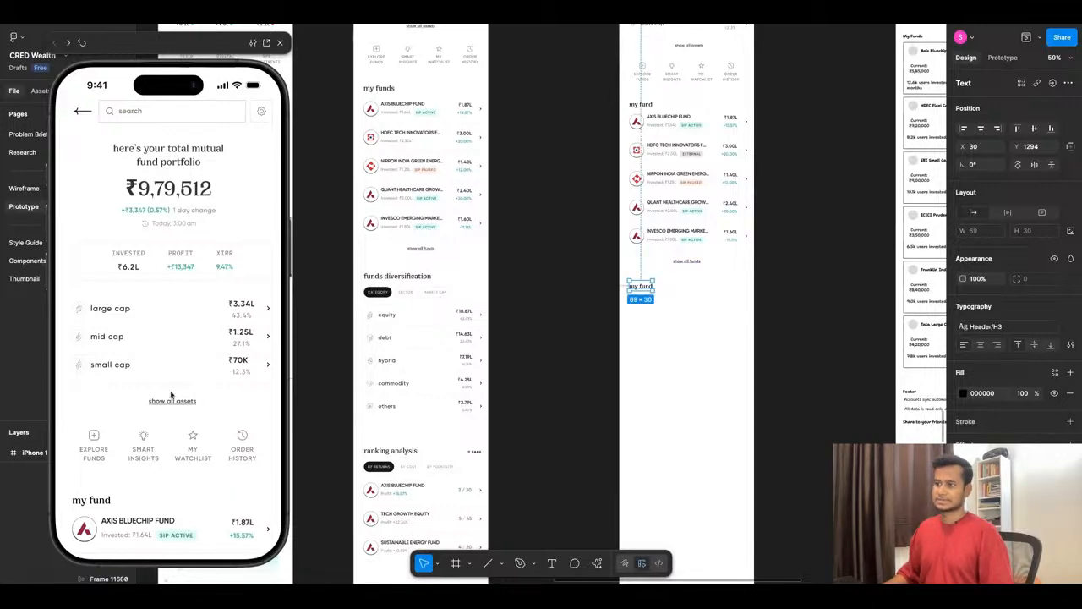
- Shift the stats block and everything below it down, moving the sections under the stats further so the cap list sits at Y 435
{"action": "scroll", "coordinate": [558, 345], "scroll_direction": "up", "scroll_amount": 5}
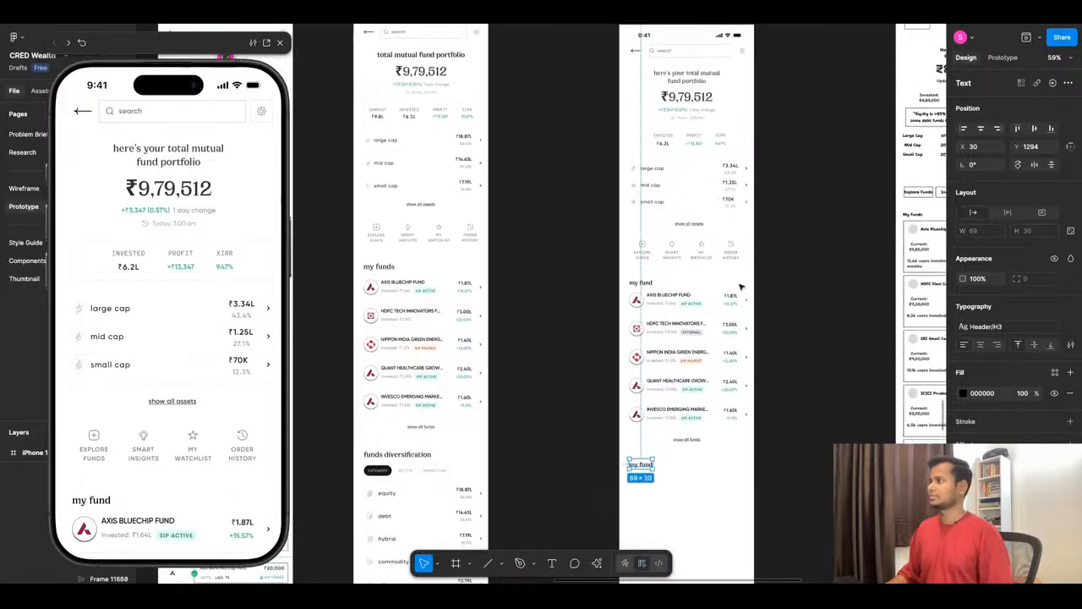
{"action": "left_click", "coordinate": [667, 142]}
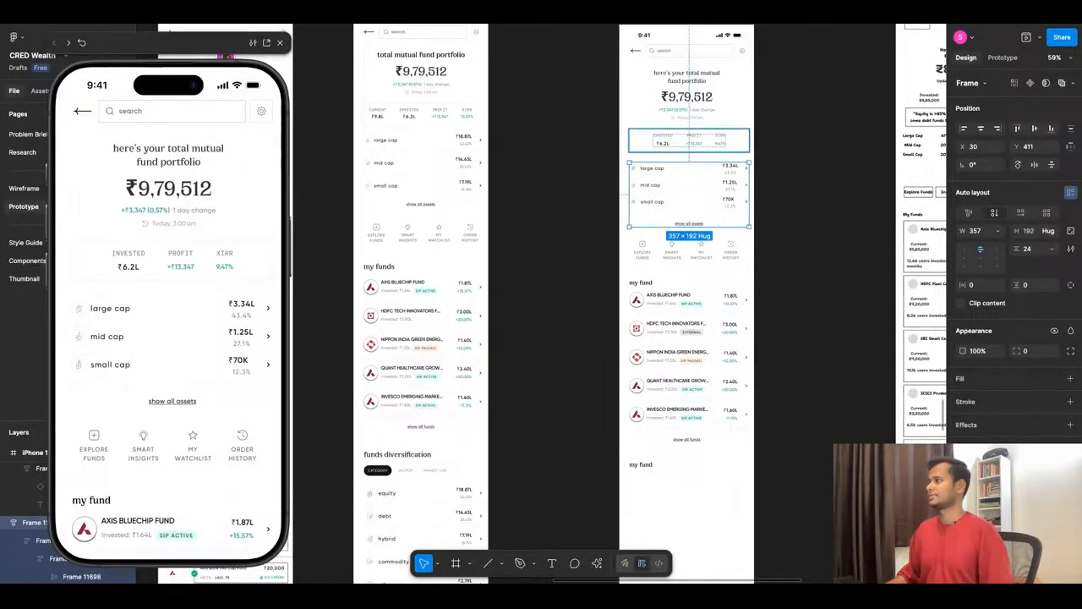
{"action": "left_click", "coordinate": [605, 164]}
{"action": "left_click_drag", "start_coordinate": [601, 159], "coordinate": [797, 492]}
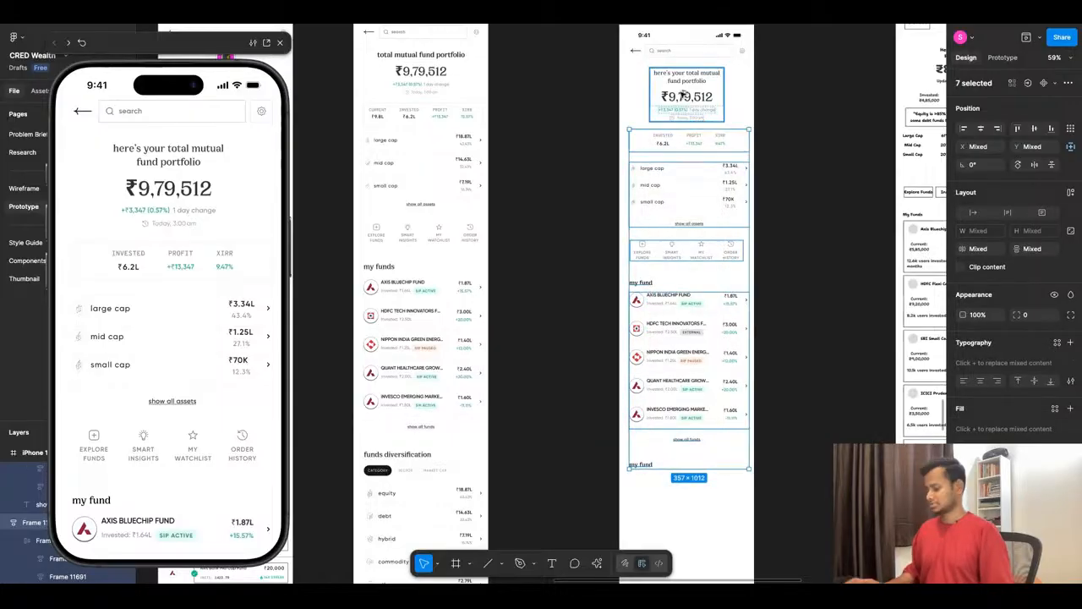
{"action": "key", "text": "shift+Down"}
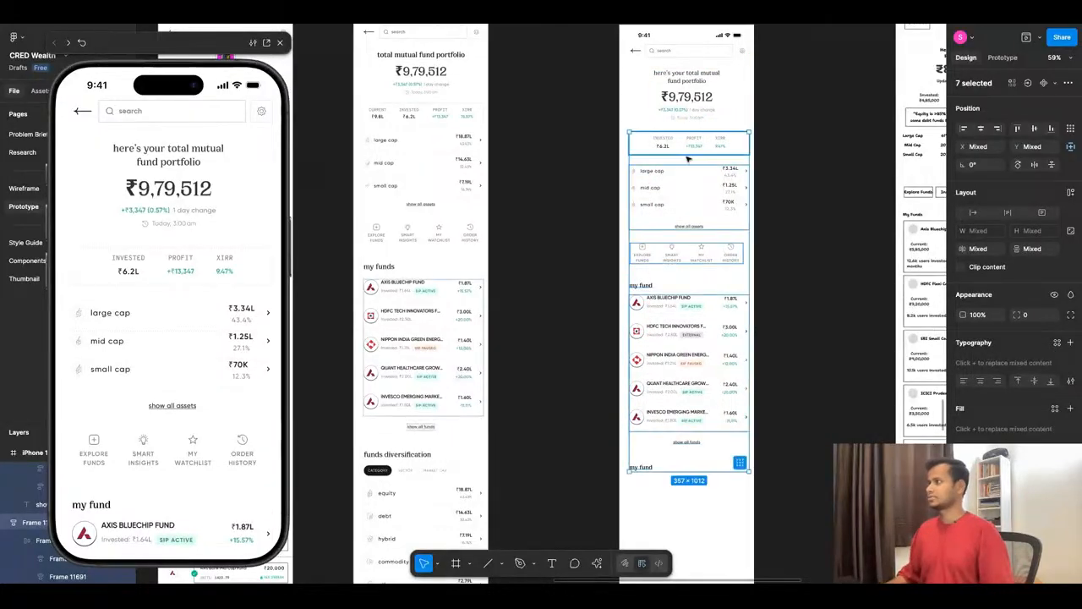
{"action": "left_click", "coordinate": [688, 147], "text": "shift"}
{"action": "key", "text": "shift+Down"}
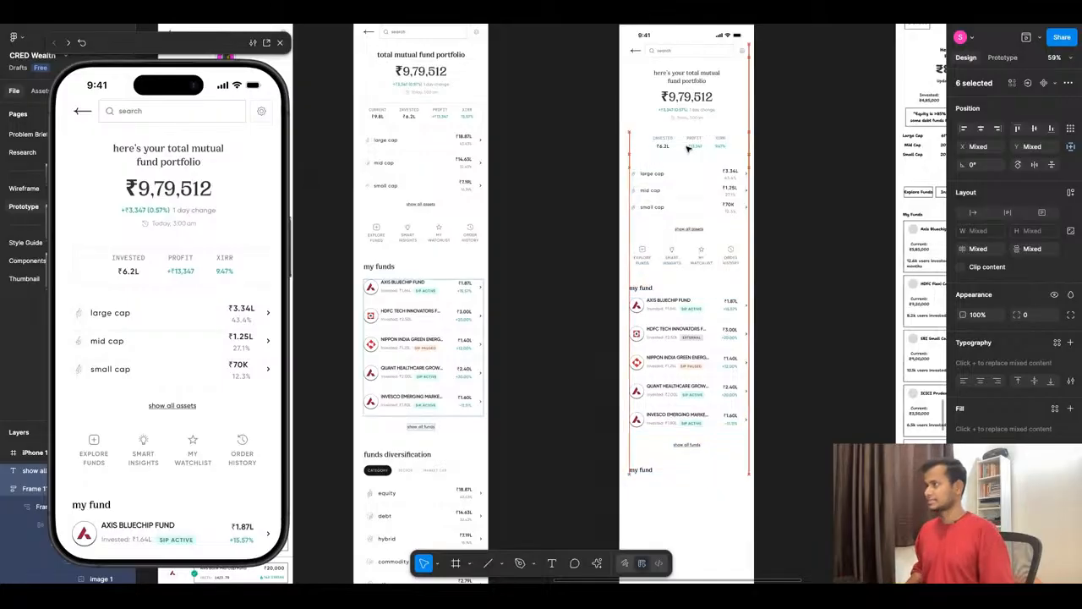
{"action": "key", "text": "shift+Down"}
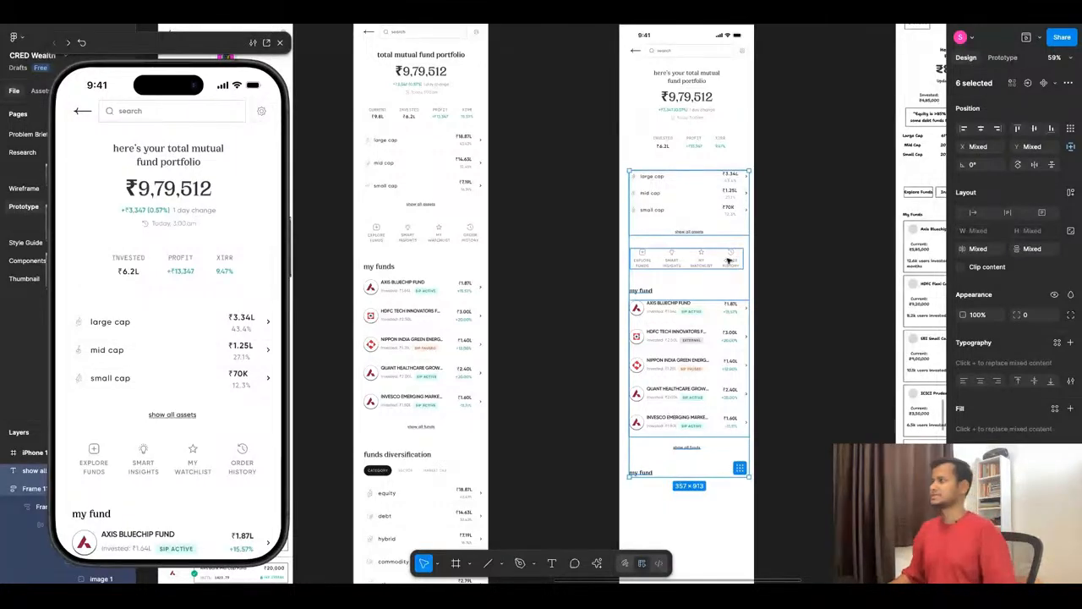
- Tighten the gap under the stats block by moving the cap list up to Y 419
{"action": "left_click", "coordinate": [855, 222]}
{"action": "left_click", "coordinate": [723, 178]}
{"action": "scroll", "coordinate": [722, 177], "scroll_direction": "up", "scroll_amount": 3}
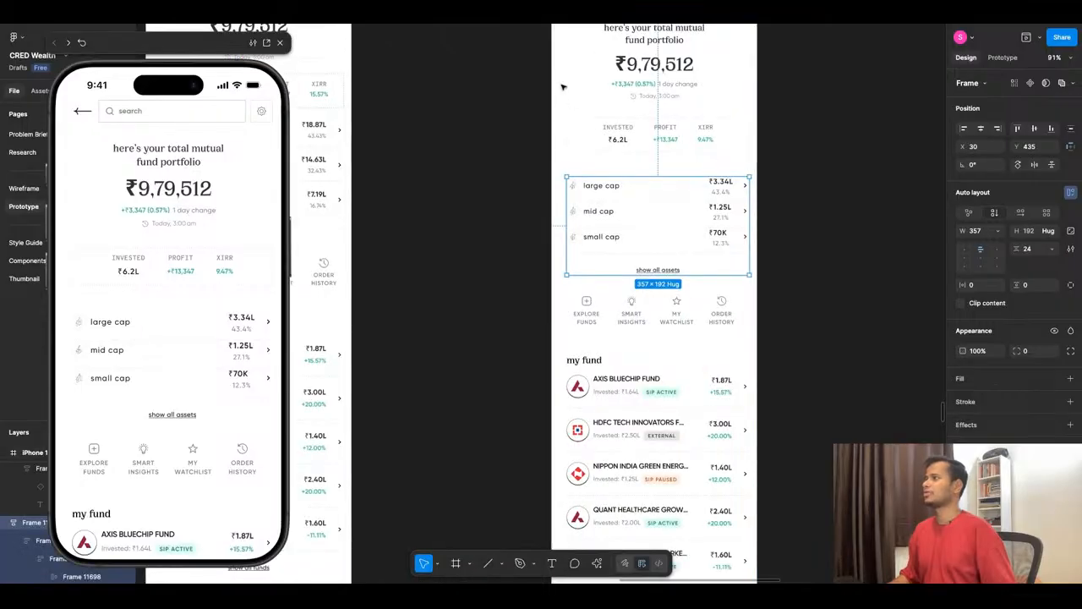
{"action": "left_click", "coordinate": [660, 137], "text": "shift"}
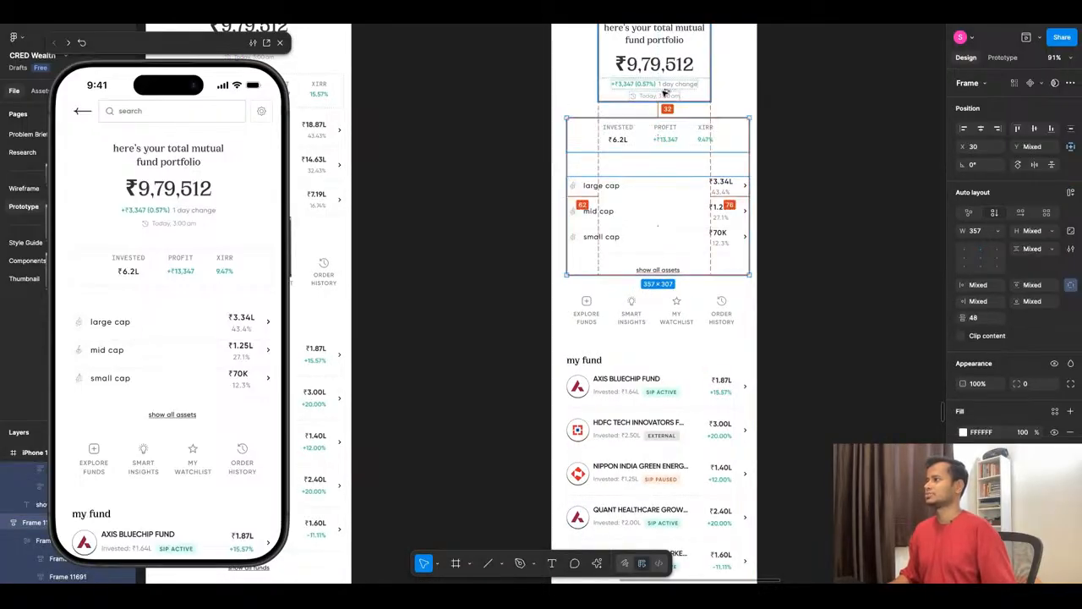
{"action": "key", "text": "shift+a"}
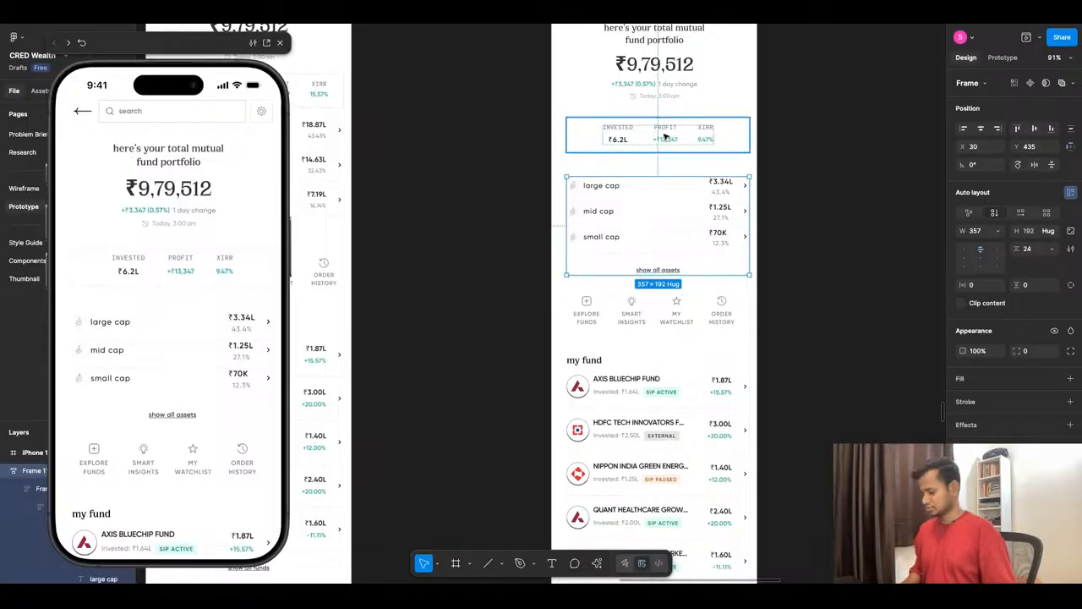
{"action": "key", "text": "shift+Down"}
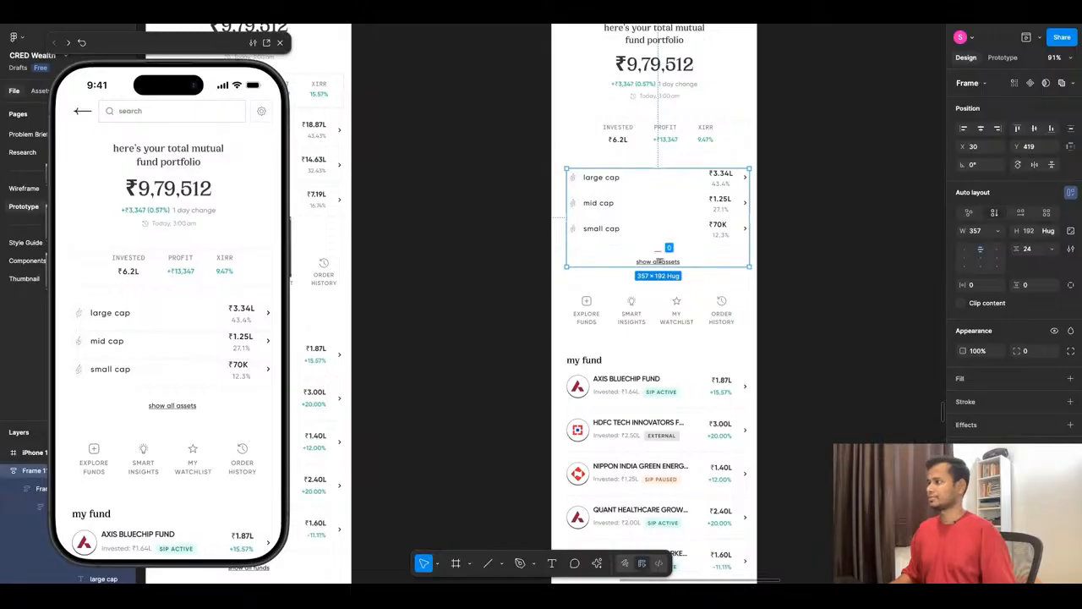
- Move the shortcut row, "my fund" heading, fund list and "show all funds" link up together so the heading sits at Y 768
{"action": "left_click", "coordinate": [662, 313]}
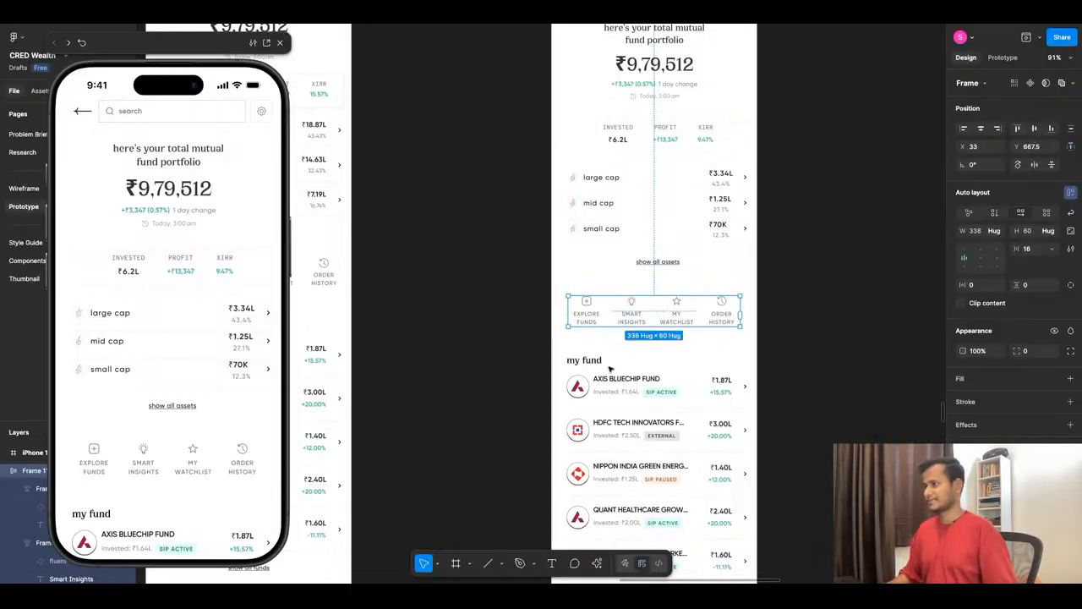
{"action": "scroll", "coordinate": [612, 364], "scroll_direction": "down", "scroll_amount": 1}
{"action": "scroll", "coordinate": [612, 359], "scroll_direction": "down", "scroll_amount": 3}
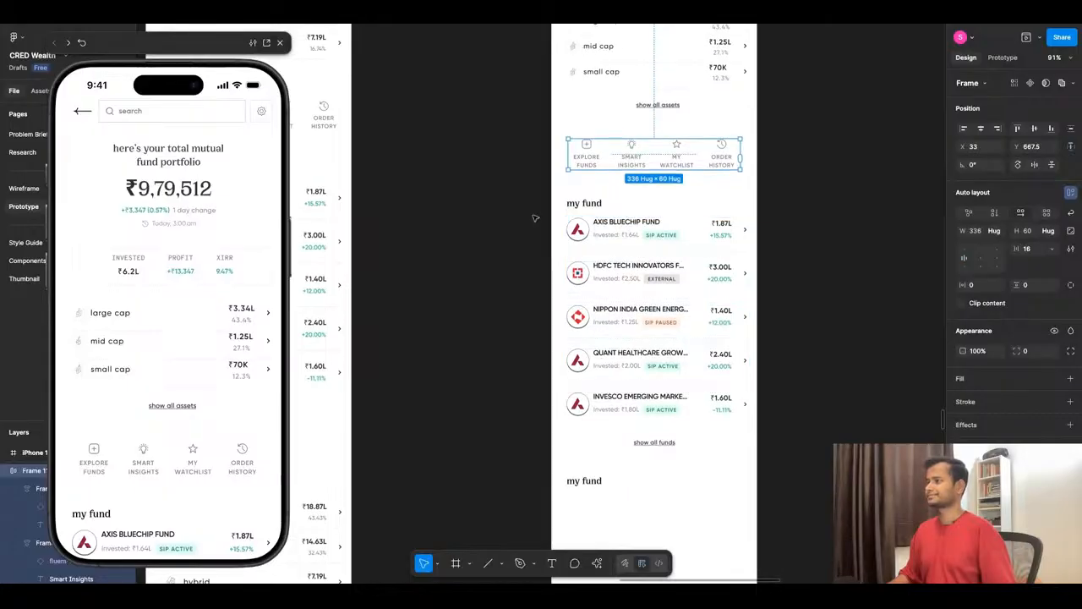
{"action": "mouse_move", "coordinate": [523, 194]}
{"action": "left_mouse_down"}
{"action": "mouse_move", "coordinate": [774, 477]}
{"action": "mouse_move", "coordinate": [774, 462]}
{"action": "left_mouse_up"}
{"action": "key", "text": "alt"}
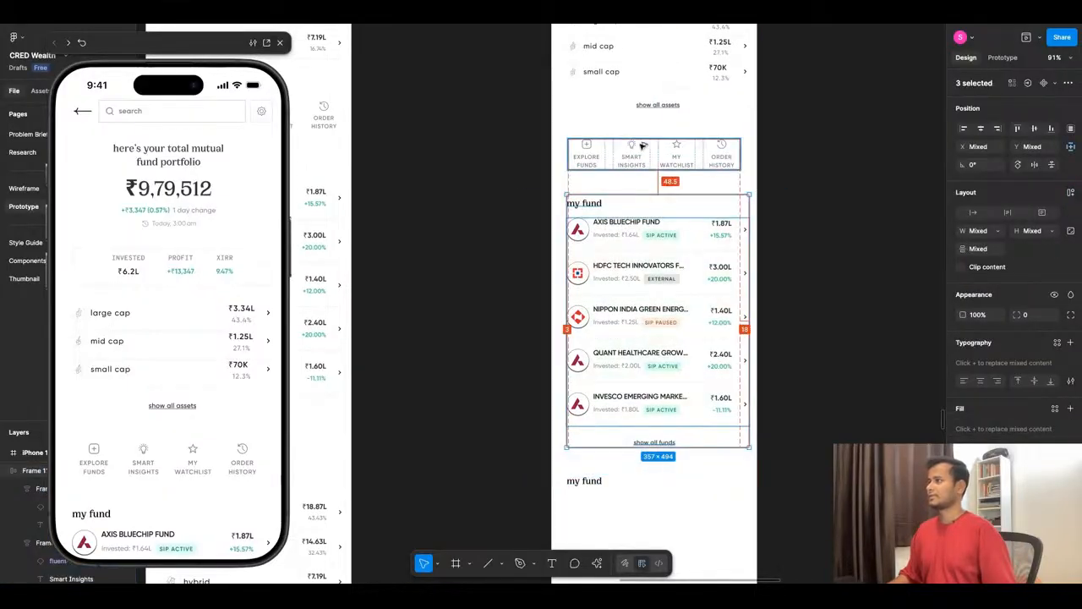
{"action": "left_click", "coordinate": [642, 146], "text": "shift"}
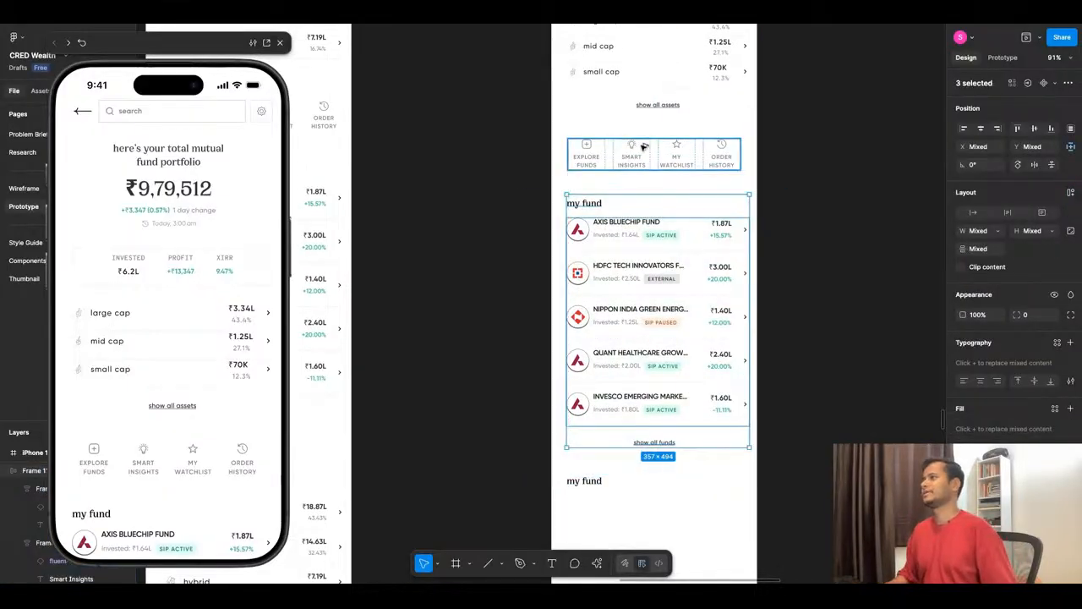
{"action": "key", "text": "alt"}
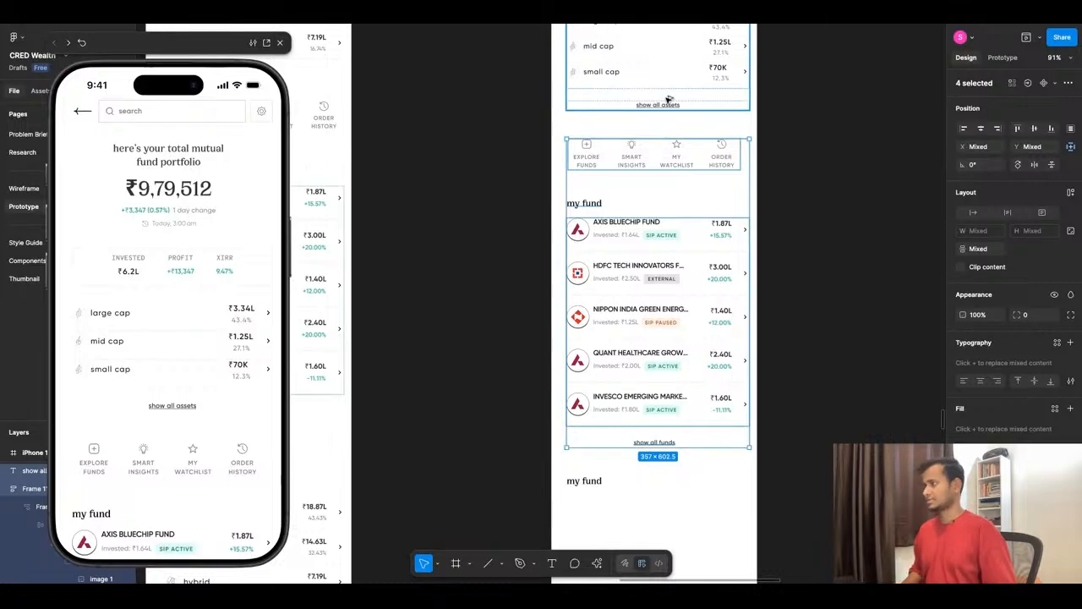
{"action": "key", "text": "shift+Up"}
{"action": "key", "text": "alt"}
{"action": "left_click", "coordinate": [475, 199]}
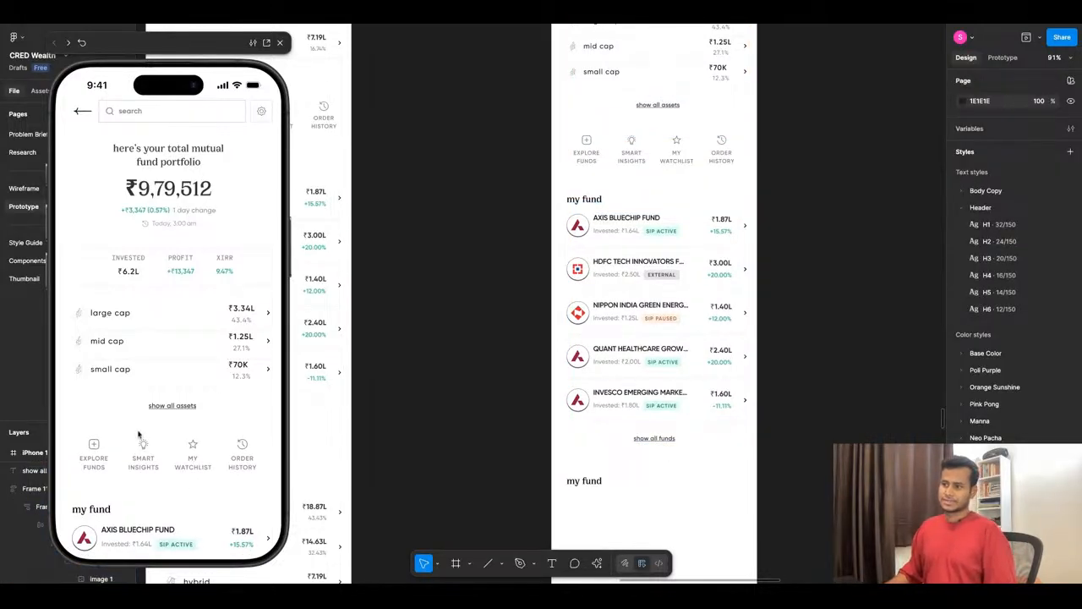
- Group the "my fund" heading and fund list in an auto layout, and wrap it with the "show all funds" link in another with spacing 24
{"action": "left_click", "coordinate": [582, 204]}
{"action": "left_click", "coordinate": [597, 221], "text": "shift"}
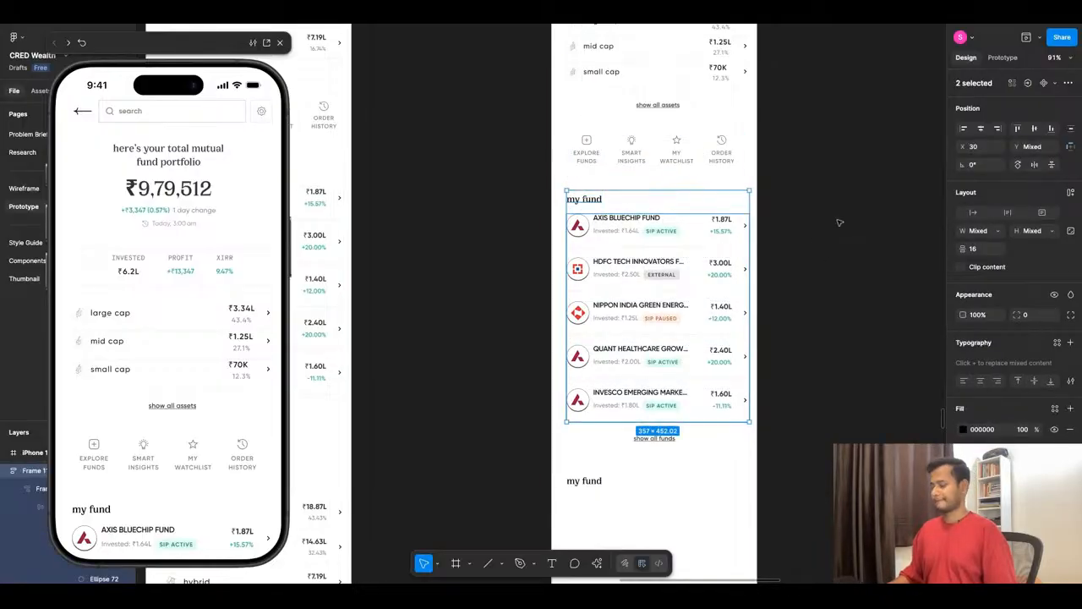
{"action": "key", "text": "shift+a"}
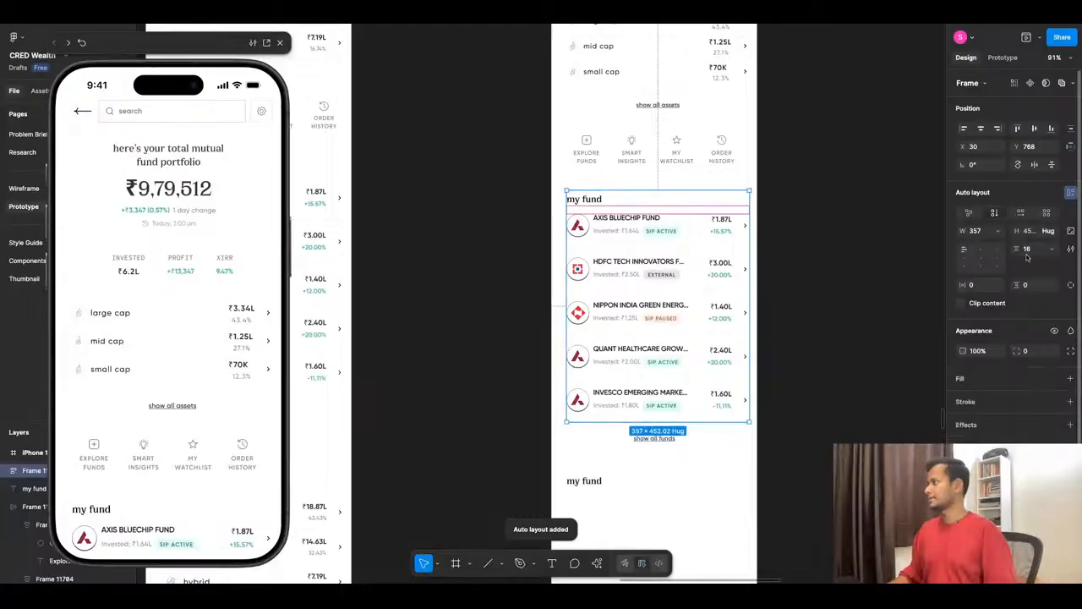
{"action": "left_click", "coordinate": [653, 442]}
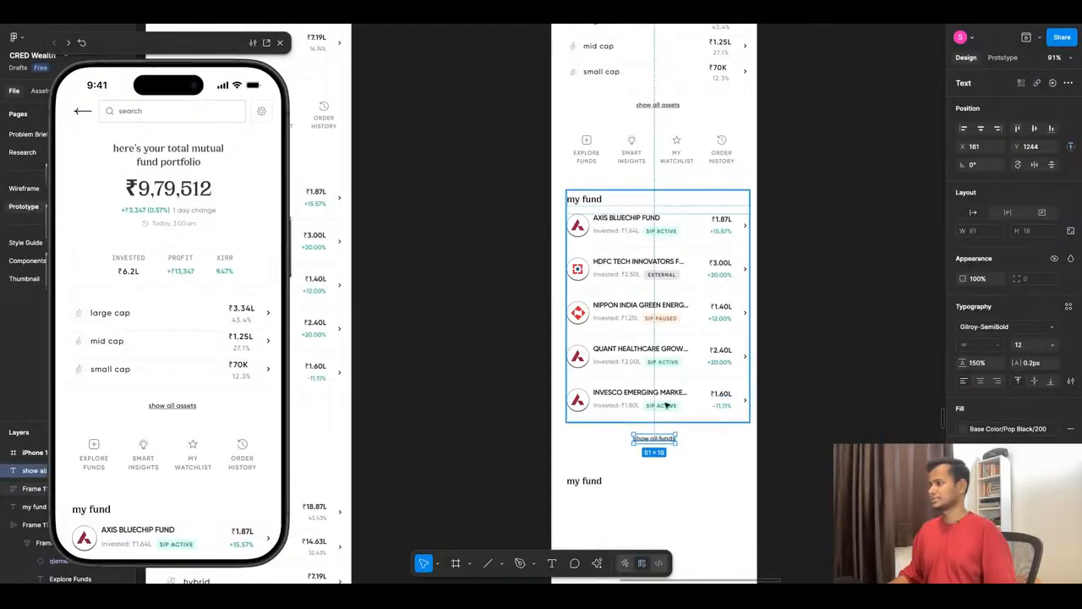
{"action": "left_click", "coordinate": [735, 398], "text": "shift"}
{"action": "key", "text": "shift+a"}
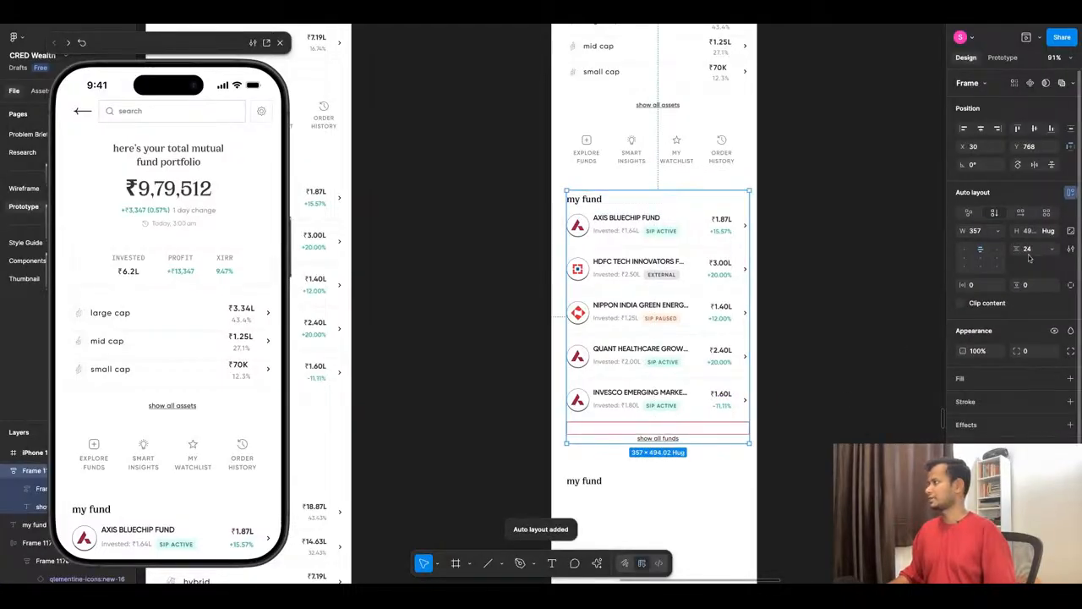
- Set the spacing between the "my fund" heading and the fund list to 24 and check the section in the preview
{"action": "scroll", "coordinate": [558, 324], "scroll_direction": "down", "scroll_amount": 1}
{"action": "scroll", "coordinate": [557, 324], "scroll_direction": "down", "scroll_amount": 5}
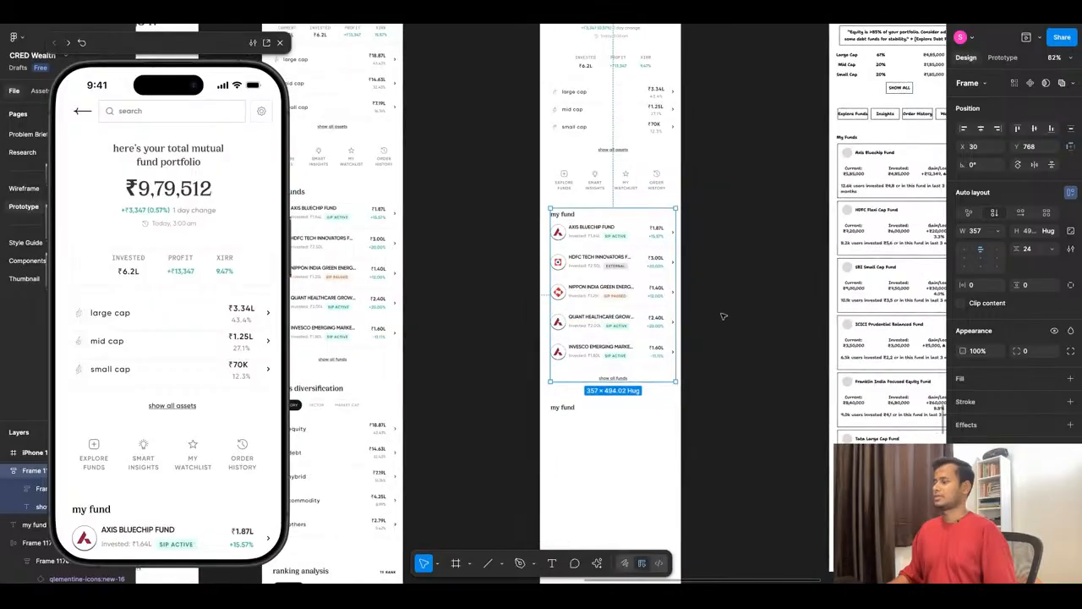
{"action": "scroll", "coordinate": [719, 312], "scroll_direction": "up", "scroll_amount": 5}
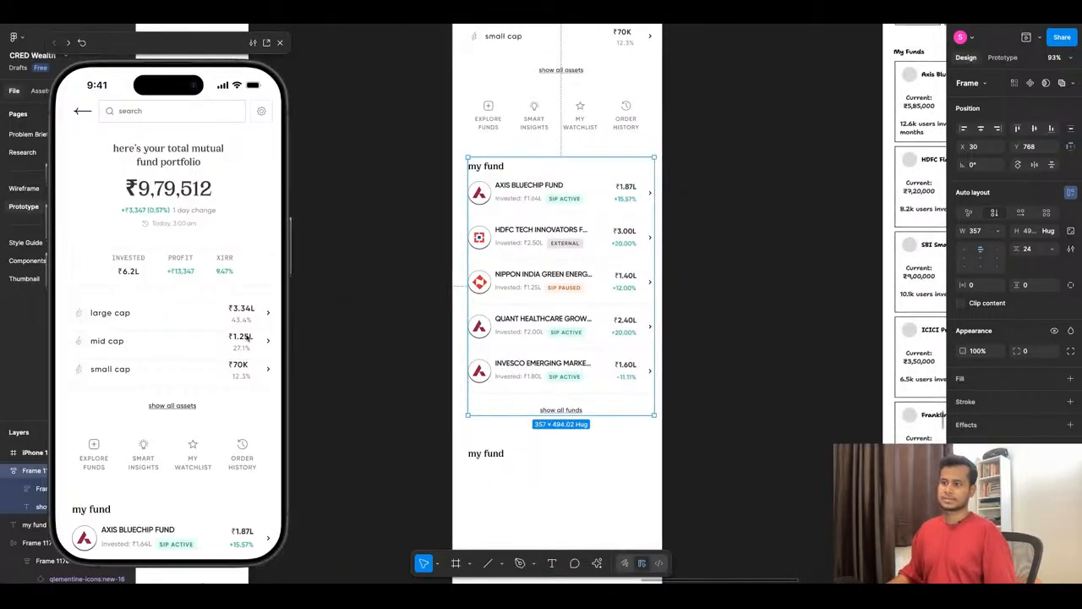
{"action": "left_click", "coordinate": [525, 173]}
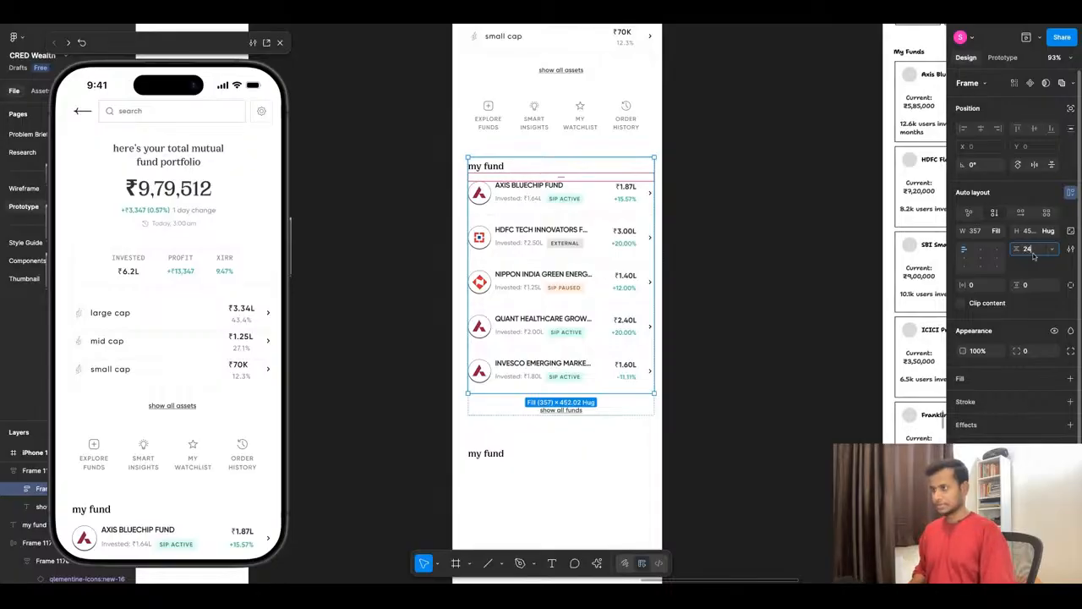
{"action": "key", "text": "Return"}
{"action": "left_click", "coordinate": [750, 252]}
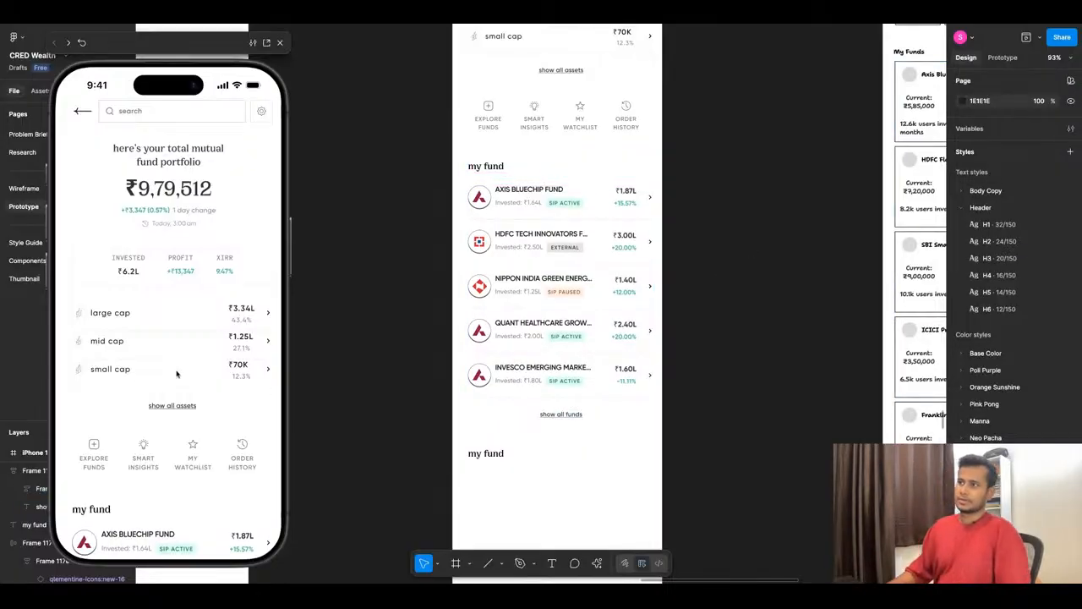
{"action": "scroll", "coordinate": [173, 355], "scroll_direction": "down", "scroll_amount": 3}
{"action": "scroll", "coordinate": [177, 362], "scroll_direction": "down", "scroll_amount": 1}
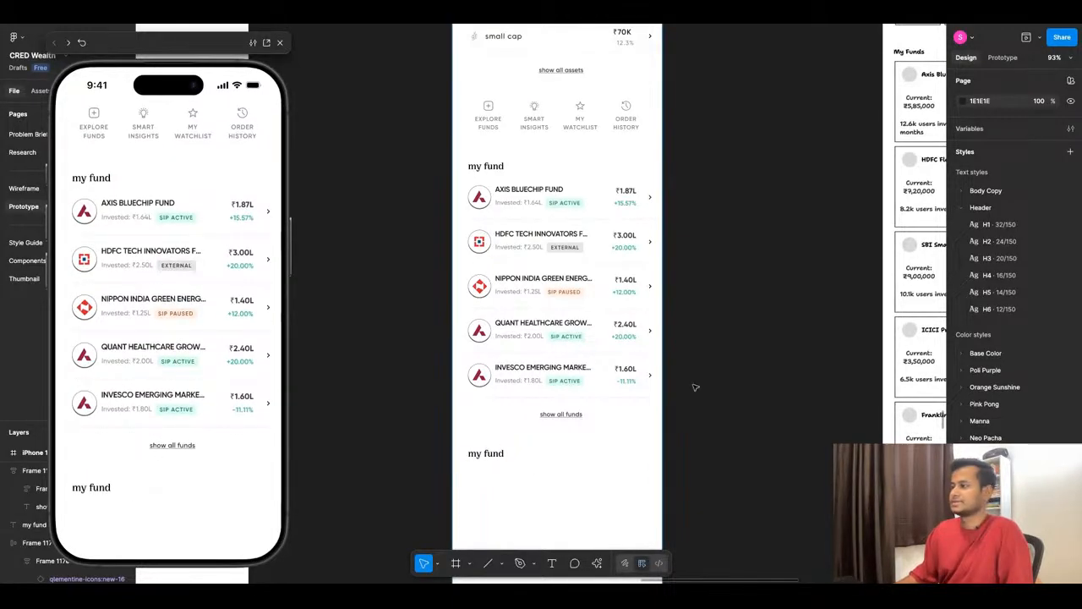
{"action": "scroll", "coordinate": [696, 387], "scroll_direction": "down", "scroll_amount": 5}
{"action": "scroll", "coordinate": [507, 441], "scroll_direction": "up", "scroll_amount": 3}
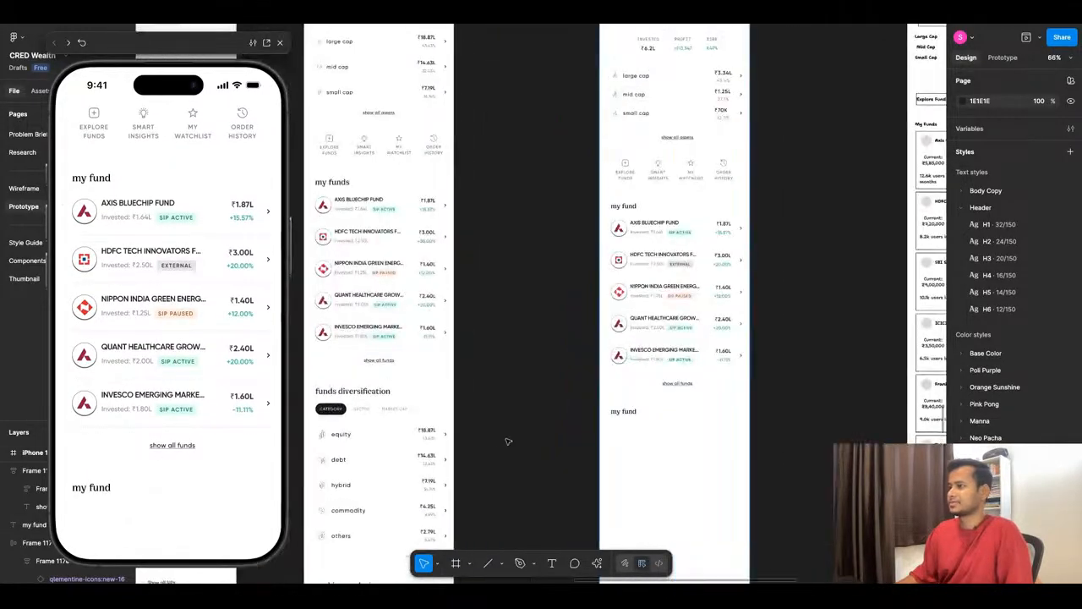
- Replace the lower "my fund" heading on the new screen with the text "funds diversification" from the original screen
{"action": "double_click", "coordinate": [352, 392]}
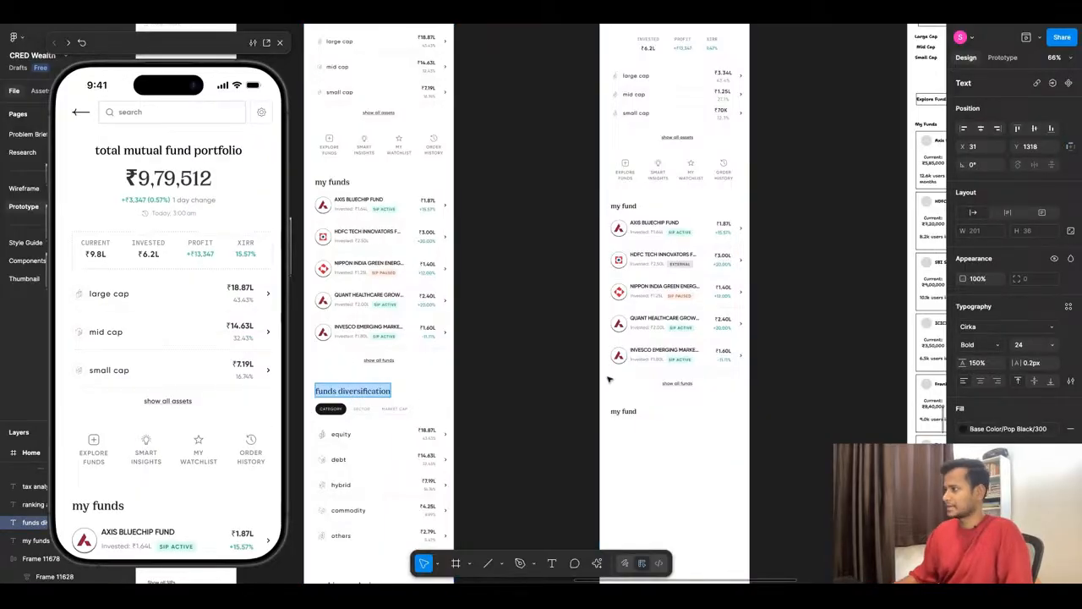
{"action": "left_click", "coordinate": [626, 412]}
{"action": "key", "text": "ctrl+shift+r"}
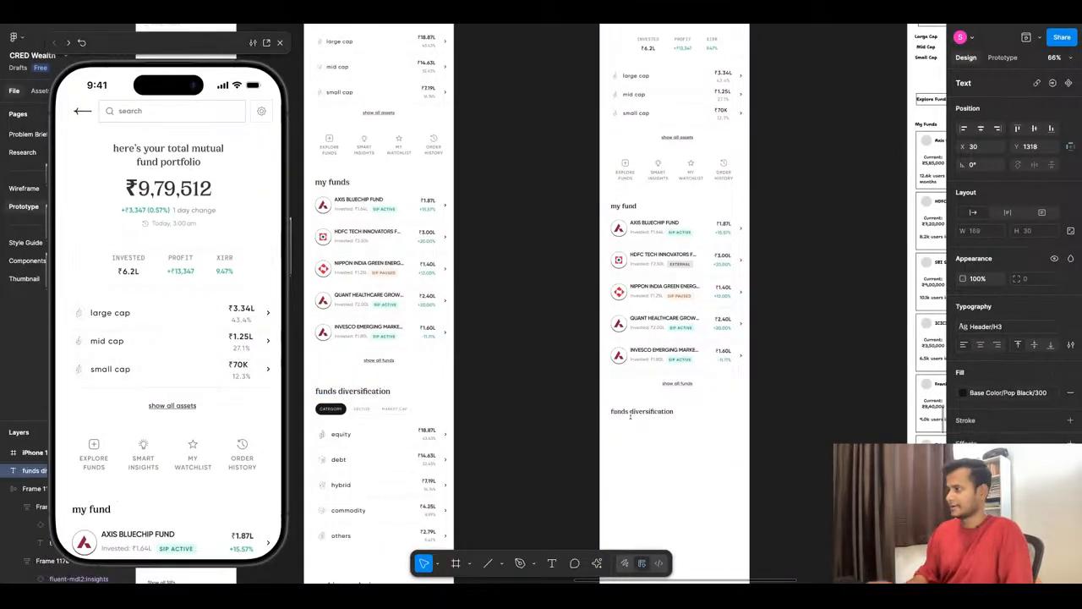
{"action": "left_click", "coordinate": [547, 329]}
- Copy the category tab row and the equity-to-others list from the original screen to below the new "funds diversification" heading
{"action": "scroll", "coordinate": [546, 329], "scroll_direction": "down", "scroll_amount": 4}
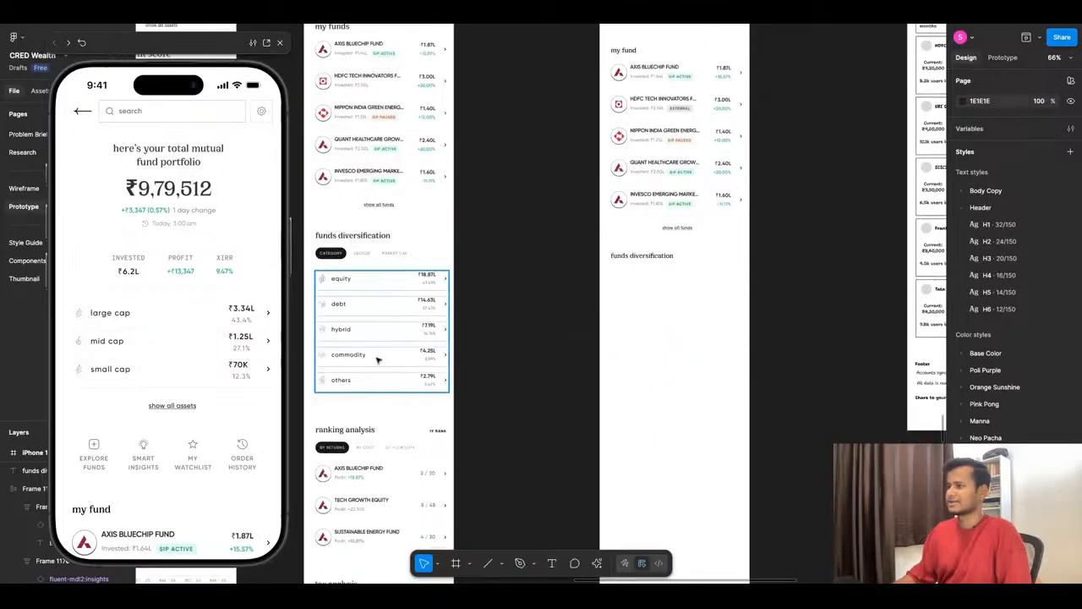
{"action": "scroll", "coordinate": [334, 320], "scroll_direction": "up", "scroll_amount": 3}
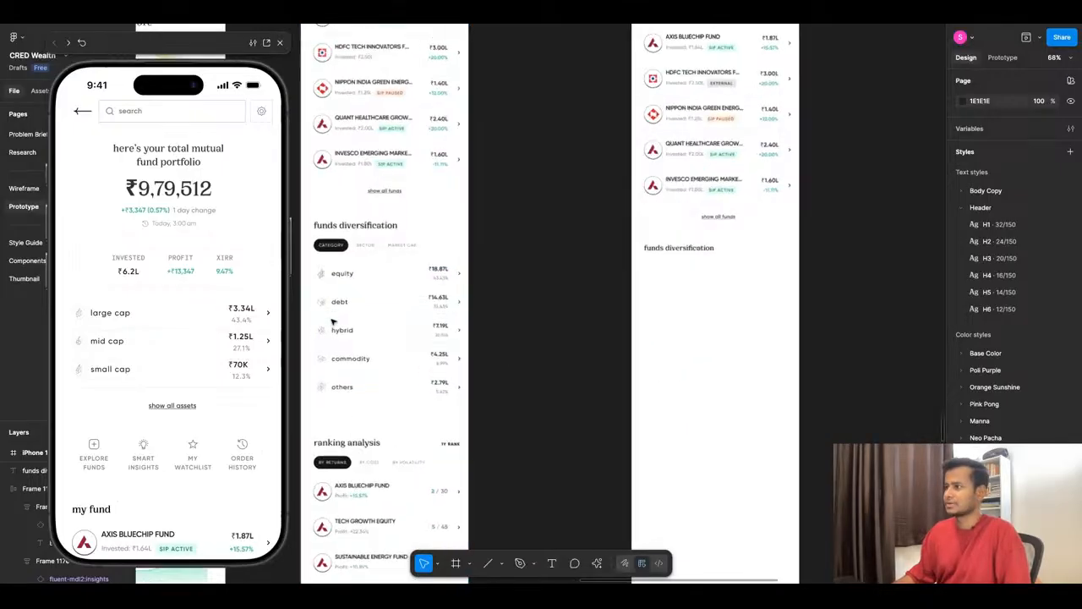
{"action": "scroll", "coordinate": [582, 403], "scroll_direction": "down", "scroll_amount": 8}
{"action": "scroll", "coordinate": [676, 239], "scroll_direction": "up", "scroll_amount": 4}
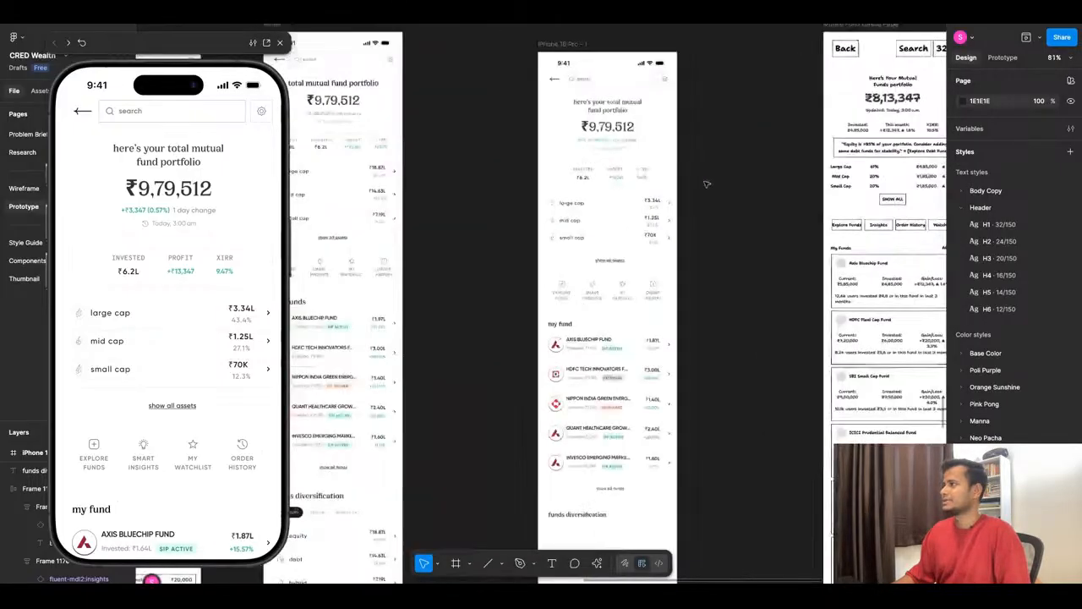
{"action": "scroll", "coordinate": [649, 257], "scroll_direction": "up", "scroll_amount": 4}
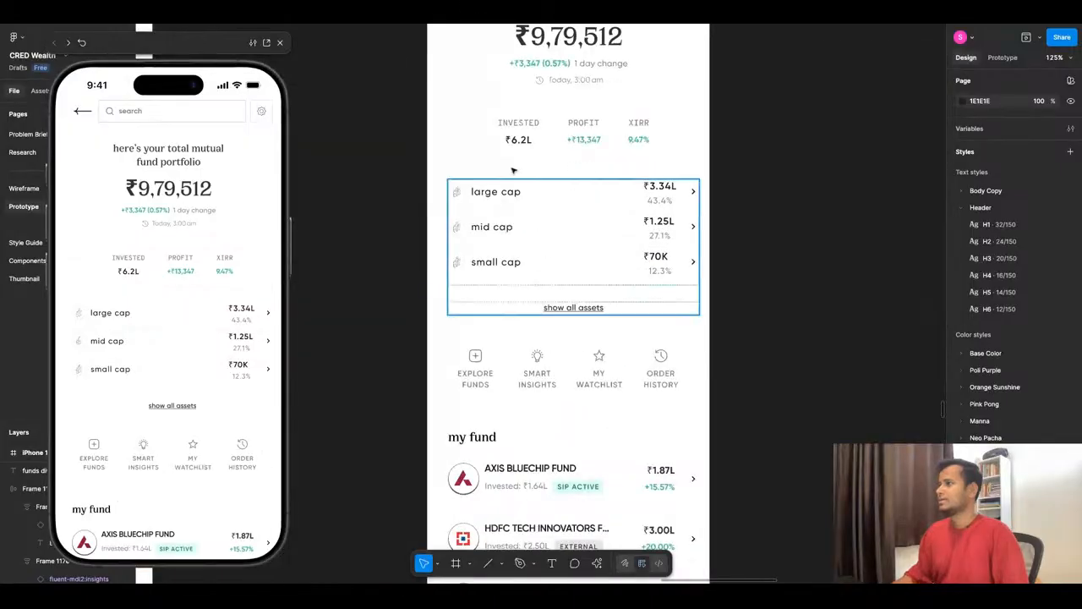
{"action": "scroll", "coordinate": [713, 189], "scroll_direction": "down", "scroll_amount": 8}
{"action": "scroll", "coordinate": [713, 189], "scroll_direction": "down", "scroll_amount": 4}
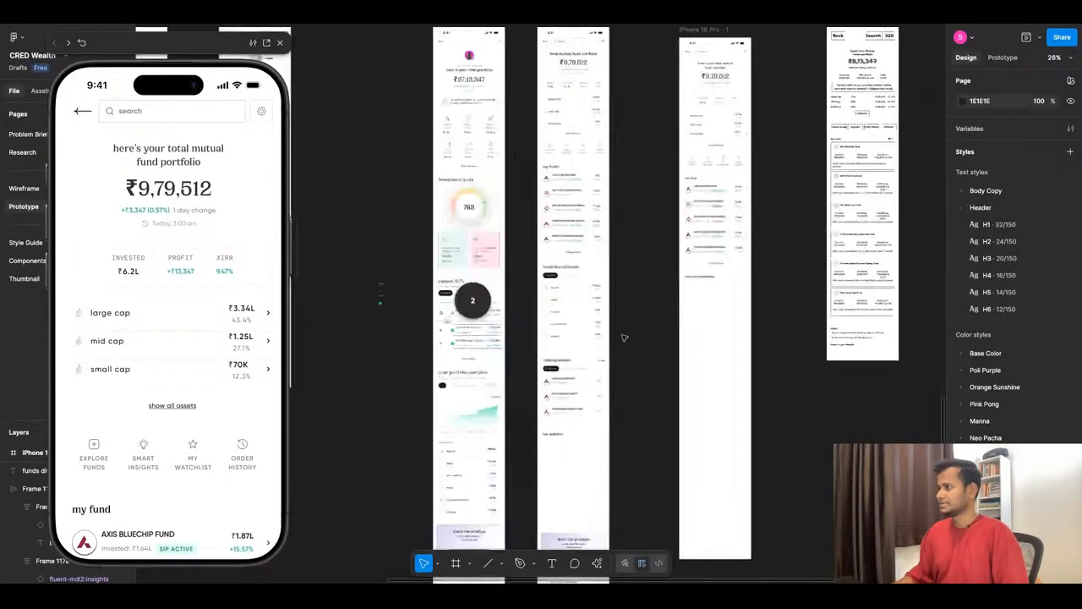
{"action": "scroll", "coordinate": [625, 289], "scroll_direction": "up", "scroll_amount": 3}
{"action": "scroll", "coordinate": [625, 289], "scroll_direction": "up", "scroll_amount": 2}
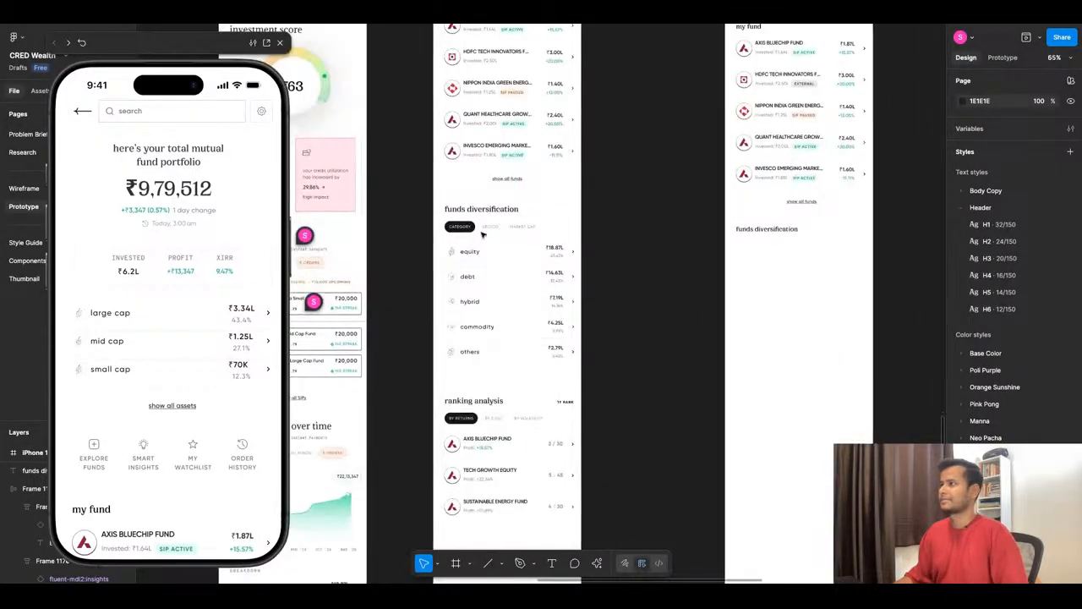
{"action": "left_click", "coordinate": [502, 291]}
{"action": "left_click_drag", "start_coordinate": [506, 287], "coordinate": [798, 306]}
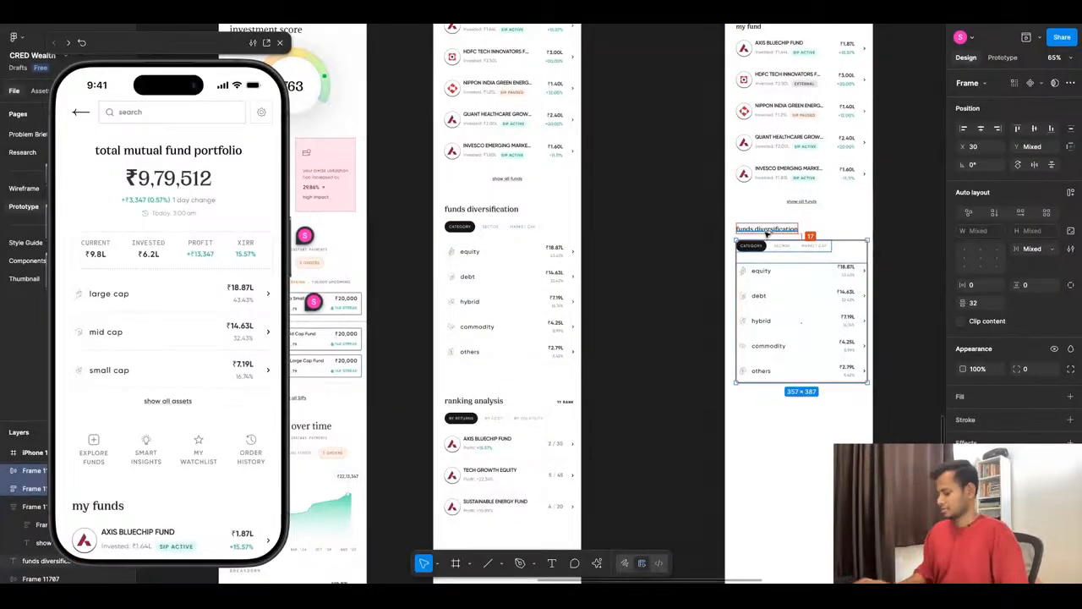
- Nudge the copied tab row and list down together to a 24 px gap below the "funds diversification" heading
{"action": "key", "text": "Down"}
{"action": "key", "text": "Down"}
{"action": "key", "text": "Down"}
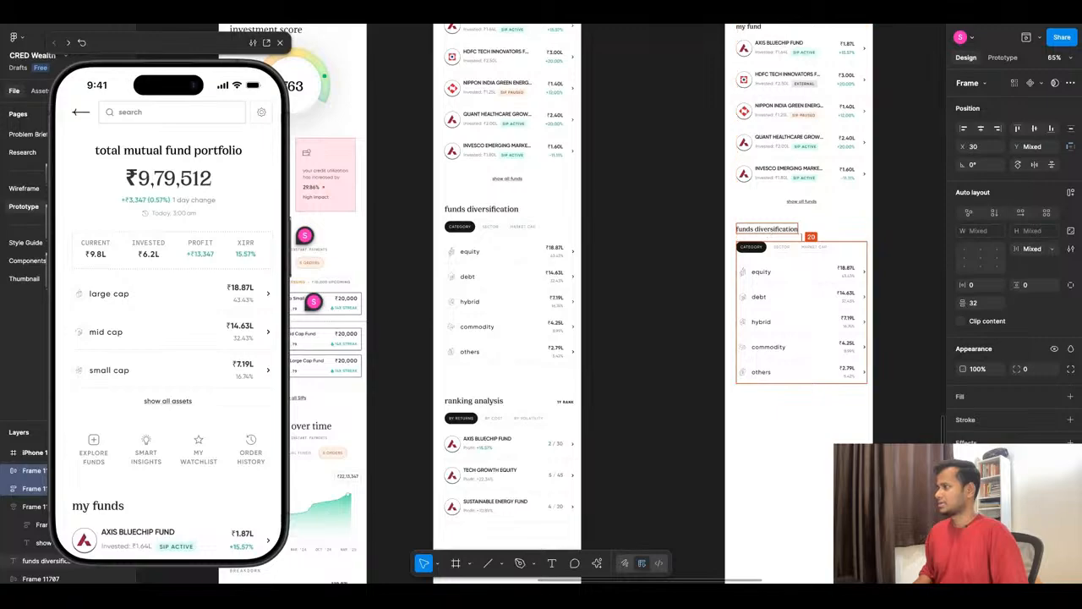
{"action": "key", "text": "Down"}
{"action": "key", "text": "Down"}
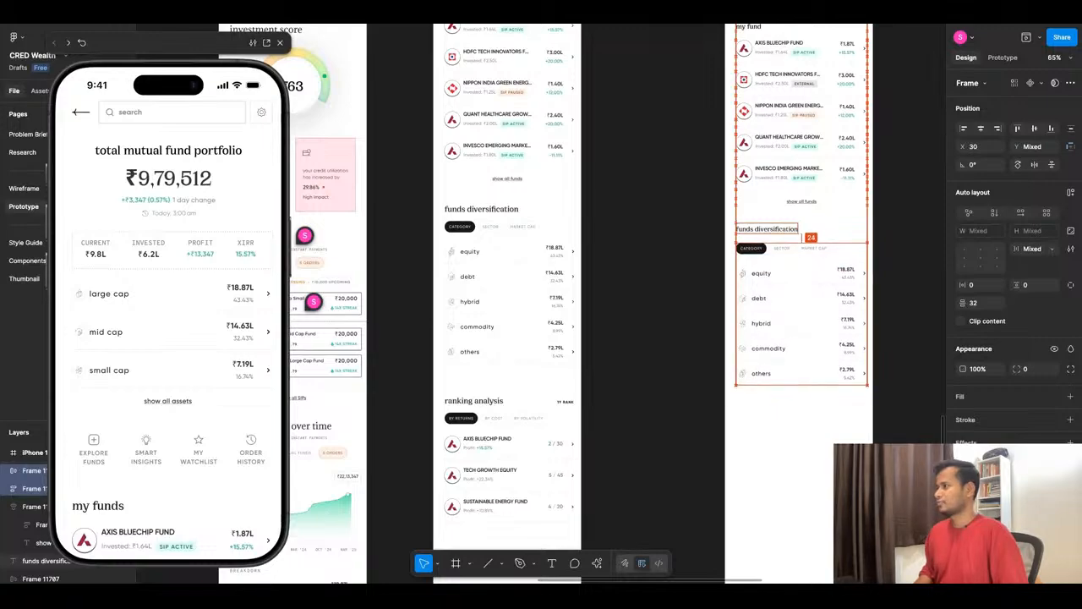
{"action": "left_click", "coordinate": [891, 286]}
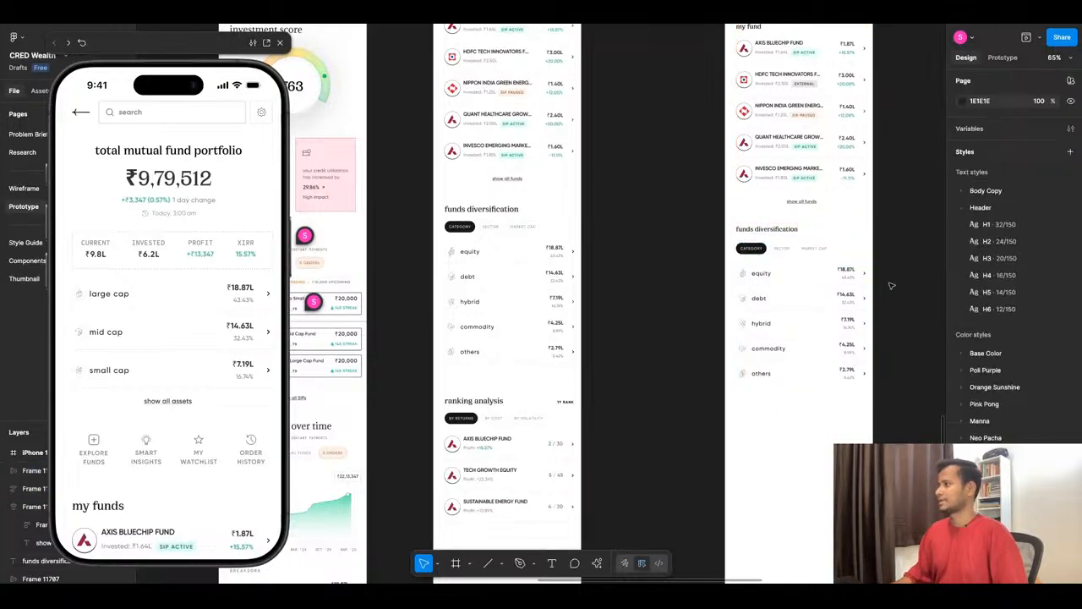
- Move the equity-to-others list up to Y 1427, closer to the tab row, and check the section in the preview
{"action": "scroll", "coordinate": [891, 286], "scroll_direction": "up", "scroll_amount": 2}
{"action": "scroll", "coordinate": [660, 276], "scroll_direction": "down", "scroll_amount": 3}
{"action": "scroll", "coordinate": [909, 204], "scroll_direction": "up", "scroll_amount": 5}
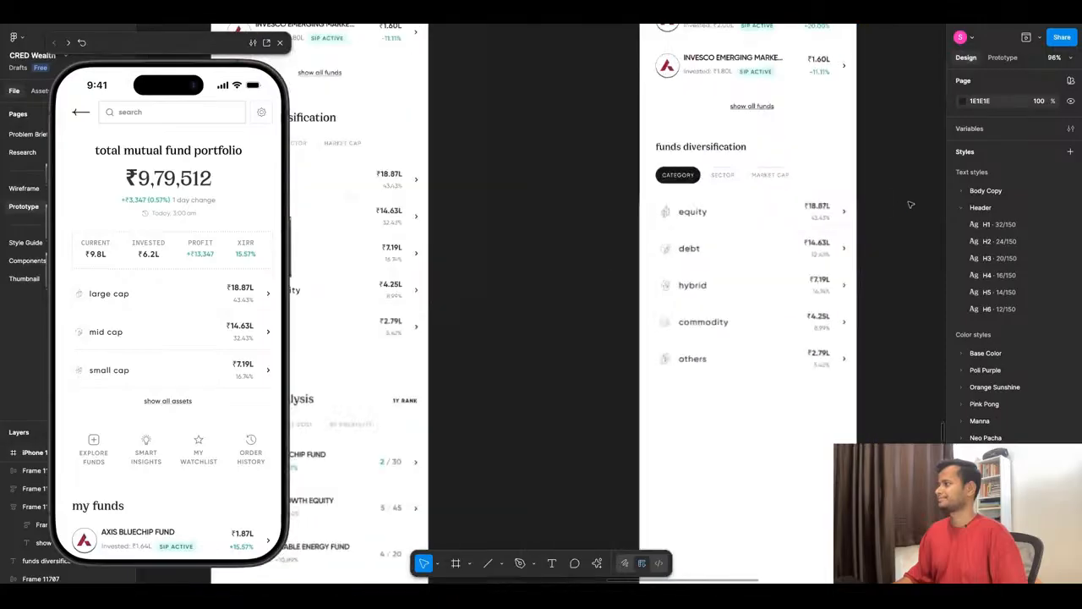
{"action": "left_click", "coordinate": [648, 162]}
{"action": "key", "text": "alt"}
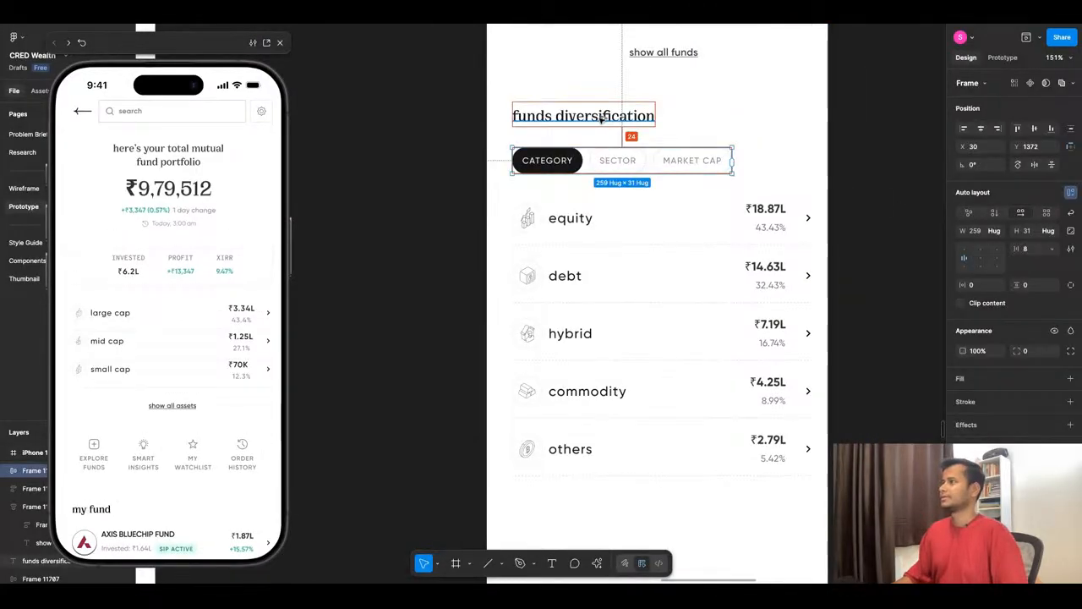
{"action": "left_click", "coordinate": [590, 245]}
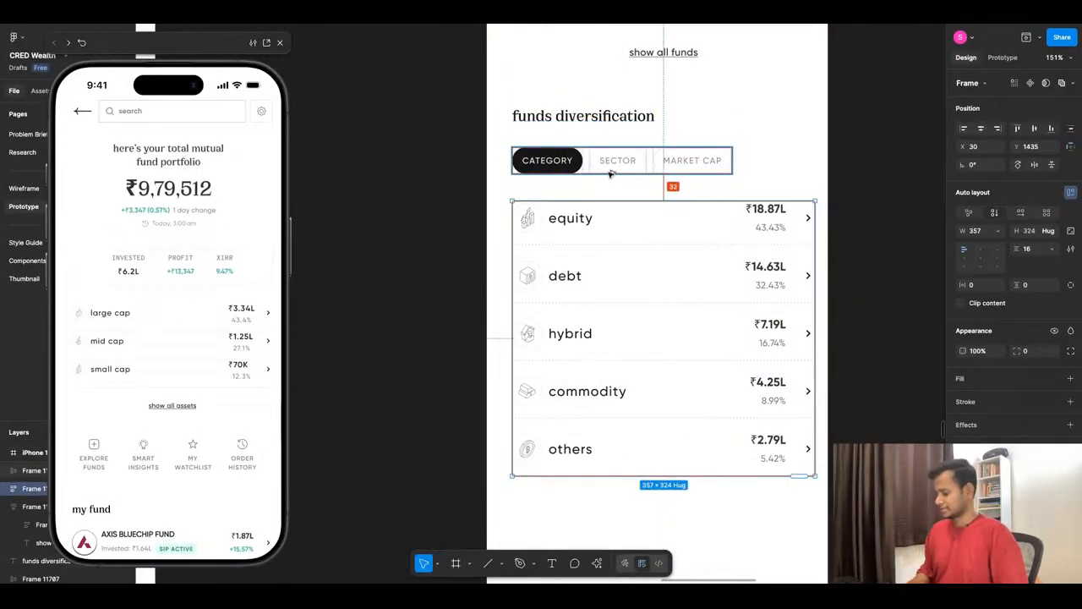
{"action": "key", "text": "shift+Up"}
{"action": "key", "text": "alt"}
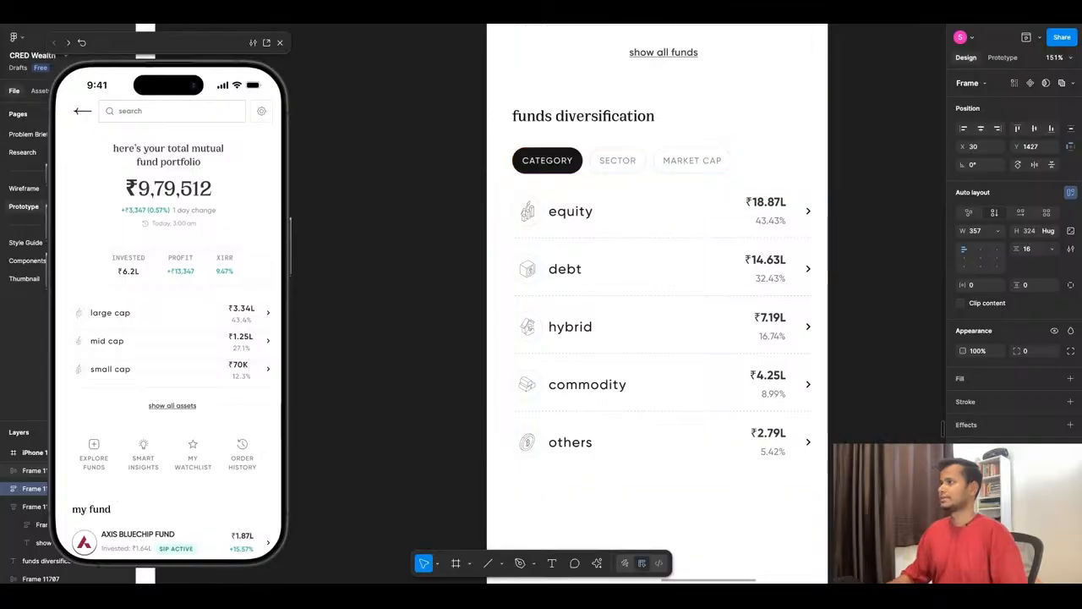
{"action": "left_click", "coordinate": [421, 261]}
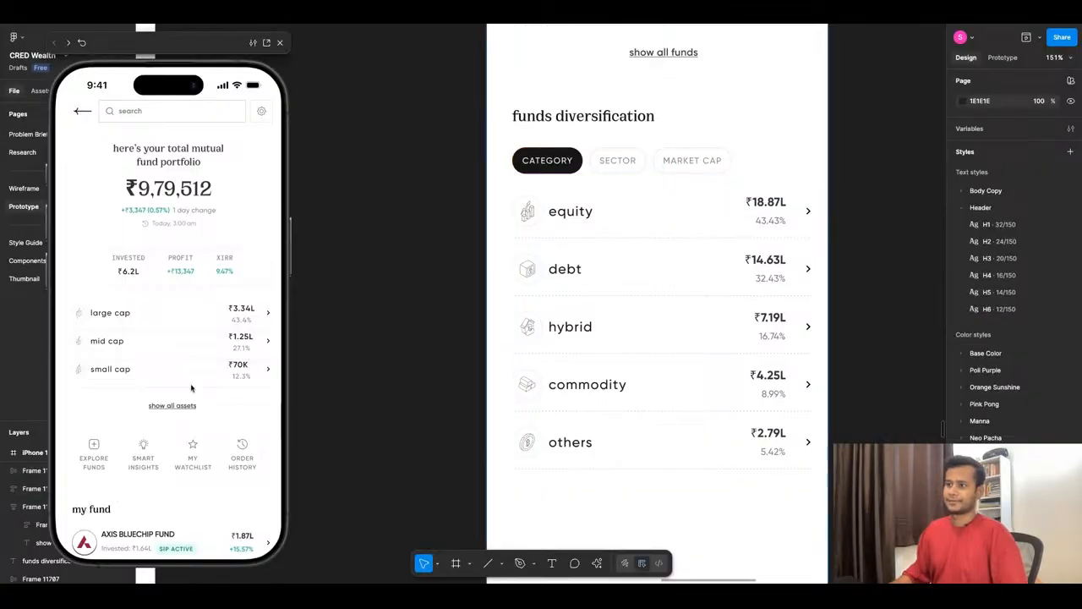
{"action": "left_click_drag", "start_coordinate": [194, 389], "coordinate": [204, 245]}
{"action": "scroll", "coordinate": [202, 372], "scroll_direction": "down", "scroll_amount": 3}
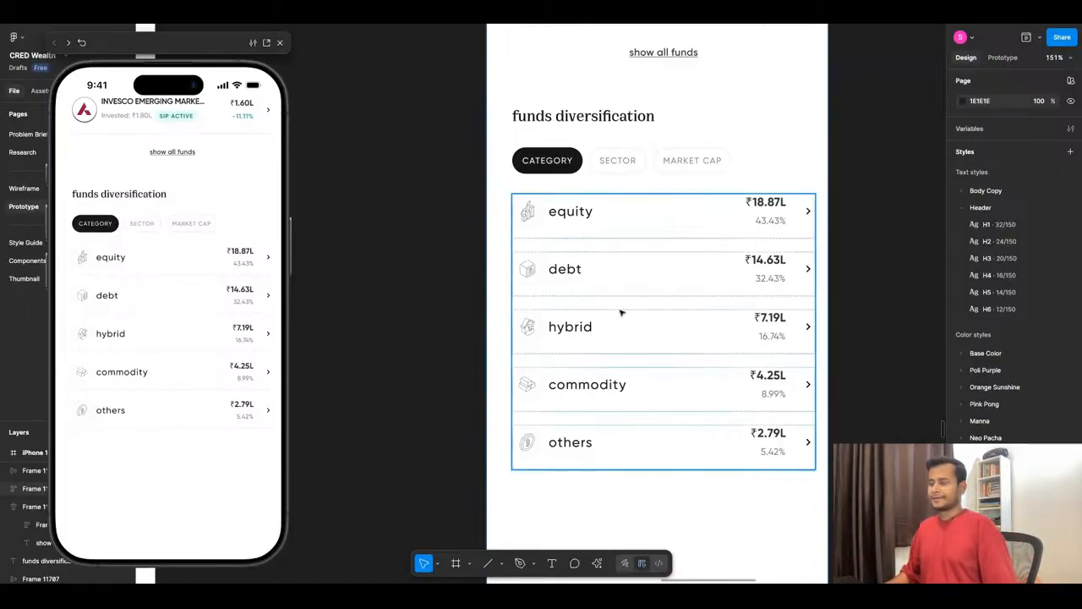
- Delete the "market cap" tab from the new screen's funds diversification section
{"action": "scroll", "coordinate": [532, 186], "scroll_direction": "down", "scroll_amount": 3}
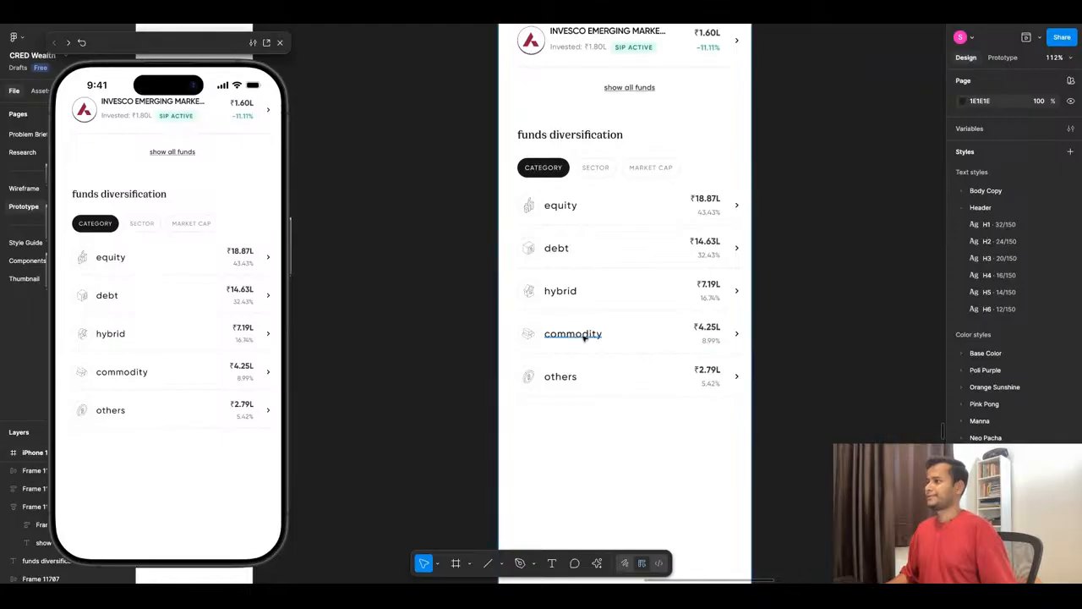
{"action": "scroll", "coordinate": [707, 221], "scroll_direction": "down", "scroll_amount": 5}
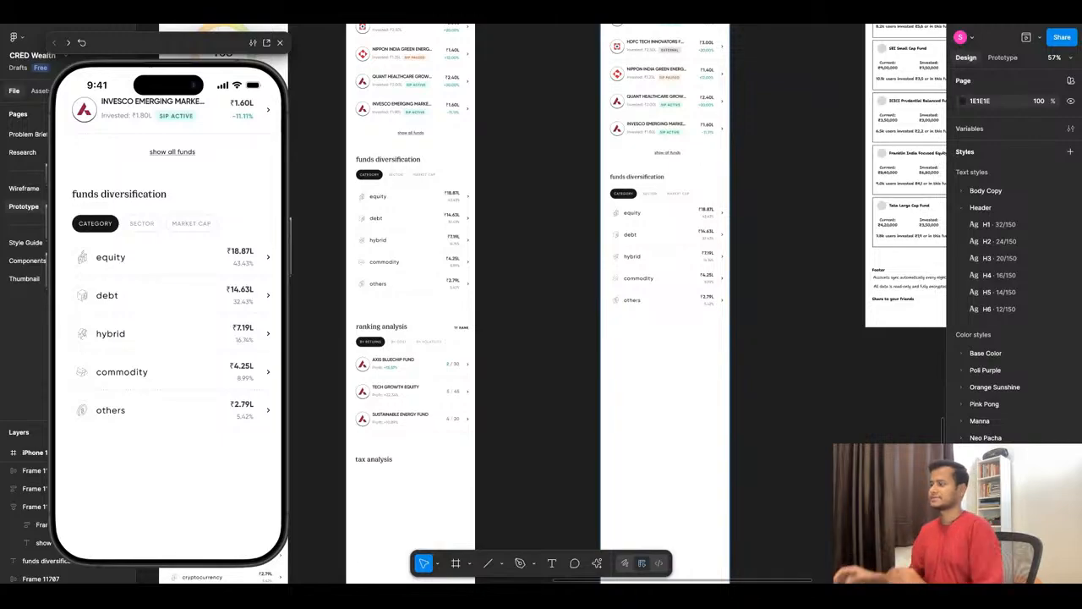
{"action": "scroll", "coordinate": [708, 212], "scroll_direction": "up", "scroll_amount": 6}
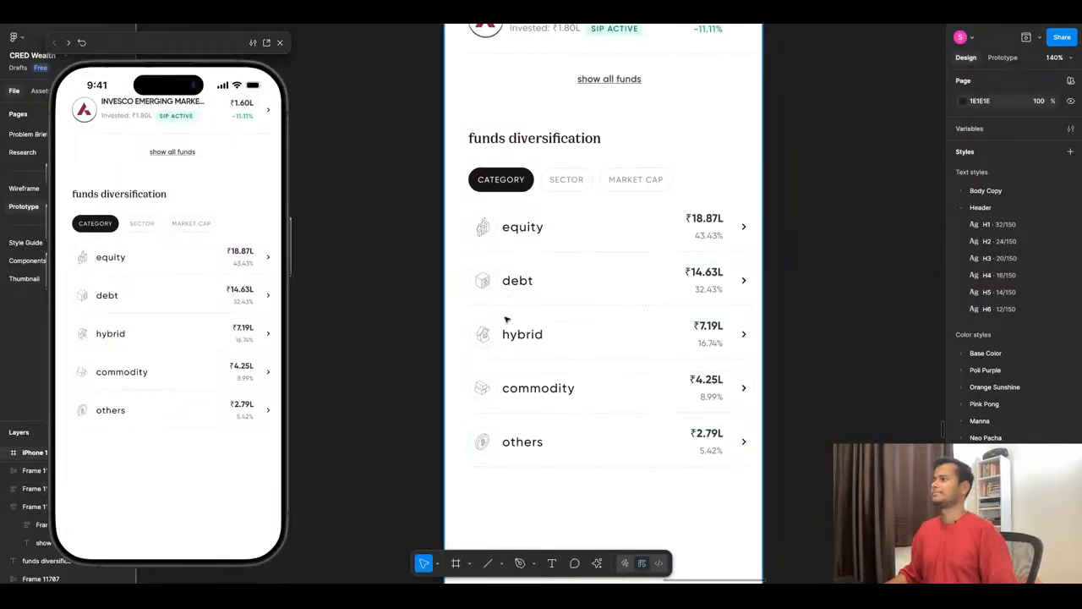
{"action": "scroll", "coordinate": [504, 316], "scroll_direction": "down", "scroll_amount": 5}
{"action": "scroll", "coordinate": [405, 192], "scroll_direction": "up", "scroll_amount": 3}
{"action": "scroll", "coordinate": [405, 192], "scroll_direction": "up", "scroll_amount": 4}
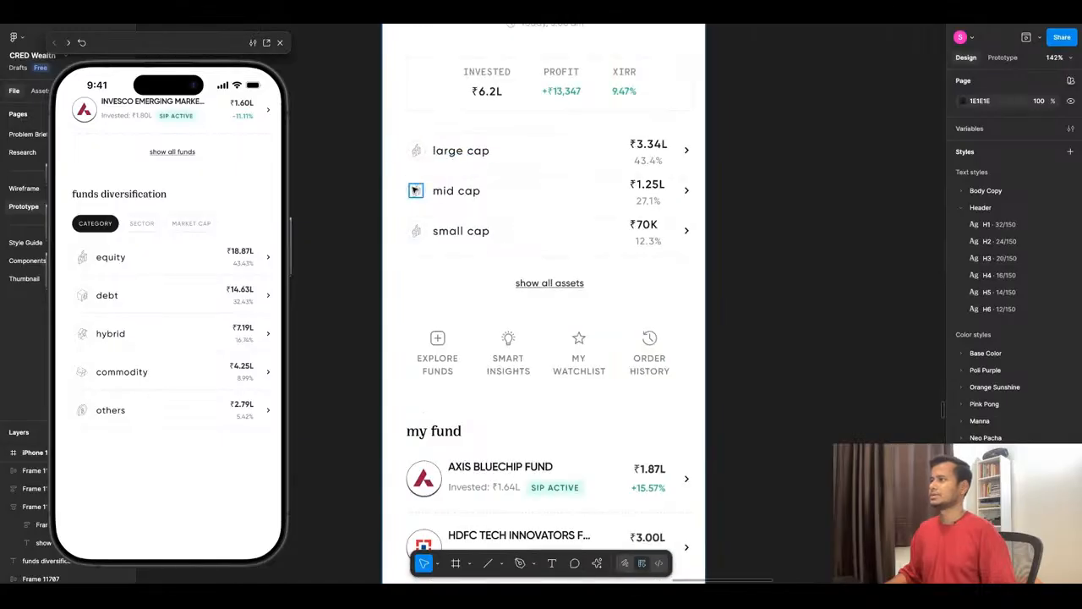
{"action": "scroll", "coordinate": [457, 188], "scroll_direction": "down", "scroll_amount": 6}
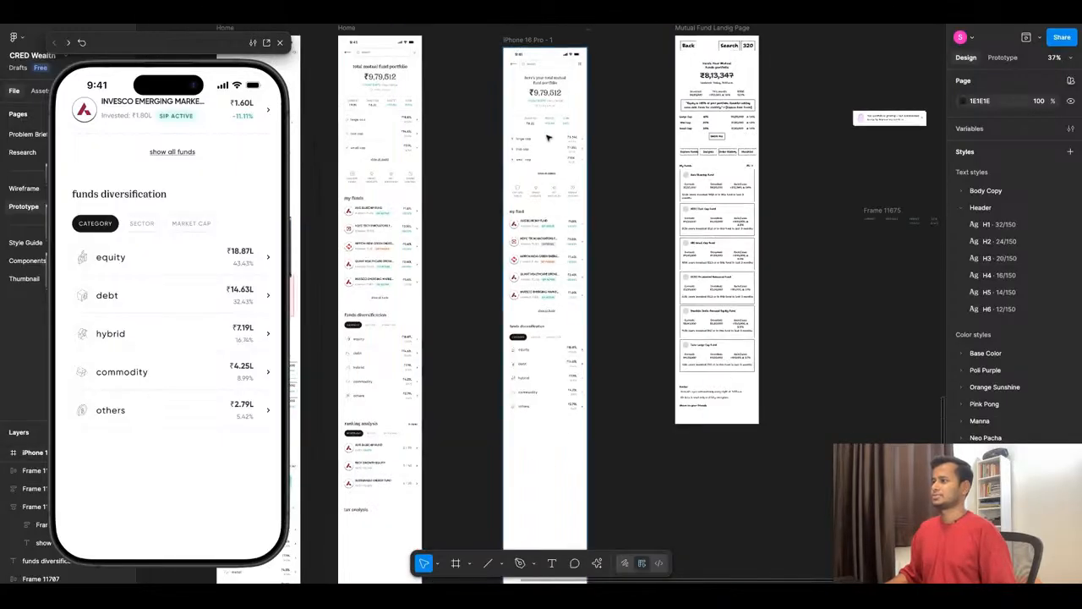
{"action": "scroll", "coordinate": [642, 312], "scroll_direction": "up", "scroll_amount": 8}
{"action": "double_click", "coordinate": [641, 313]}
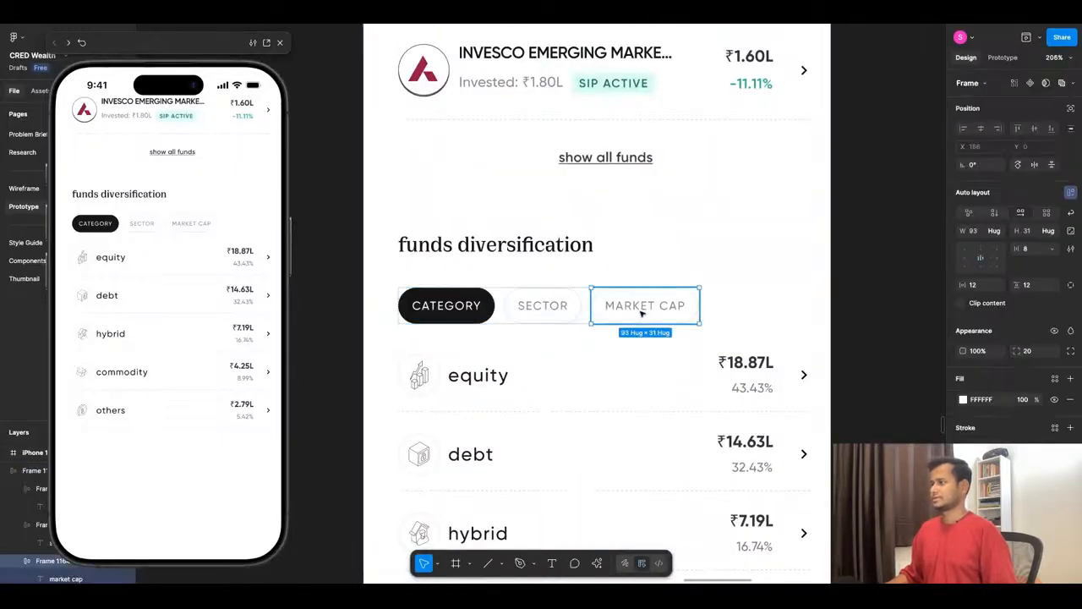
{"action": "key", "text": "Delete"}
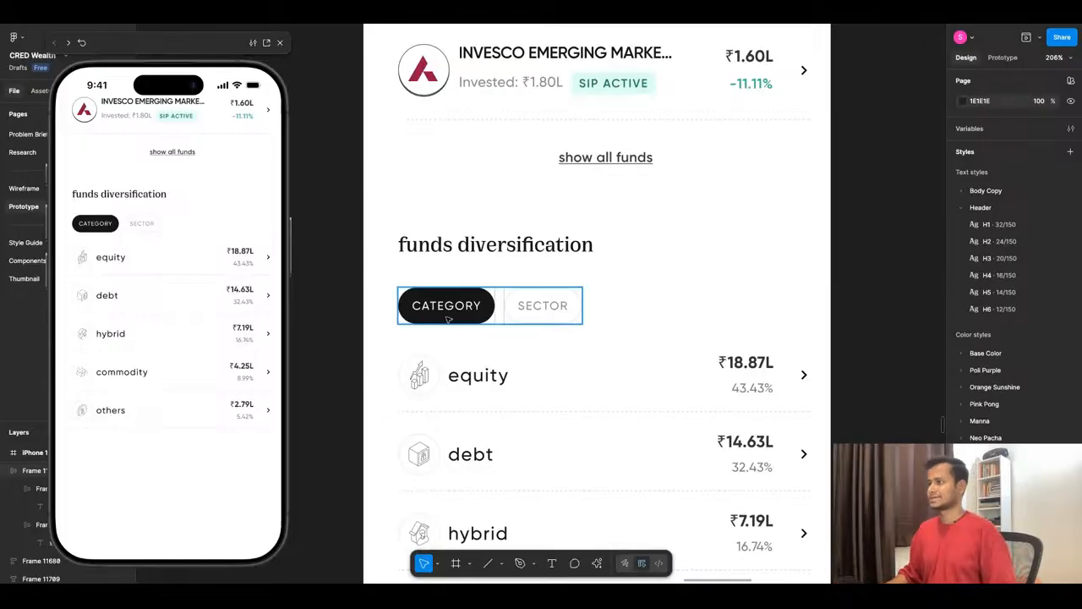
- In the original screen's ranking analysis, set the ranks to "5 / 30" for Tech Growth Equity and "4 / 30" for Sustainable Energy Fund
{"action": "scroll", "coordinate": [534, 380], "scroll_direction": "down", "scroll_amount": 5}
{"action": "scroll", "coordinate": [532, 387], "scroll_direction": "up", "scroll_amount": 4}
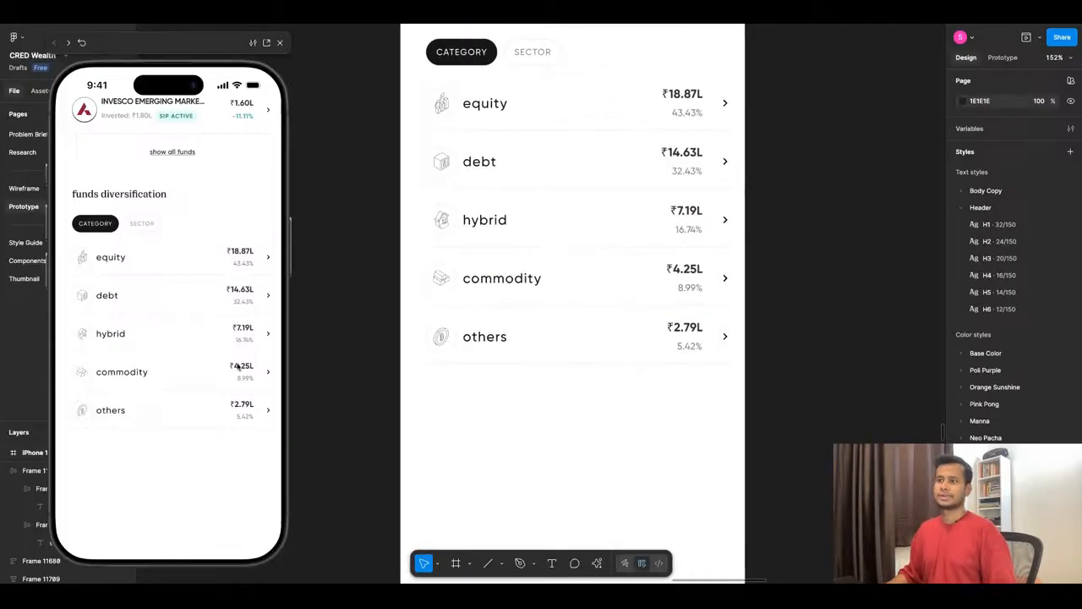
{"action": "scroll", "coordinate": [507, 338], "scroll_direction": "down", "scroll_amount": 5}
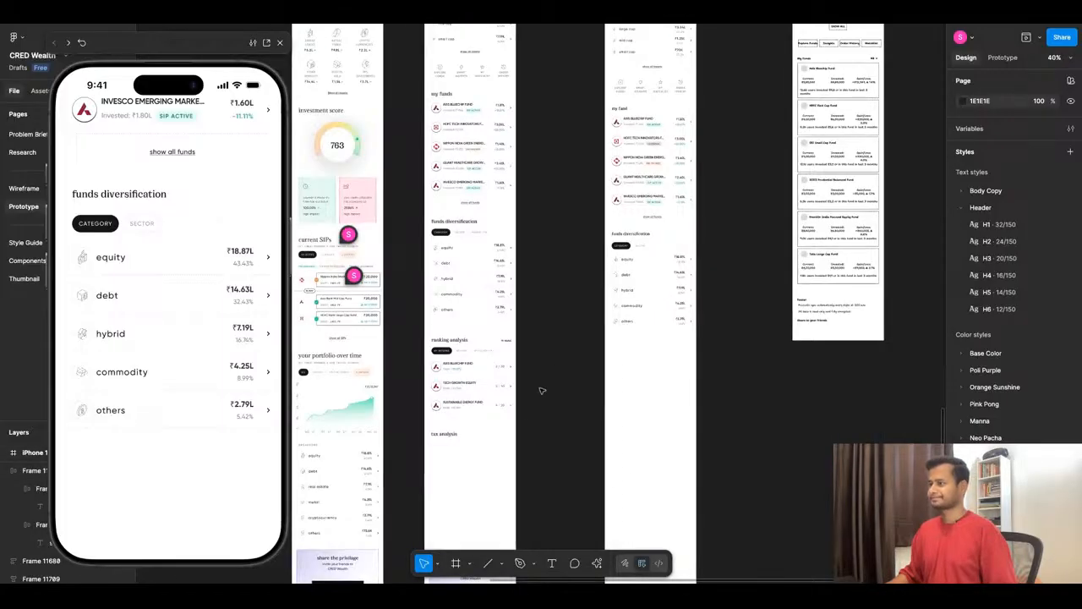
{"action": "scroll", "coordinate": [504, 421], "scroll_direction": "up", "scroll_amount": 4}
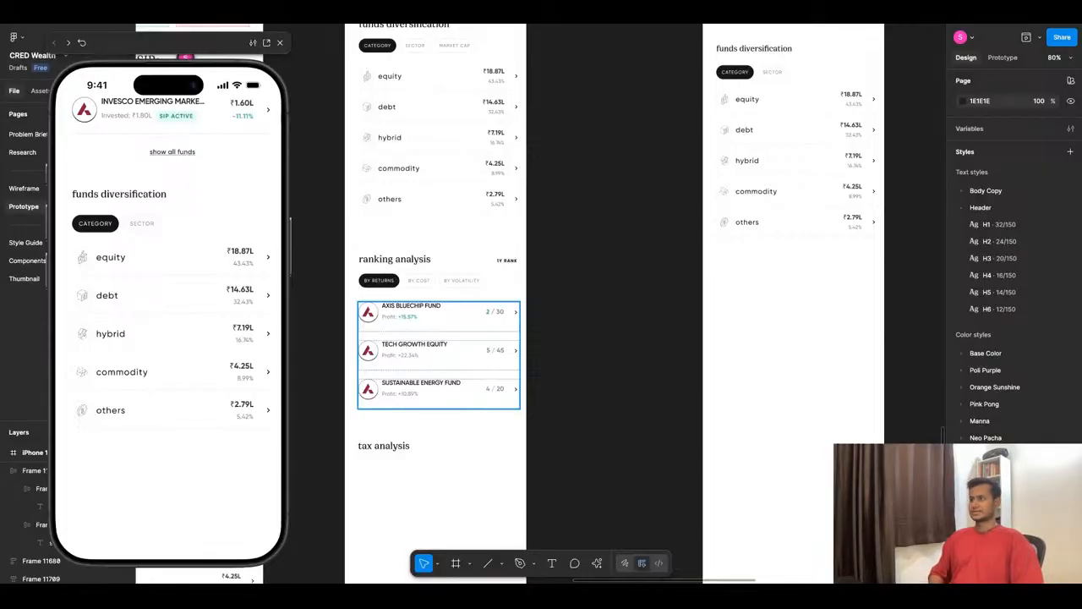
{"action": "scroll", "coordinate": [359, 359], "scroll_direction": "up", "scroll_amount": 1}
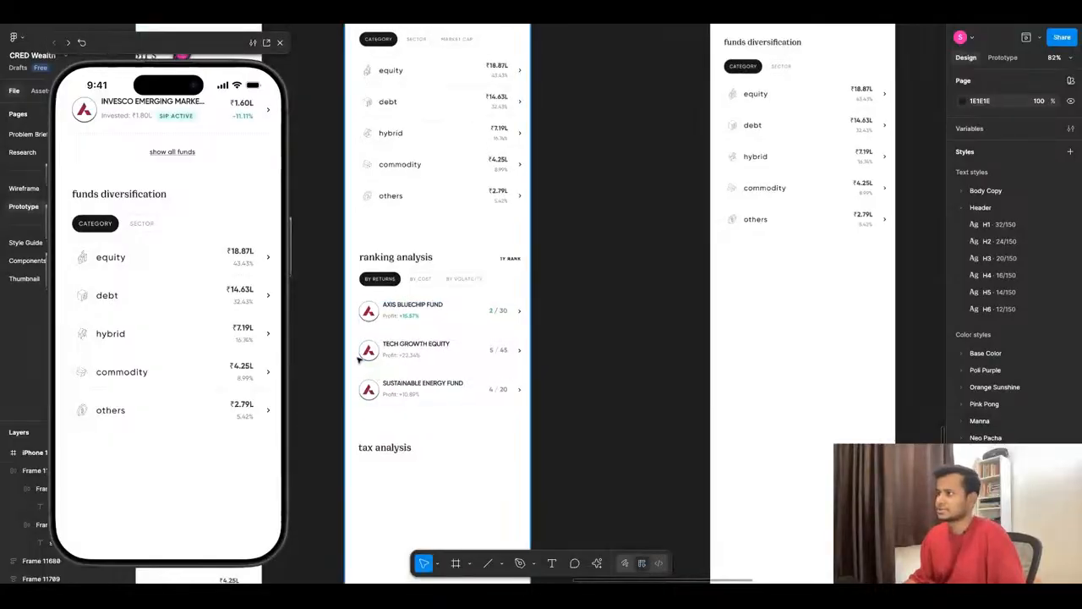
{"action": "scroll", "coordinate": [358, 358], "scroll_direction": "up", "scroll_amount": 5}
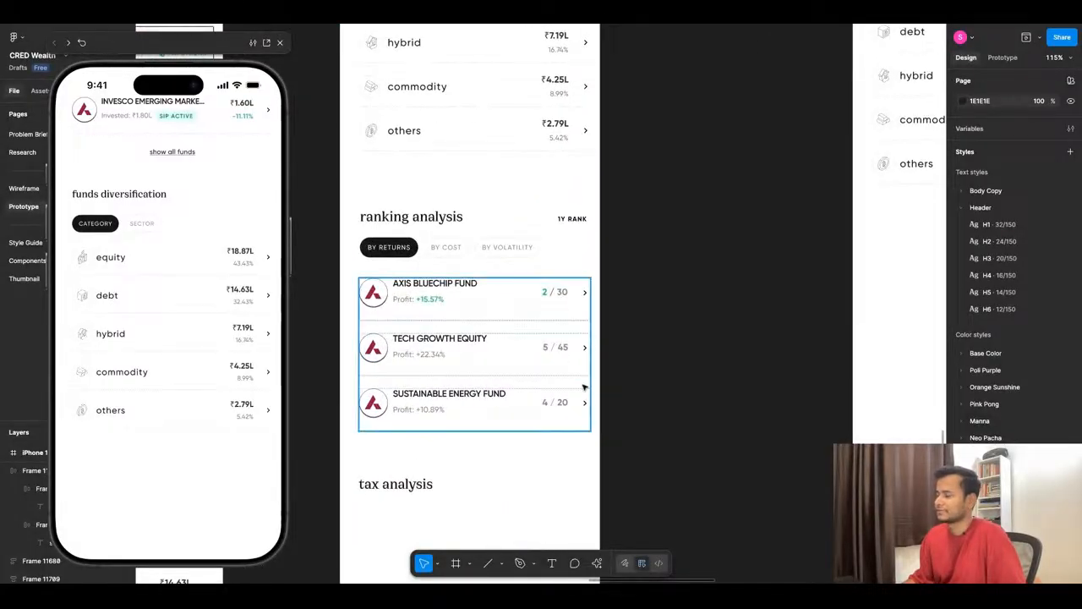
{"action": "double_click", "coordinate": [559, 347]}
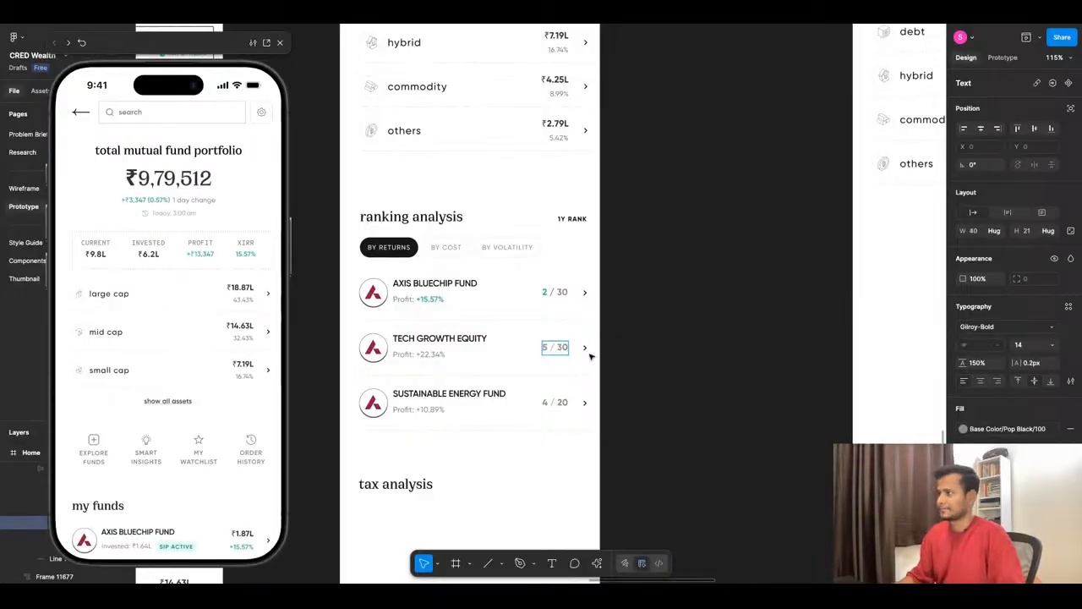
{"action": "double_click", "coordinate": [562, 402]}
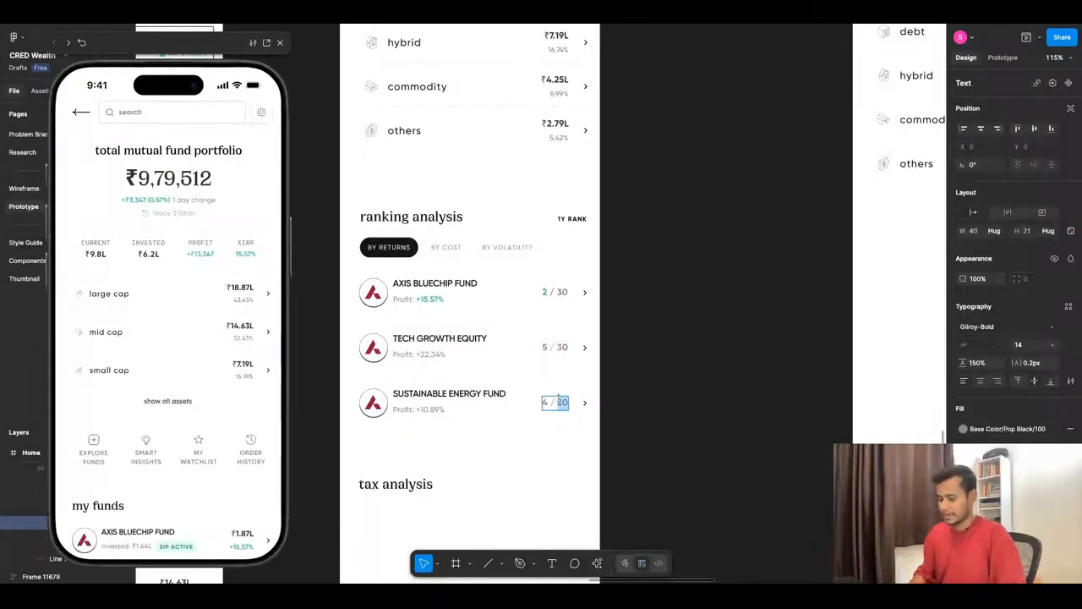
{"action": "type", "text": "30"}
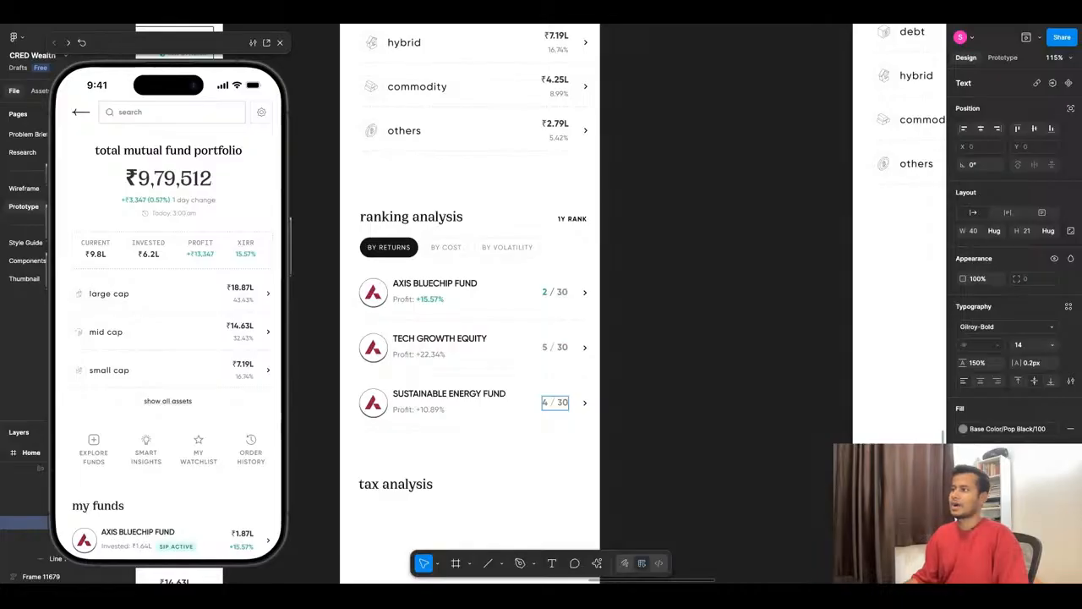
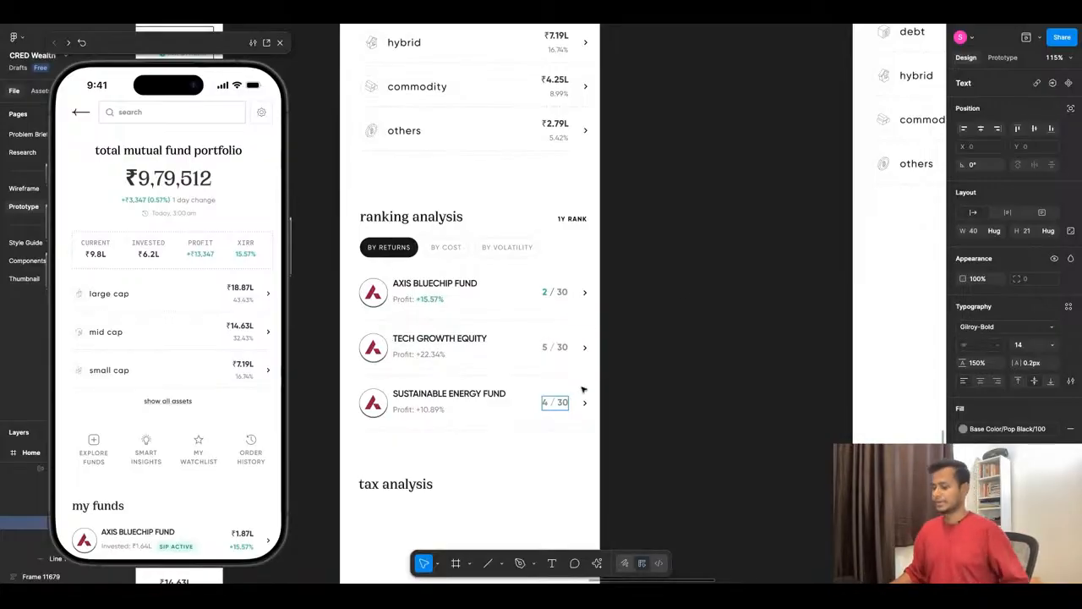
- Paste the copied tickertape tax analysis screenshot onto the canvas and place it in the empty area beyond the Mutual Fund wireframe
{"action": "scroll", "coordinate": [475, 252], "scroll_direction": "down", "scroll_amount": 3}
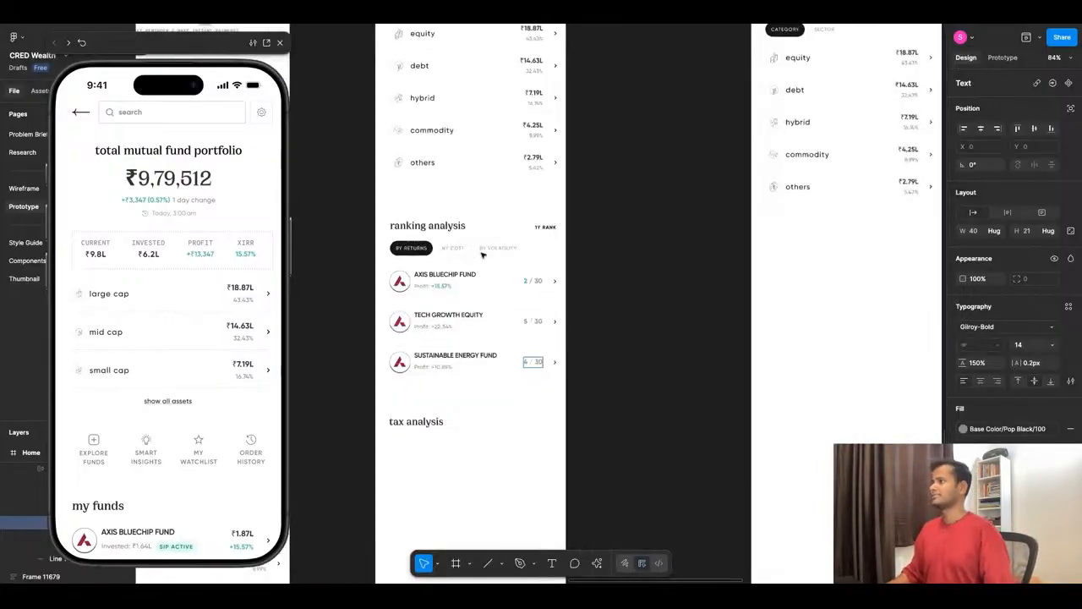
{"action": "scroll", "coordinate": [476, 263], "scroll_direction": "up", "scroll_amount": 3}
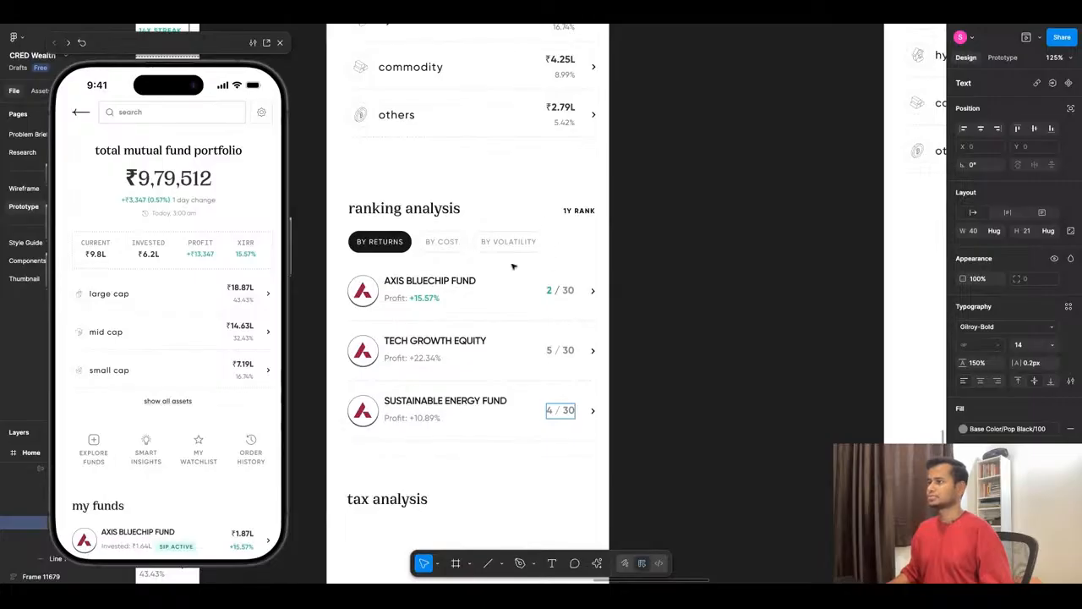
{"action": "scroll", "coordinate": [512, 267], "scroll_direction": "down", "scroll_amount": 5}
{"action": "scroll", "coordinate": [668, 290], "scroll_direction": "up", "scroll_amount": 2}
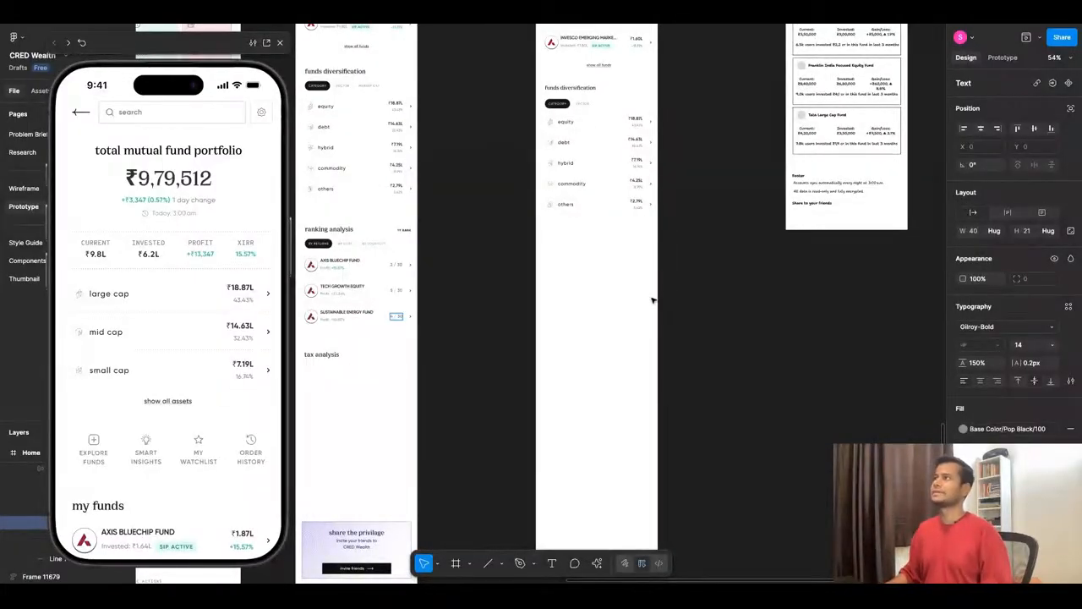
{"action": "scroll", "coordinate": [652, 300], "scroll_direction": "down", "scroll_amount": 3}
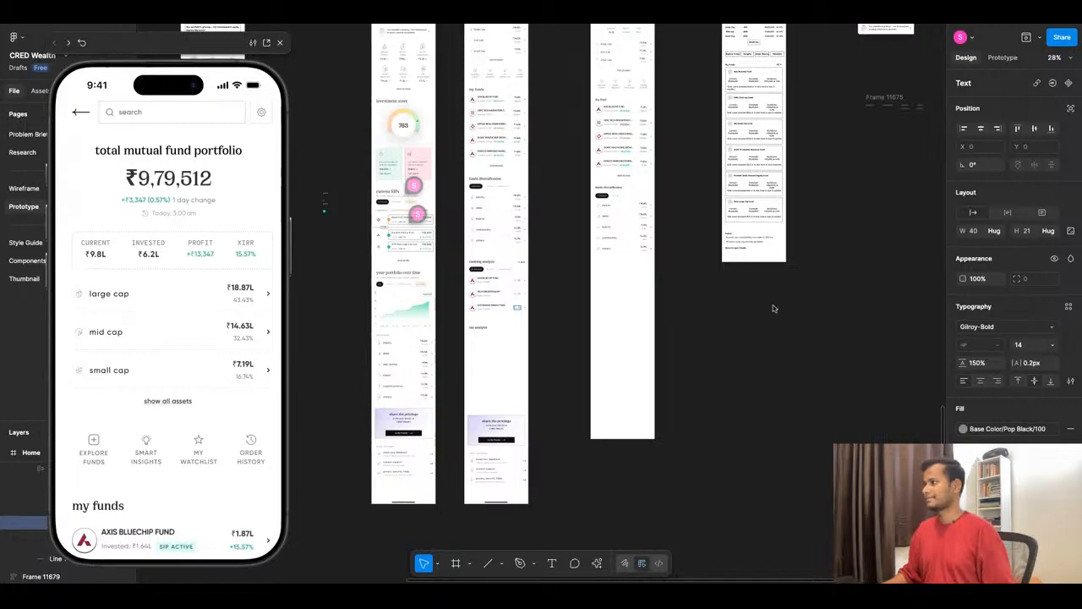
{"action": "key", "text": "ctrl+v"}
{"action": "left_click_drag", "start_coordinate": [538, 233], "coordinate": [745, 300]}
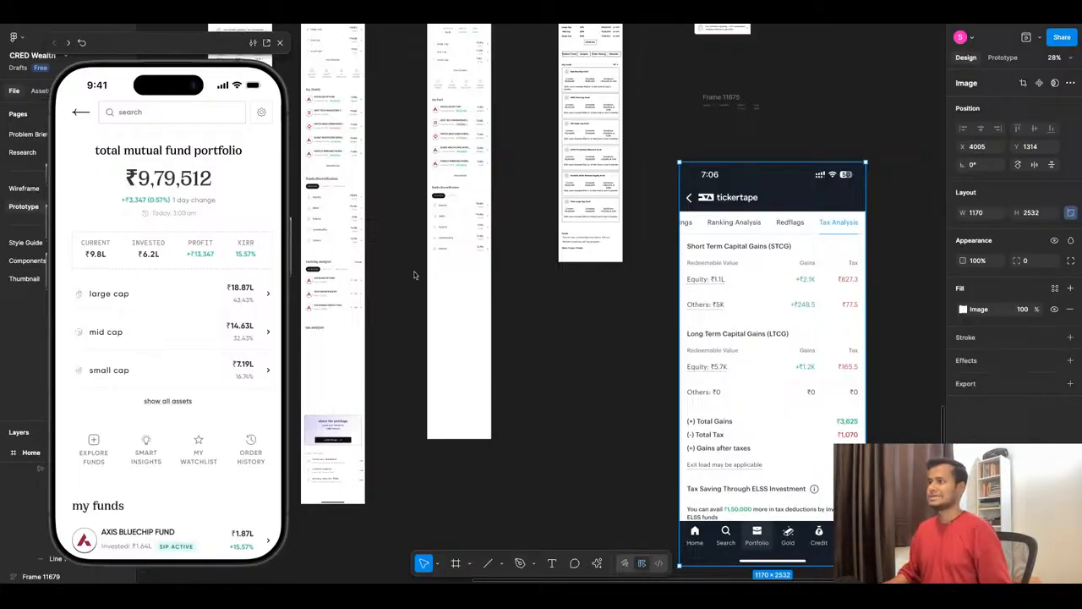
- Duplicate the "funds diversification" heading below the others row in the iPhone 16 Pro frame and change its text to "tax analysis"
{"action": "scroll", "coordinate": [405, 230], "scroll_direction": "down", "scroll_amount": 5}
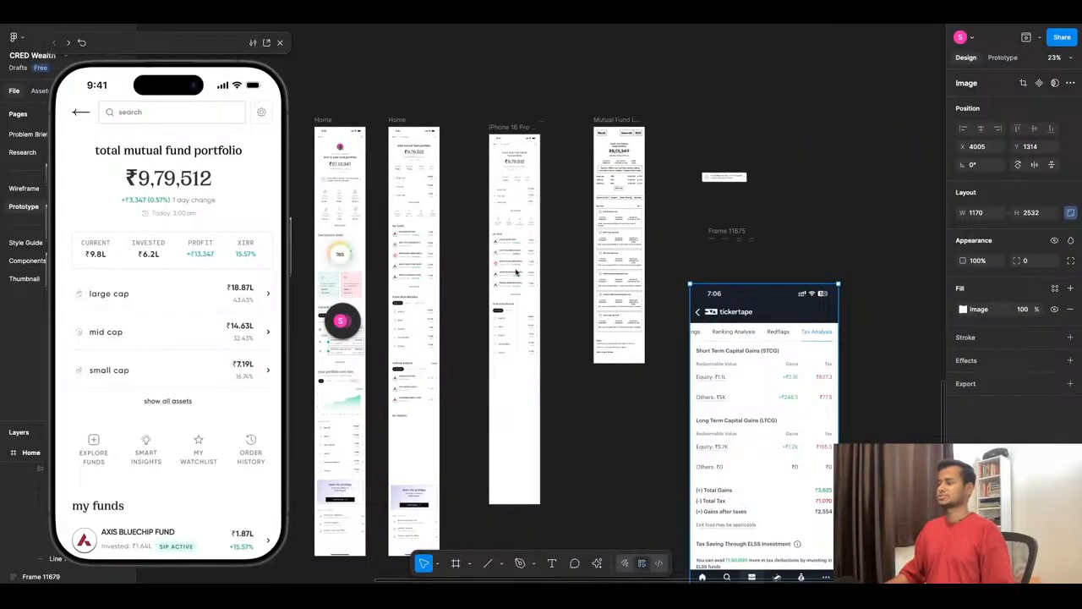
{"action": "scroll", "coordinate": [511, 374], "scroll_direction": "up", "scroll_amount": 5}
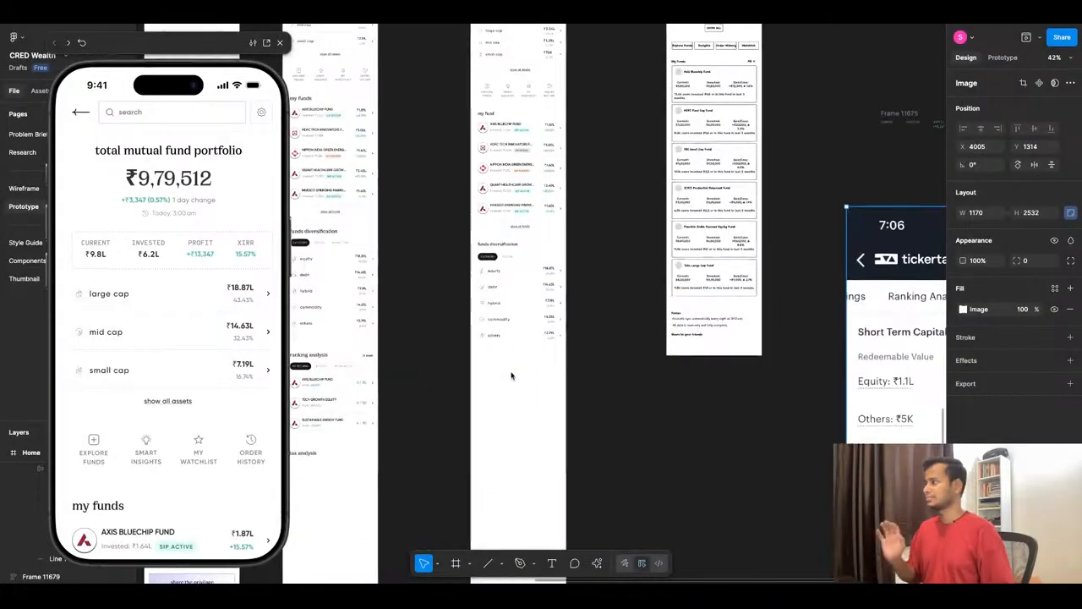
{"action": "left_click", "coordinate": [510, 244]}
{"action": "left_click_drag", "start_coordinate": [510, 247], "coordinate": [509, 361]}
{"action": "key", "text": "Return"}
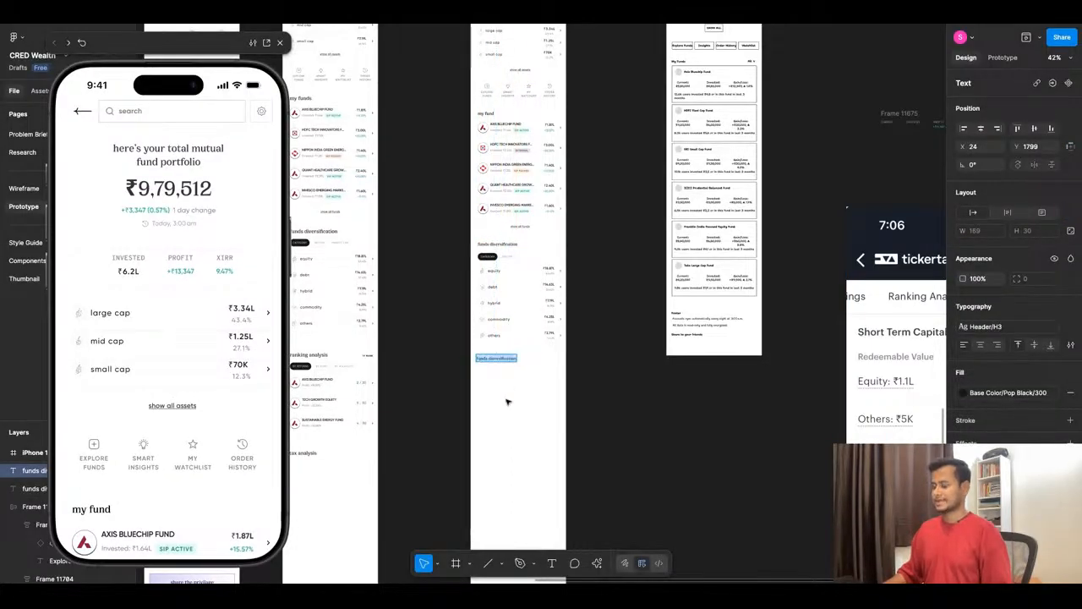
{"action": "type", "text": "tax analysis"}
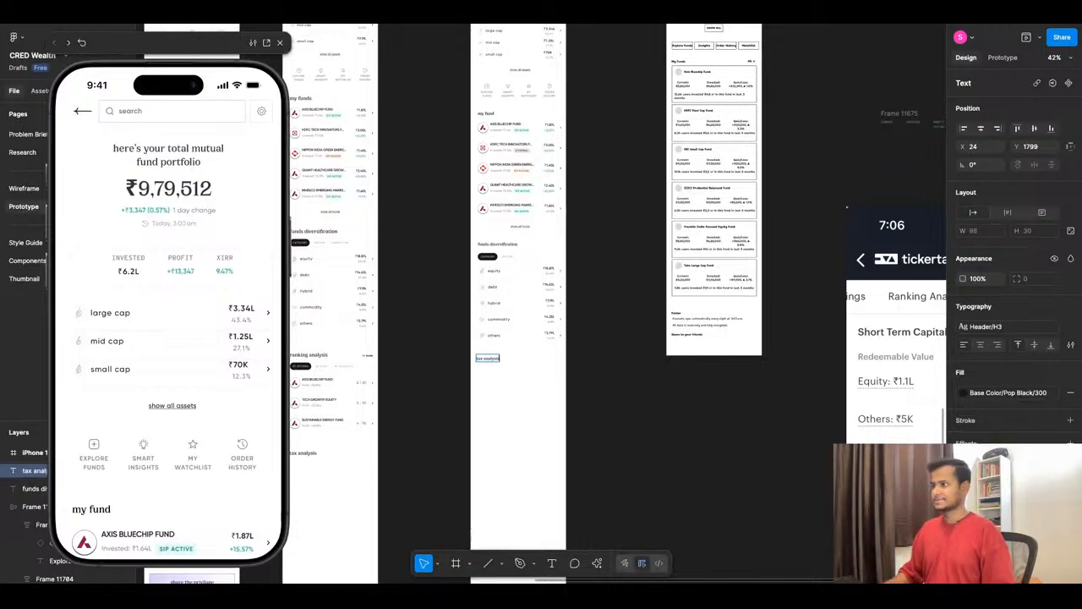
{"action": "left_click", "coordinate": [505, 414]}
- Align the tax analysis heading with the left edge of the category list, at X 30 and Y 1799
{"action": "scroll", "coordinate": [502, 363], "scroll_direction": "up", "scroll_amount": 5}
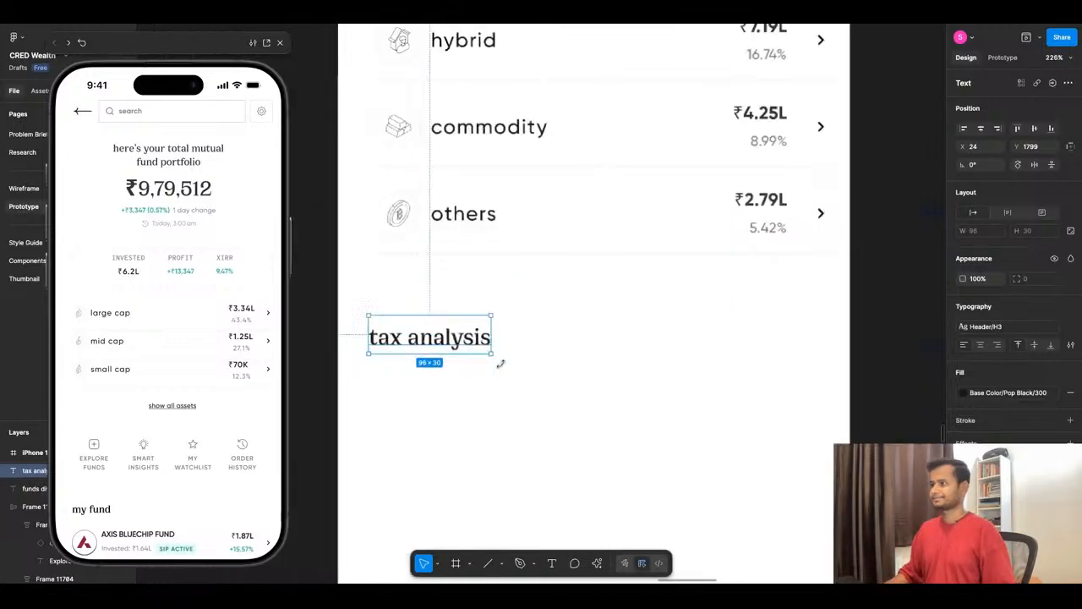
{"action": "left_click_drag", "start_coordinate": [473, 343], "coordinate": [475, 348]}
{"action": "key", "text": "alt"}
{"action": "key", "text": "Right"}
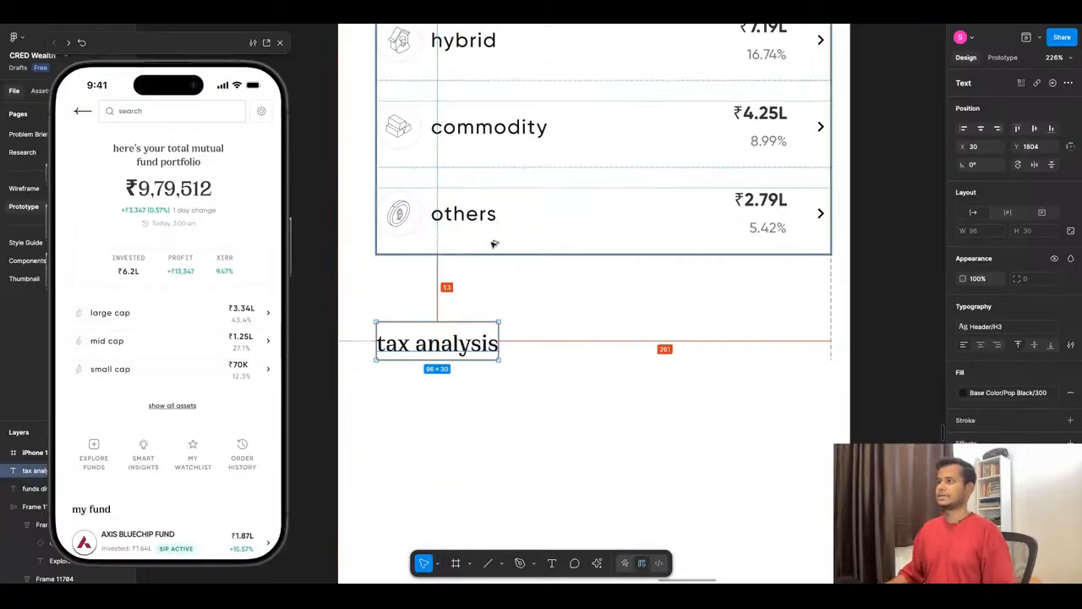
{"action": "key", "text": "Up"}
{"action": "key", "text": "Up"}
{"action": "key", "text": "Up"}
{"action": "key", "text": "Up"}
{"action": "key", "text": "Up"}
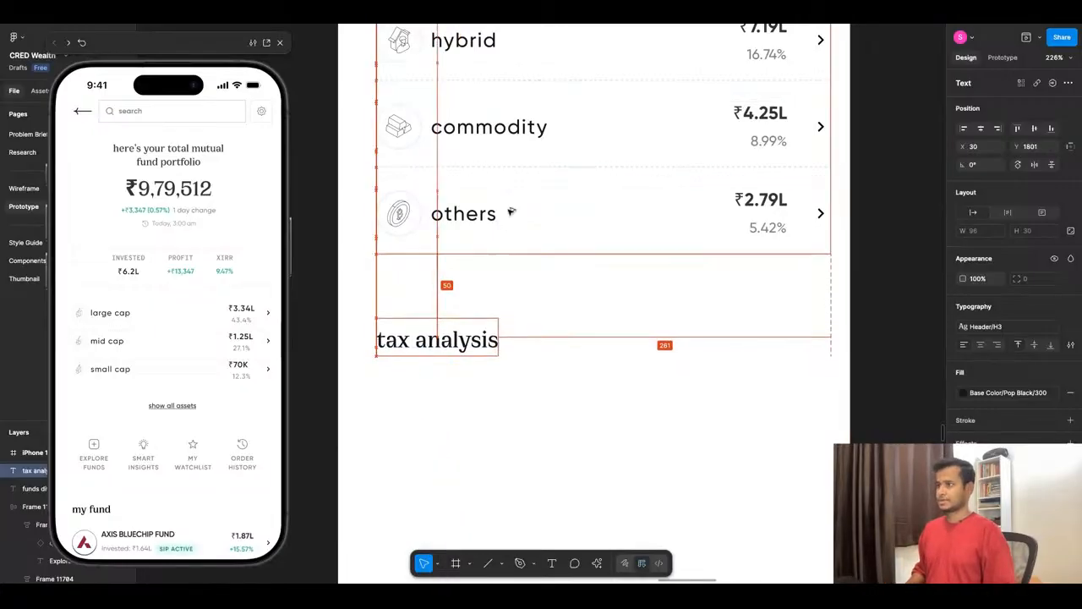
- Scale the tickertape screenshot down to about 328 × 709 and place it beside the tax analysis heading, just outside the iPhone 16 Pro frame
{"action": "scroll", "coordinate": [539, 238], "scroll_direction": "down", "scroll_amount": 5}
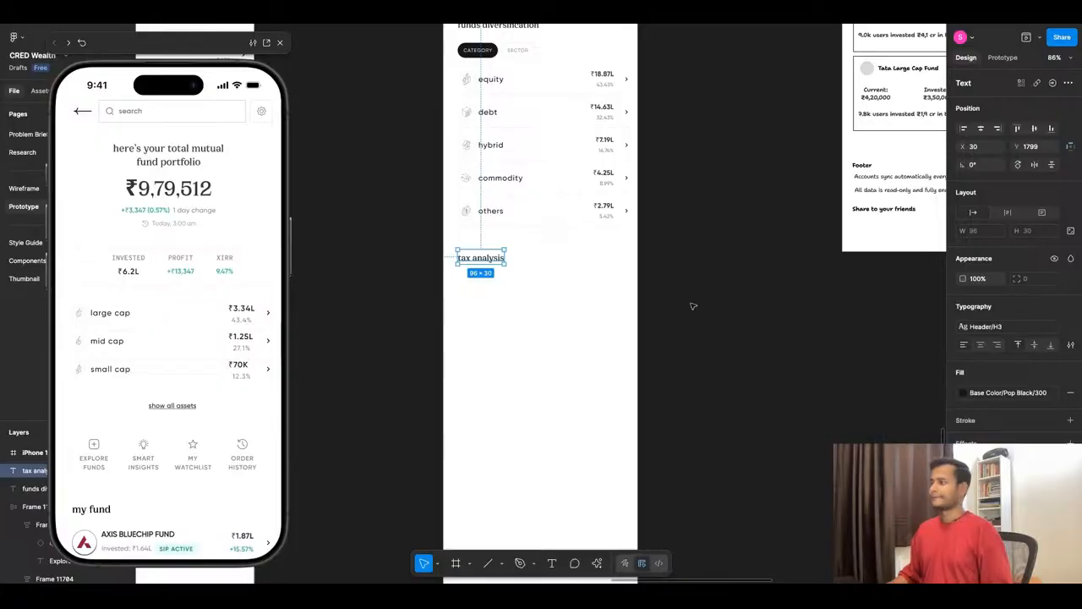
{"action": "scroll", "coordinate": [546, 271], "scroll_direction": "down", "scroll_amount": 3}
{"action": "scroll", "coordinate": [630, 315], "scroll_direction": "down", "scroll_amount": 5}
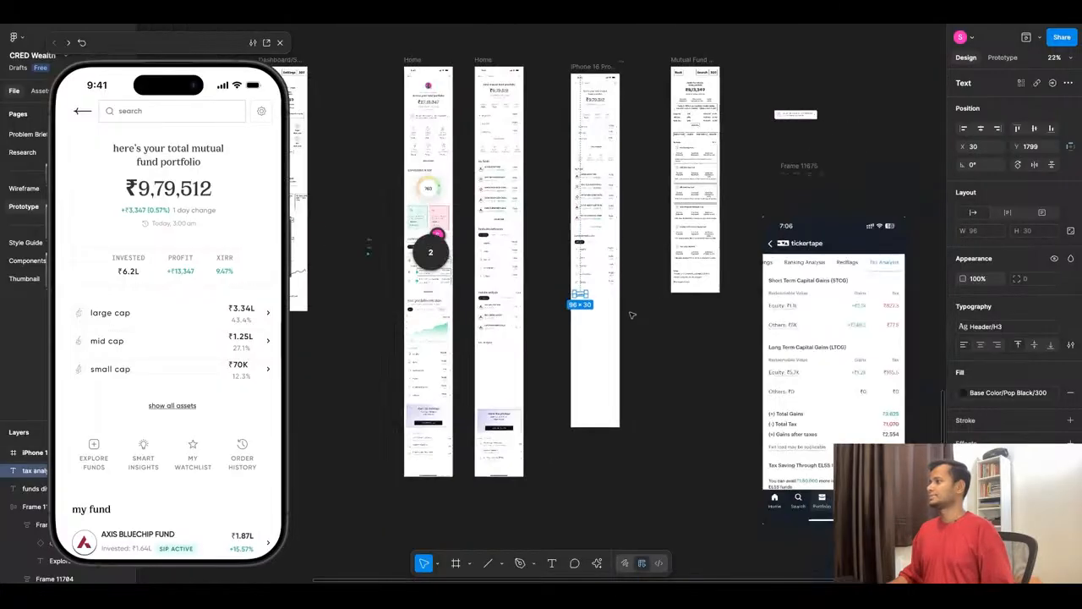
{"action": "scroll", "coordinate": [852, 321], "scroll_direction": "up", "scroll_amount": 5}
{"action": "scroll", "coordinate": [720, 199], "scroll_direction": "down", "scroll_amount": 4}
{"action": "left_click", "coordinate": [769, 132]}
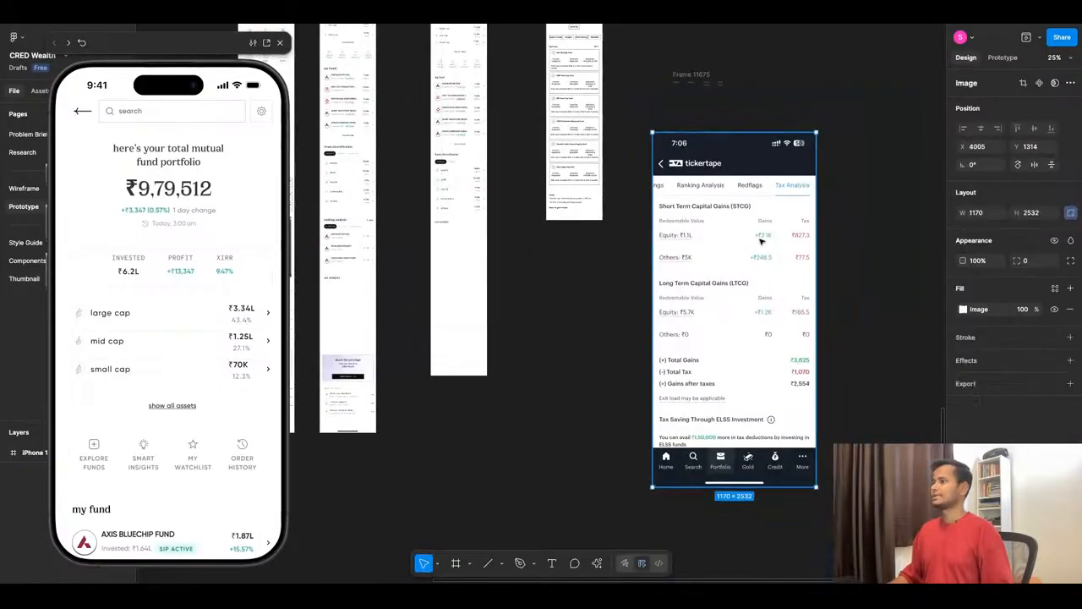
{"action": "left_click_drag", "start_coordinate": [770, 132], "coordinate": [650, 233]}
{"action": "scroll", "coordinate": [650, 233], "scroll_direction": "down", "scroll_amount": 3}
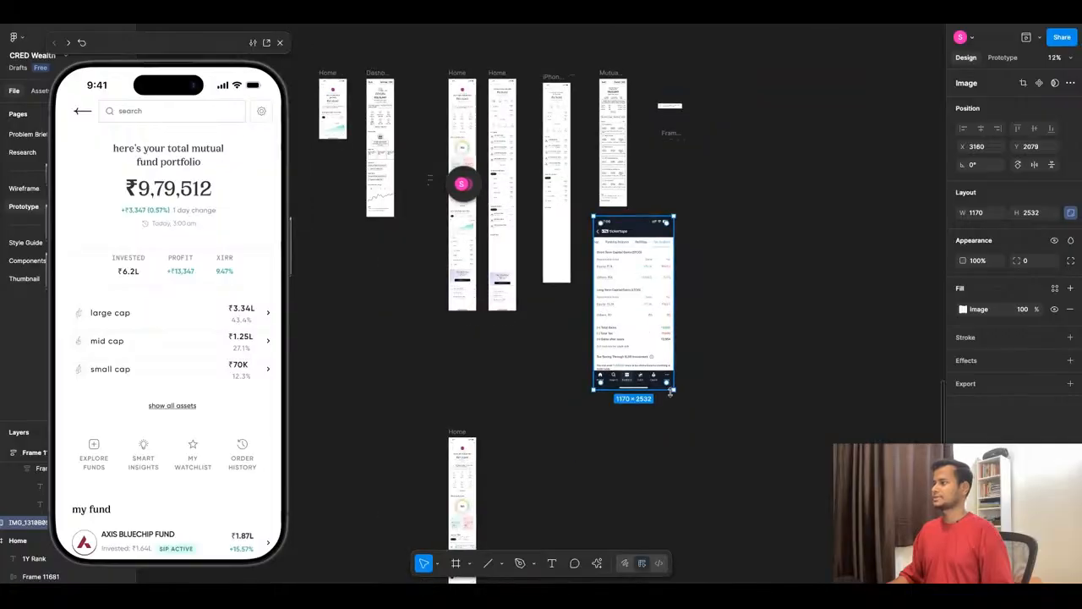
{"action": "left_click_drag", "start_coordinate": [670, 387], "coordinate": [617, 265]}
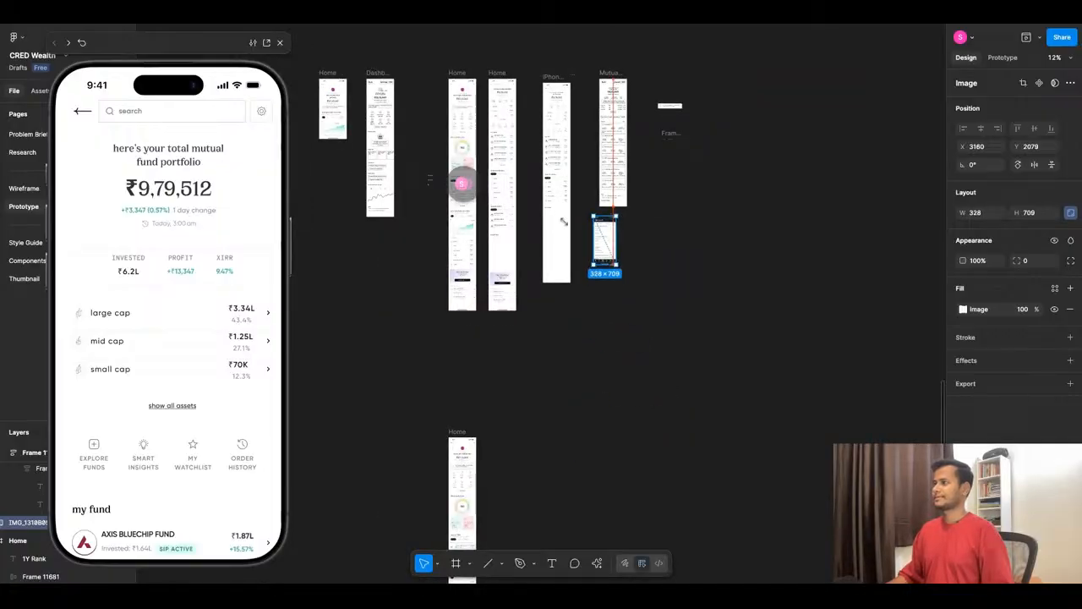
{"action": "scroll", "coordinate": [564, 221], "scroll_direction": "up", "scroll_amount": 8}
{"action": "left_click_drag", "start_coordinate": [805, 360], "coordinate": [667, 241]}
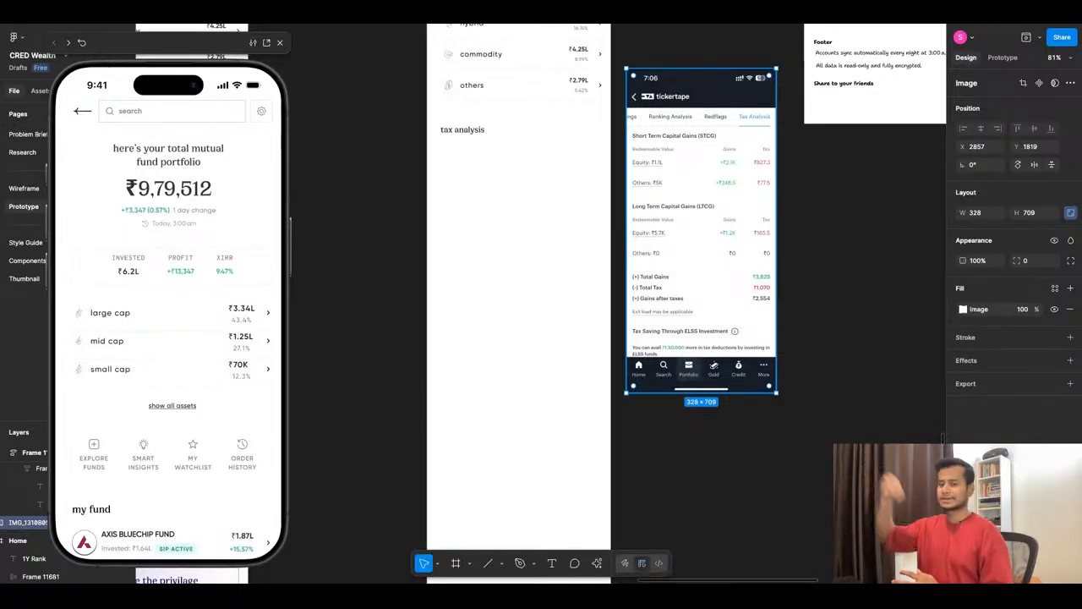
- Close the floating prototype preview covering the canvas
{"action": "scroll", "coordinate": [522, 282], "scroll_direction": "up", "scroll_amount": 2}
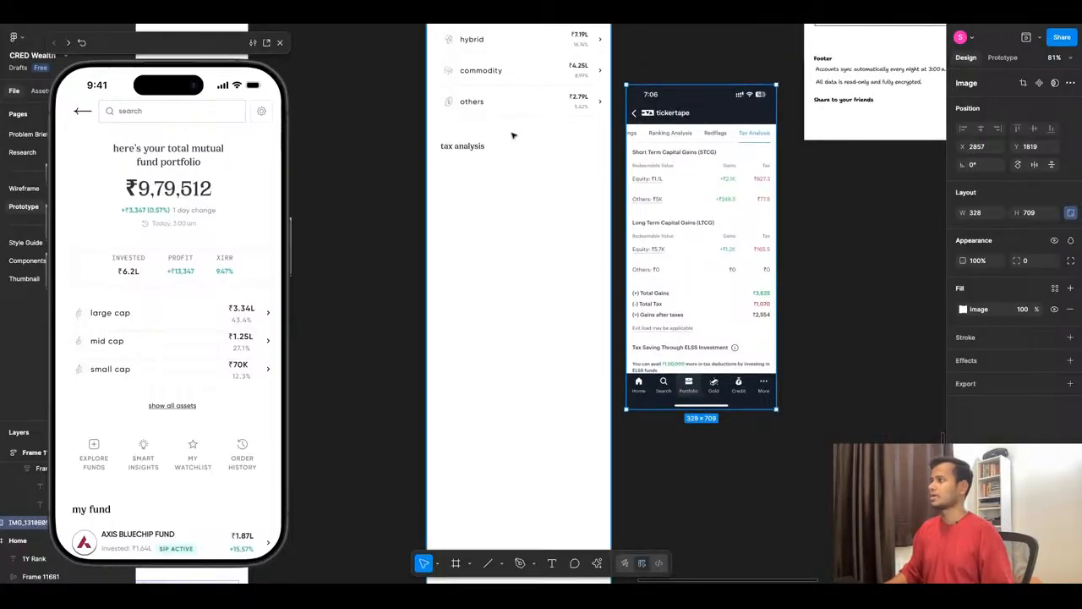
{"action": "scroll", "coordinate": [512, 136], "scroll_direction": "up", "scroll_amount": 2}
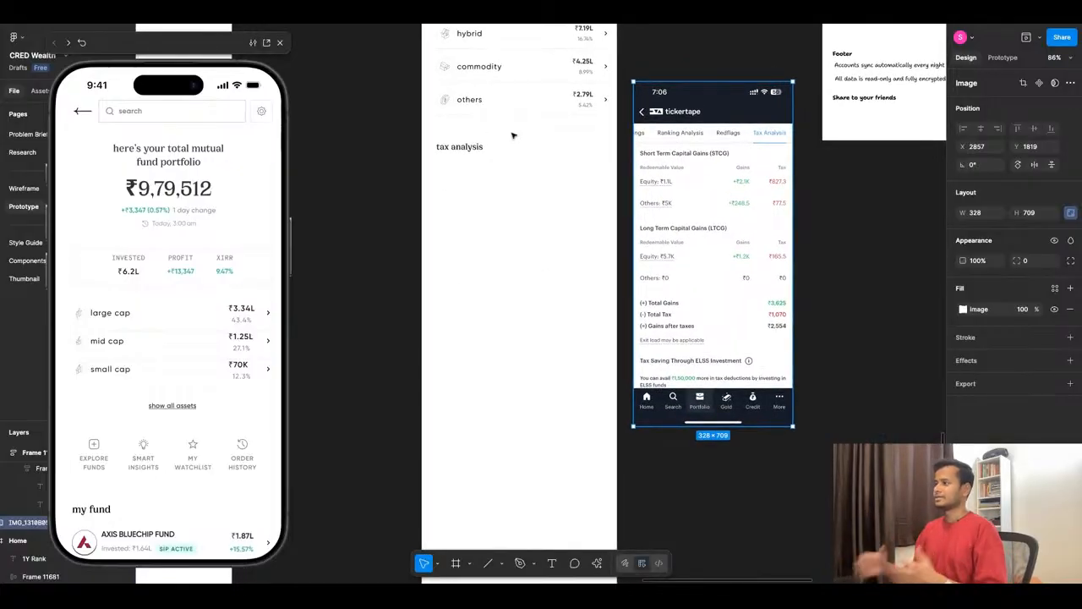
{"action": "scroll", "coordinate": [800, 159], "scroll_direction": "up", "scroll_amount": 5}
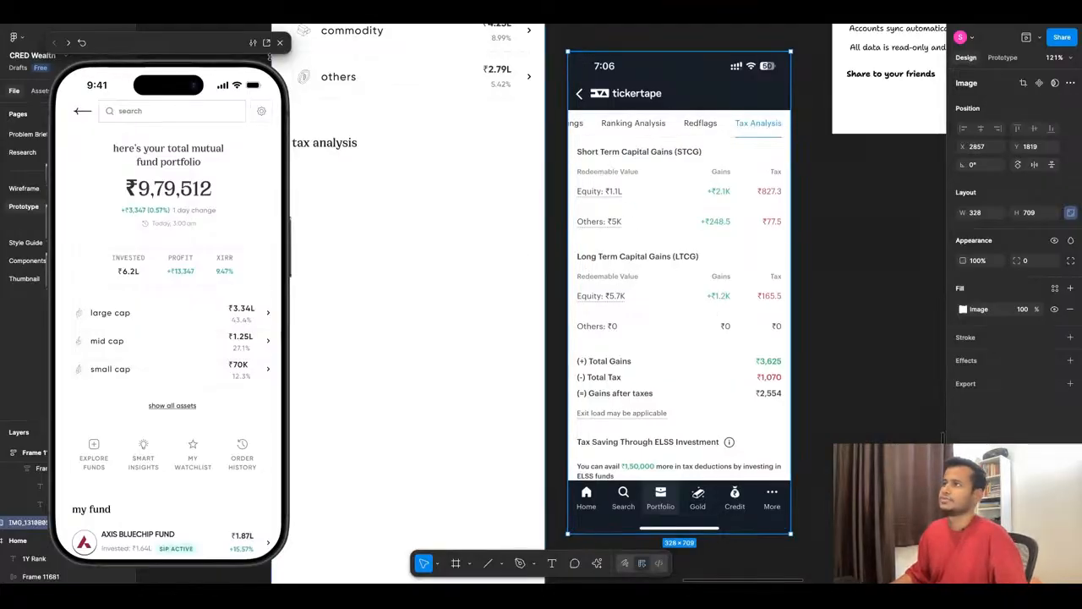
{"action": "left_click", "coordinate": [281, 43]}
- Add a new text layer reading "Short Term Capital Gain" below the tax analysis heading, at about X 38 and Y 1874
{"action": "scroll", "coordinate": [449, 141], "scroll_direction": "up", "scroll_amount": 2}
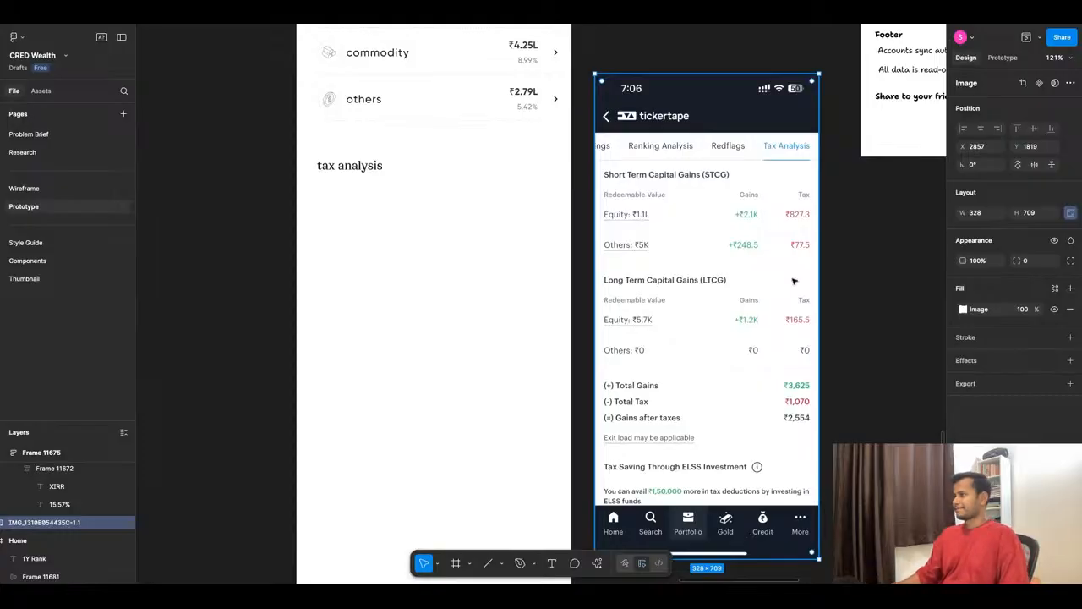
{"action": "left_click", "coordinate": [347, 166]}
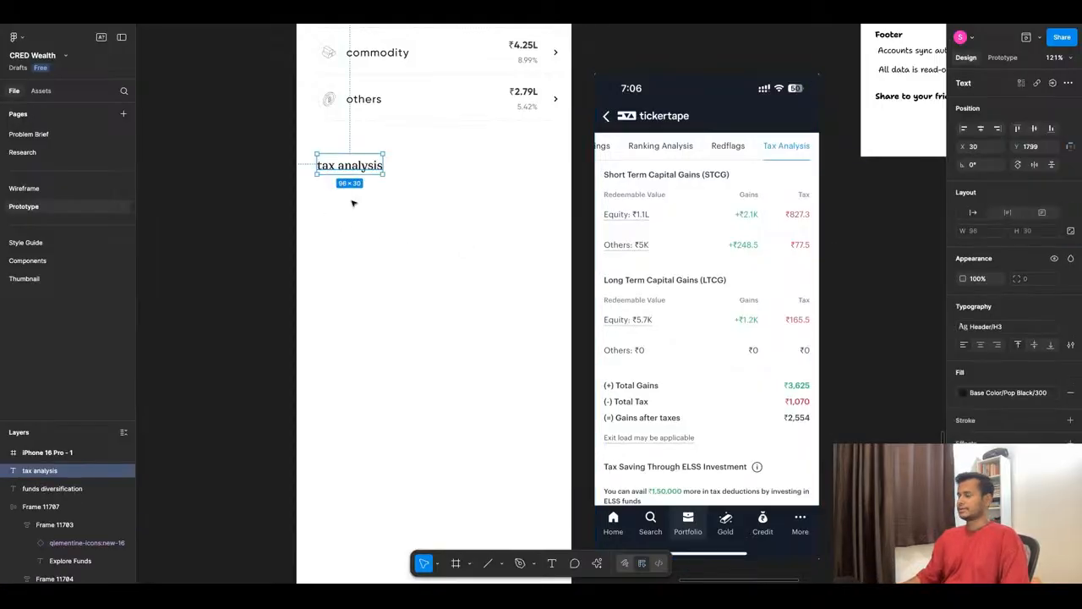
{"action": "key", "text": "Return"}
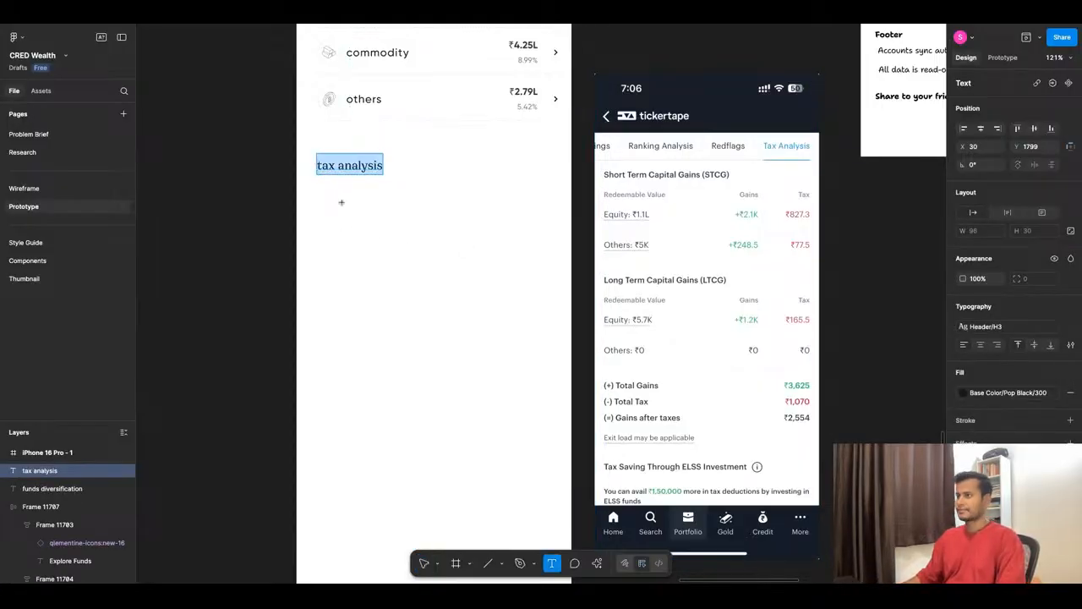
{"action": "left_click", "coordinate": [322, 207]}
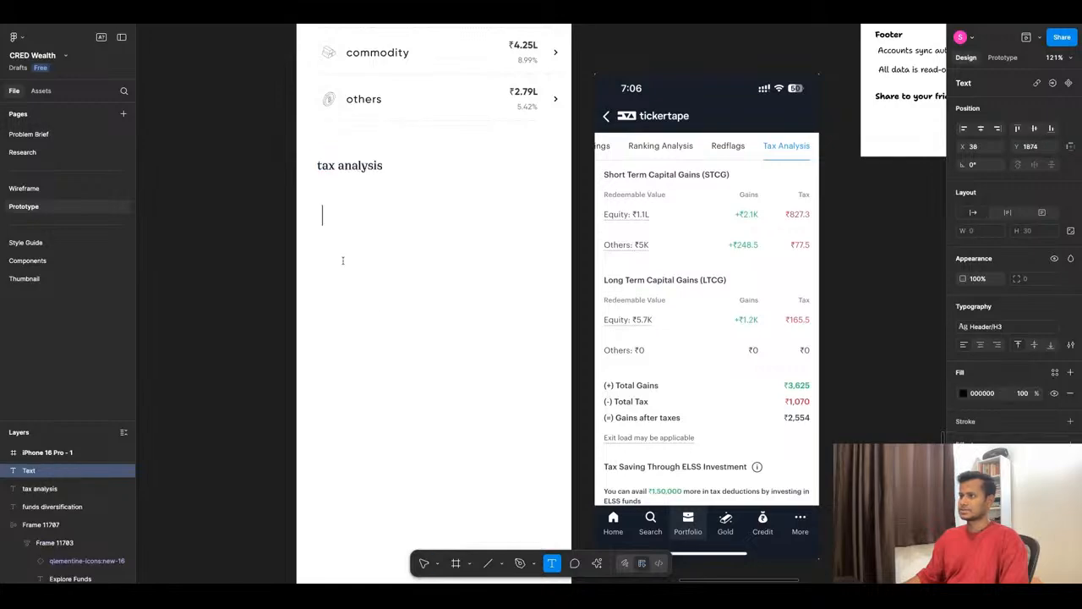
{"action": "type", "text": "Sh"}
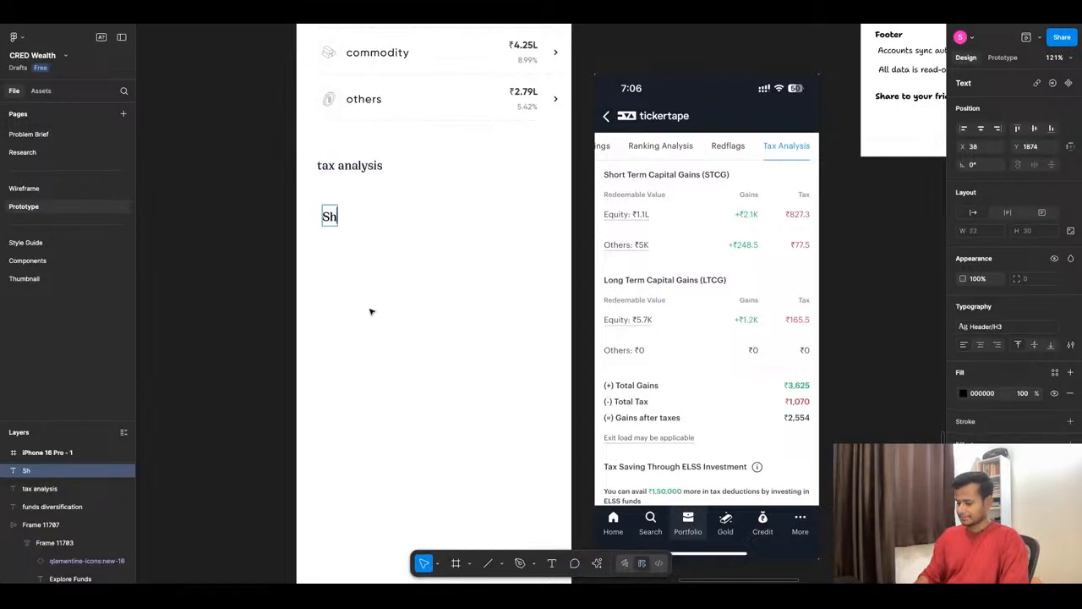
{"action": "type", "text": "ort Ter"}
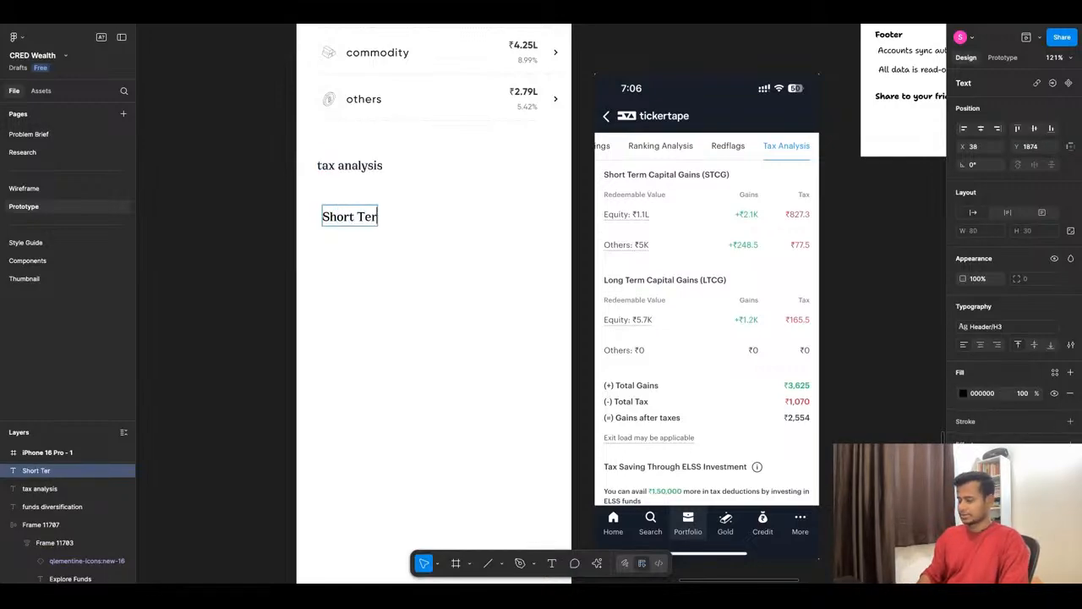
{"action": "type", "text": "m Cap"}
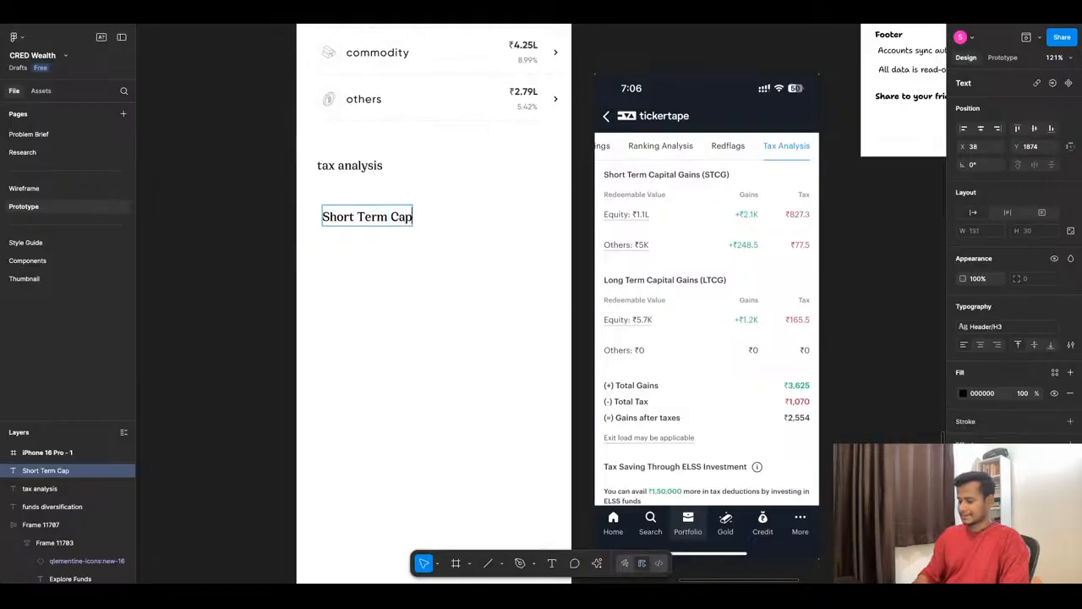
{"action": "type", "text": "ital Gain"}
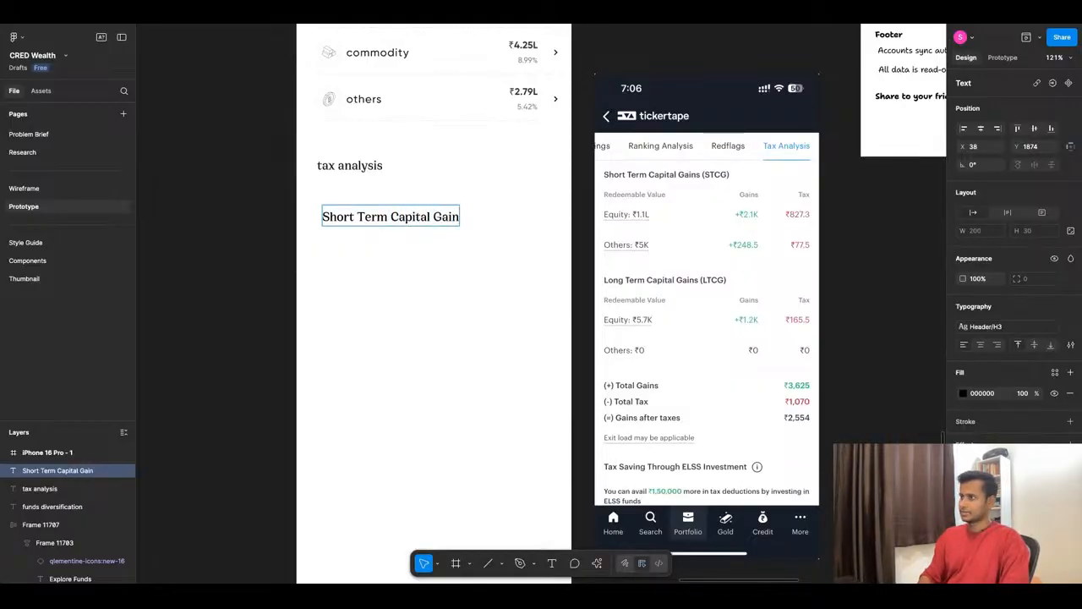
{"action": "key", "text": "Escape"}
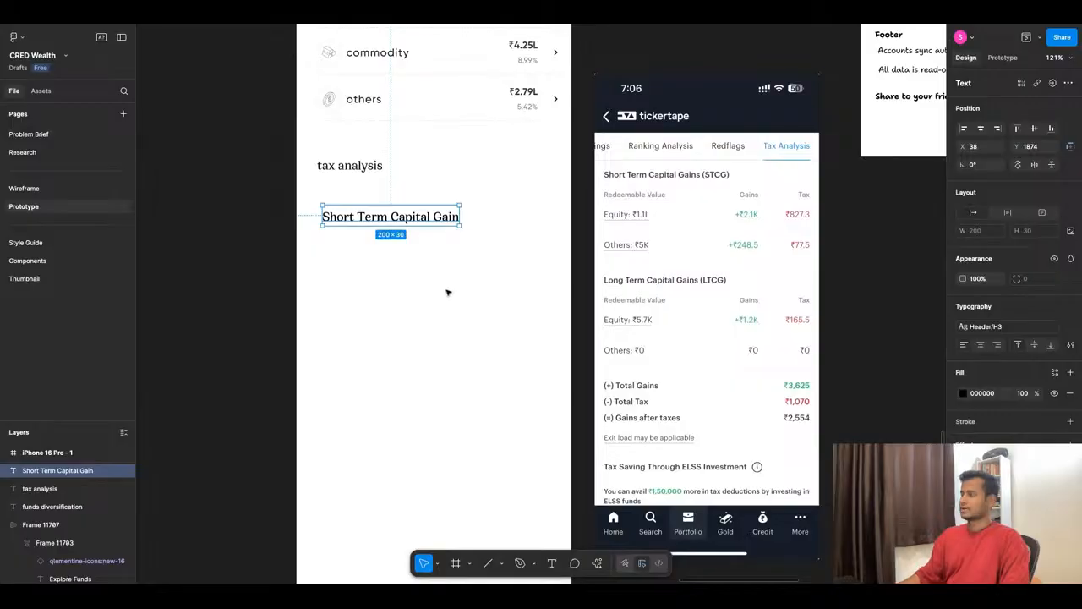
- Apply the Body Copy/Small text style to the "Short Term Capital Gain" text
{"action": "left_click", "coordinate": [1014, 332]}
{"action": "scroll", "coordinate": [888, 397], "scroll_direction": "up", "scroll_amount": 3}
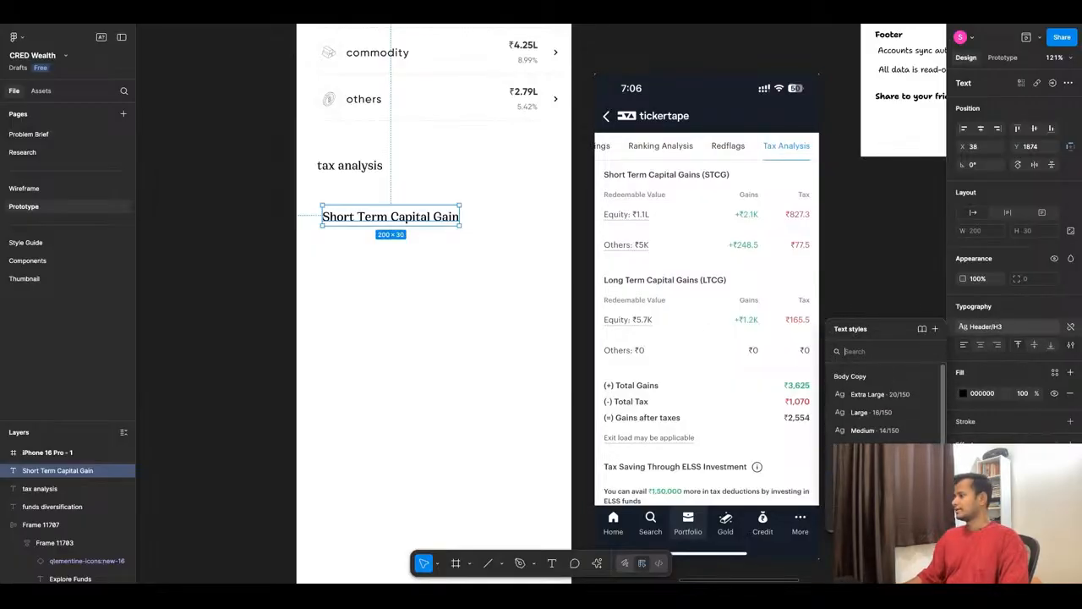
{"action": "left_click", "coordinate": [887, 448]}
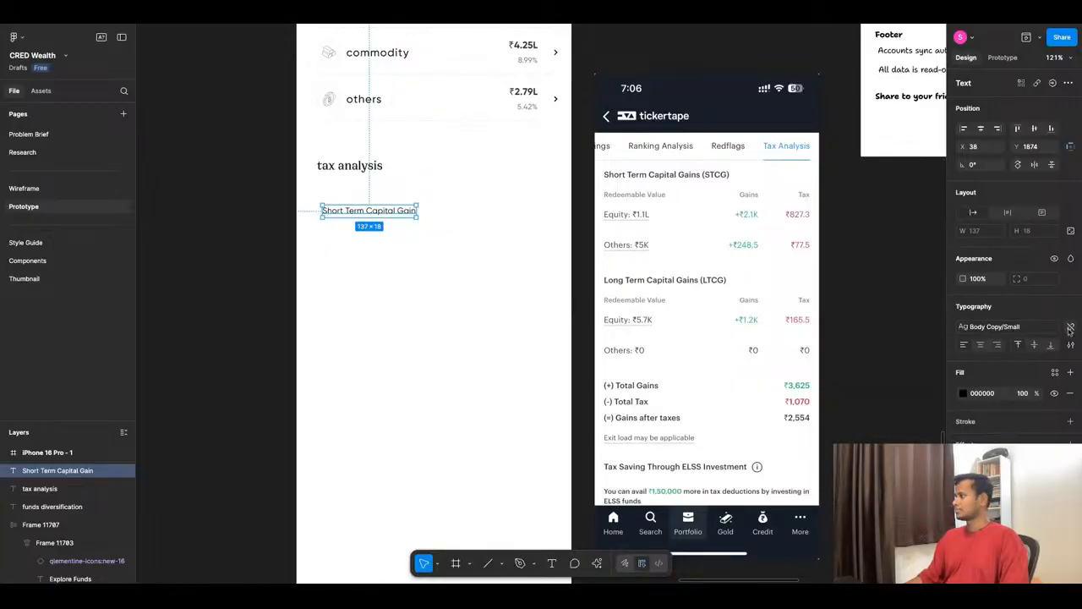
- Detach the text style from the "Short Term Capital Gain" text and set its font to Overpass Mono
{"action": "left_click", "coordinate": [1049, 327]}
{"action": "left_click", "coordinate": [1003, 330]}
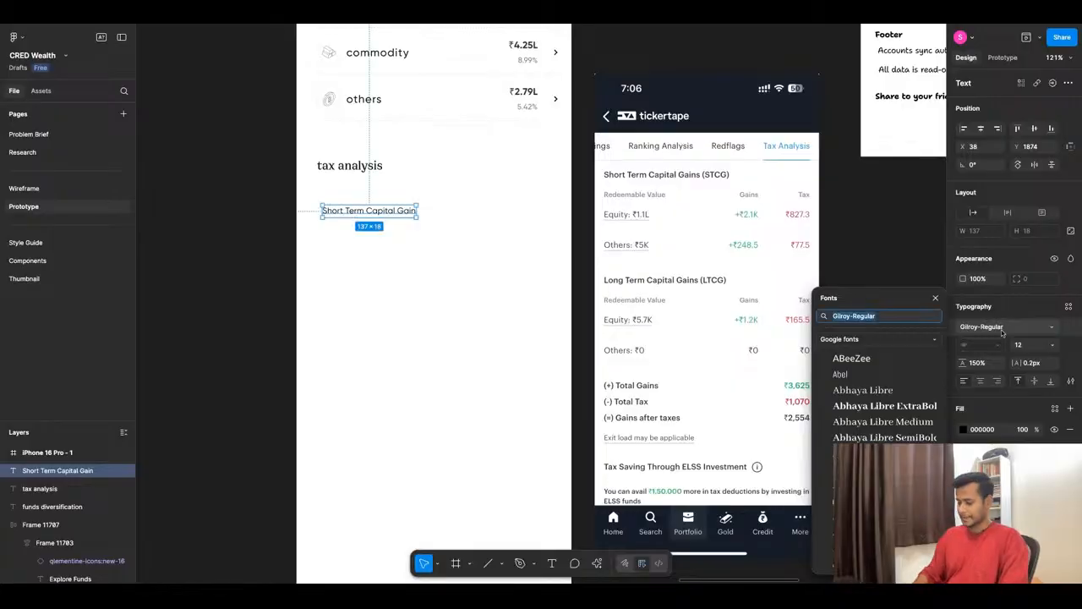
{"action": "type", "text": "over"}
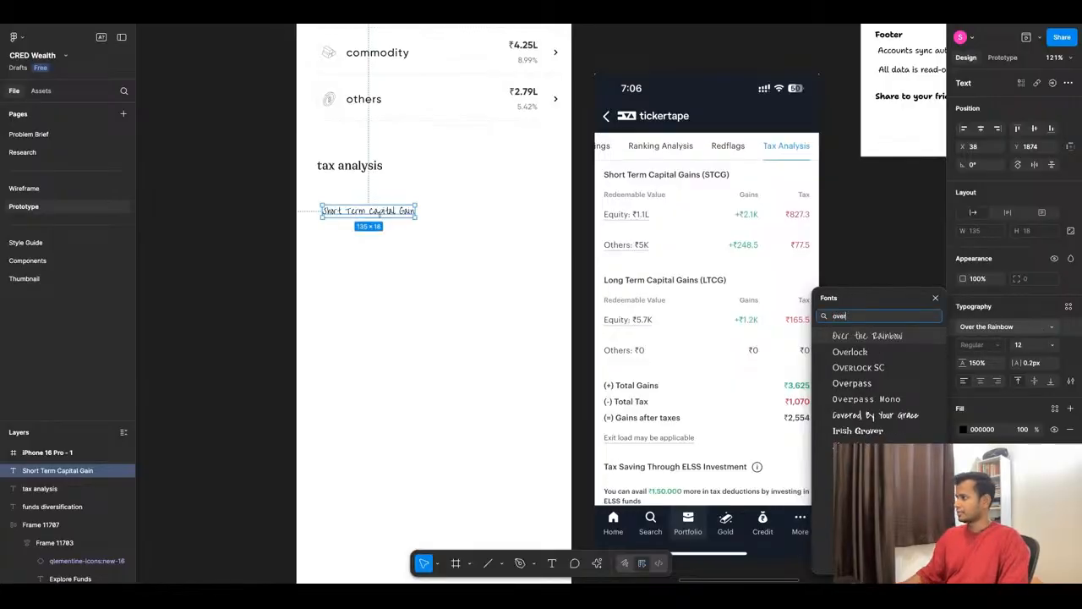
{"action": "type", "text": "pass mo"}
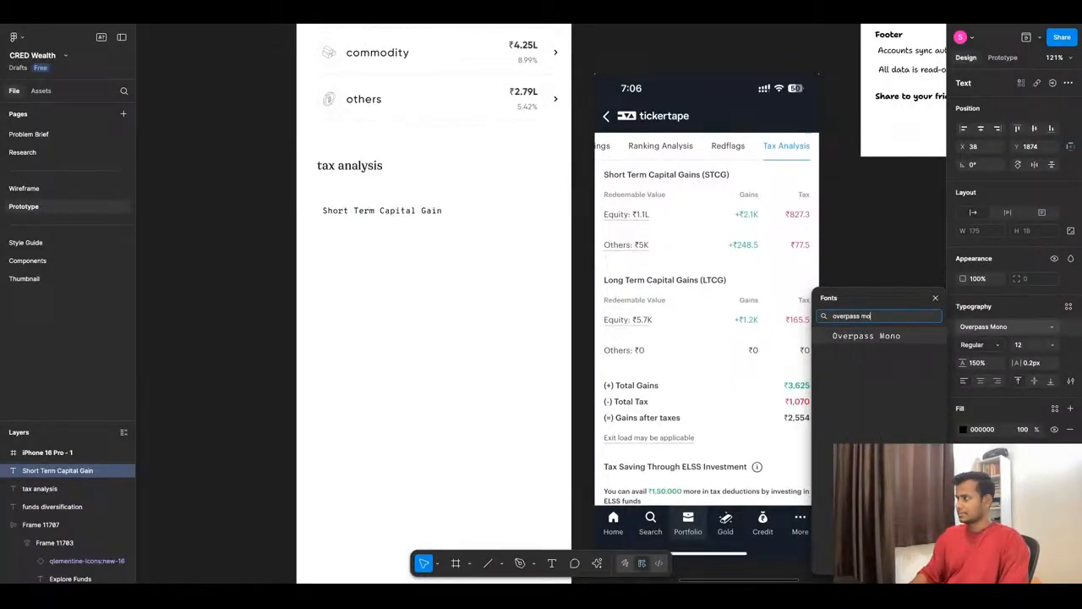
{"action": "type", "text": "n"}
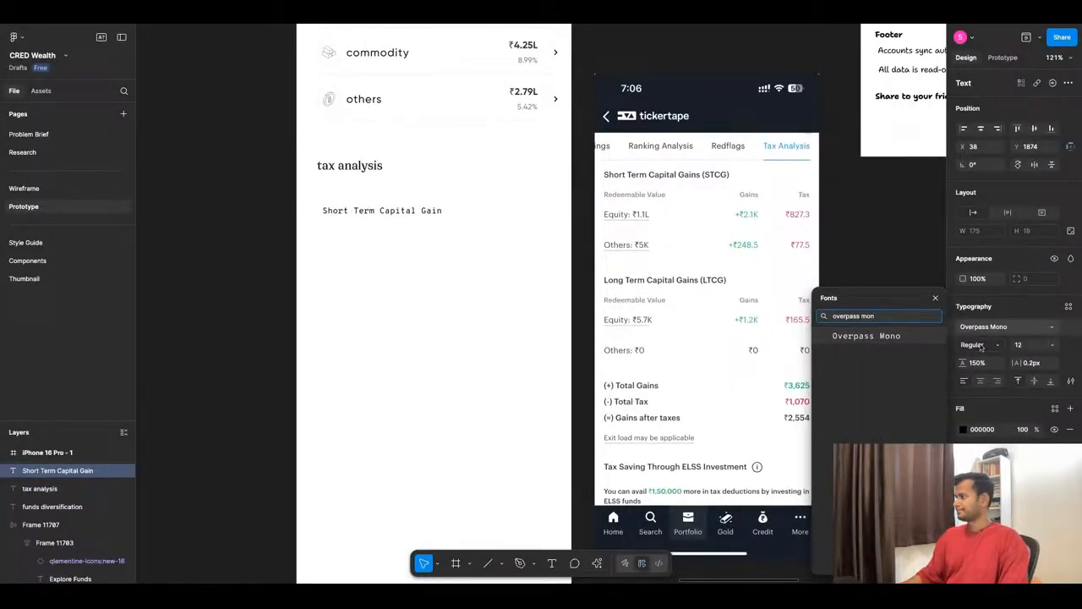
{"action": "left_click", "coordinate": [892, 337]}
- Align the "Short Term Capital Gain" text under the tax analysis heading at X 30, Y 1851 and set its weight to SemiBold
{"action": "left_click_drag", "start_coordinate": [343, 219], "coordinate": [339, 217]}
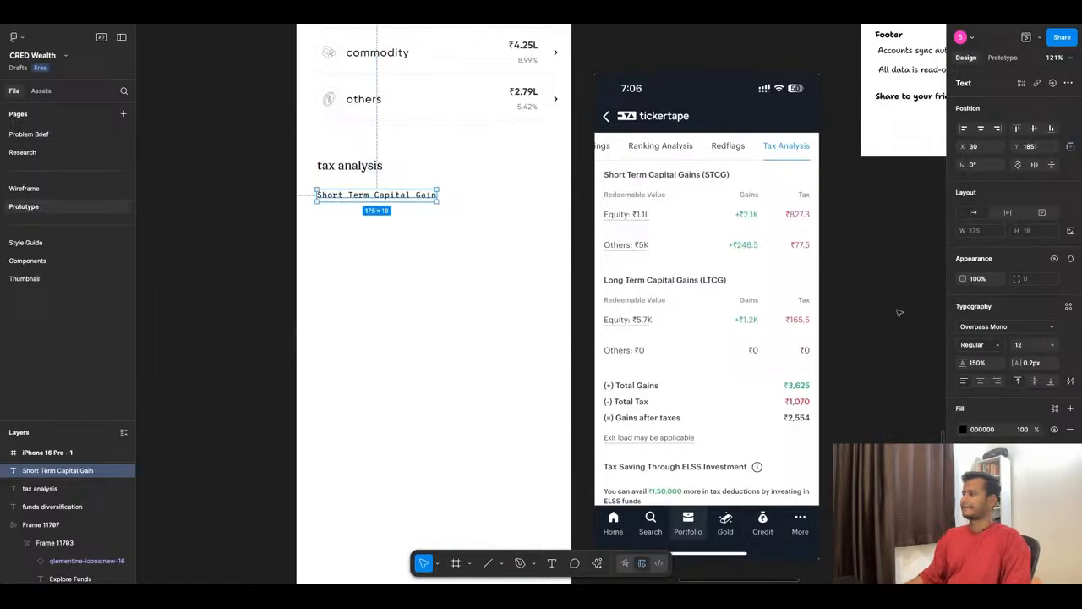
{"action": "left_click", "coordinate": [996, 347]}
{"action": "left_click", "coordinate": [998, 359]}
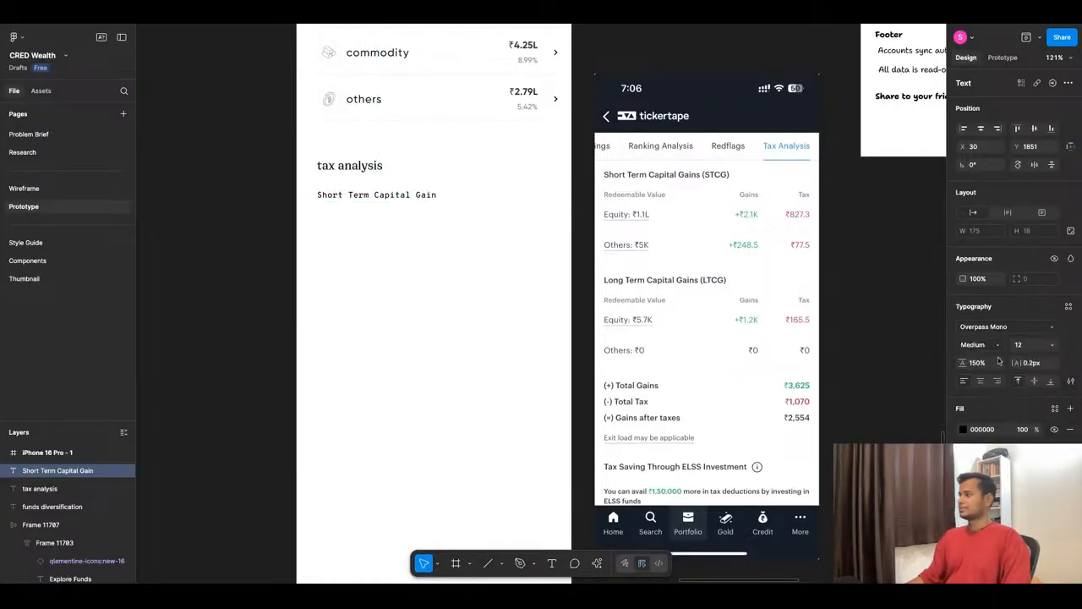
{"action": "left_click", "coordinate": [997, 346]}
{"action": "left_click", "coordinate": [996, 358]}
- Set the fill opacity of the "Short Term Capital Gain" text to 70%
{"action": "left_click", "coordinate": [1024, 431]}
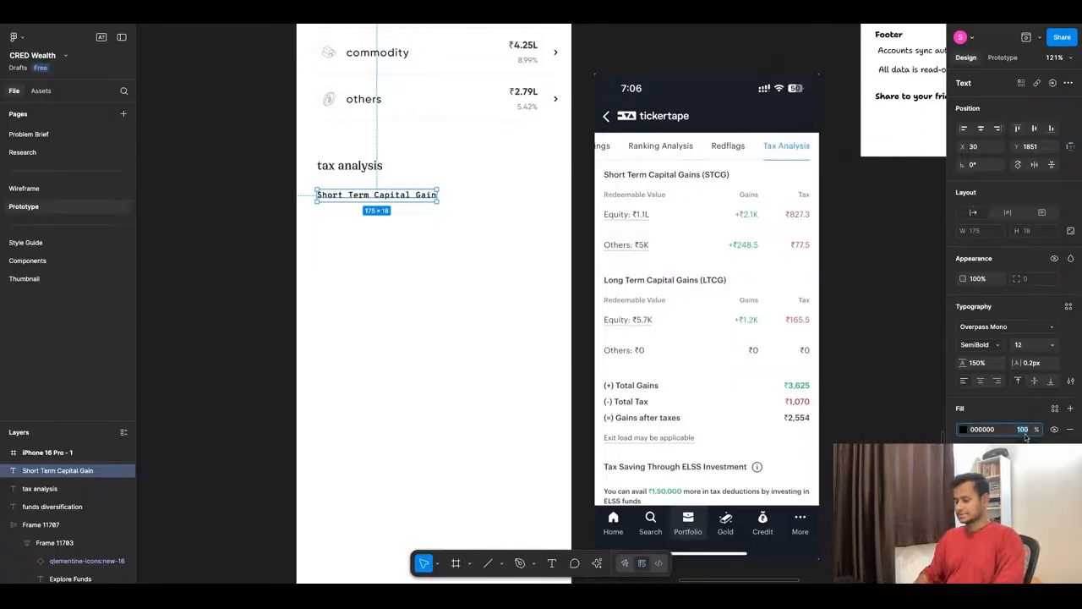
{"action": "type", "text": "70"}
{"action": "key", "text": "Return"}
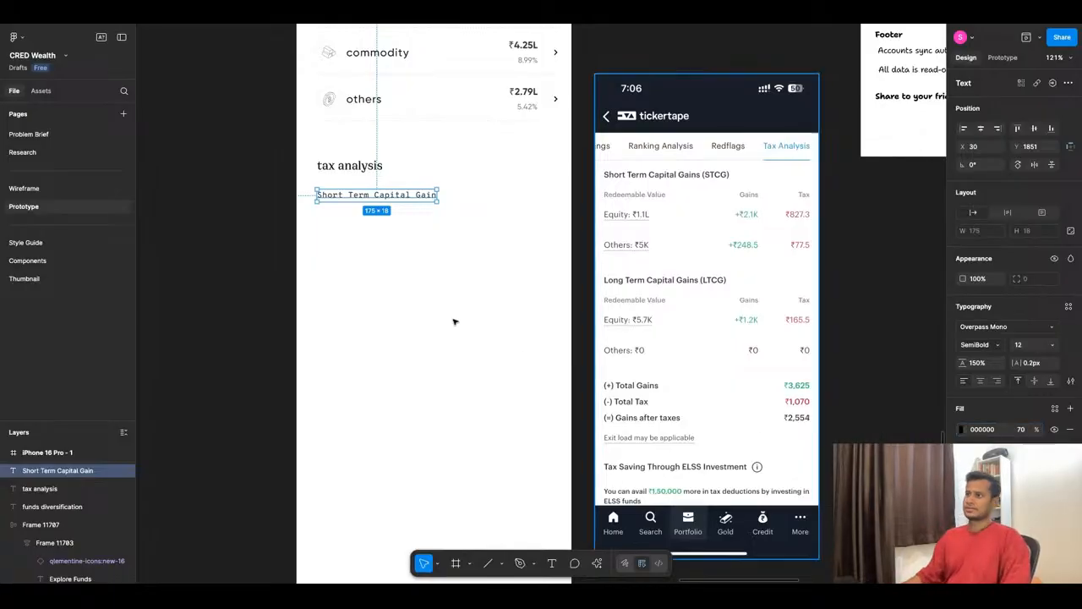
{"action": "left_click", "coordinate": [423, 277]}
- Nudge the "Short Term Capital Gain" text down 2 px to Y 1853, then deselect it
{"action": "scroll", "coordinate": [322, 174], "scroll_direction": "up", "scroll_amount": 5}
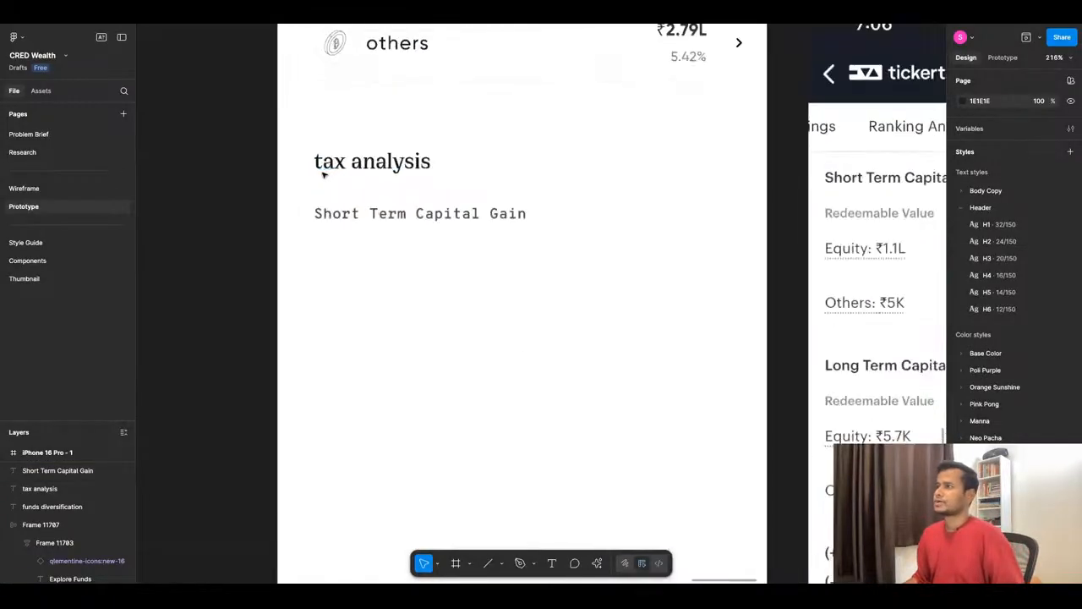
{"action": "left_click", "coordinate": [398, 217]}
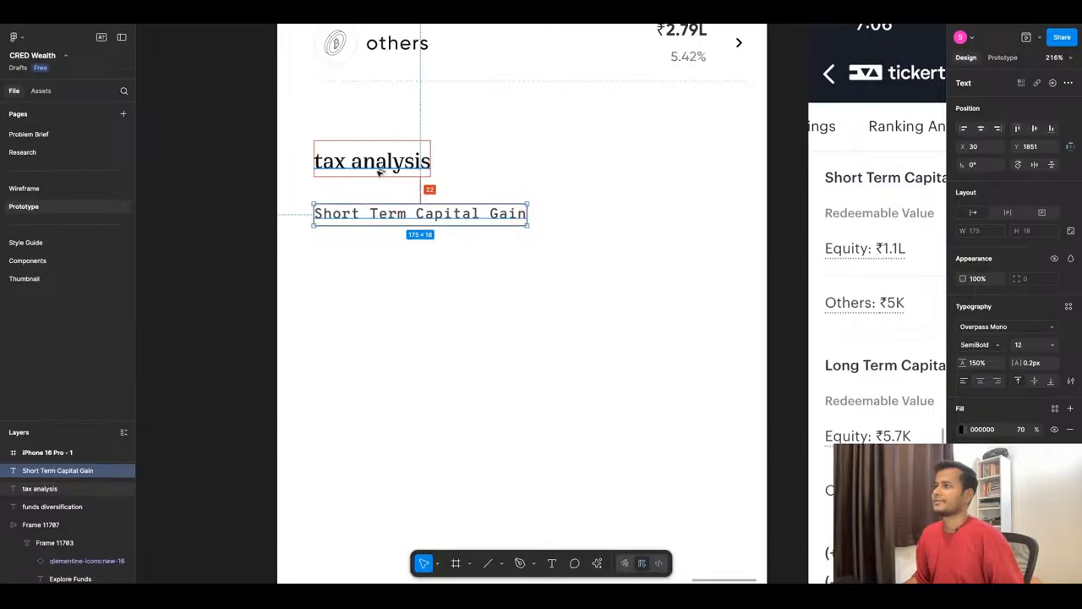
{"action": "key", "text": "Down"}
{"action": "key", "text": "Down"}
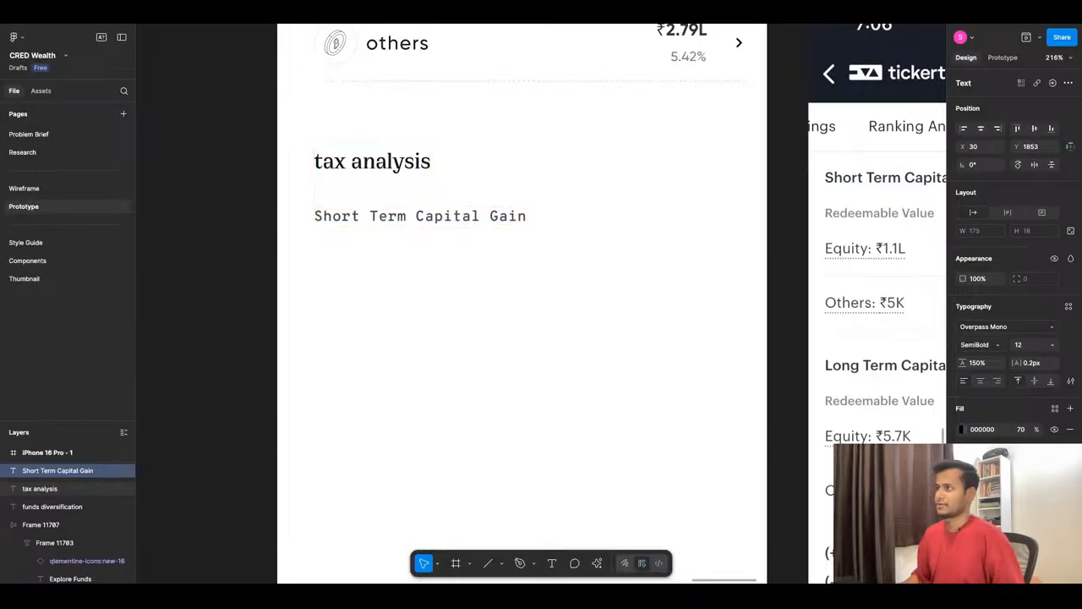
{"action": "scroll", "coordinate": [418, 227], "scroll_direction": "down", "scroll_amount": 3}
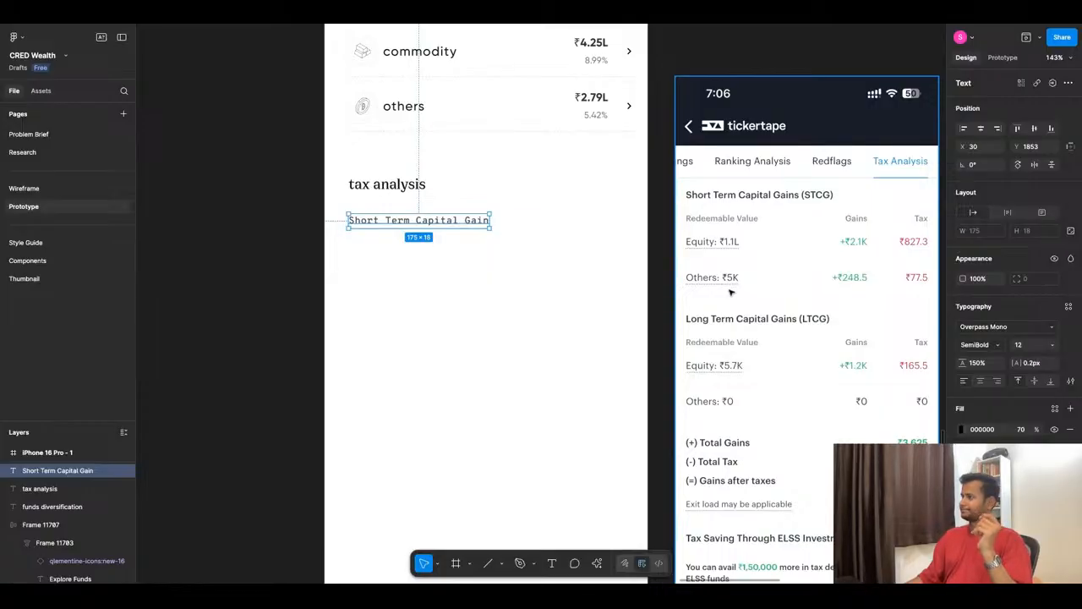
{"action": "left_click", "coordinate": [262, 260]}
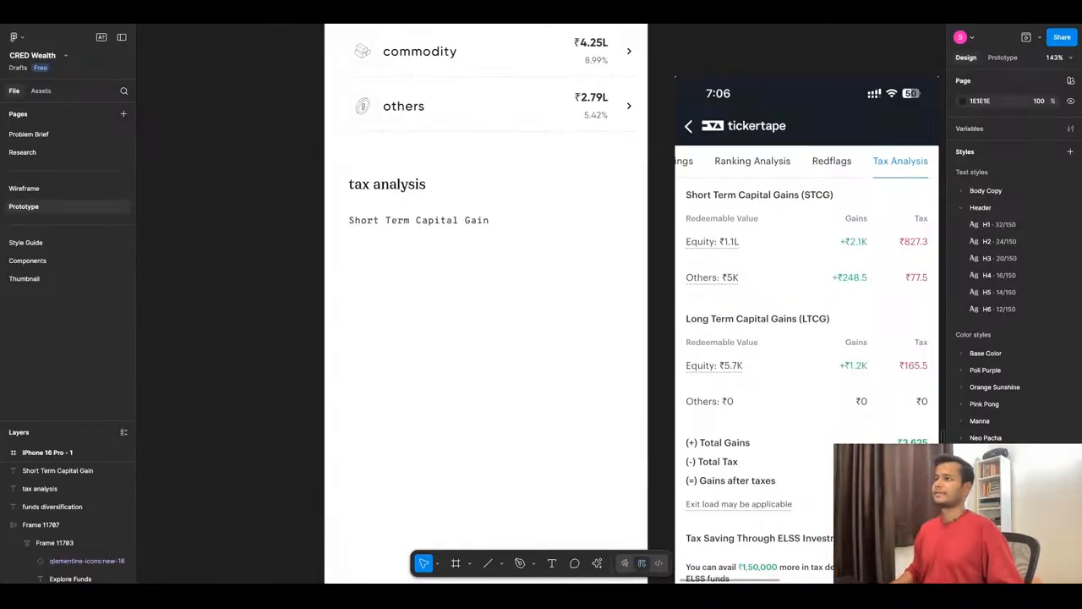
- Duplicate the "others" label from the list above and place the copy below "Short Term Capital Gain" at X 30, Y 1884
{"action": "scroll", "coordinate": [301, 227], "scroll_direction": "up", "scroll_amount": 2}
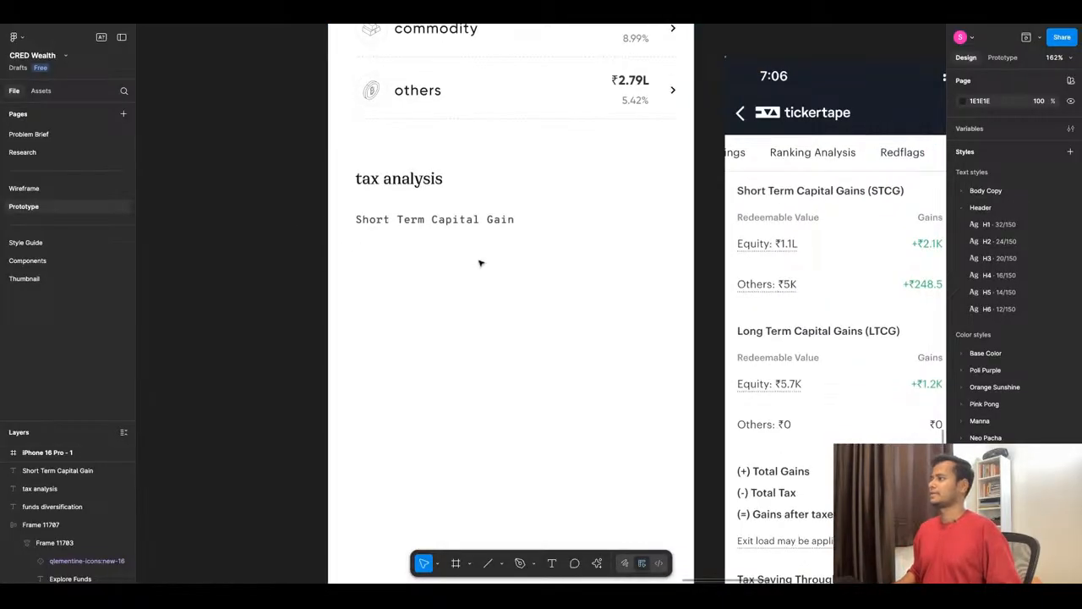
{"action": "left_click", "coordinate": [461, 225]}
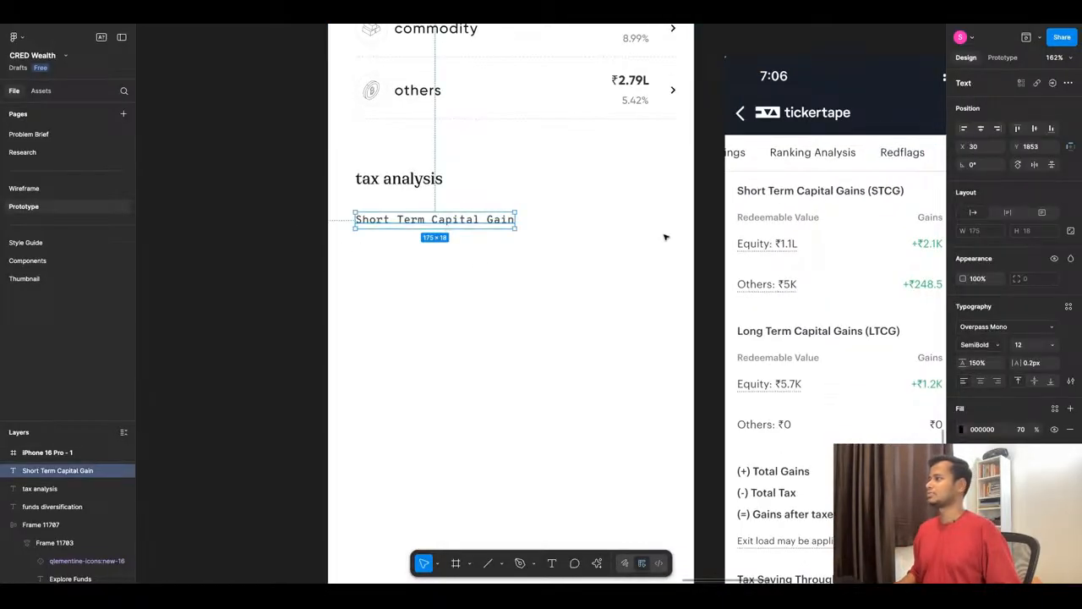
{"action": "scroll", "coordinate": [453, 265], "scroll_direction": "down", "scroll_amount": 3}
{"action": "scroll", "coordinate": [464, 266], "scroll_direction": "up", "scroll_amount": 1}
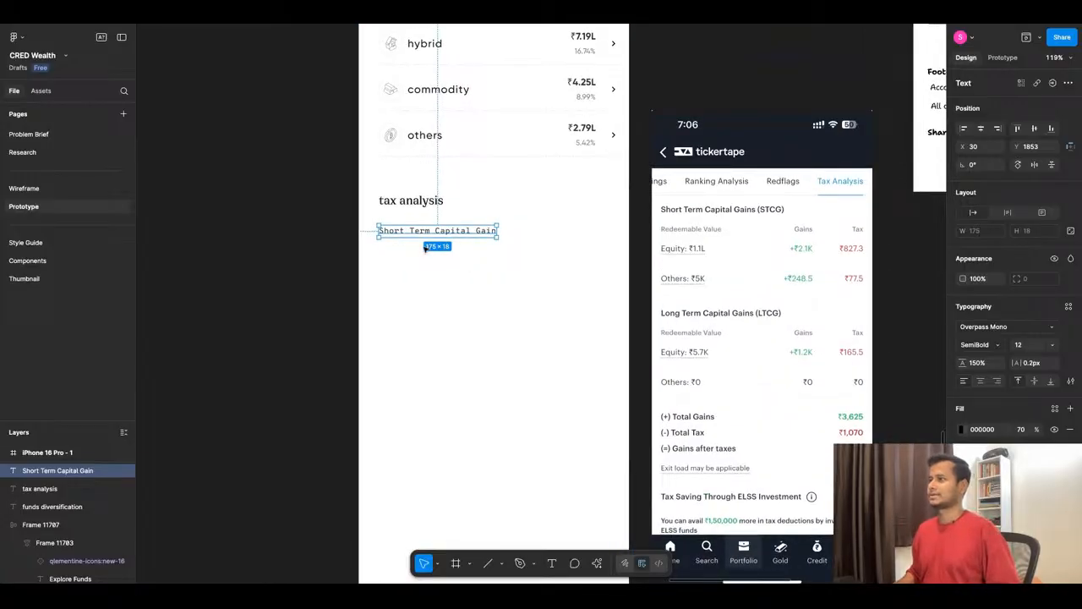
{"action": "left_click", "coordinate": [434, 139], "text": "super"}
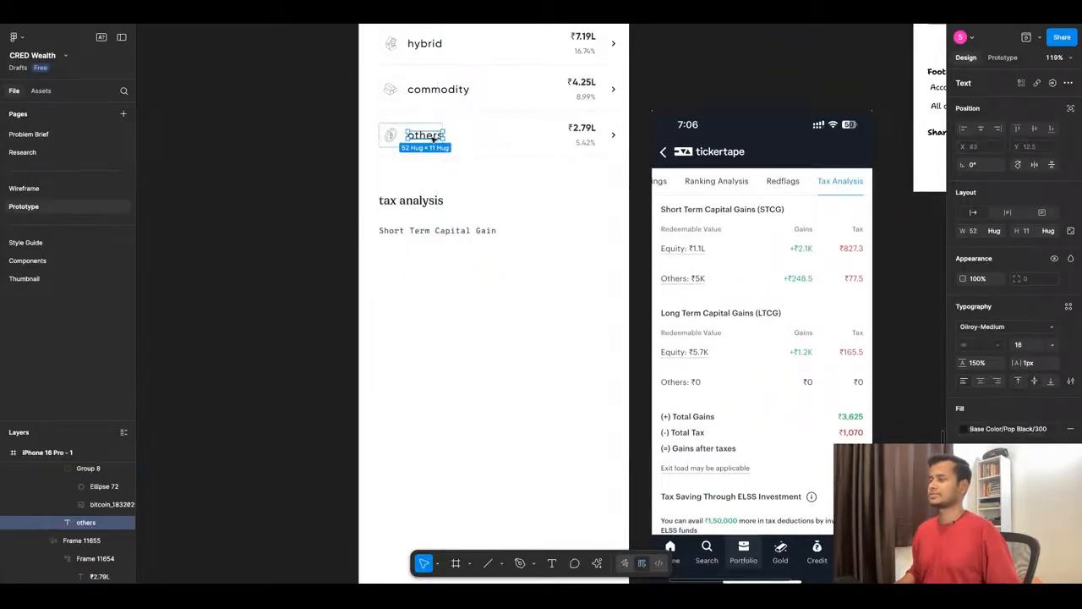
{"action": "left_click_drag", "start_coordinate": [434, 139], "coordinate": [405, 269]}
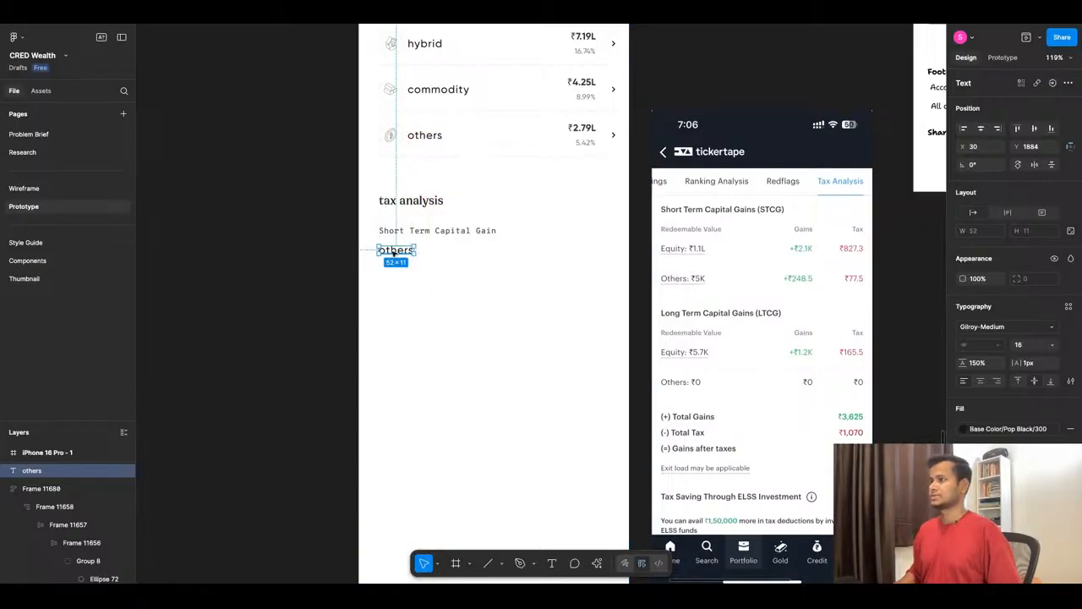